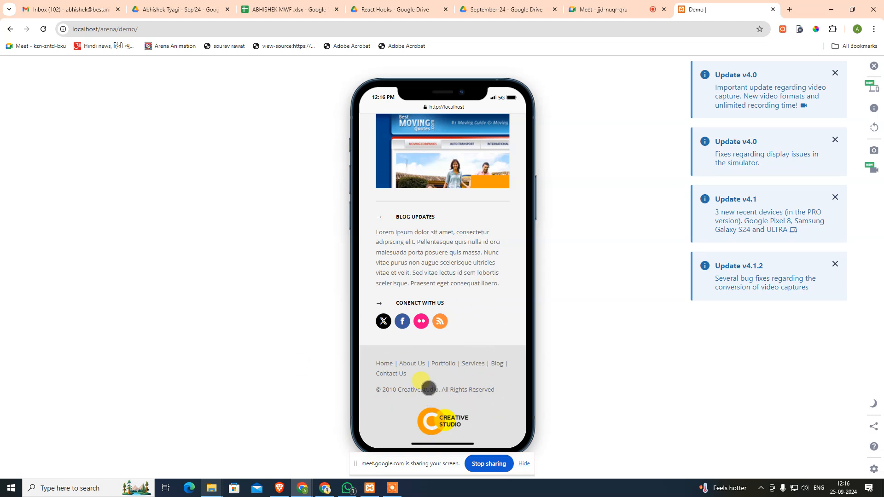
# Close the mobile simulator and open the site's WordPress admin login at localhost/arena/wp-admin
pyautogui.click(873, 66)
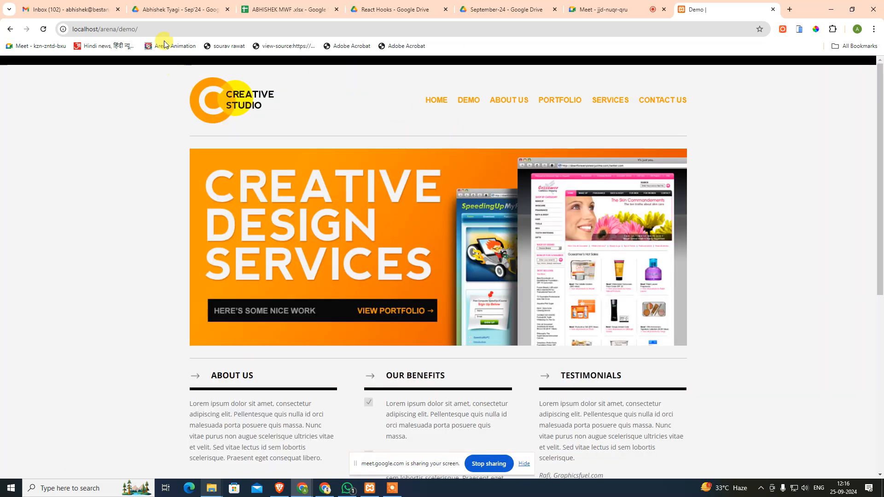
pyautogui.click(181, 28)
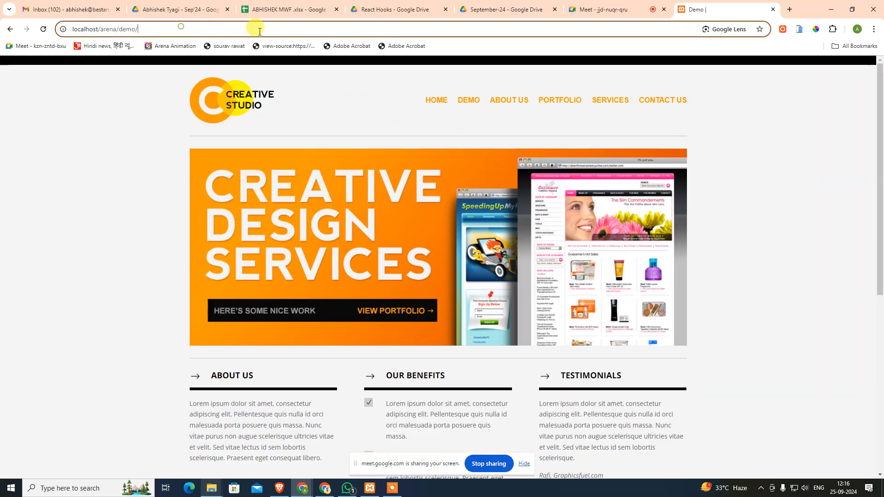
pyautogui.press('BackSpace')
pyautogui.press('BackSpace')
pyautogui.press('BackSpace')
pyautogui.press('BackSpace')
pyautogui.press('BackSpace')
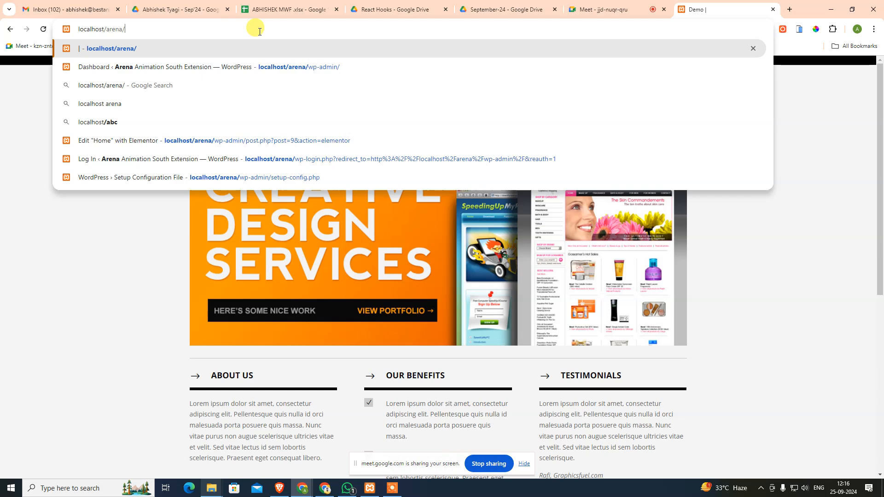
pyautogui.write('wp-admin')
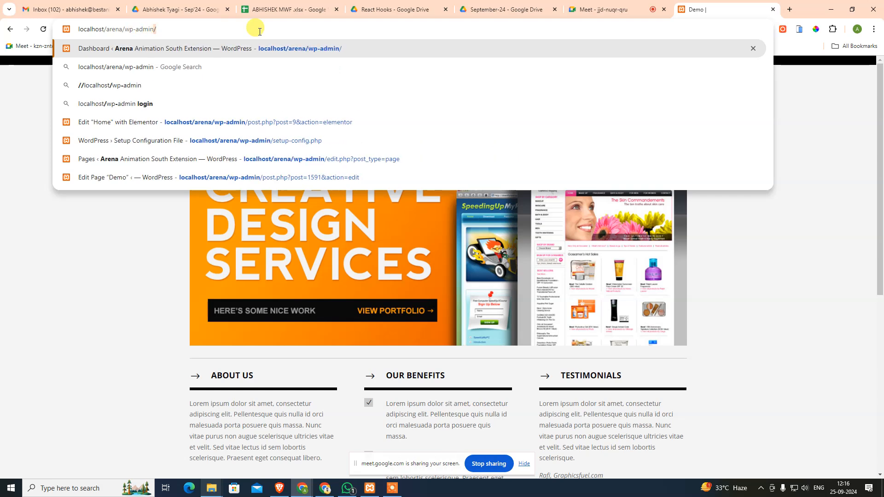
pyautogui.press('Return')
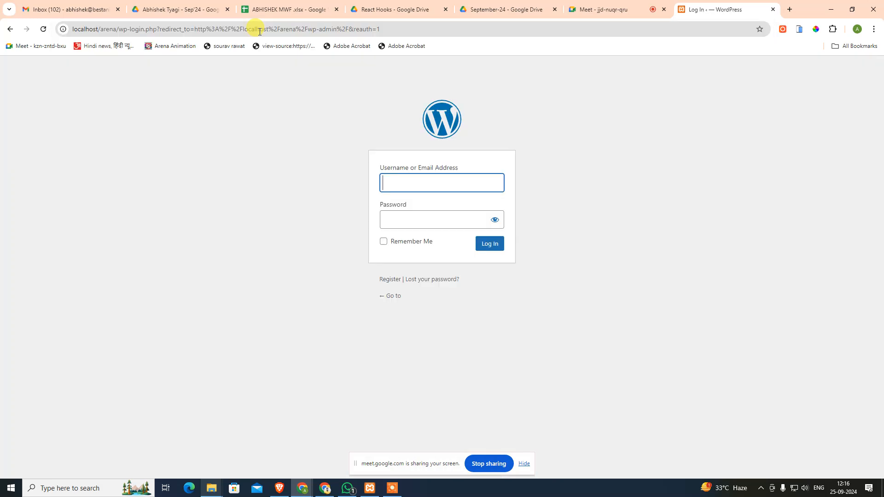
pyautogui.hotkey('alt', 'Tab')
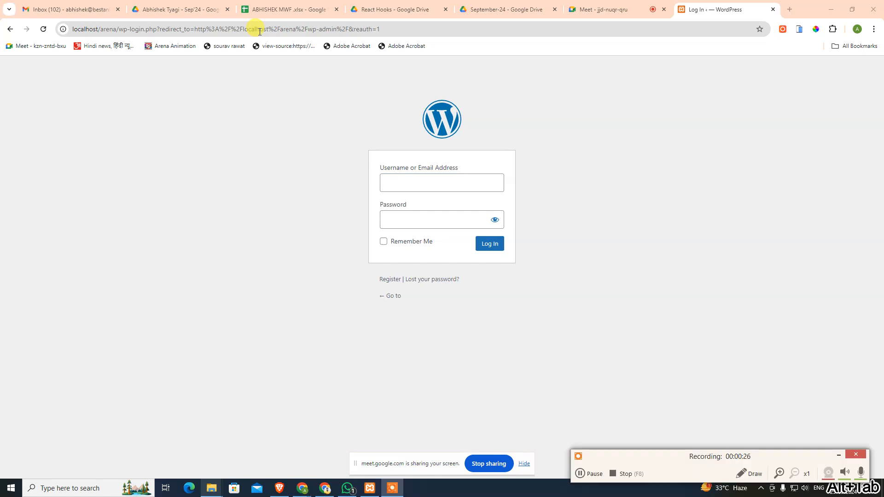
pyautogui.press('super')
pyautogui.write('notepad')
pyautogui.press('Return')
pyautogui.hotkey('alt', 'F4')
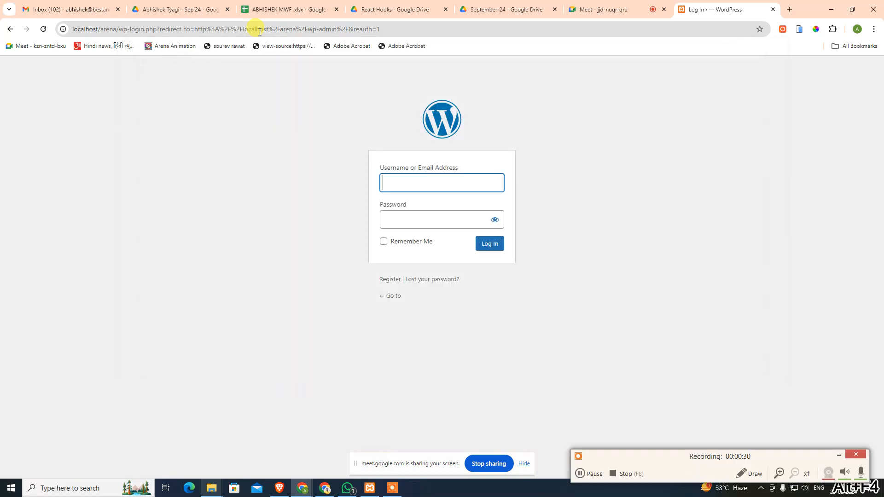
# Open the recent Wordpress Installation Details file in Notepad and copy the password of the localhost/arena account
pyautogui.press('super')
pyautogui.write('no')
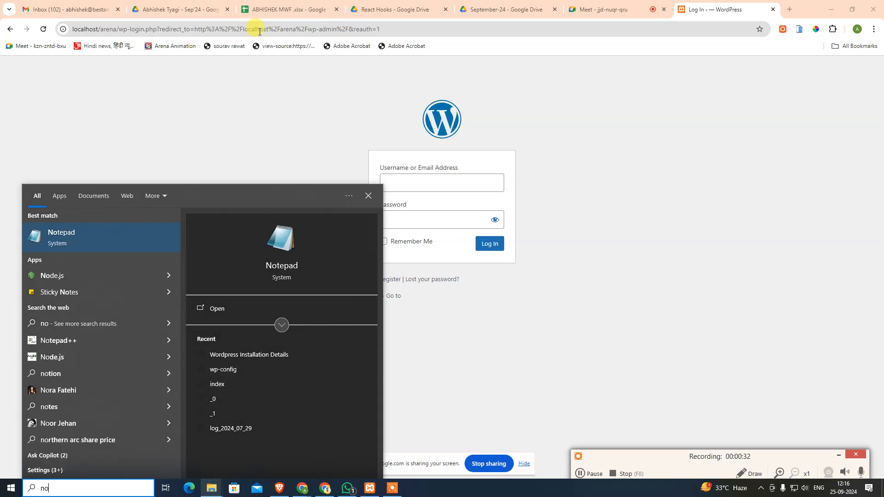
pyautogui.click(266, 355)
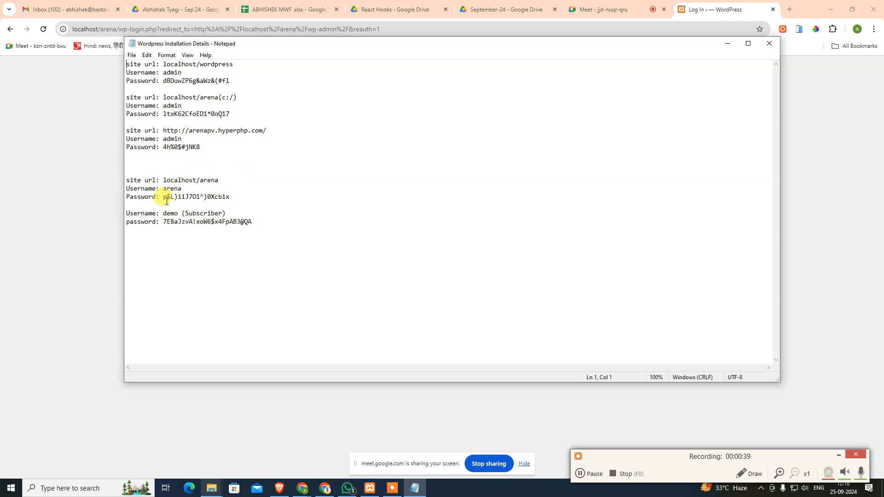
pyautogui.moveTo(164, 199); pyautogui.dragTo(281, 197)
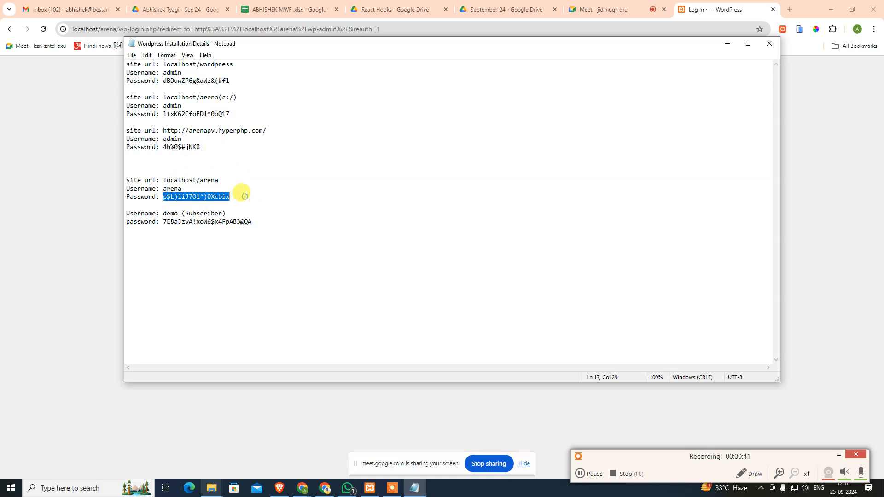
pyautogui.hotkey('ctrl', 'c')
# Log in to WordPress with the copied account password and the username arena
pyautogui.click(59, 204)
pyautogui.click(423, 220)
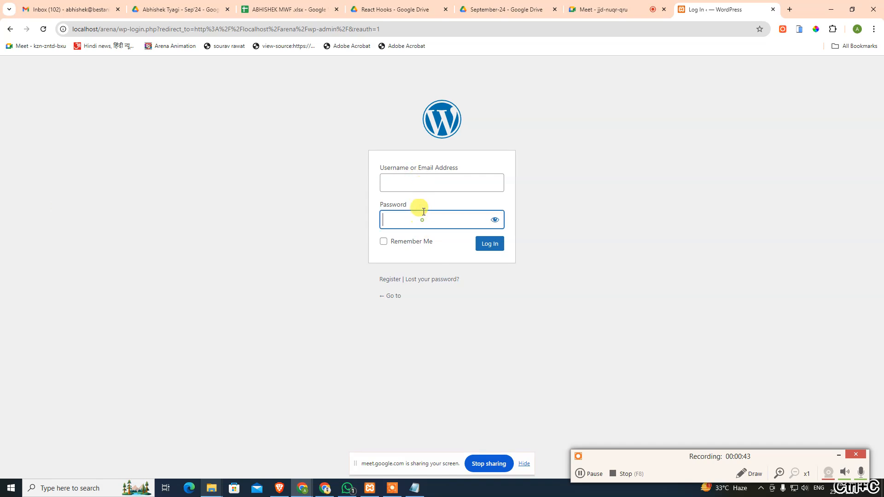
pyautogui.hotkey('ctrl', 'v')
pyautogui.click(421, 182)
pyautogui.write('a')
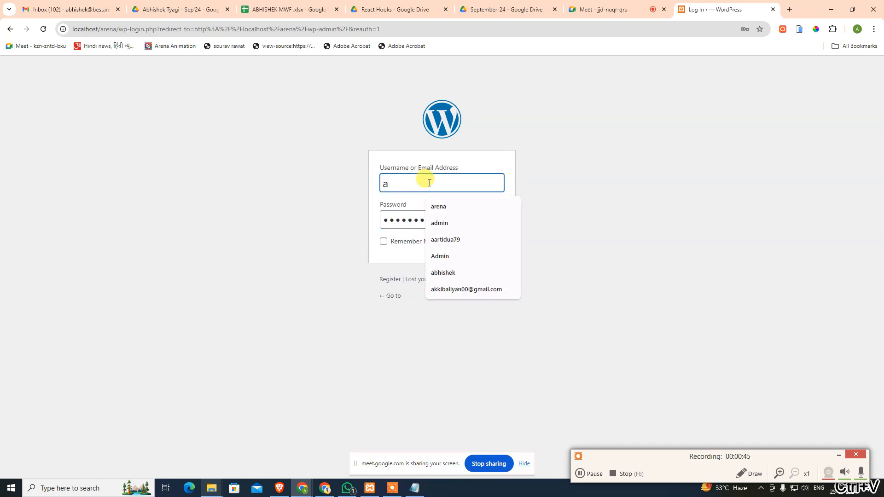
pyautogui.hotkey('alt', 'Tab')
pyautogui.hotkey('alt', 'Tab')
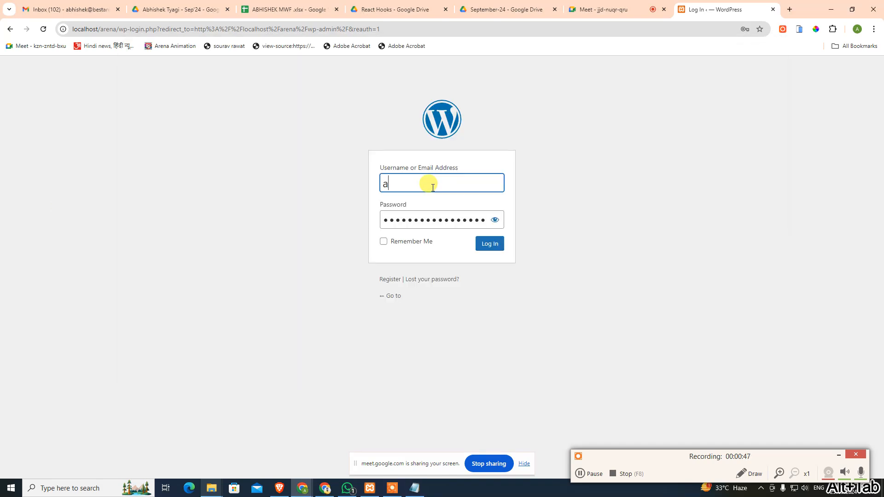
pyautogui.write('rena')
pyautogui.click(486, 248)
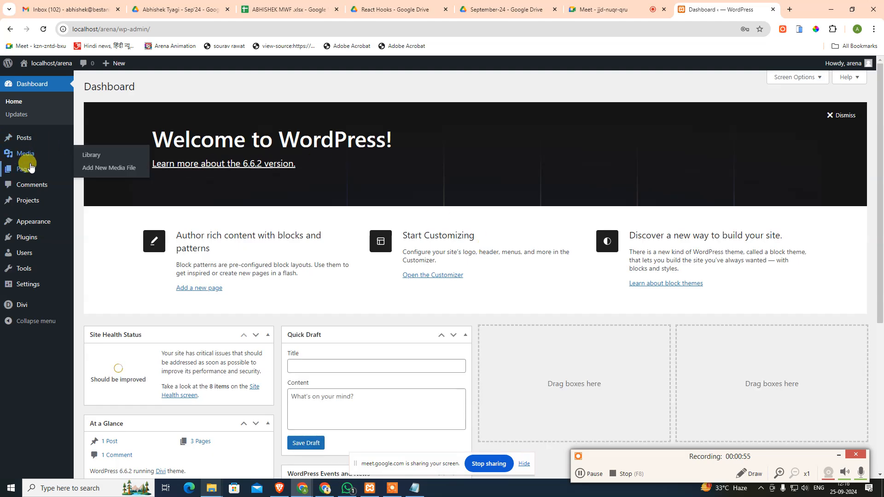
# Open the Demo page for editing from the list of all pages and minimize the screen recorder
pyautogui.moveTo(27, 169)
pyautogui.click(88, 174)
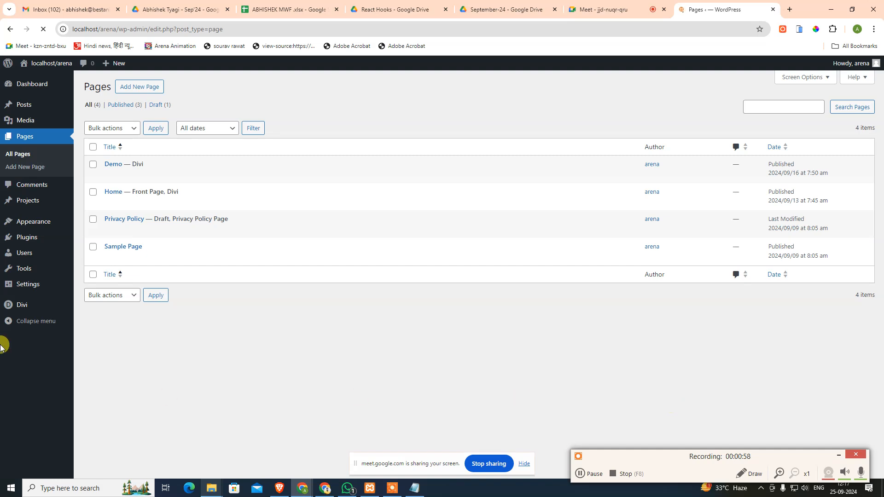
pyautogui.moveTo(108, 174)
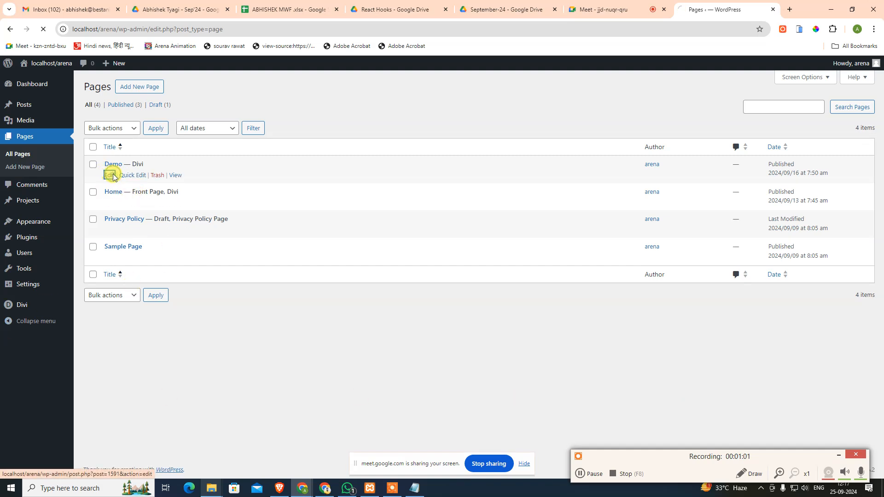
pyautogui.click(841, 455)
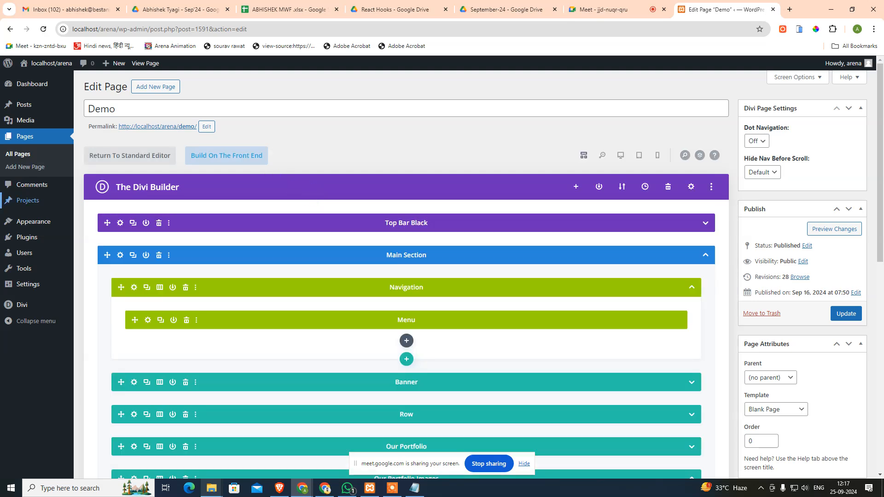
# Review the Demo page's sections in the Divi Builder's wireframe and desktop views, down to the footer
pyautogui.moveTo(30, 265)
pyautogui.scroll(-8, 339, 282)
pyautogui.scroll(2, 517, 247)
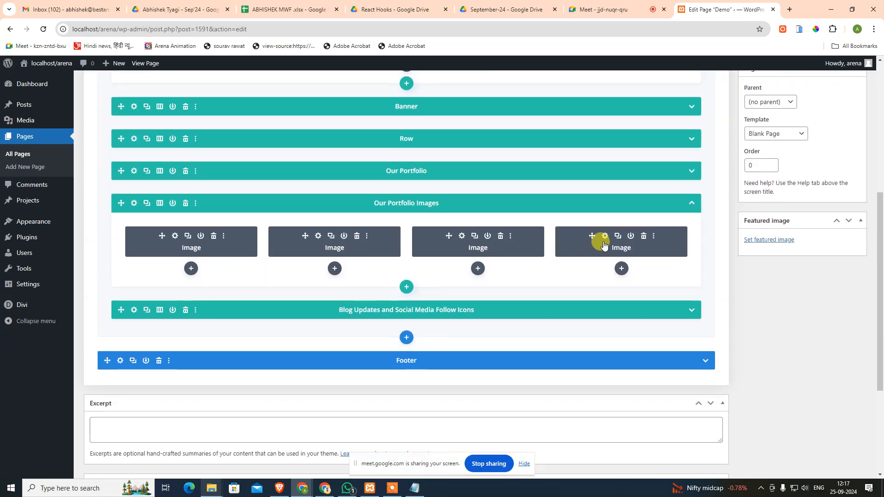
pyautogui.scroll(6, 604, 245)
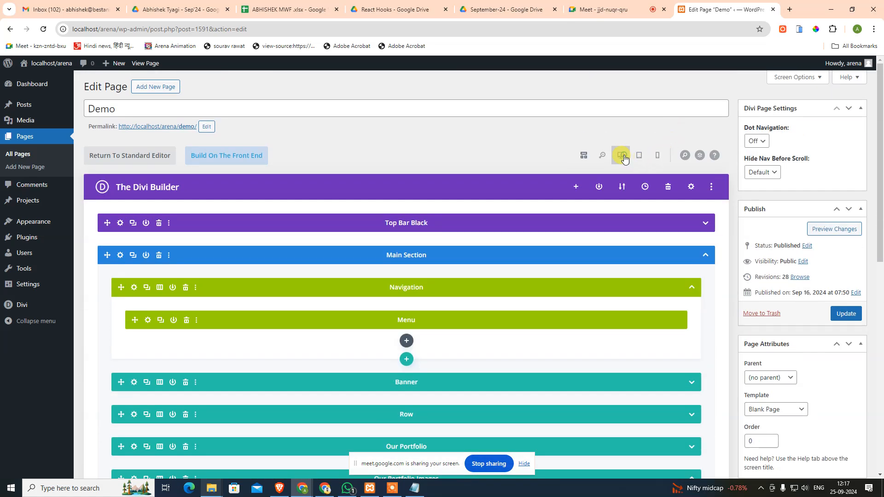
pyautogui.click(624, 158)
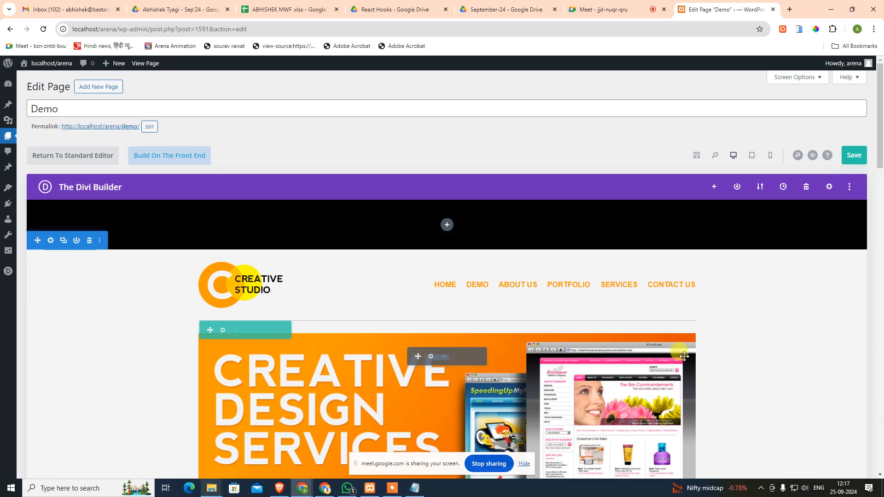
pyautogui.scroll(-6, 684, 362)
pyautogui.scroll(-15, 684, 362)
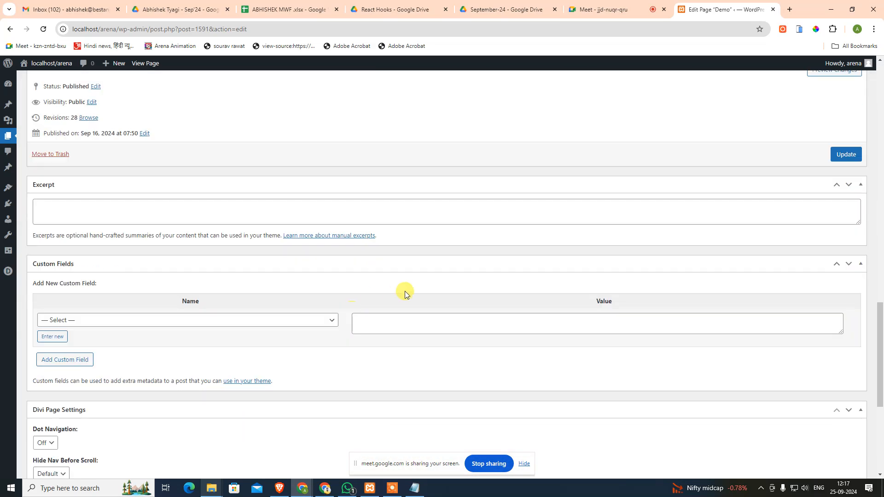
pyautogui.scroll(9, 405, 291)
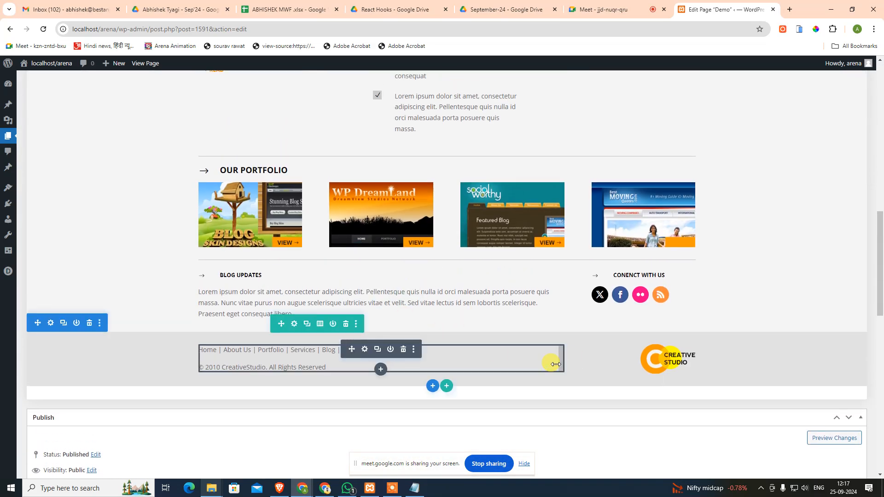
pyautogui.scroll(12, 650, 210)
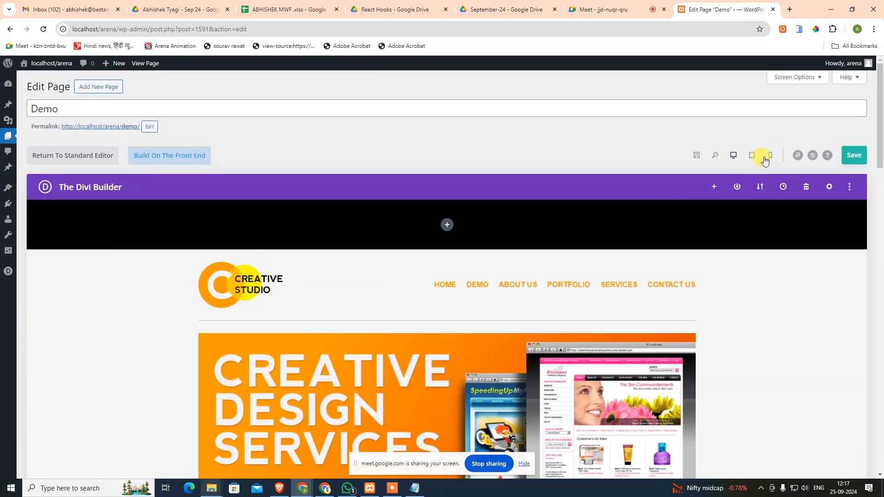
# Switch the Divi Builder to phone view and open the settings of the footer's links and copyright text module
pyautogui.click(765, 158)
pyautogui.scroll(-4, 466, 356)
pyautogui.scroll(-15, 466, 356)
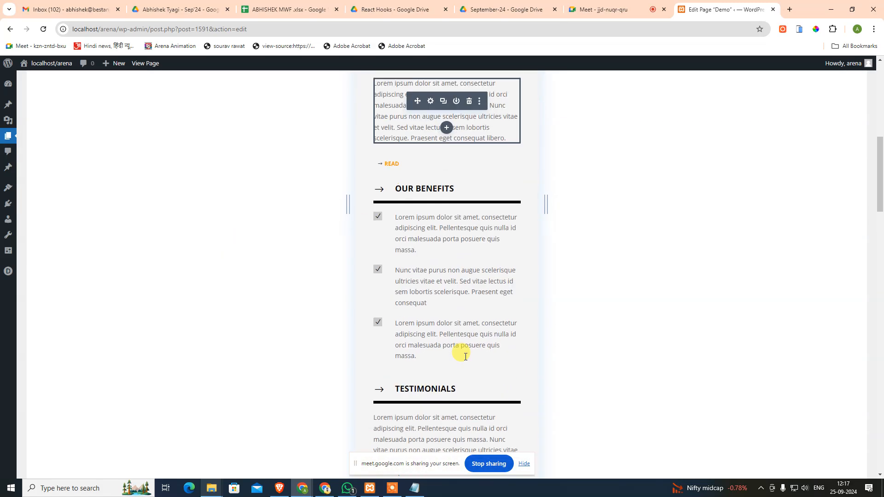
pyautogui.scroll(-6, 471, 359)
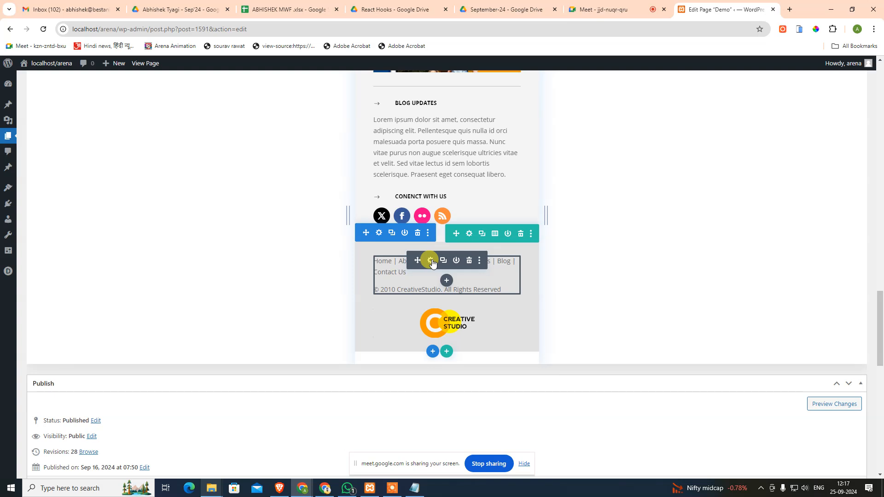
pyautogui.click(431, 261)
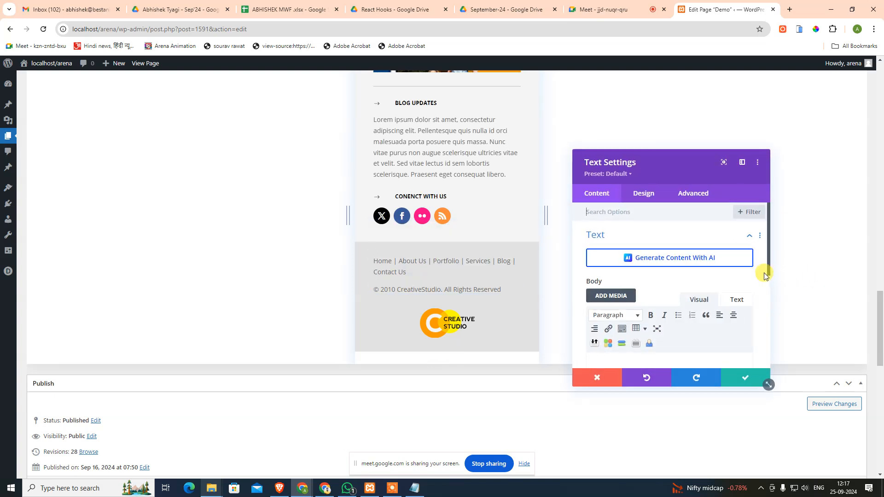
# Set the text alignment of the footer's links and copyright text to centered
pyautogui.click(645, 190)
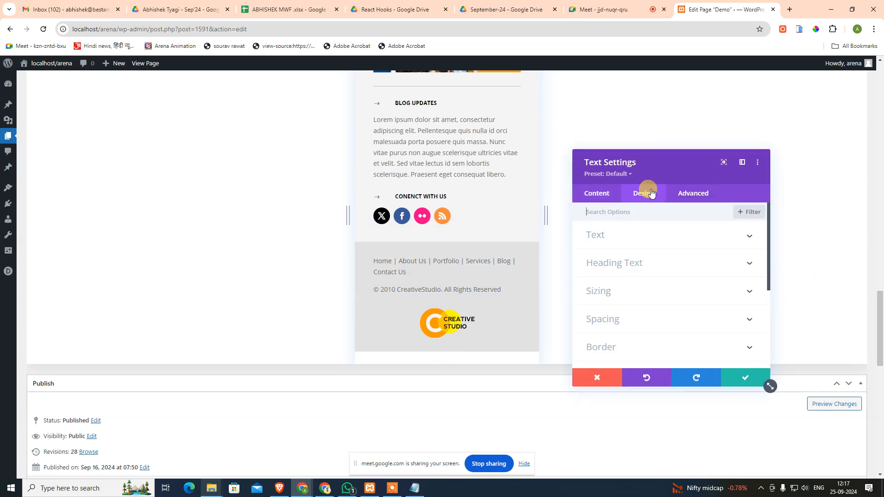
pyautogui.click(618, 238)
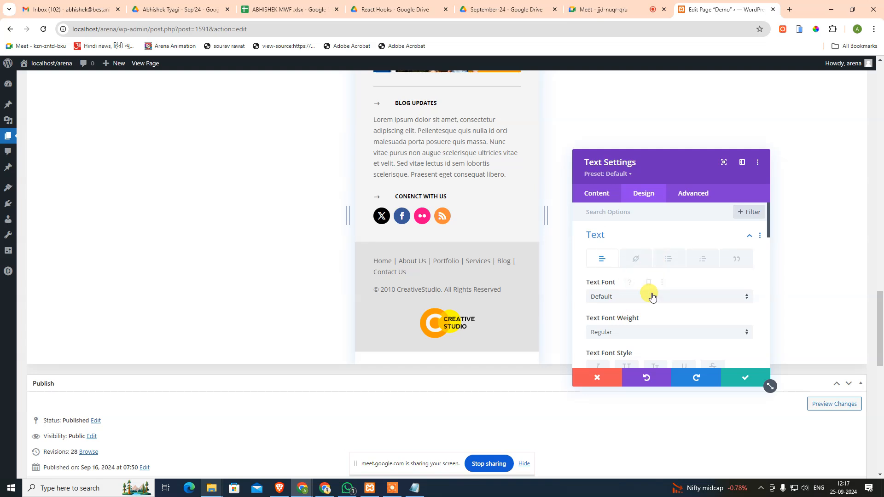
pyautogui.scroll(-5, 649, 299)
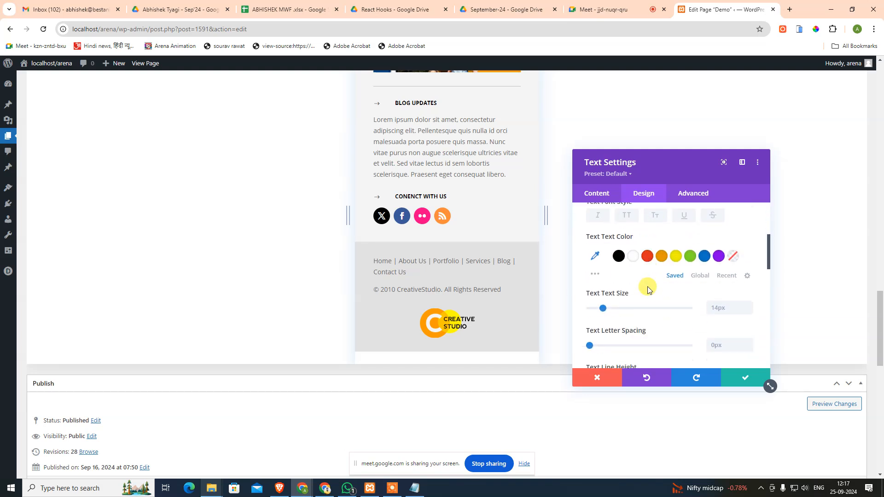
pyautogui.scroll(-5, 648, 289)
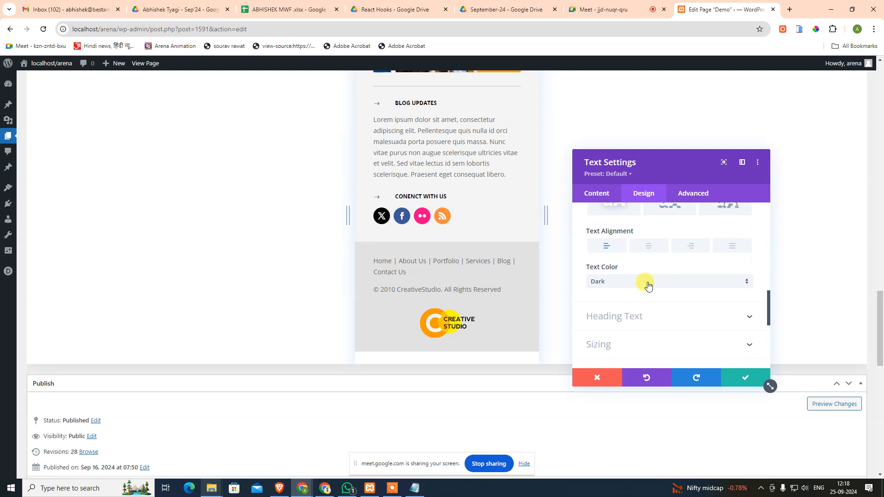
pyautogui.click(650, 248)
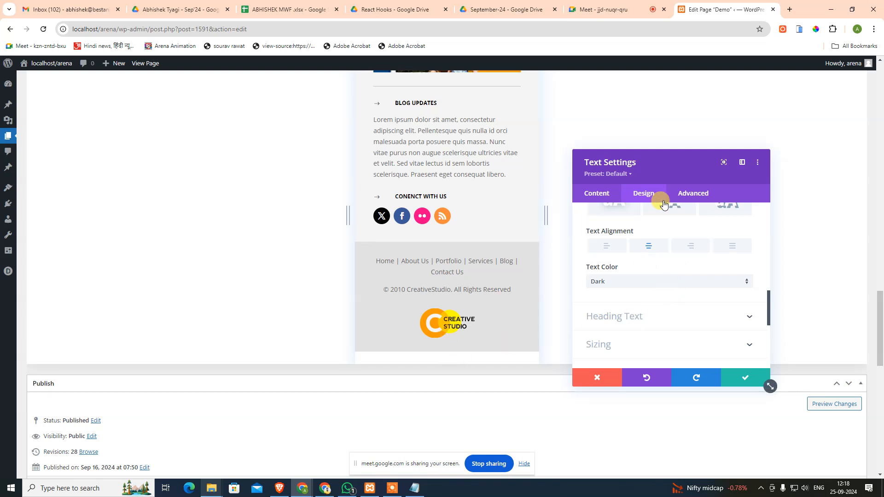
pyautogui.click(689, 193)
pyautogui.click(592, 197)
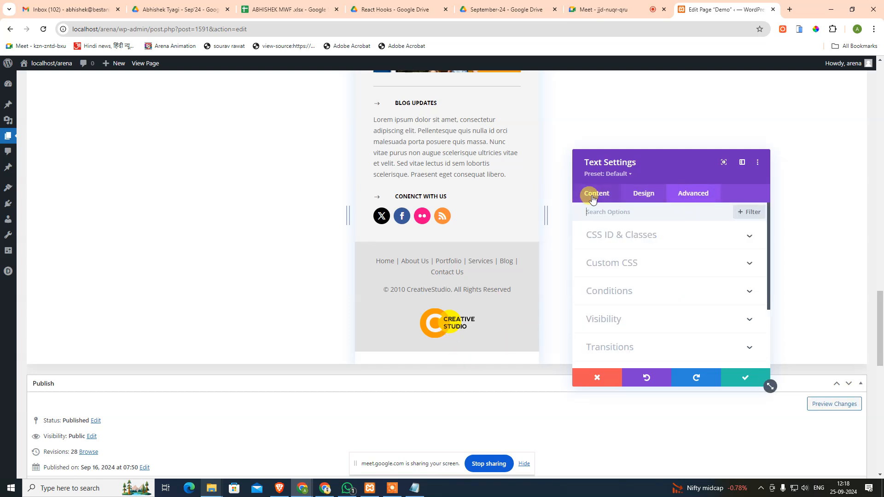
pyautogui.click(642, 192)
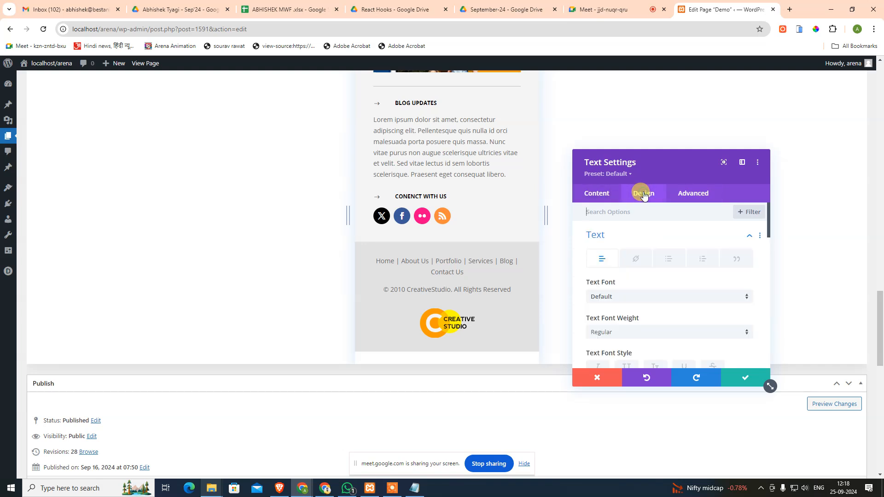
pyautogui.scroll(-10, 673, 269)
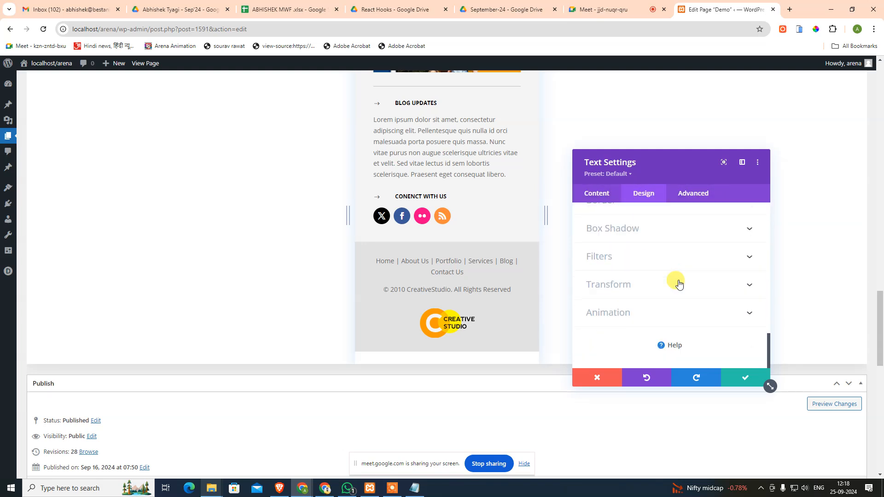
pyautogui.click(686, 196)
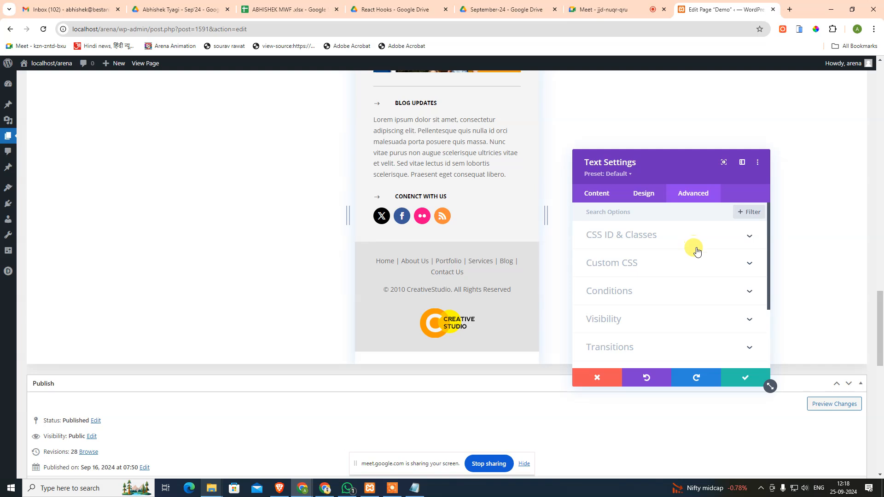
# Review the advanced settings of the footer's links and copyright text, including the available display conditions
pyautogui.scroll(-3, 695, 251)
pyautogui.scroll(2, 695, 252)
pyautogui.scroll(-2, 693, 253)
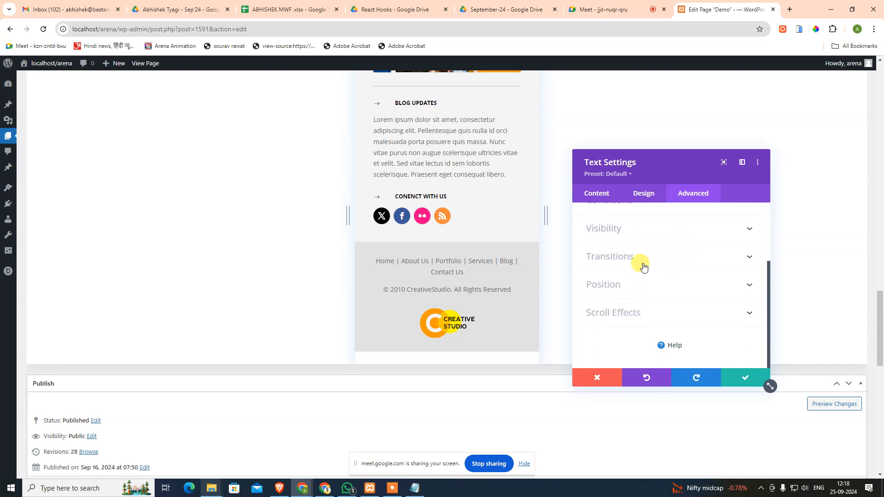
pyautogui.scroll(4, 640, 264)
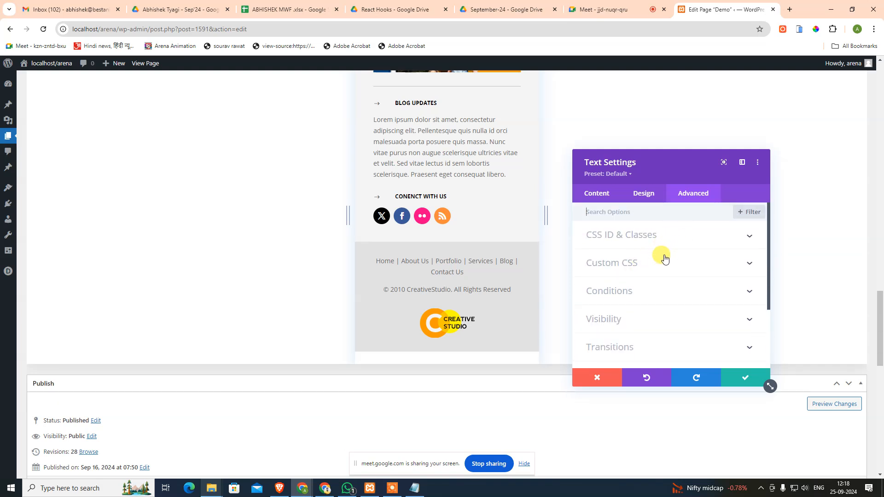
pyautogui.click(654, 290)
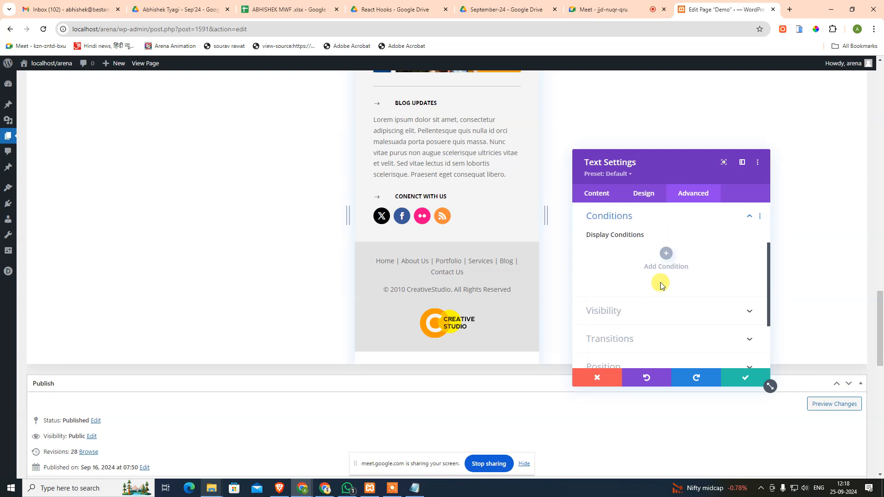
pyautogui.click(666, 253)
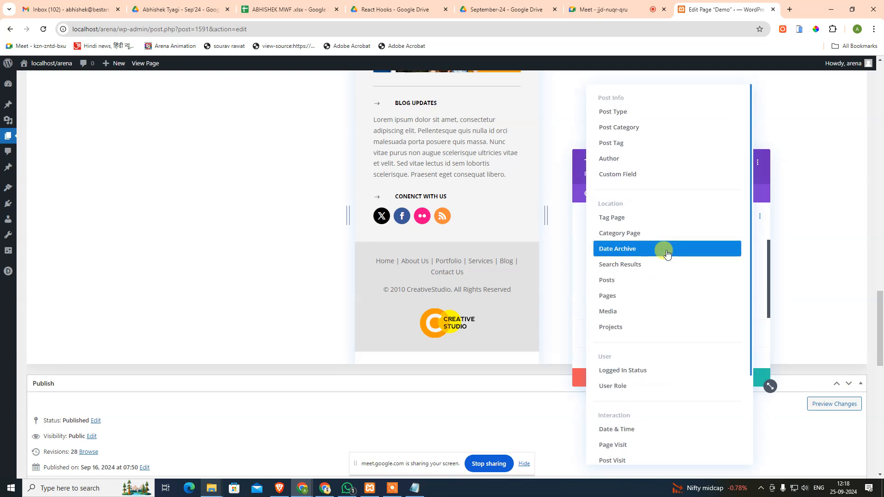
pyautogui.click(762, 187)
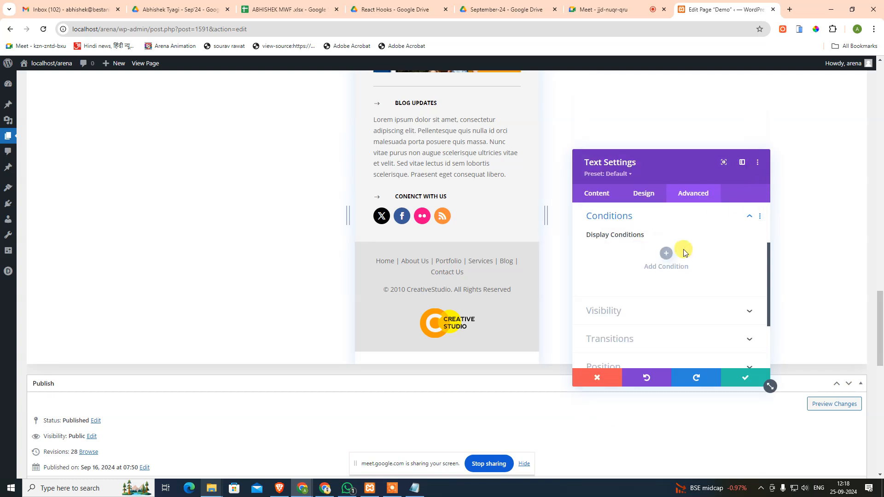
pyautogui.scroll(2, 687, 252)
pyautogui.click(693, 295)
pyautogui.scroll(-2, 644, 272)
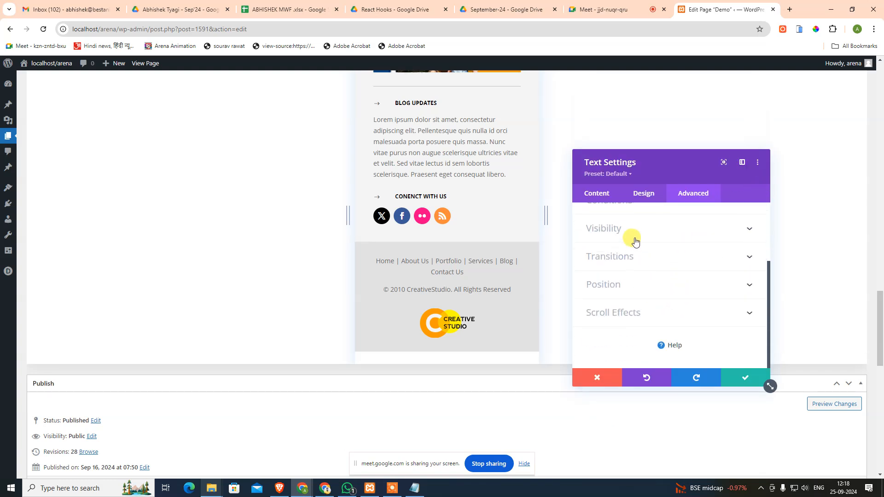
# Try disabling the footer's links and copyright text on phone in its visibility settings, and revert the change
pyautogui.click(639, 229)
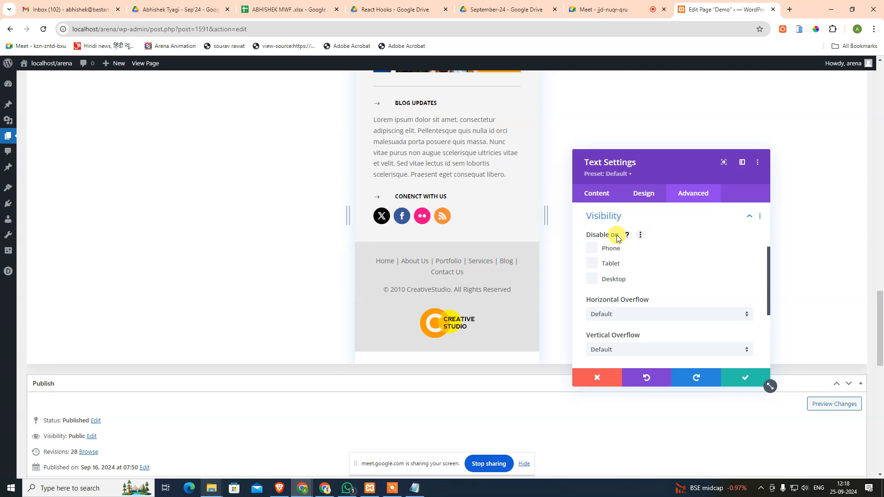
pyautogui.click(594, 249)
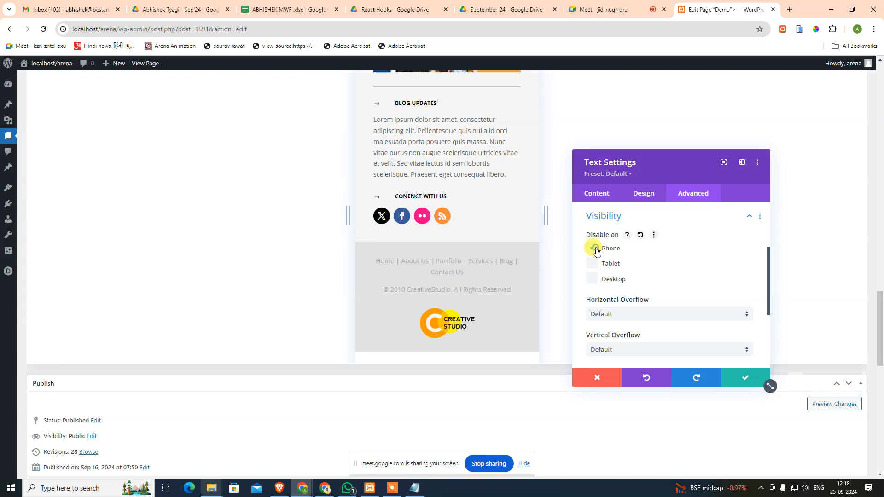
pyautogui.click(664, 216)
pyautogui.click(666, 224)
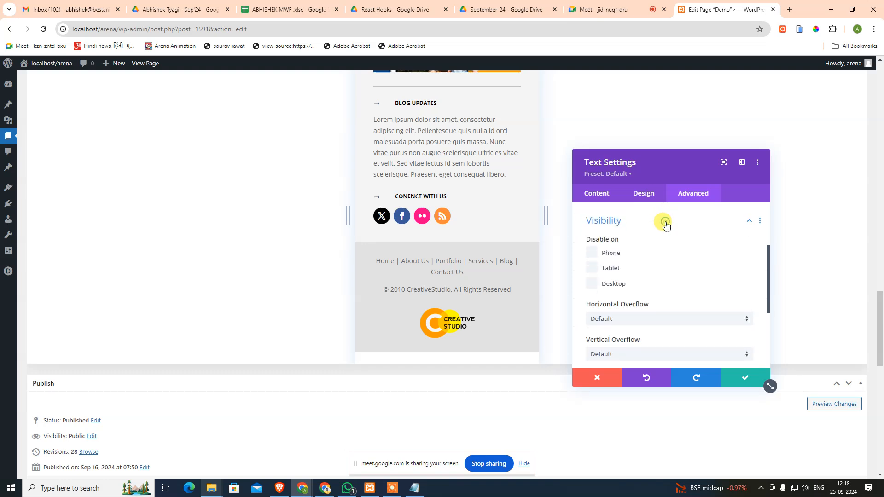
# Examine the horizontal overflow choices and the position and Z index settings of the footer text
pyautogui.scroll(-3, 663, 272)
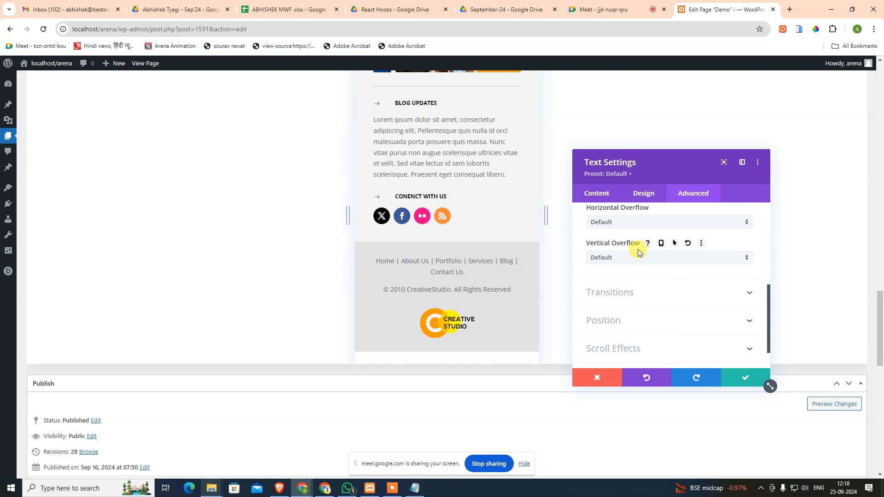
pyautogui.click(636, 223)
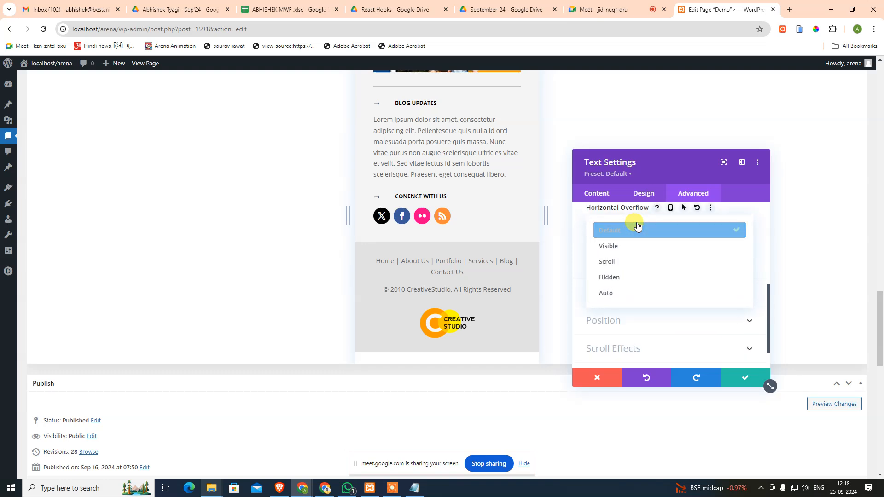
pyautogui.click(762, 219)
pyautogui.scroll(3, 667, 276)
pyautogui.scroll(-2, 638, 295)
pyautogui.scroll(2, 641, 281)
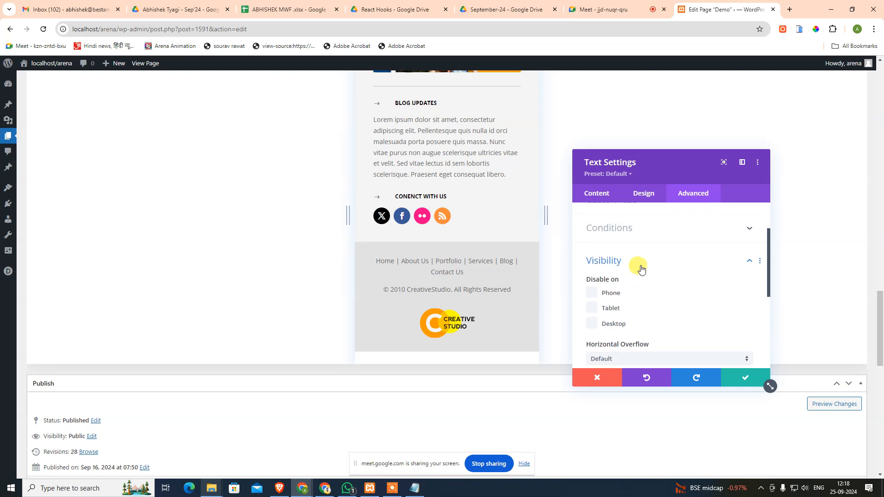
pyautogui.click(640, 268)
pyautogui.scroll(-1, 625, 304)
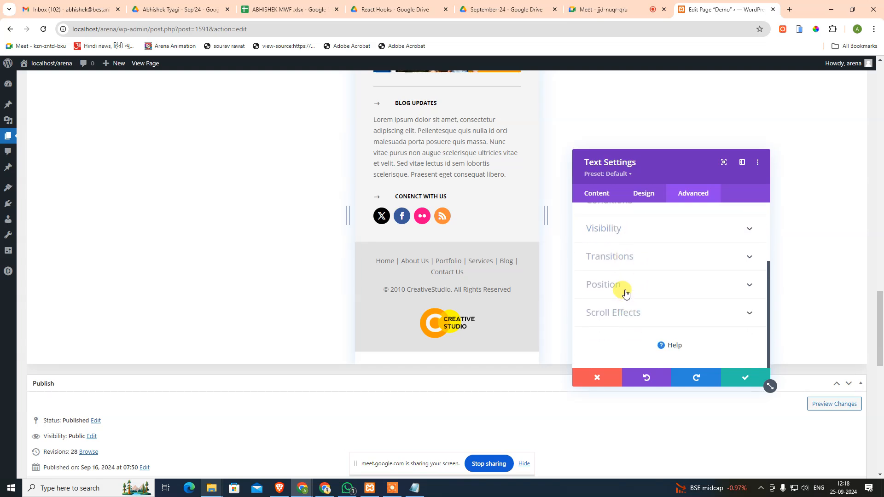
pyautogui.click(625, 292)
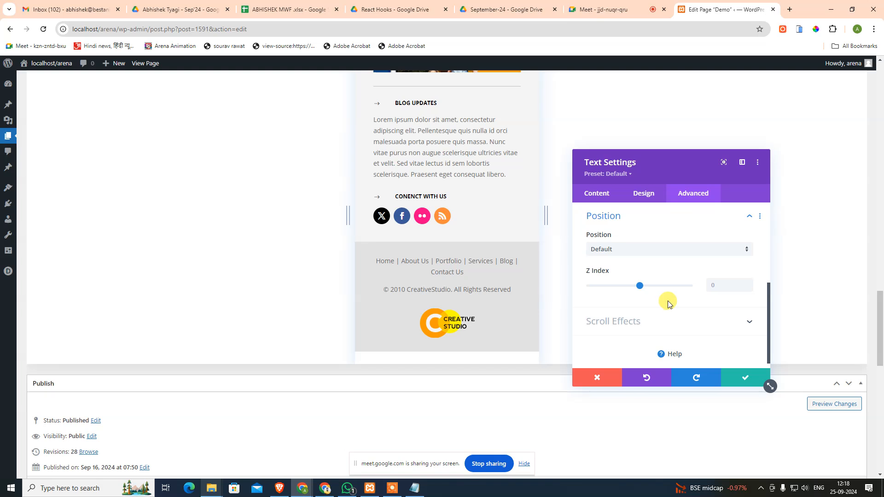
pyautogui.scroll(-1, 669, 306)
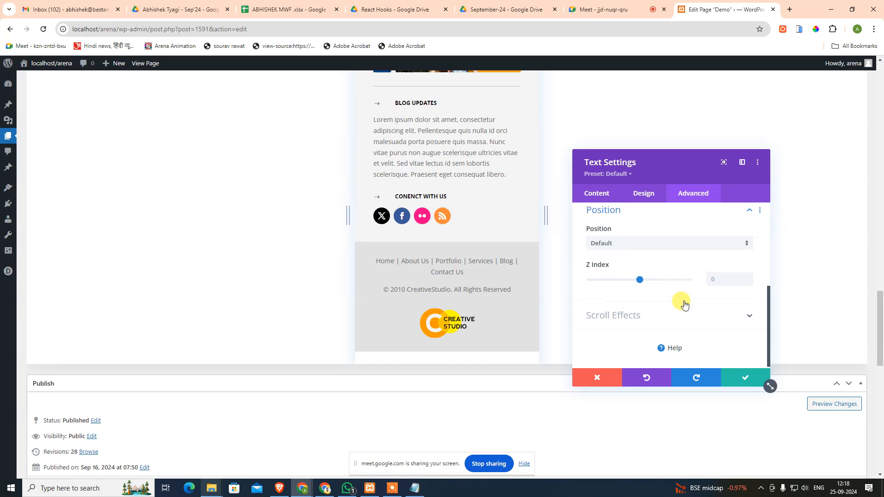
pyautogui.scroll(2, 686, 299)
pyautogui.click(746, 253)
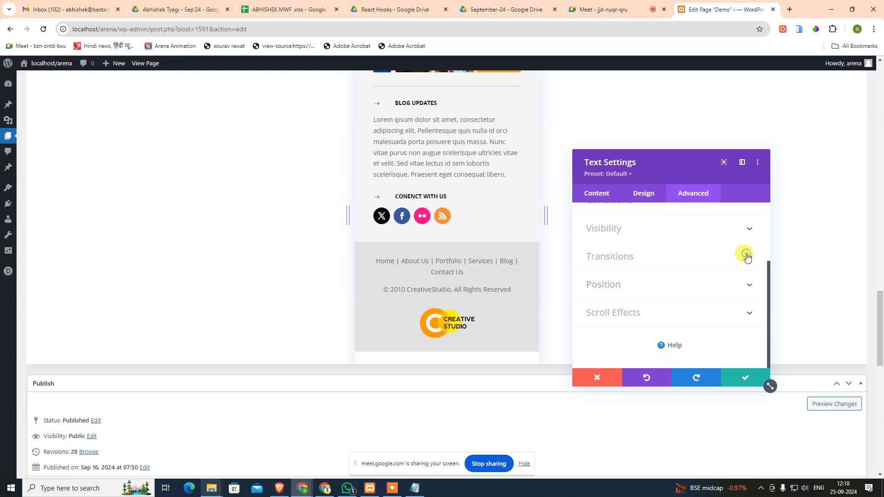
# Enlarge the text settings dialog to review its design categories, and dock it beside the page preview
pyautogui.click(724, 162)
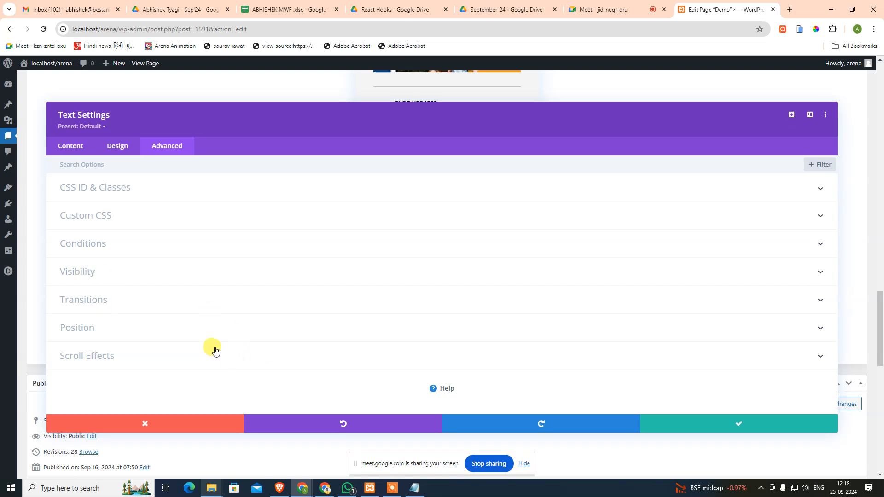
pyautogui.click(117, 144)
pyautogui.scroll(-1, 109, 361)
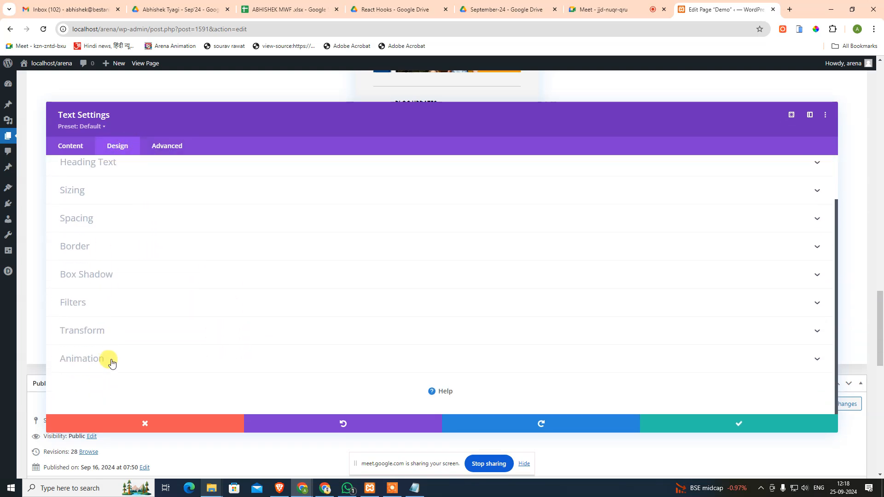
pyautogui.scroll(1, 110, 361)
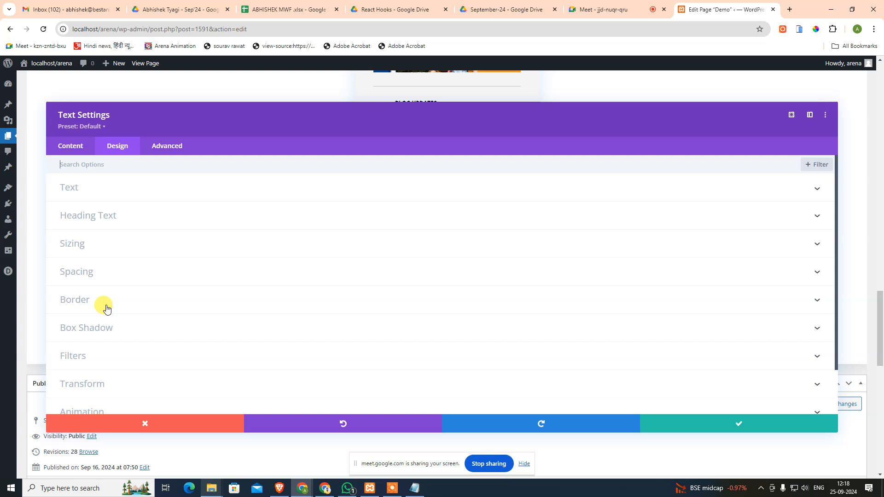
pyautogui.click(789, 114)
pyautogui.click(300, 130)
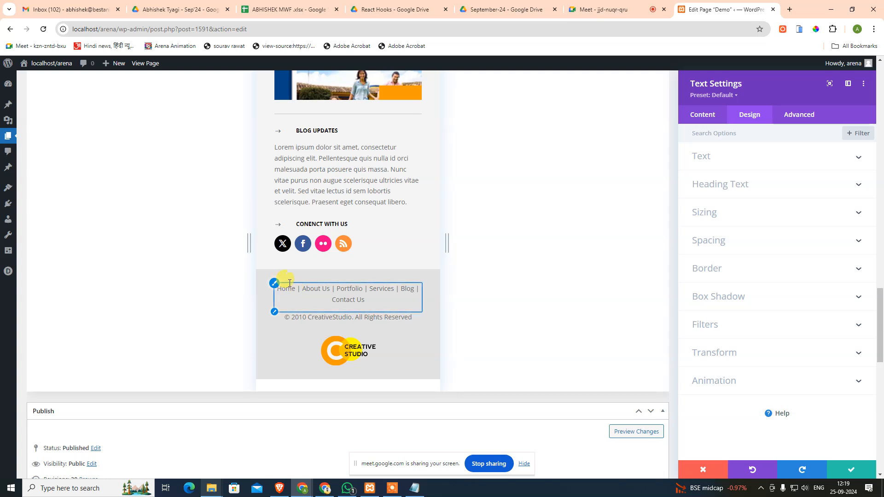
# Review the footer text's design and content options in the docked settings, and save the text module
pyautogui.click(273, 286)
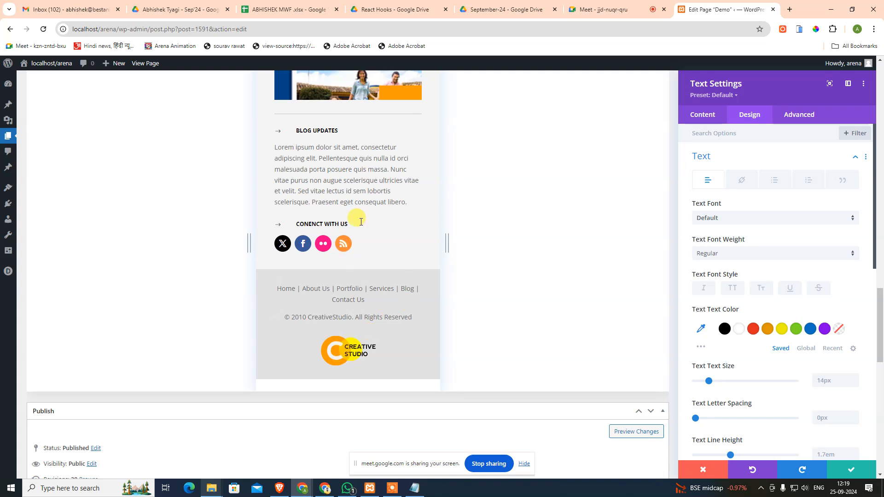
pyautogui.click(397, 181)
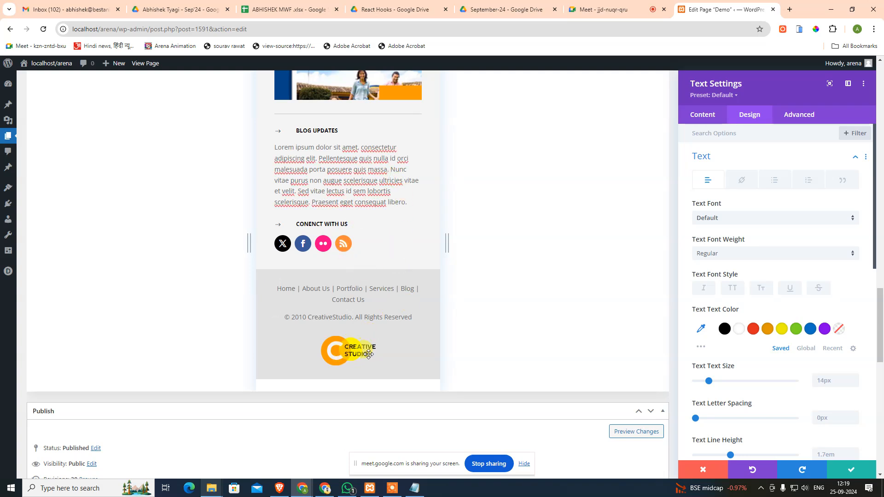
pyautogui.scroll(-4, 365, 153)
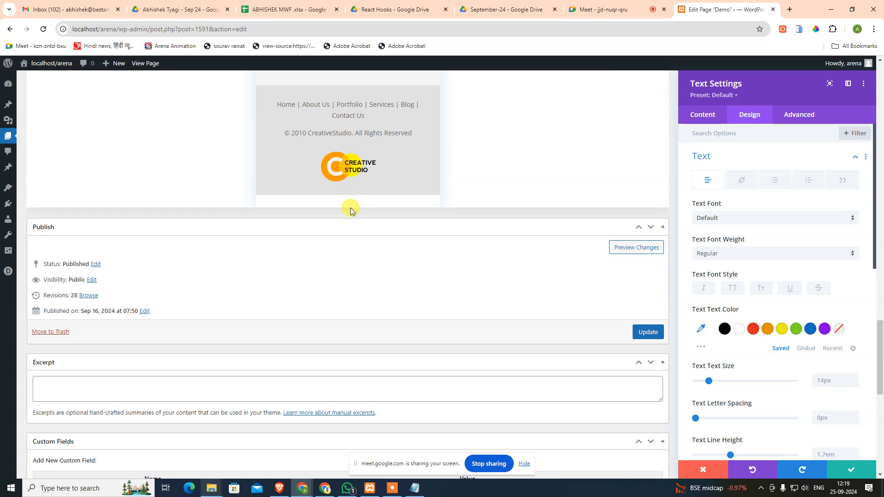
pyautogui.scroll(2, 350, 211)
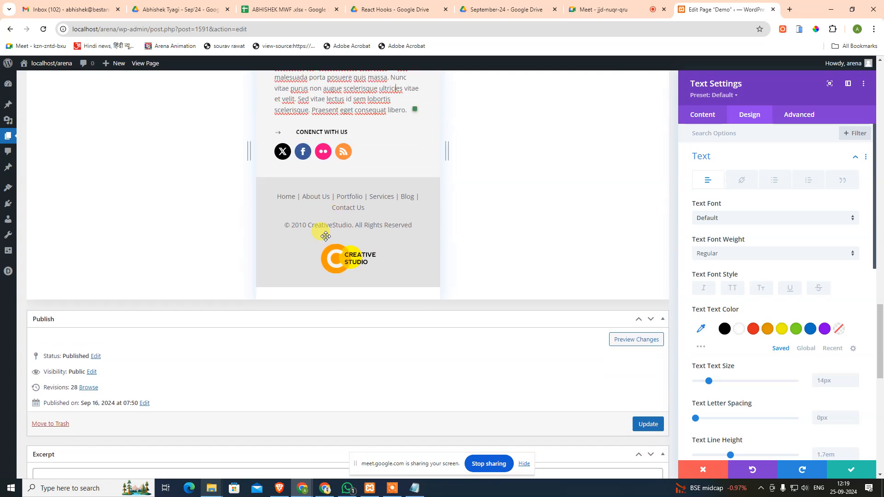
pyautogui.click(351, 261)
pyautogui.click(701, 118)
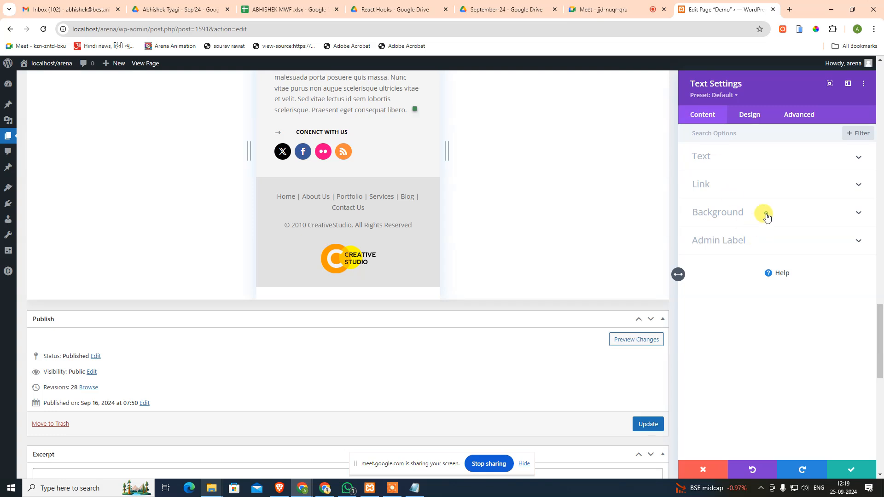
pyautogui.click(764, 213)
pyautogui.click(748, 192)
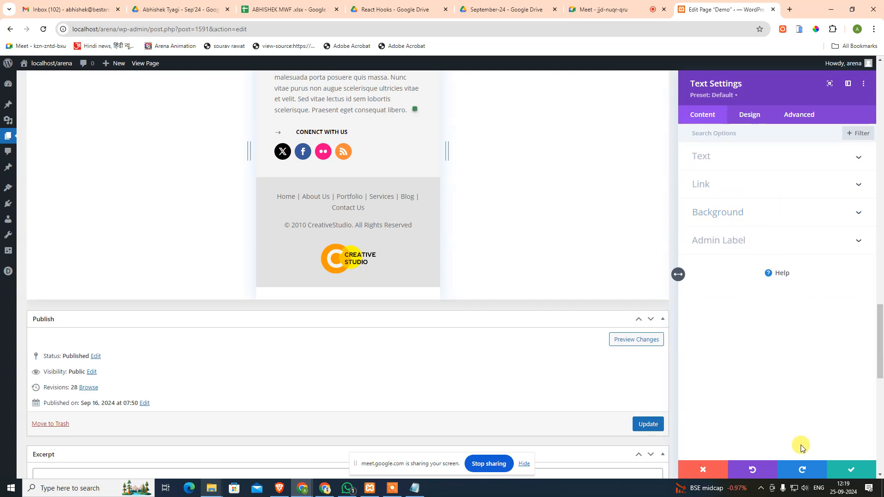
pyautogui.click(841, 462)
# Open the design settings of the Creative Studio logo image in the footer
pyautogui.scroll(3, 640, 202)
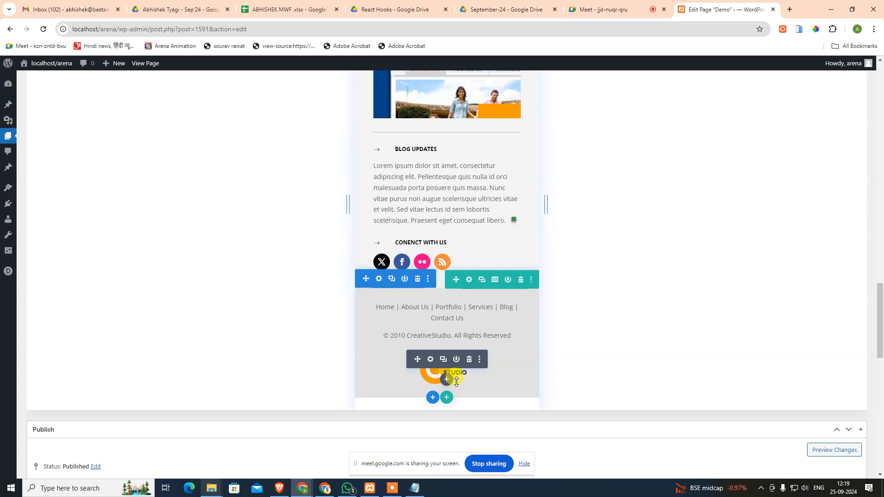
pyautogui.click(430, 360)
pyautogui.click(744, 115)
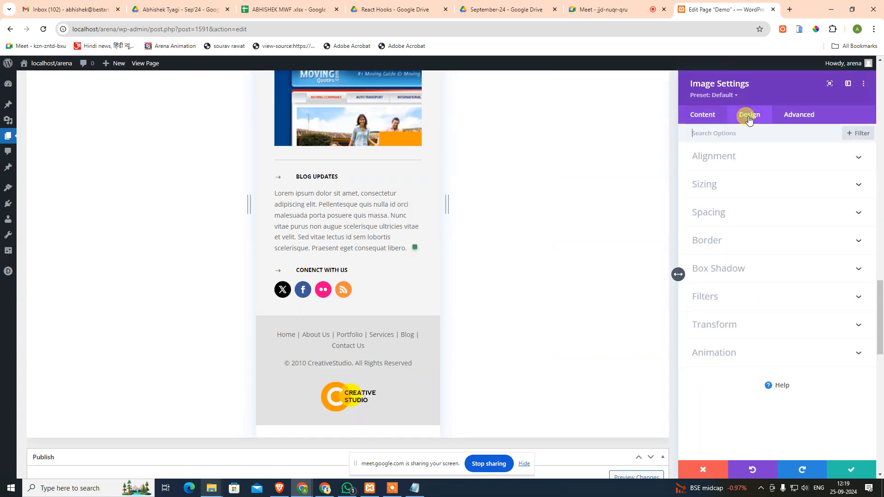
# Search the logo's image settings for "order", look through the border options, and clear the search
pyautogui.click(753, 139)
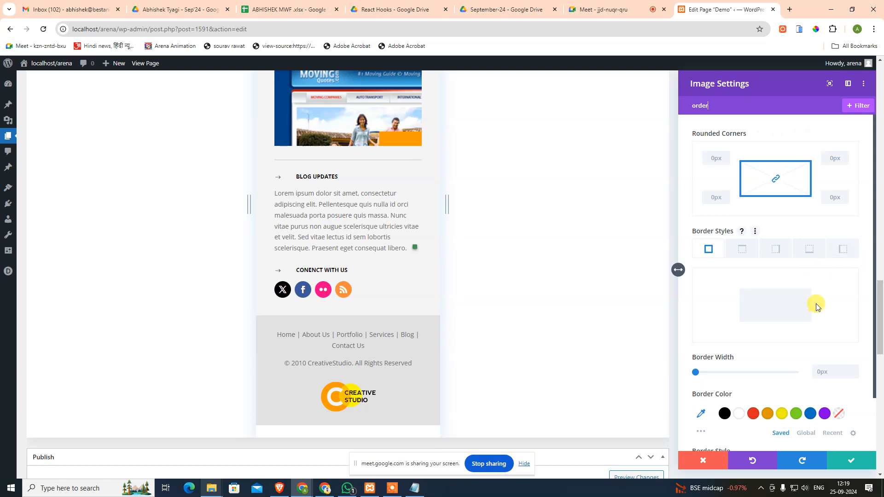
pyautogui.scroll(-2, 804, 294)
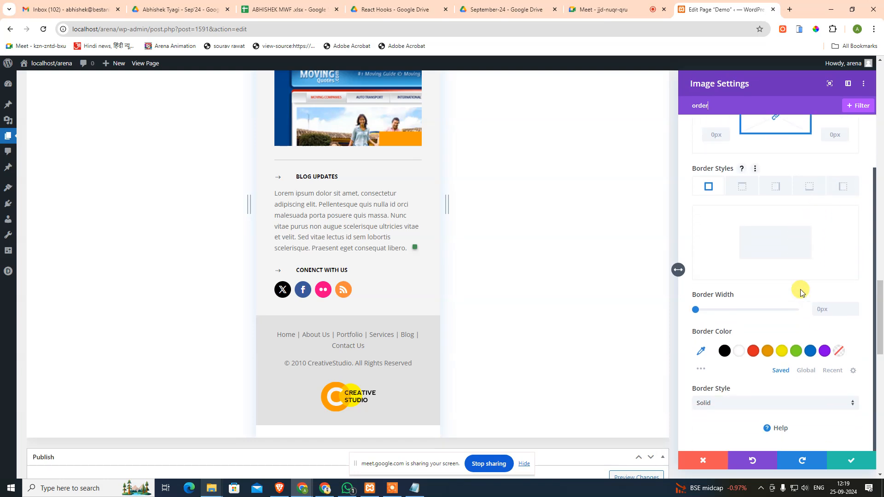
pyautogui.scroll(2, 800, 291)
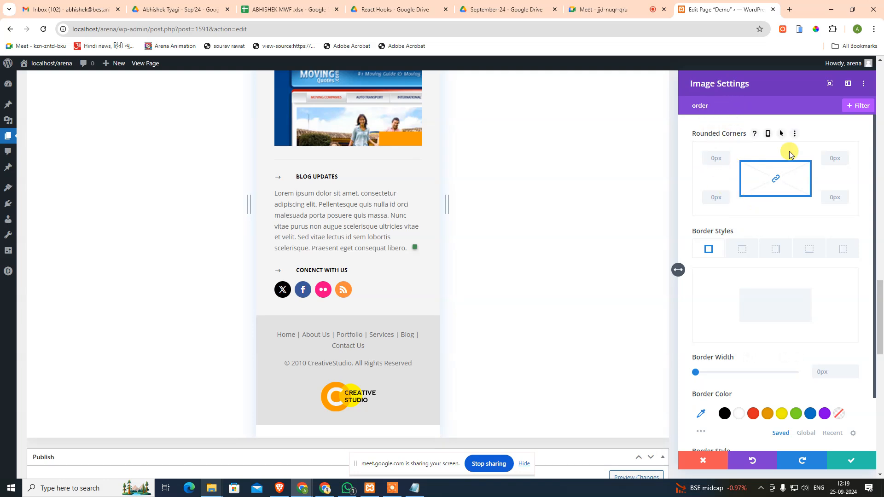
pyautogui.doubleClick(781, 105)
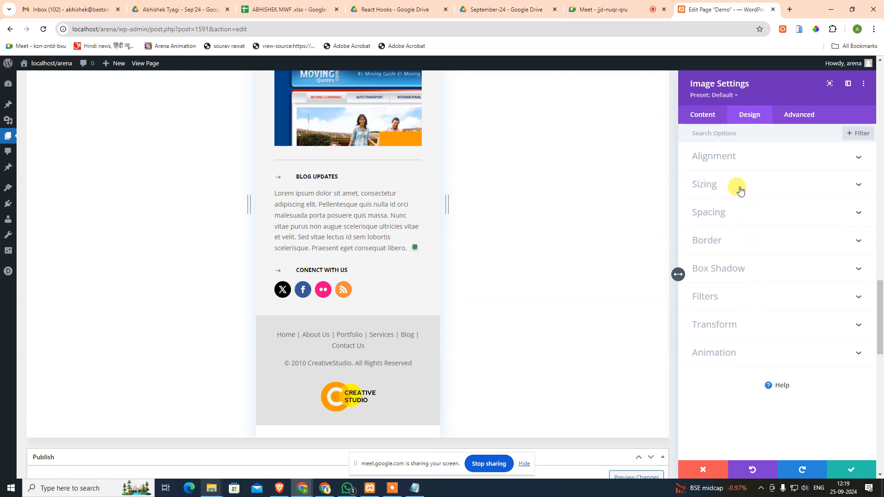
# Review the footer logo's image alignment for phone, tablet and desktop against the page preview
pyautogui.click(739, 159)
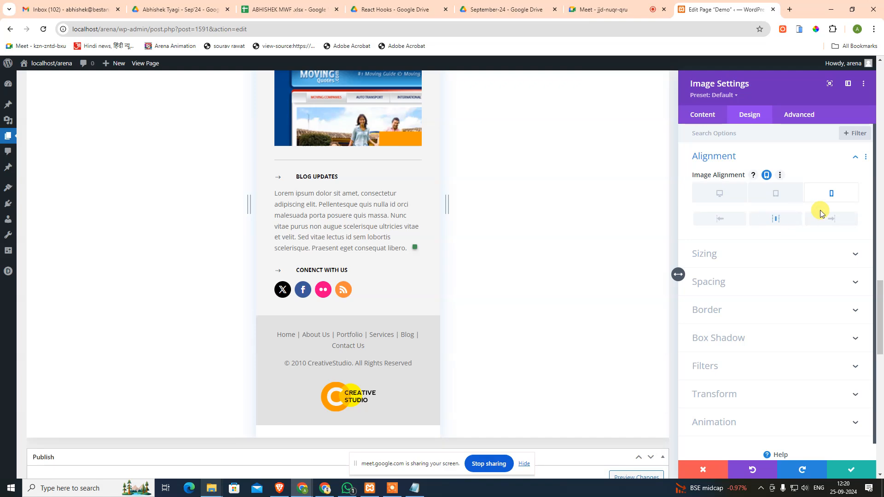
pyautogui.click(773, 198)
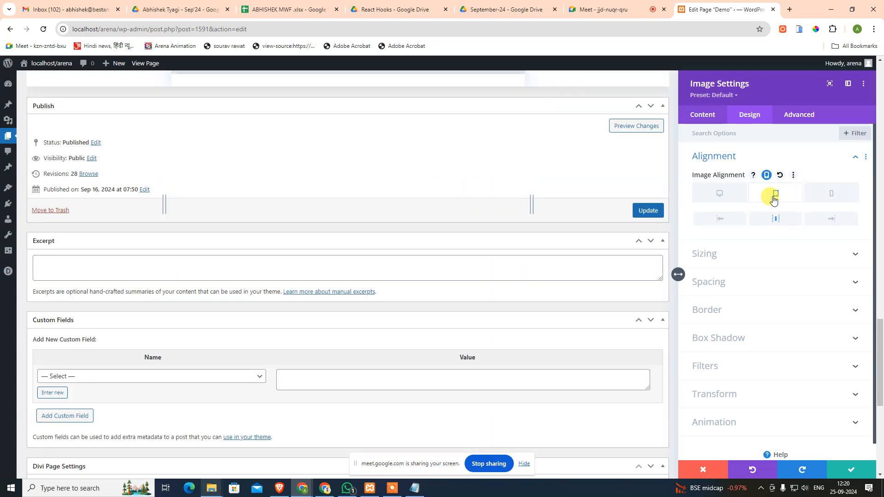
pyautogui.scroll(5, 467, 308)
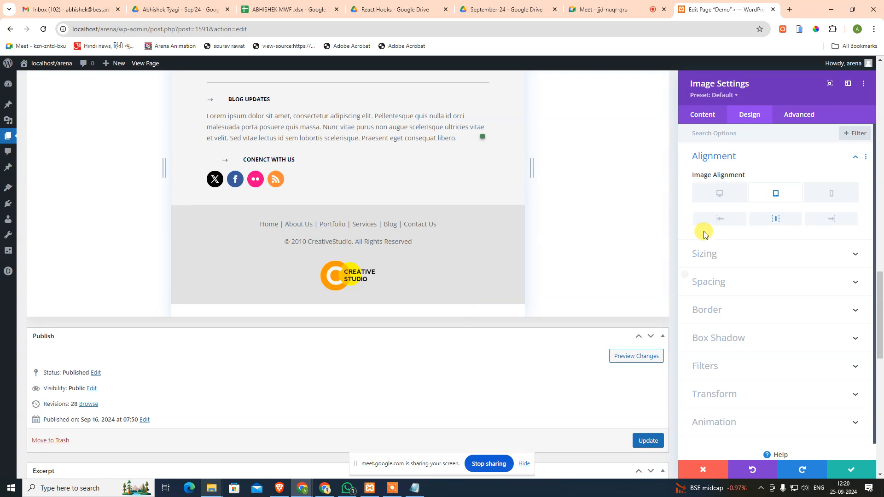
pyautogui.click(720, 192)
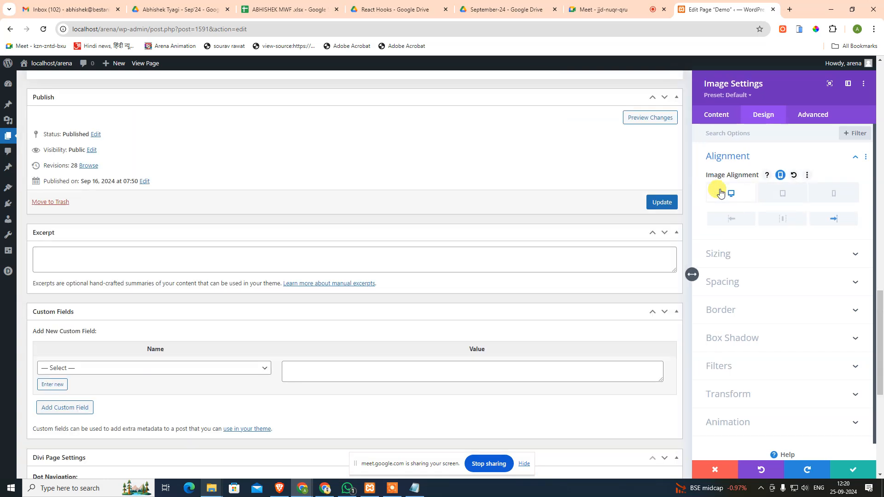
pyautogui.scroll(2, 484, 319)
pyautogui.scroll(1, 497, 309)
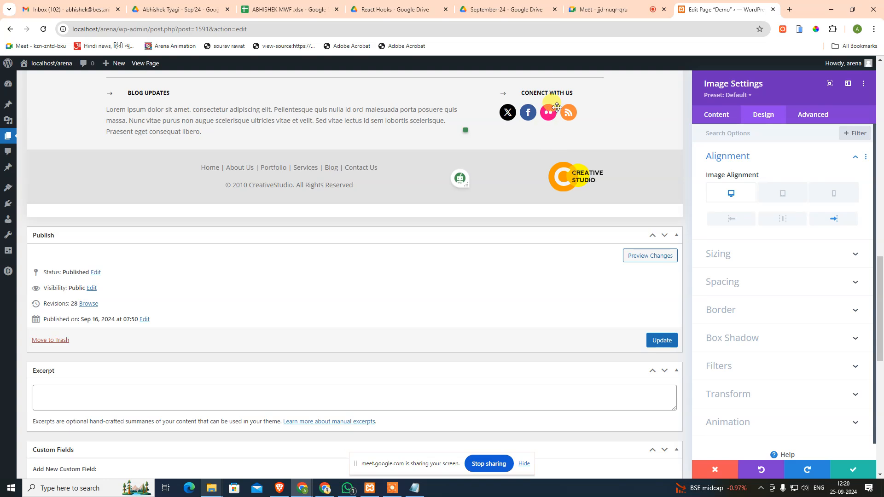
pyautogui.scroll(2, 392, 138)
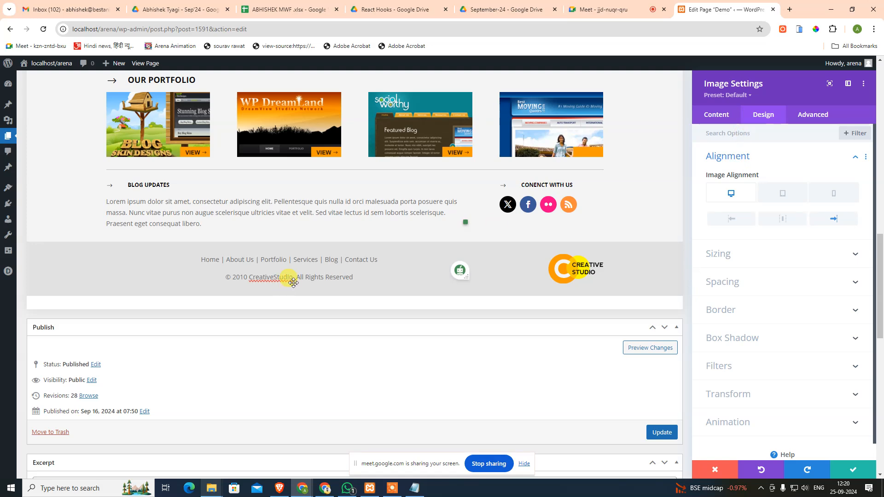
pyautogui.scroll(4, 421, 286)
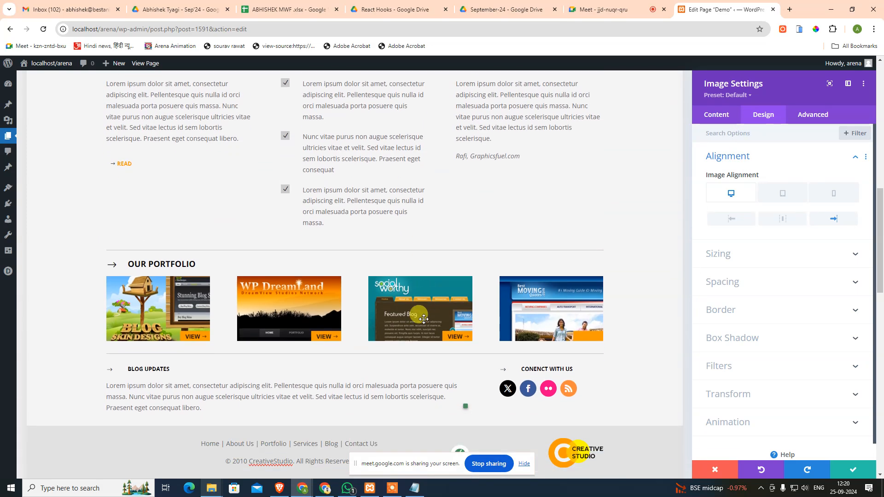
pyautogui.scroll(-5, 422, 322)
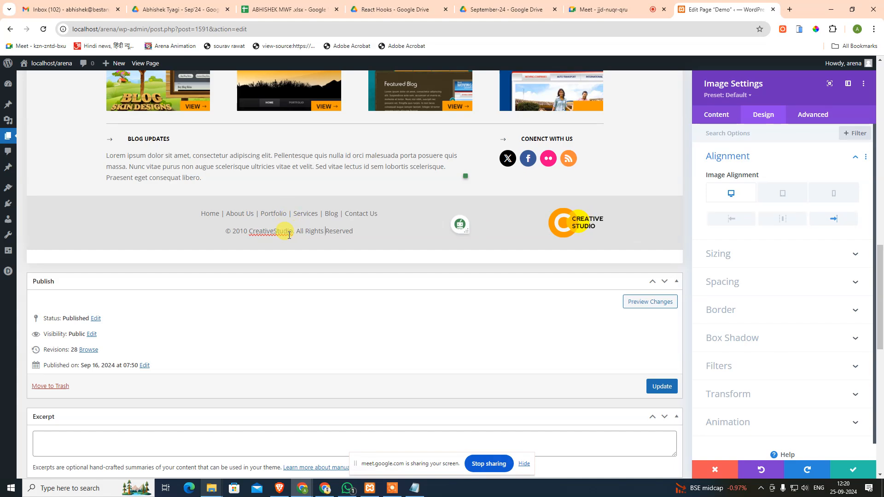
# Switch the page preview to tablet view and check the layout down to the footer
pyautogui.scroll(10, 289, 235)
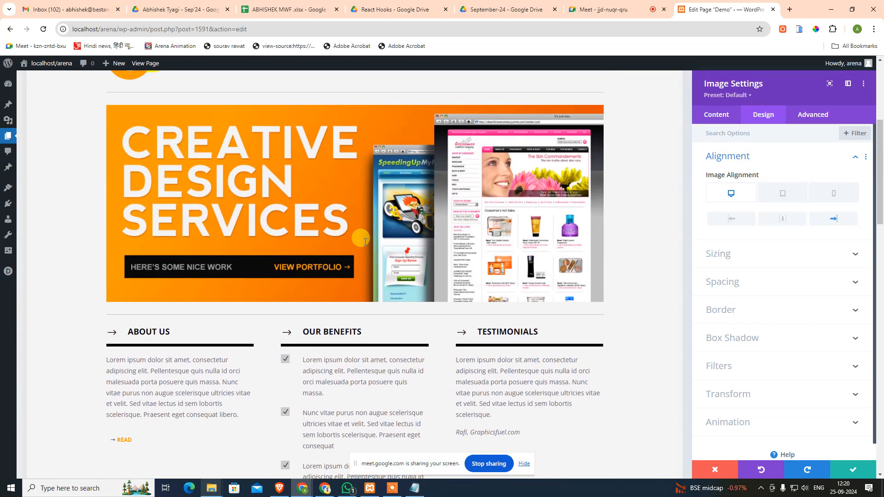
pyautogui.scroll(5, 365, 242)
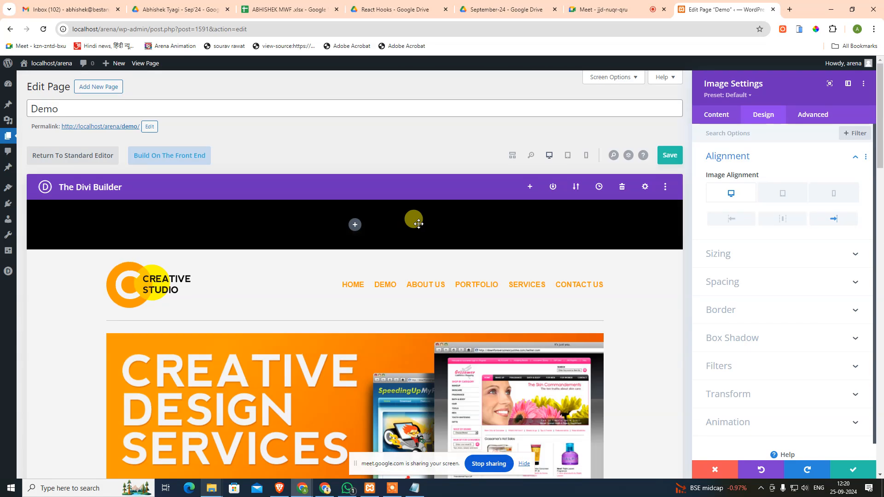
pyautogui.click(569, 164)
pyautogui.scroll(-5, 369, 318)
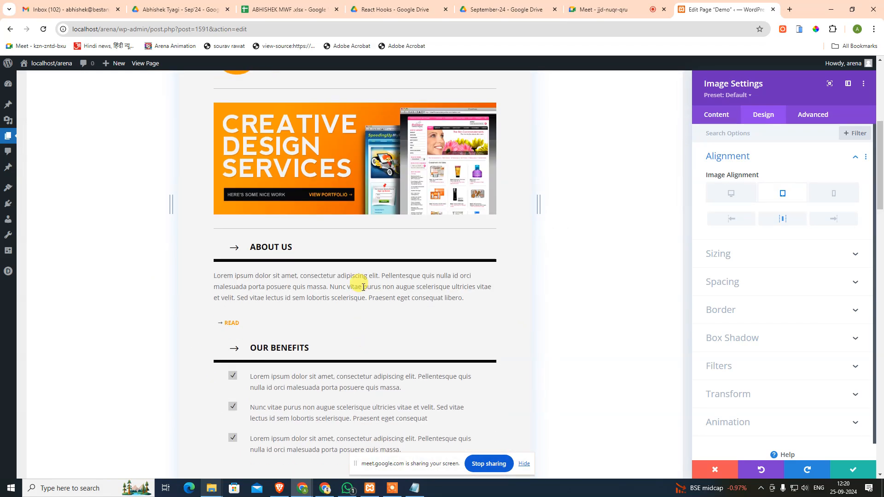
pyautogui.scroll(-6, 369, 277)
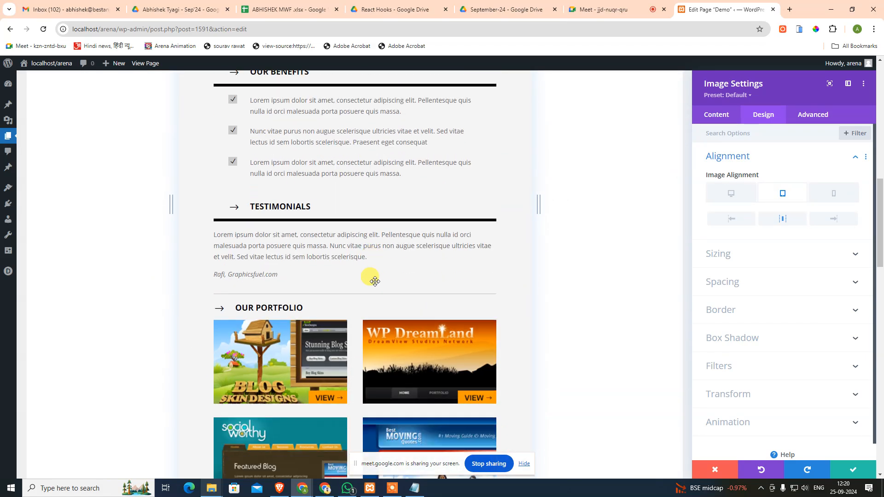
pyautogui.scroll(-9, 378, 281)
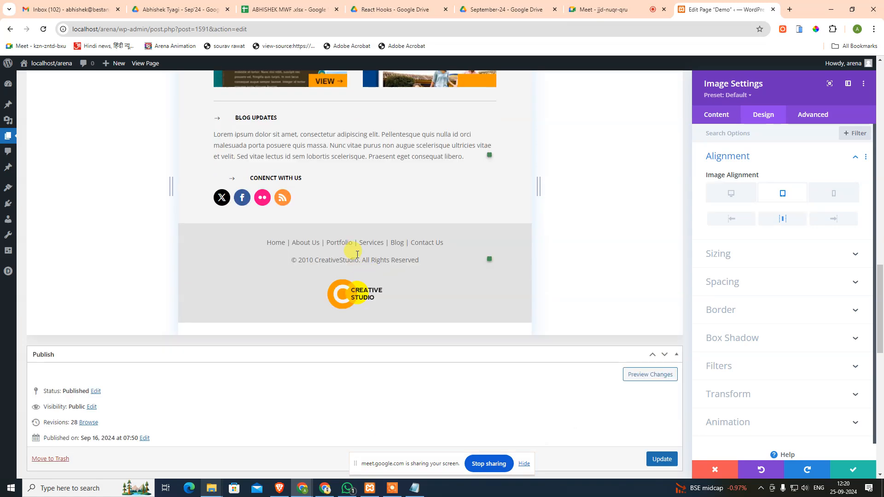
pyautogui.scroll(9, 370, 261)
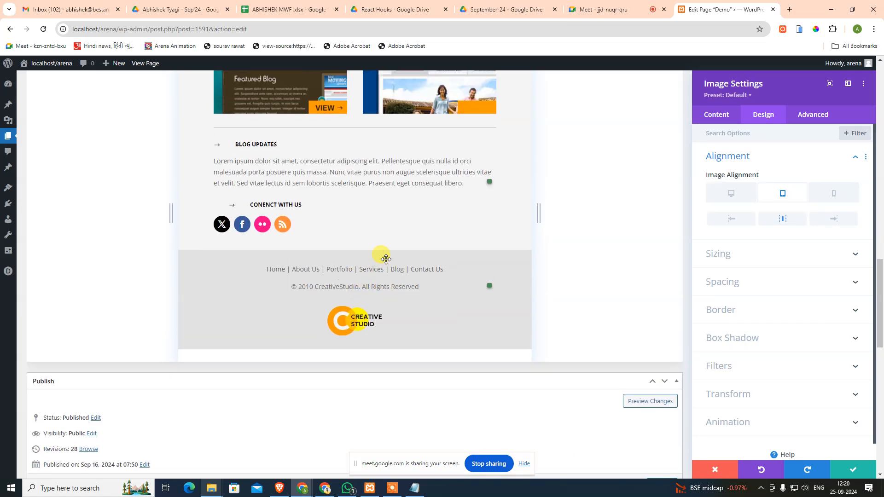
pyautogui.scroll(12, 601, 158)
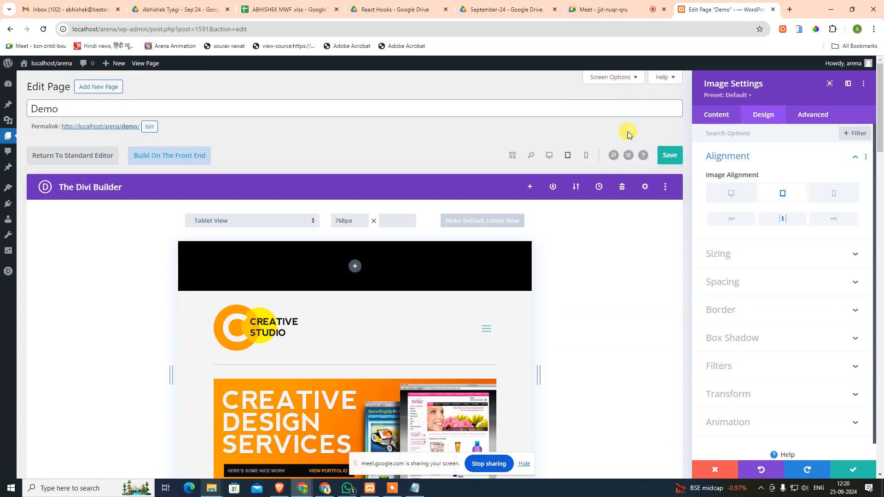
# Return the page preview to desktop view and inspect the footer's menu line and copyright line
pyautogui.click(549, 155)
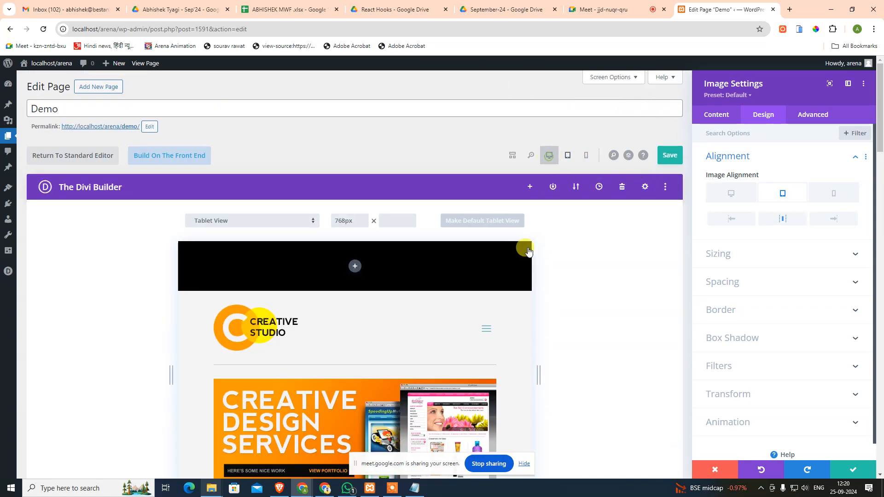
pyautogui.scroll(-7, 450, 375)
pyautogui.scroll(-6, 450, 381)
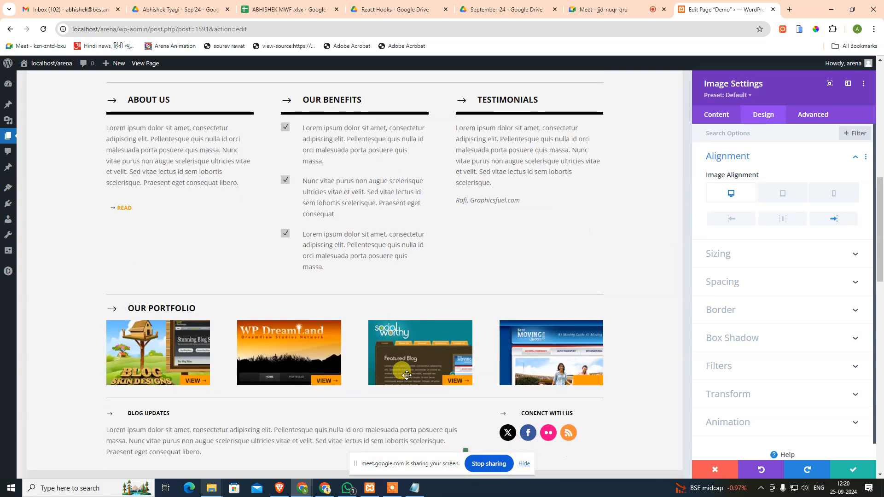
pyautogui.tripleClick(270, 321)
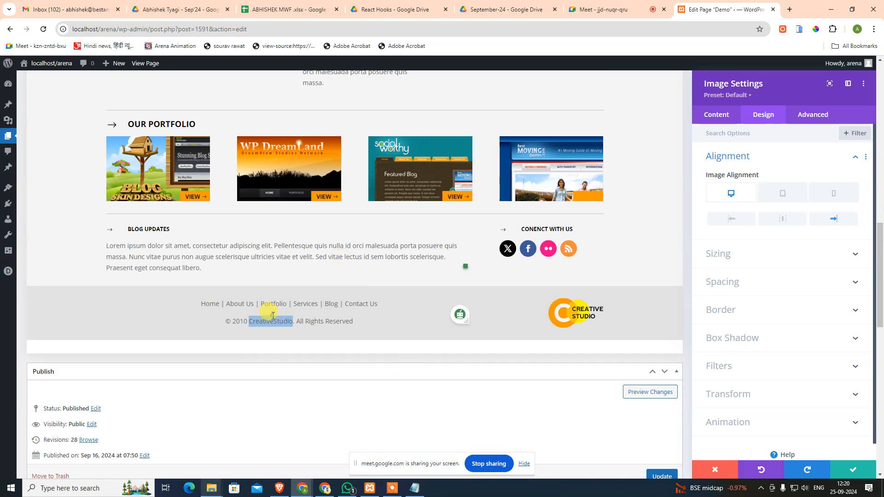
pyautogui.click(232, 319)
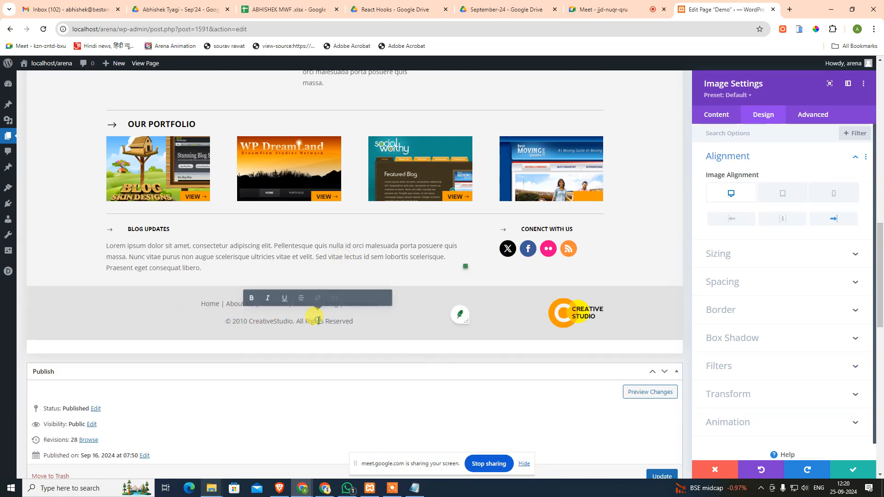
pyautogui.click(237, 325)
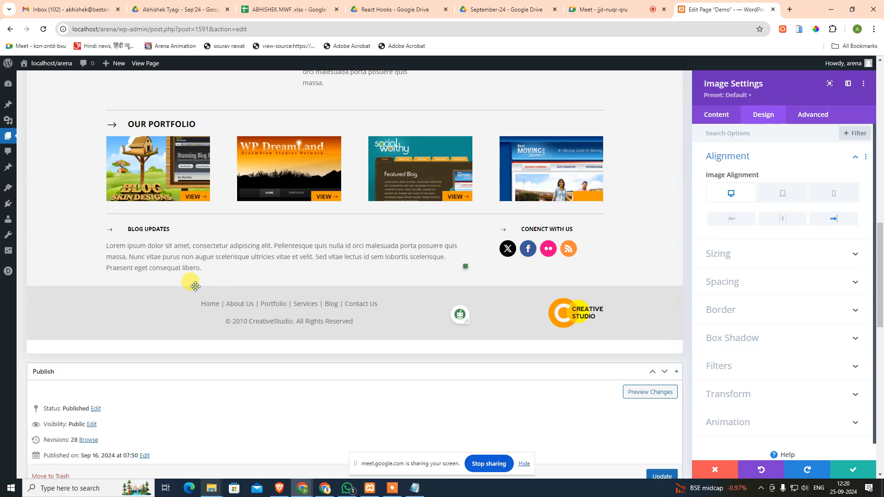
pyautogui.tripleClick(264, 305)
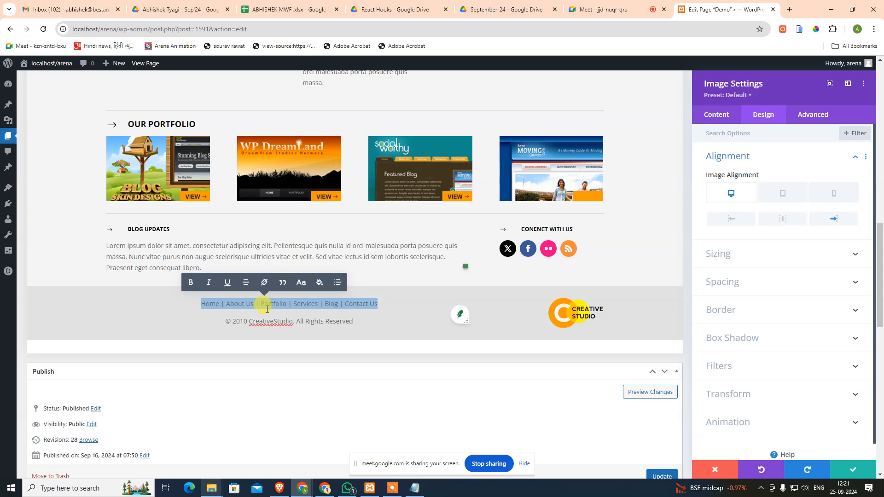
pyautogui.click(271, 318)
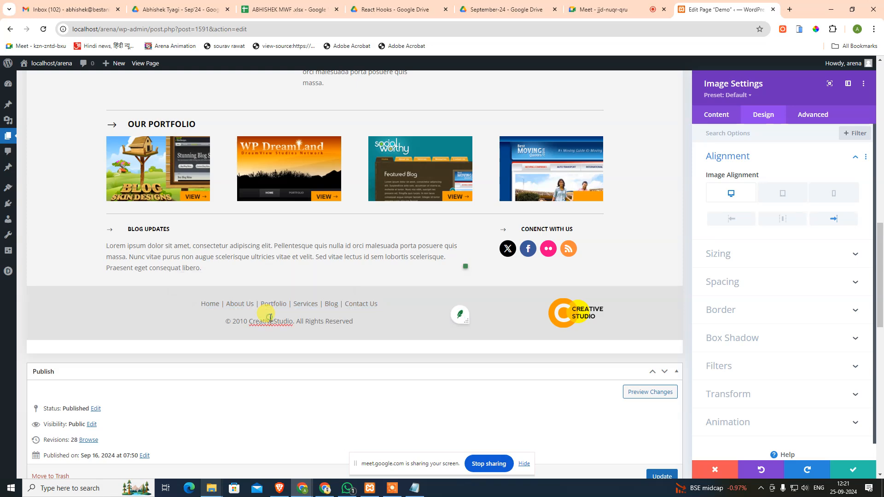
# Save the logo's image settings and open the settings of the footer text module
pyautogui.click(716, 114)
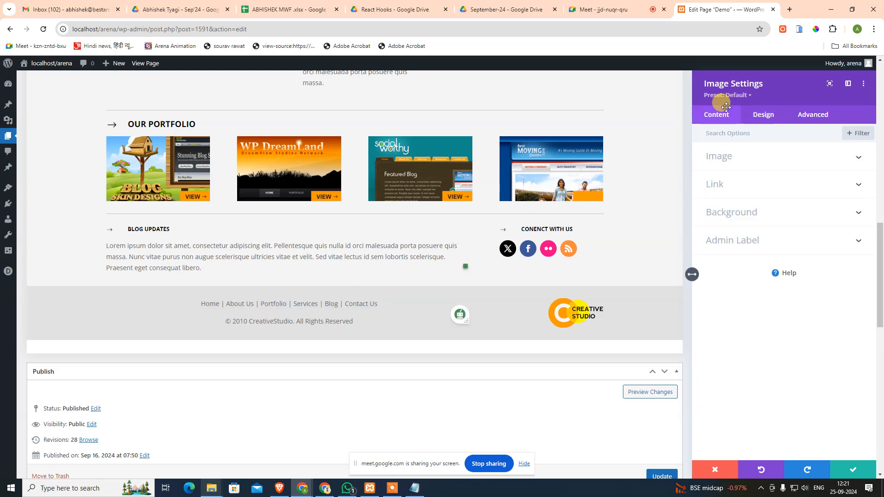
pyautogui.click(853, 469)
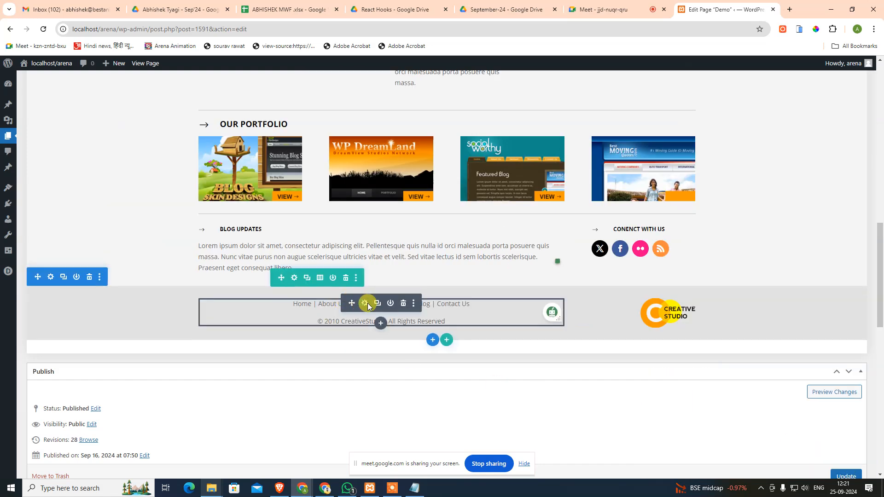
pyautogui.click(365, 303)
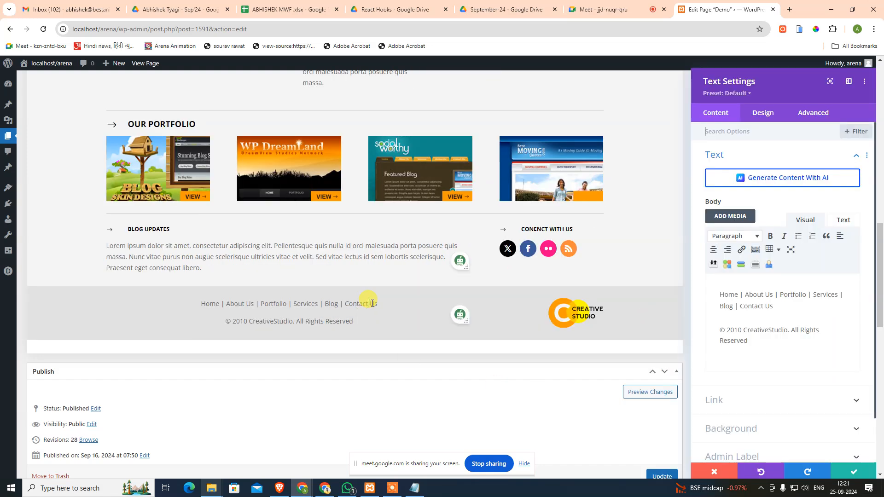
# Set the footer text's alignment to left in its text design options
pyautogui.click(772, 117)
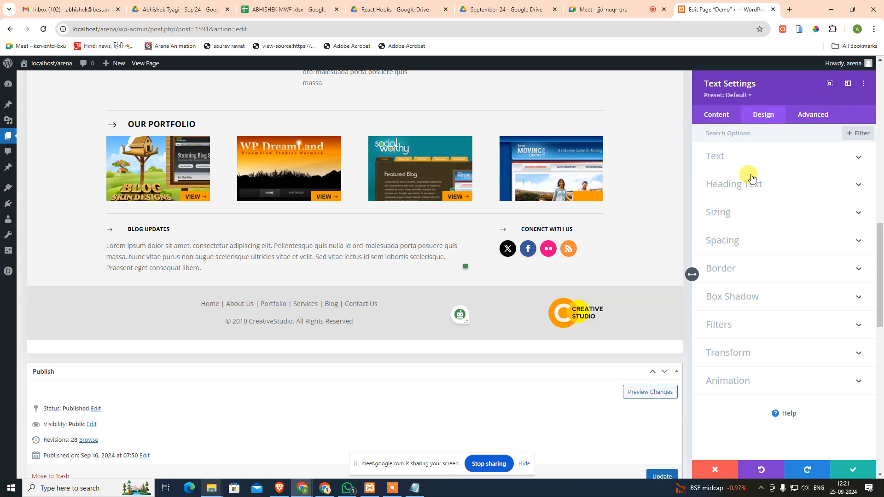
pyautogui.click(740, 157)
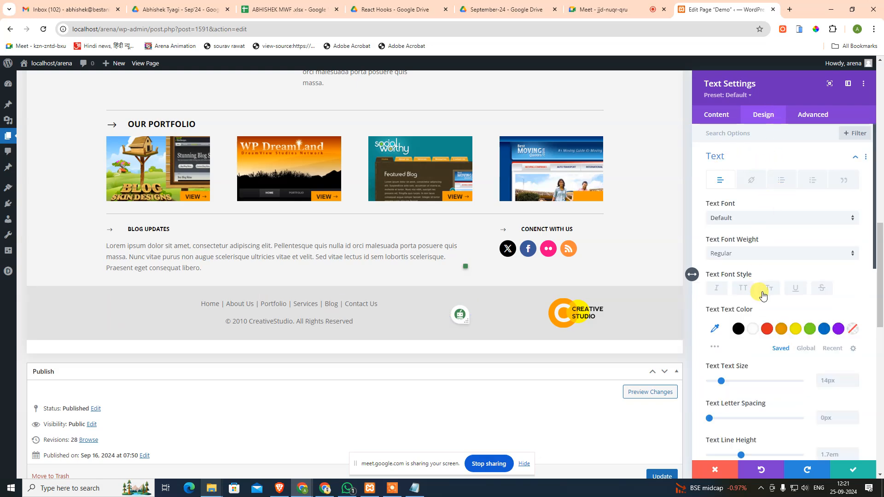
pyautogui.scroll(-5, 762, 294)
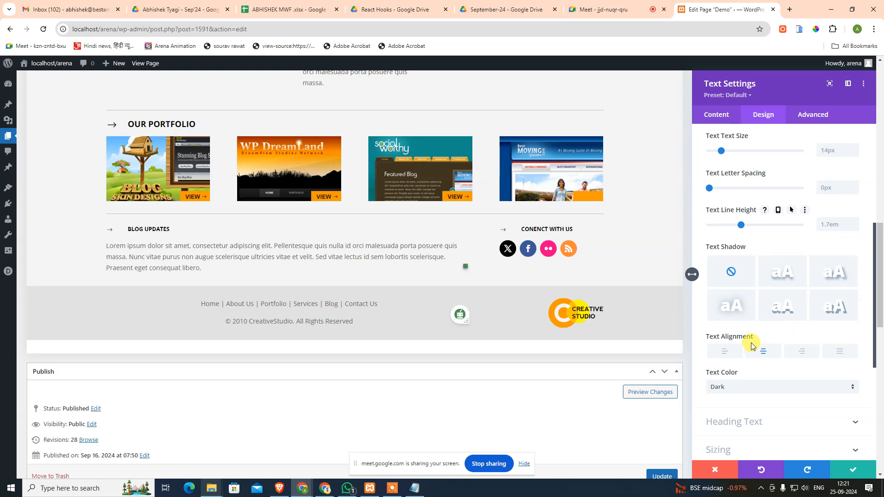
pyautogui.click(764, 352)
pyautogui.click(732, 351)
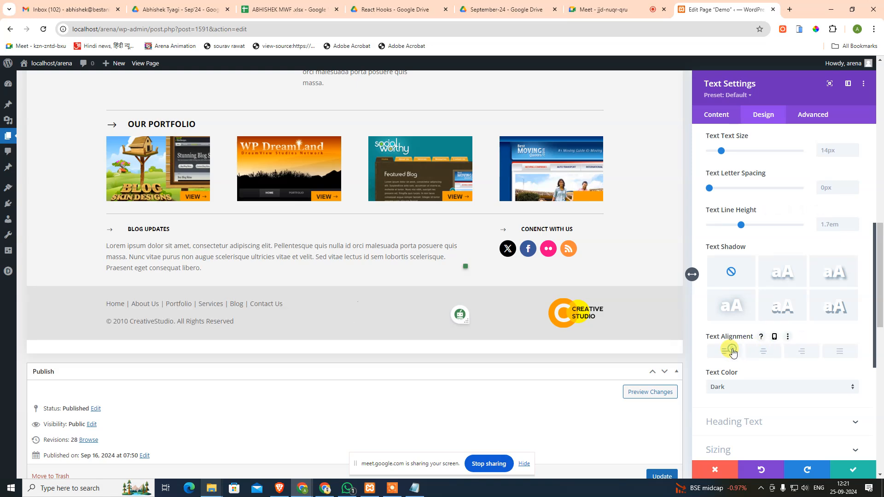
# Enable per-device values for the footer text's alignment, keep it left on desktop and centre it on tablet
pyautogui.click(774, 339)
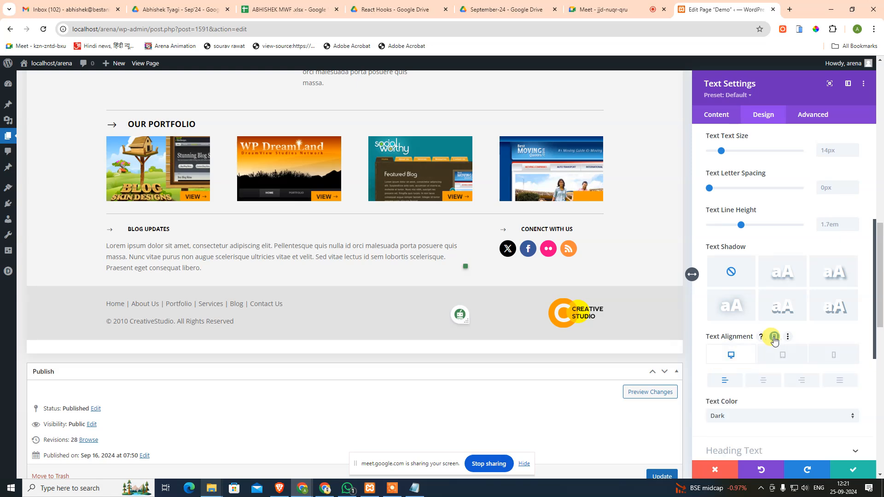
pyautogui.click(774, 358)
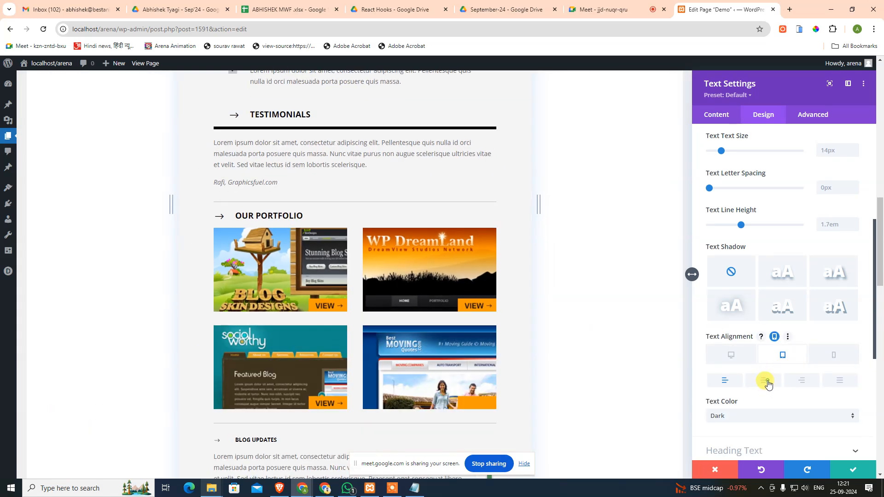
pyautogui.click(732, 355)
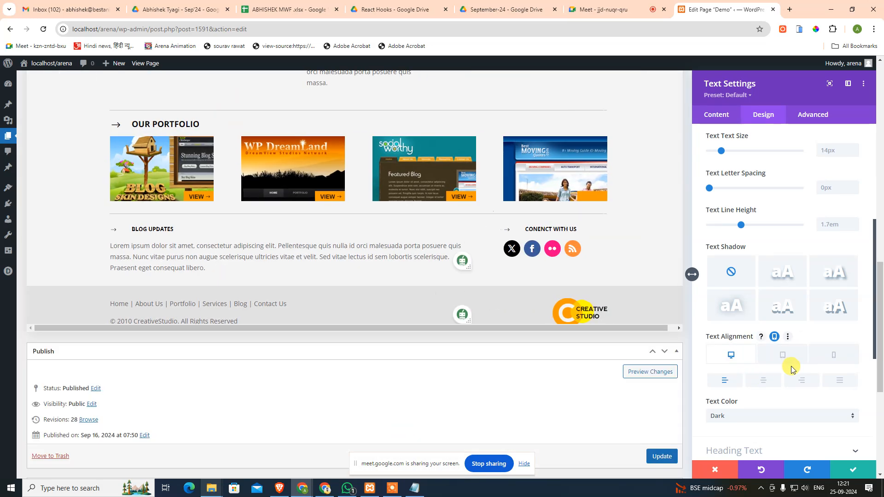
pyautogui.click(783, 355)
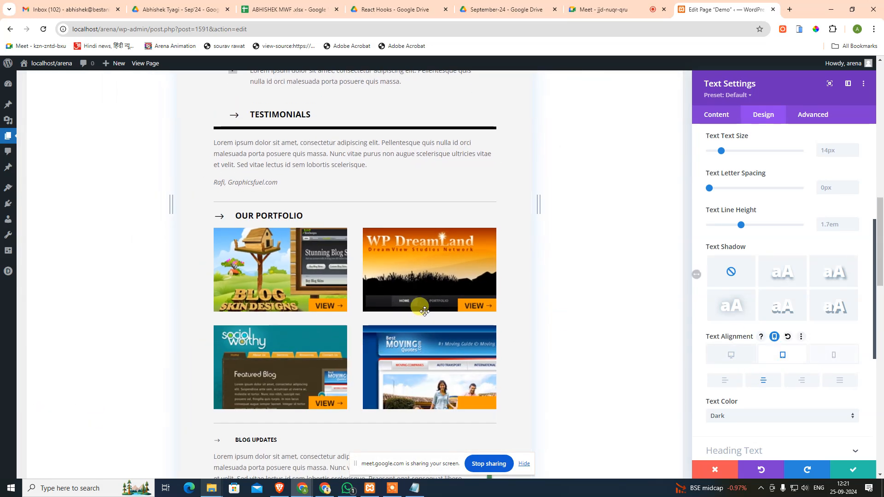
pyautogui.scroll(-6, 414, 318)
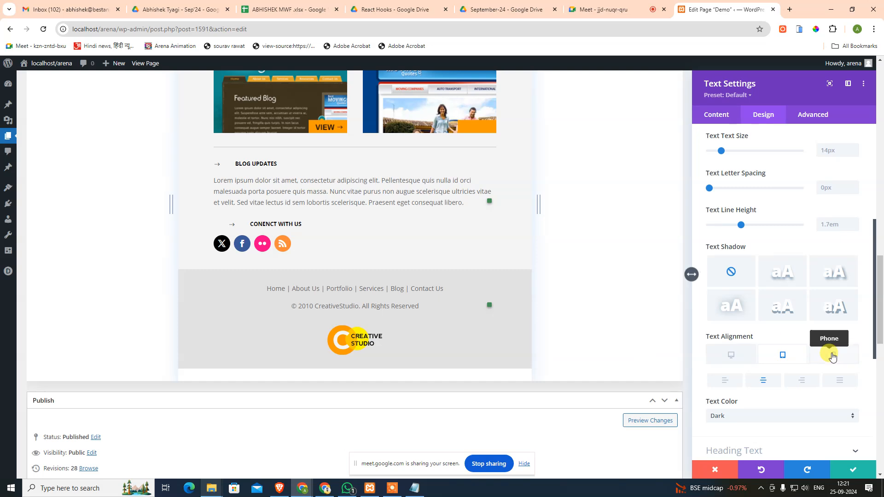
# Set the footer text's alignment to centre for phone and check the footer in the phone preview
pyautogui.click(832, 356)
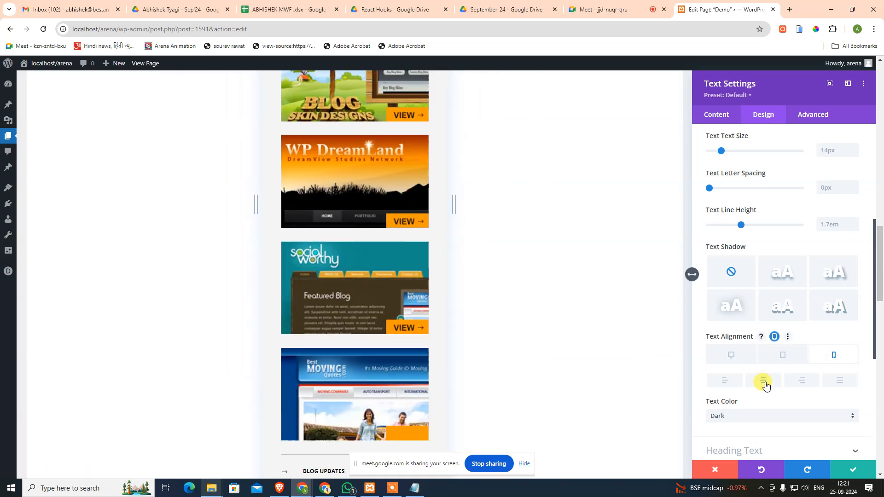
pyautogui.click(763, 382)
pyautogui.scroll(-8, 389, 368)
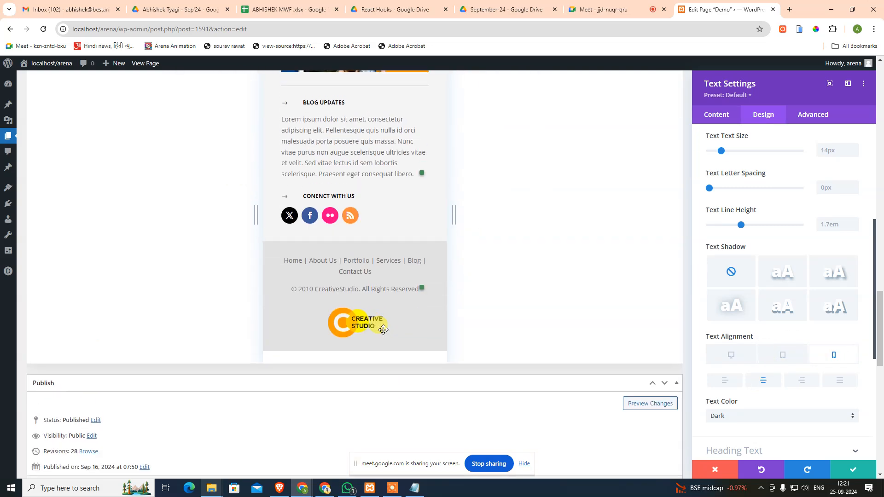
pyautogui.scroll(2, 405, 295)
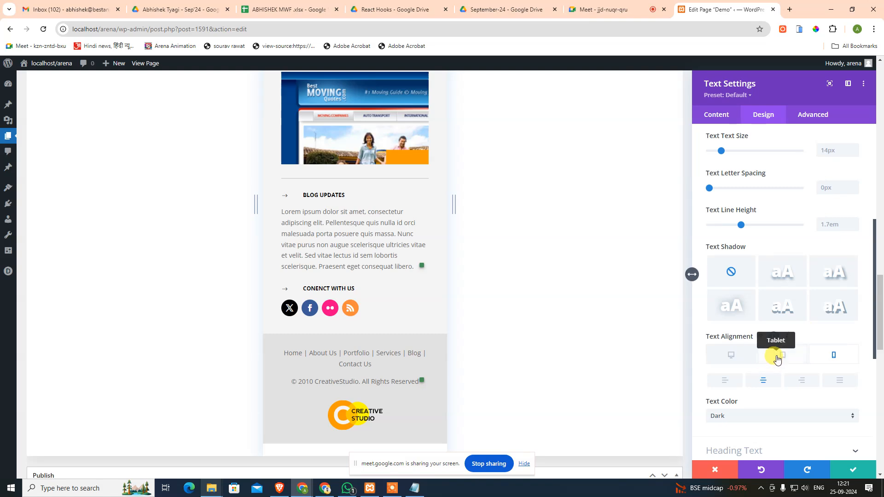
# Compare the footer text's alignment in the tablet and desktop previews and look over the remaining design options
pyautogui.click(777, 359)
pyautogui.scroll(3, 341, 242)
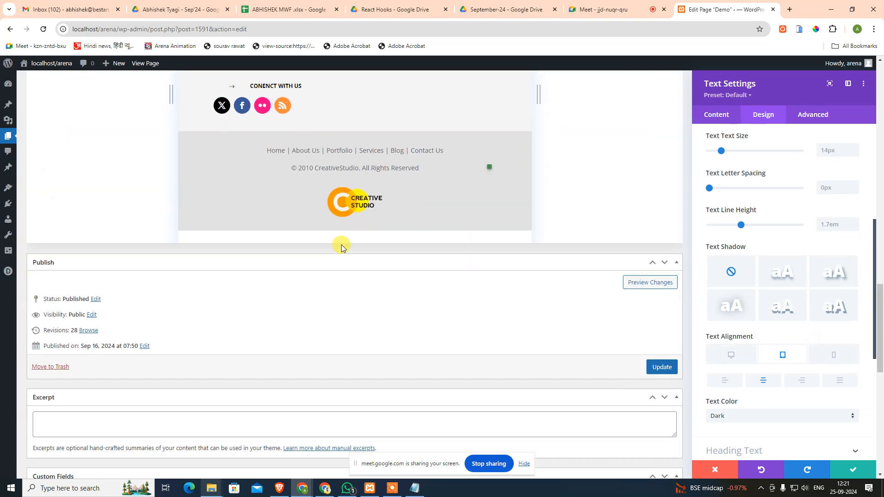
pyautogui.click(728, 355)
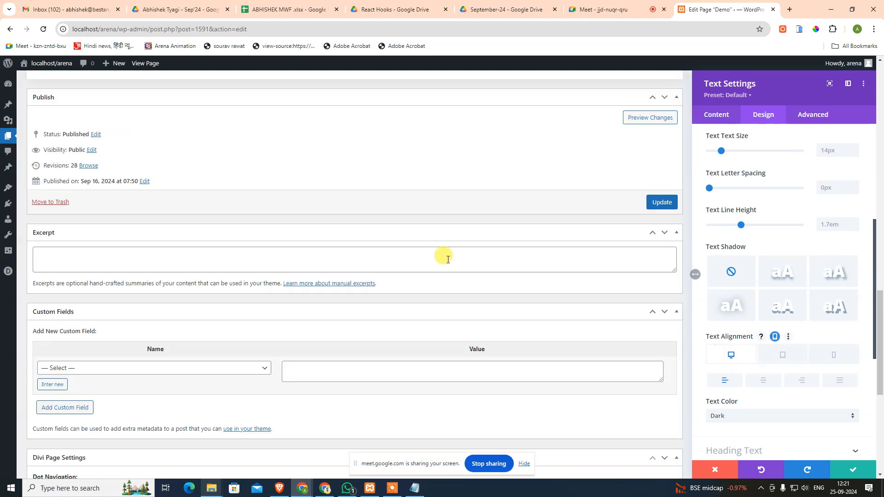
pyautogui.scroll(4, 442, 257)
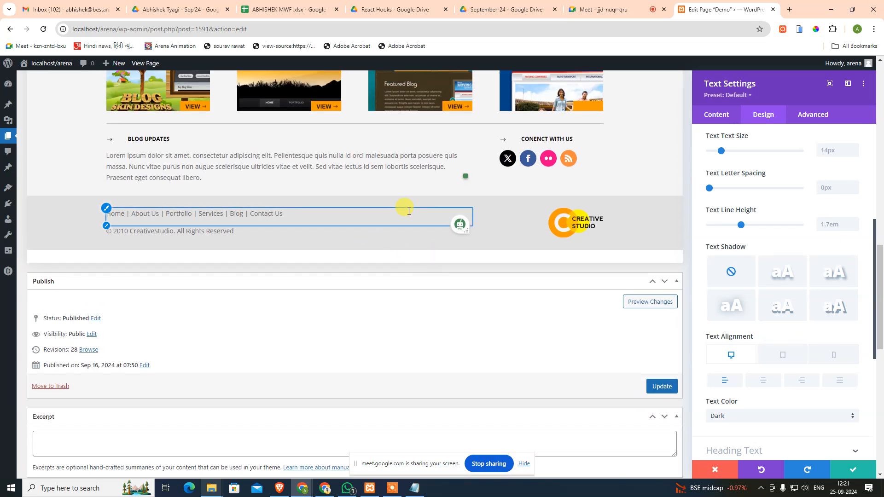
pyautogui.scroll(-4, 835, 325)
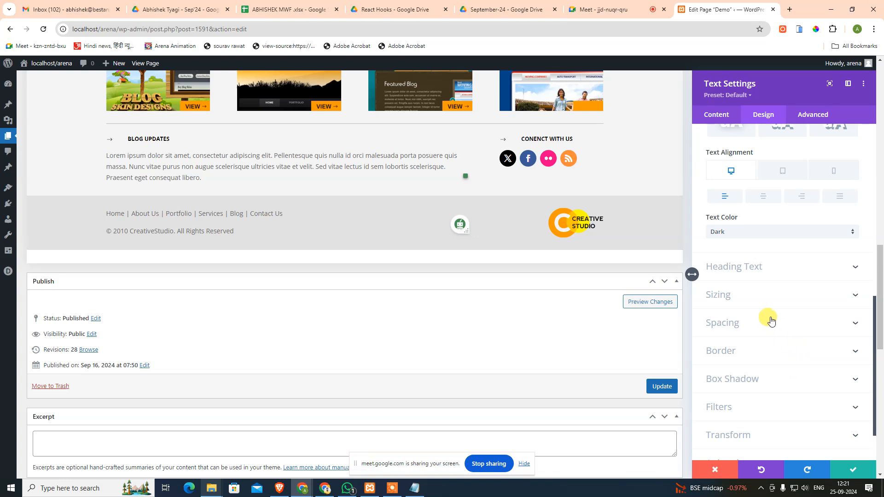
pyautogui.scroll(4, 773, 240)
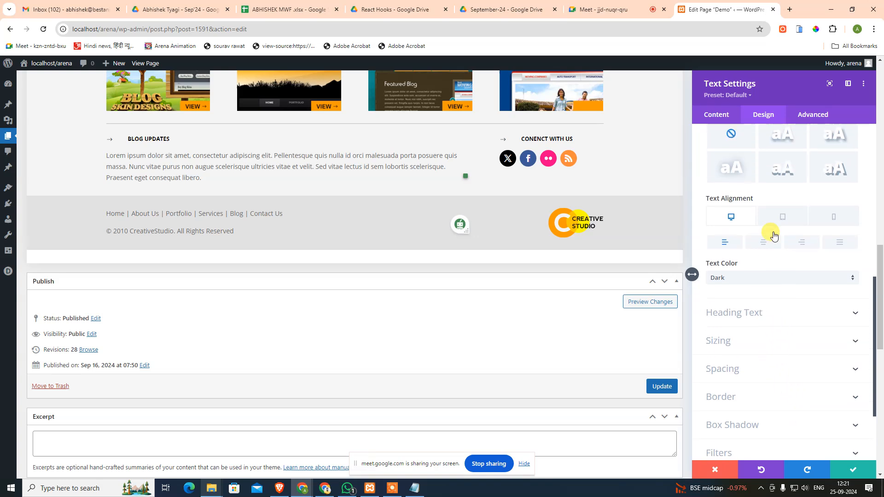
pyautogui.scroll(5, 774, 177)
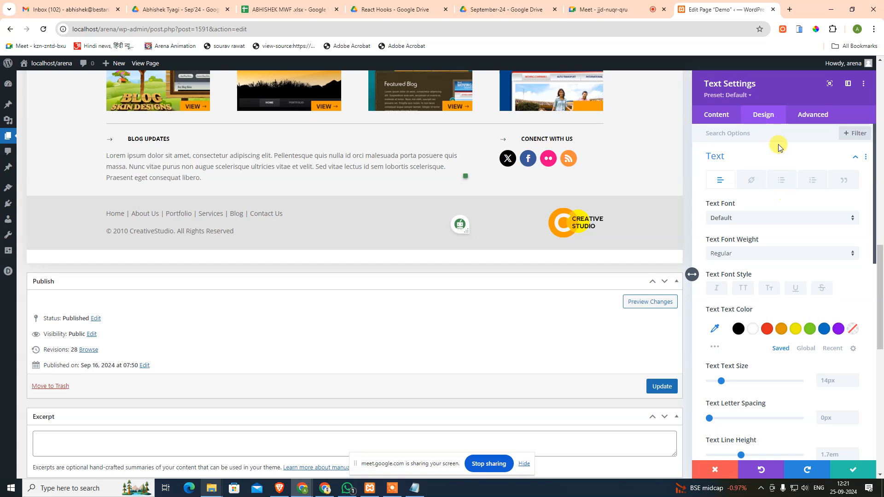
# Examine the footer text module's advanced options, including its custom CSS and position settings
pyautogui.click(805, 105)
pyautogui.click(812, 115)
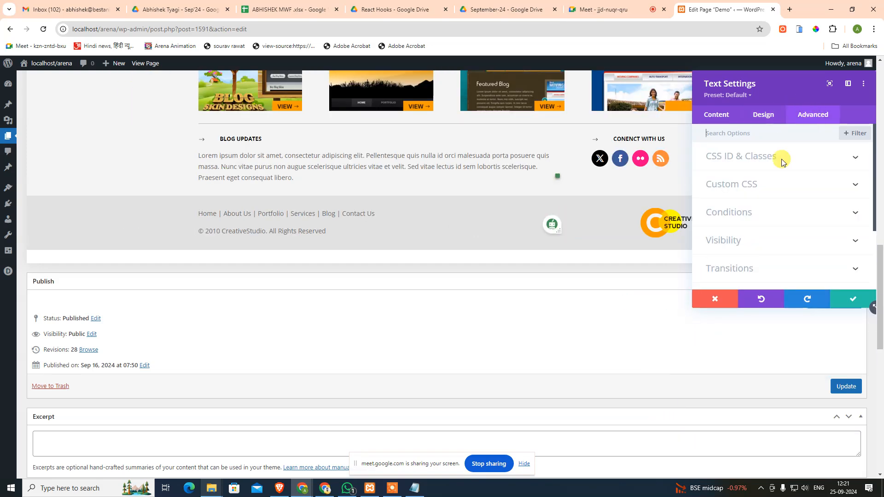
pyautogui.click(749, 187)
pyautogui.scroll(-1, 763, 173)
pyautogui.scroll(1, 763, 173)
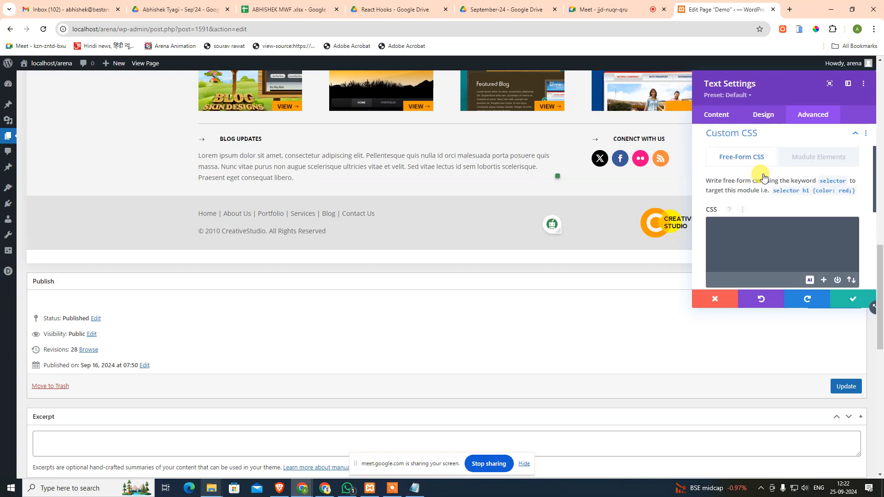
pyautogui.scroll(2, 764, 173)
pyautogui.click(730, 153)
pyautogui.click(730, 153)
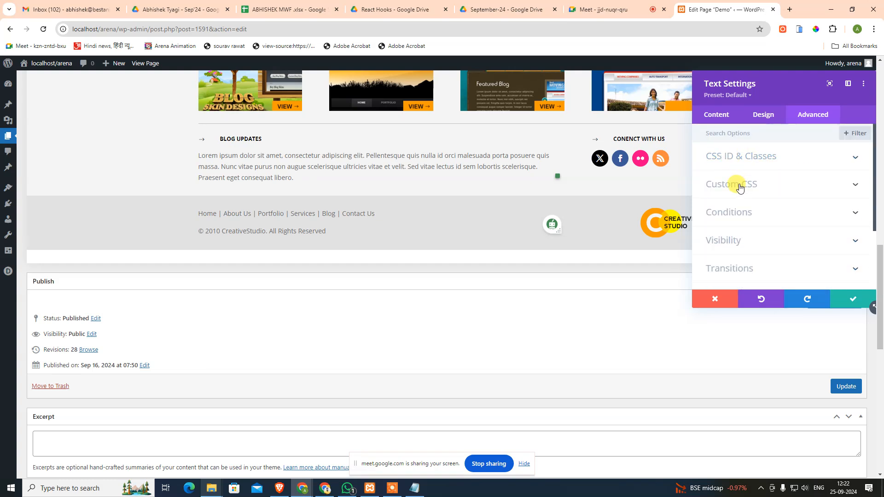
pyautogui.scroll(-2, 742, 212)
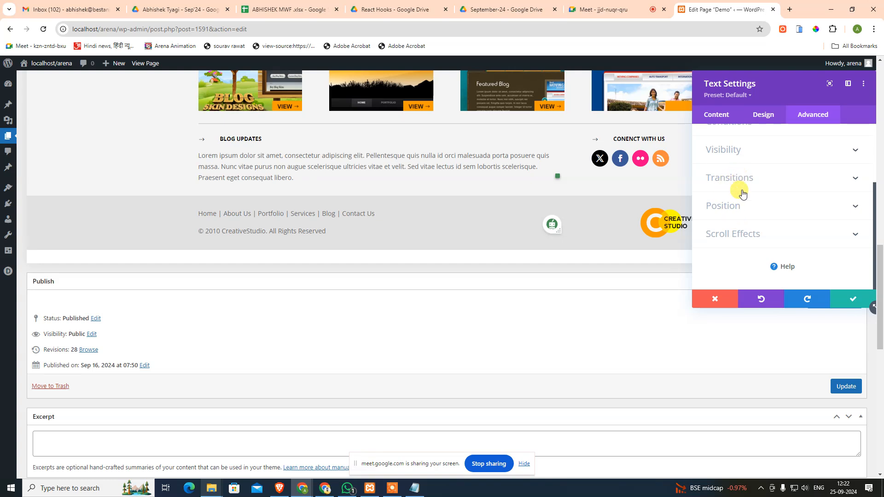
pyautogui.click(728, 205)
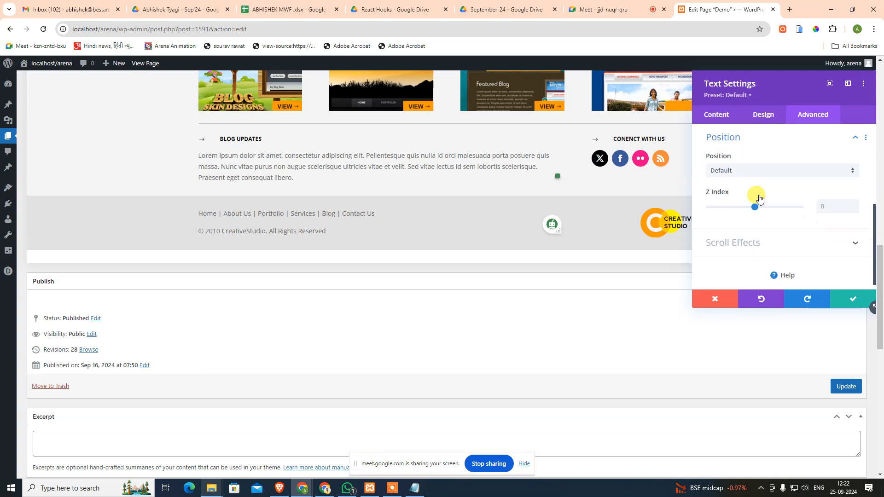
pyautogui.click(760, 170)
pyautogui.click(760, 174)
pyautogui.scroll(1, 773, 145)
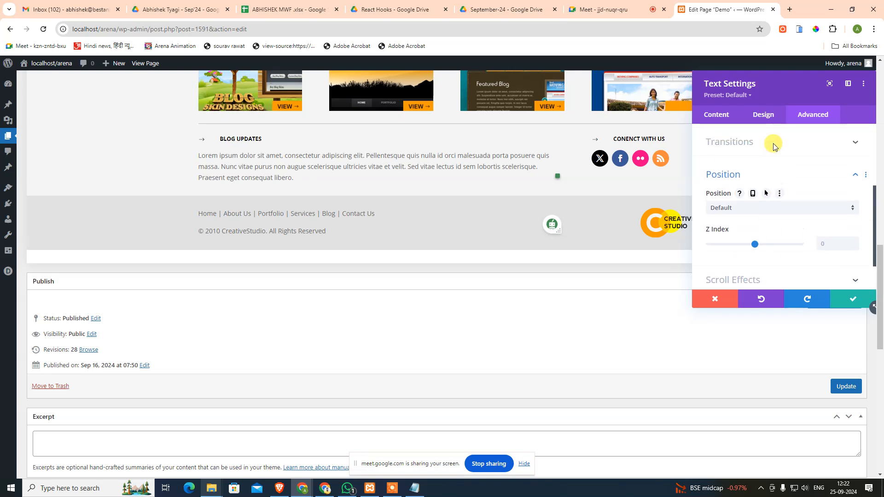
pyautogui.scroll(2, 772, 145)
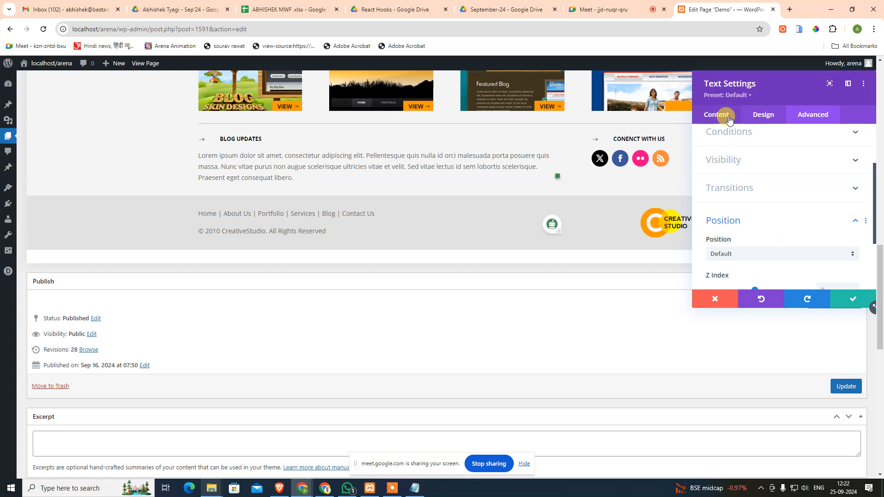
# Glance over the text module's design and content option groups and save the footer text's settings
pyautogui.click(748, 115)
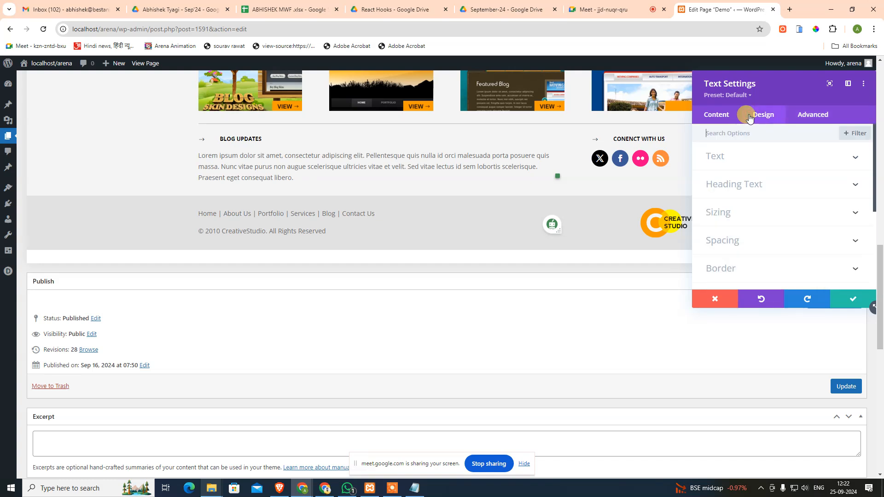
pyautogui.click(709, 117)
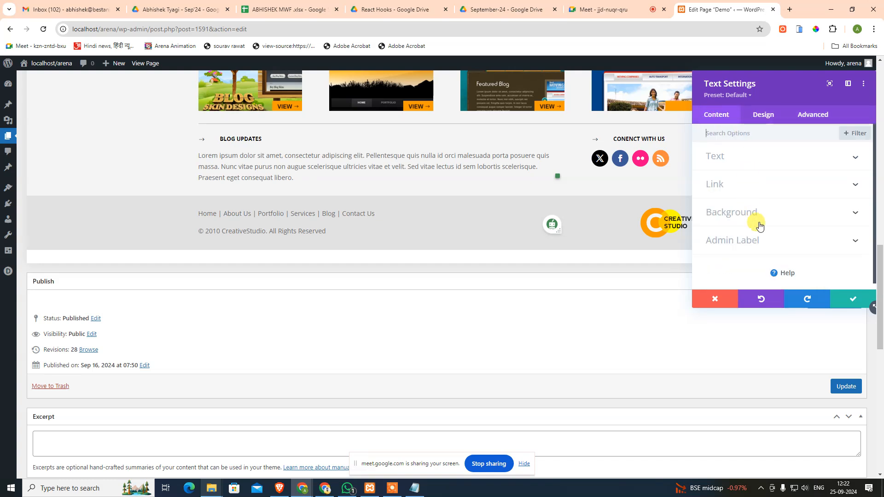
pyautogui.click(842, 300)
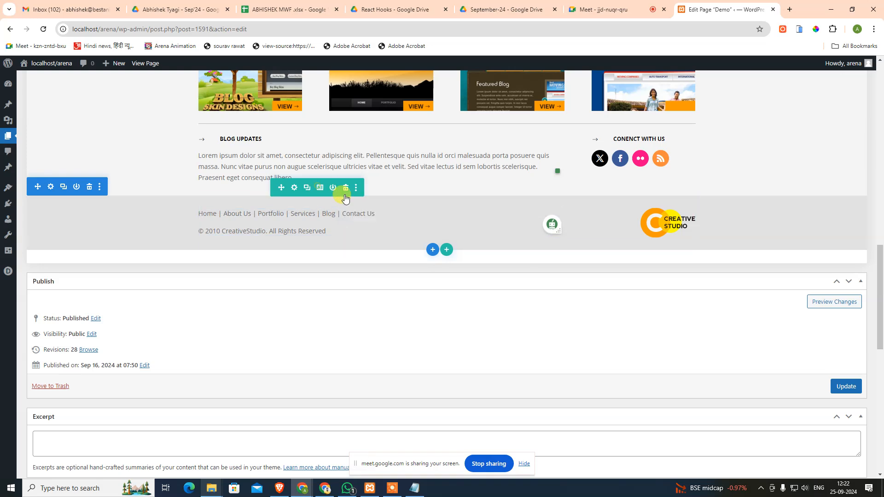
# Review the footer row's column layout choices, then open the row's settings and inspect its design and advanced option groups
pyautogui.click(320, 187)
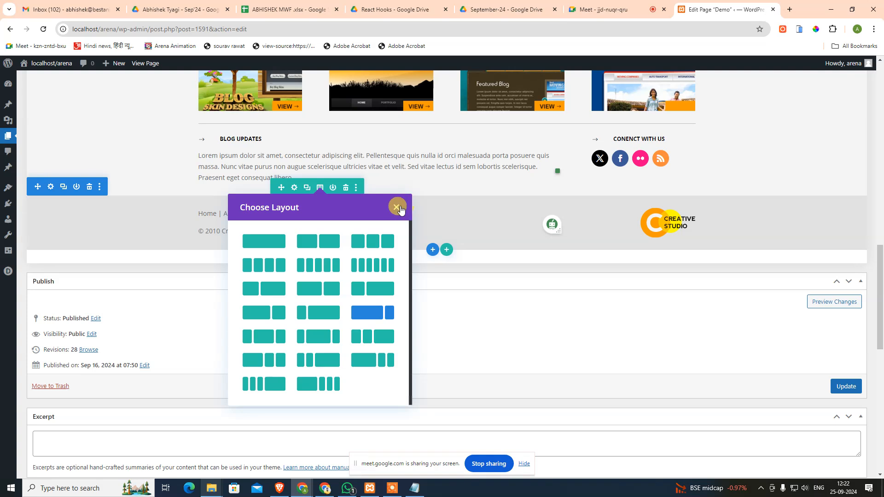
pyautogui.click(405, 209)
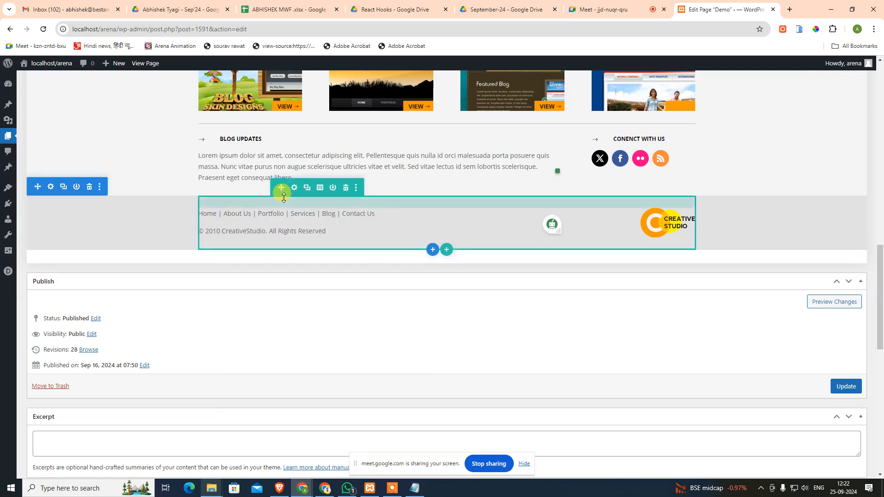
pyautogui.click(295, 189)
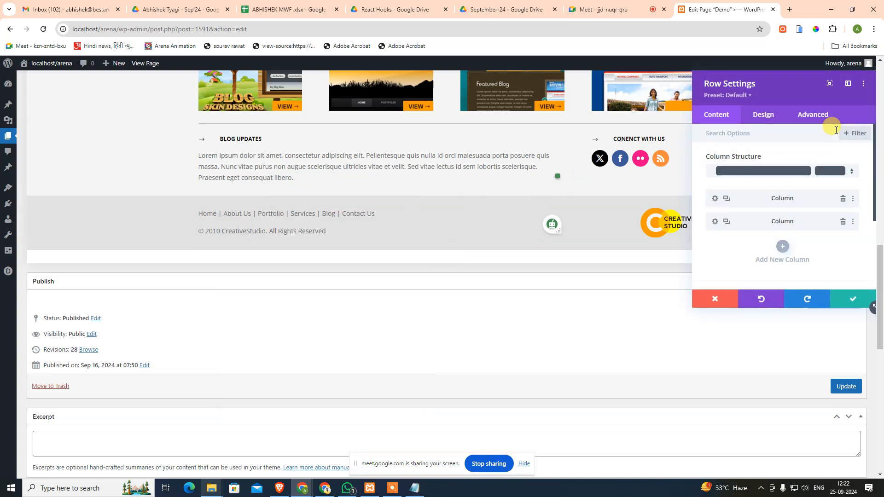
pyautogui.click(764, 114)
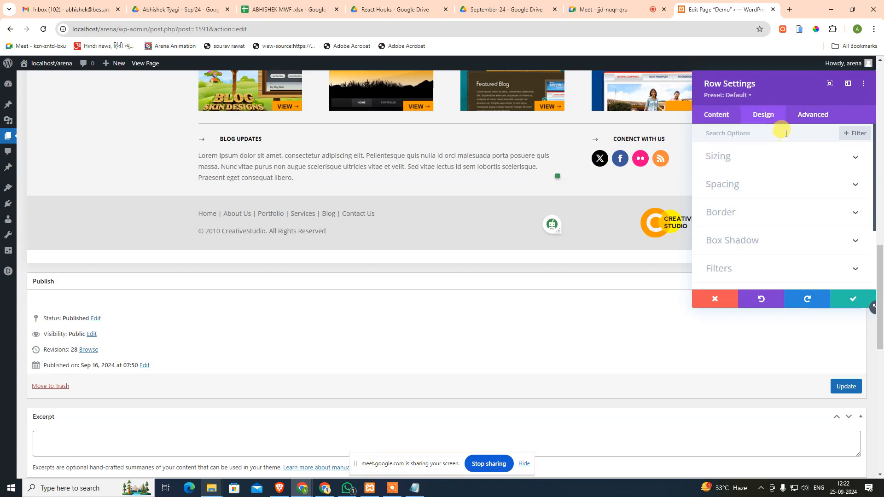
pyautogui.click(811, 115)
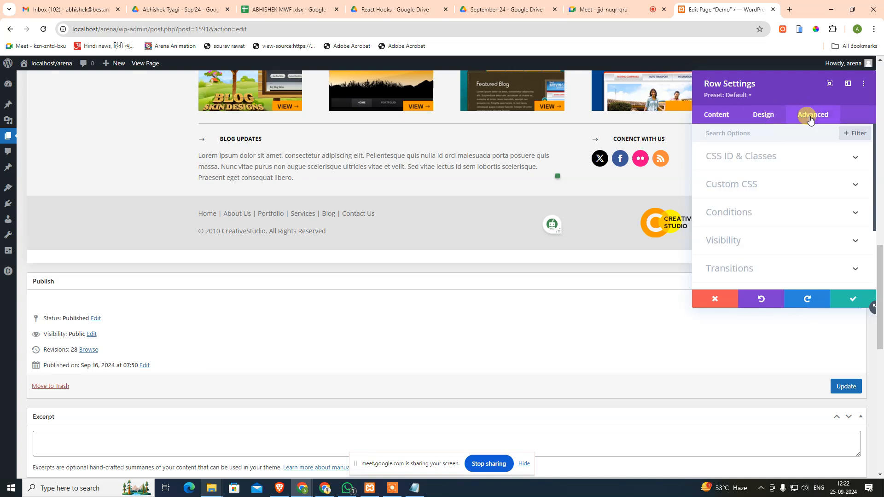
pyautogui.scroll(-5, 809, 217)
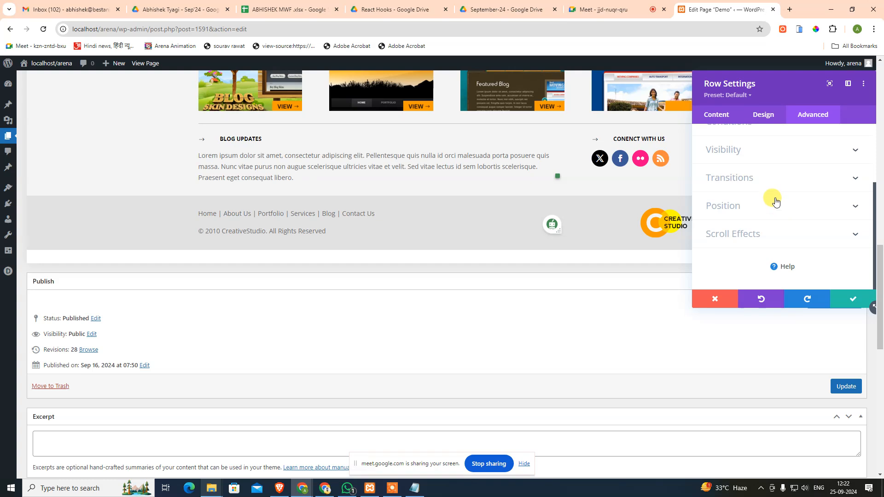
pyautogui.scroll(4, 762, 184)
# Try the left, centre and right row alignments in the footer row's sizing options, and clear the alignment choice
pyautogui.click(764, 115)
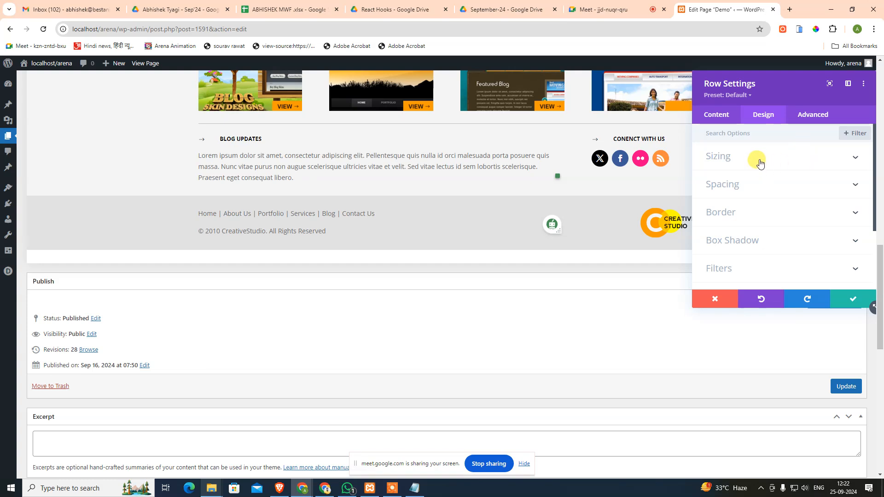
pyautogui.scroll(-2, 764, 185)
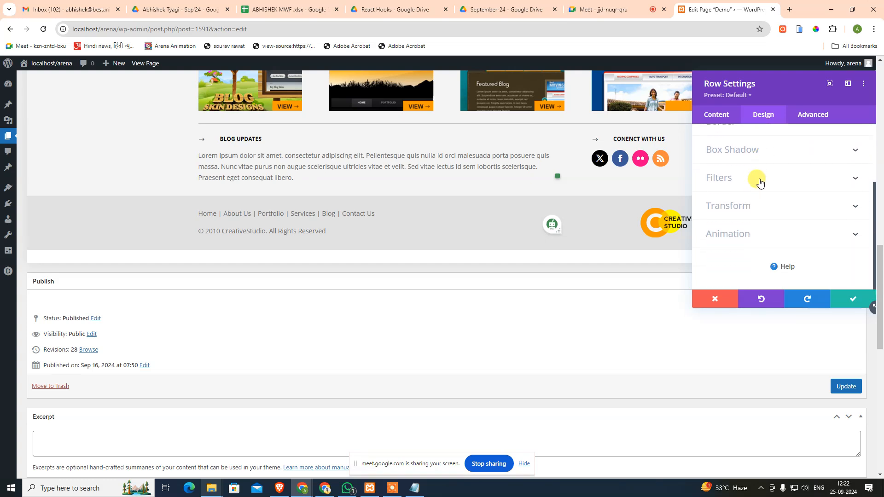
pyautogui.scroll(3, 766, 208)
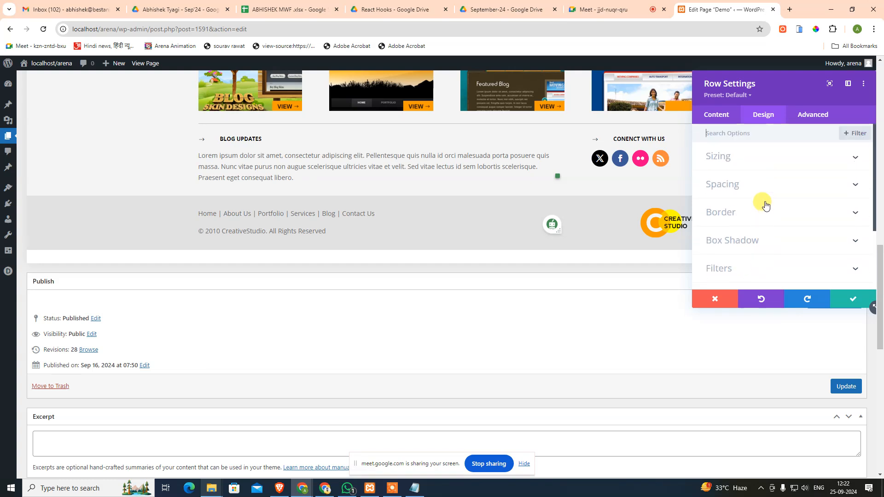
pyautogui.click(778, 157)
pyautogui.scroll(-5, 798, 217)
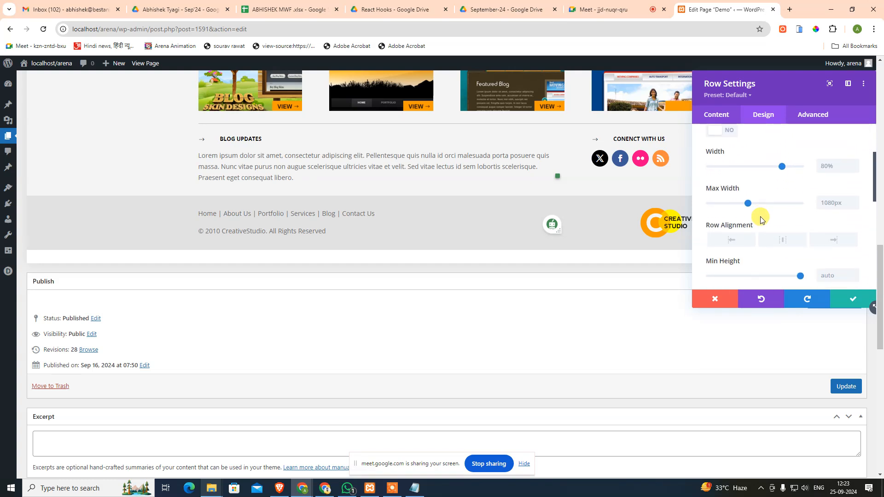
pyautogui.scroll(1, 752, 213)
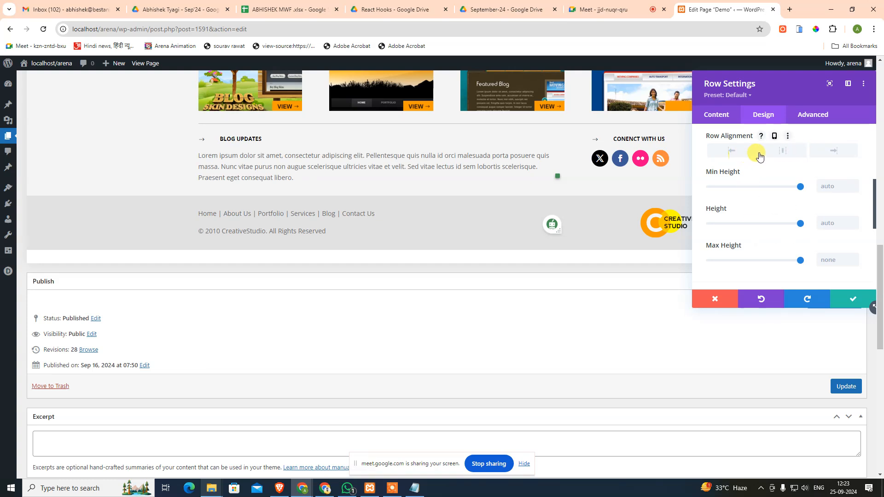
pyautogui.click(735, 152)
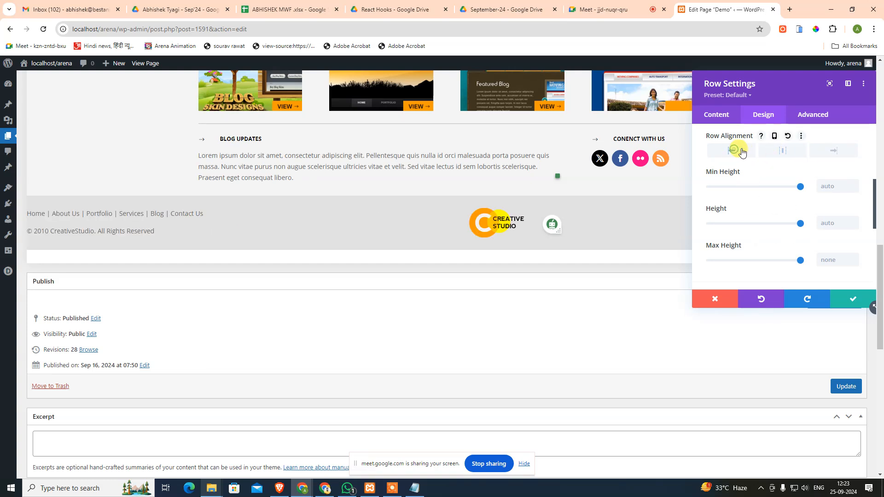
pyautogui.click(783, 151)
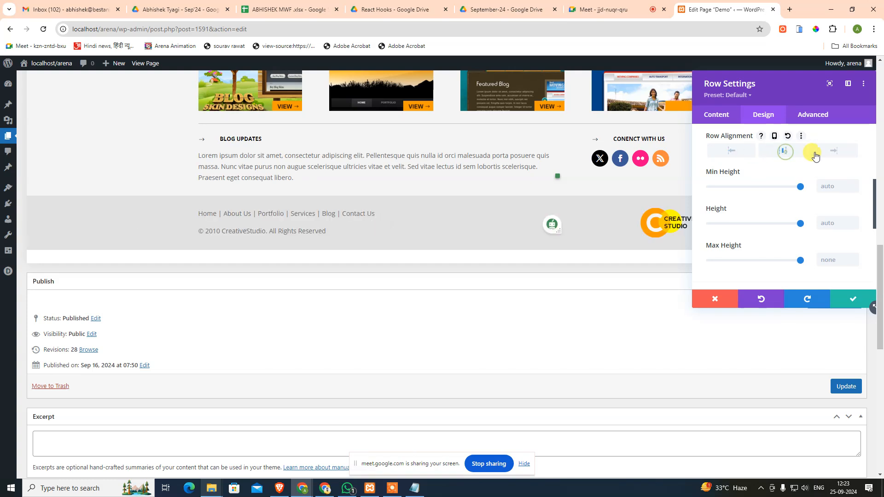
pyautogui.click(831, 153)
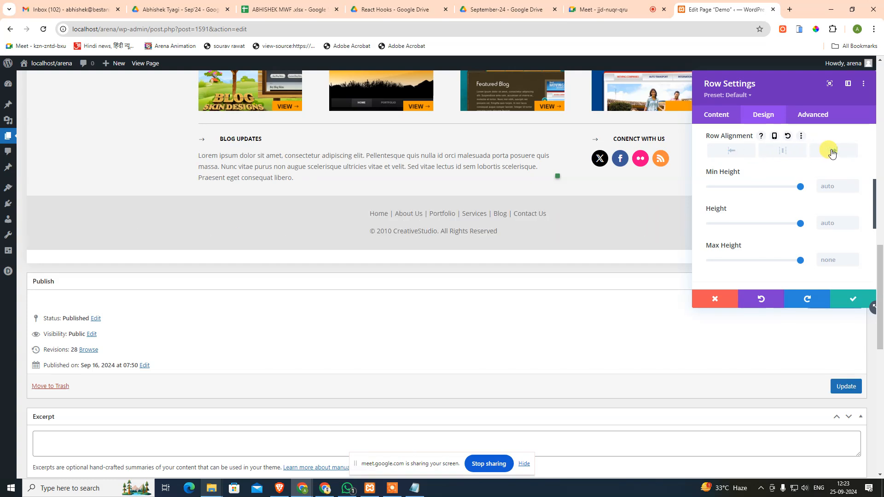
pyautogui.click(833, 153)
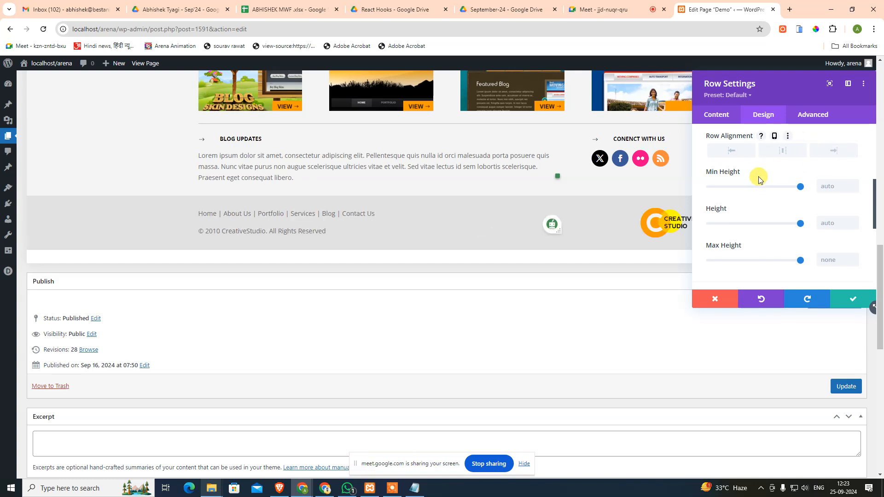
# Examine the footer row's remaining sizing options, including the gutter width, and its margin and padding options
pyautogui.scroll(-3, 755, 188)
pyautogui.scroll(2, 757, 198)
pyautogui.scroll(5, 757, 196)
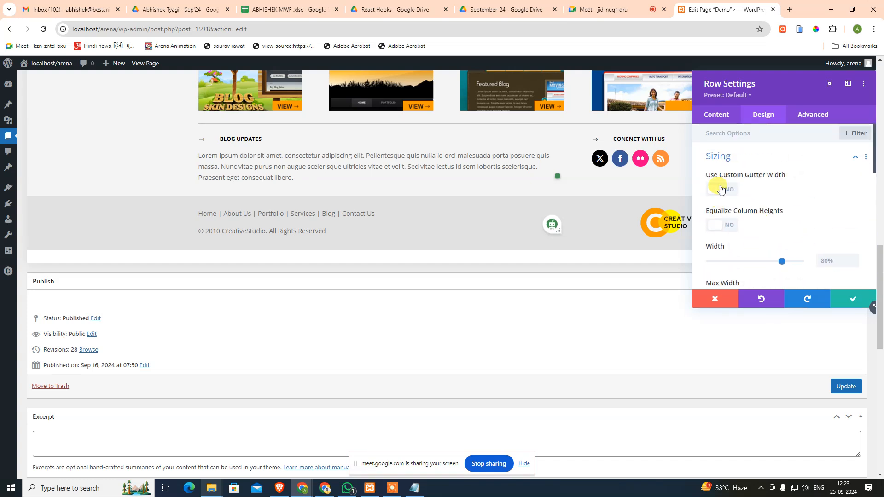
pyautogui.click(788, 160)
pyautogui.click(749, 185)
pyautogui.scroll(-4, 756, 231)
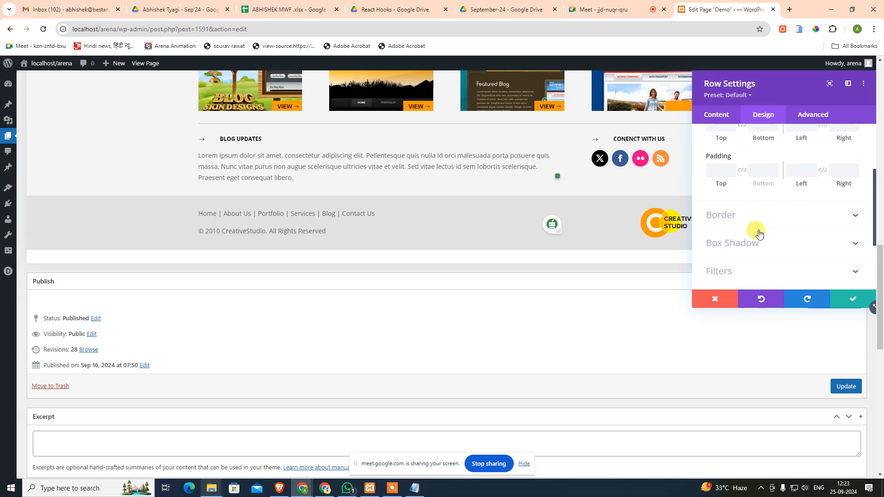
pyautogui.scroll(4, 755, 227)
pyautogui.click(758, 148)
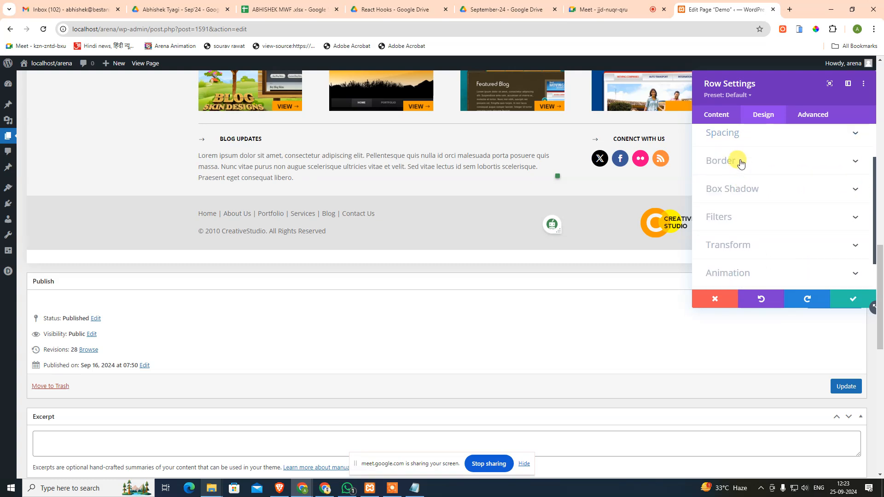
# Inspect the footer row's border options and the available animation styles
pyautogui.click(737, 164)
pyautogui.click(742, 136)
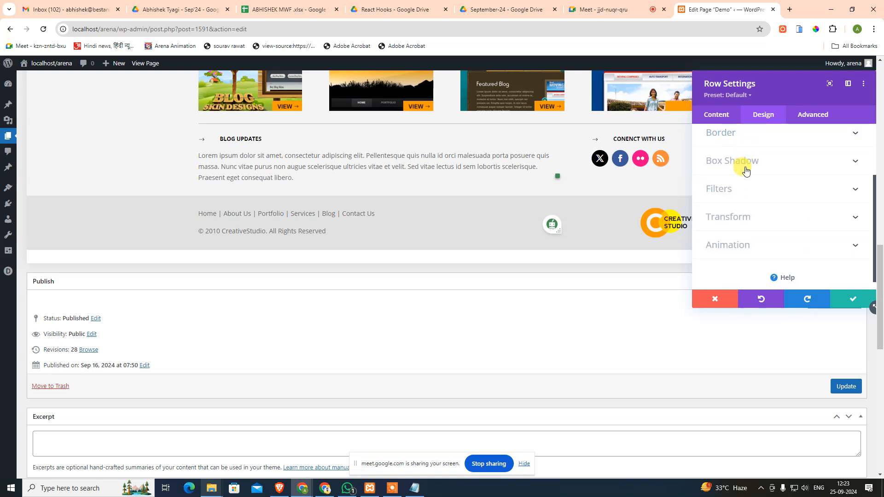
pyautogui.scroll(-1, 740, 217)
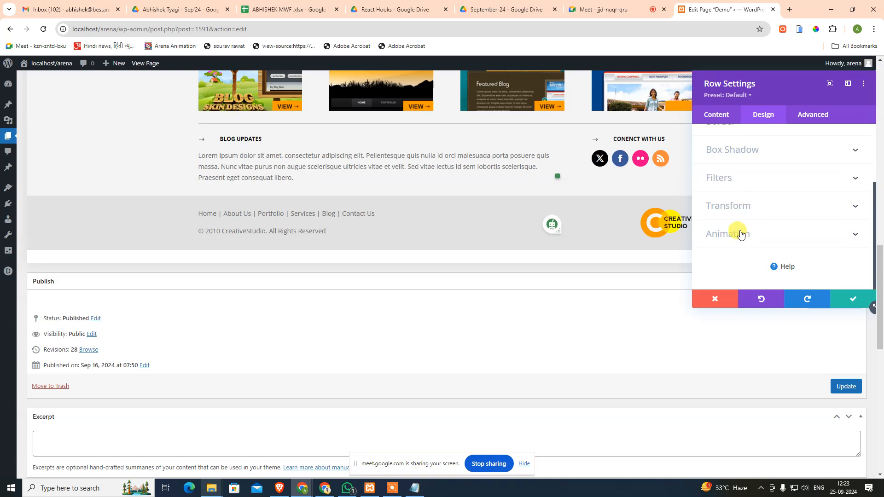
pyautogui.click(740, 234)
pyautogui.scroll(-4, 849, 222)
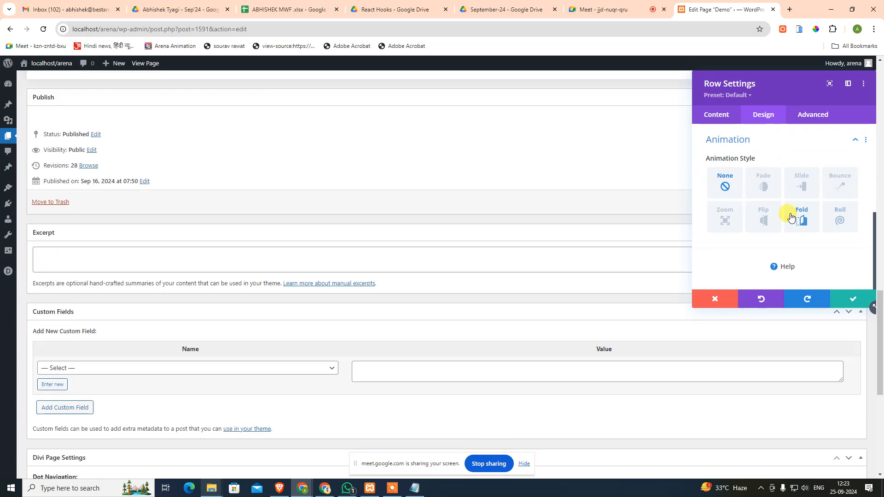
pyautogui.scroll(5, 785, 212)
# Examine the footer row's advanced options for custom CSS, display conditions and device visibility
pyautogui.click(801, 115)
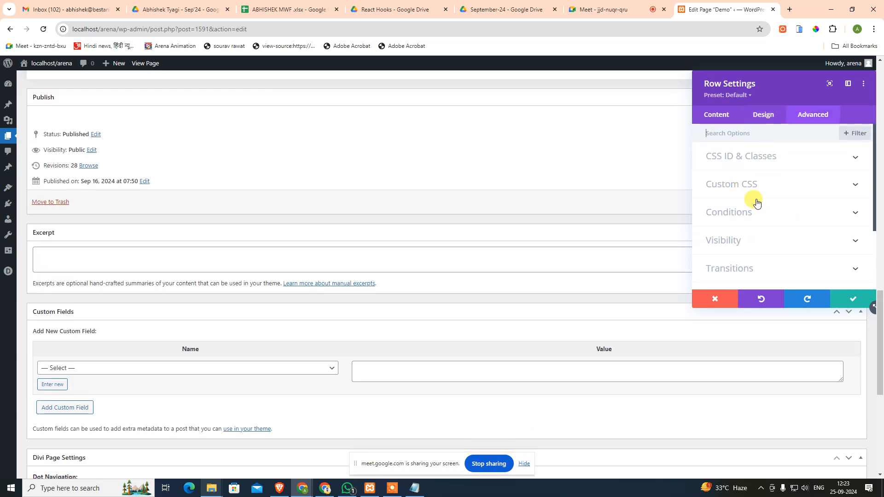
pyautogui.scroll(-2, 764, 203)
pyautogui.scroll(4, 529, 199)
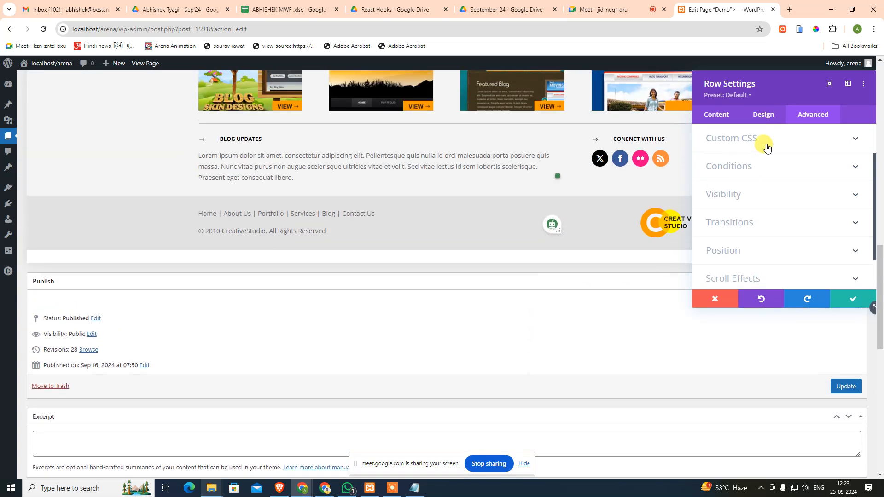
pyautogui.click(767, 148)
pyautogui.click(766, 139)
pyautogui.click(761, 161)
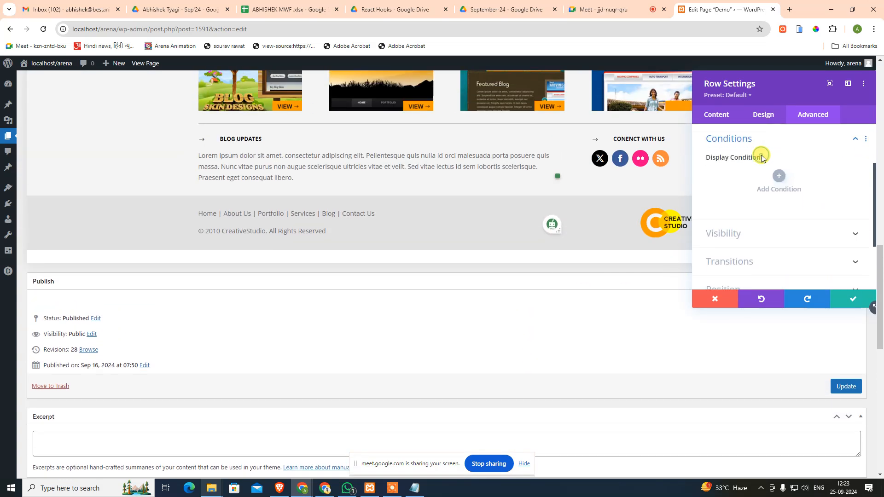
pyautogui.click(765, 138)
pyautogui.click(766, 162)
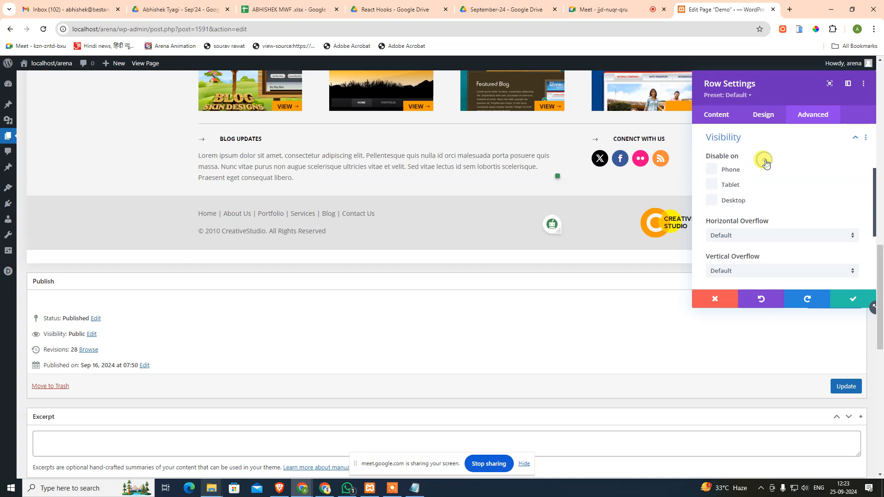
pyautogui.click(768, 138)
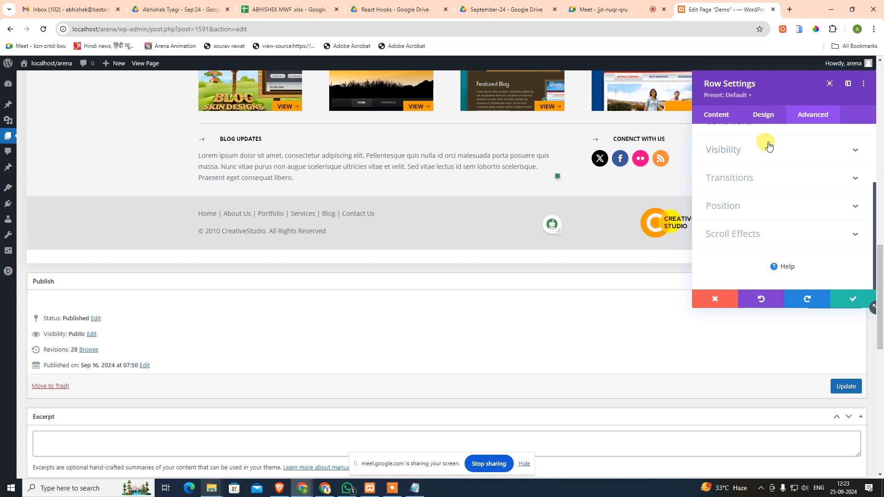
# Check the horizontal and vertical overflow choices in the footer row's visibility options
pyautogui.click(766, 146)
pyautogui.scroll(-1, 785, 225)
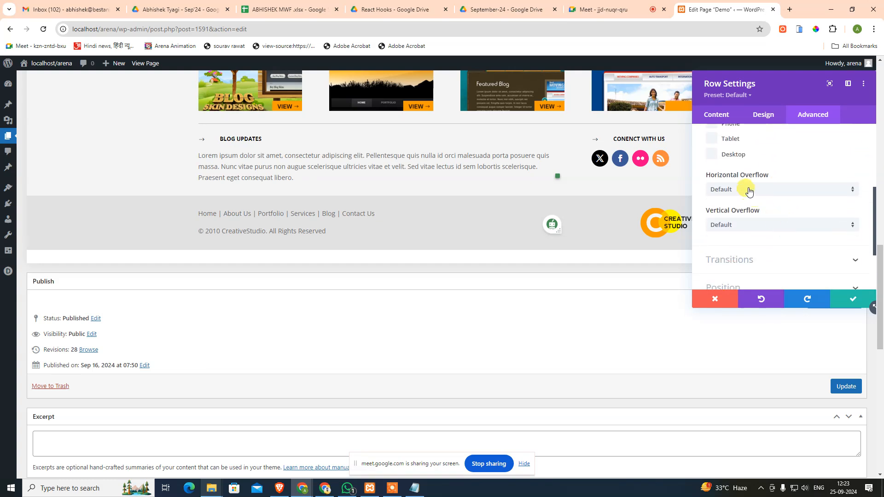
pyautogui.click(747, 190)
pyautogui.click(817, 162)
pyautogui.click(773, 225)
pyautogui.click(804, 171)
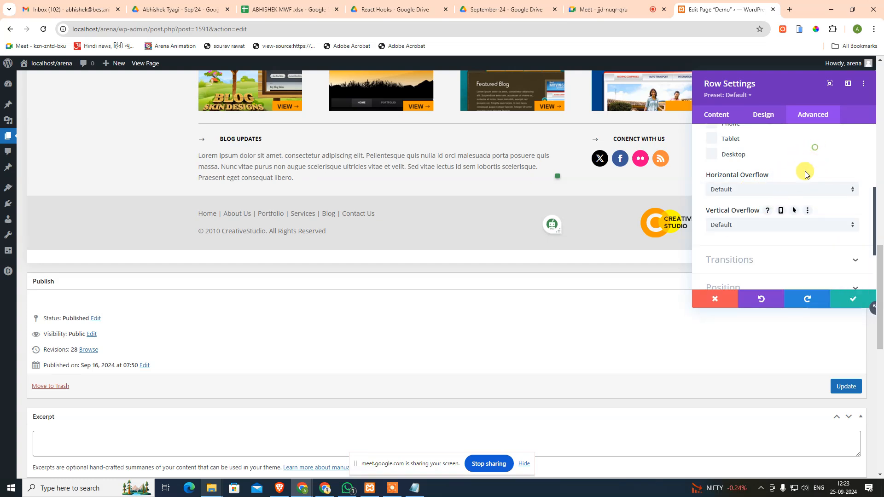
# Inspect the footer row's transition options and its position options, including offset origin, offsets and Z index
pyautogui.scroll(-1, 745, 229)
pyautogui.scroll(-2, 745, 229)
pyautogui.click(739, 177)
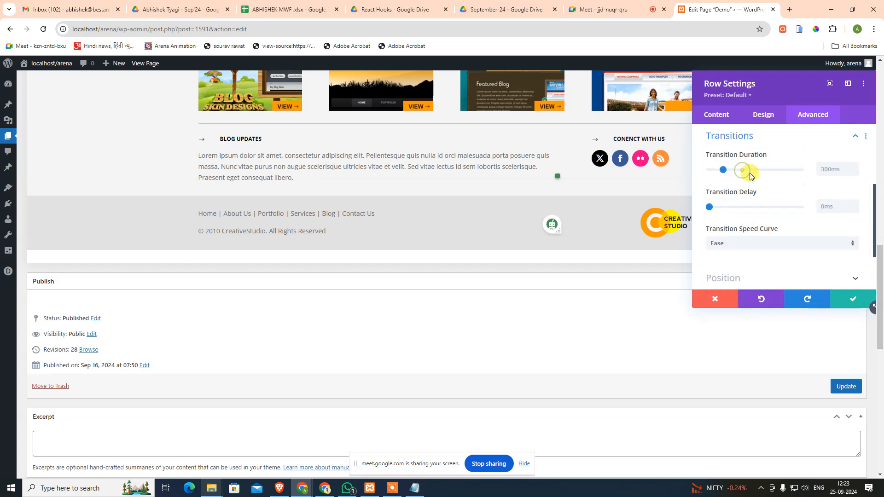
pyautogui.scroll(-2, 749, 232)
pyautogui.click(743, 206)
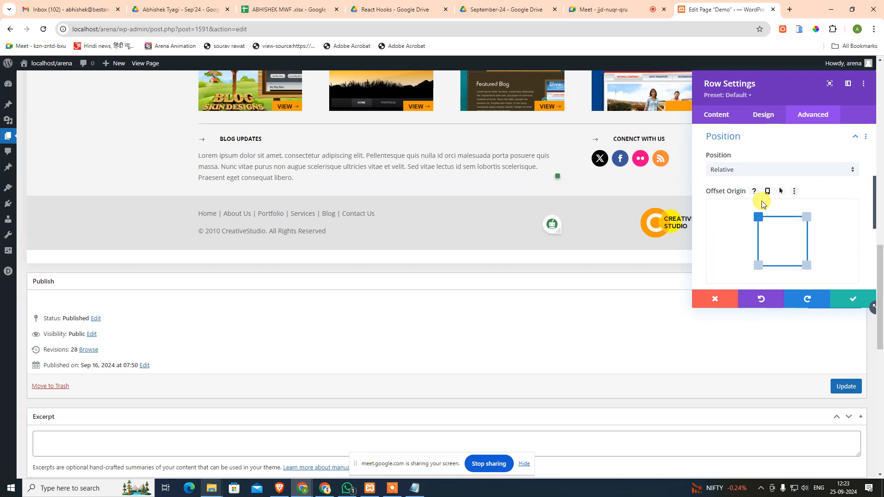
pyautogui.scroll(-3, 762, 201)
pyautogui.scroll(-2, 762, 208)
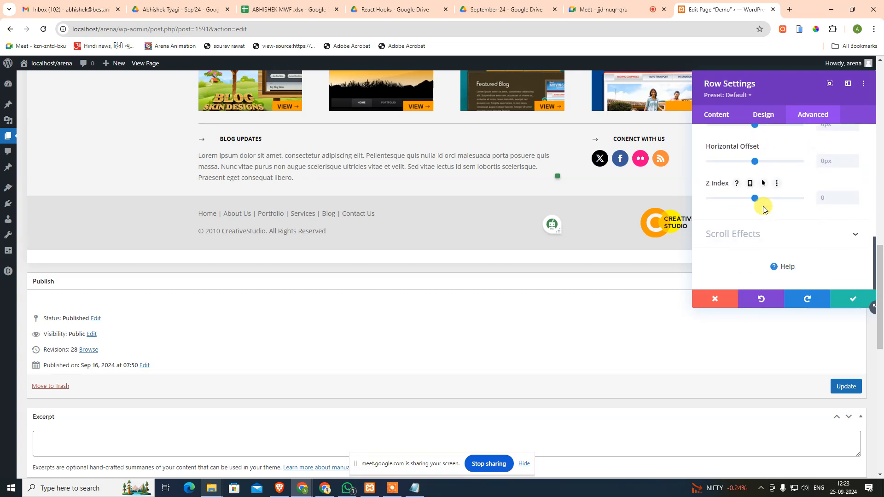
pyautogui.scroll(2, 762, 204)
pyautogui.scroll(-2, 760, 205)
# Look over the footer row's scroll effects options and save the row's settings
pyautogui.click(752, 233)
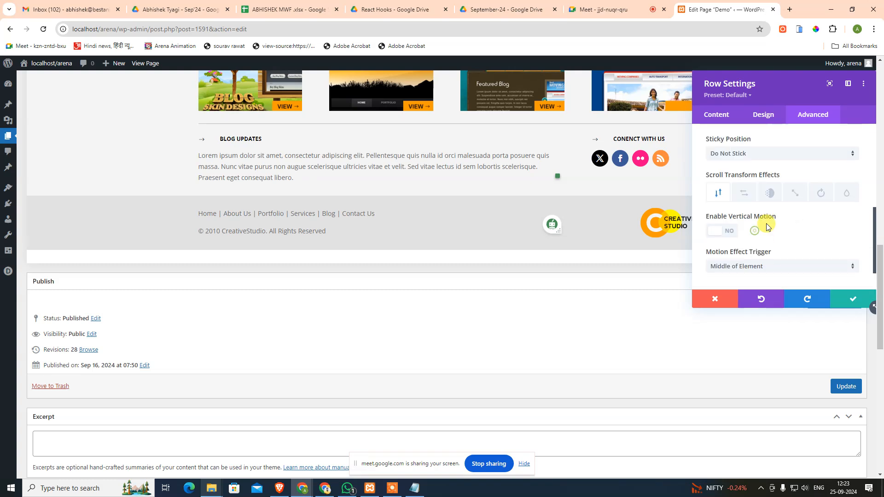
pyautogui.scroll(-1, 766, 229)
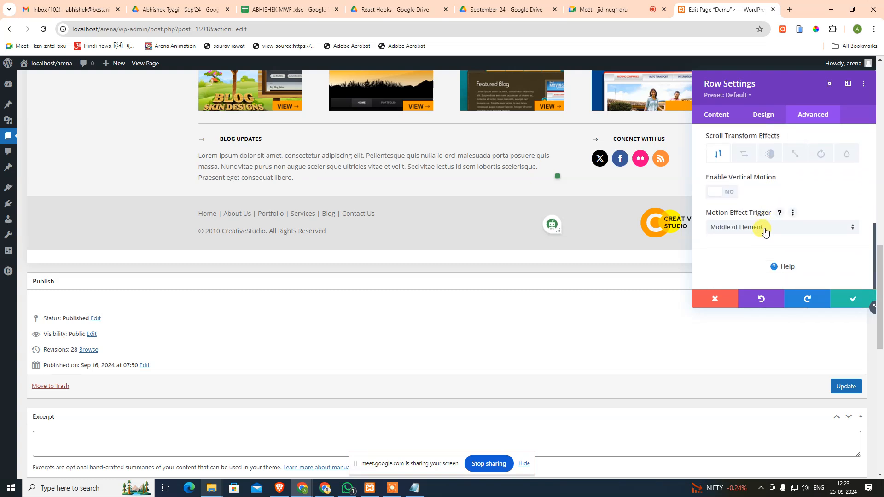
pyautogui.click(853, 299)
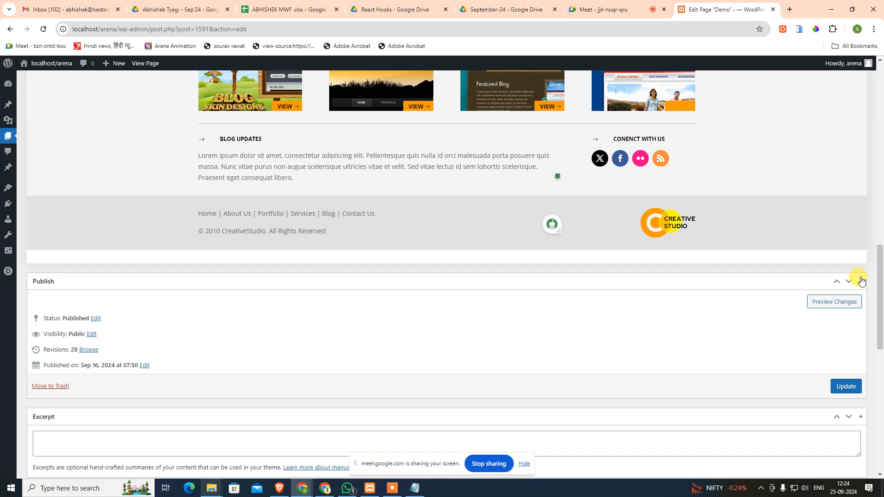
# Review the Demo page's whole layout from the header down to the footer
pyautogui.moveTo(847, 248)
pyautogui.scroll(9, 741, 297)
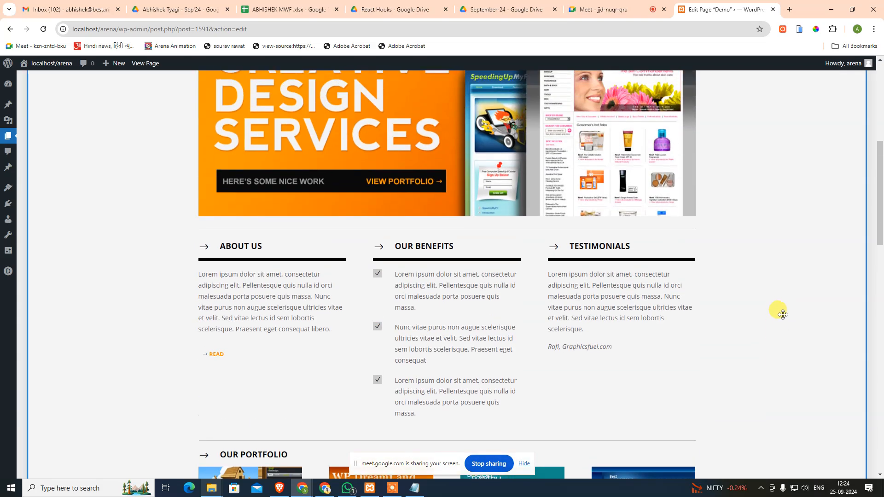
pyautogui.scroll(7, 783, 314)
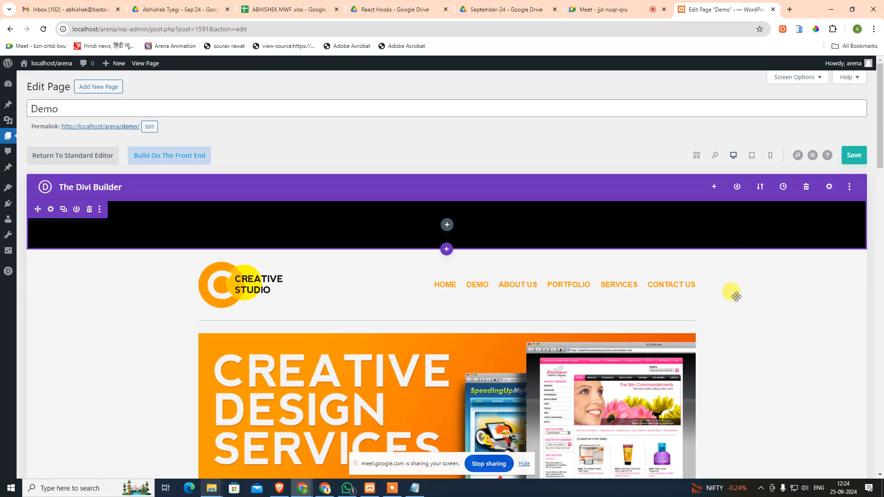
pyautogui.scroll(-15, 736, 297)
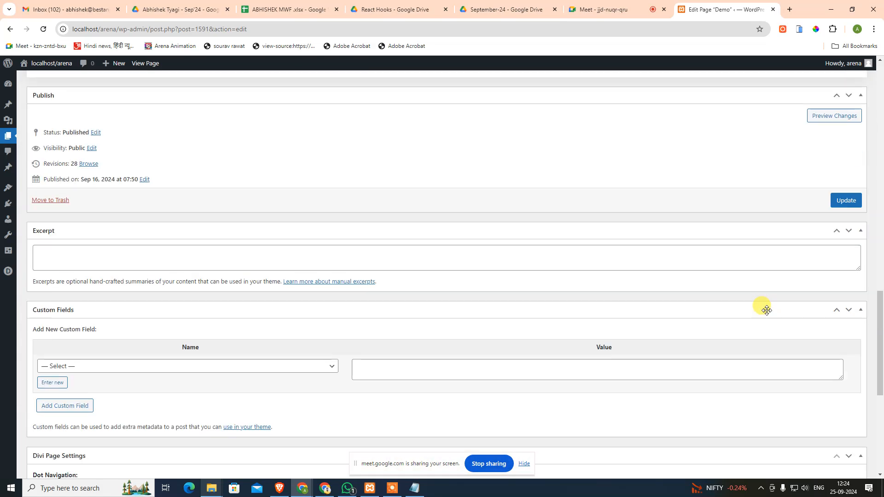
pyautogui.scroll(3, 766, 310)
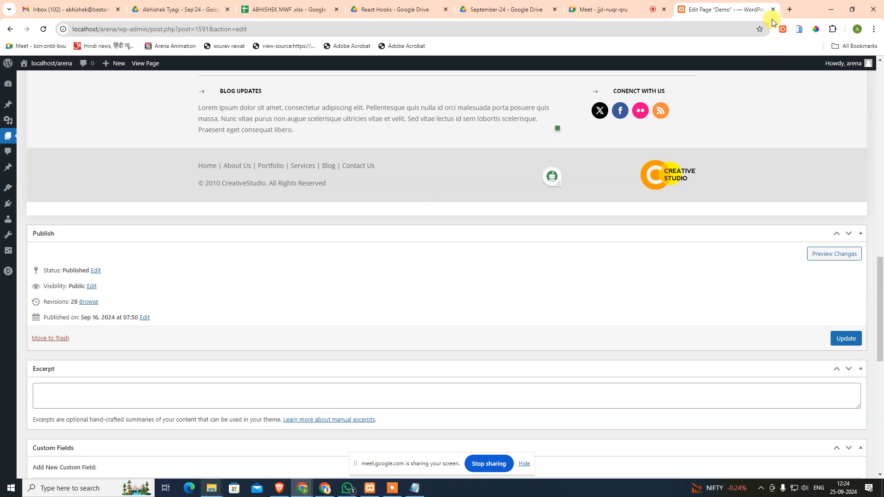
# Search Google in a new tab for "change order of columns with divi theme"
pyautogui.click(786, 9)
pyautogui.write('or')
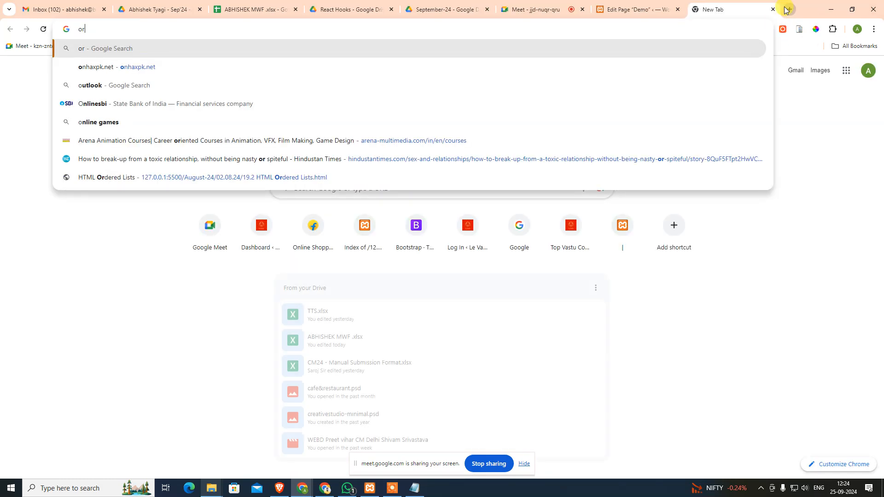
pyautogui.write('der ')
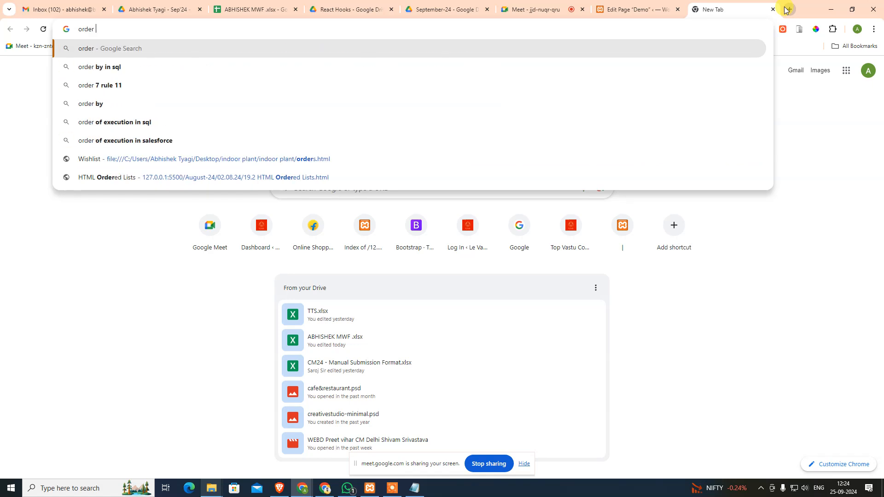
pyautogui.write('change ')
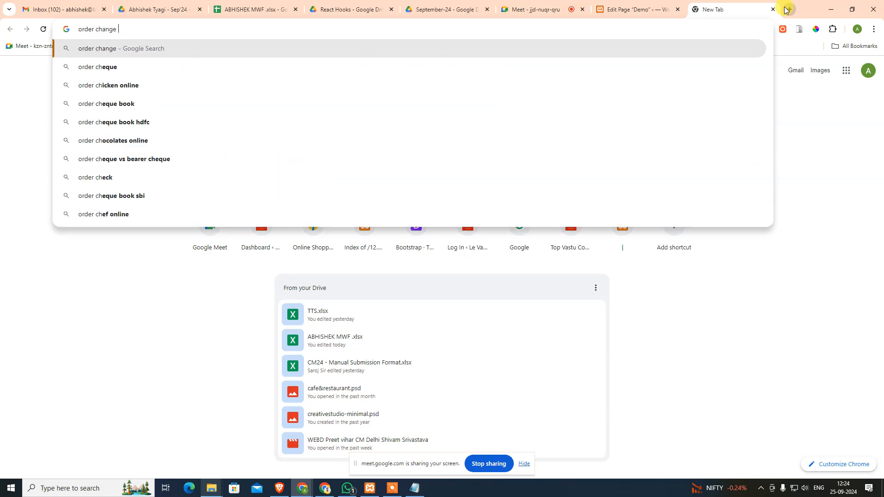
pyautogui.write('of name certi')
pyautogui.press('BackSpace')
pyautogui.press('BackSpace')
pyautogui.write('of ')
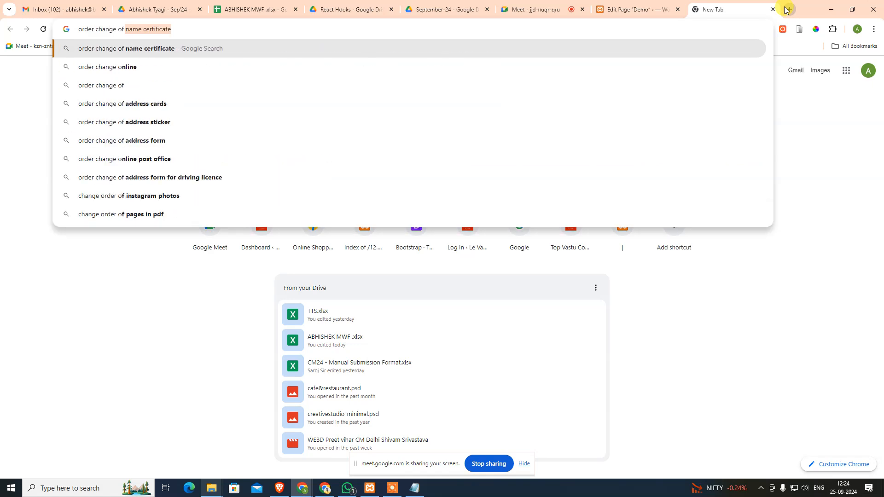
pyautogui.write('col')
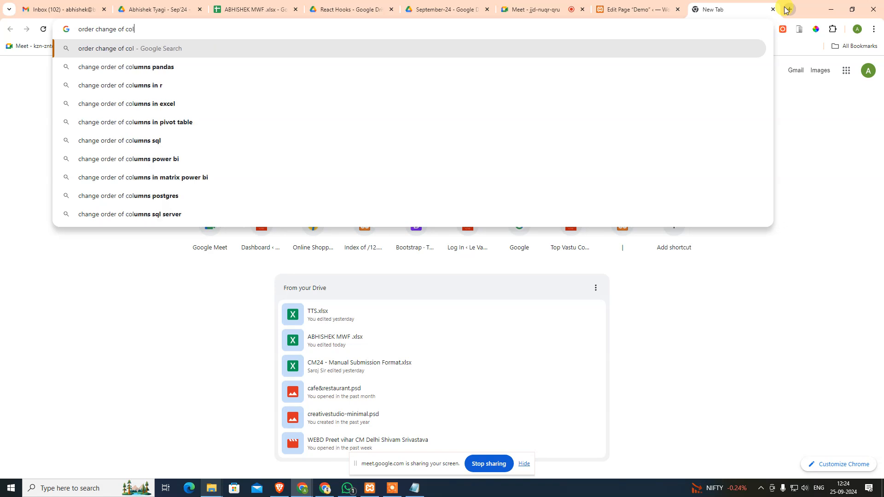
pyautogui.press('Down')
pyautogui.press('BackSpace')
pyautogui.press('BackSpace')
pyautogui.press('BackSpace')
pyautogui.press('BackSpace')
pyautogui.press('BackSpace')
pyautogui.press('BackSpace')
pyautogui.write('wi')
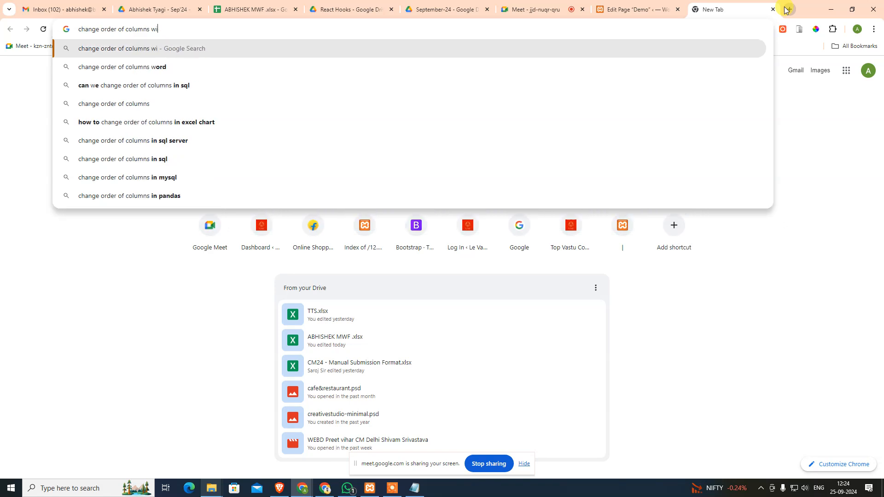
pyautogui.write('th divi theme')
pyautogui.press('Return')
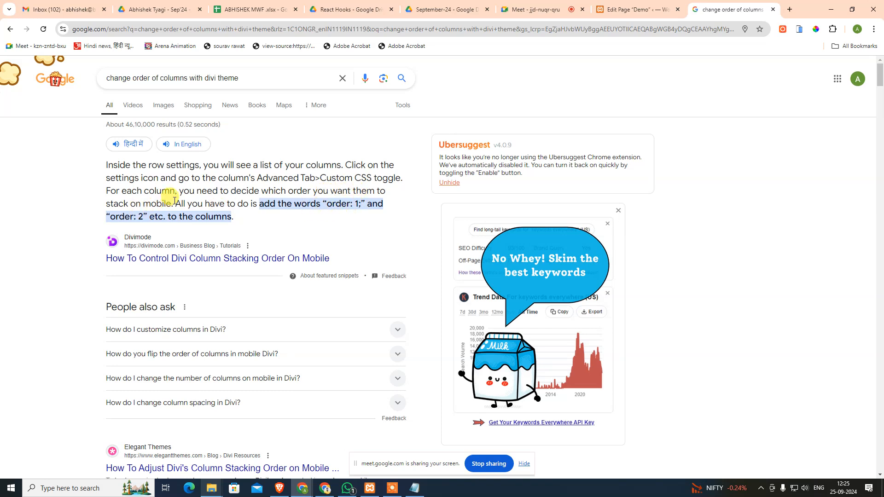
# Open the Divimode article on controlling Divi column stacking order on mobile and accept its cookies
pyautogui.scroll(-1, 172, 199)
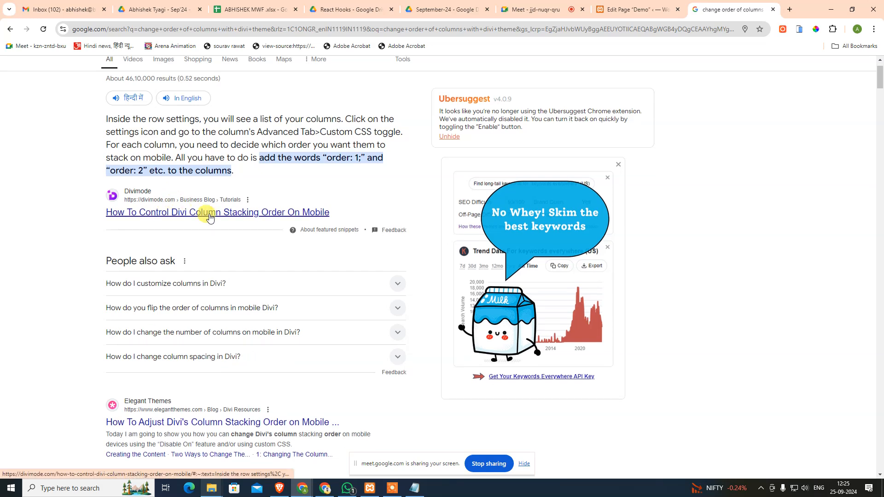
pyautogui.click(193, 212)
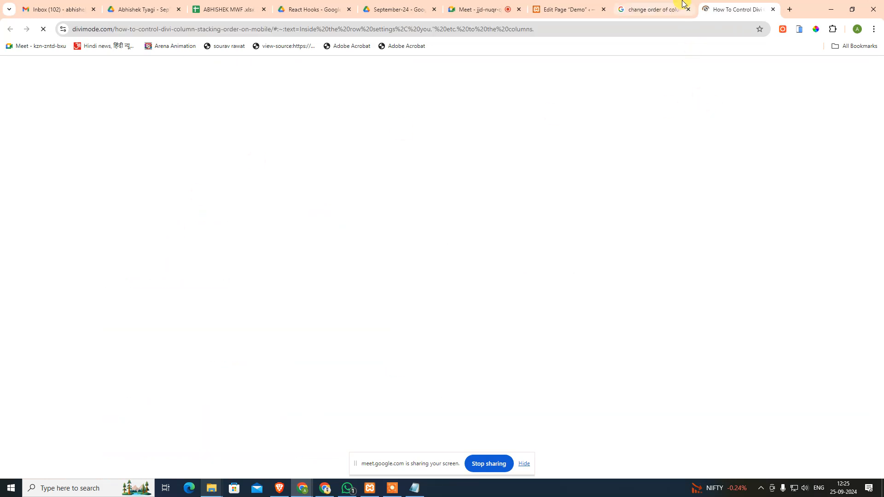
pyautogui.scroll(-6, 364, 299)
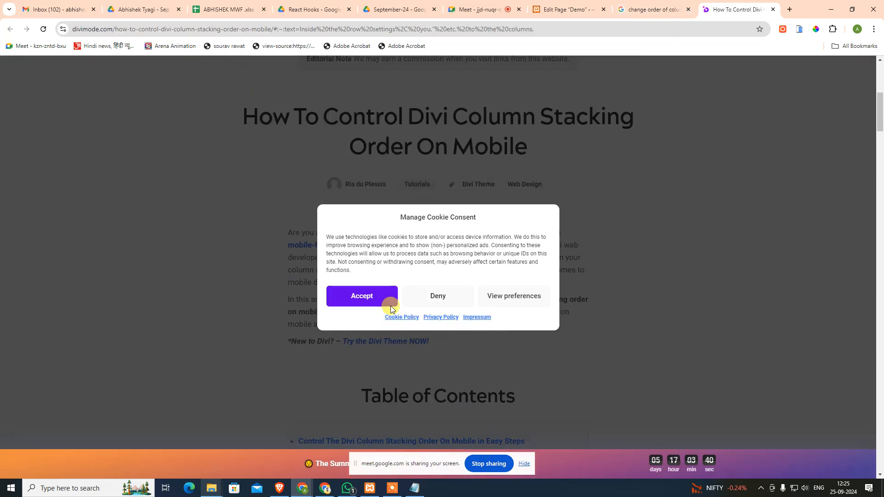
pyautogui.click(393, 296)
# Read through the article's row settings section, examining the CSS it adds to the row's Main Element
pyautogui.scroll(-12, 598, 299)
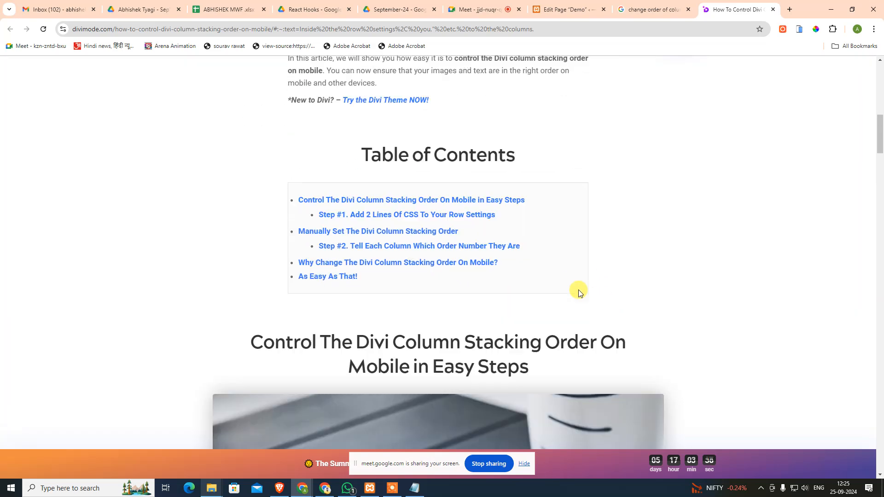
pyautogui.scroll(-12, 599, 295)
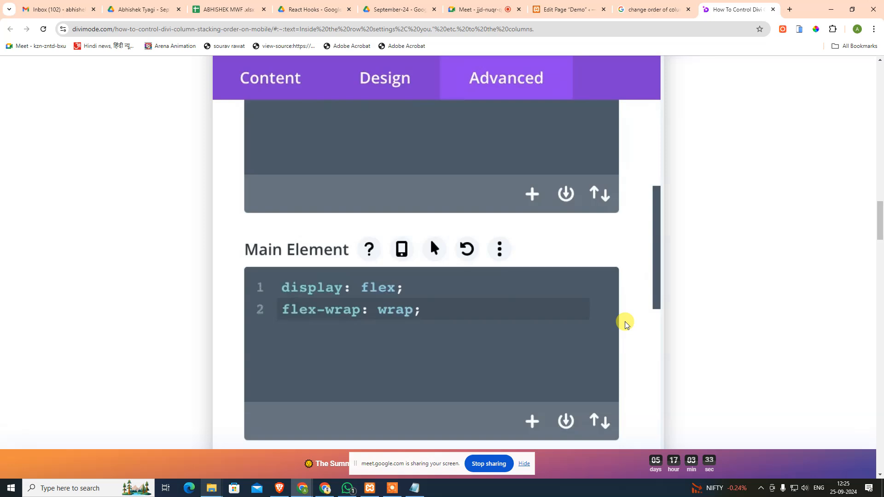
pyautogui.scroll(4, 624, 322)
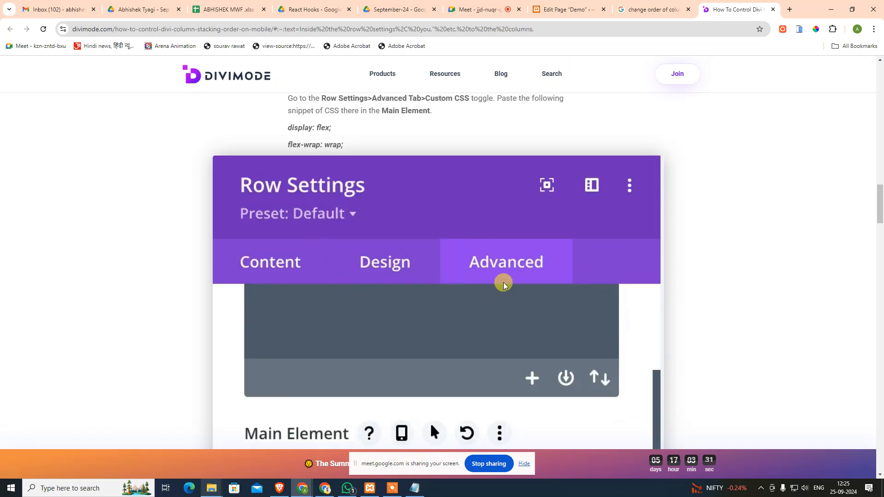
pyautogui.scroll(-2, 426, 340)
pyautogui.scroll(-3, 472, 374)
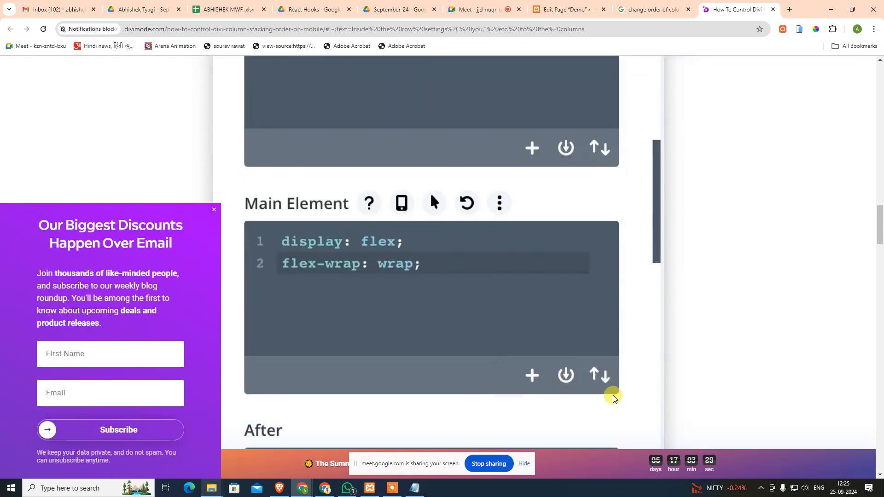
pyautogui.scroll(-6, 382, 305)
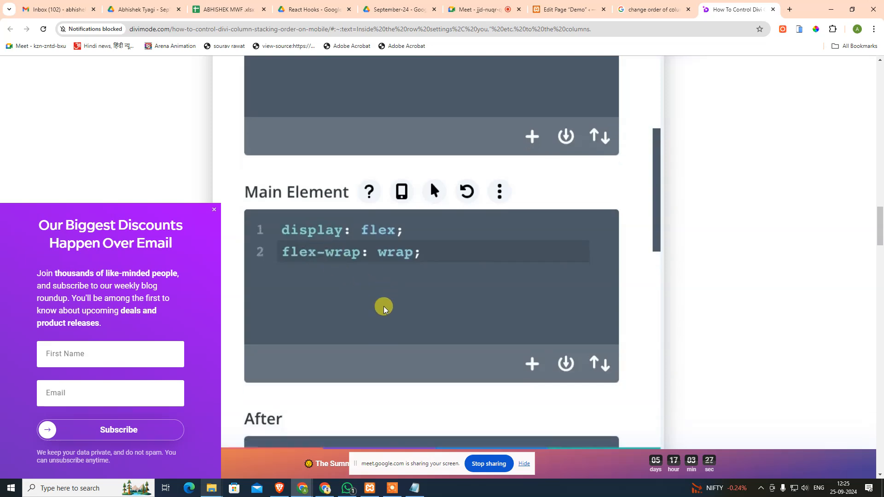
pyautogui.scroll(-5, 547, 248)
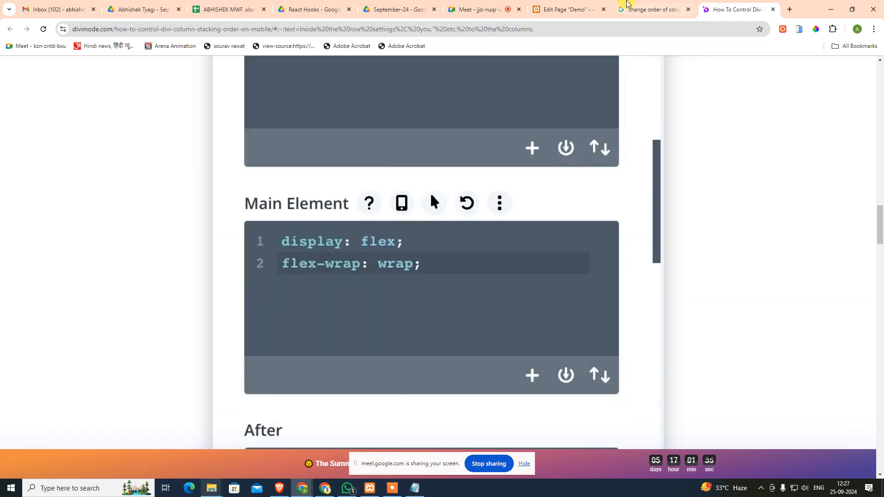
# Return to the Demo page, open the footer row's settings and move the settings window toward the middle of the page
pyautogui.click(571, 9)
pyautogui.scroll(5, 322, 258)
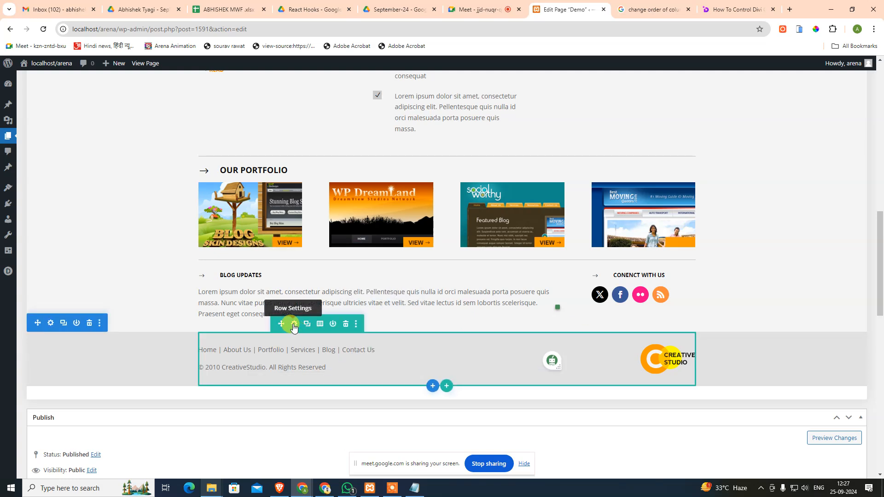
pyautogui.click(294, 324)
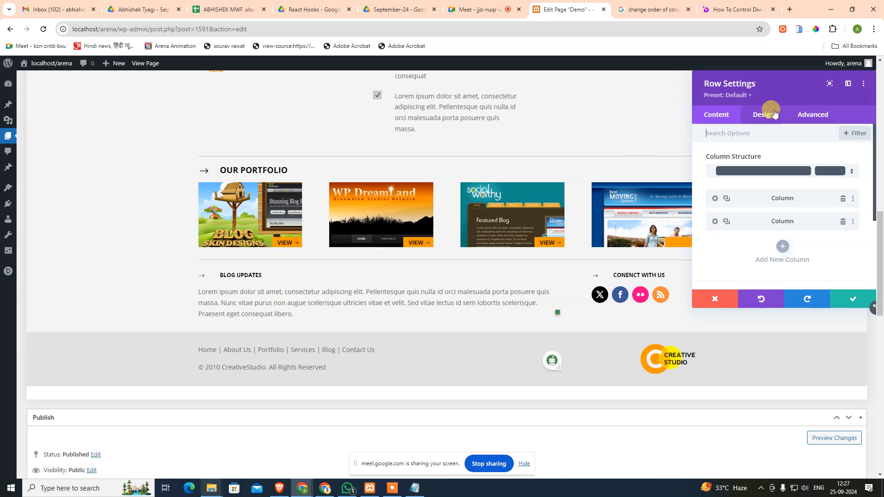
pyautogui.moveTo(751, 81); pyautogui.dragTo(465, 82)
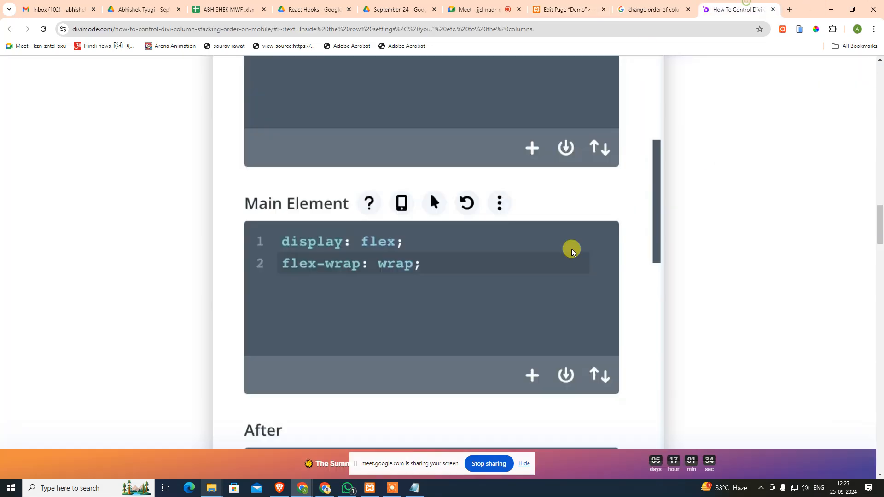
# Recheck in the Divimode article where the row's flex CSS has to be entered
pyautogui.click(737, 9)
pyautogui.scroll(3, 415, 271)
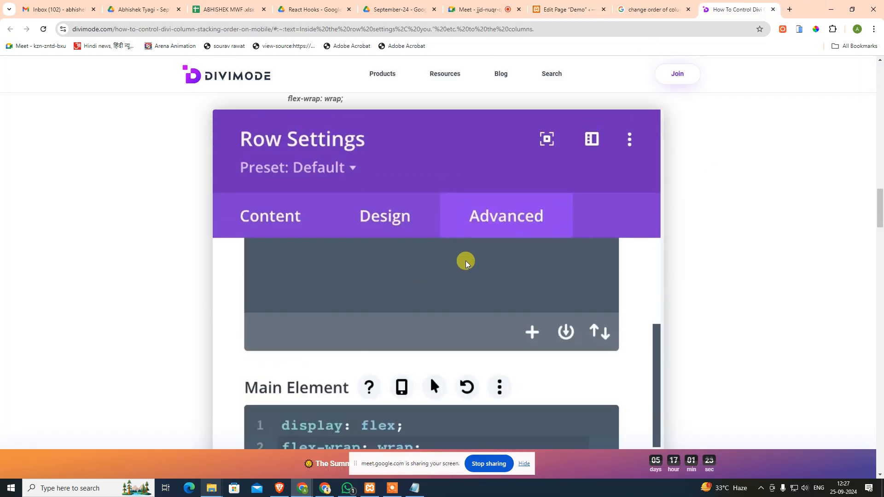
pyautogui.scroll(-1, 437, 259)
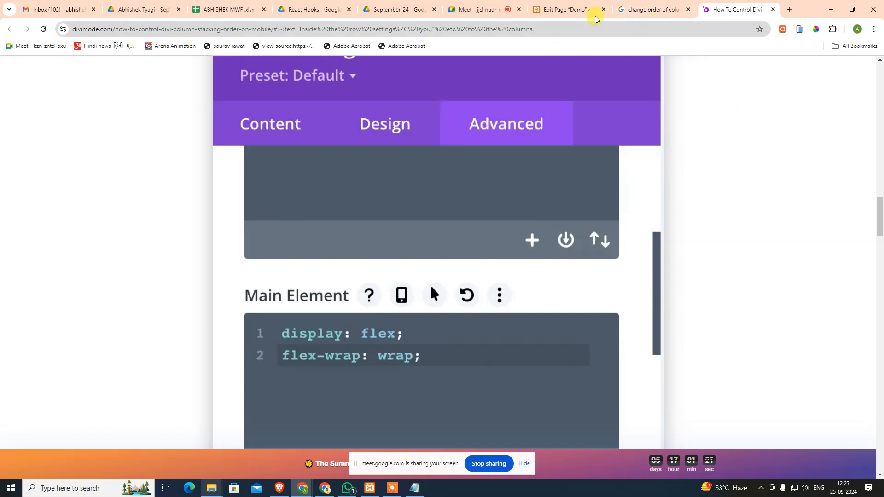
# Back on the Demo page, open the footer row's Custom CSS options and look over its free-form CSS field
pyautogui.click(564, 10)
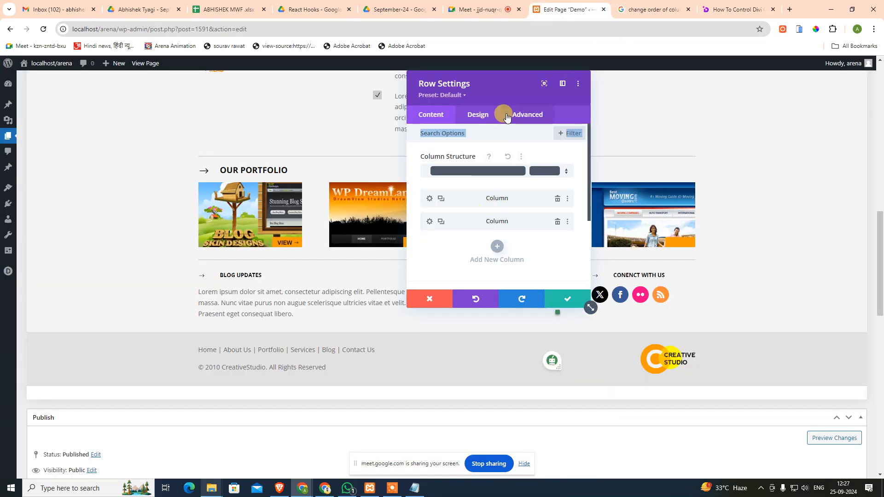
pyautogui.click(521, 110)
pyautogui.scroll(-3, 467, 242)
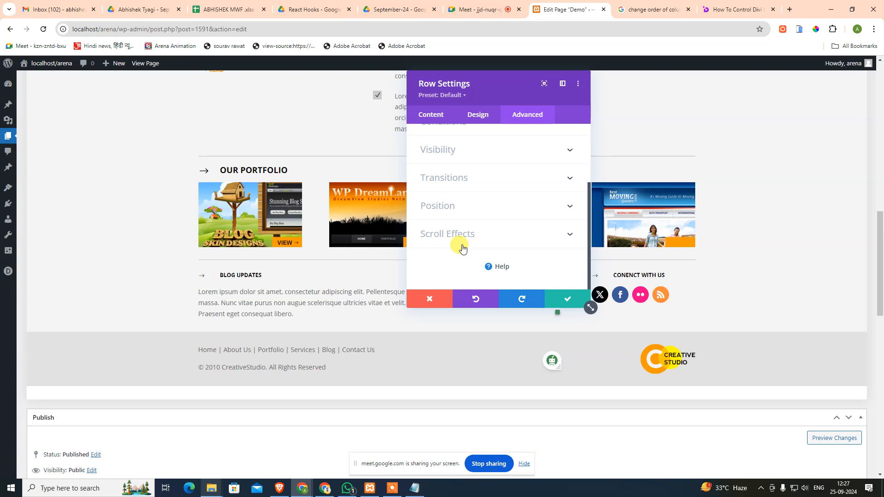
pyautogui.scroll(3, 461, 247)
pyautogui.click(500, 179)
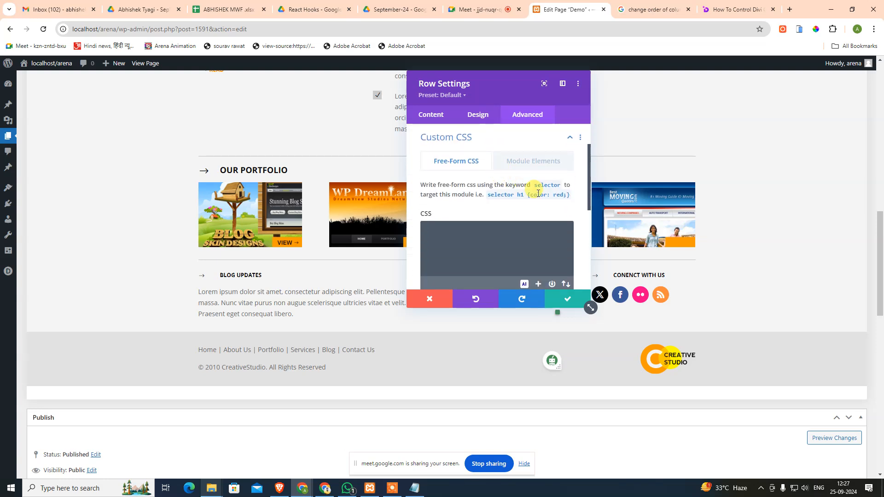
pyautogui.scroll(-2, 496, 251)
pyautogui.scroll(-3, 496, 251)
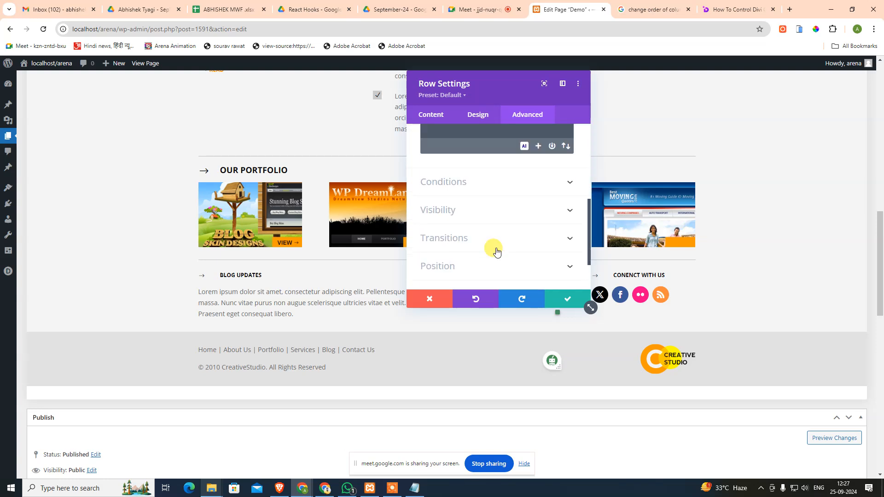
pyautogui.scroll(3, 494, 248)
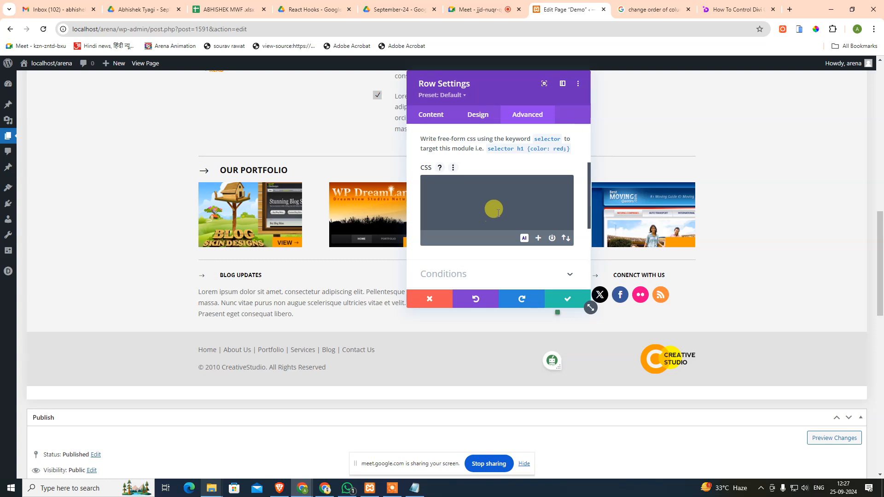
pyautogui.click(478, 115)
pyautogui.scroll(-3, 497, 213)
pyautogui.scroll(3, 497, 216)
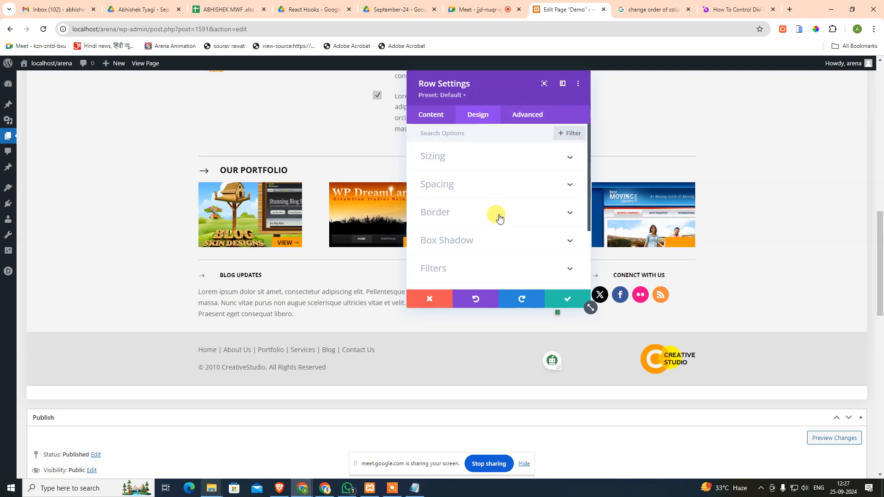
# Try adding display:flex; to the footer row's free-form CSS, checking the flex declarations against the Divimode article
pyautogui.click(528, 115)
pyautogui.scroll(-3, 483, 192)
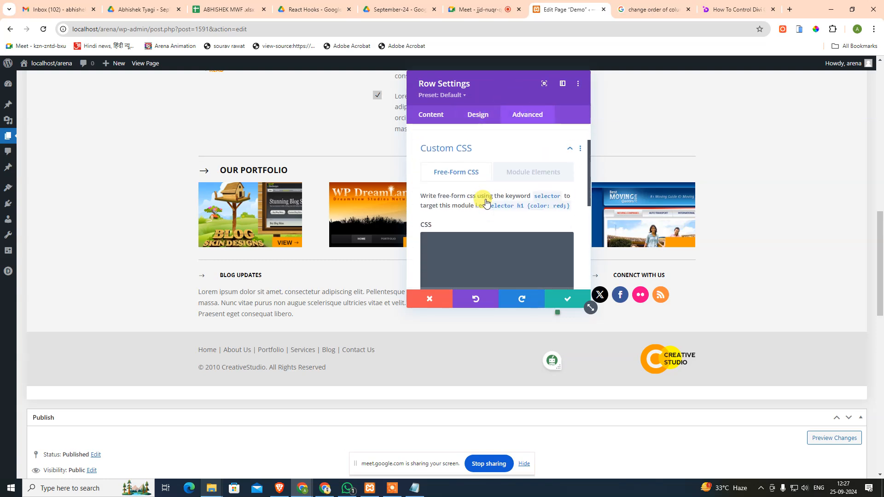
pyautogui.click(482, 173)
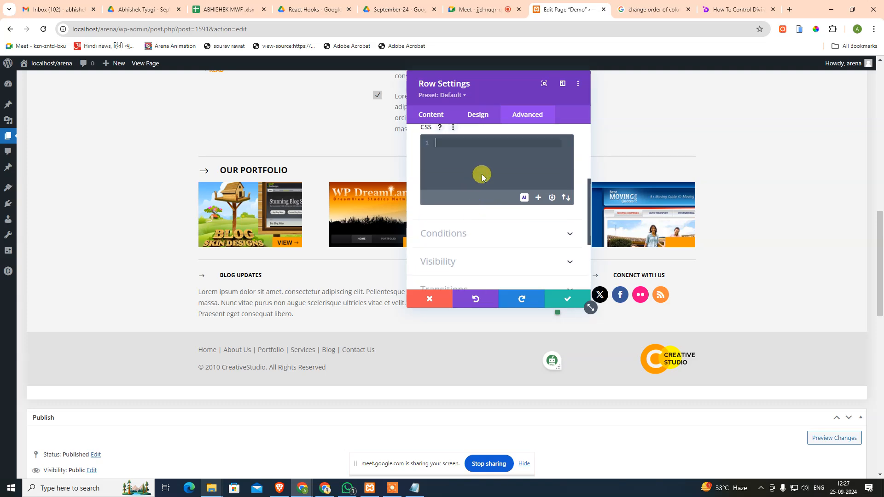
pyautogui.hotkey('alt', 'Tab')
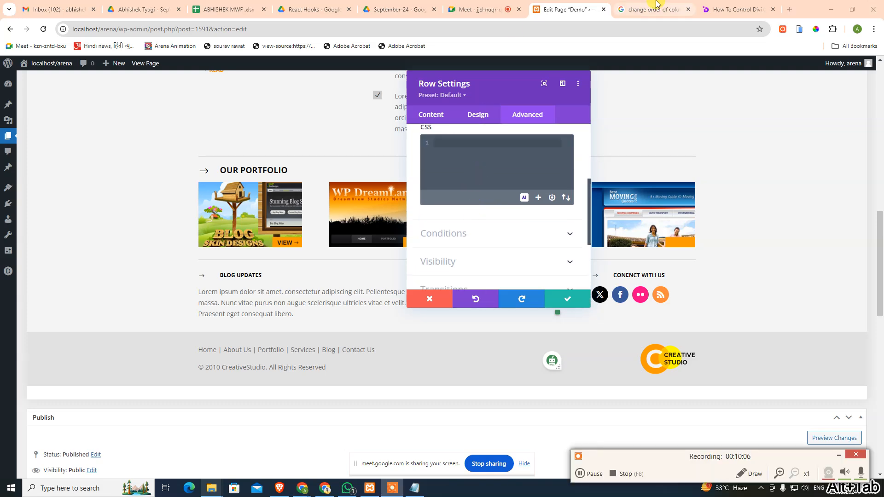
pyautogui.click(725, 5)
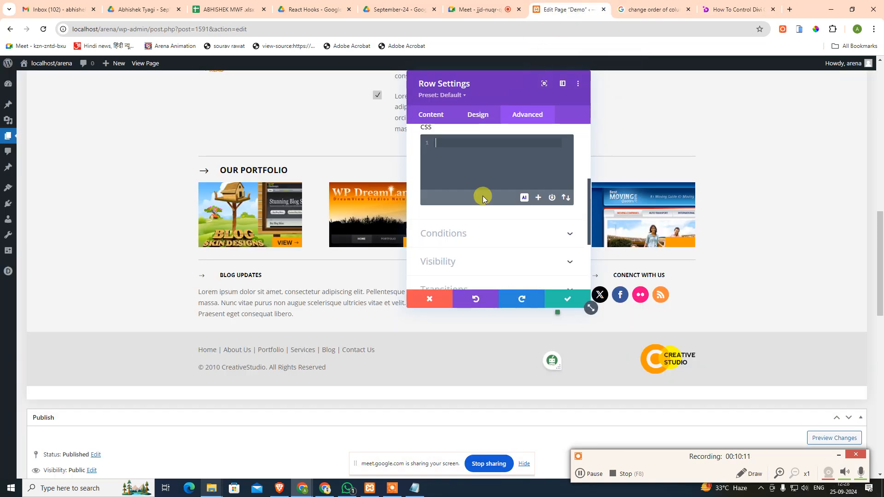
pyautogui.write('display')
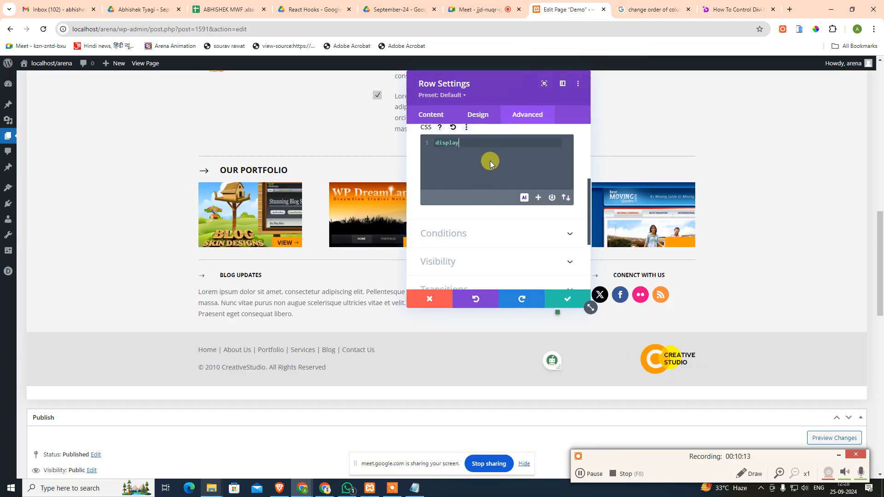
pyautogui.write(':flex;')
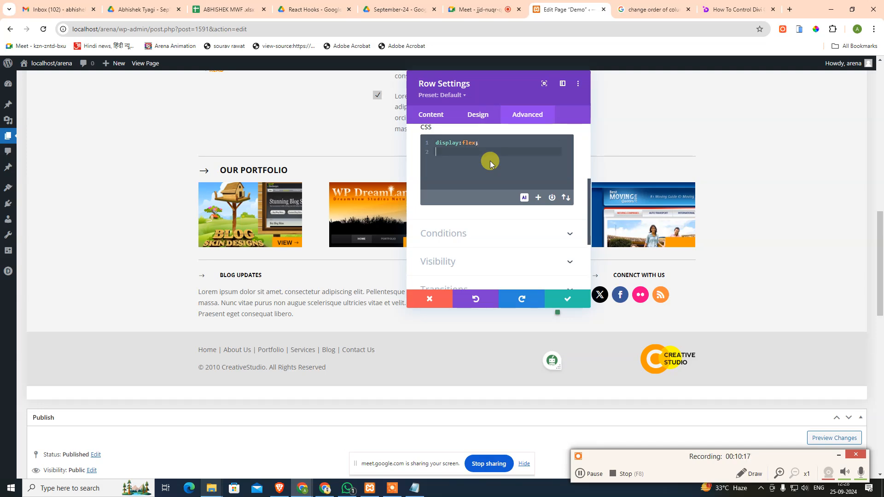
pyautogui.click(737, 9)
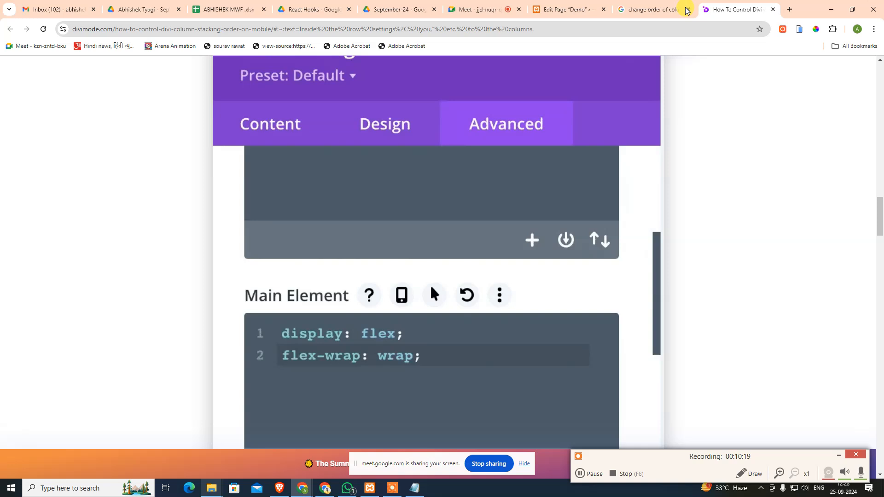
pyautogui.click(568, 10)
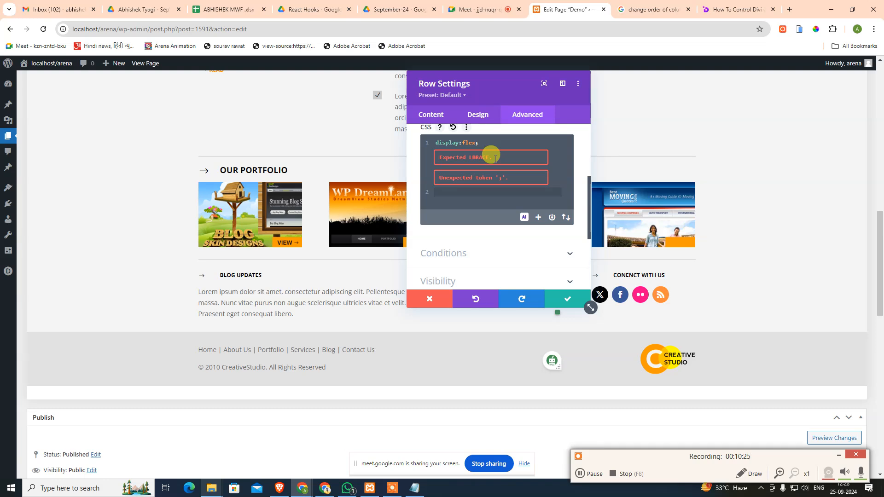
# Remove the display:flex; declaration from the footer row's free-form CSS
pyautogui.scroll(1, 495, 159)
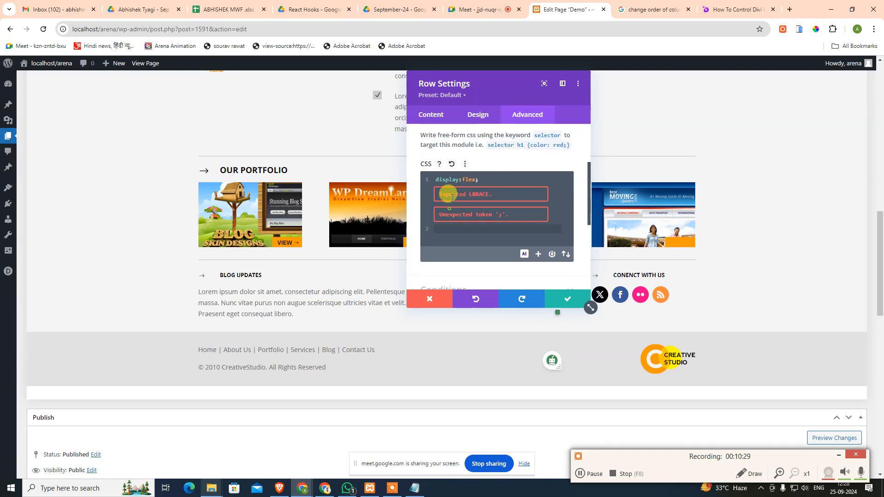
pyautogui.click(465, 165)
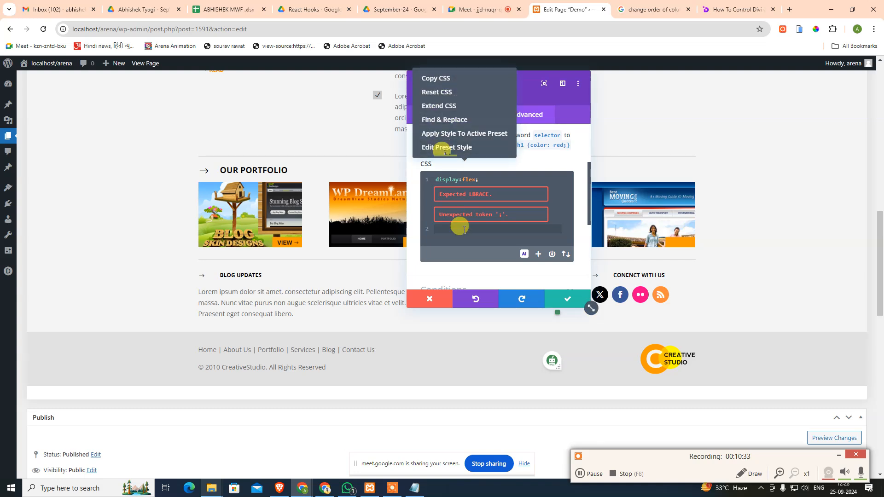
pyautogui.click(501, 181)
pyautogui.hotkey('shift', 'Home')
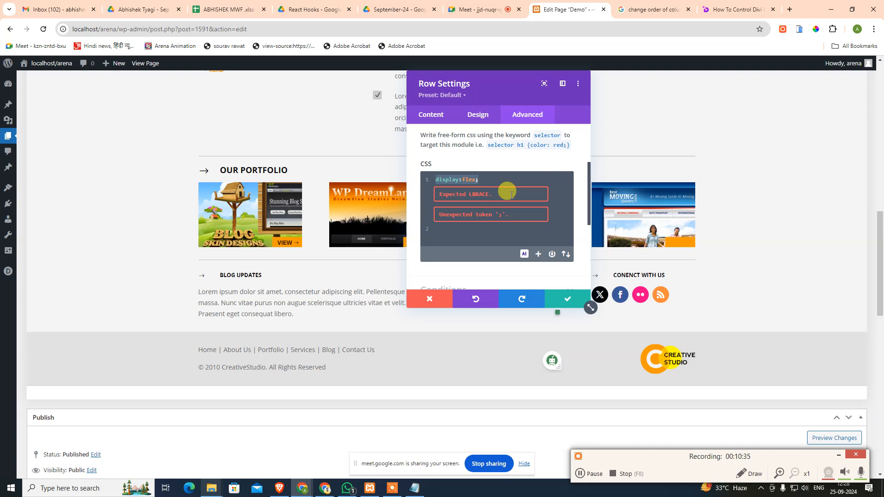
pyautogui.press('BackSpace')
pyautogui.scroll(3, 493, 195)
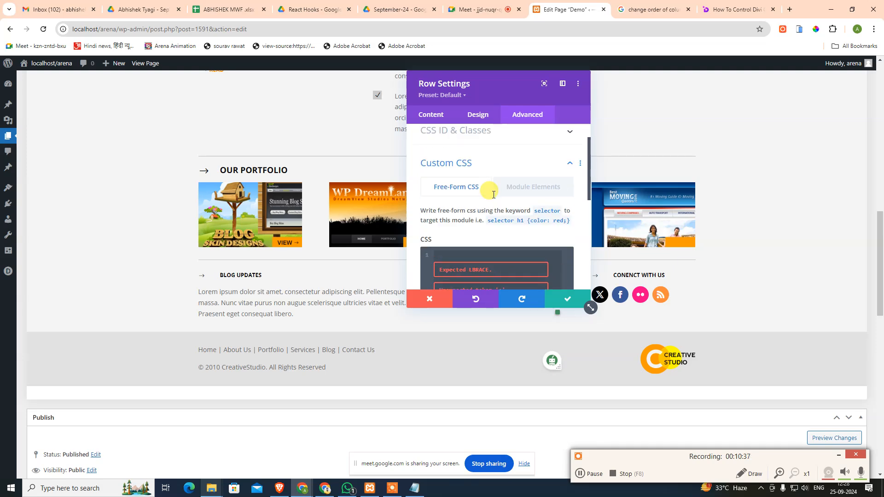
# Switch the footer row's Custom CSS to Module Elements and open the Main Element CSS for editing
pyautogui.click(529, 204)
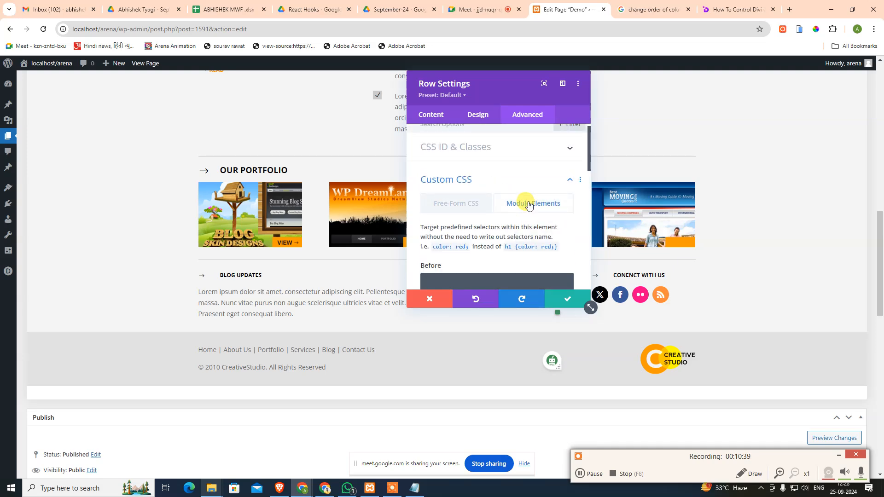
pyautogui.scroll(-2, 525, 209)
pyautogui.scroll(5, 501, 208)
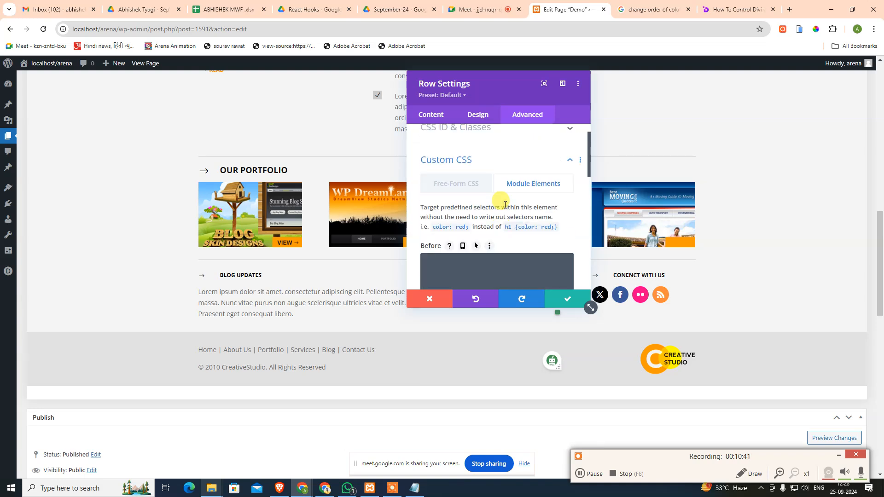
pyautogui.click(458, 203)
pyautogui.scroll(-4, 527, 221)
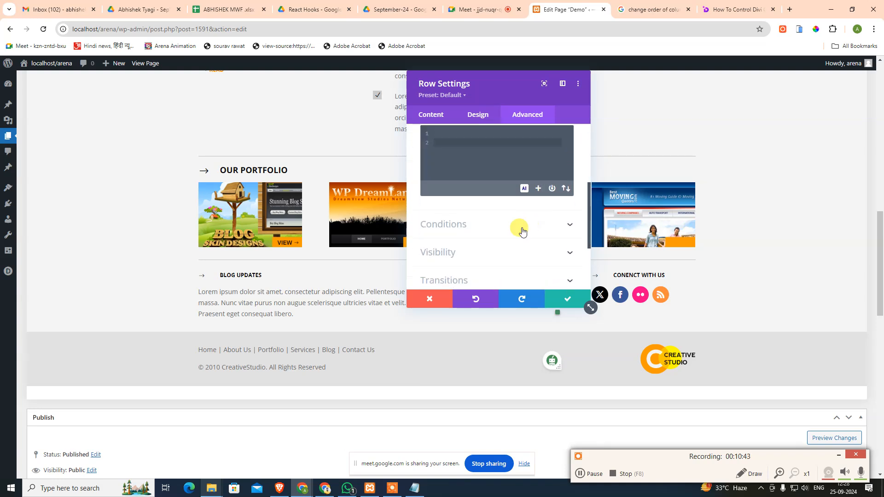
pyautogui.scroll(2, 465, 219)
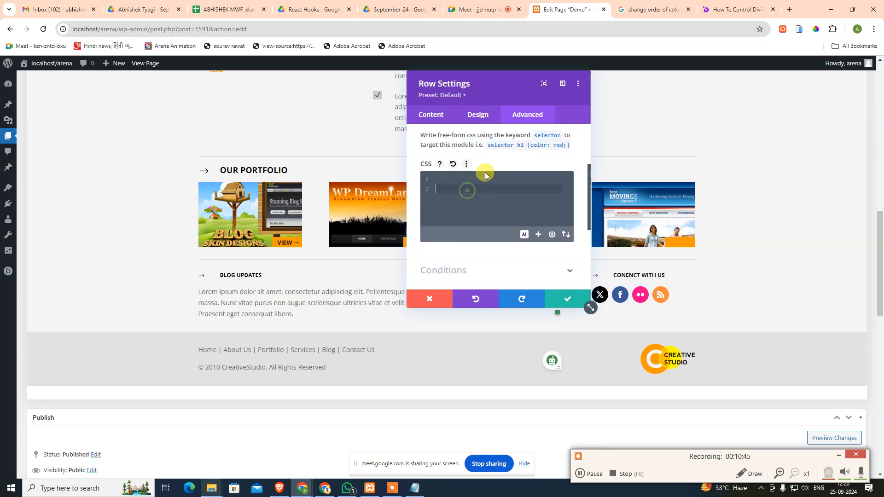
pyautogui.scroll(1, 485, 172)
pyautogui.click(518, 159)
pyautogui.scroll(-4, 521, 171)
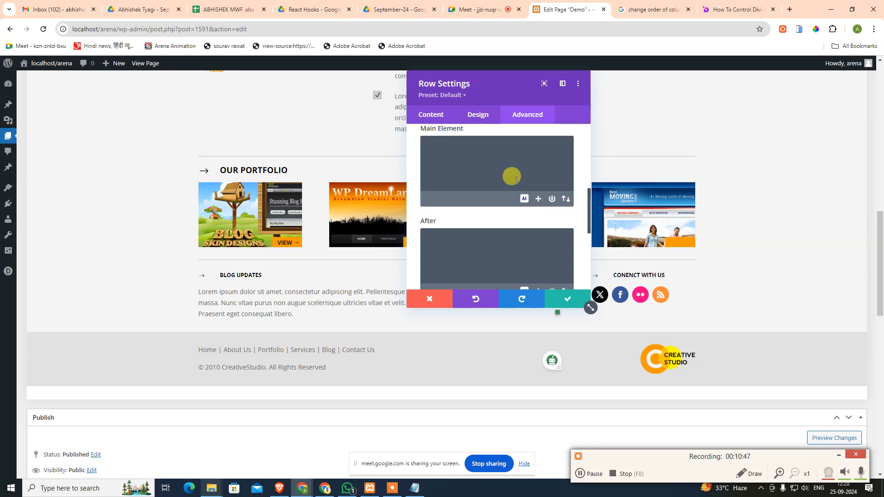
pyautogui.click(517, 179)
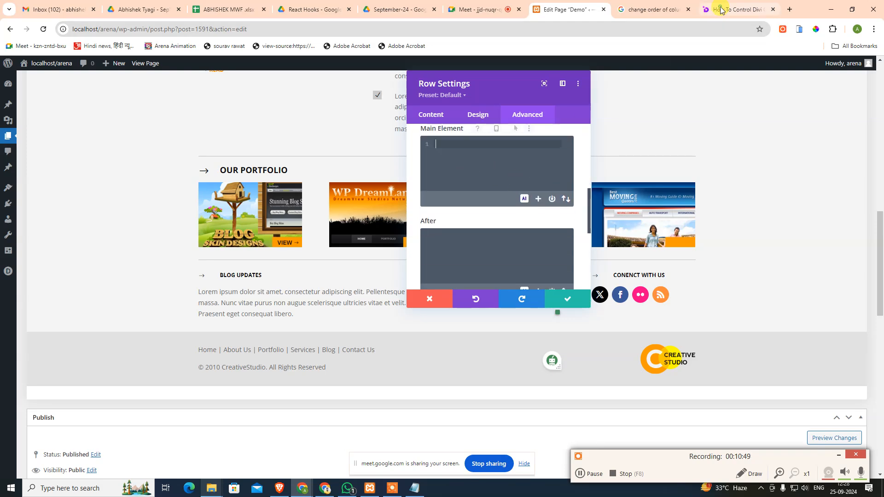
# Following the Divimode article, set the footer row's Main Element CSS to display:flex; and flex-wrap:wrap;
pyautogui.click(737, 8)
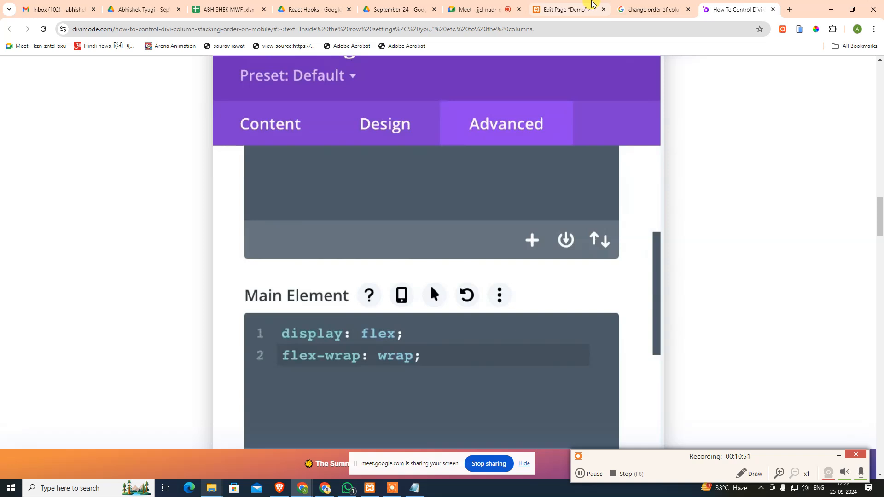
pyautogui.click(591, 6)
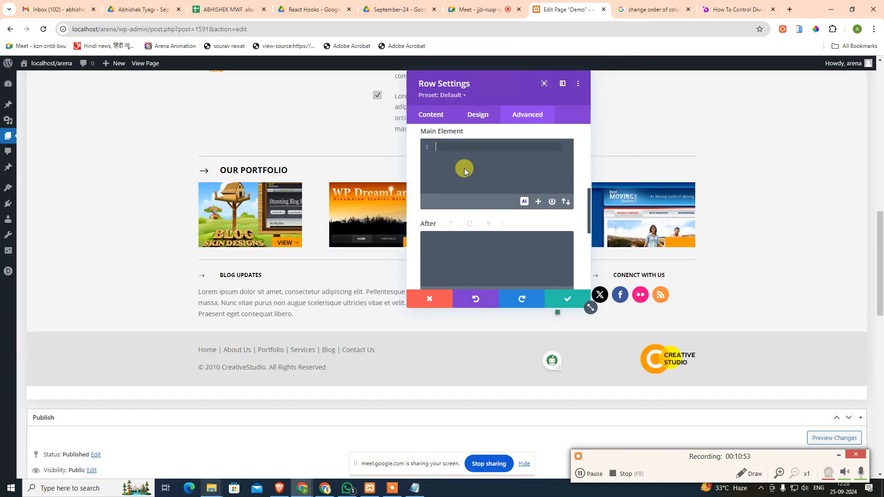
pyautogui.scroll(1, 464, 170)
pyautogui.write('di')
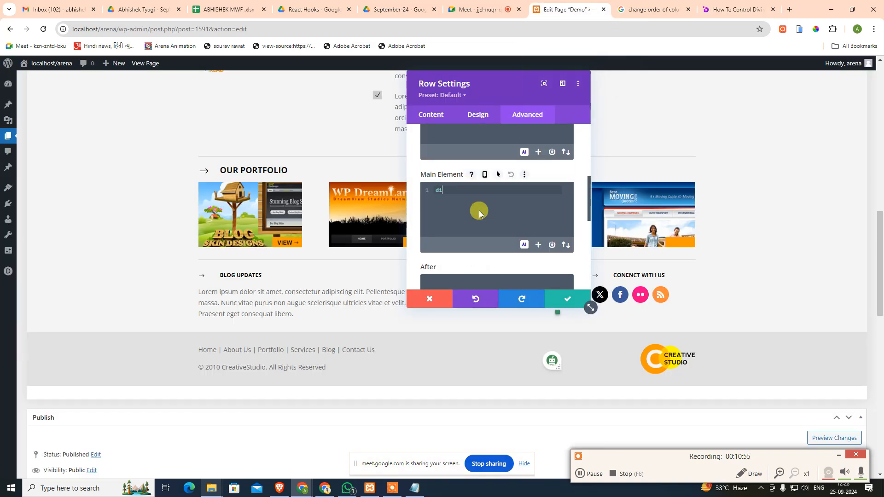
pyautogui.write('splay:flex;')
pyautogui.press('Return')
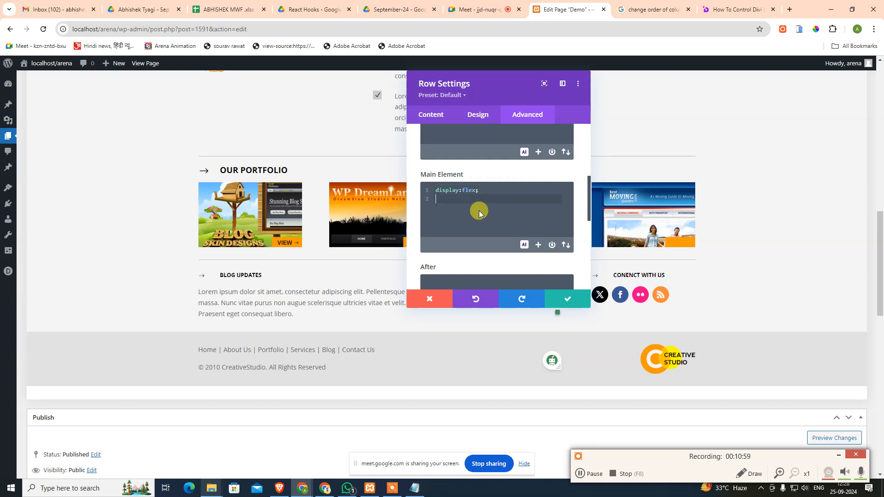
pyautogui.write('flex-wra')
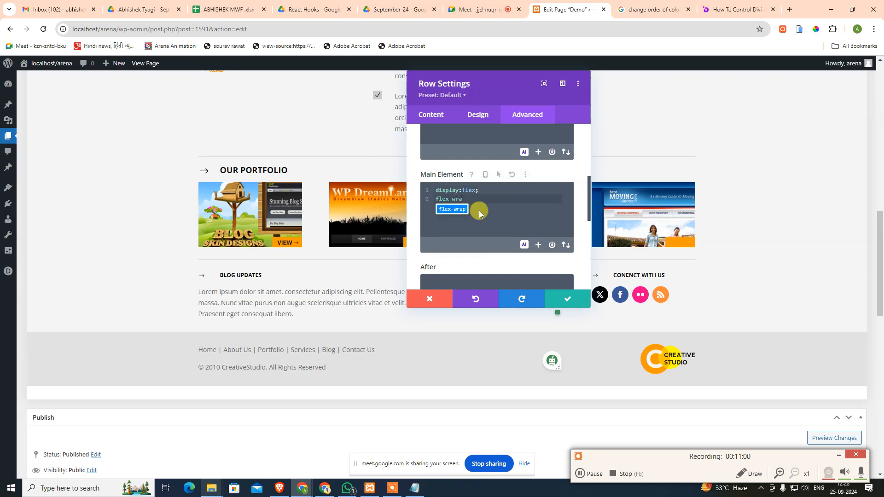
pyautogui.write('p:w')
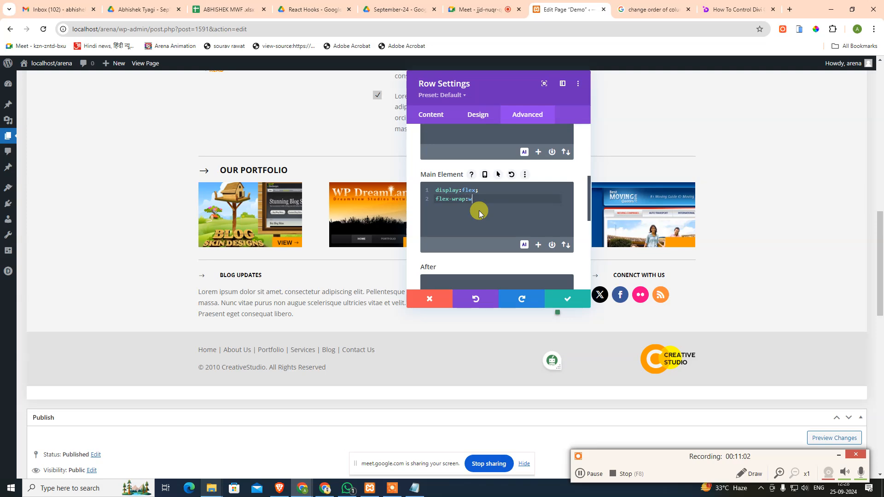
pyautogui.write('rap;')
# Read step 2 of the Divimode article on giving each column its order number, examining the CSS example for the column's Main Element
pyautogui.click(736, 9)
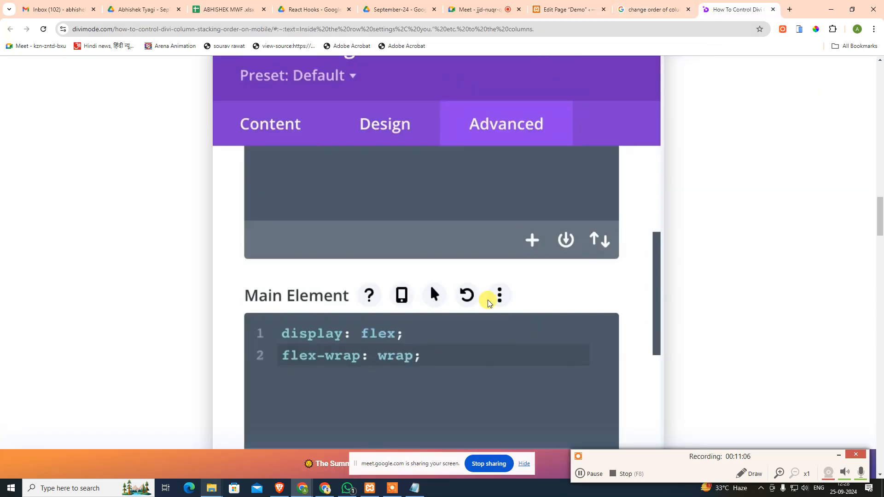
pyautogui.scroll(-4, 497, 303)
pyautogui.scroll(-6, 497, 304)
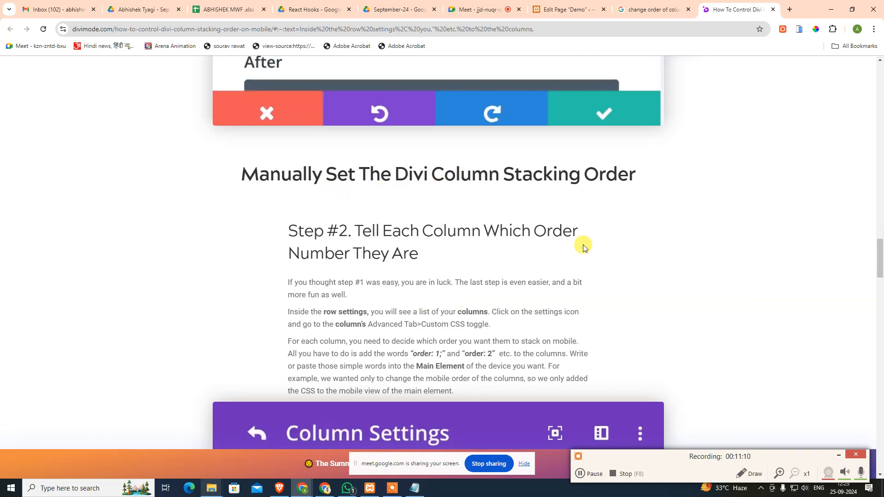
pyautogui.scroll(-4, 374, 342)
pyautogui.scroll(-5, 374, 341)
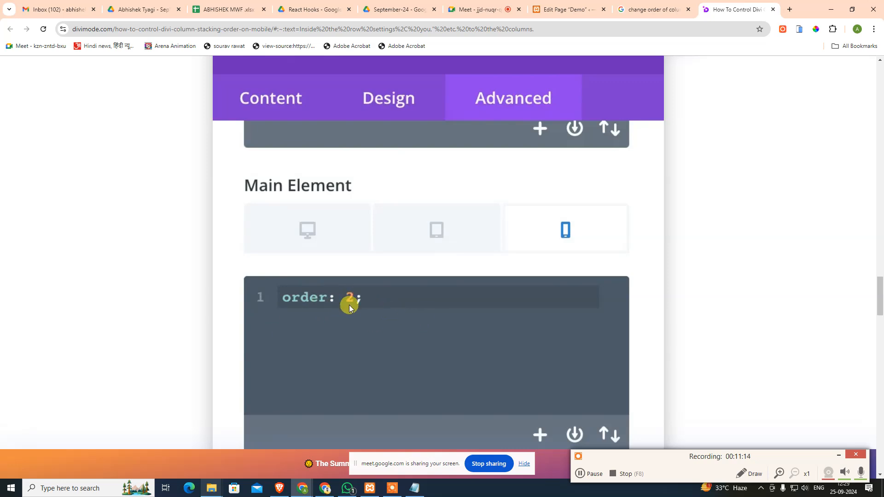
pyautogui.scroll(4, 349, 305)
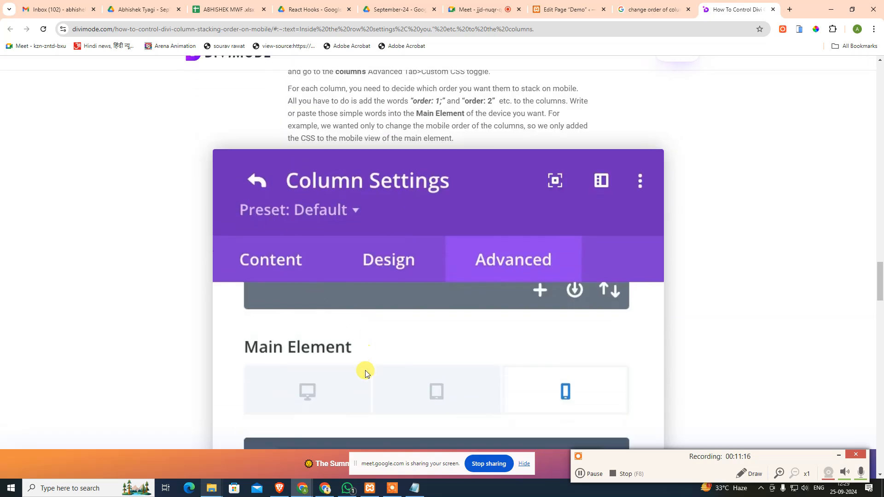
pyautogui.scroll(-4, 365, 372)
pyautogui.scroll(-4, 425, 313)
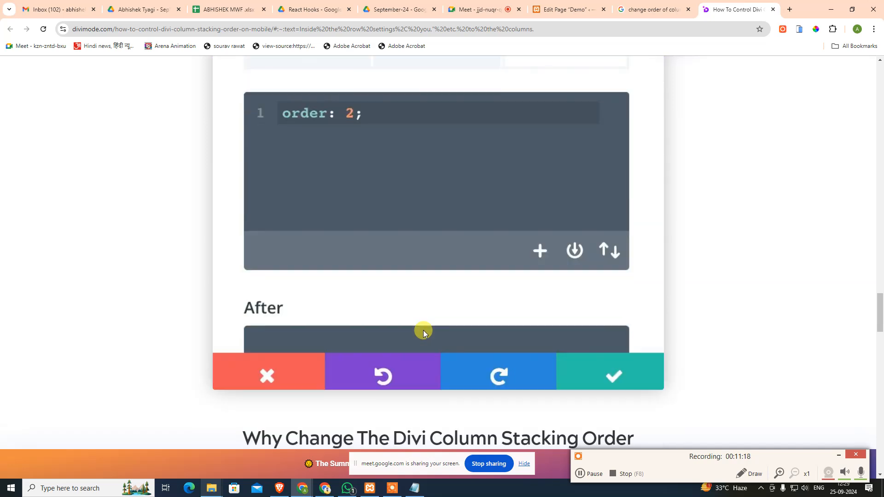
pyautogui.scroll(2, 424, 330)
# Save the Demo page's footer row settings and open the Module Elements custom CSS of the text module under Blog Updates
pyautogui.click(573, 7)
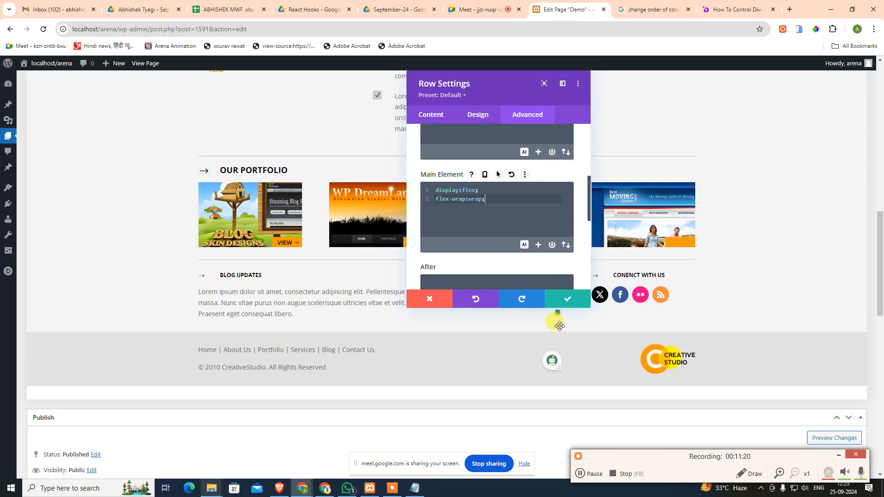
pyautogui.click(566, 298)
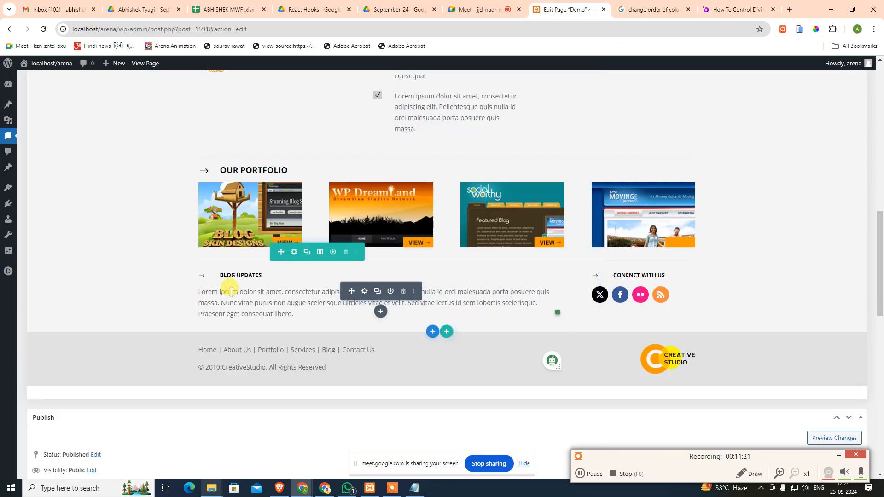
pyautogui.click(364, 291)
pyautogui.click(527, 114)
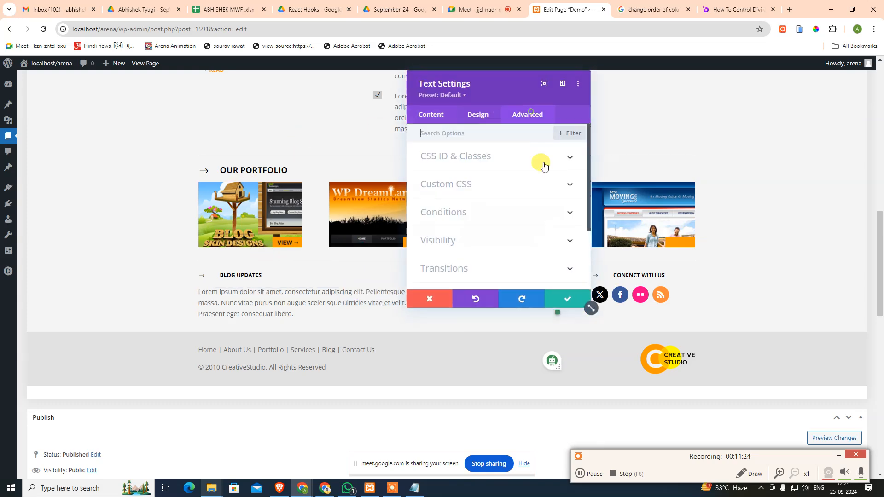
pyautogui.click(466, 179)
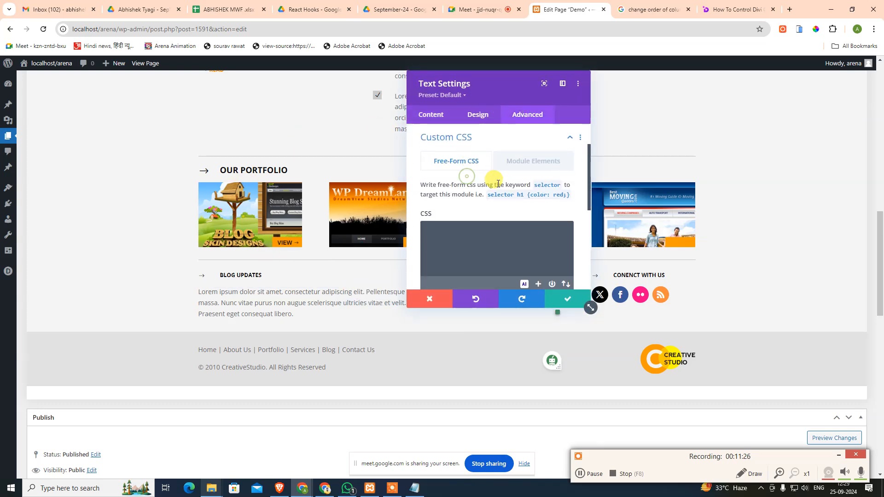
pyautogui.click(529, 167)
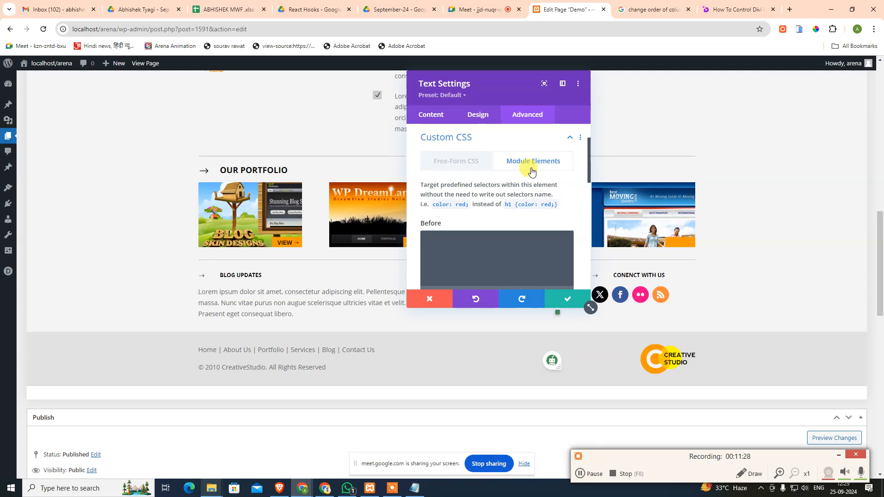
# Recheck the article's order example, set the Main Element CSS of the Blog Updates text module to order:2; and save the module
pyautogui.click(742, 6)
pyautogui.scroll(2, 457, 297)
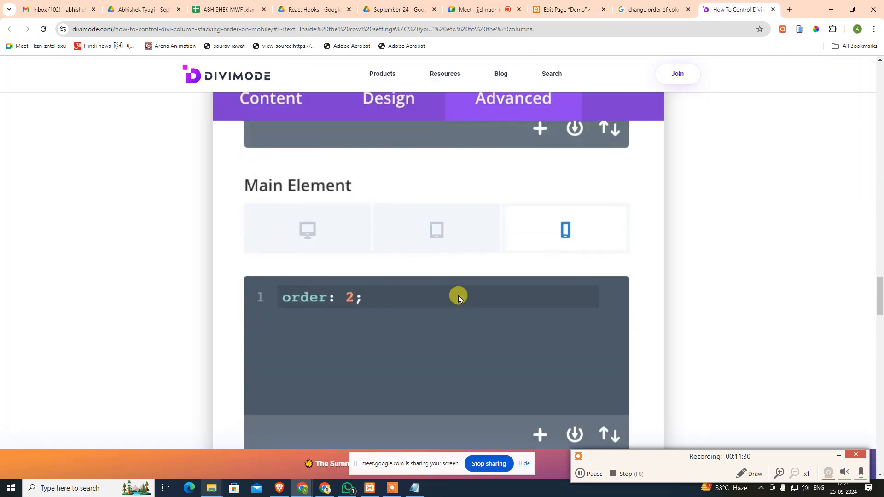
pyautogui.click(577, 9)
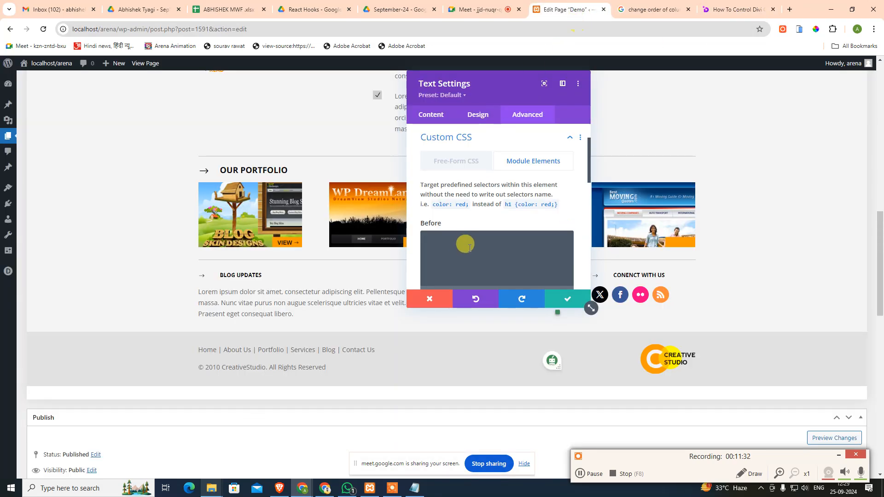
pyautogui.scroll(-3, 518, 205)
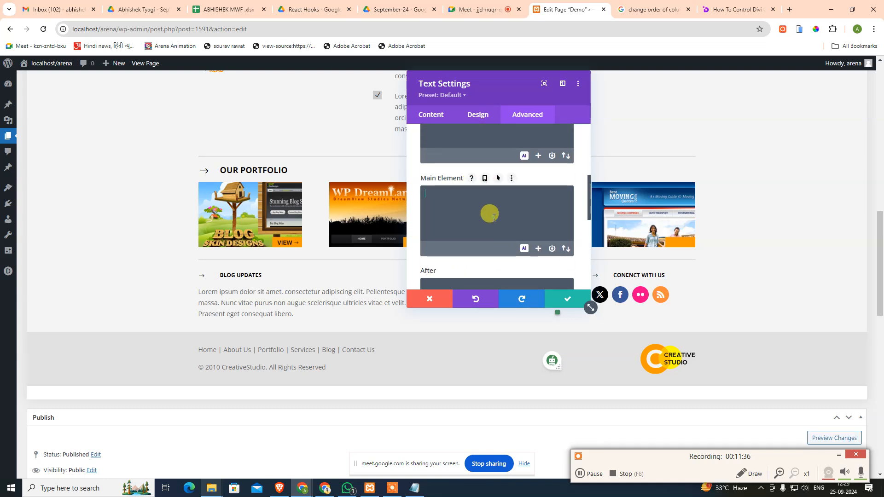
pyautogui.click(493, 219)
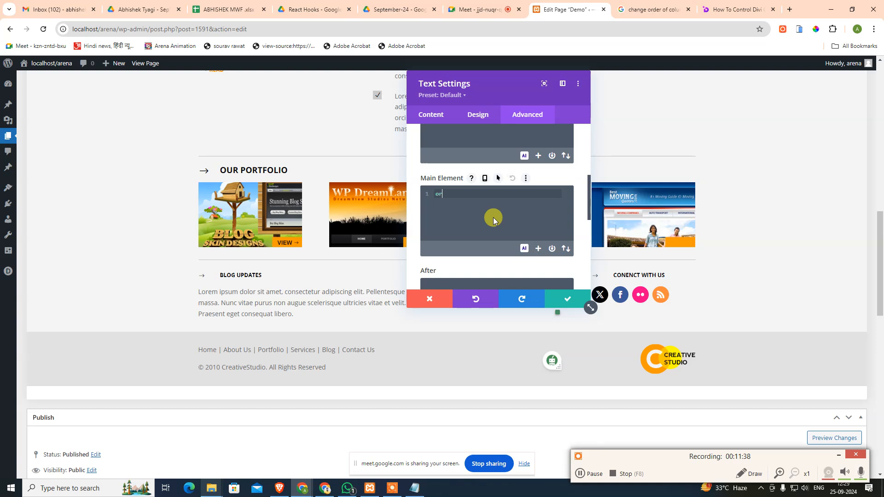
pyautogui.write('order:2;')
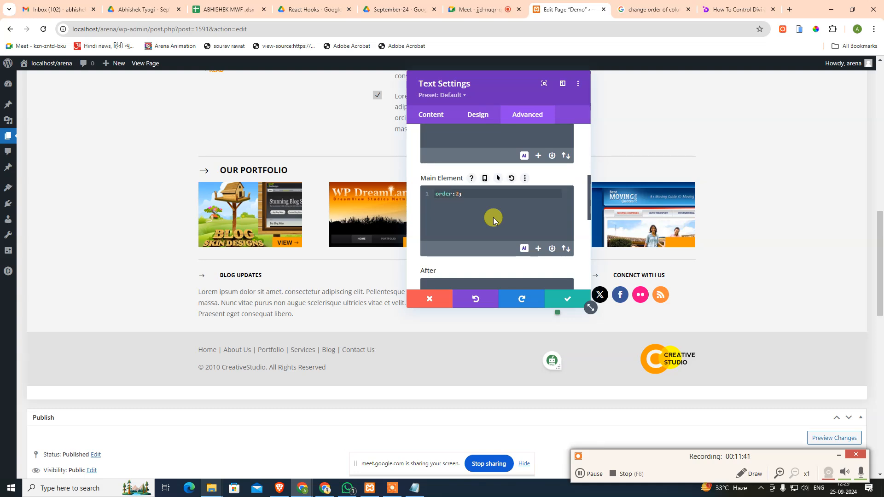
pyautogui.click(552, 299)
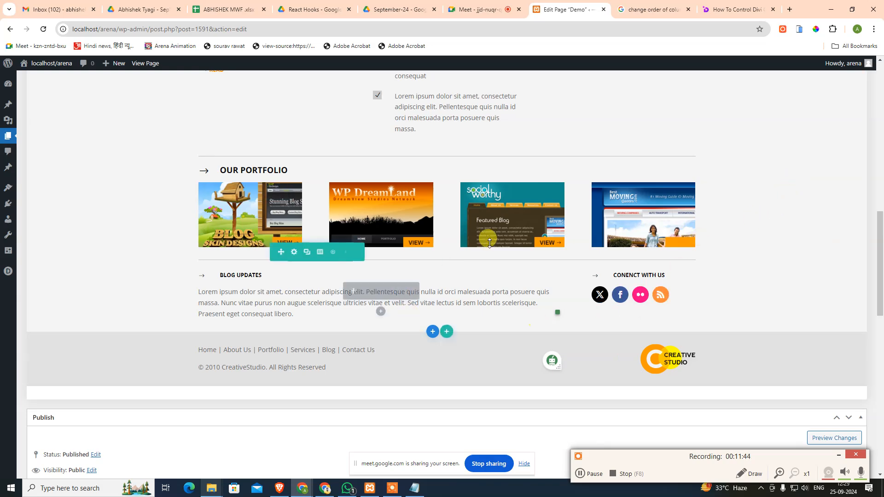
# Switch the builder to phone view and check how the footer columns stack
pyautogui.scroll(5, 693, 171)
pyautogui.scroll(6, 705, 193)
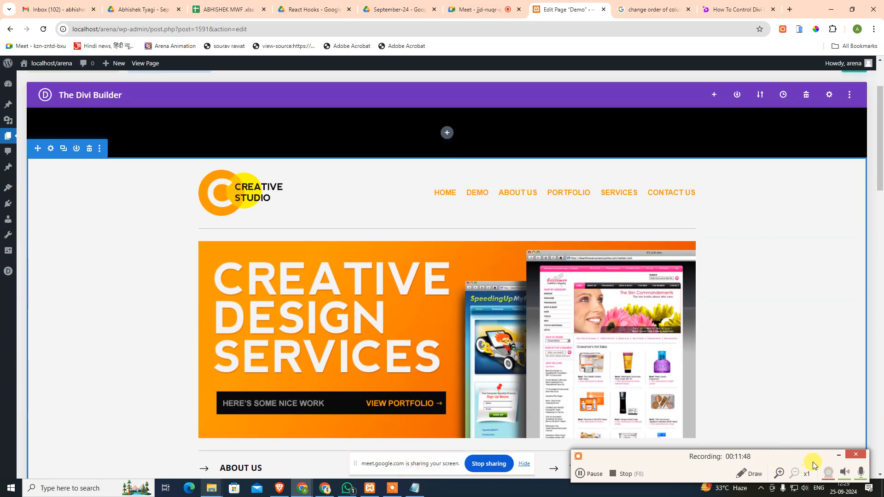
pyautogui.click(838, 455)
pyautogui.scroll(2, 737, 176)
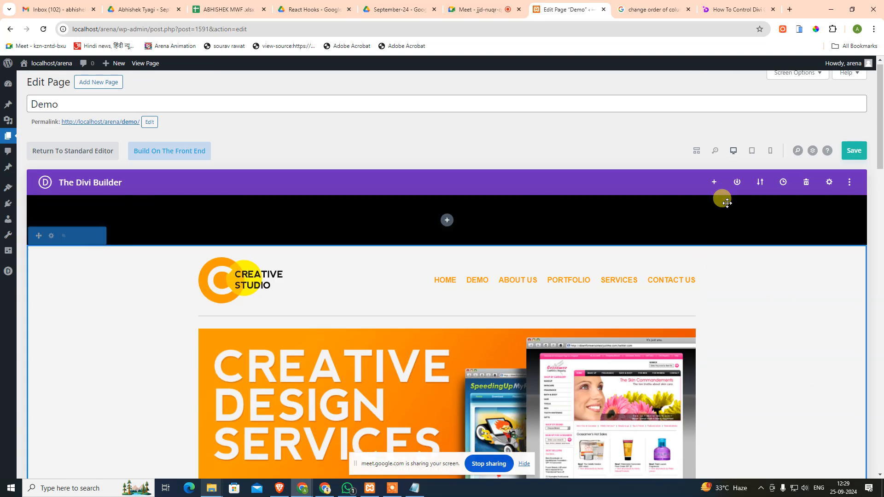
pyautogui.click(769, 156)
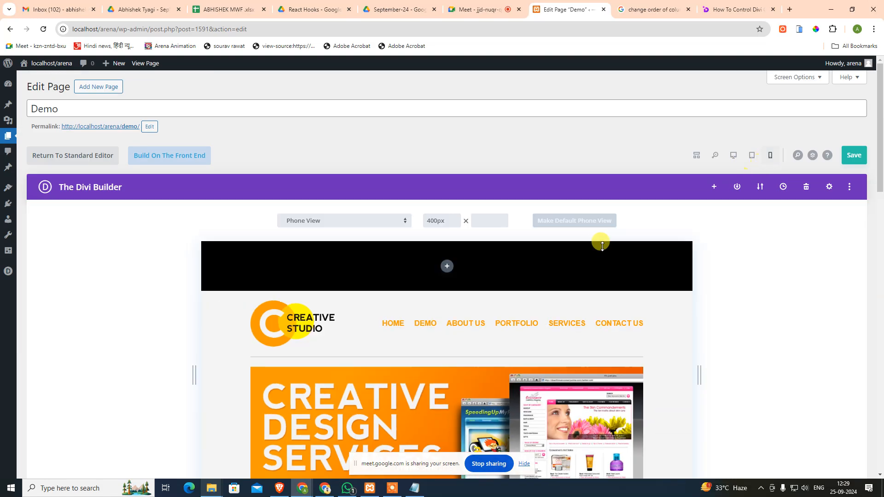
pyautogui.scroll(-10, 663, 338)
pyautogui.scroll(-15, 484, 334)
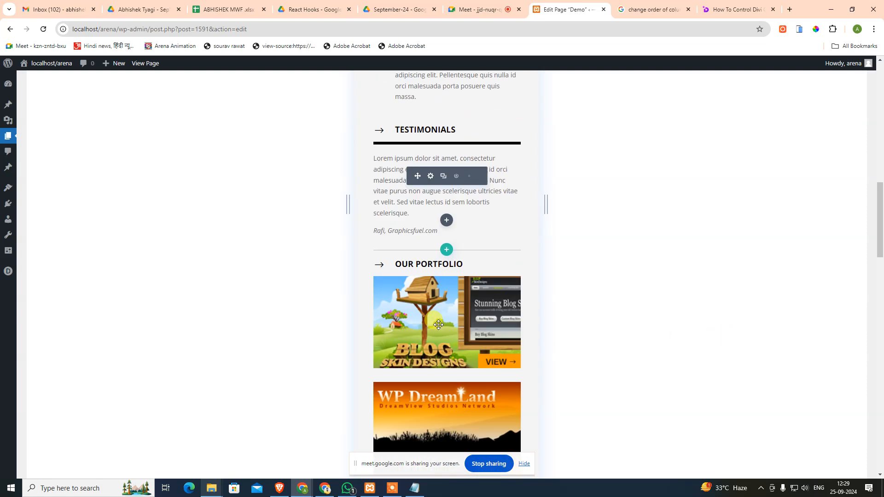
pyautogui.scroll(3, 466, 332)
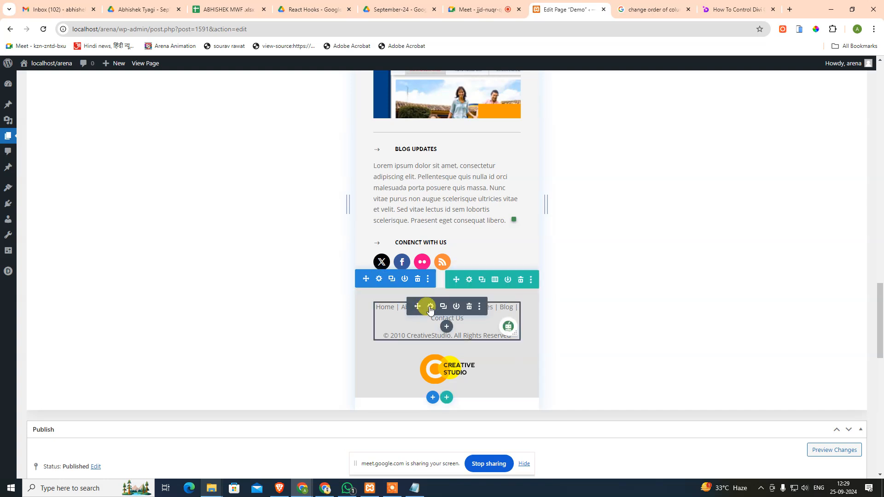
pyautogui.click(430, 308)
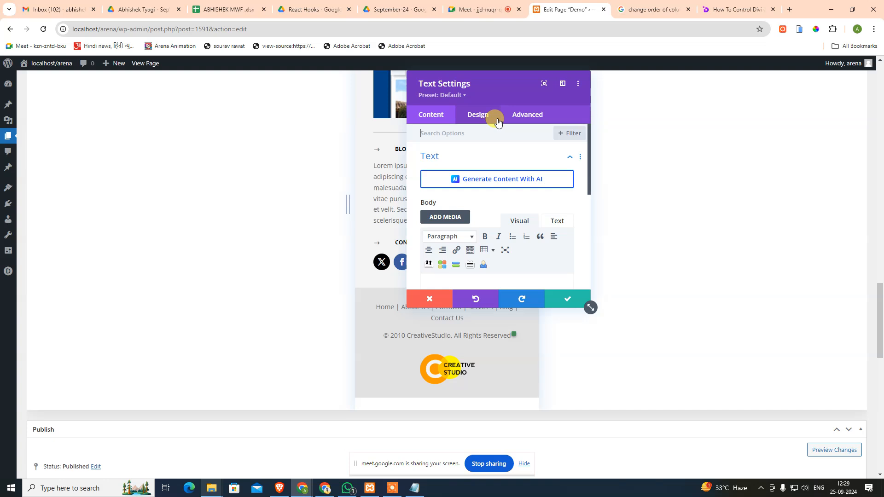
pyautogui.click(514, 115)
pyautogui.click(509, 186)
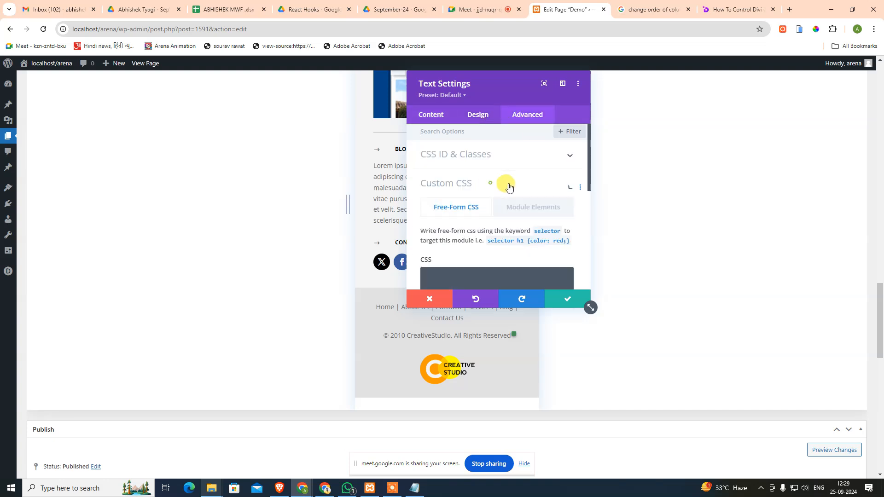
pyautogui.scroll(-1, 513, 198)
pyautogui.click(534, 161)
pyautogui.scroll(-4, 535, 221)
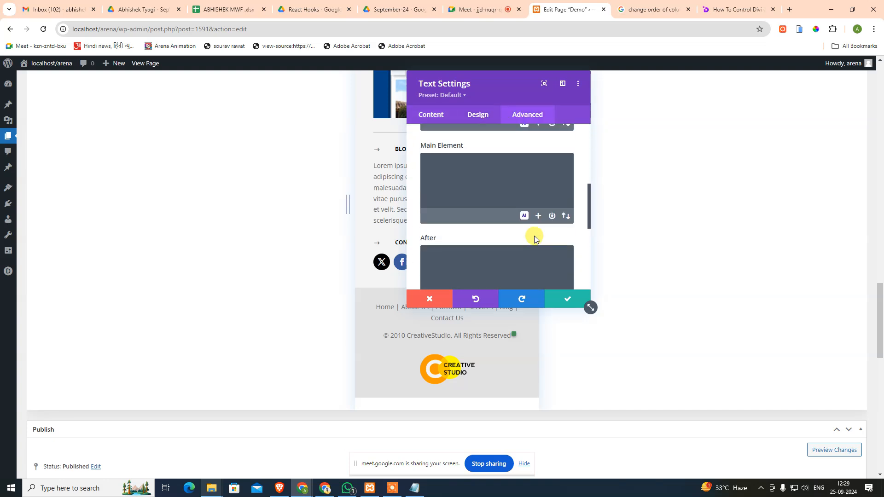
pyautogui.click(498, 170)
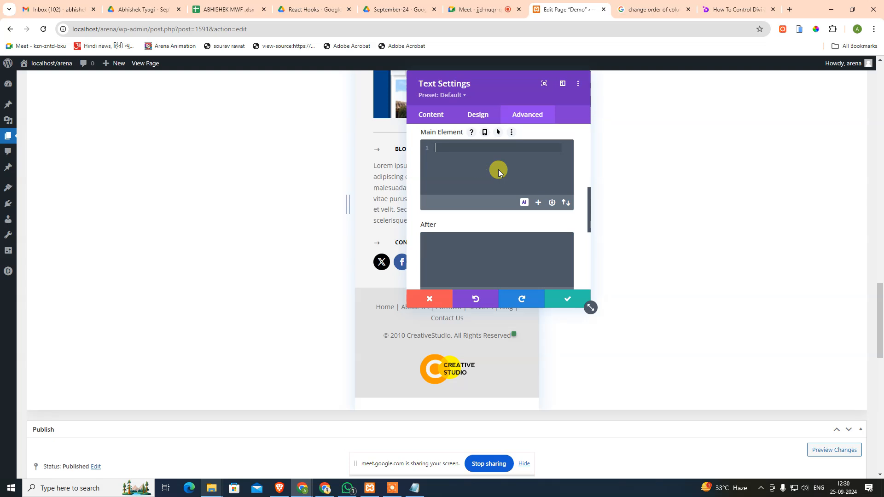
pyautogui.write('display:fle')
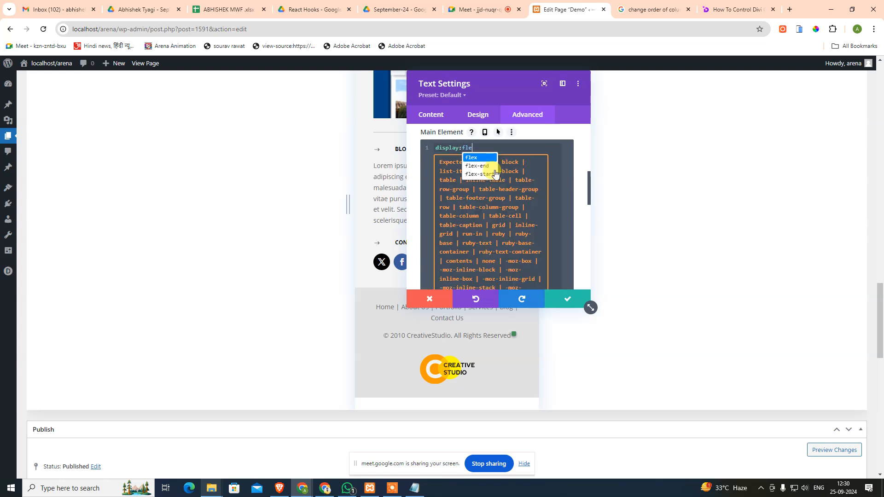
pyautogui.click(430, 299)
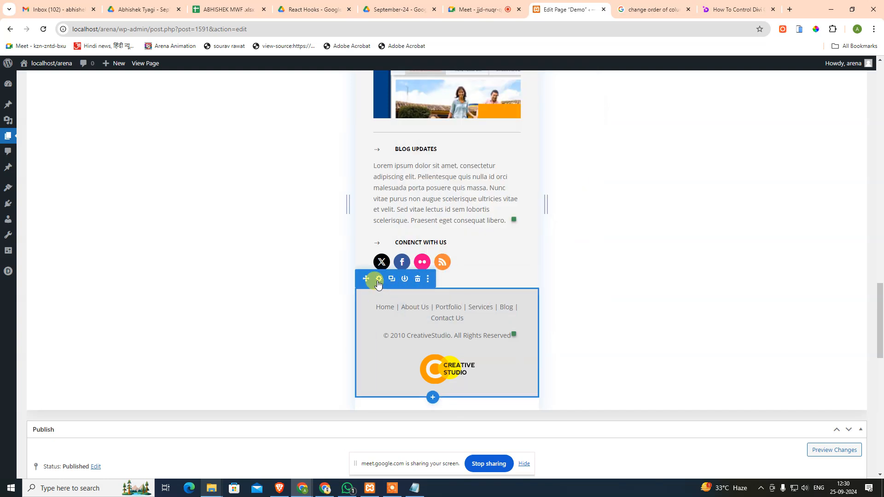
# Add a space after each colon in the footer row's Main Element CSS, giving display: flex; and flex-wrap: wrap;, and save the row
pyautogui.click(470, 281)
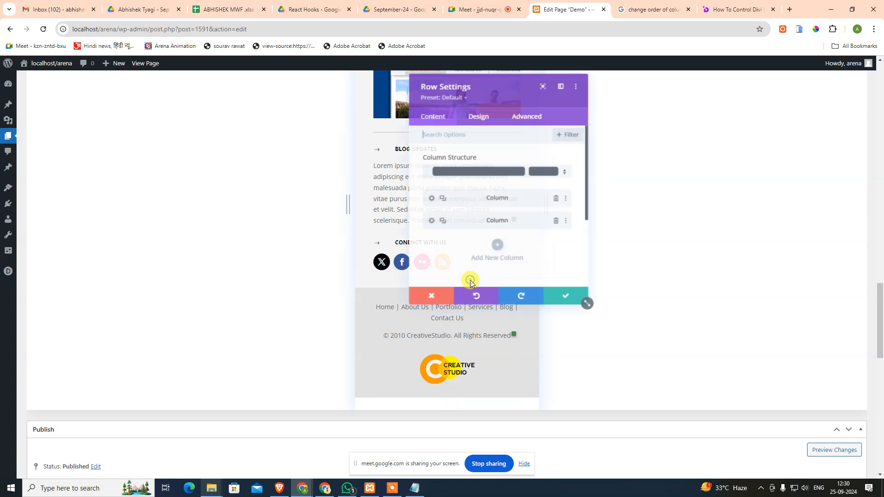
pyautogui.click(477, 117)
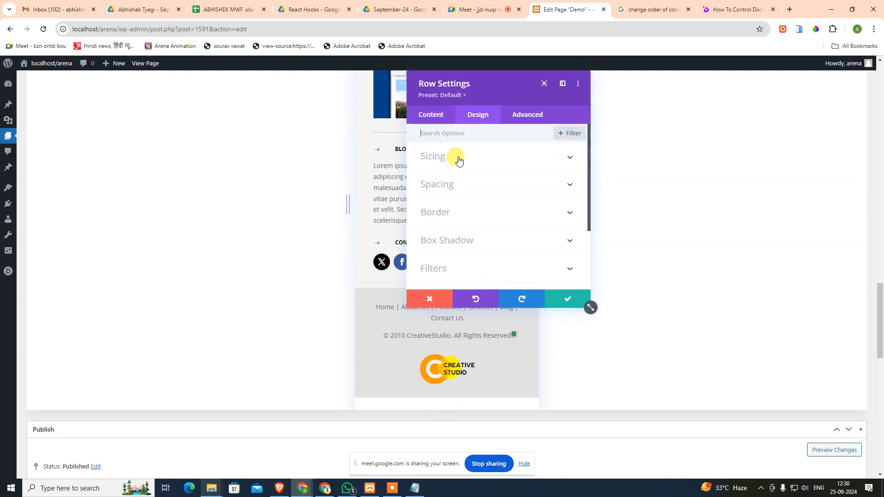
pyautogui.click(525, 114)
pyautogui.click(467, 183)
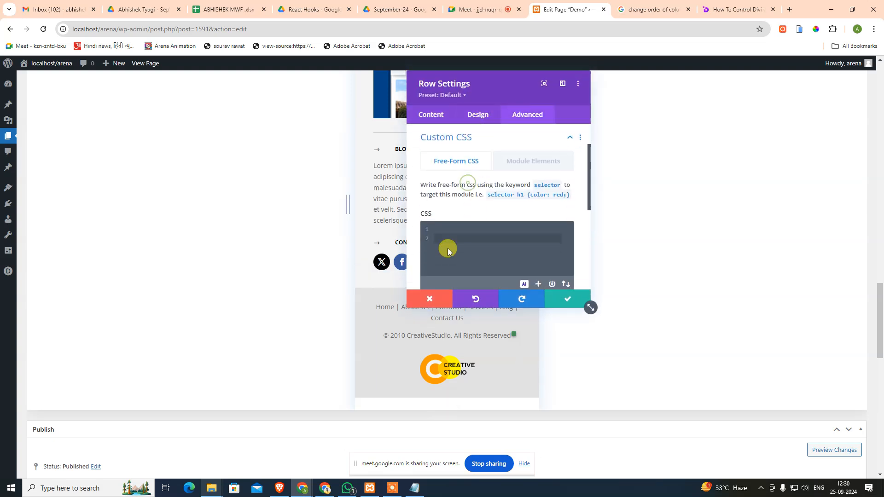
pyautogui.click(511, 167)
pyautogui.scroll(-5, 488, 207)
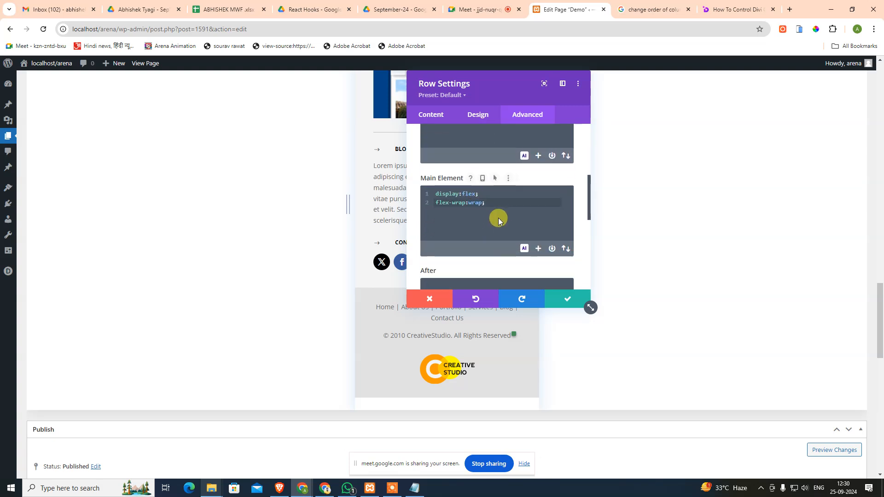
pyautogui.click(506, 210)
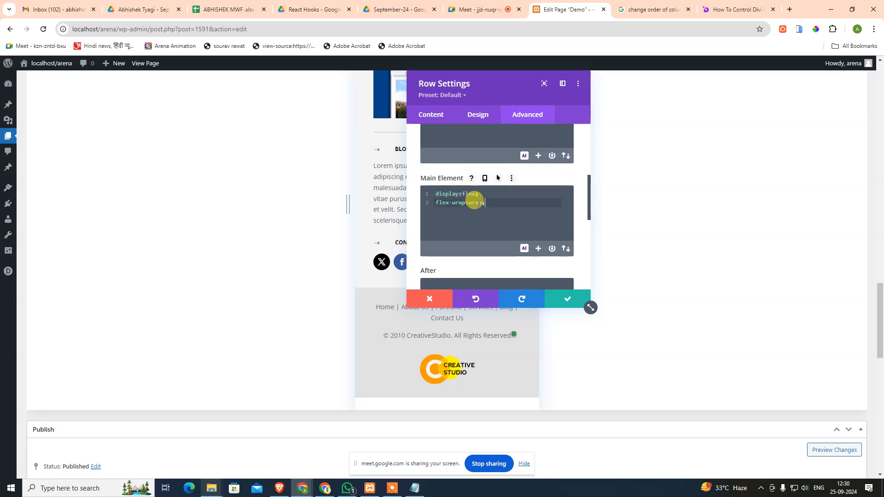
pyautogui.click(461, 194)
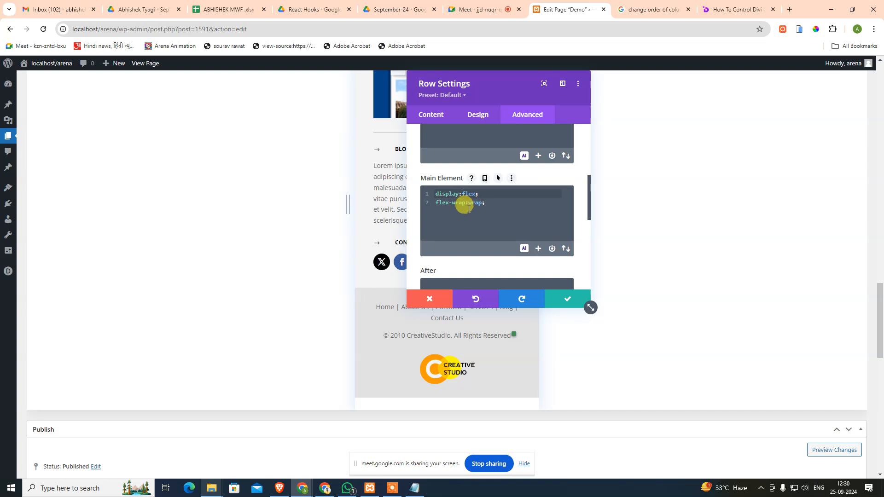
pyautogui.click(468, 203)
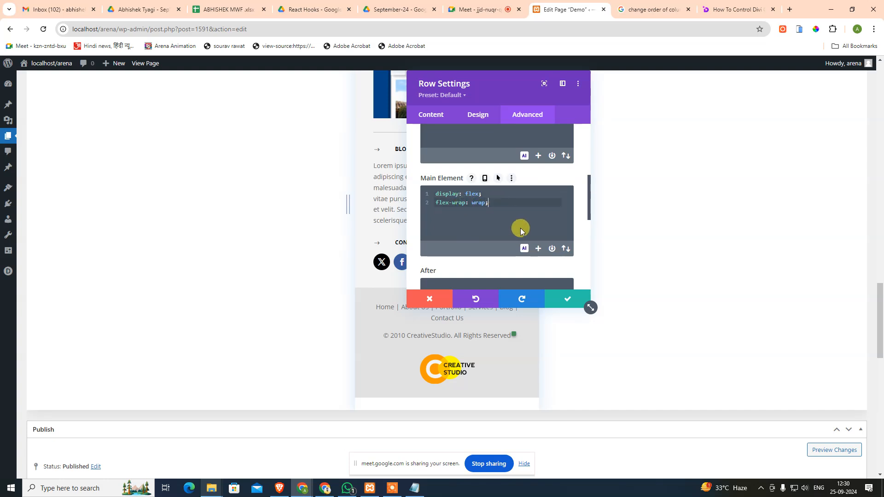
pyautogui.scroll(-2, 519, 231)
pyautogui.click(569, 308)
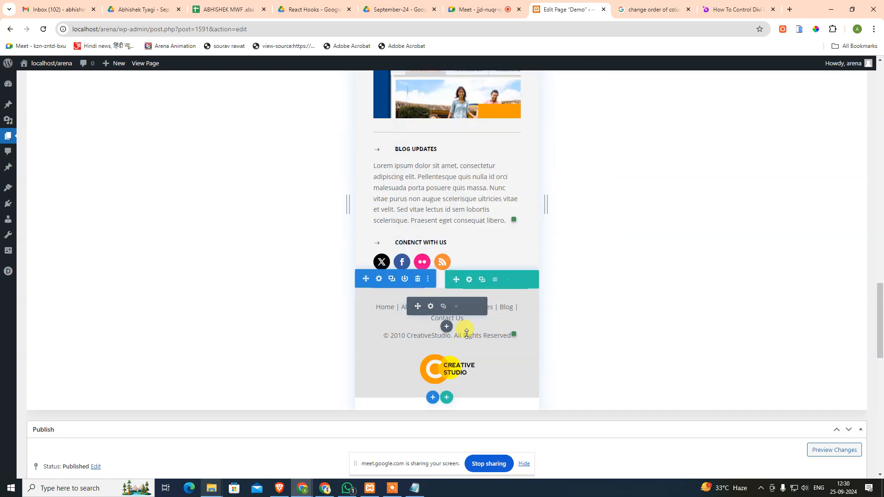
# Set the Main Element CSS of the footer's menu and copyright text module to order:2; and save the module
pyautogui.click(430, 306)
pyautogui.click(479, 114)
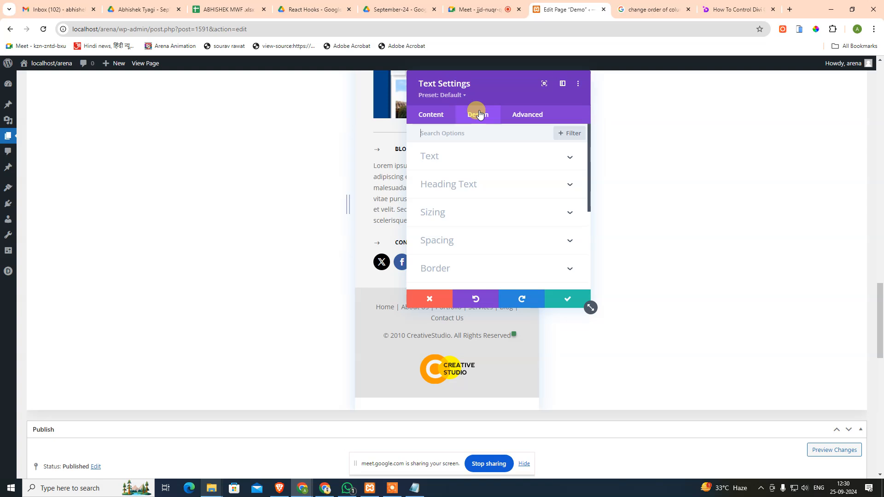
pyautogui.click(515, 113)
pyautogui.click(470, 187)
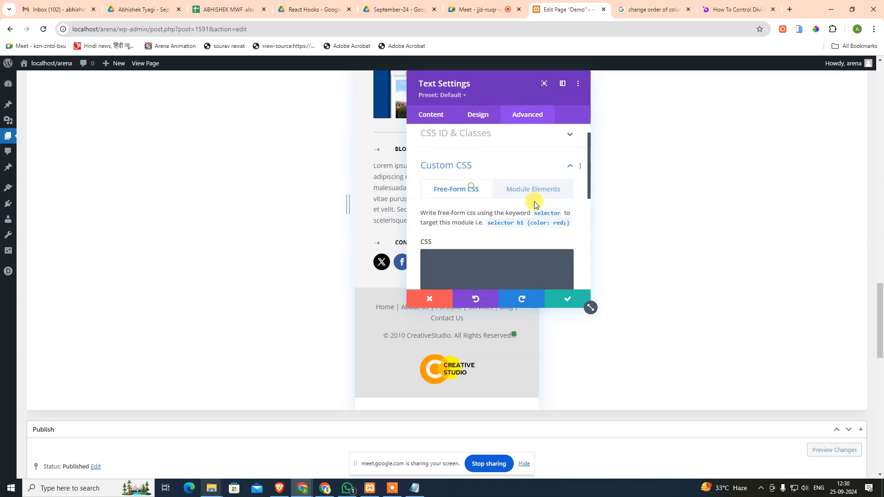
pyautogui.click(537, 161)
pyautogui.scroll(-3, 492, 233)
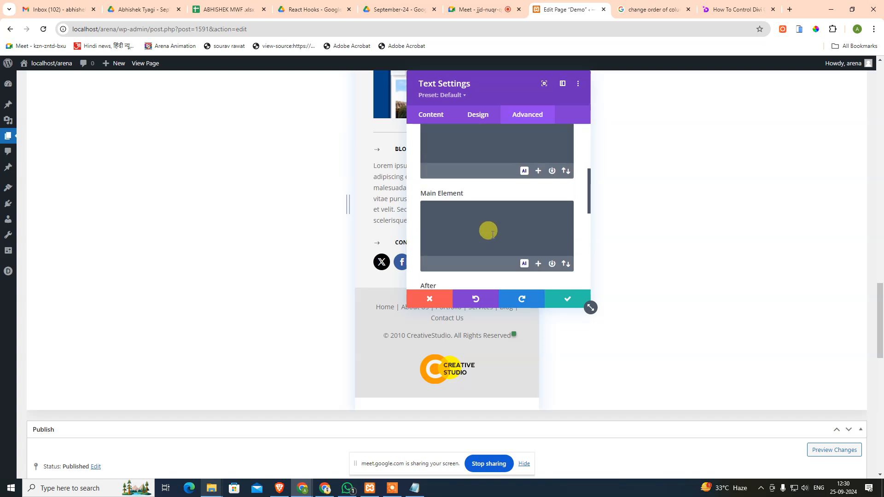
pyautogui.scroll(-5, 477, 210)
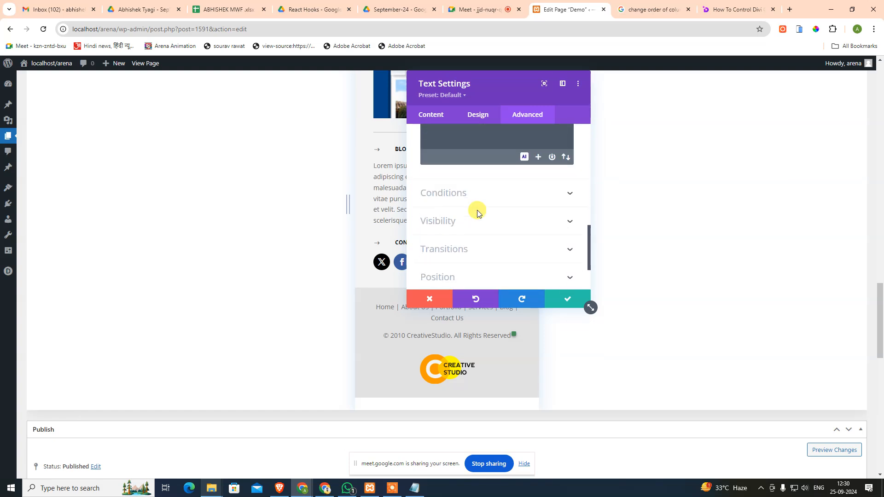
pyautogui.scroll(2, 477, 210)
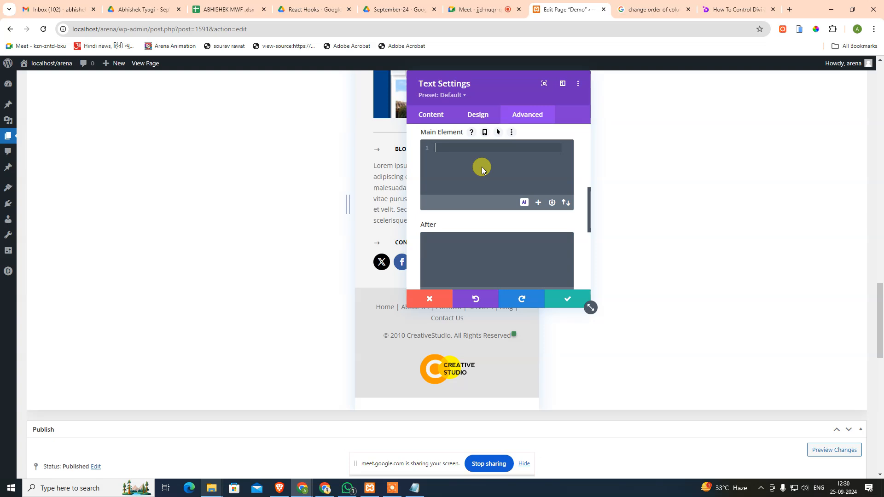
pyautogui.write('order:2;')
pyautogui.click(484, 248)
pyautogui.click(555, 302)
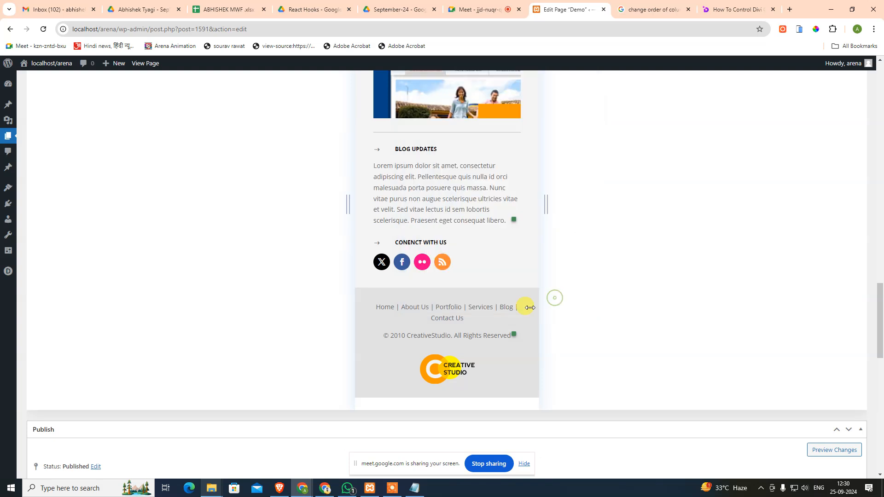
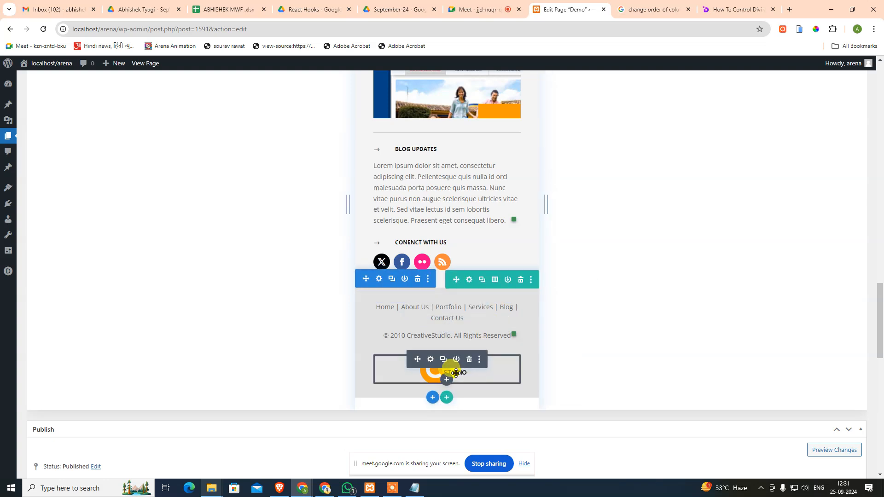
pyautogui.click(478, 360)
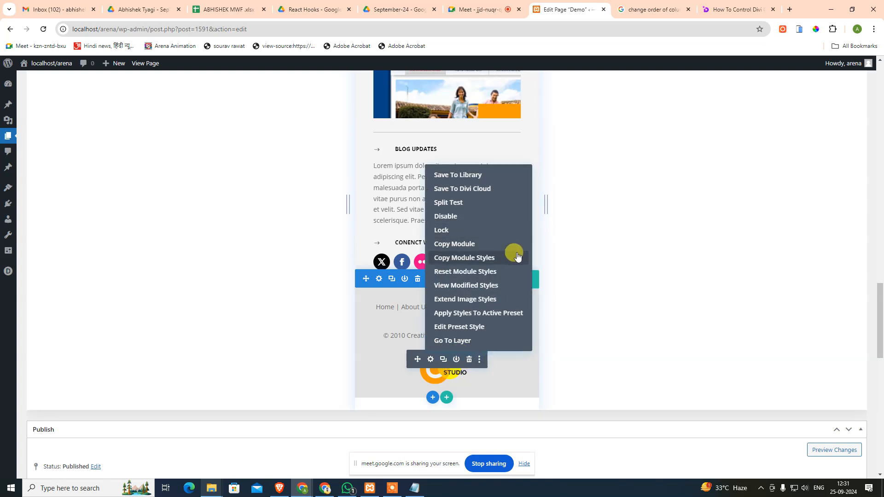
pyautogui.click(512, 374)
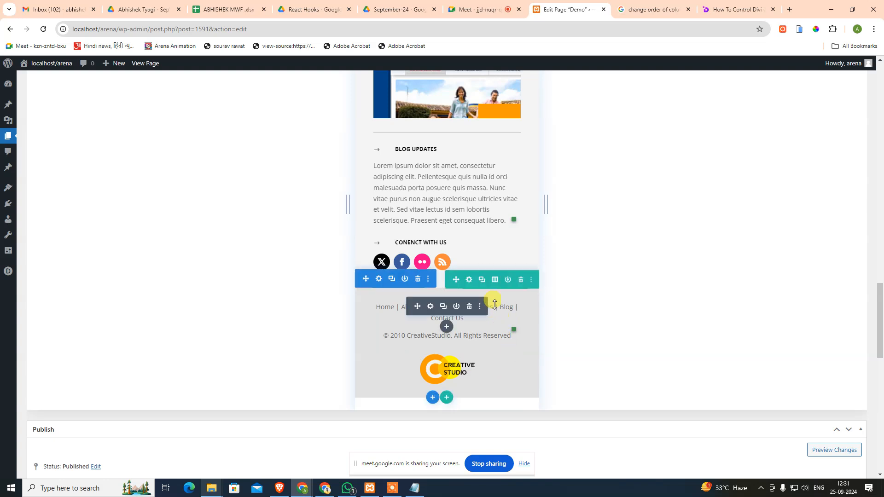
pyautogui.click(479, 306)
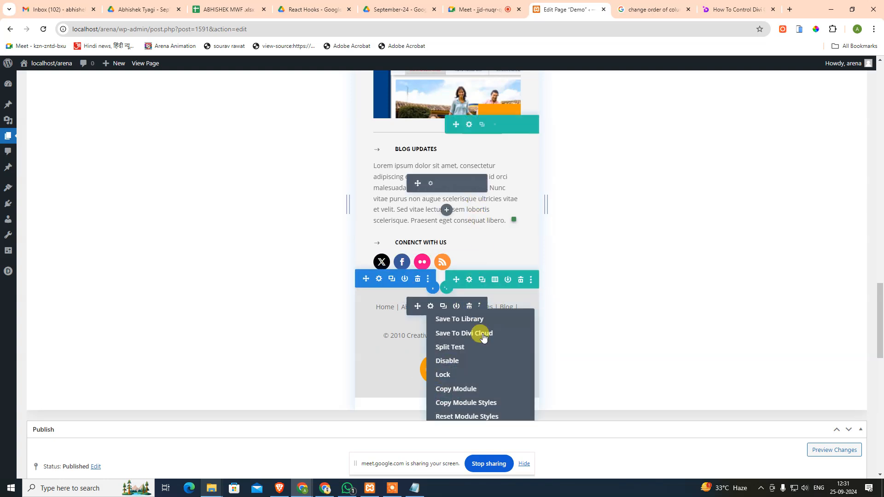
# Review the modified styles of the footer's menu and copyright text module and clear its Main Element CSS
pyautogui.scroll(-3, 501, 322)
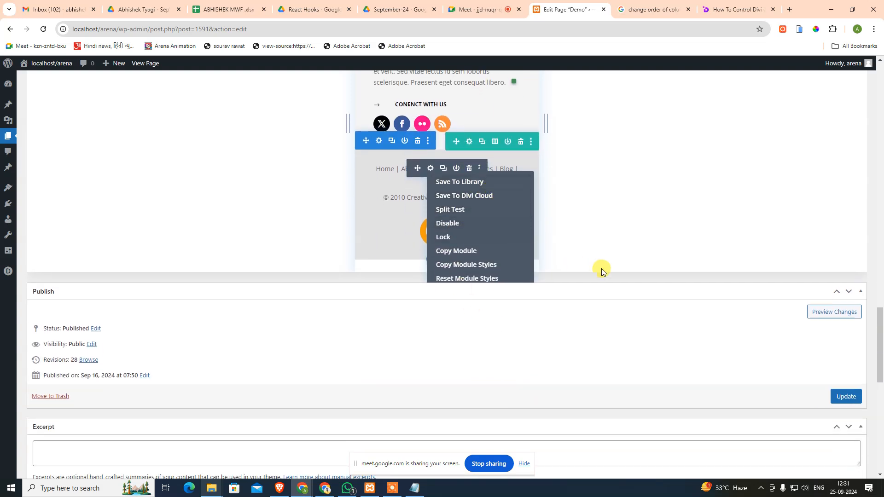
pyautogui.click(671, 229)
pyautogui.scroll(4, 559, 276)
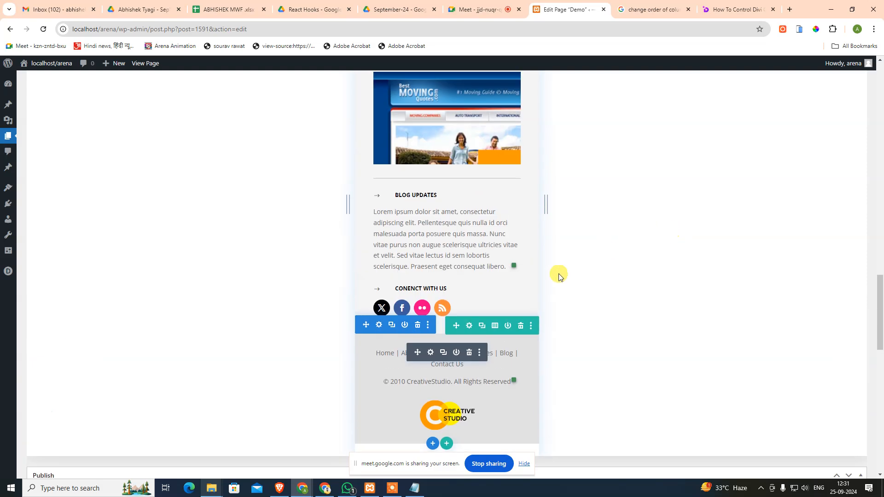
pyautogui.click(479, 353)
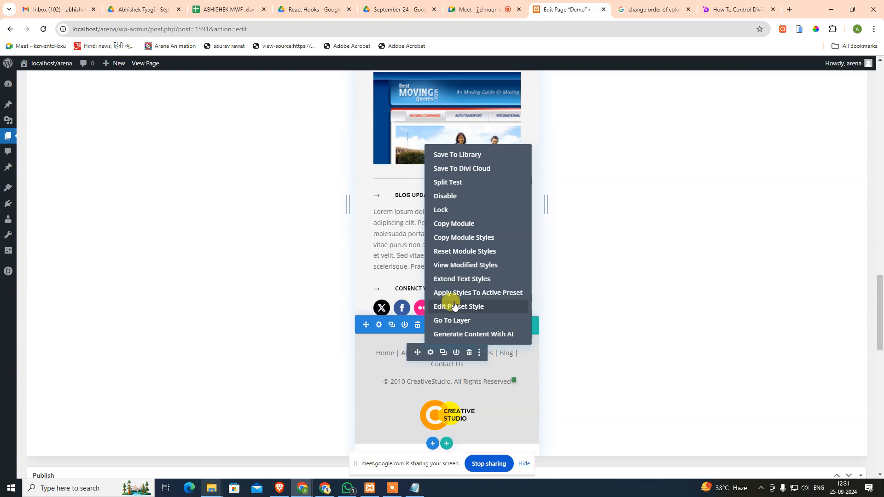
pyautogui.click(458, 265)
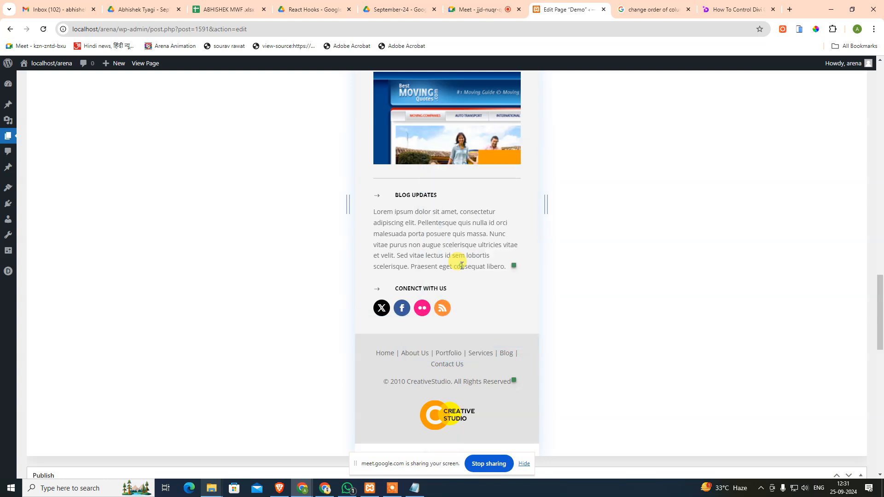
pyautogui.scroll(-2, 481, 251)
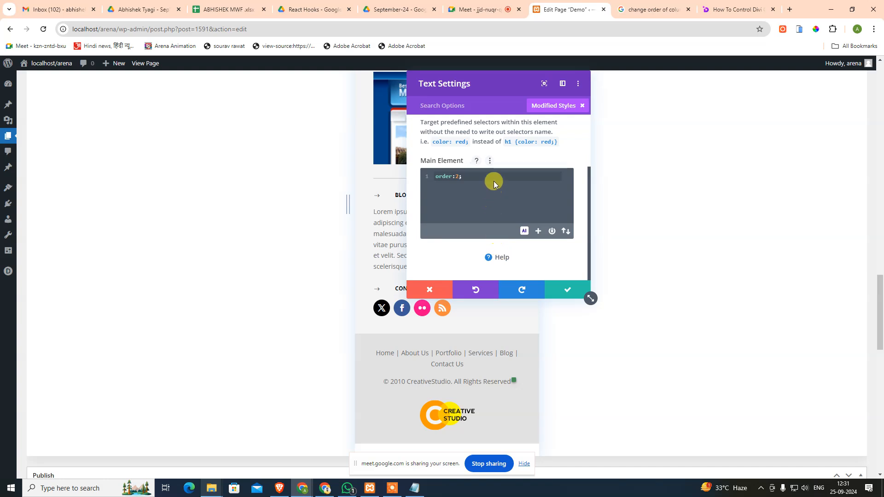
pyautogui.click(494, 178)
pyautogui.press('BackSpace')
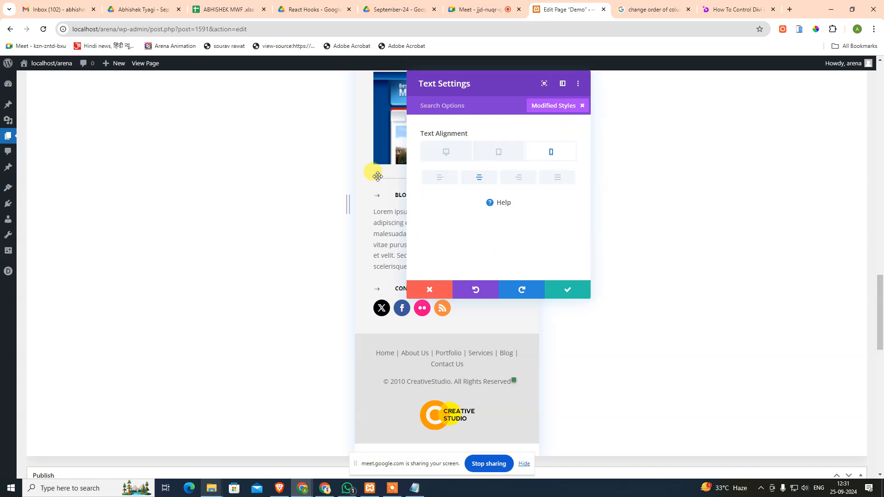
# Check the text module's text alignment for tablet and phone and save the module
pyautogui.click(505, 151)
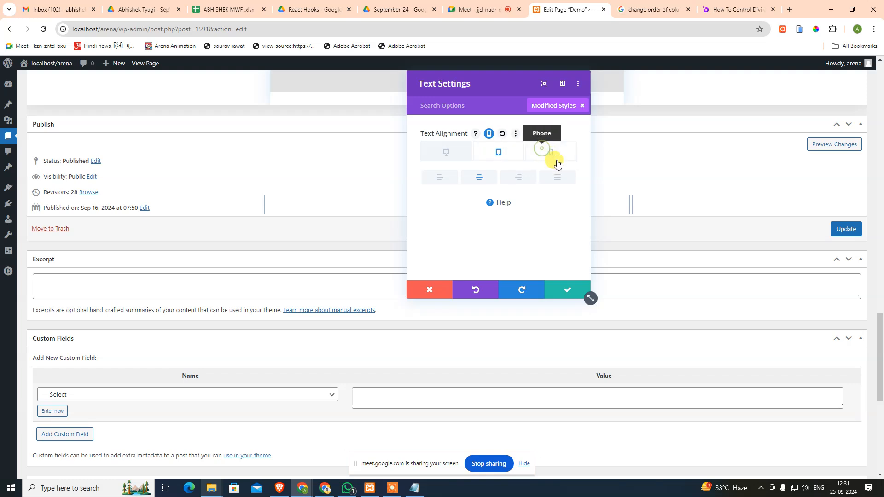
pyautogui.click(556, 157)
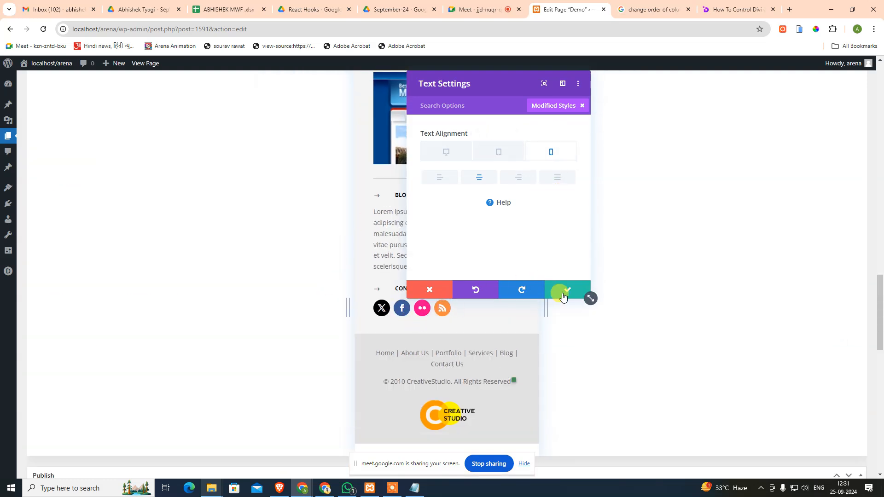
pyautogui.click(564, 295)
# Extend the footer menu and copyright module's text styles to all text modules throughout This Page
pyautogui.click(480, 354)
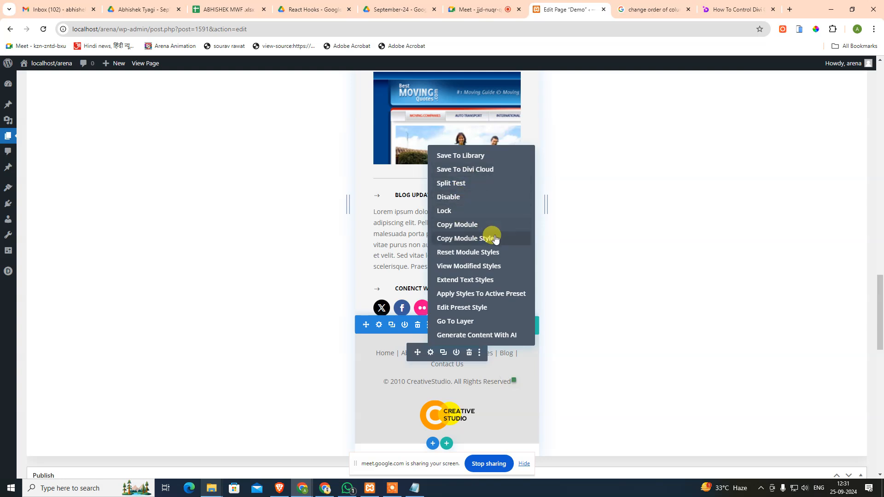
pyautogui.click(497, 286)
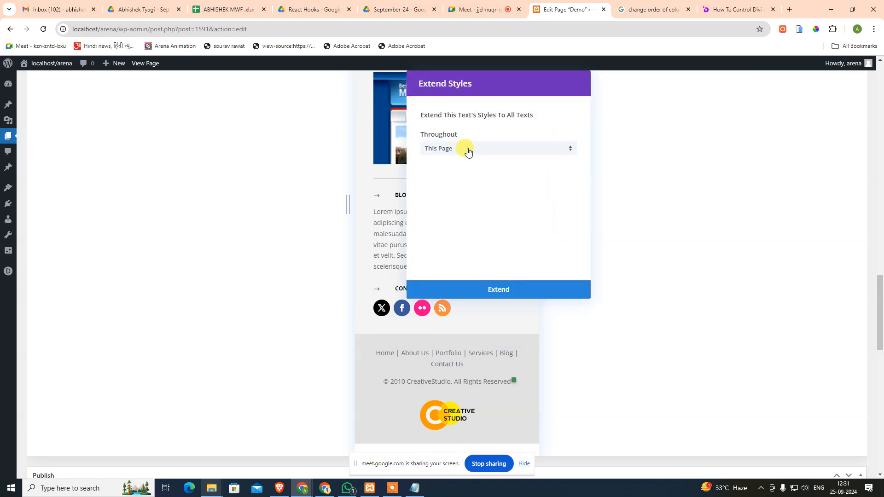
pyautogui.click(468, 151)
pyautogui.click(531, 128)
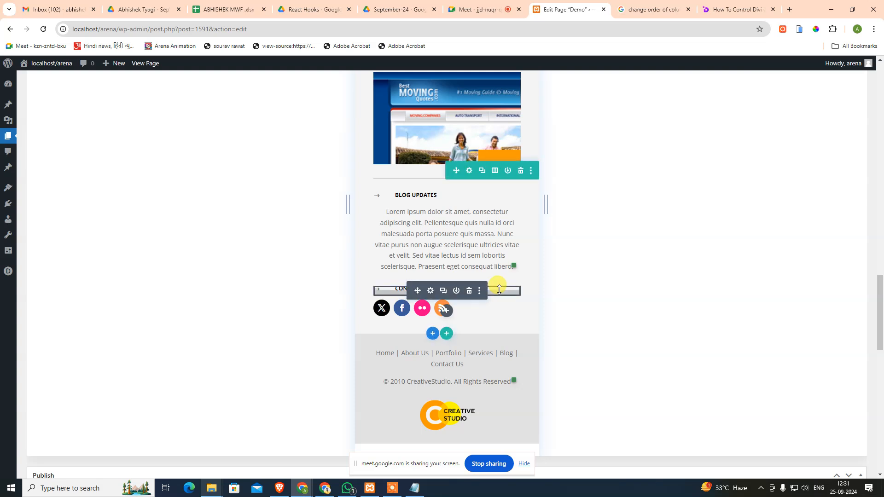
# Look through the footer logo image's module actions, Advanced and Design settings and preset options, and discard the dialog
pyautogui.moveTo(475, 353)
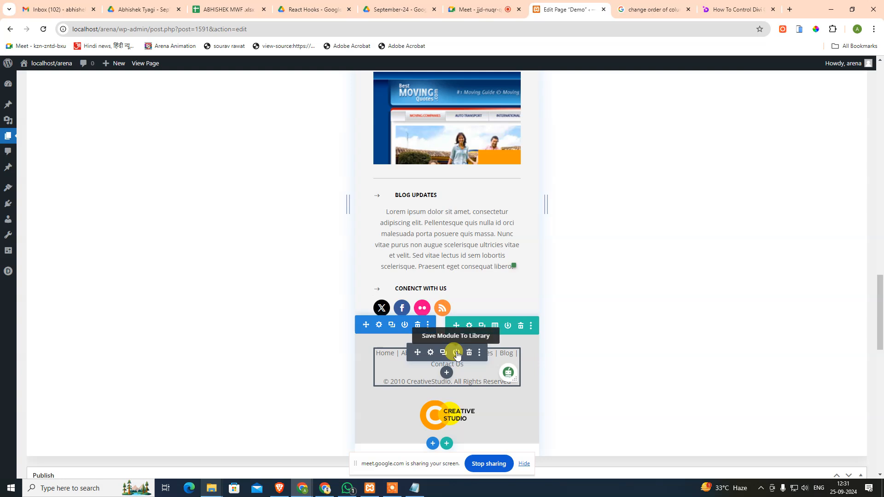
pyautogui.click(480, 354)
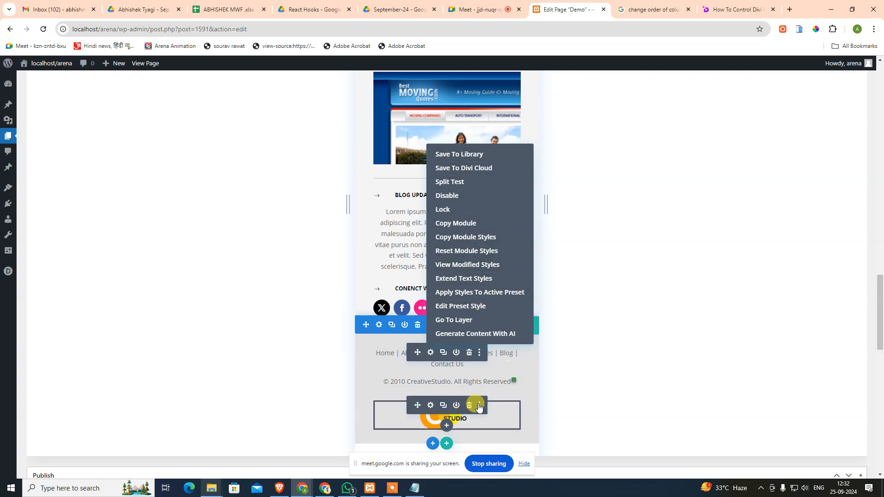
pyautogui.click(479, 406)
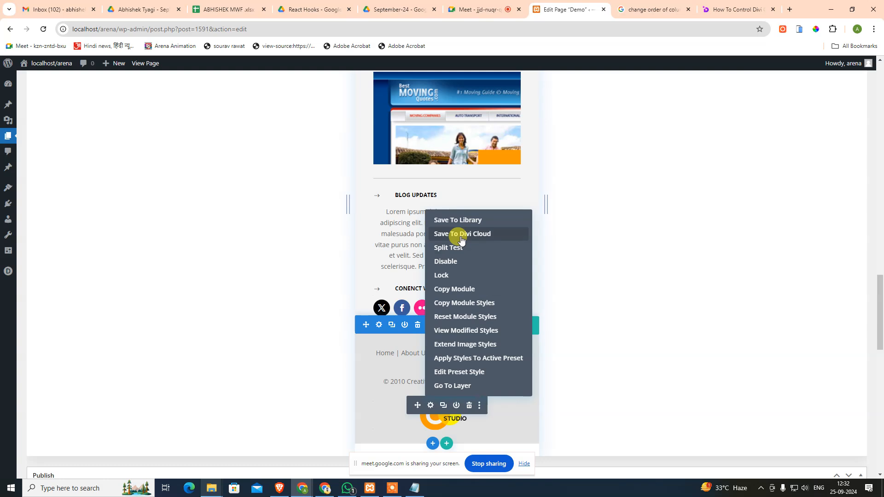
pyautogui.click(431, 406)
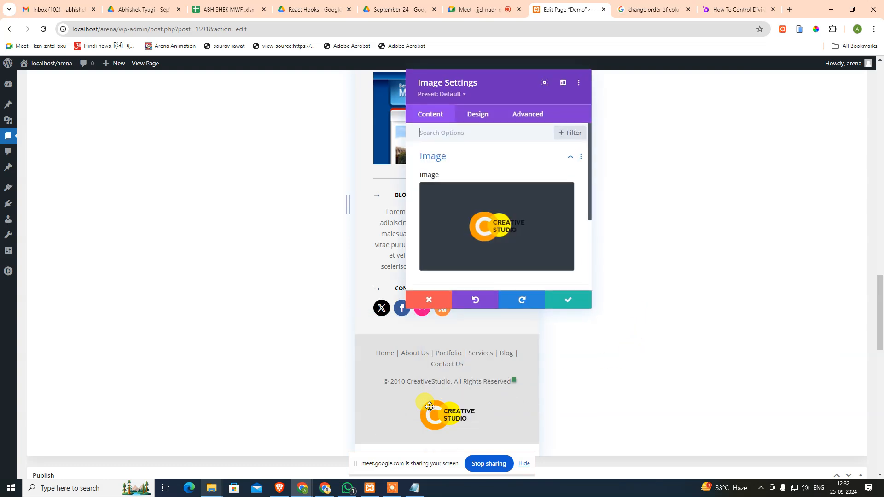
pyautogui.click(528, 116)
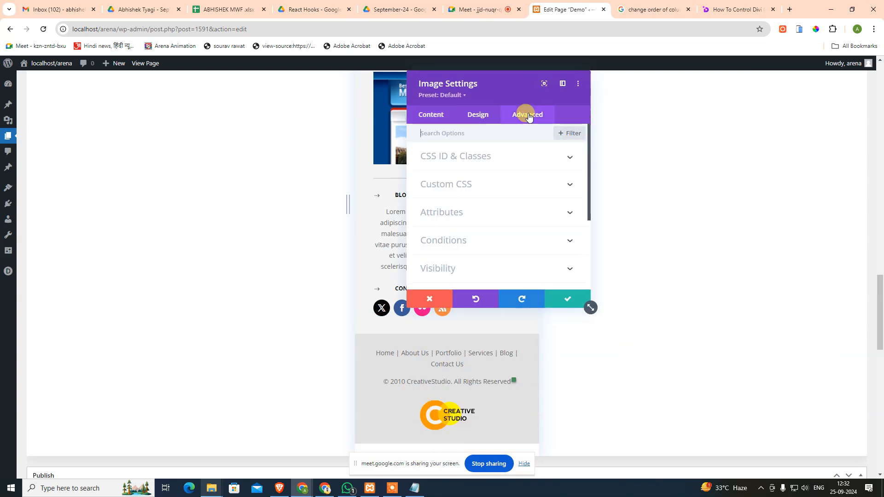
pyautogui.click(578, 83)
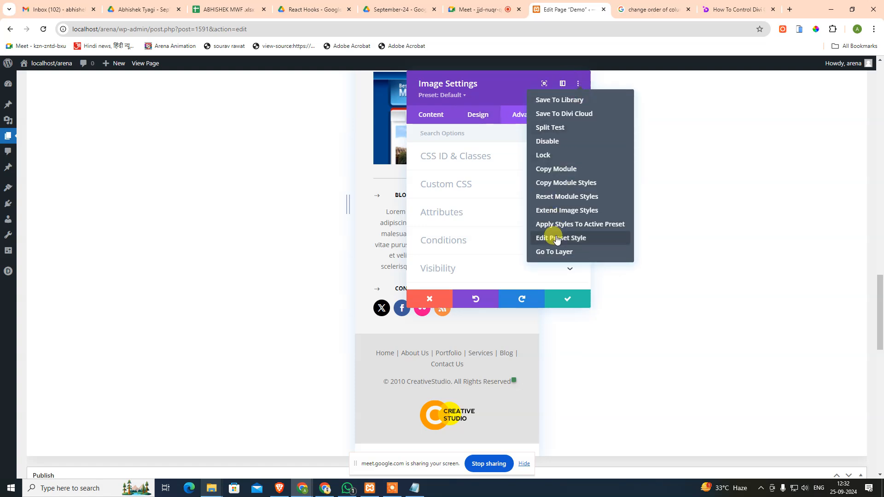
pyautogui.click(476, 113)
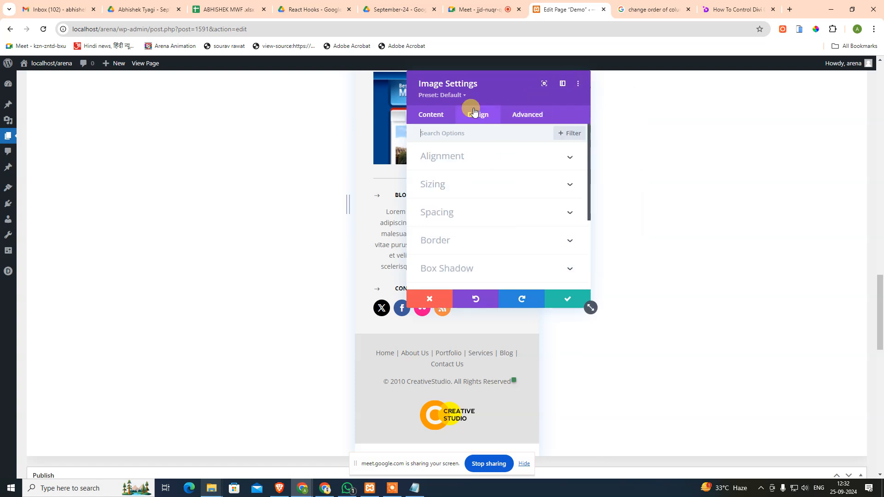
pyautogui.click(462, 97)
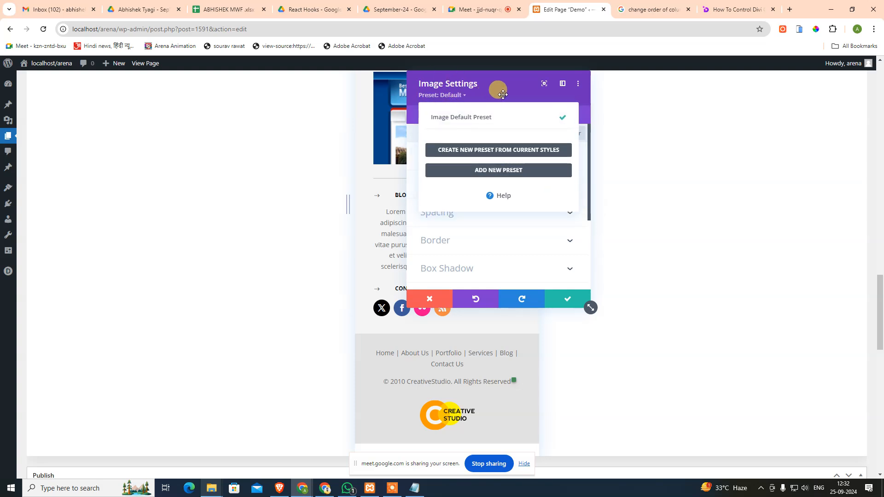
pyautogui.click(435, 303)
# Close the Divimode article and open the Elegant Themes result on adjusting Divi's column stacking order on mobile
pyautogui.click(745, 6)
pyautogui.middleClick(744, 6)
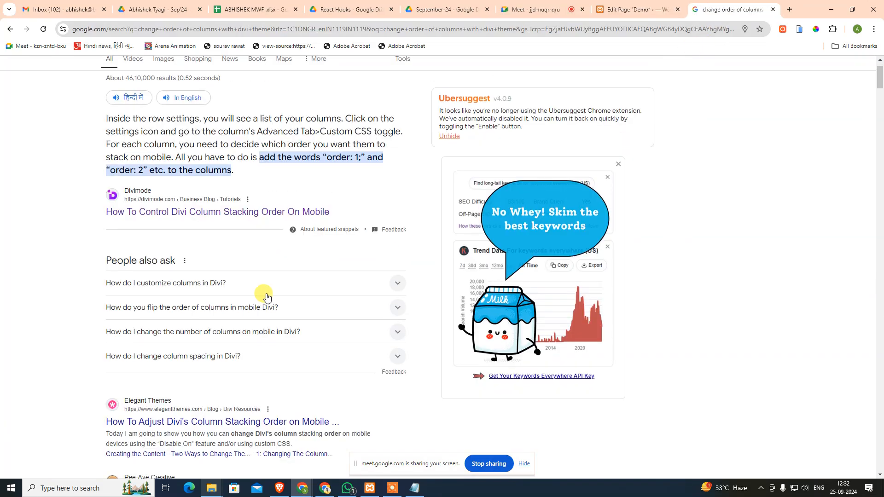
pyautogui.scroll(-2, 258, 290)
pyautogui.middleClick(183, 289)
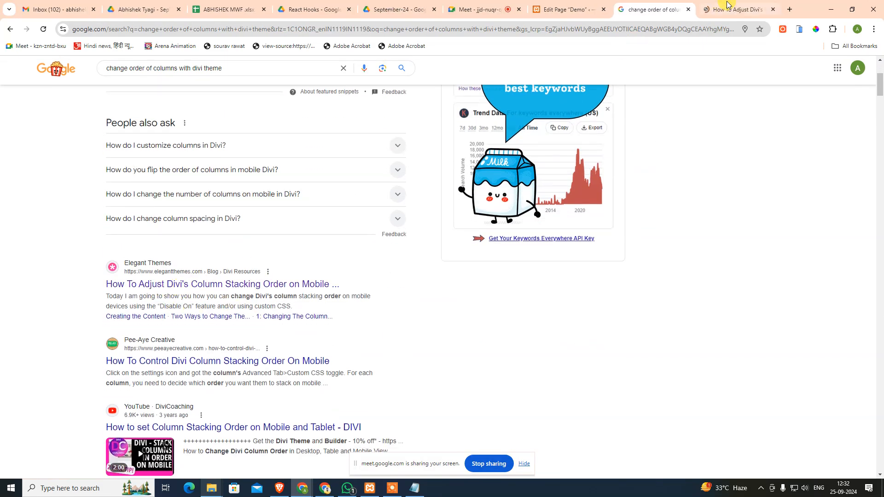
pyautogui.click(732, 9)
# Skim the column stacking article's introduction, table of contents and first content setup instructions, and dismiss the free Divi UI Kit offer
pyautogui.scroll(-2, 523, 330)
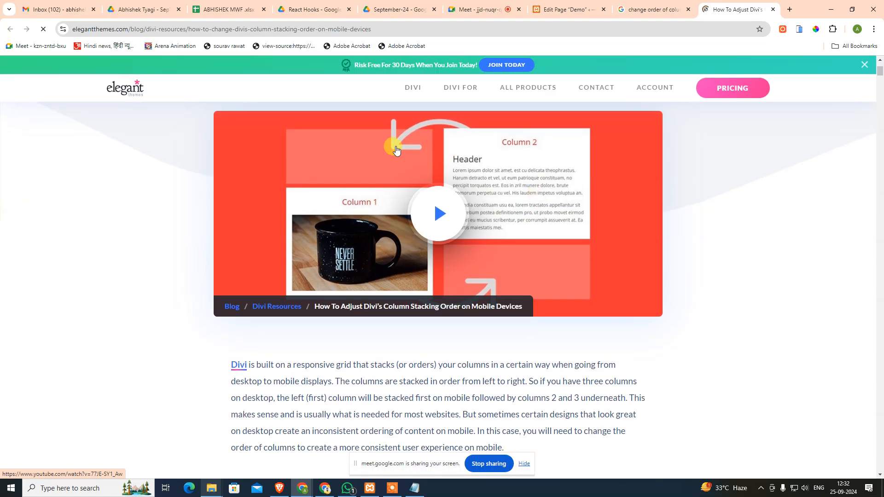
pyautogui.scroll(-15, 561, 313)
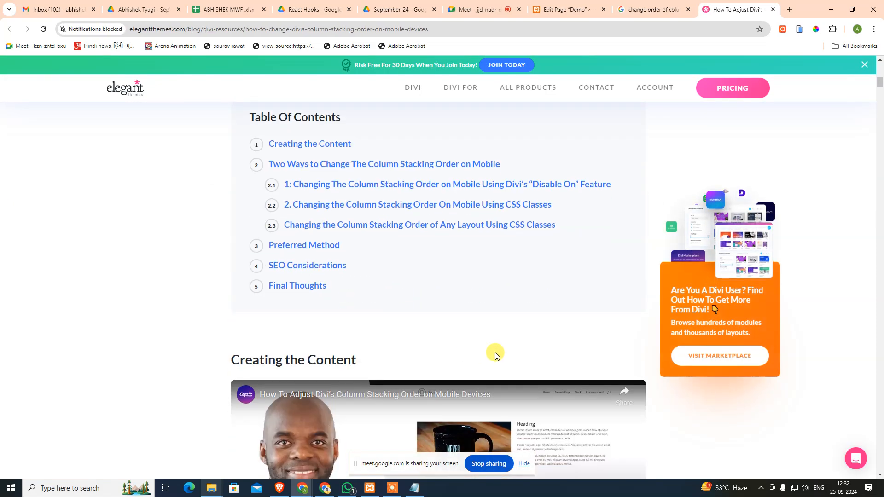
pyautogui.scroll(-14, 621, 373)
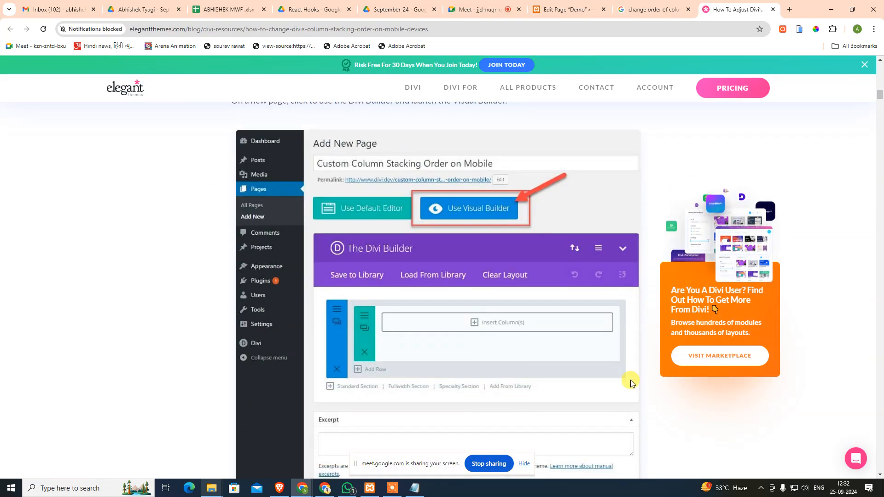
pyautogui.scroll(-9, 632, 385)
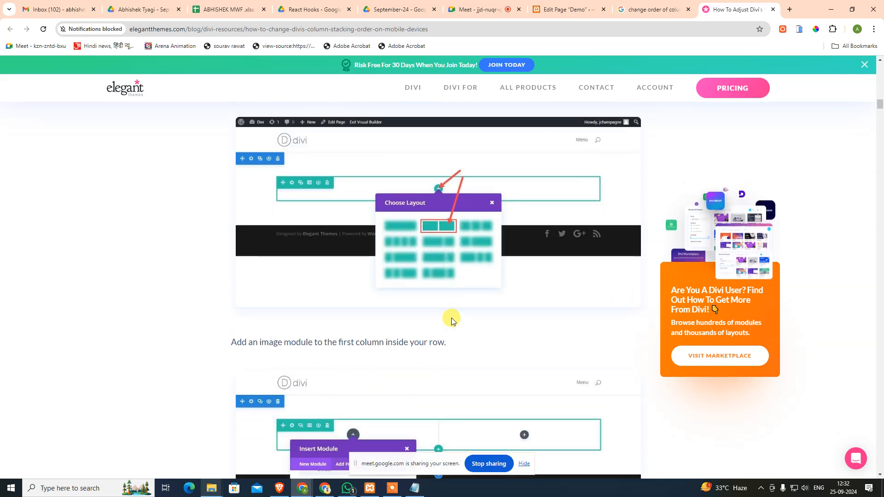
pyautogui.scroll(4, 324, 266)
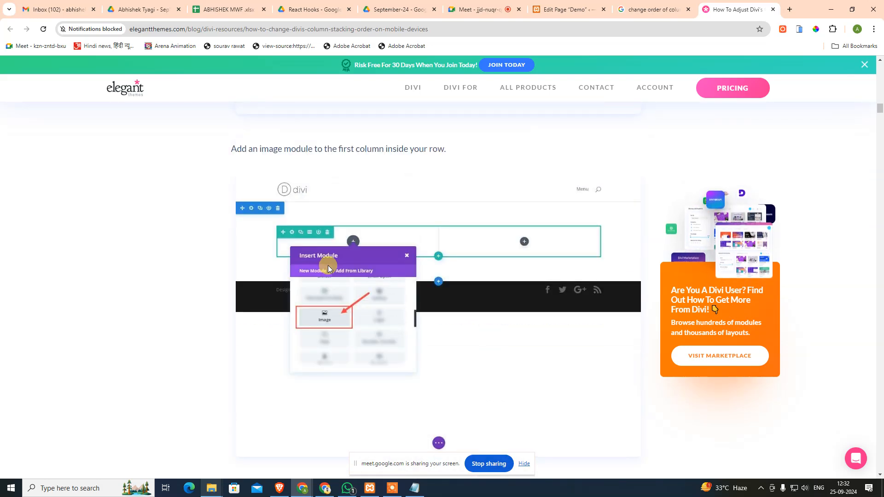
pyautogui.scroll(-9, 328, 265)
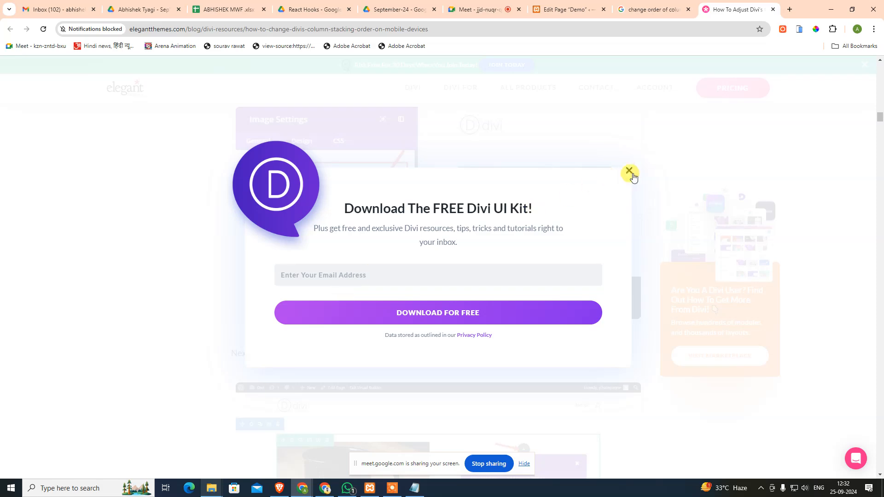
pyautogui.click(629, 171)
# Read how the article builds its alternating image and text rows and how their columns stack on mobile
pyautogui.scroll(-6, 336, 316)
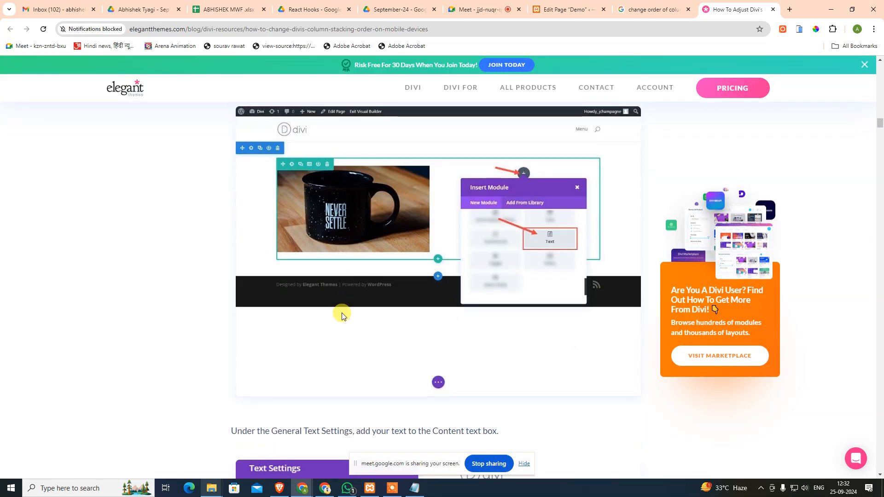
pyautogui.scroll(-4, 502, 273)
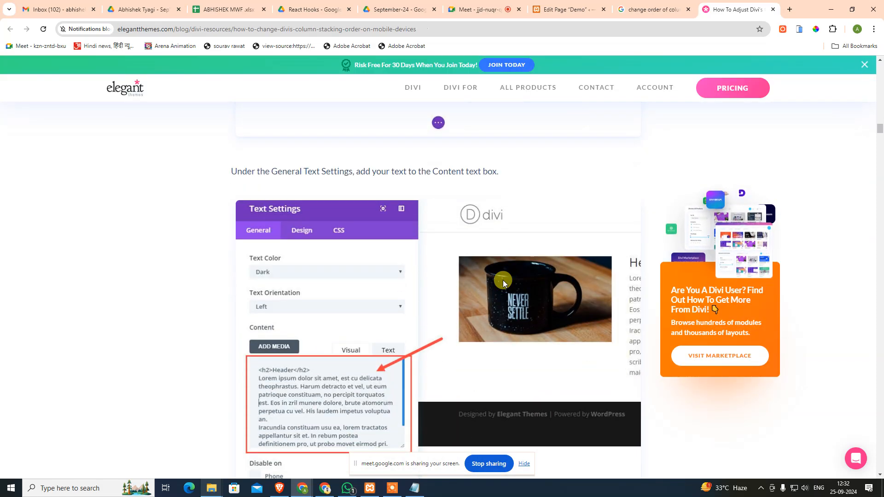
pyautogui.scroll(-3, 338, 341)
pyautogui.scroll(-10, 484, 308)
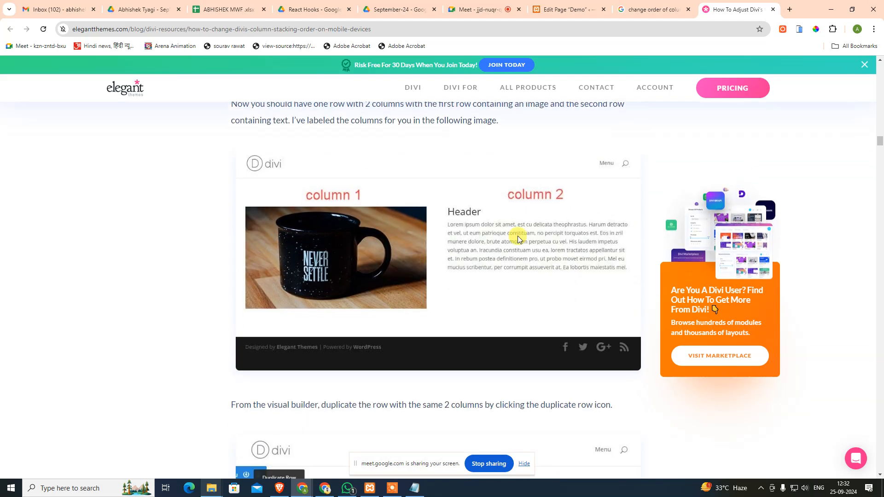
pyautogui.scroll(-6, 534, 274)
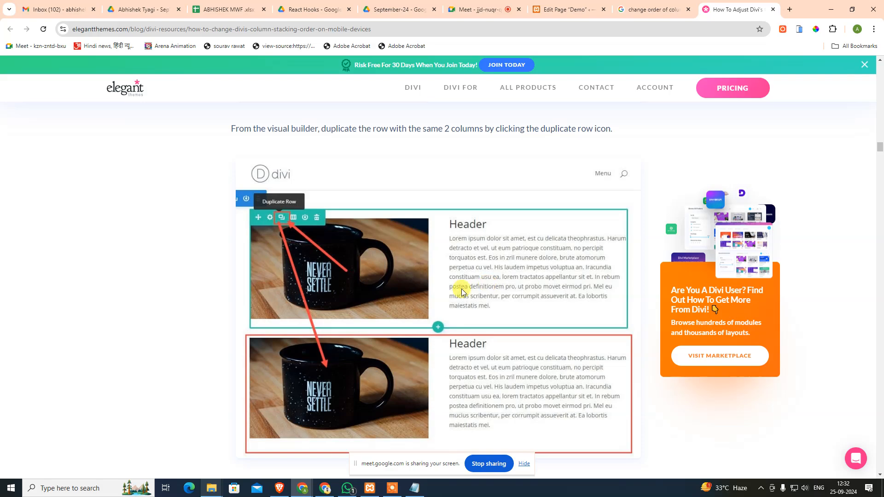
pyautogui.scroll(-7, 312, 306)
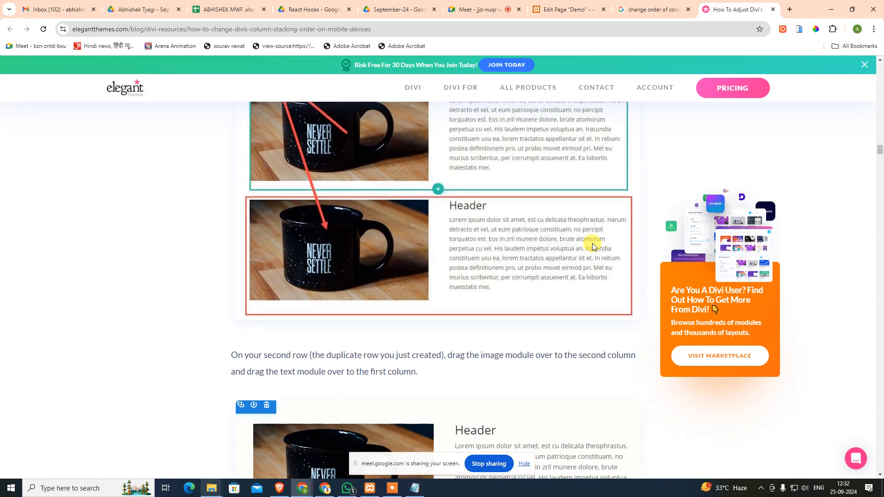
pyautogui.scroll(-3, 404, 343)
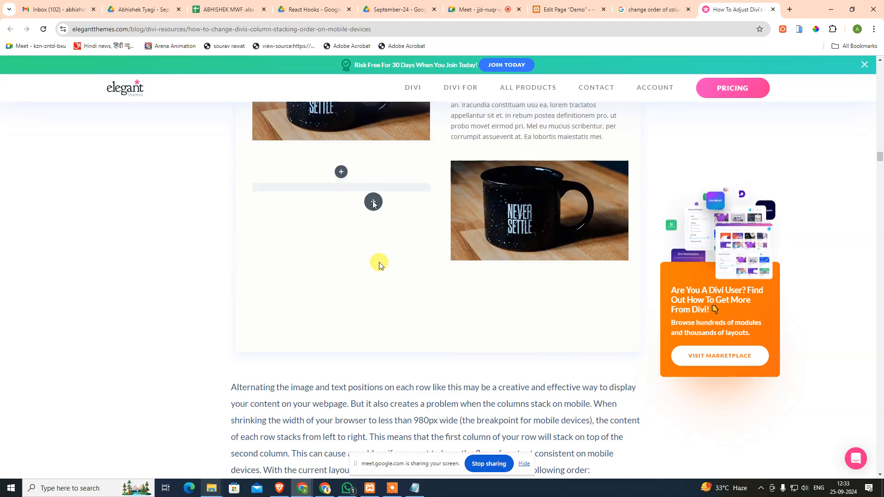
pyautogui.scroll(-7, 391, 270)
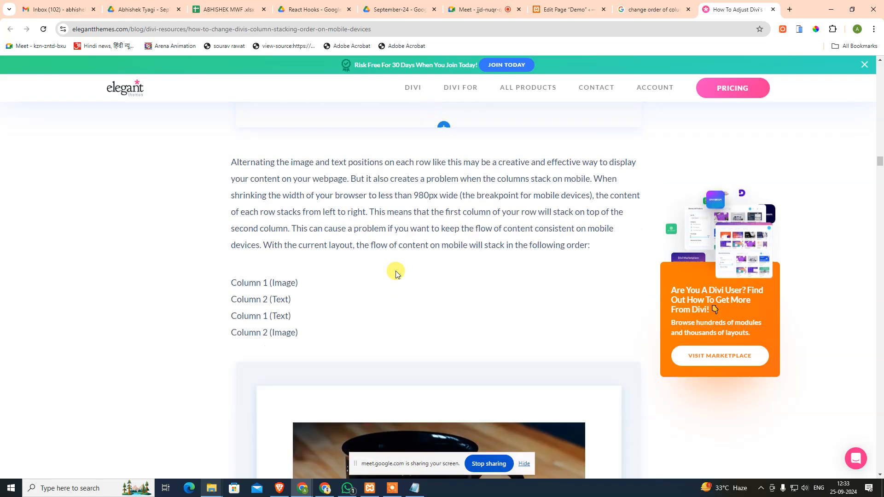
pyautogui.scroll(-5, 396, 274)
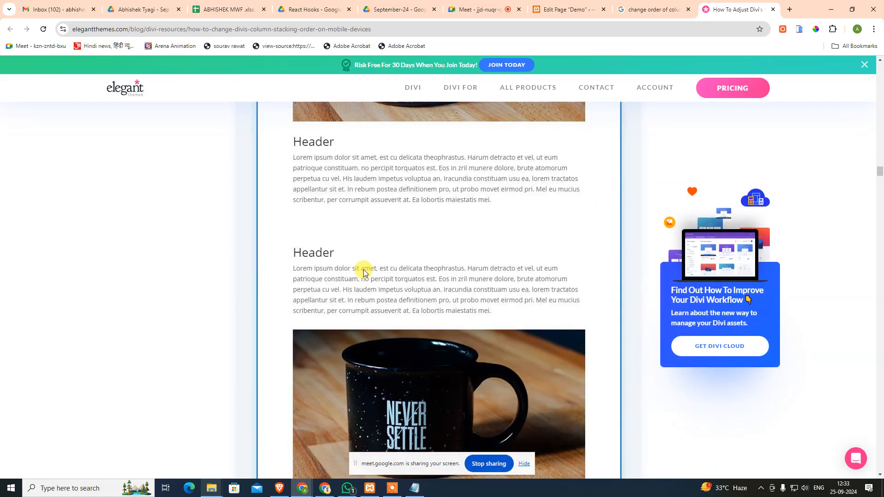
# Study the article's instructions for duplicating the second row and disabling the original on phone and tablet
pyautogui.scroll(-10, 368, 276)
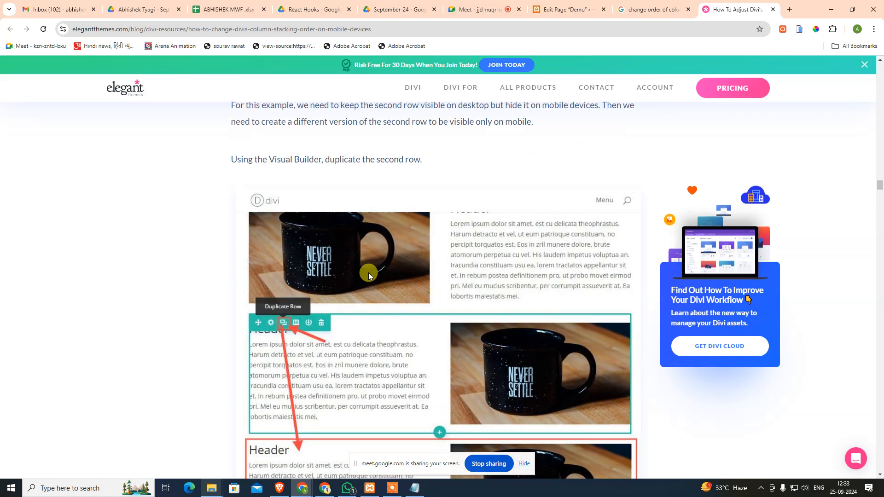
pyautogui.scroll(-2, 297, 244)
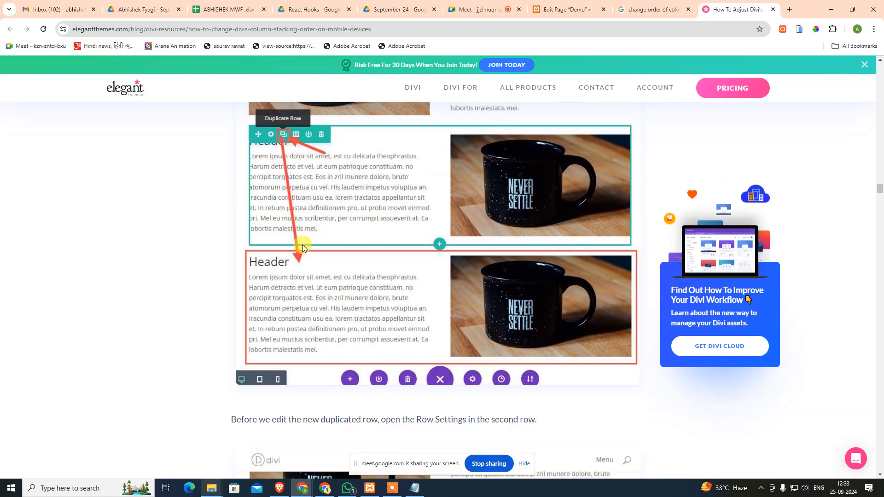
pyautogui.scroll(-1, 313, 285)
pyautogui.scroll(1, 307, 279)
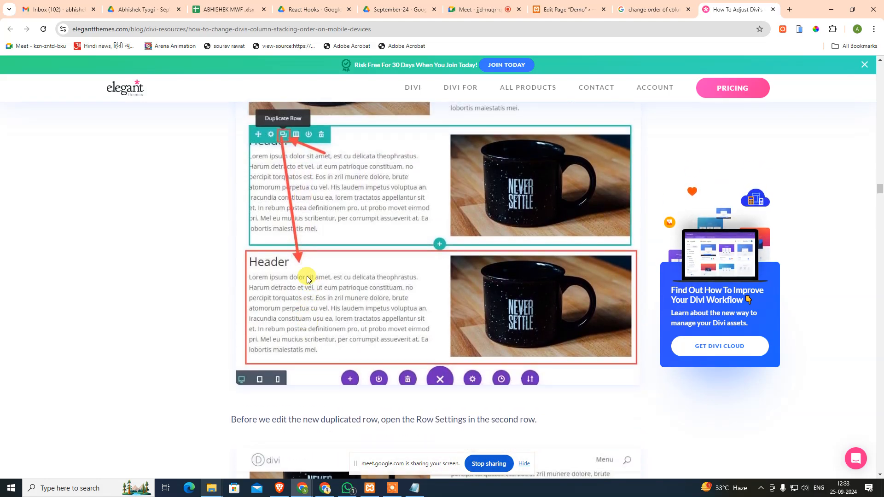
pyautogui.scroll(-7, 307, 278)
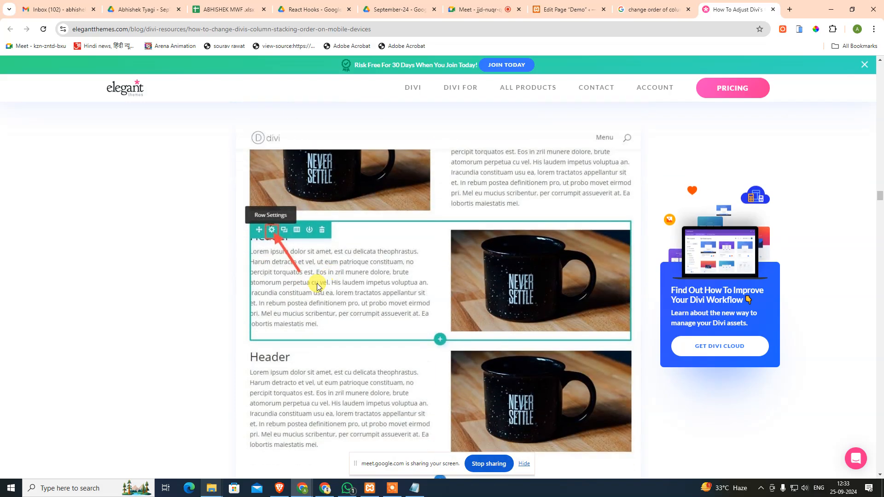
pyautogui.scroll(-5, 313, 275)
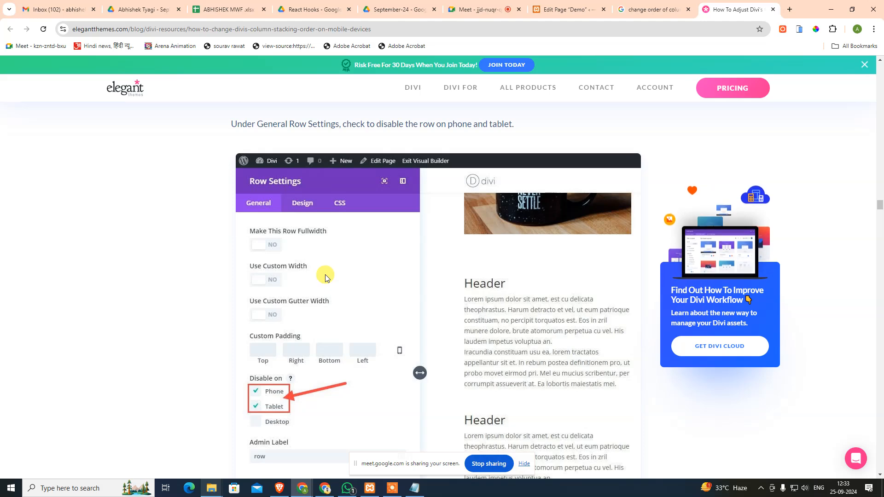
pyautogui.scroll(-3, 328, 275)
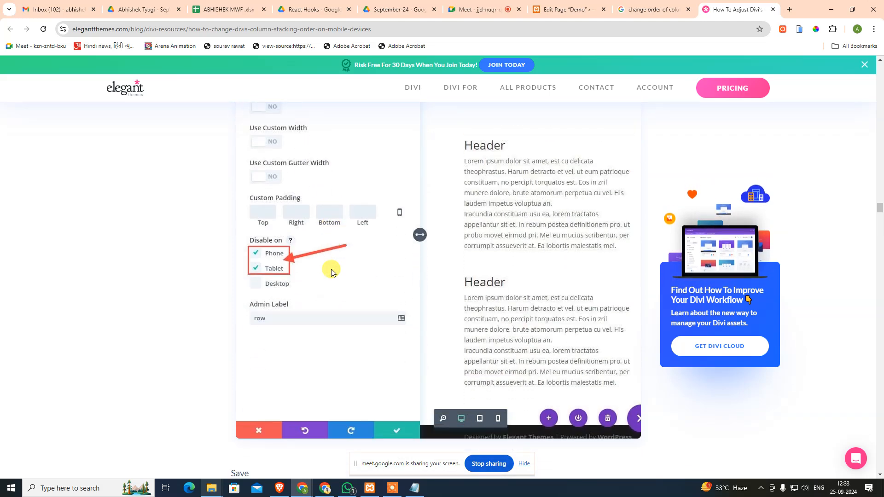
pyautogui.scroll(-2, 331, 272)
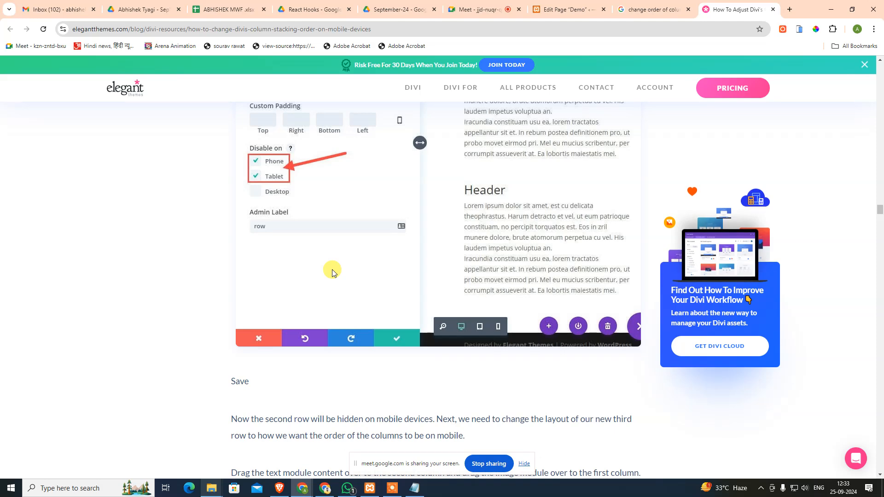
# Study the article's instructions for swapping the third row's text and image modules and disabling that row on desktop
pyautogui.scroll(-4, 320, 254)
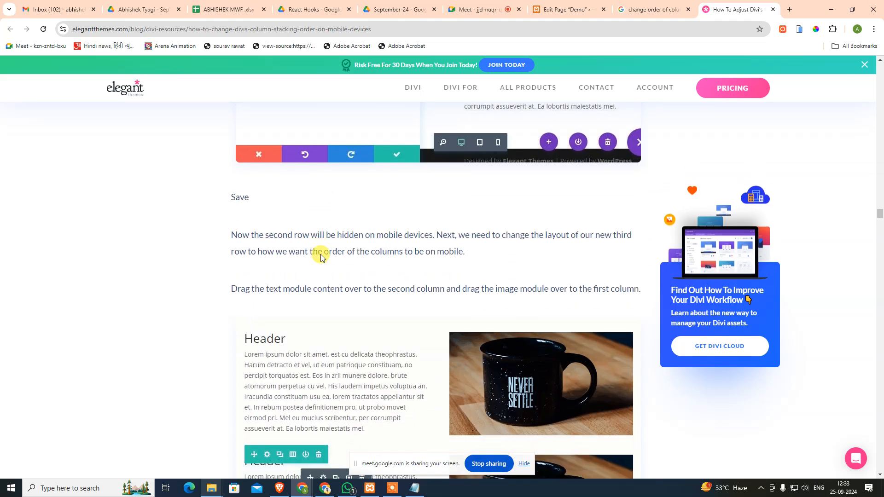
pyautogui.scroll(-3, 322, 256)
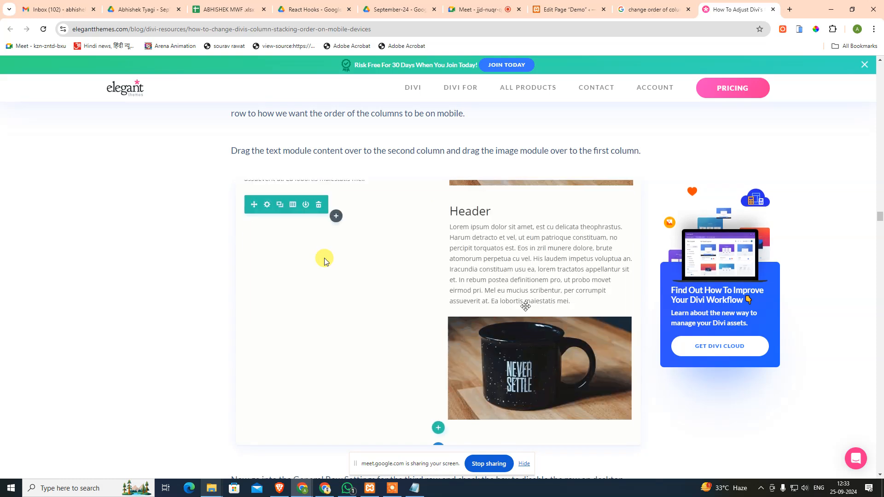
pyautogui.scroll(3, 332, 259)
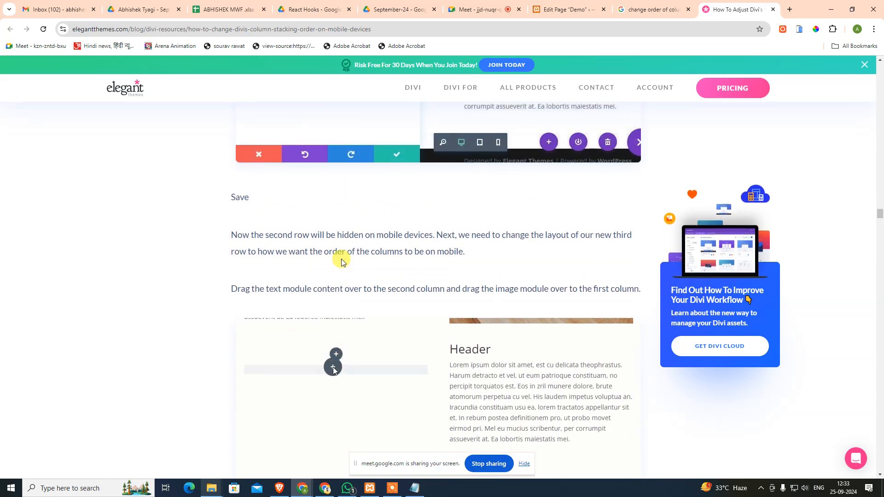
pyautogui.scroll(-1, 376, 264)
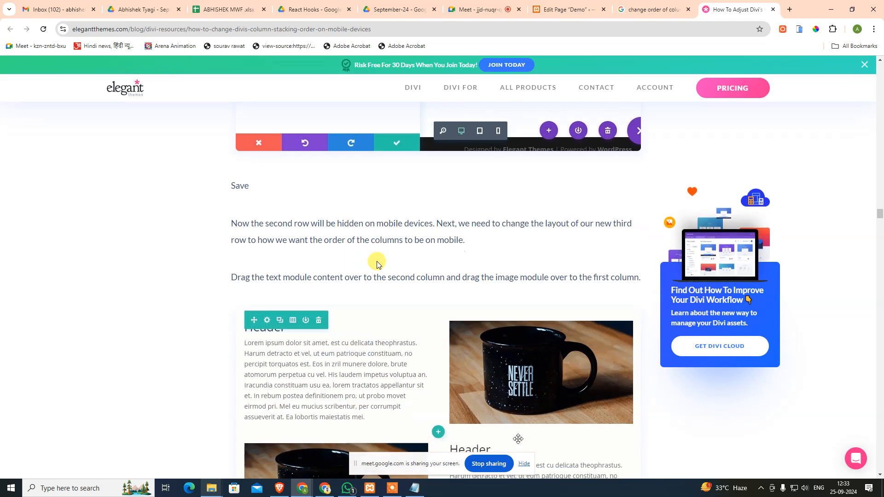
pyautogui.scroll(-4, 377, 264)
pyautogui.scroll(-3, 377, 265)
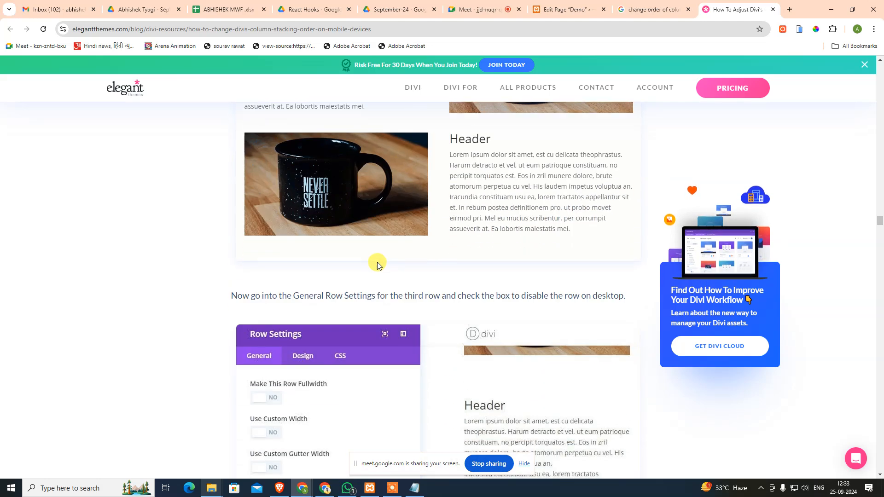
pyautogui.scroll(-5, 377, 262)
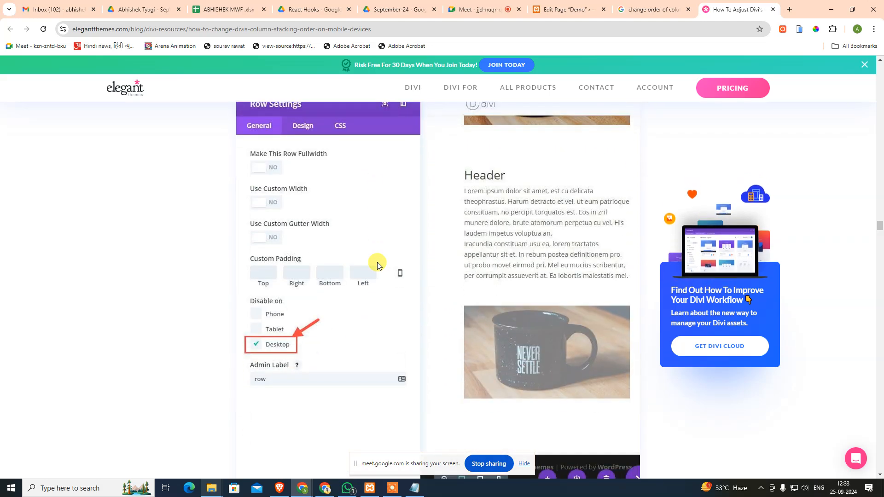
pyautogui.scroll(-2, 377, 261)
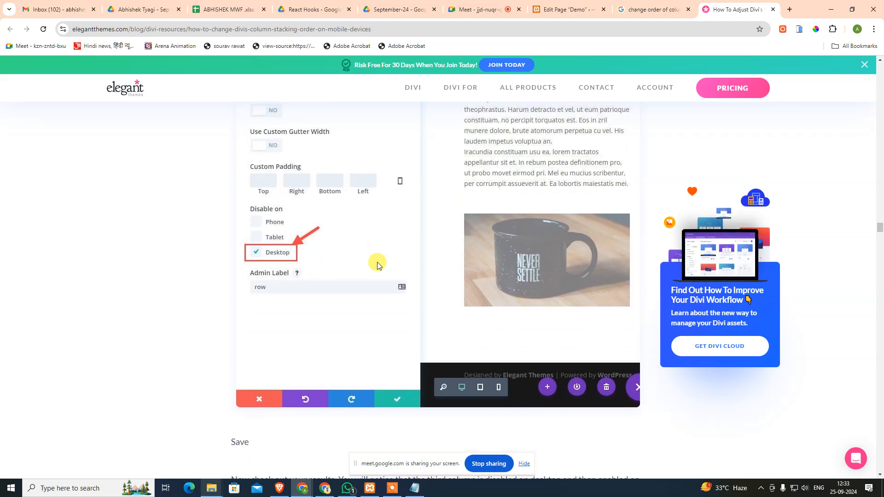
# Examine the article's animated demonstration of the Disable On method's layout on desktop and mobile
pyautogui.scroll(-7, 377, 265)
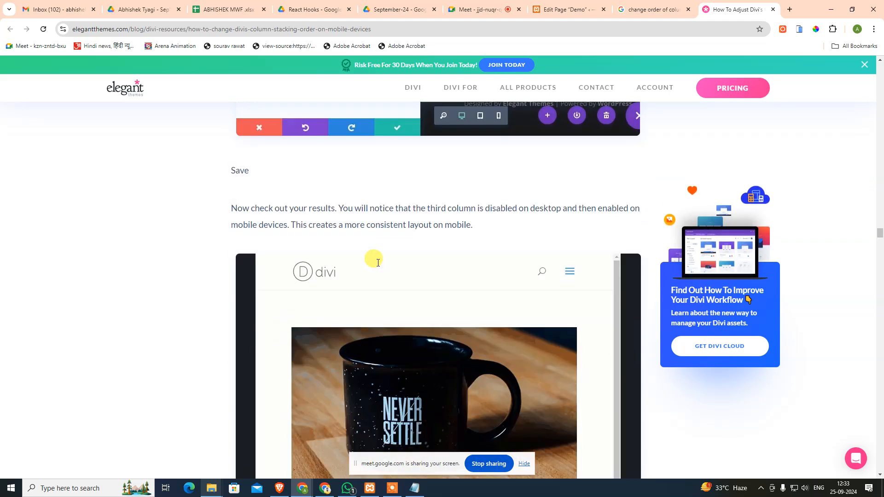
pyautogui.scroll(-5, 377, 265)
pyautogui.scroll(3, 377, 264)
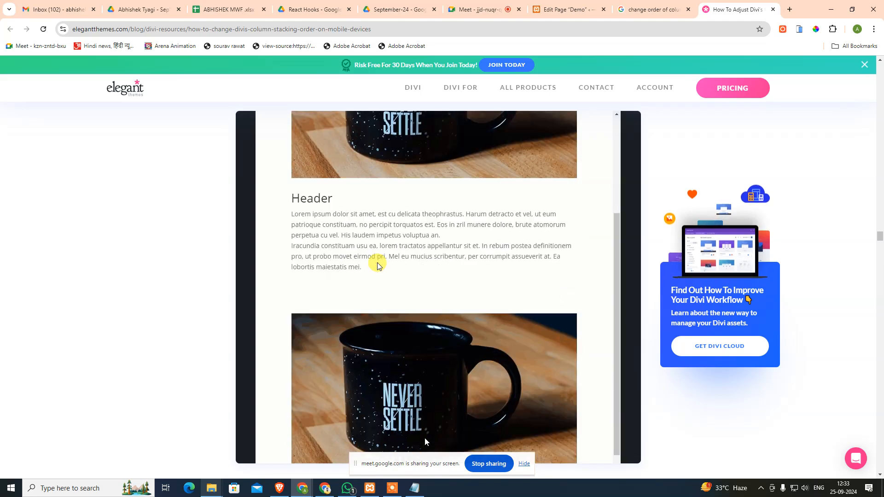
pyautogui.scroll(-3, 377, 265)
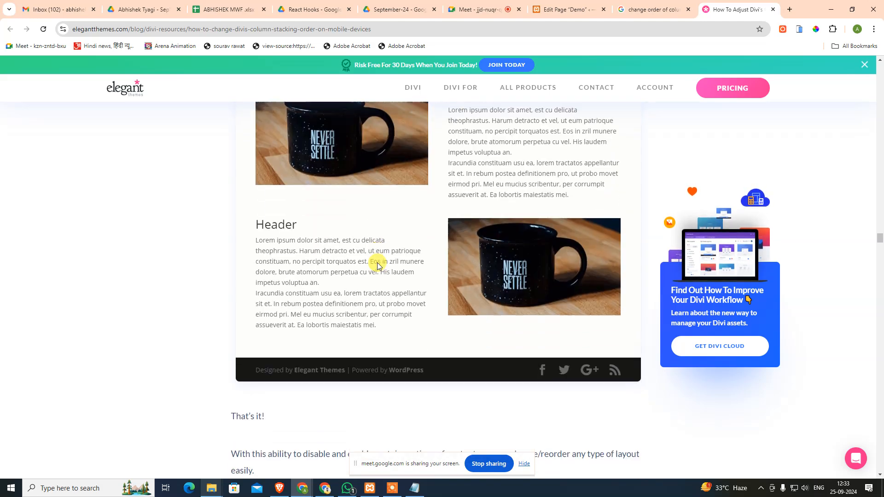
pyautogui.scroll(1, 377, 266)
pyautogui.scroll(1, 377, 265)
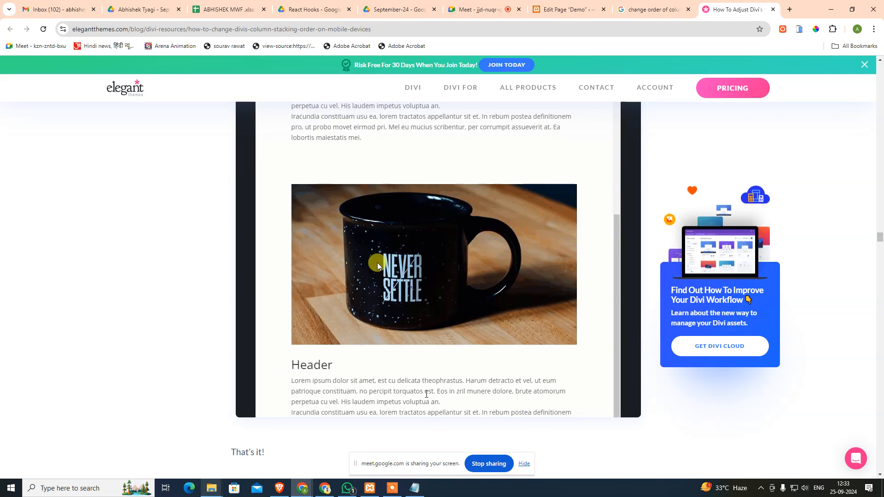
pyautogui.scroll(-7, 377, 262)
pyautogui.scroll(5, 391, 217)
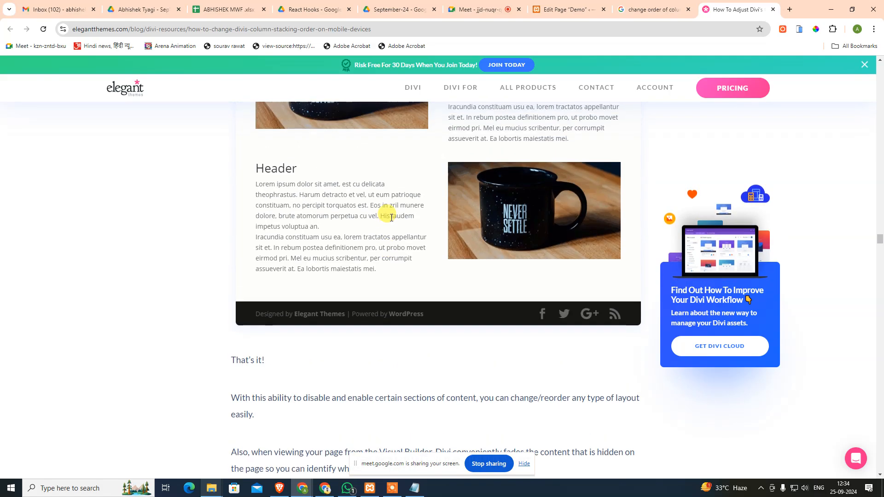
# Study the article's second method, covering the CSS classes for ordering columns on mobile and where to add the code
pyautogui.scroll(-10, 391, 217)
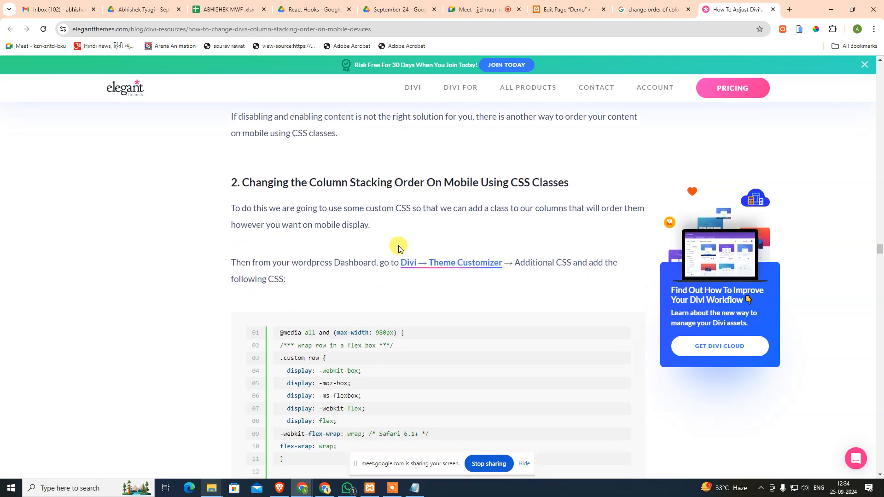
pyautogui.scroll(-4, 400, 247)
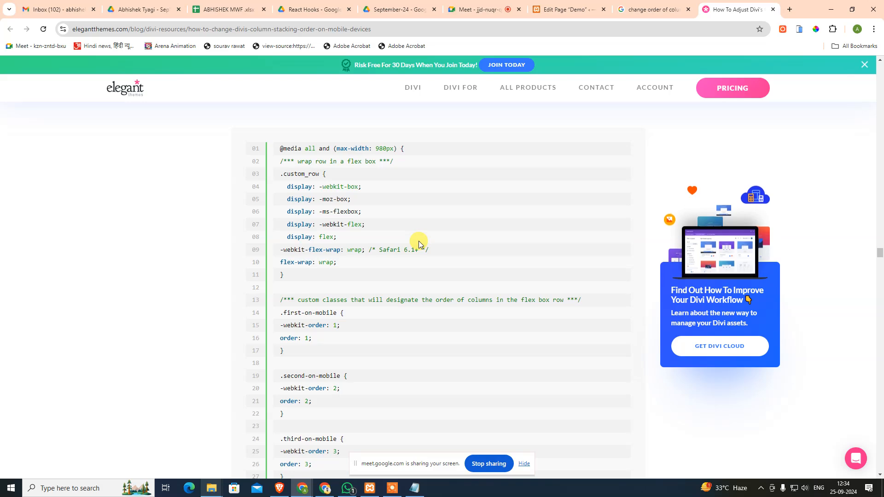
pyautogui.scroll(5, 419, 244)
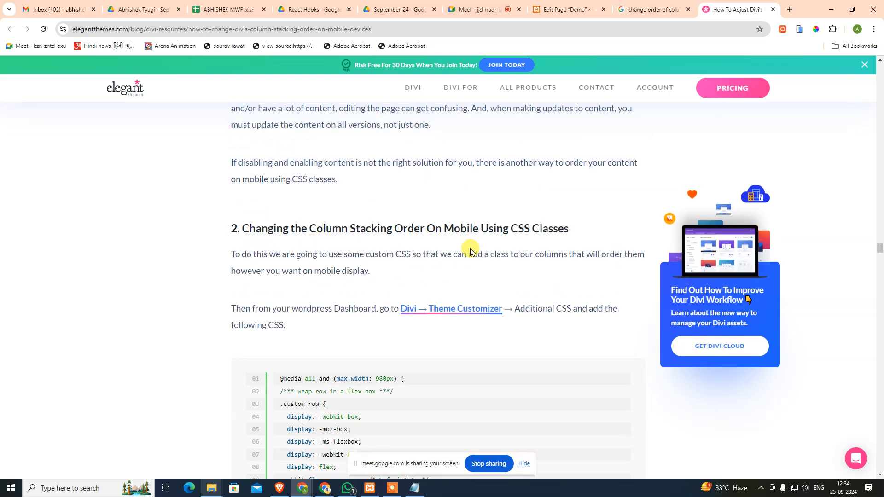
pyautogui.scroll(-12, 478, 249)
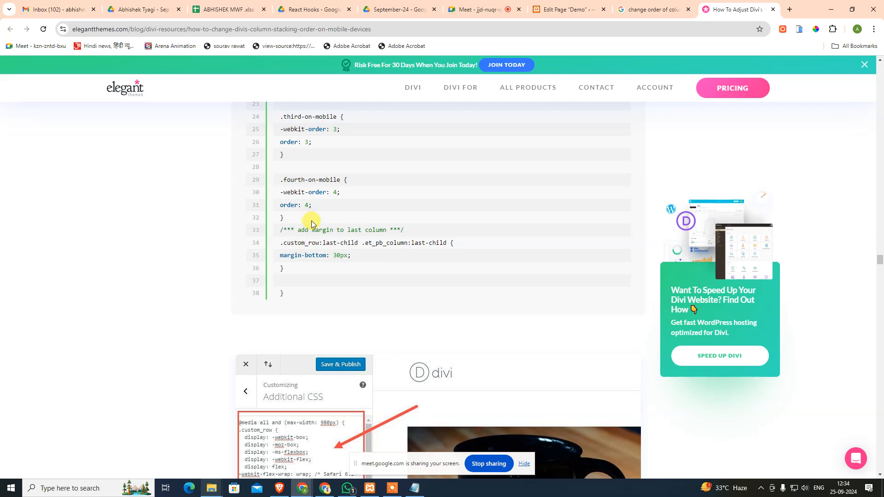
pyautogui.scroll(-3, 313, 226)
pyautogui.scroll(-8, 320, 228)
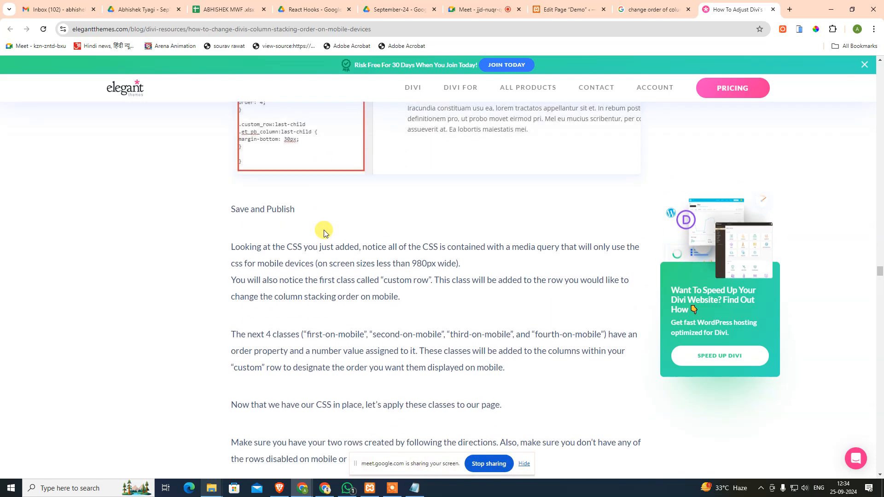
pyautogui.scroll(5, 325, 235)
pyautogui.scroll(4, 318, 237)
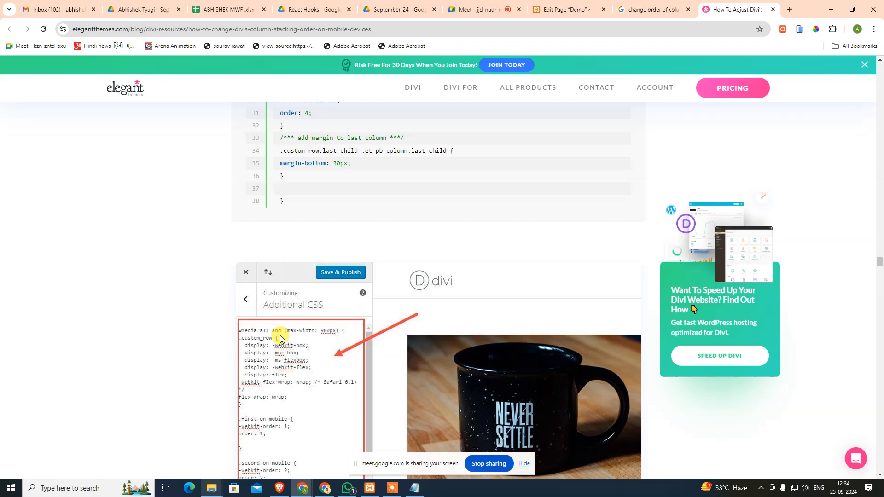
pyautogui.scroll(12, 395, 292)
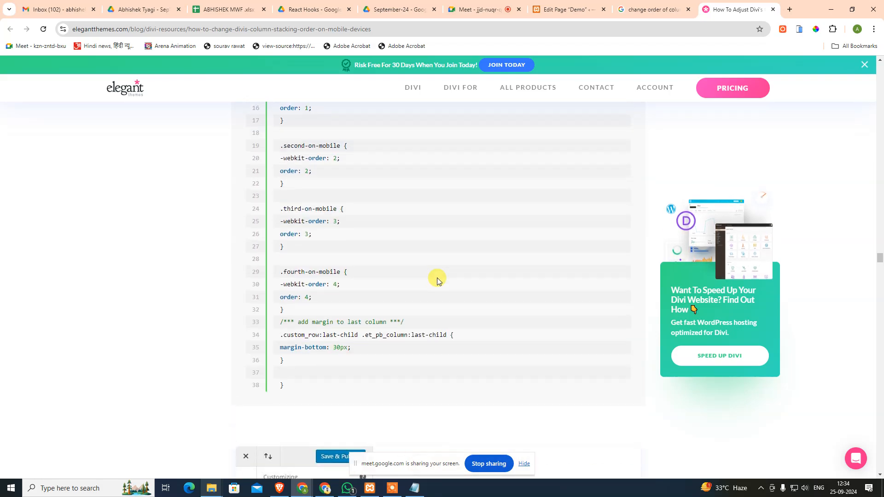
# Review the article's first method, from the Disable On introduction to the instruction for duplicating the second row
pyautogui.scroll(18, 437, 281)
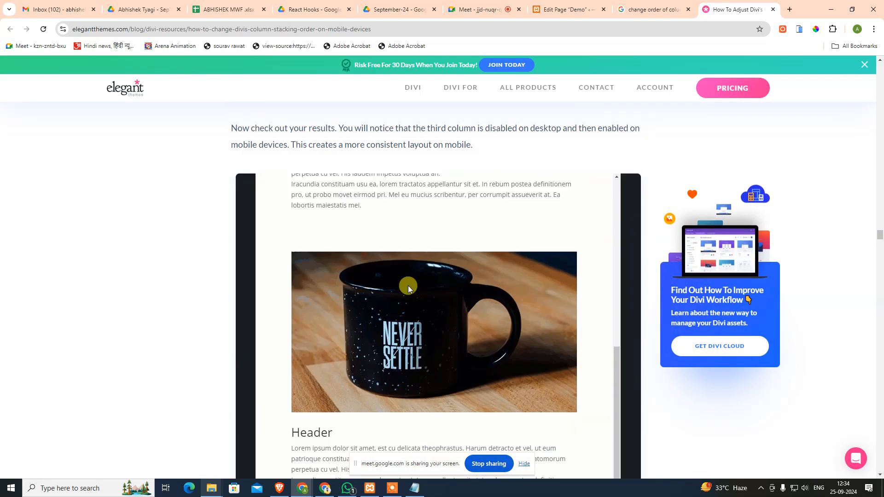
pyautogui.scroll(12, 403, 302)
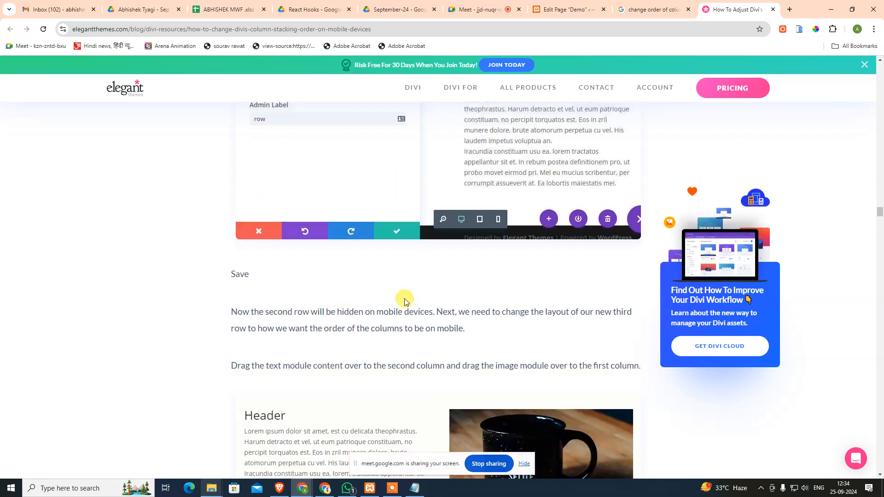
pyautogui.scroll(12, 404, 300)
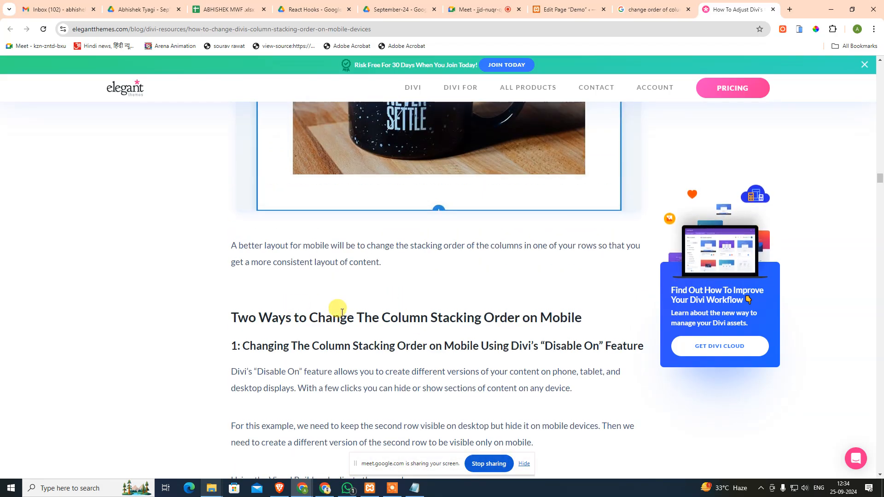
pyautogui.scroll(6, 341, 312)
pyautogui.scroll(-12, 341, 312)
pyautogui.scroll(-2, 341, 316)
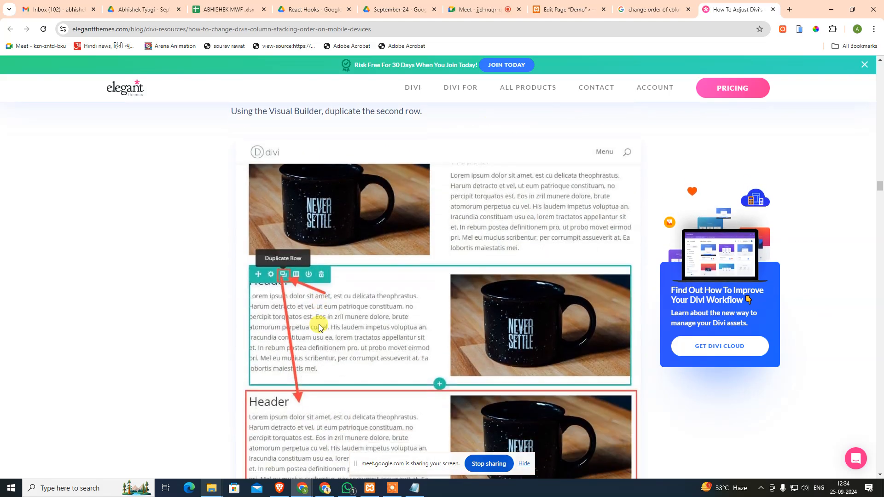
# Return to the Demo page editor, switch the Divi Builder to wireframe view and update the page
pyautogui.click(534, 5)
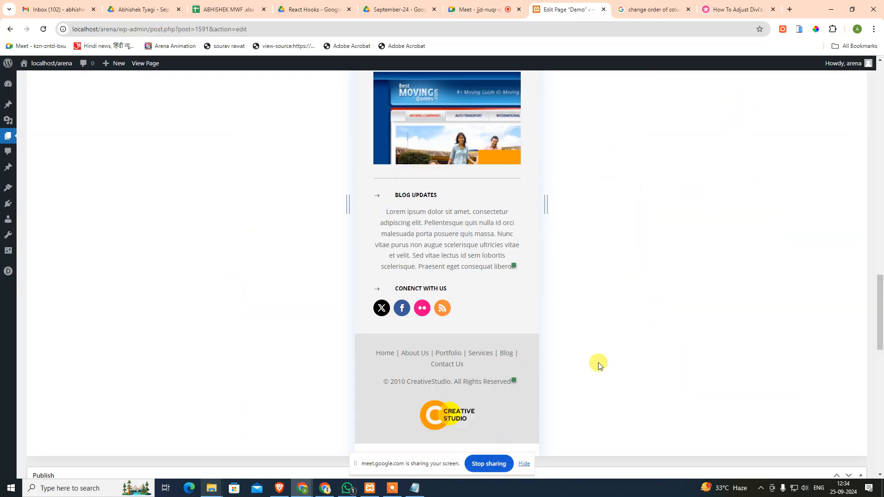
pyautogui.scroll(10, 690, 260)
pyautogui.scroll(10, 691, 266)
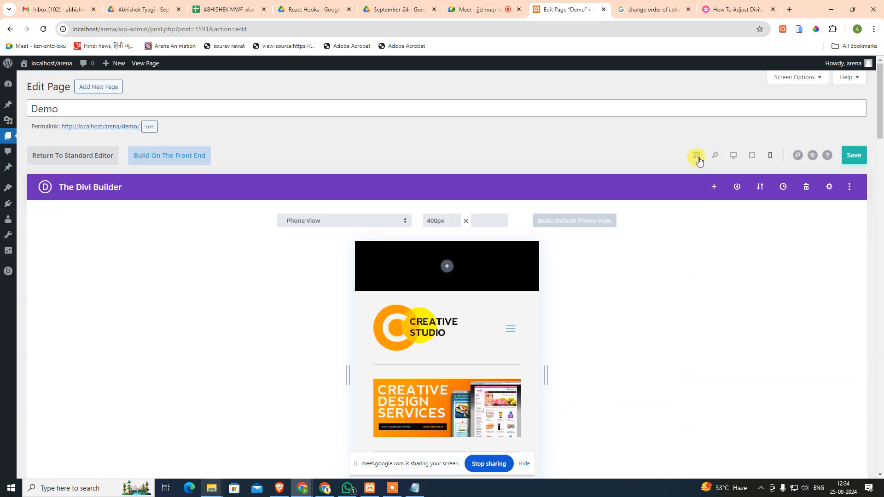
pyautogui.click(698, 158)
pyautogui.scroll(-1, 783, 290)
pyautogui.click(847, 267)
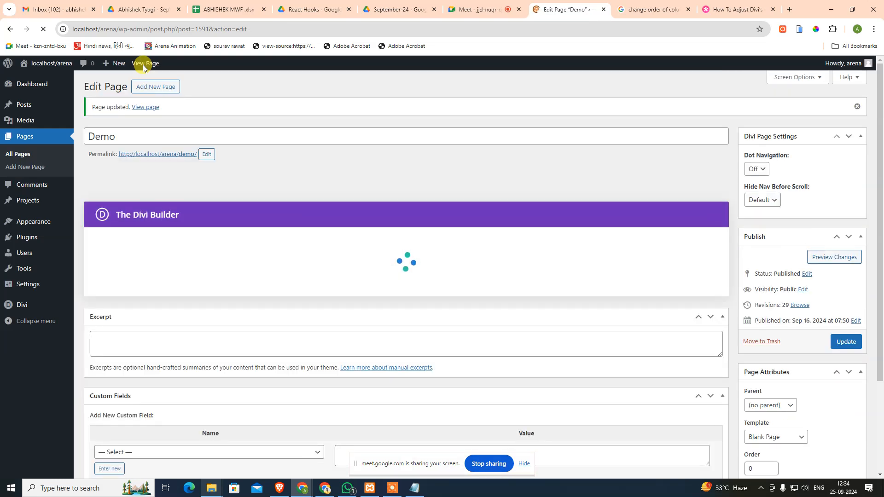
# Open the published Demo page in the Visual Builder and move the Divi article's tab into a separate window
pyautogui.middleClick(155, 64)
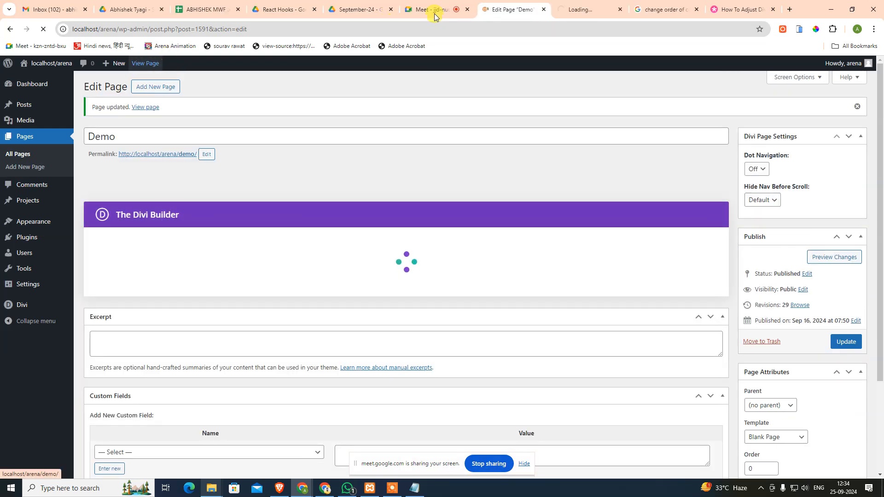
pyautogui.click(578, 5)
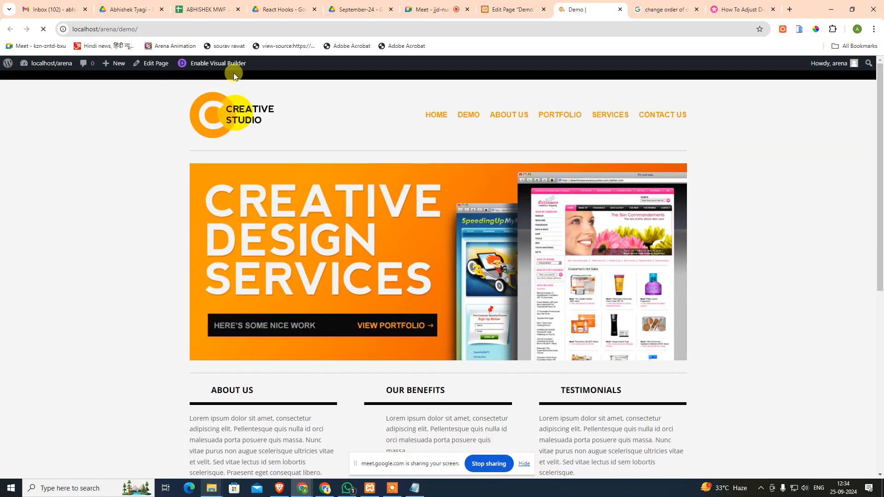
pyautogui.click(200, 64)
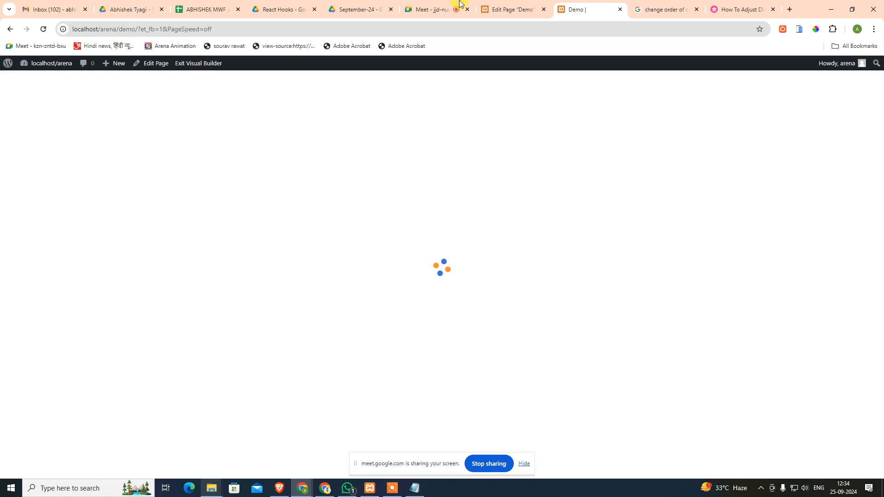
pyautogui.moveTo(734, 9); pyautogui.dragTo(883, 13)
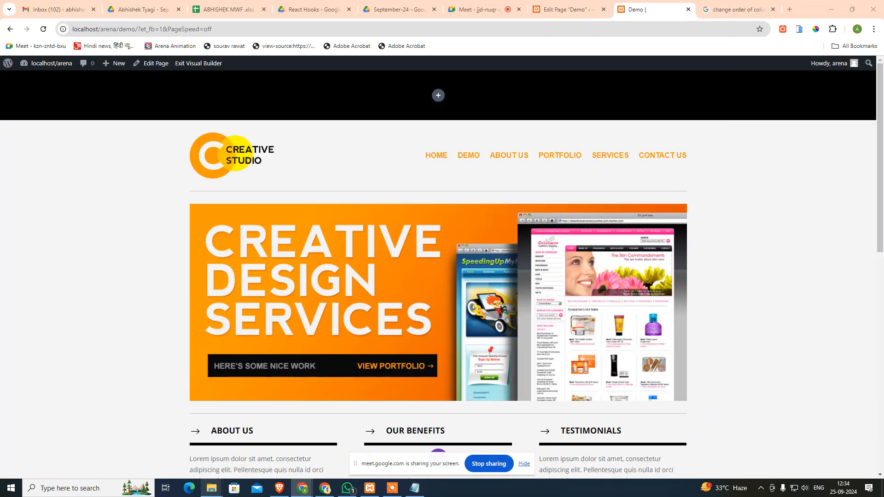
# Go to the Demo page's footer, hide the screen-sharing notice and expand the Visual Builder's page controls
pyautogui.scroll(-10, 511, 292)
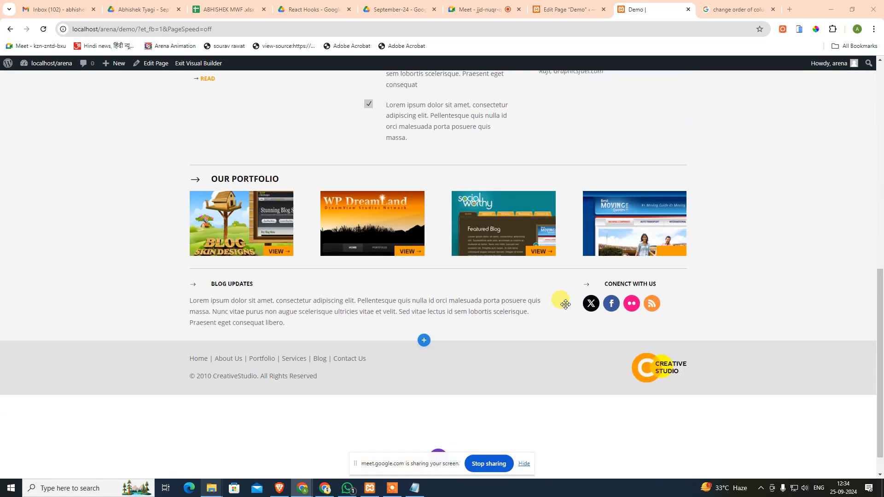
pyautogui.scroll(3, 431, 331)
pyautogui.scroll(-3, 438, 409)
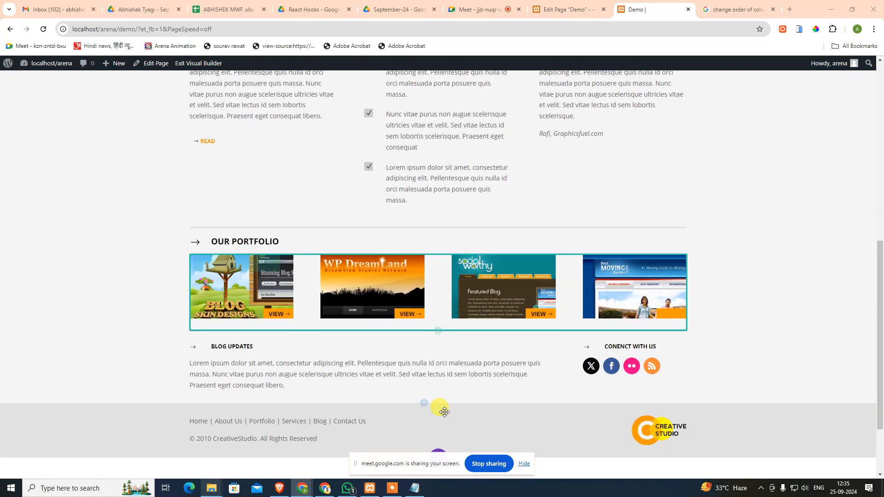
pyautogui.click(524, 464)
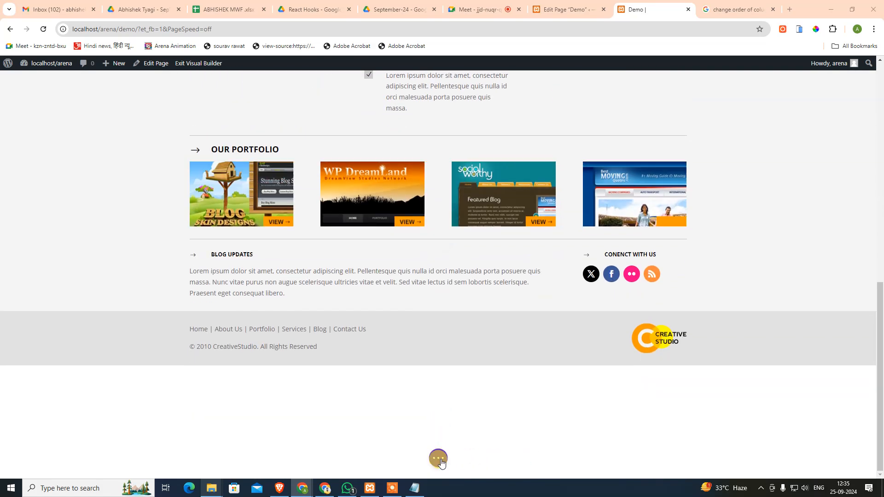
pyautogui.click(438, 458)
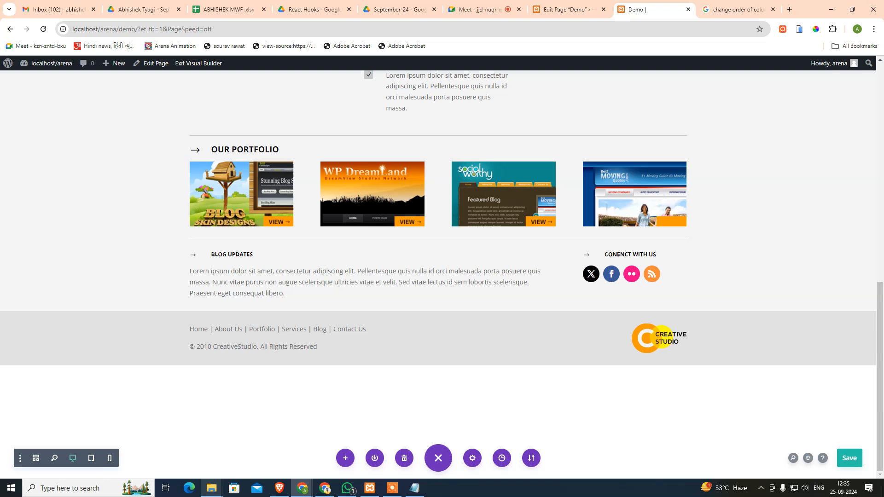
# Open the settings of the footer row with the menu links and logo, and look through its option groups
pyautogui.moveTo(264, 318)
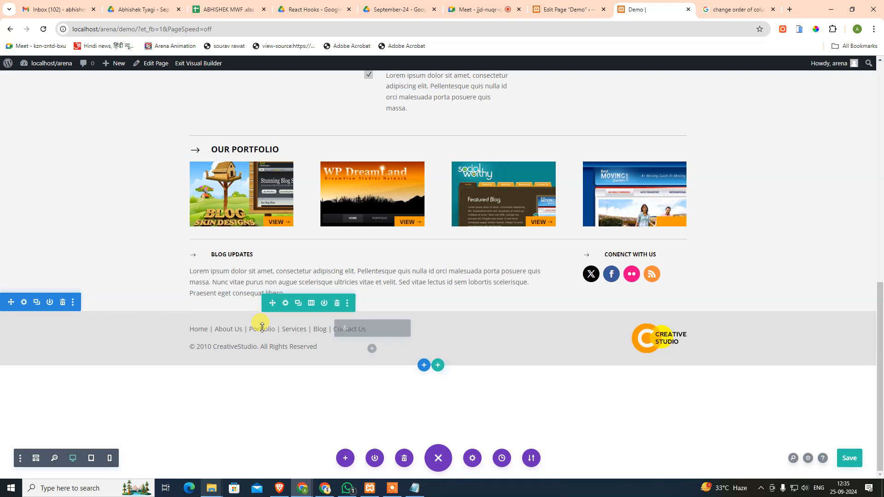
pyautogui.click(286, 305)
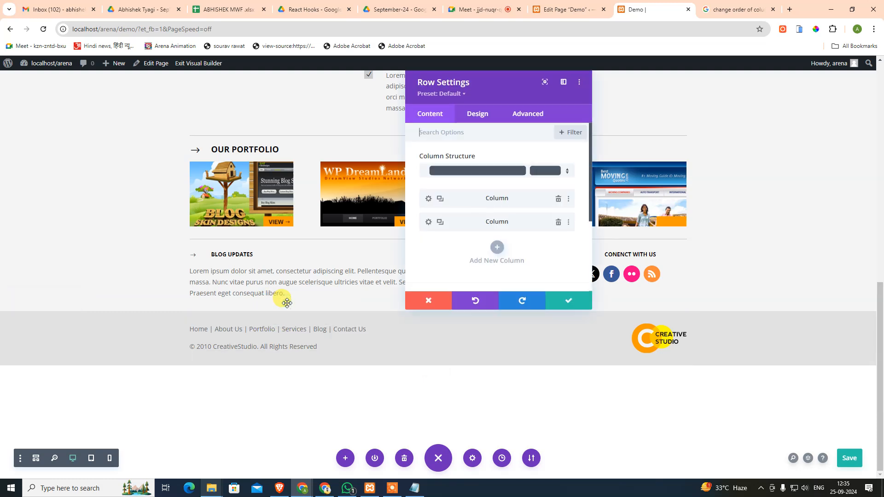
pyautogui.click(483, 113)
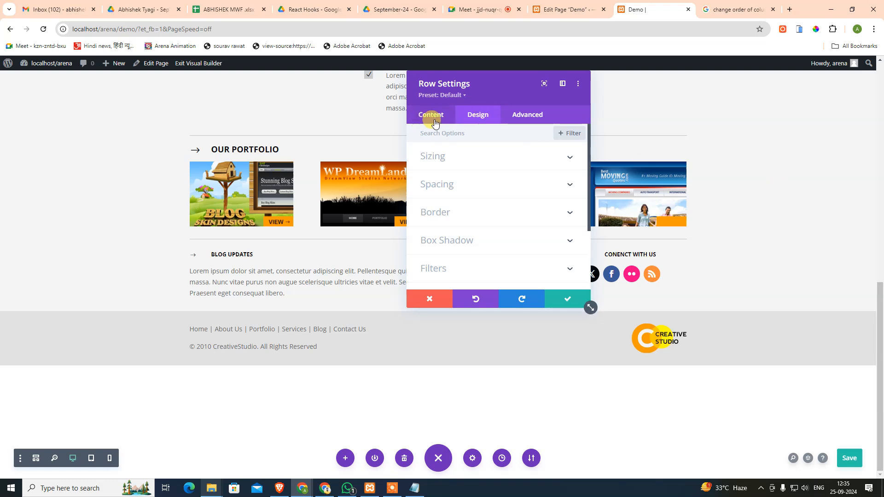
pyautogui.click(507, 113)
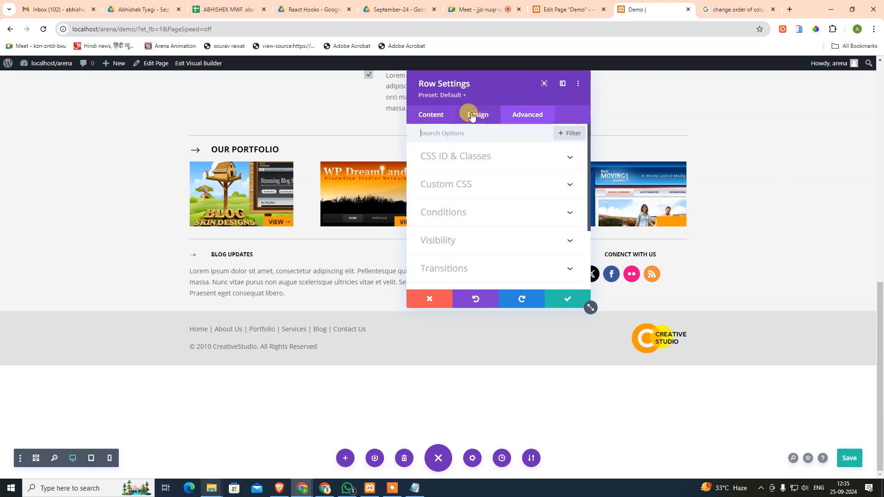
pyautogui.click(435, 115)
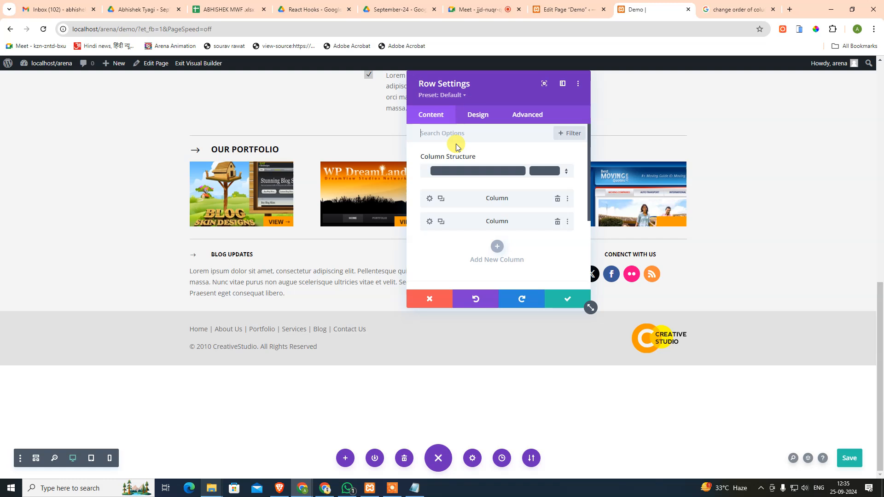
pyautogui.scroll(-3, 491, 243)
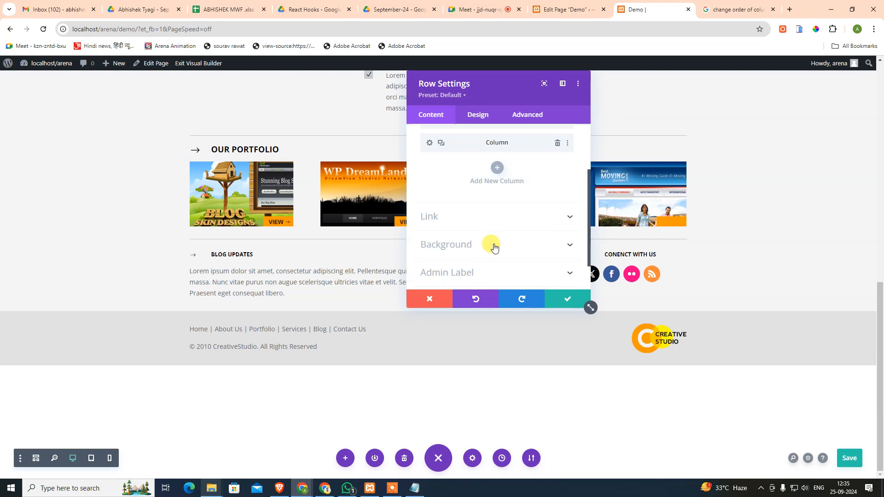
pyautogui.scroll(3, 494, 249)
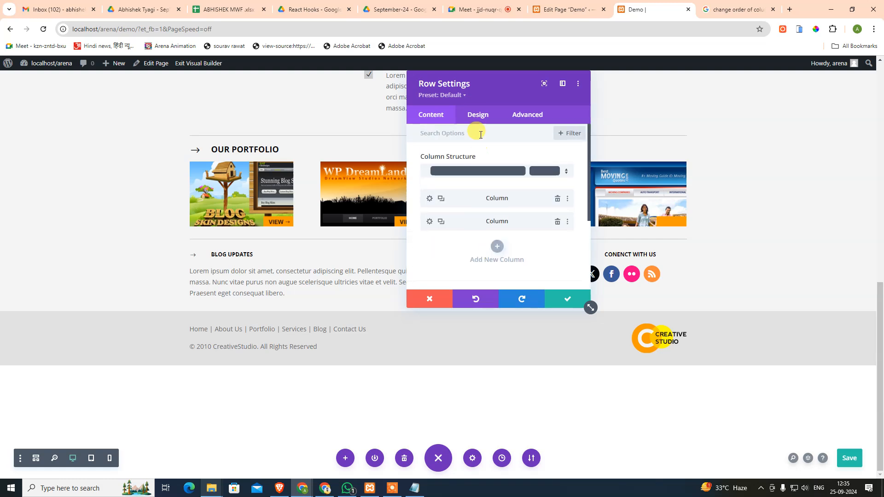
# Examine the footer row's Sizing options for a setting that controls how its columns are arranged
pyautogui.click(470, 113)
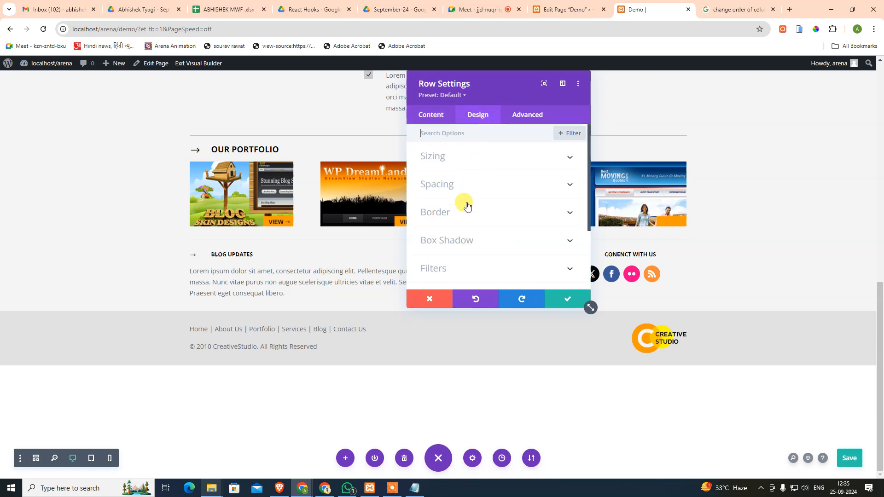
pyautogui.click(454, 156)
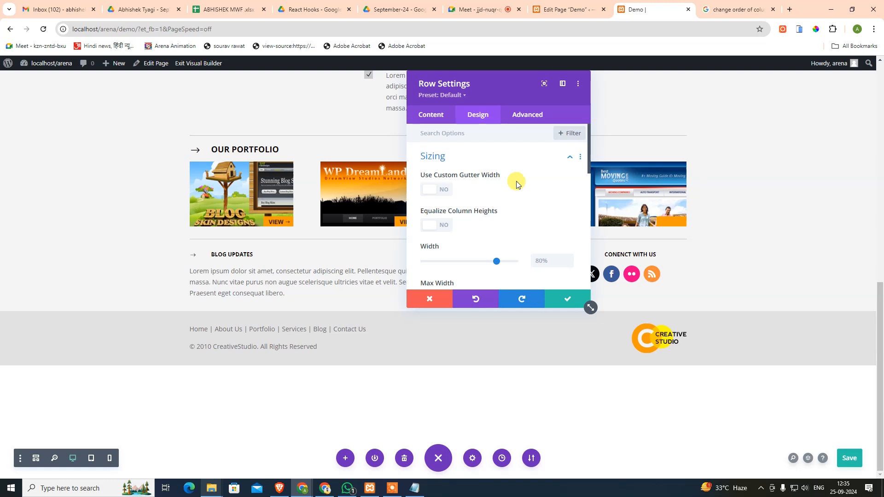
pyautogui.scroll(-1, 501, 226)
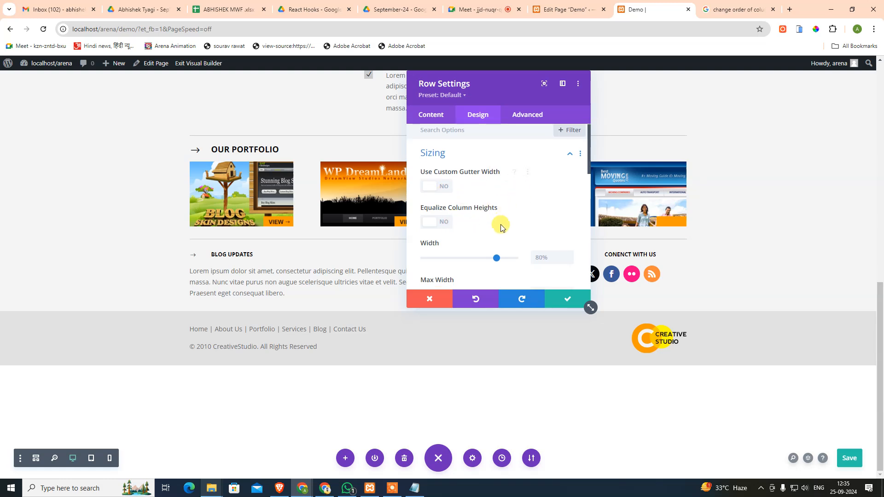
pyautogui.scroll(-5, 466, 233)
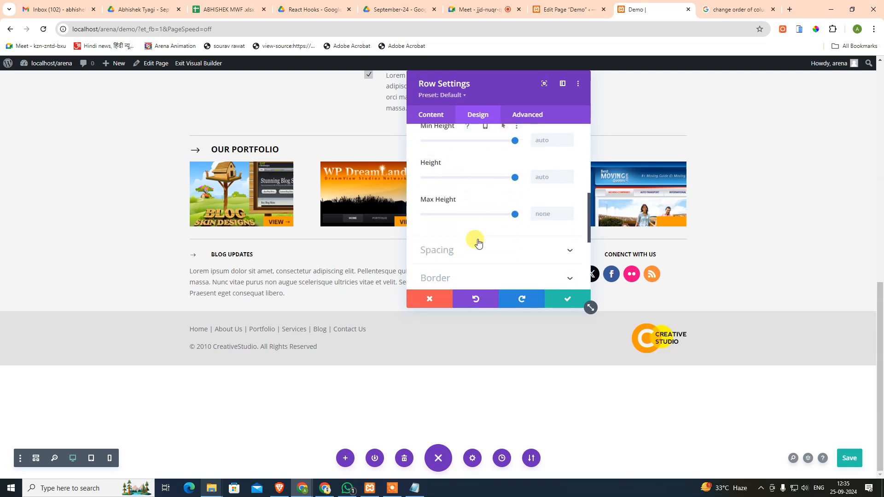
pyautogui.scroll(-1, 477, 241)
pyautogui.scroll(3, 497, 235)
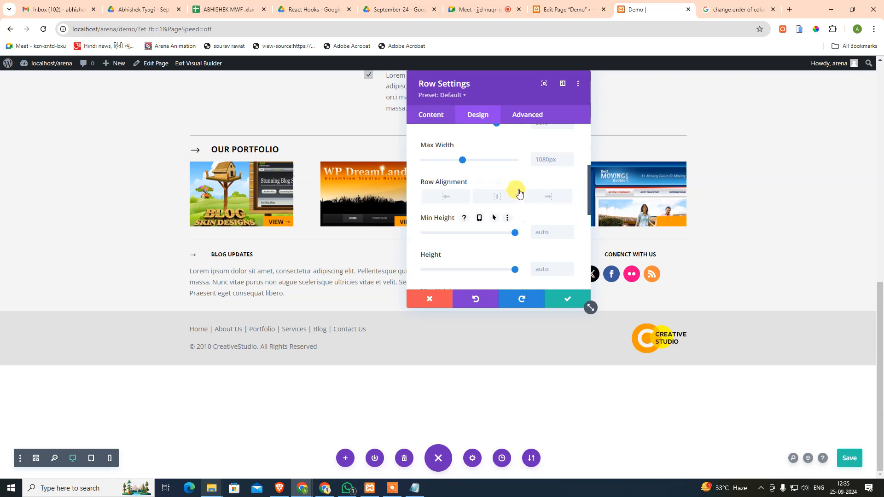
pyautogui.scroll(3, 517, 192)
pyautogui.scroll(-1, 487, 175)
pyautogui.scroll(1, 483, 180)
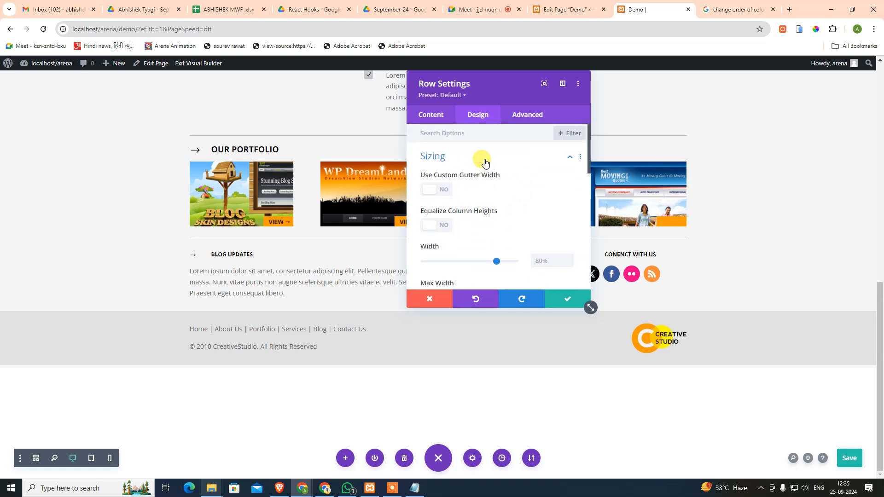
# Examine the footer row's Sizing and Spacing design options for a column order setting
pyautogui.scroll(-5, 506, 194)
pyautogui.scroll(5, 463, 182)
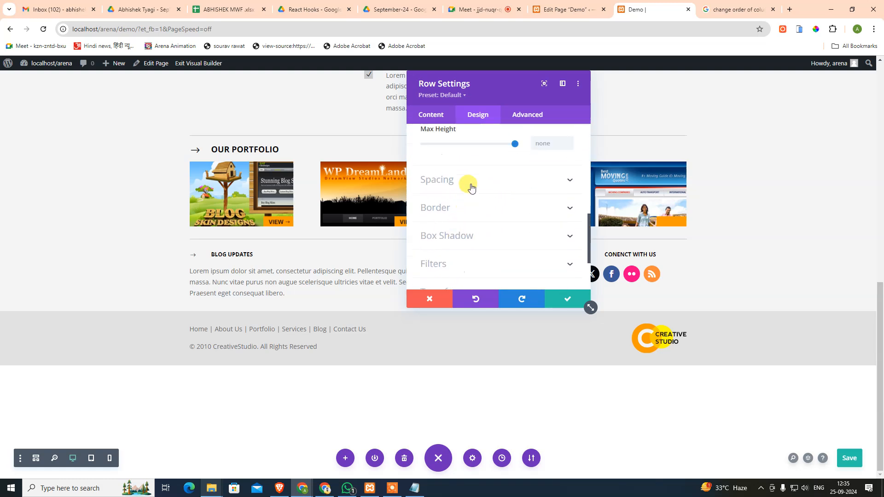
pyautogui.click(500, 158)
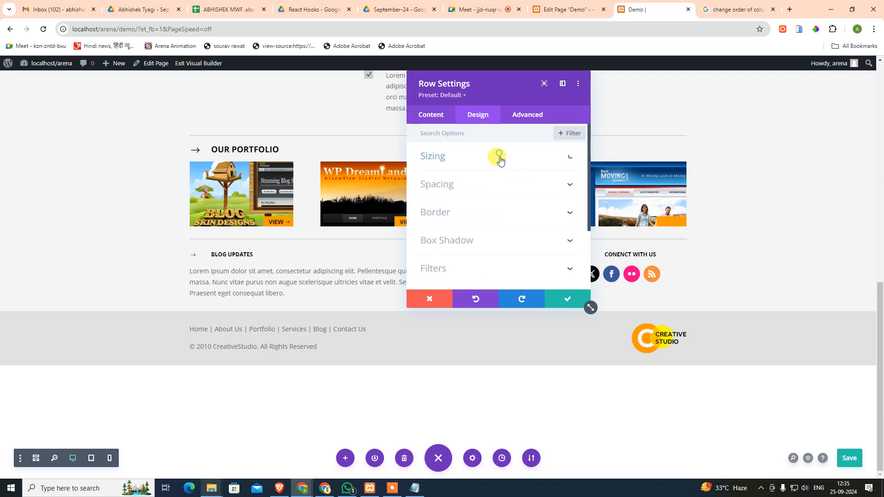
pyautogui.scroll(-1, 458, 189)
pyautogui.click(465, 151)
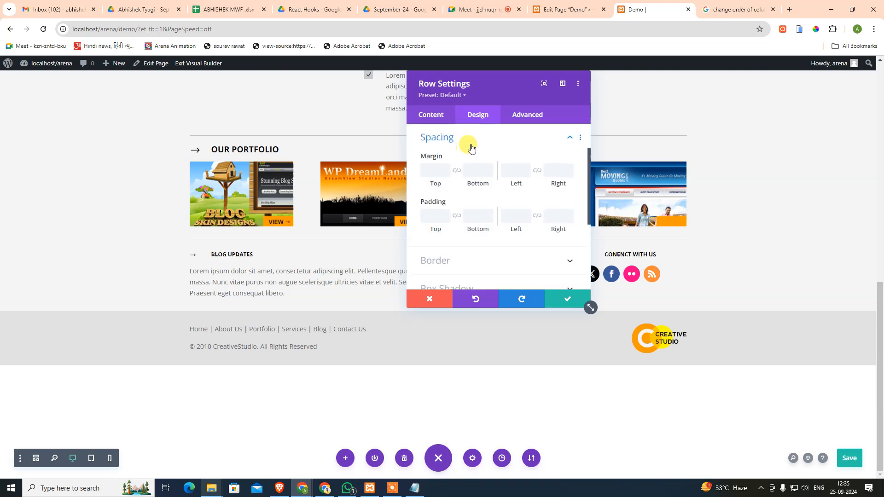
pyautogui.click(471, 145)
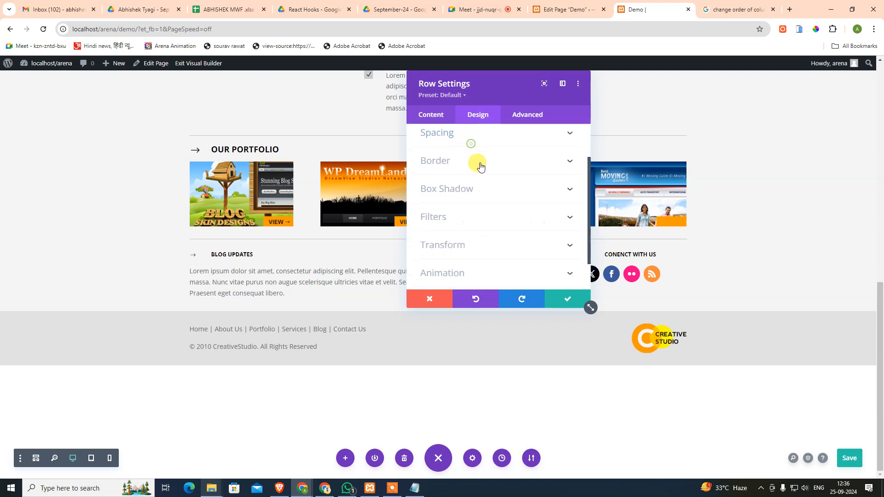
# Look through the footer row's CSS ID & Classes group and its remaining design and advanced option groups for a column order setting
pyautogui.click(518, 118)
pyautogui.click(494, 159)
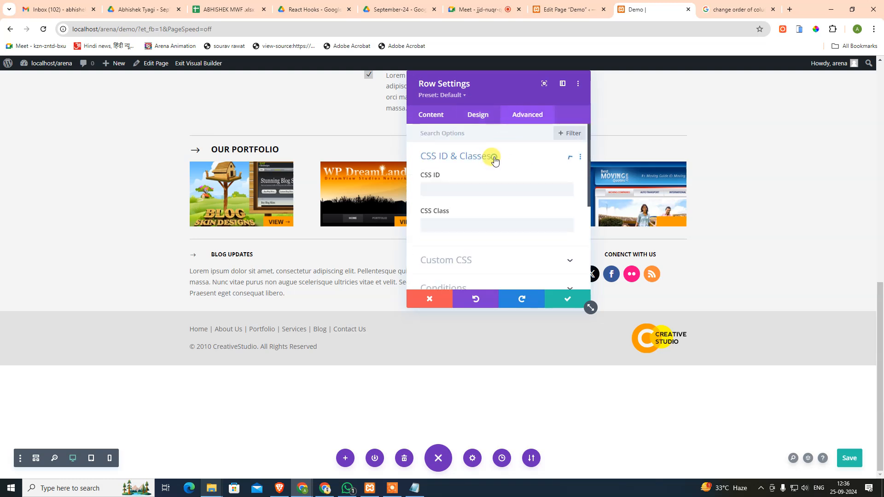
pyautogui.click(494, 159)
pyautogui.click(476, 114)
pyautogui.scroll(-3, 480, 235)
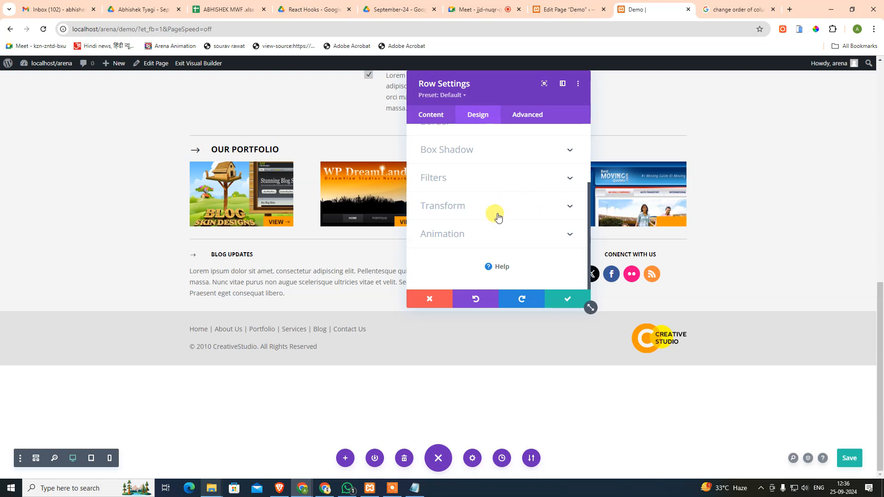
pyautogui.click(527, 115)
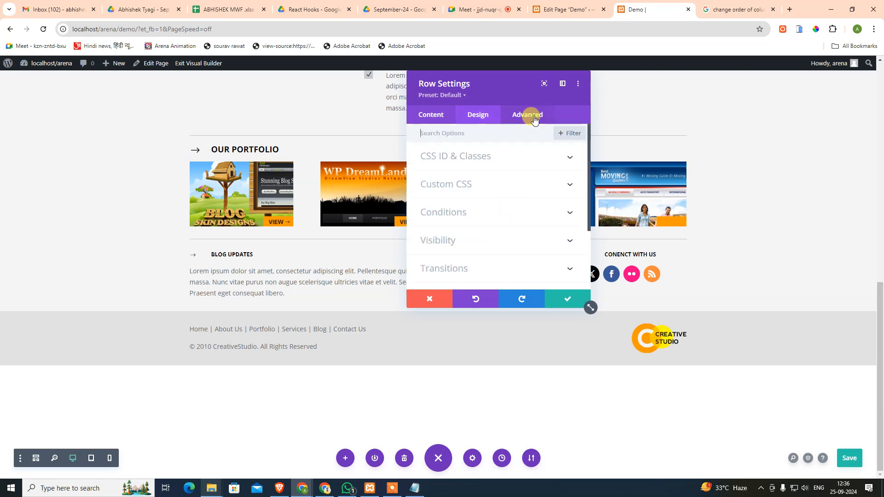
pyautogui.scroll(-3, 477, 244)
# Try disabling the footer row on phone and on desktop in its Visibility options, and discard the row settings changes
pyautogui.click(471, 149)
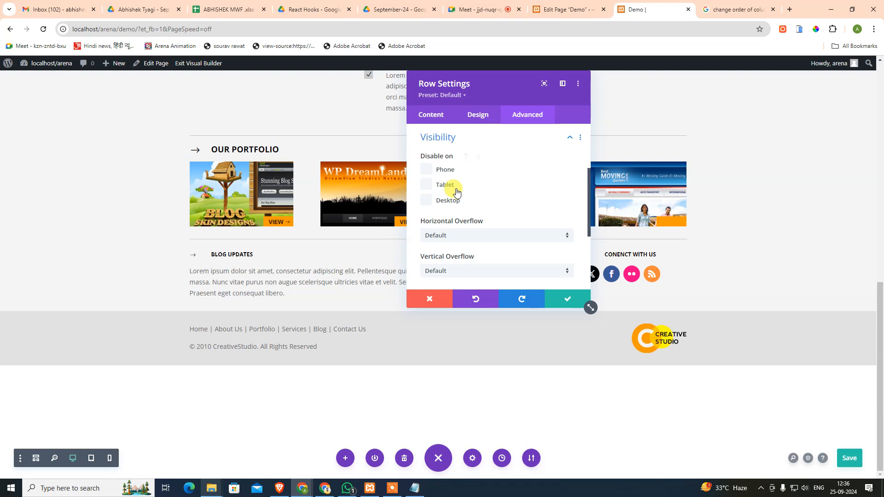
pyautogui.click(429, 174)
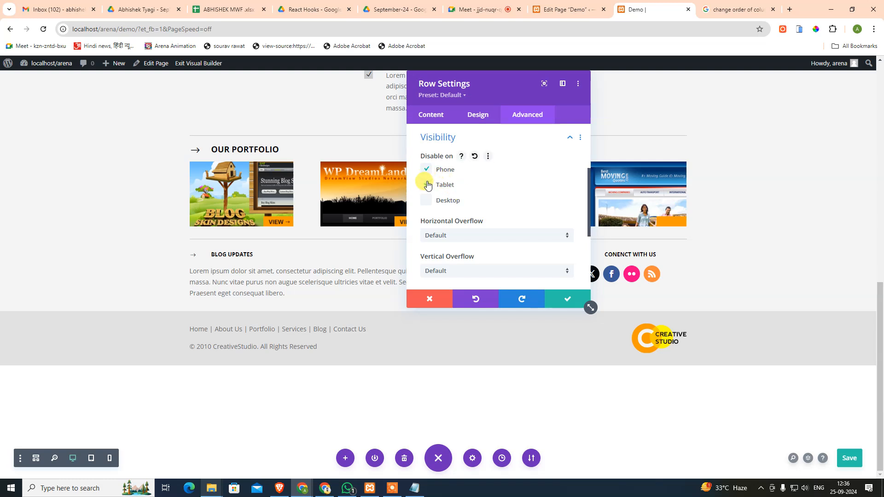
pyautogui.click(426, 170)
pyautogui.click(428, 201)
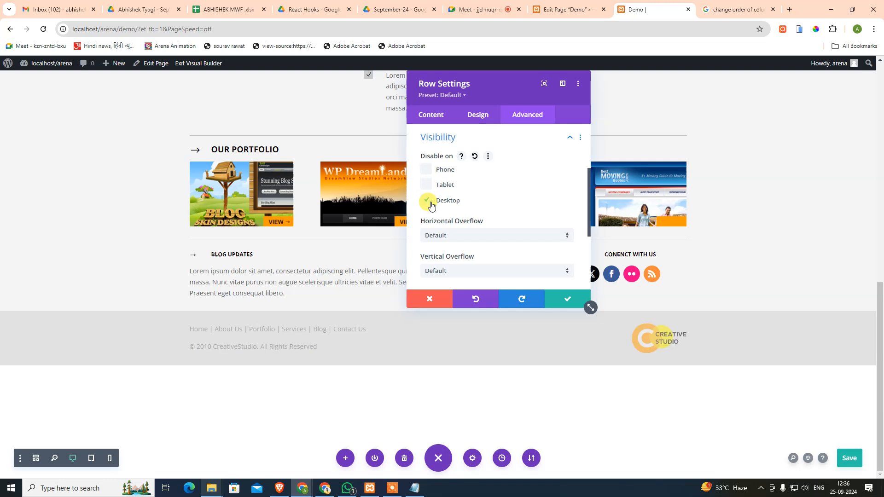
pyautogui.click(428, 201)
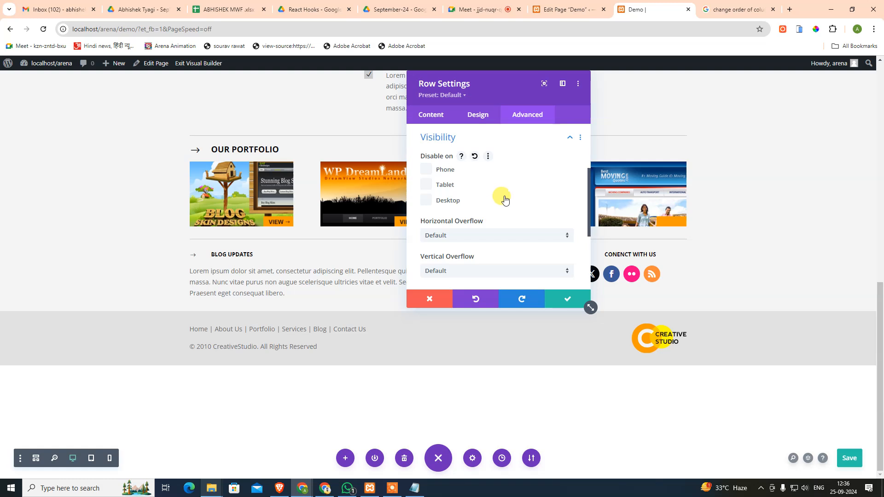
pyautogui.scroll(-2, 505, 200)
pyautogui.scroll(-1, 509, 214)
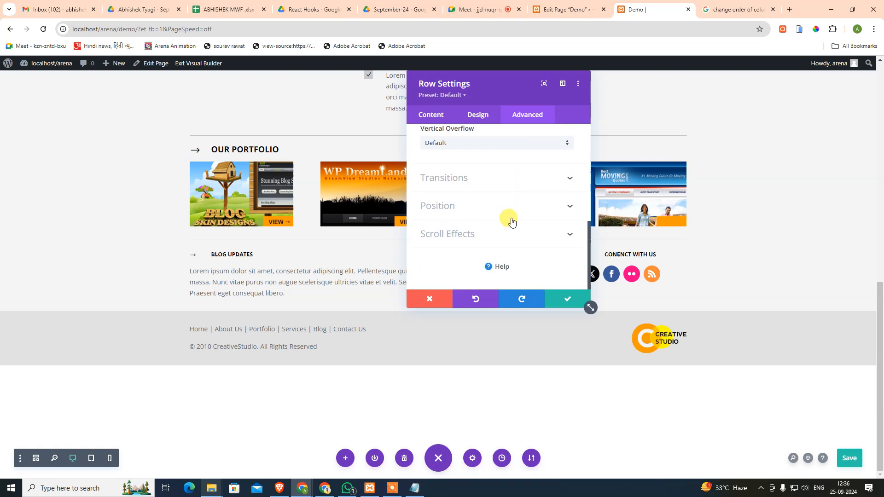
pyautogui.scroll(3, 514, 224)
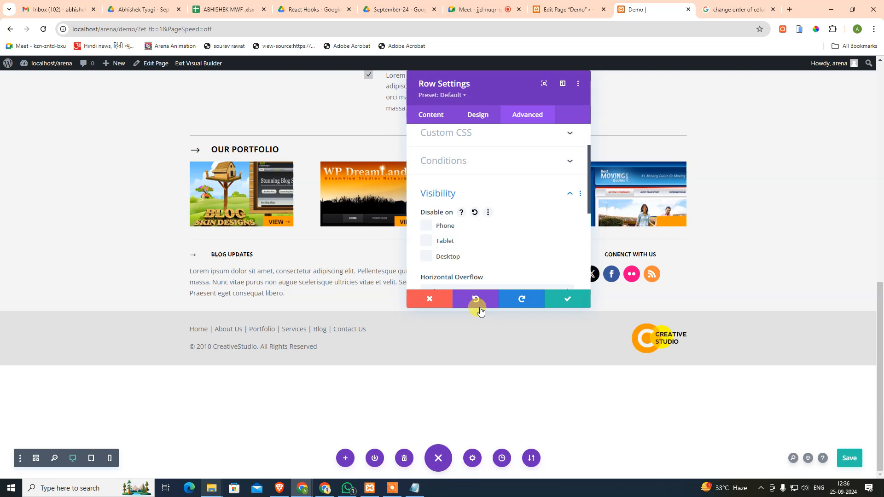
pyautogui.click(432, 303)
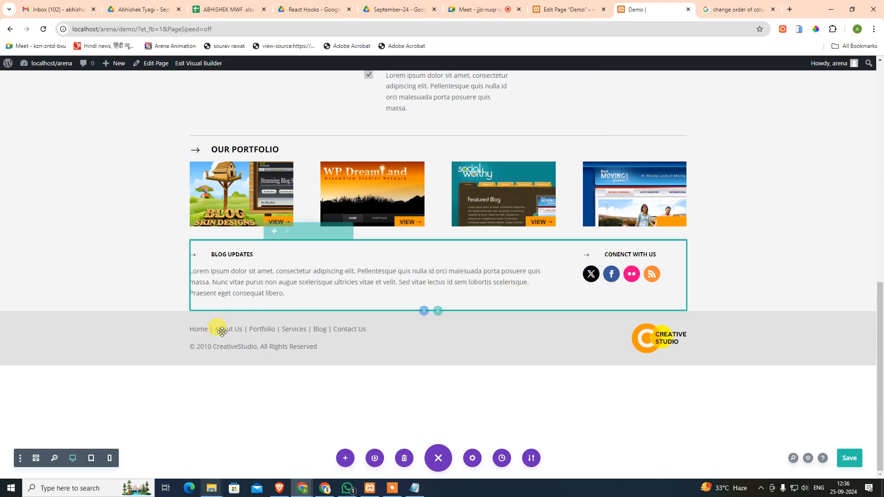
# Open the settings of the footer section and examine its Layout and Sizing design options
pyautogui.moveTo(228, 339)
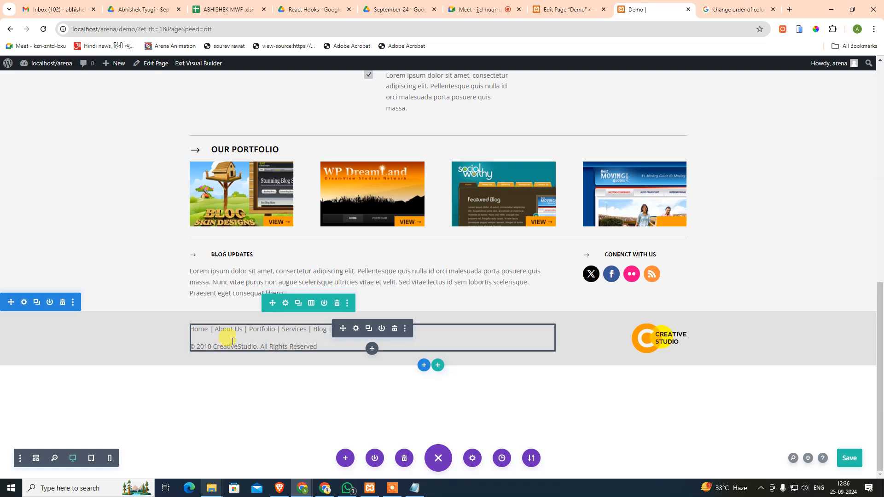
pyautogui.click(24, 307)
pyautogui.click(499, 113)
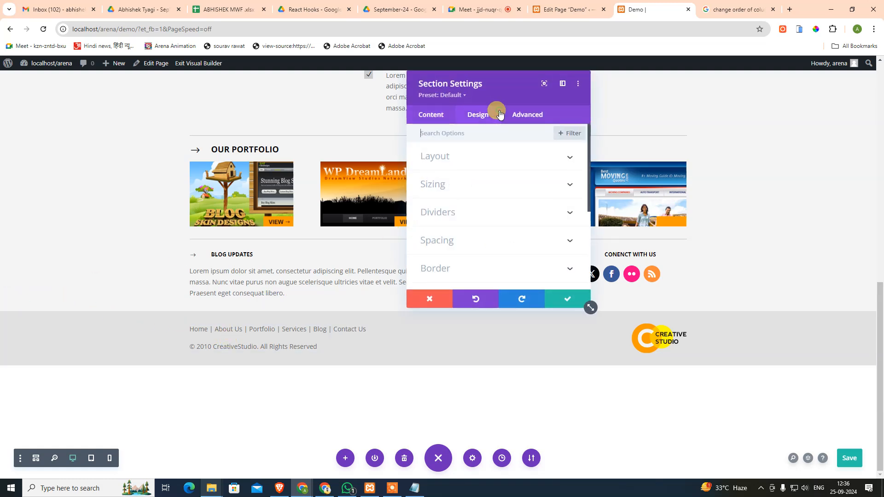
pyautogui.click(524, 116)
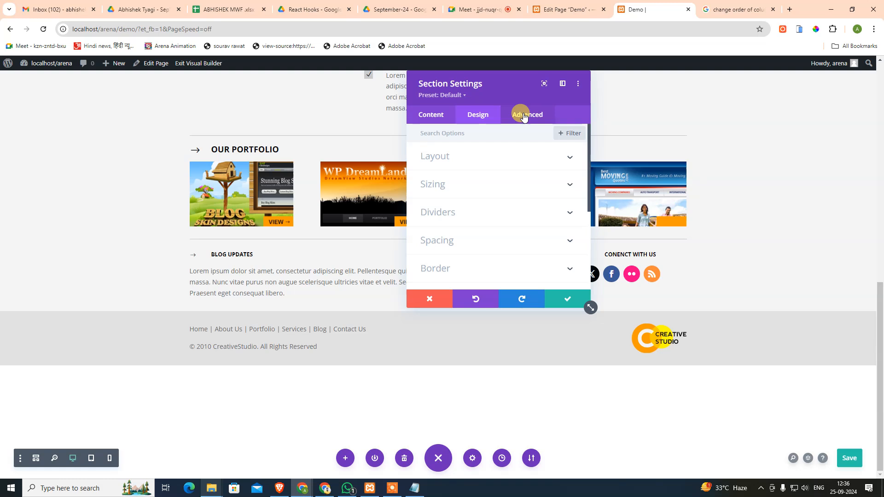
pyautogui.click(443, 161)
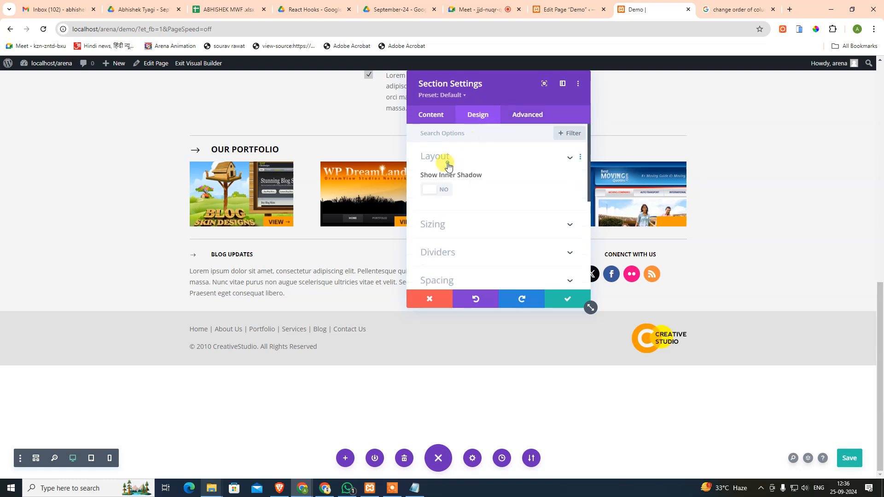
pyautogui.click(470, 223)
pyautogui.scroll(-5, 487, 217)
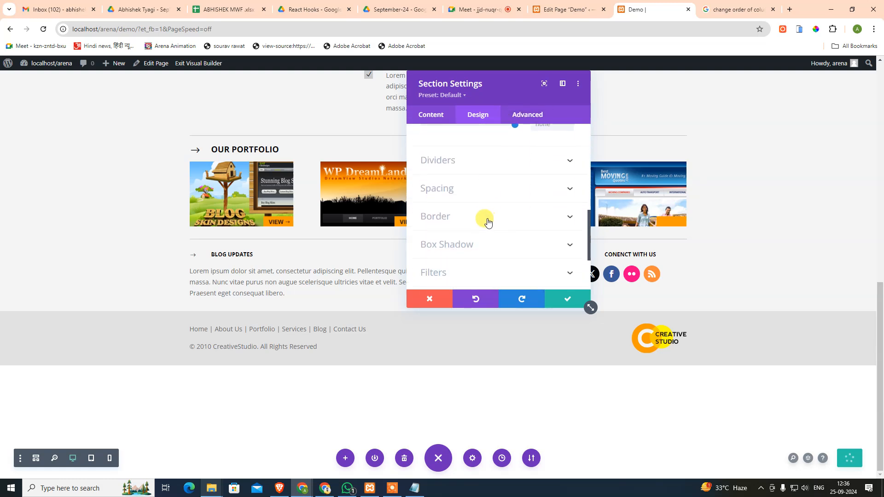
pyautogui.scroll(-2, 488, 223)
# Examine the footer section's advanced Position options and its content option groups for a setting that controls column order
pyautogui.click(518, 116)
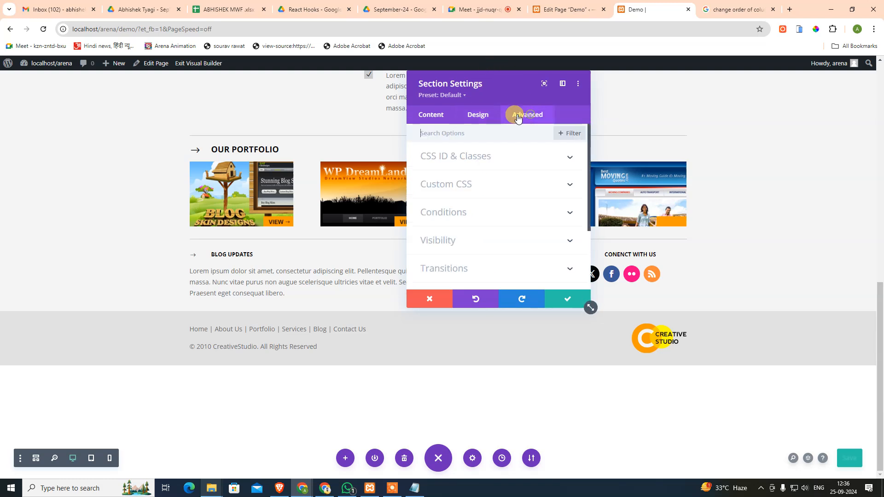
pyautogui.scroll(-2, 445, 206)
pyautogui.click(459, 203)
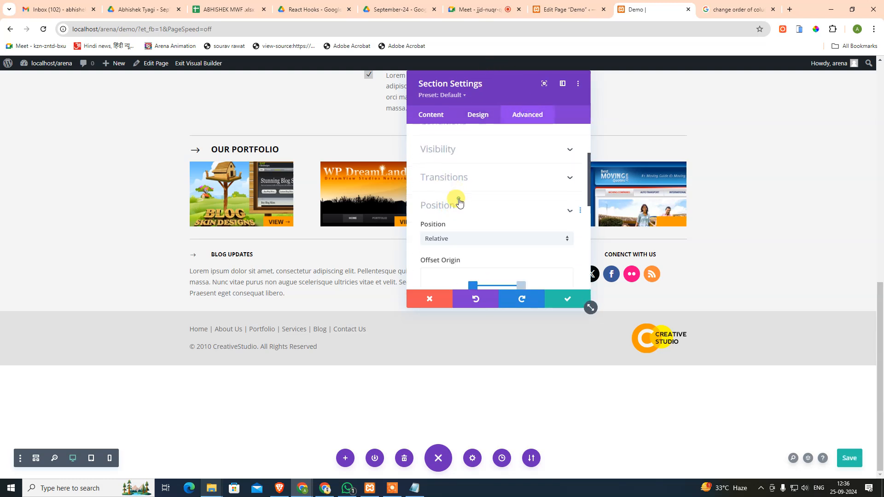
pyautogui.click(450, 141)
pyautogui.click(430, 115)
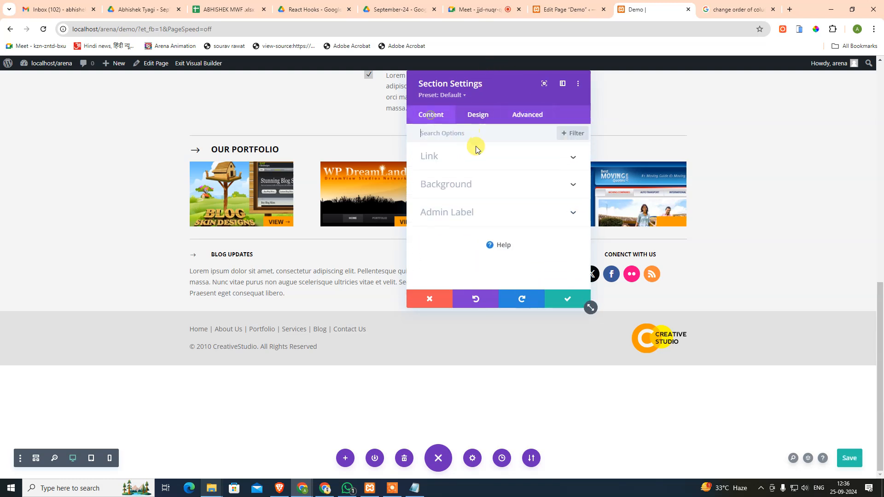
pyautogui.click(449, 94)
pyautogui.click(498, 87)
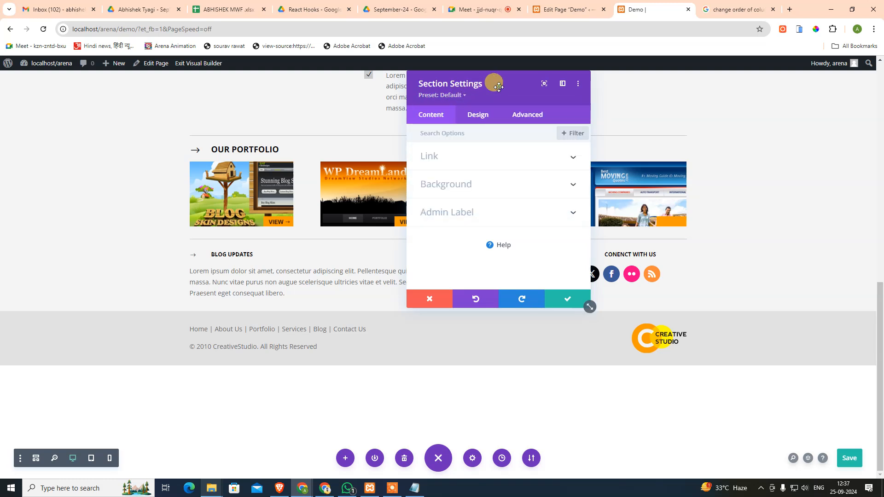
# Close the section settings and examine the spacing options in the footer row's design settings
pyautogui.click(446, 299)
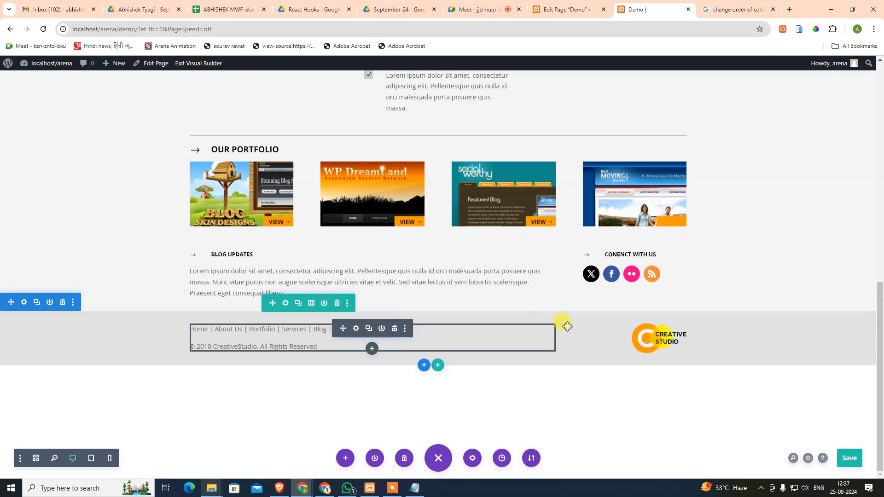
pyautogui.click(285, 304)
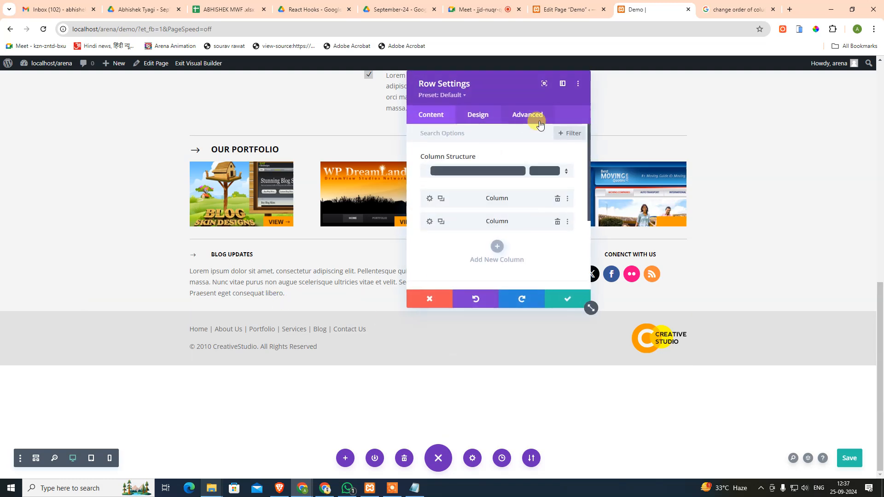
pyautogui.click(477, 115)
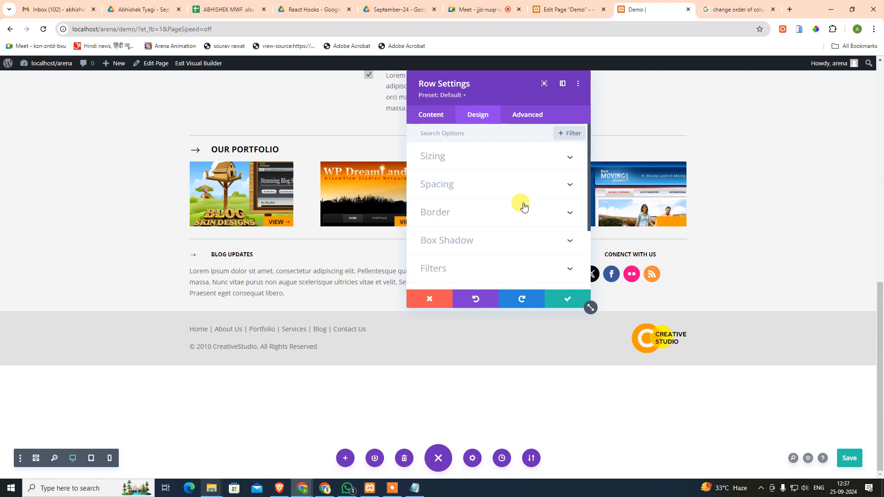
pyautogui.scroll(-2, 525, 207)
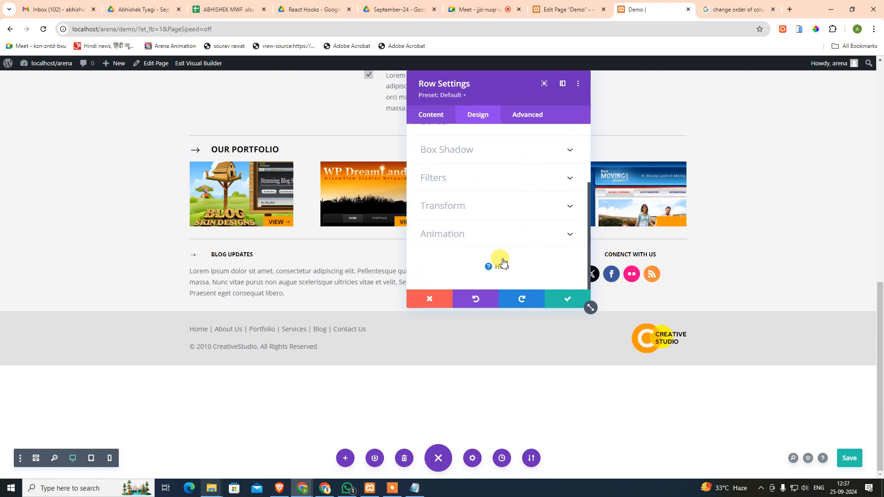
pyautogui.scroll(3, 488, 239)
pyautogui.click(445, 182)
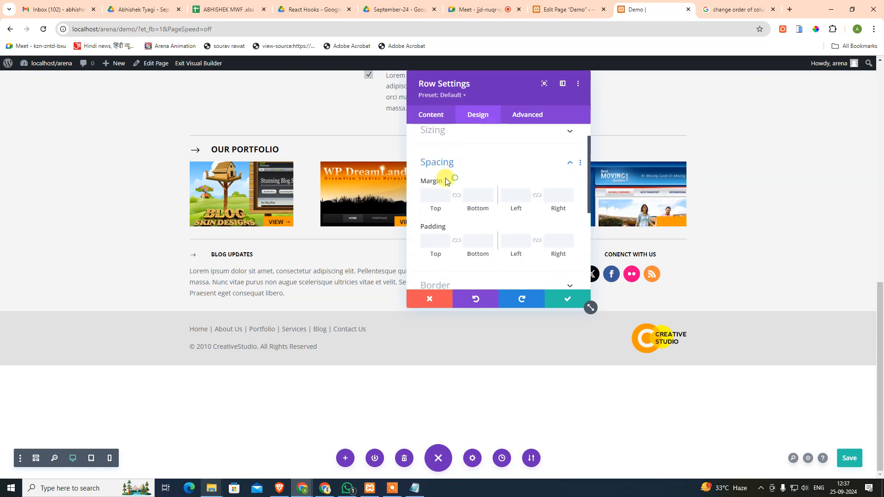
pyautogui.scroll(-3, 465, 194)
pyautogui.scroll(3, 478, 229)
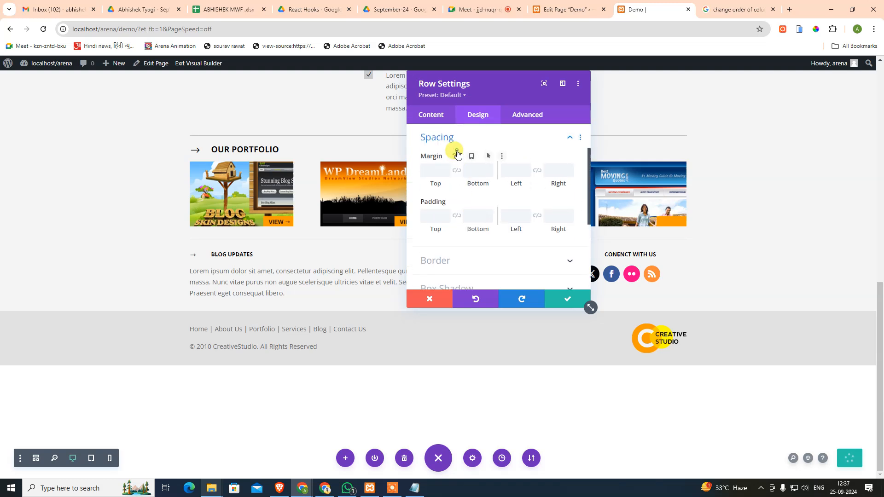
pyautogui.click(457, 148)
pyautogui.scroll(1, 458, 164)
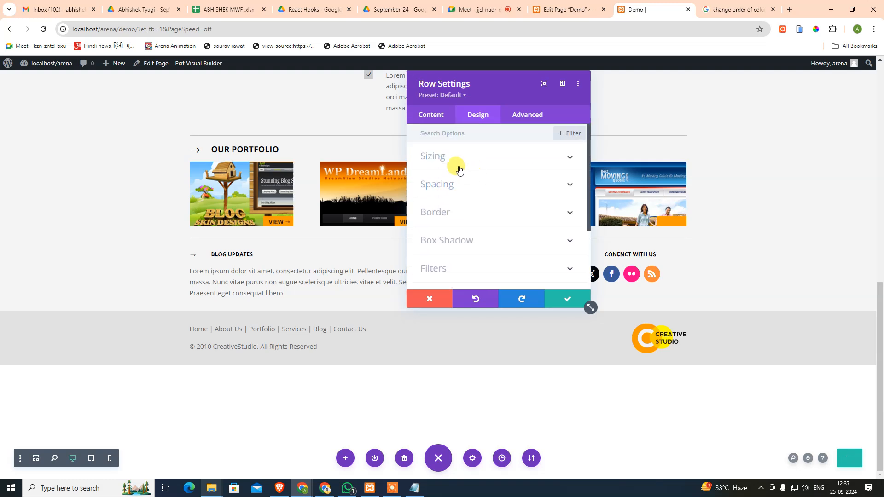
# Try right alignment in the footer row's sizing options, and return the row to center alignment
pyautogui.click(461, 162)
pyautogui.scroll(-2, 457, 227)
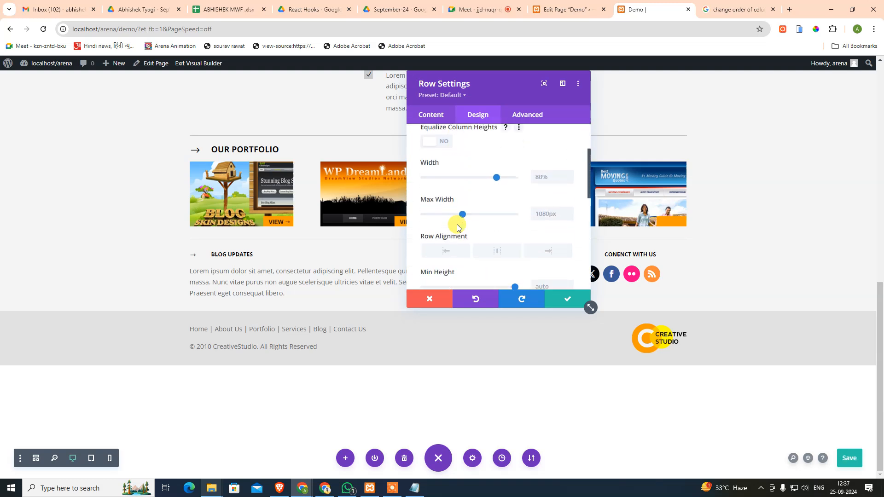
pyautogui.scroll(-3, 458, 226)
pyautogui.scroll(2, 468, 214)
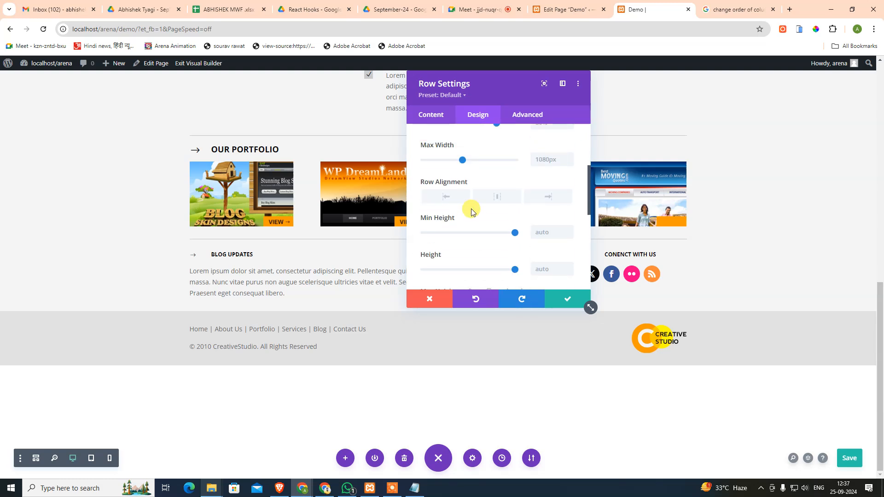
pyautogui.click(525, 198)
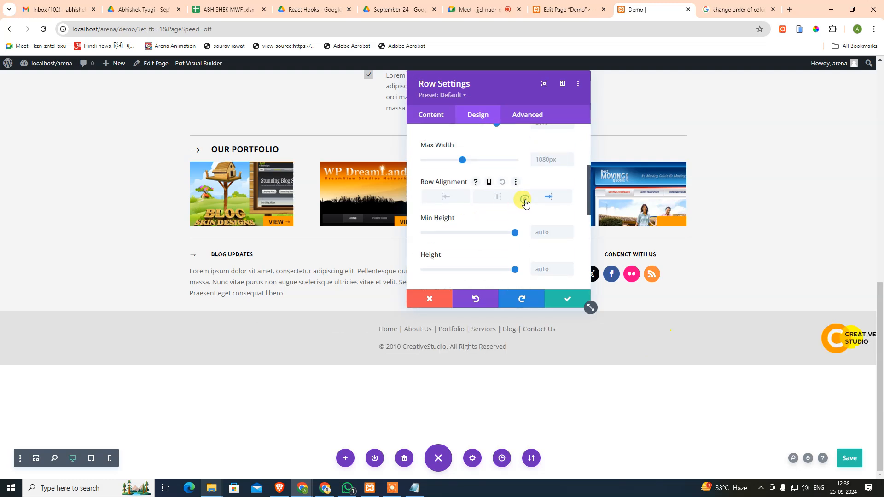
pyautogui.click(500, 198)
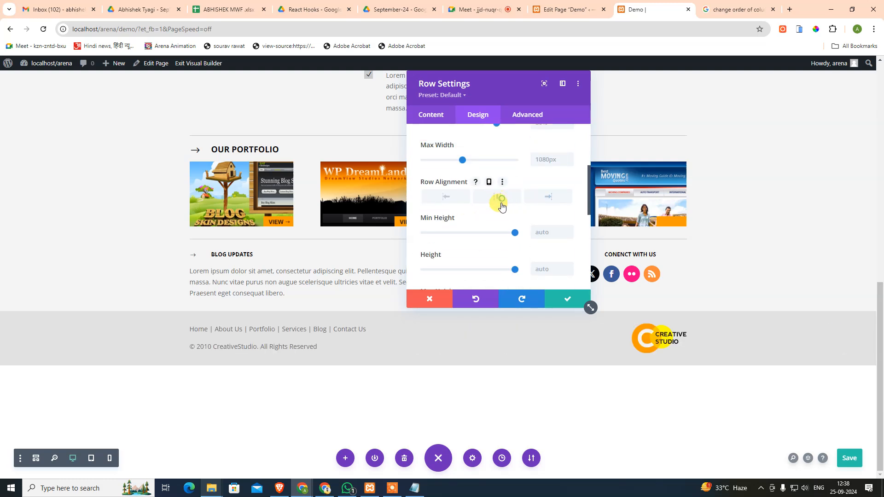
pyautogui.click(489, 183)
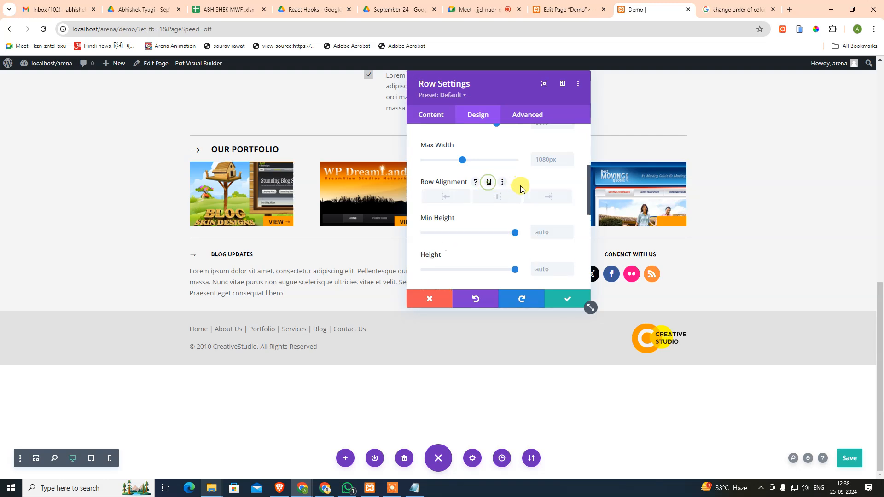
# Check the footer row's remaining sizing, spacing and other design option groups
pyautogui.scroll(-3, 460, 230)
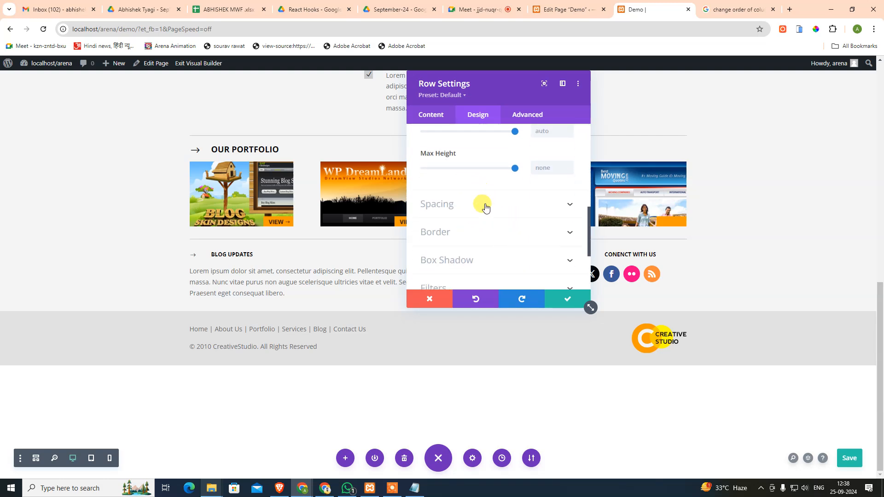
pyautogui.scroll(6, 485, 203)
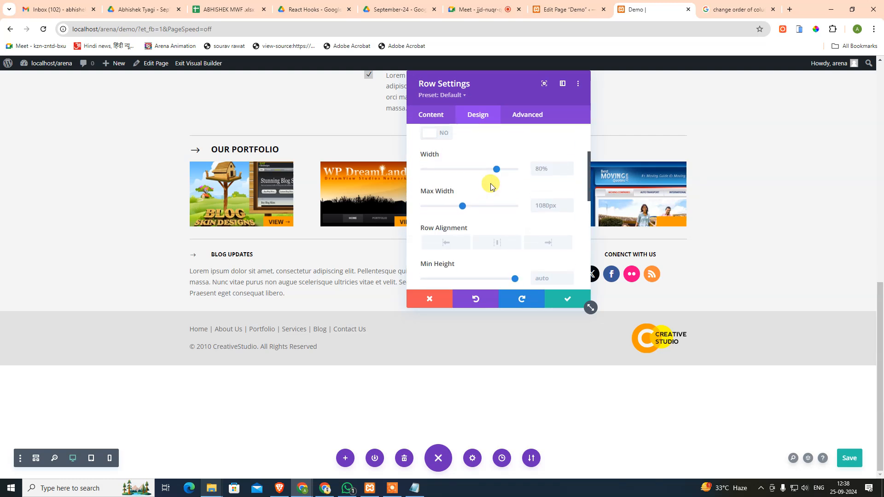
pyautogui.click(501, 157)
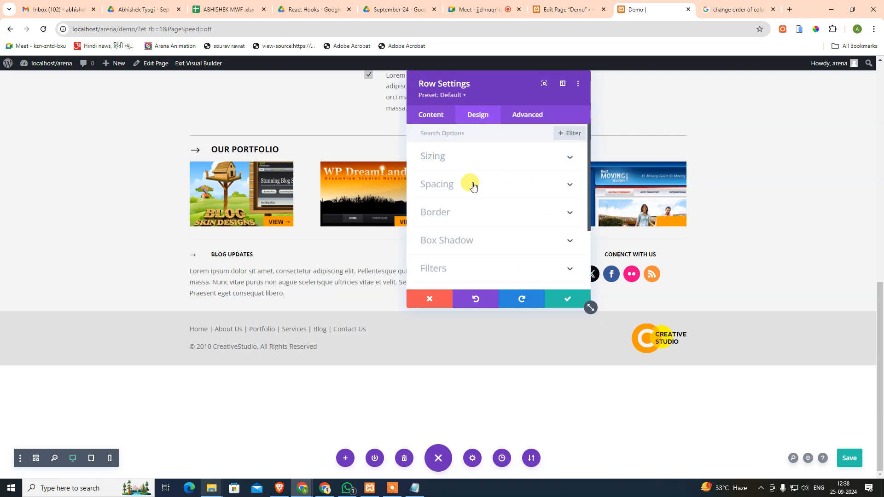
pyautogui.click(446, 192)
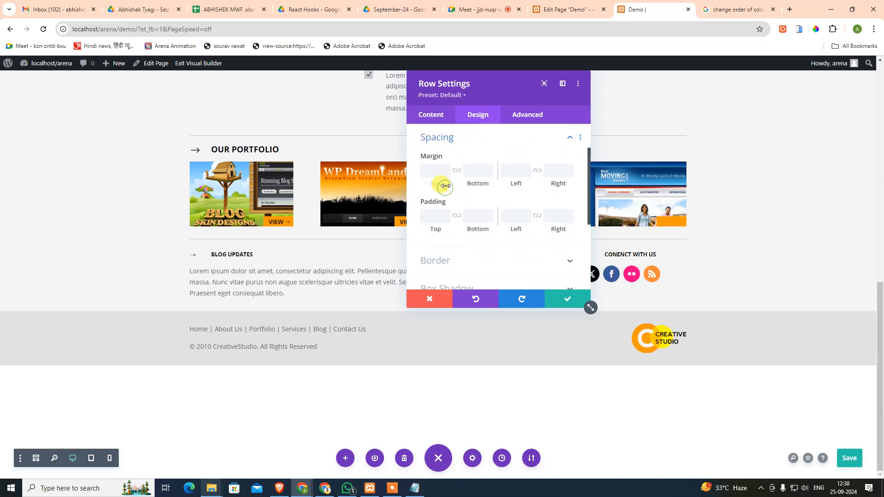
pyautogui.click(441, 139)
pyautogui.scroll(-2, 443, 232)
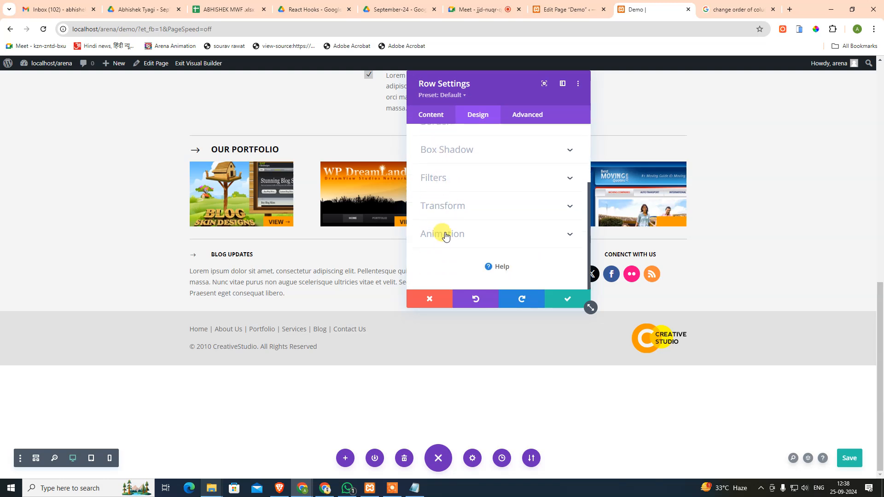
# Look through the footer row's advanced option groups and close the row settings
pyautogui.click(525, 115)
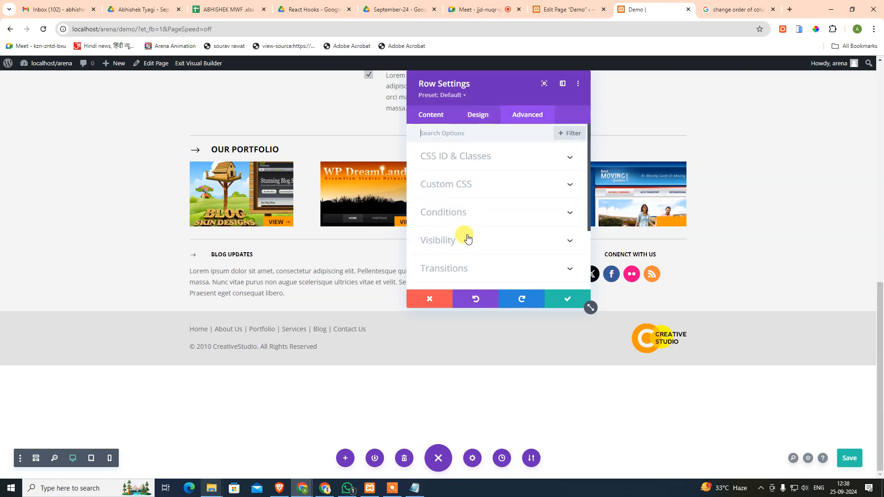
pyautogui.scroll(-3, 467, 238)
pyautogui.scroll(3, 481, 239)
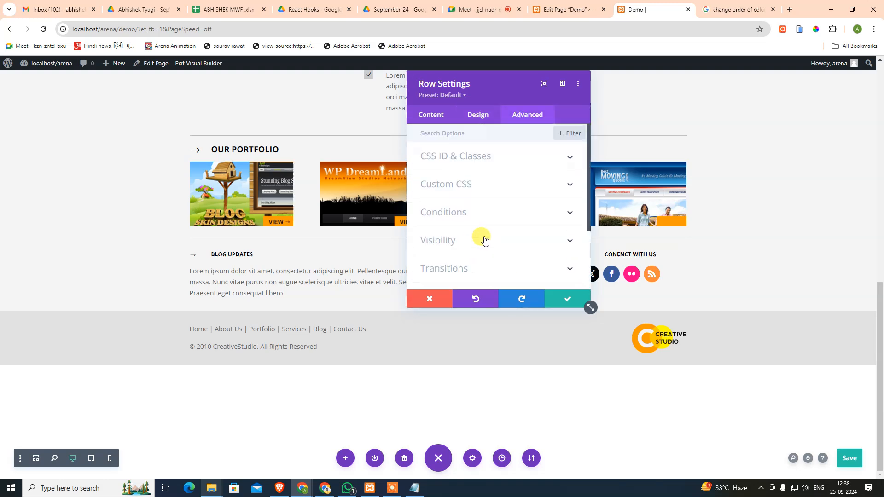
pyautogui.scroll(-3, 482, 241)
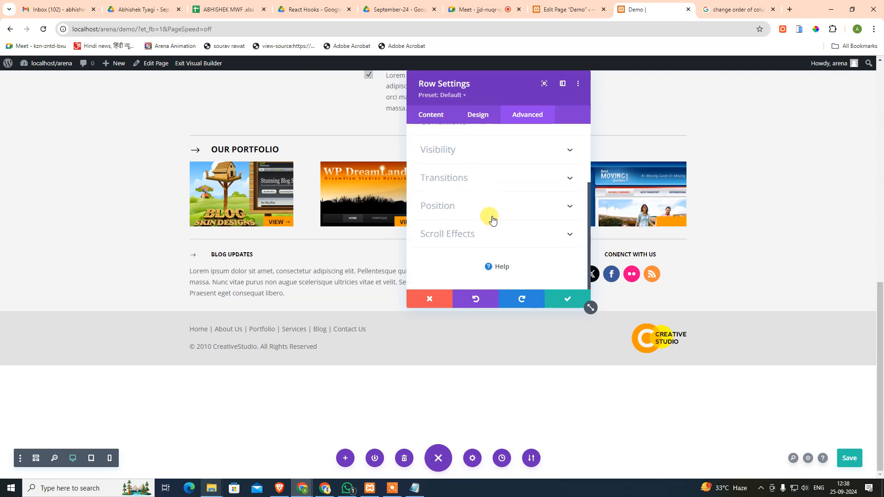
pyautogui.scroll(3, 490, 227)
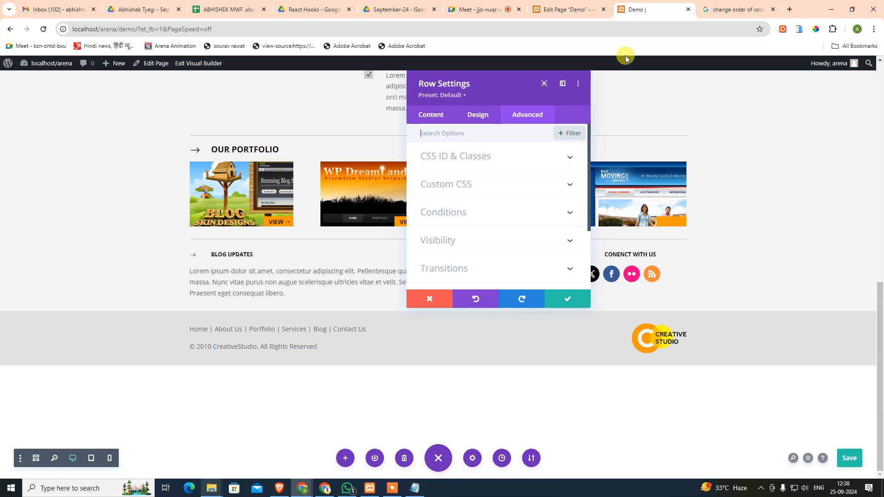
pyautogui.click(569, 297)
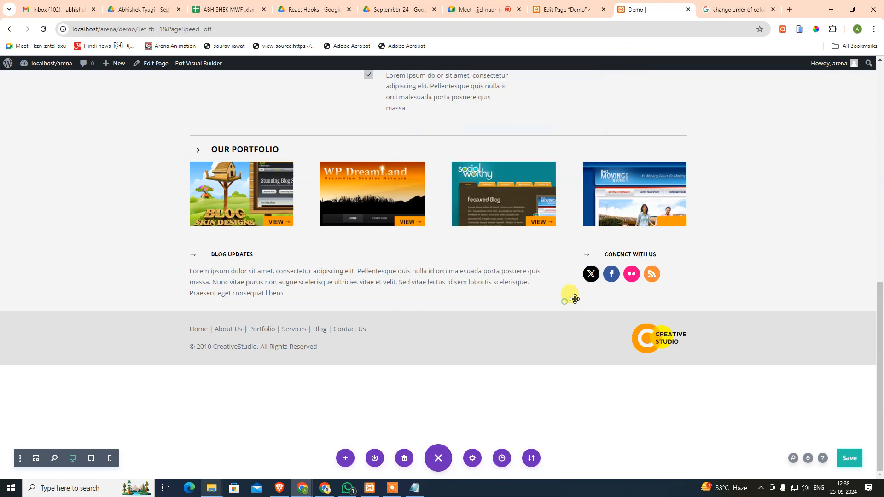
# Exit the Visual Builder, saving all changes to the Demo page
pyautogui.scroll(10, 273, 258)
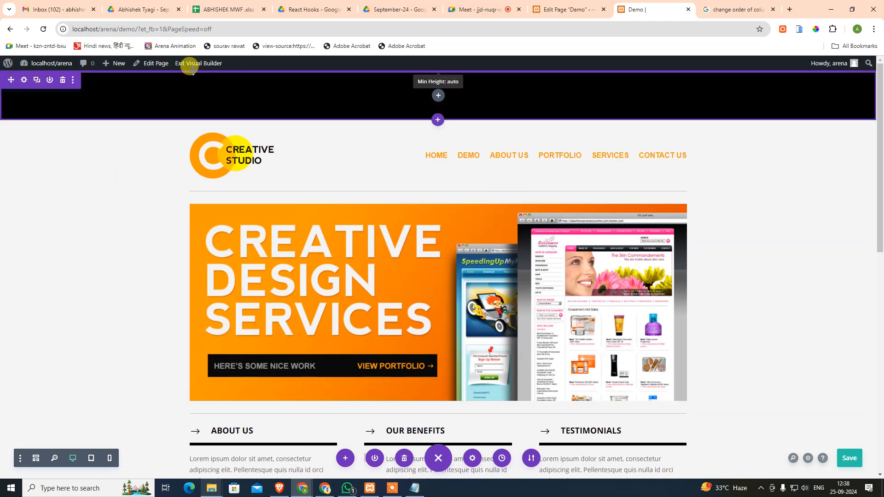
pyautogui.click(192, 63)
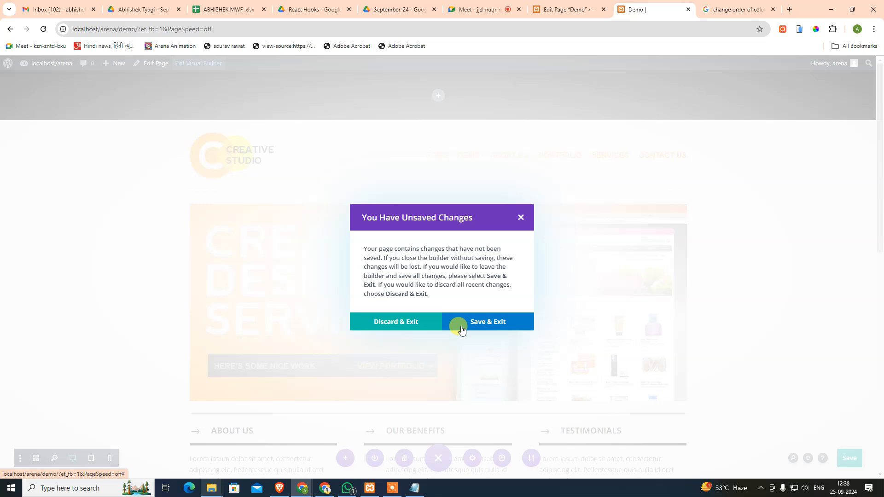
pyautogui.click(477, 328)
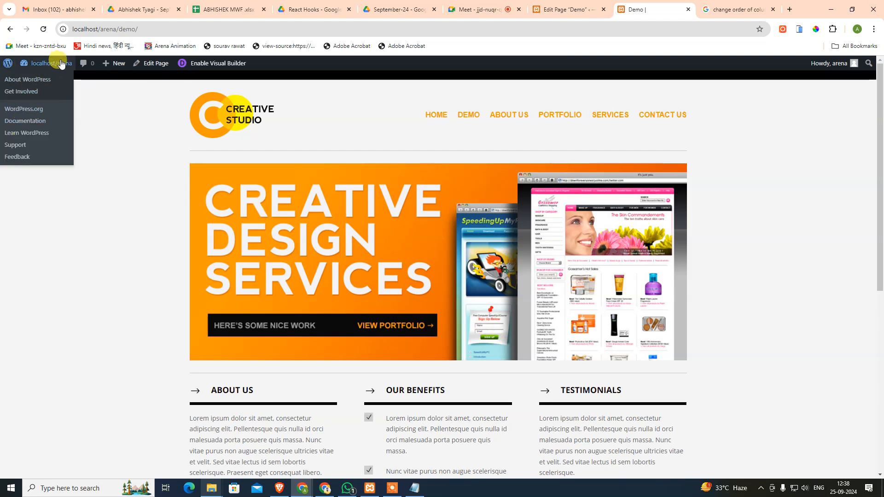
# Open the theme customizer from the WordPress dashboard and go to the Site Identity options in General Settings
pyautogui.moveTo(40, 68)
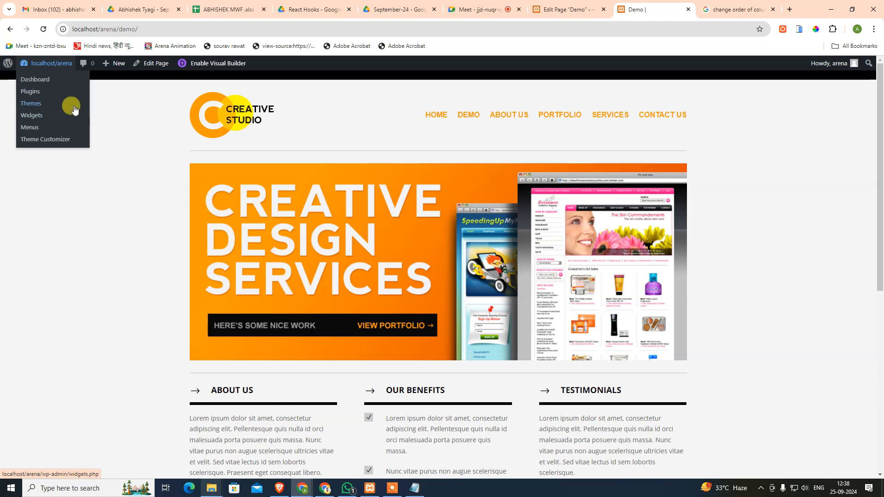
pyautogui.click(39, 85)
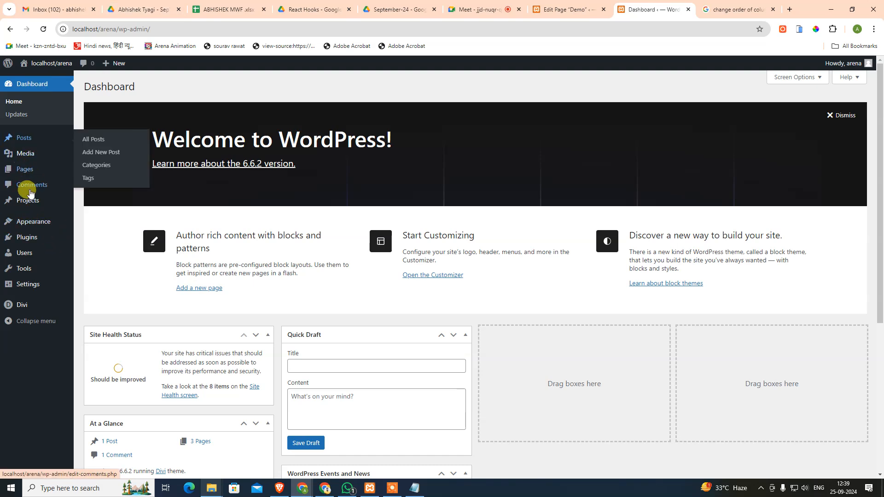
pyautogui.click(94, 251)
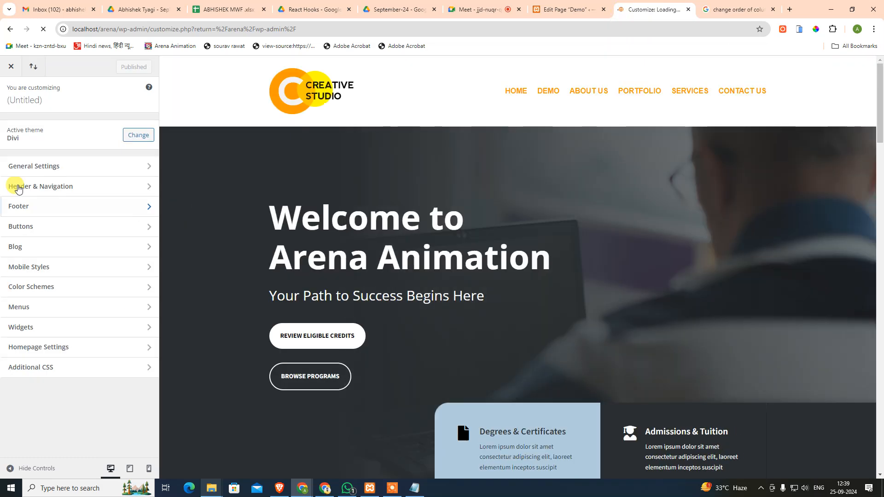
pyautogui.click(36, 168)
pyautogui.click(52, 128)
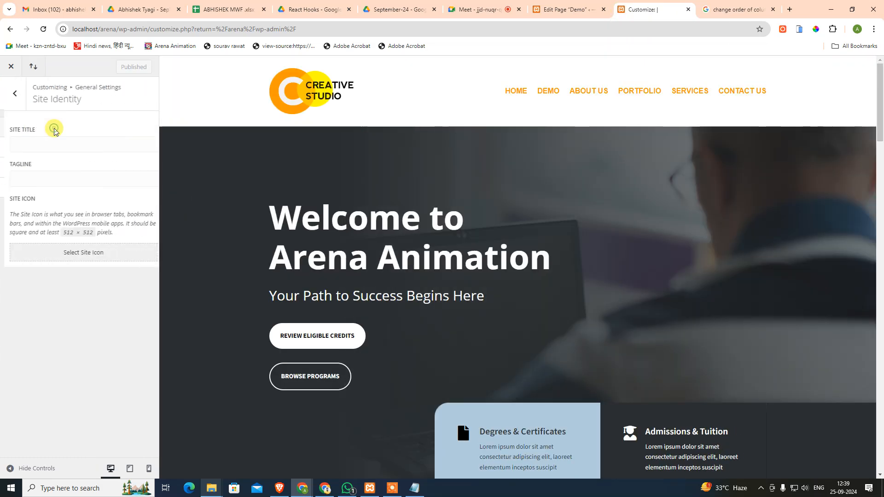
pyautogui.tripleClick(95, 232)
pyautogui.click(110, 232)
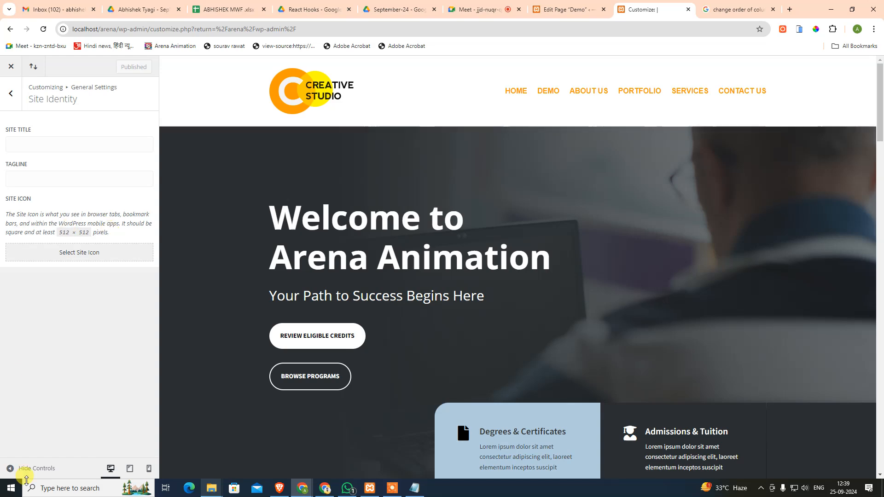
# Preview the site in tablet and mobile sizes, and return to the desktop preview
pyautogui.click(130, 470)
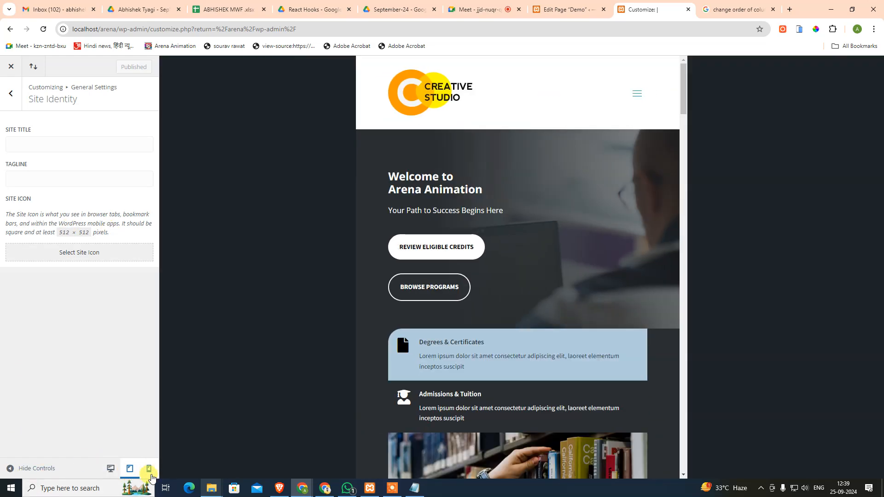
pyautogui.click(148, 469)
pyautogui.click(129, 468)
pyautogui.click(111, 470)
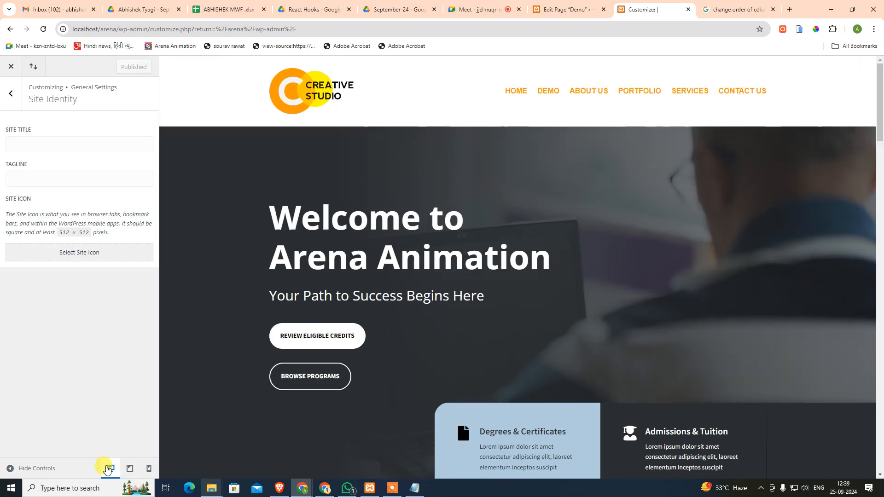
# Open the media library selection for the site icon
pyautogui.click(73, 263)
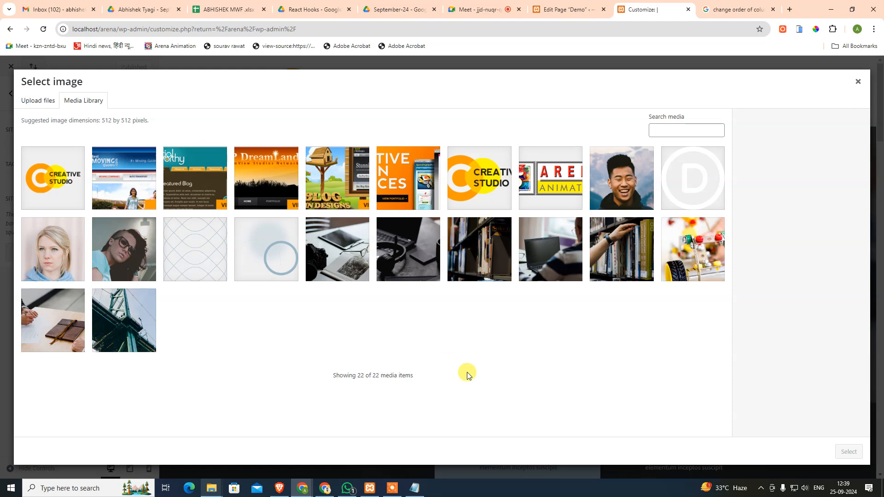
pyautogui.press('super')
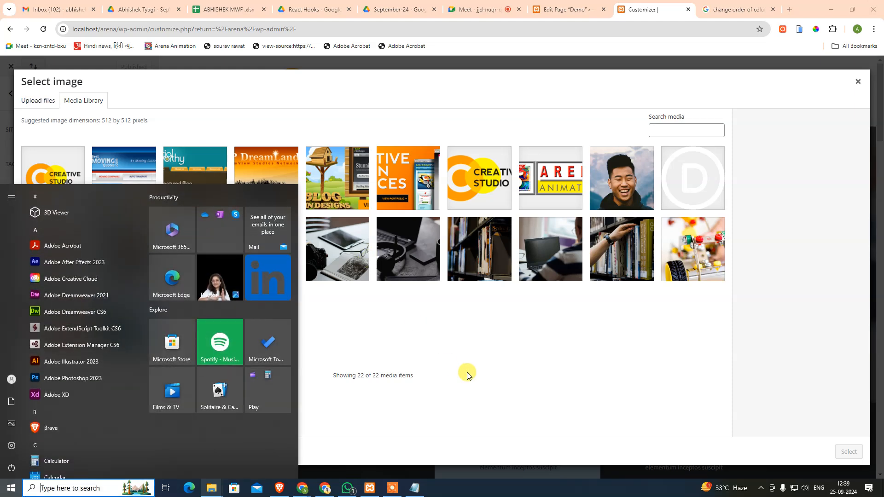
pyautogui.click(788, 13)
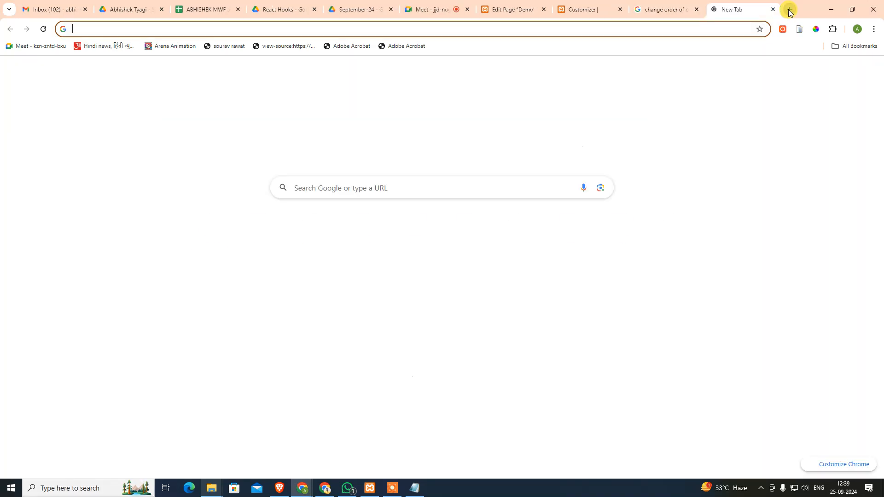
pyautogui.write('photo')
pyautogui.press('Return')
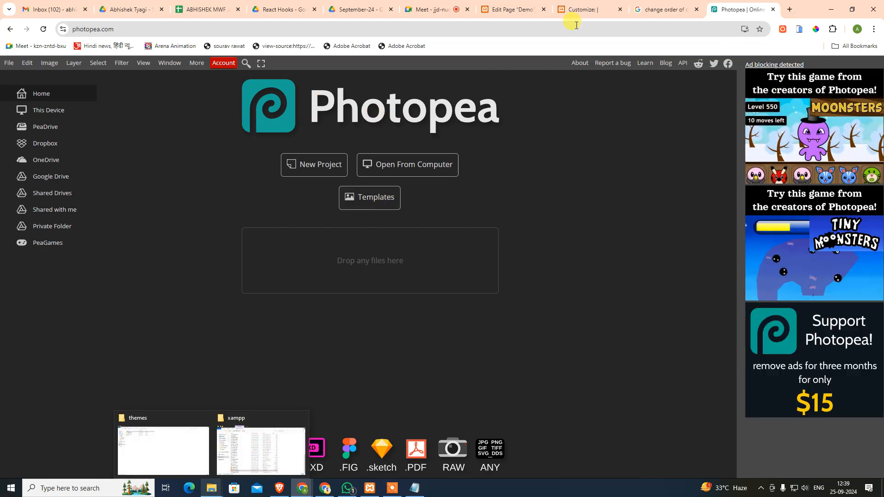
pyautogui.click(592, 8)
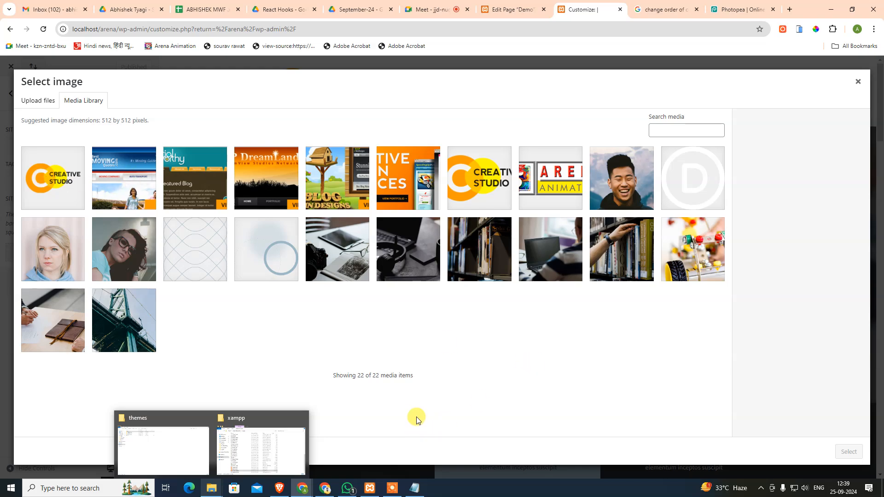
# Launch Adobe Photoshop, close the Photopea browser tab, and switch to Photoshop
pyautogui.press('super')
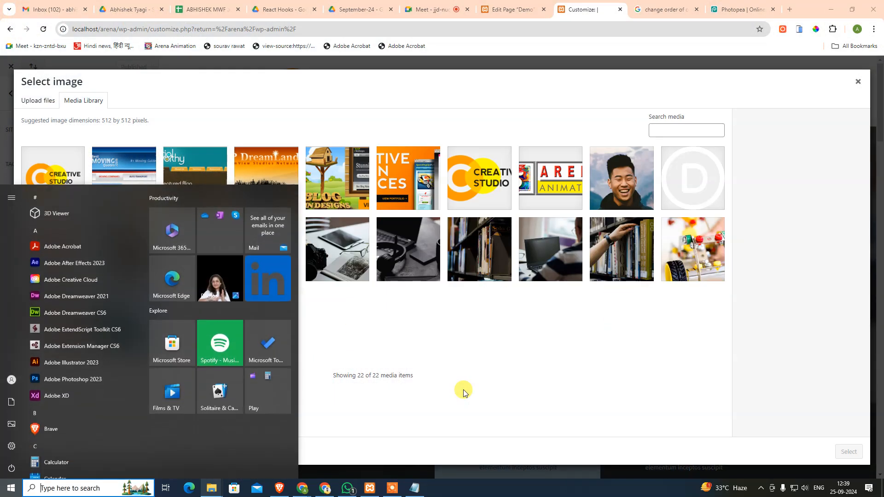
pyautogui.write('photo')
pyautogui.click(464, 392)
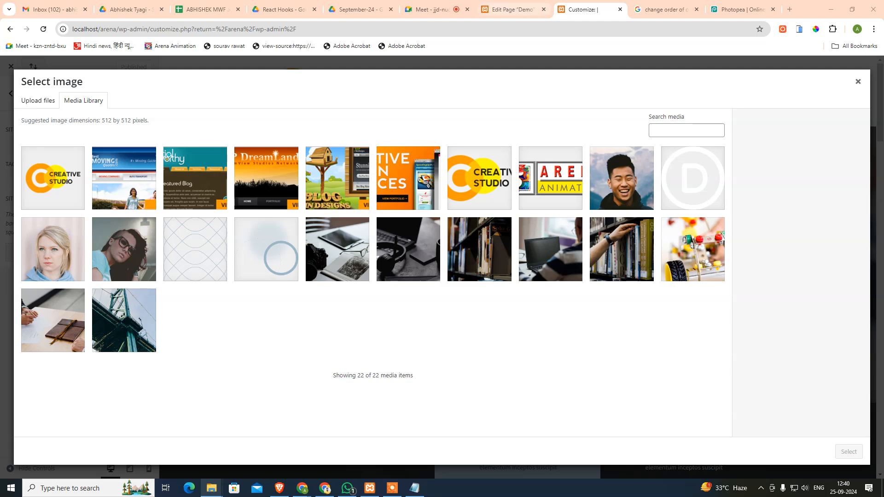
pyautogui.middleClick(757, 8)
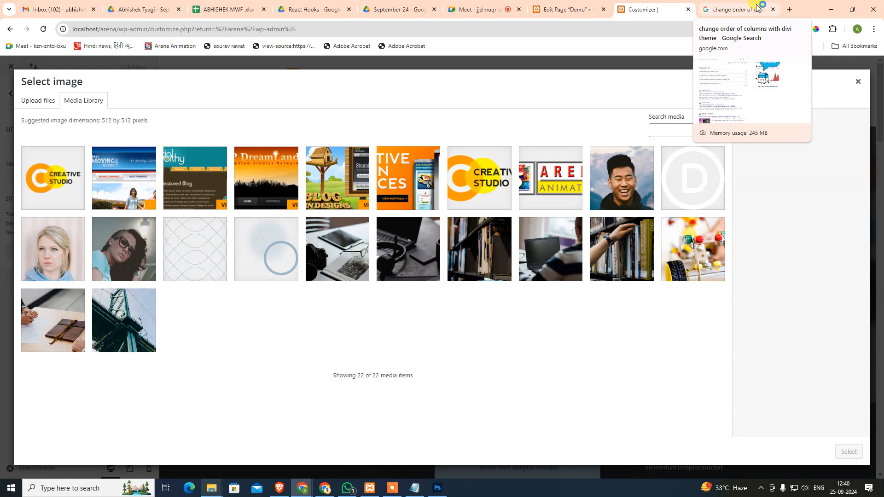
pyautogui.click(438, 488)
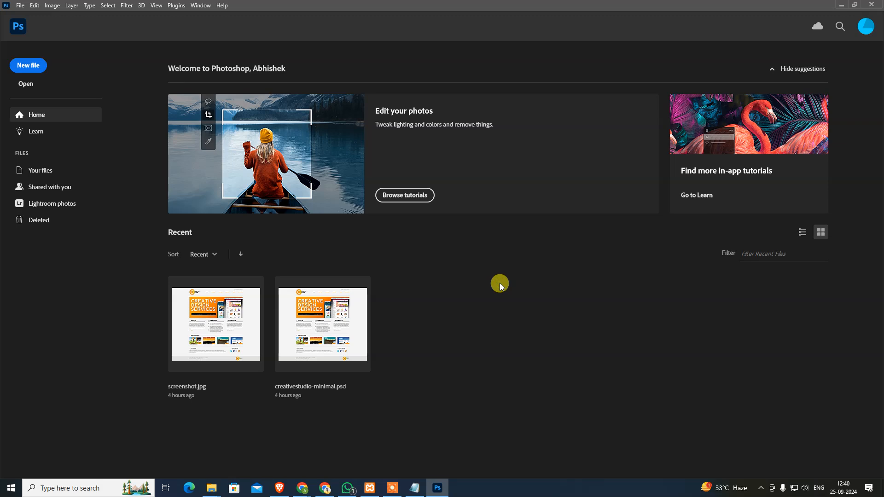
# Open the recent file creativestudio-minimal.psd
pyautogui.hotkey('ctrl', 'n')
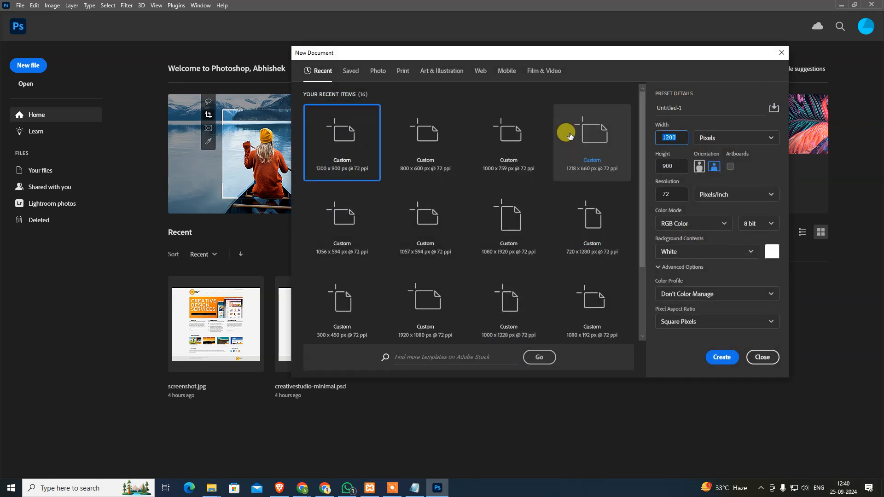
pyautogui.press('Escape')
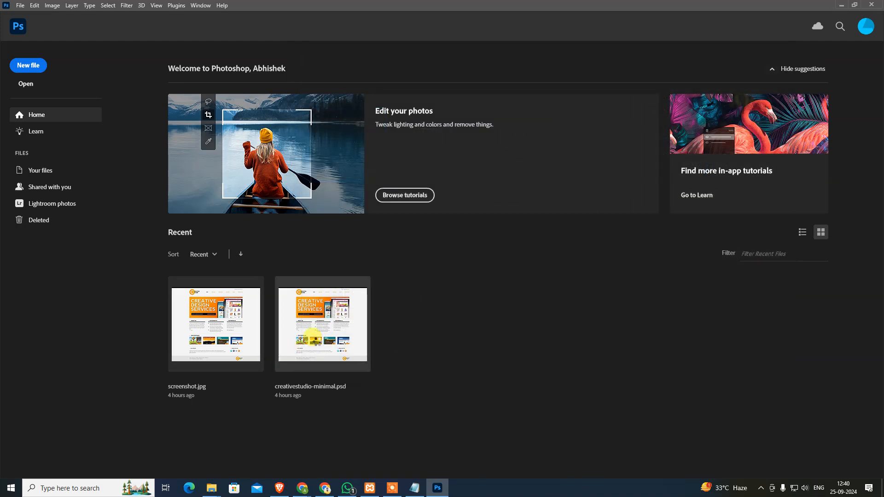
pyautogui.click(313, 335)
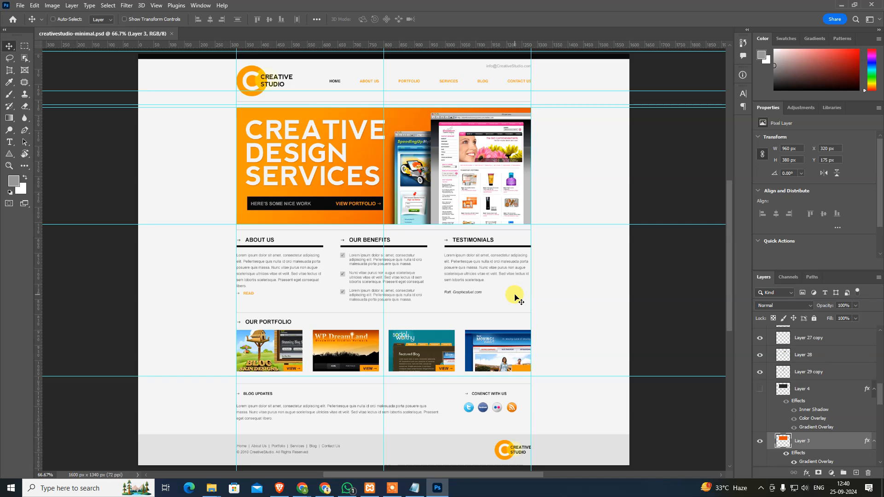
# Create a new document 512 pixels wide and 512 pixels high
pyautogui.hotkey('ctrl', 'n')
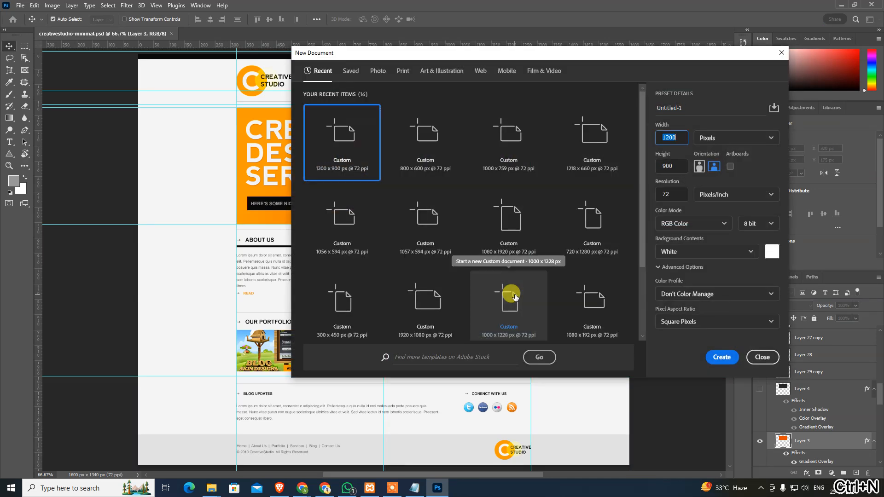
pyautogui.write('2')
pyautogui.press('BackSpace')
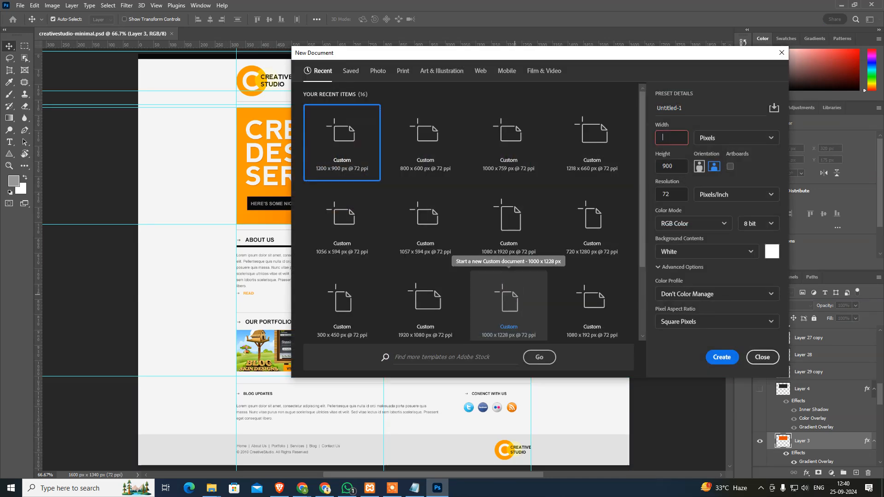
pyautogui.write('512')
pyautogui.press('Tab')
pyautogui.write('5')
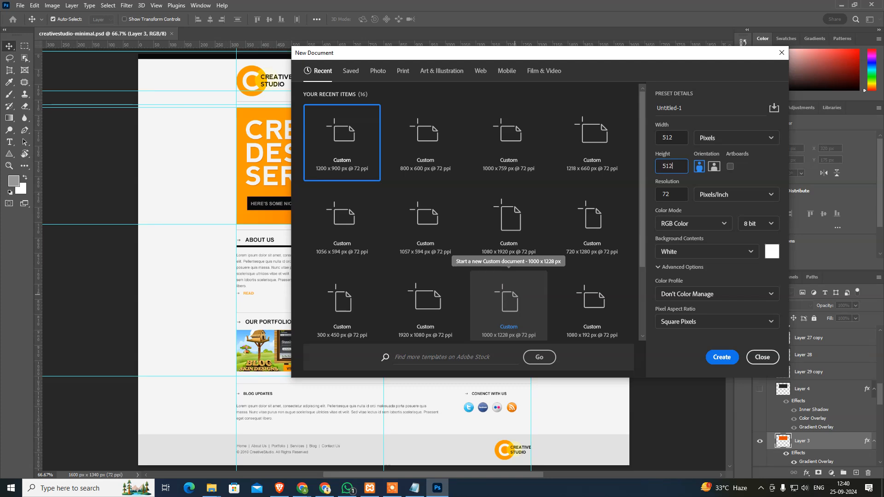
pyautogui.press('Tab')
pyautogui.click(721, 358)
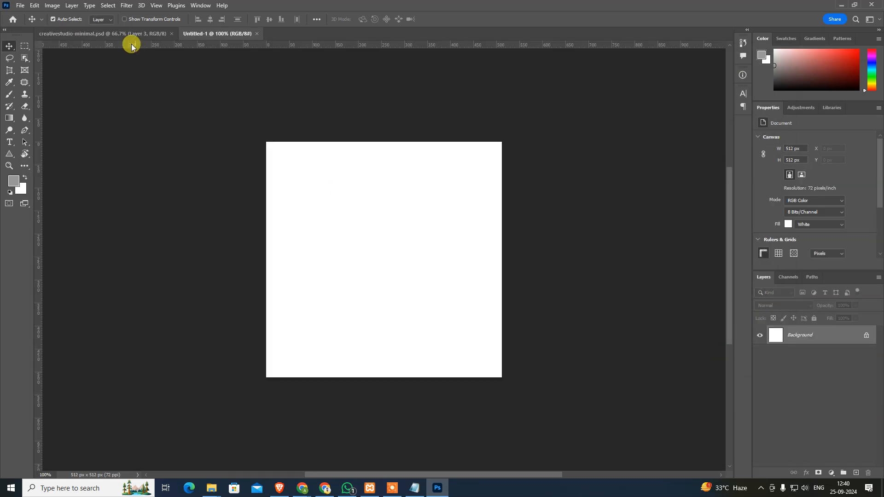
# Set the Move tool's auto-select to Group and duplicate the header logo group of creativestudio-minimal.psd into the Untitled-1 document
pyautogui.click(123, 33)
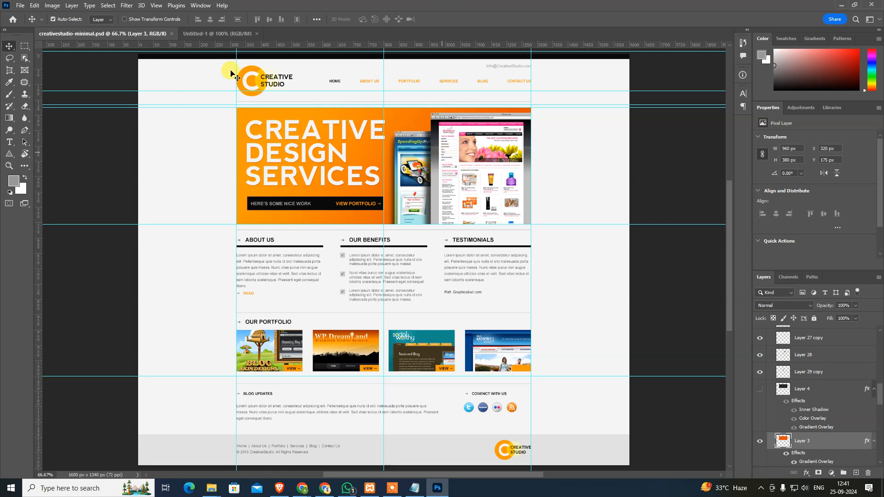
pyautogui.click(264, 70)
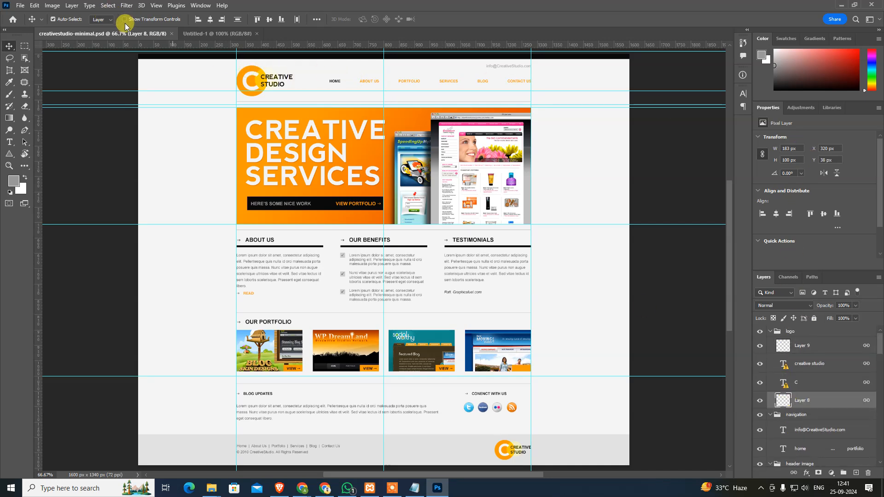
pyautogui.click(106, 28)
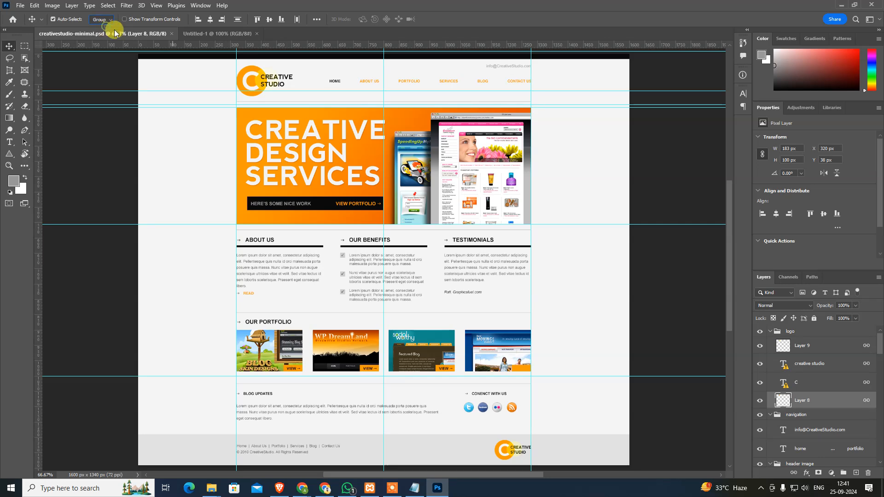
pyautogui.click(300, 89)
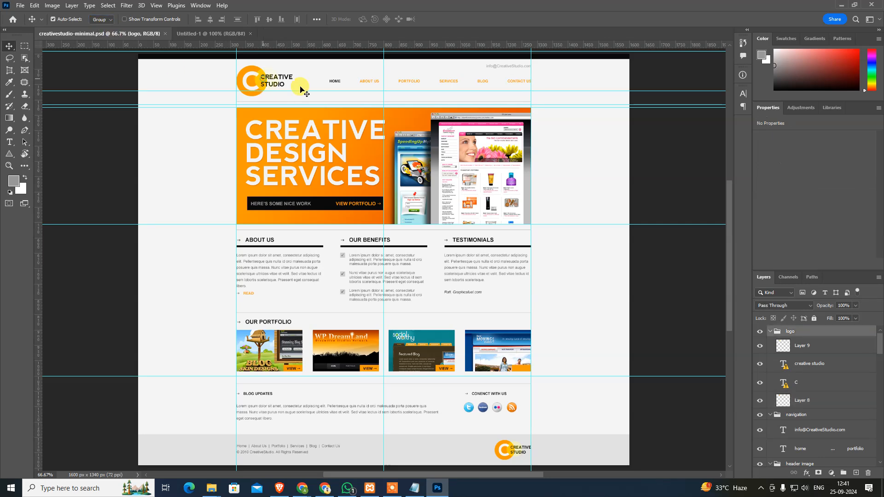
pyautogui.click(771, 332)
pyautogui.rightClick(798, 332)
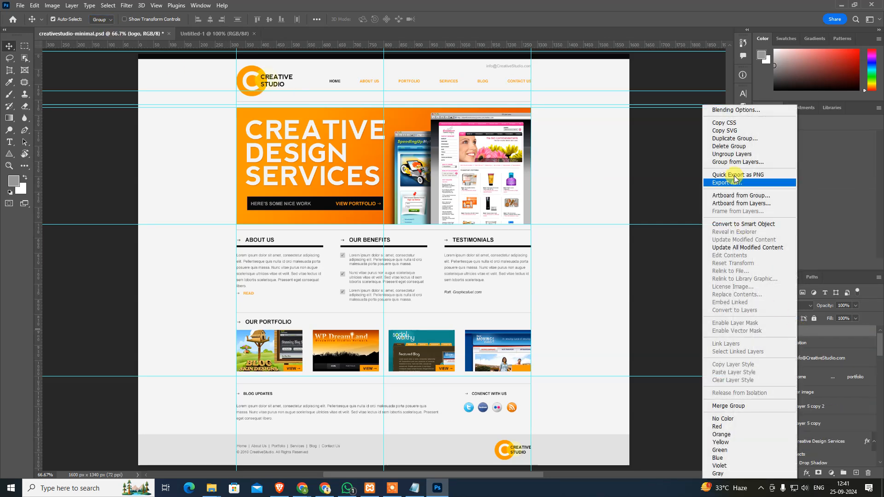
pyautogui.click(733, 139)
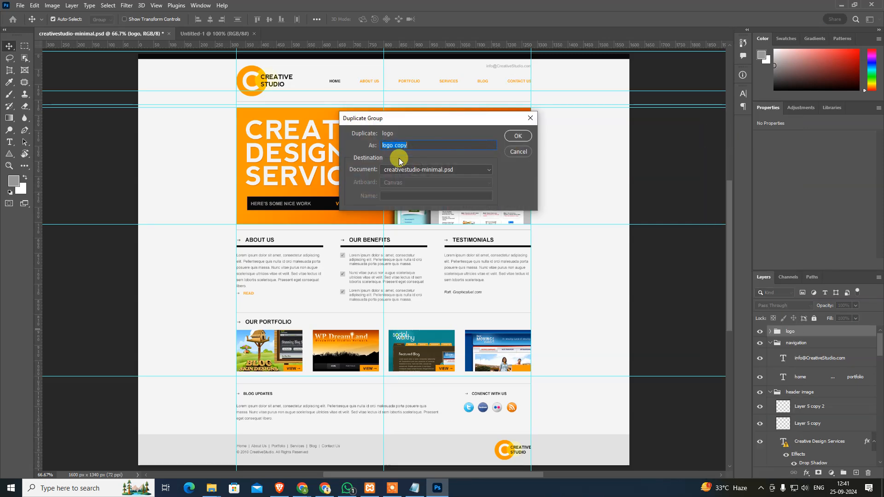
pyautogui.click(395, 170)
pyautogui.click(396, 187)
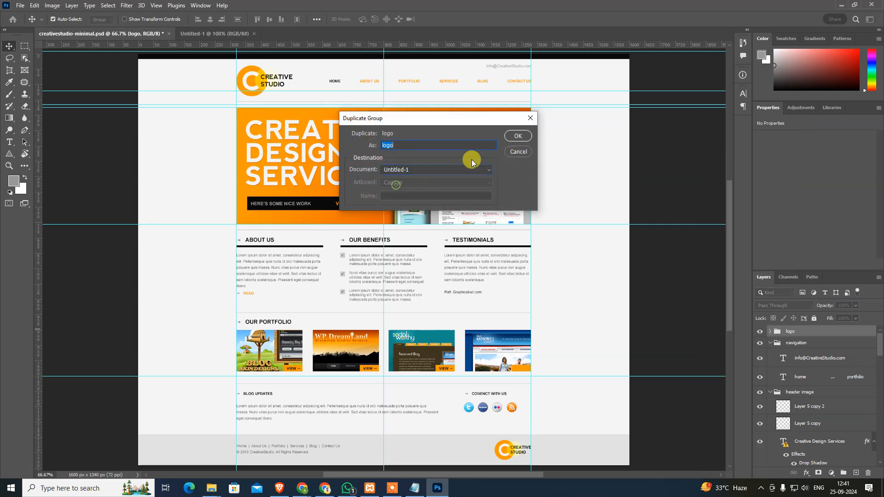
pyautogui.click(517, 136)
# Center the logo group horizontally and vertically on the Untitled-1 canvas, and clear the selection
pyautogui.click(211, 33)
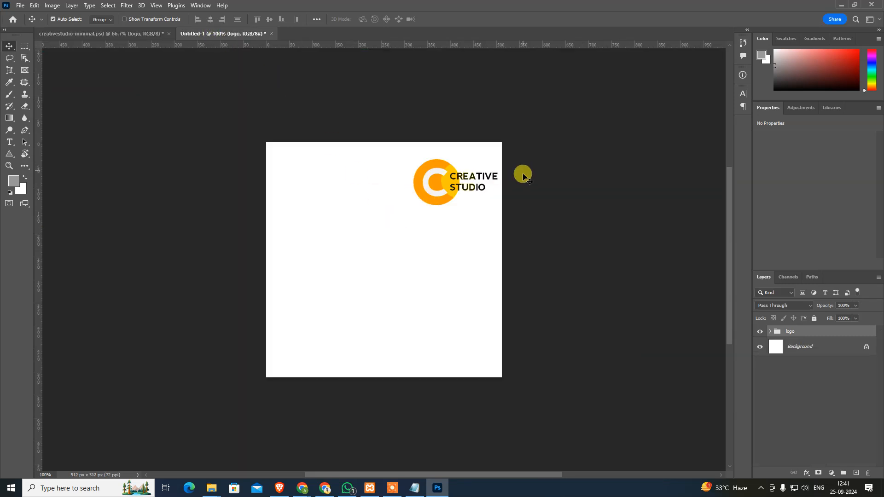
pyautogui.hotkey('ctrl', 'a')
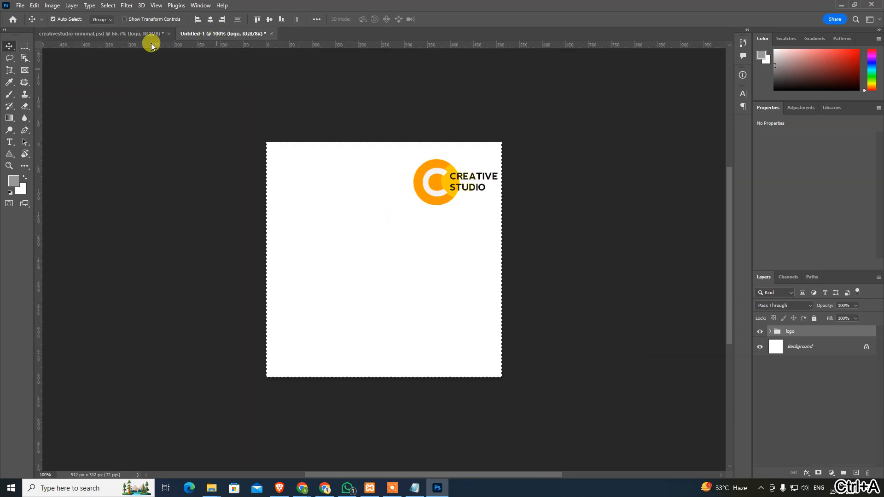
pyautogui.click(210, 19)
pyautogui.click(269, 19)
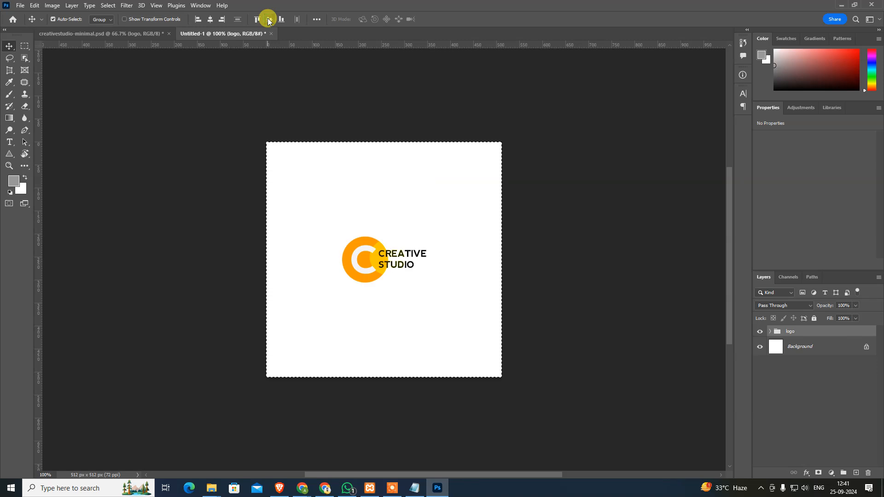
pyautogui.hotkey('ctrl', 'd')
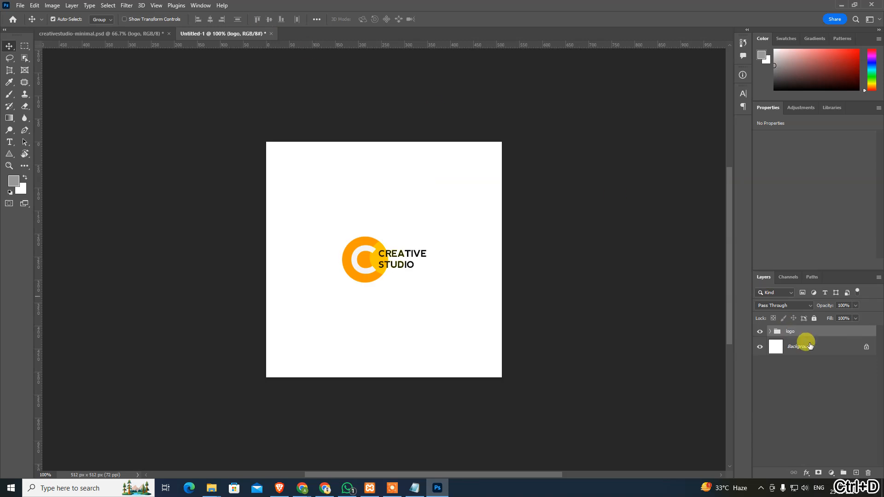
# Scale the logo group up about its center so it fills most of the canvas width
pyautogui.hotkey('ctrl', 't')
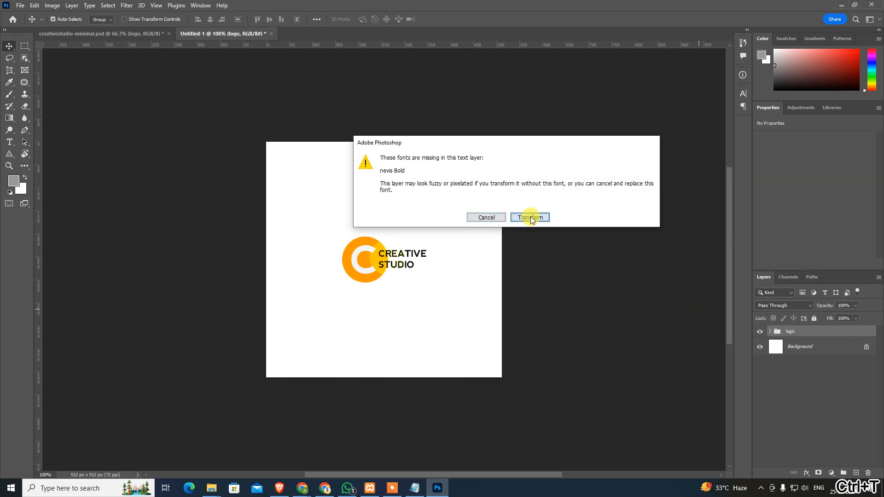
pyautogui.click(530, 217)
pyautogui.moveTo(424, 237); pyautogui.dragTo(479, 197)
pyautogui.press('Return')
pyautogui.hotkey('ctrl', 'alt', '0')
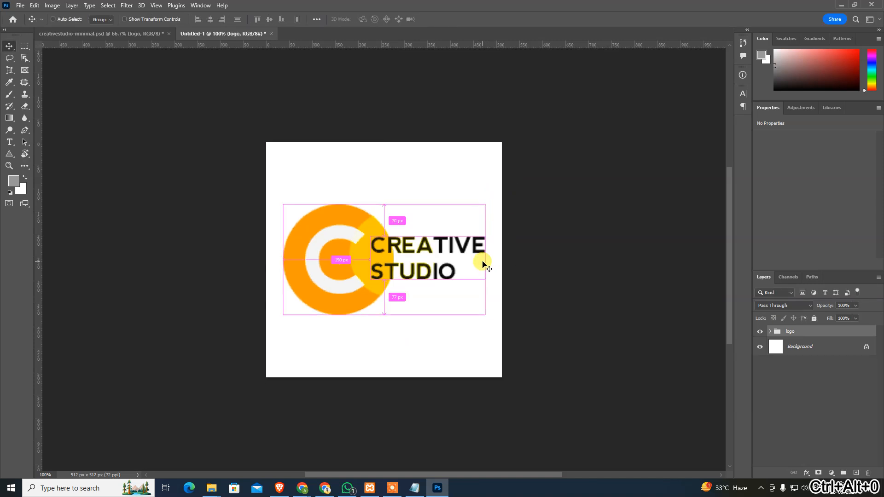
pyautogui.hotkey('ctrl', '0')
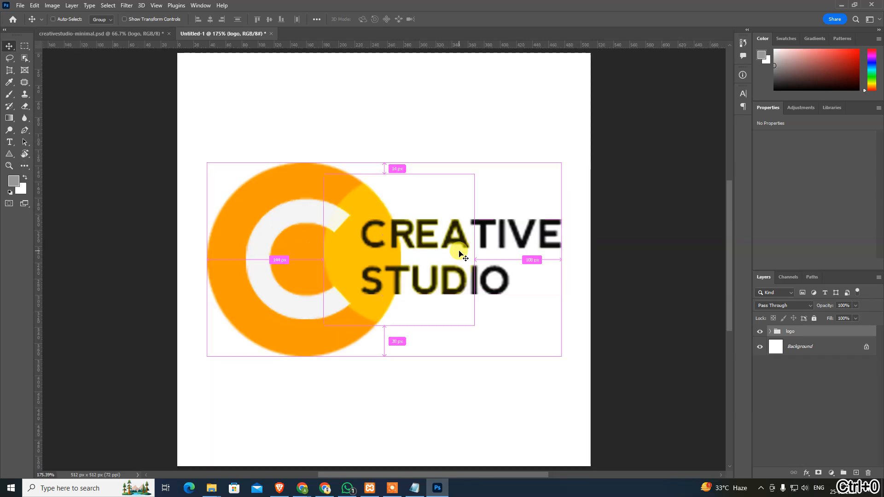
pyautogui.hotkey('ctrl', 'alt', '0')
# Try to replace the missing font of the logo's CREATIVE STUDIO text with Arial
pyautogui.press('t')
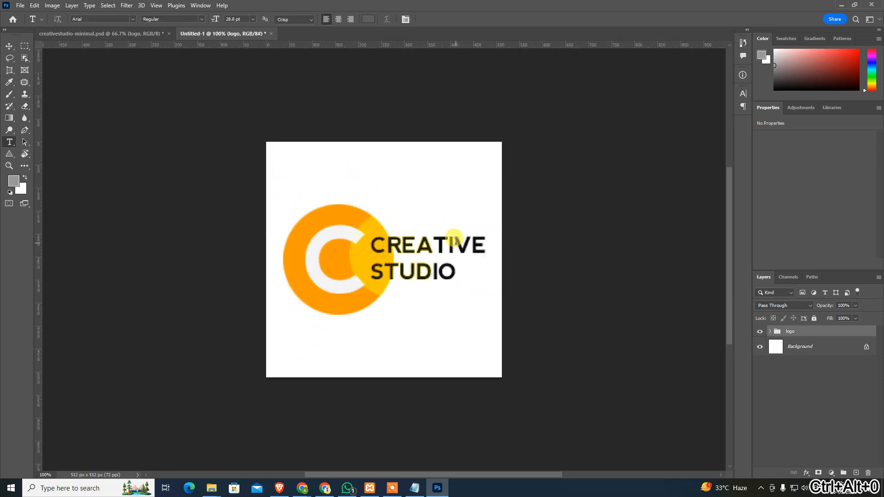
pyautogui.click(456, 244)
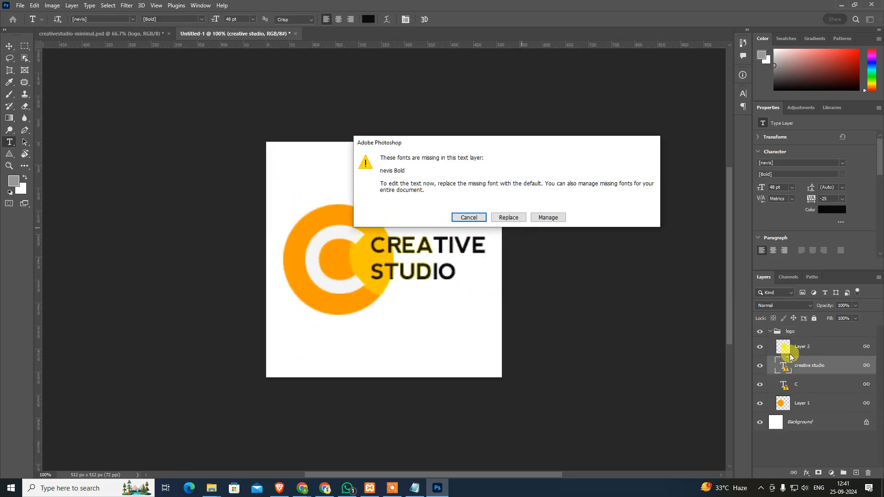
pyautogui.click(509, 217)
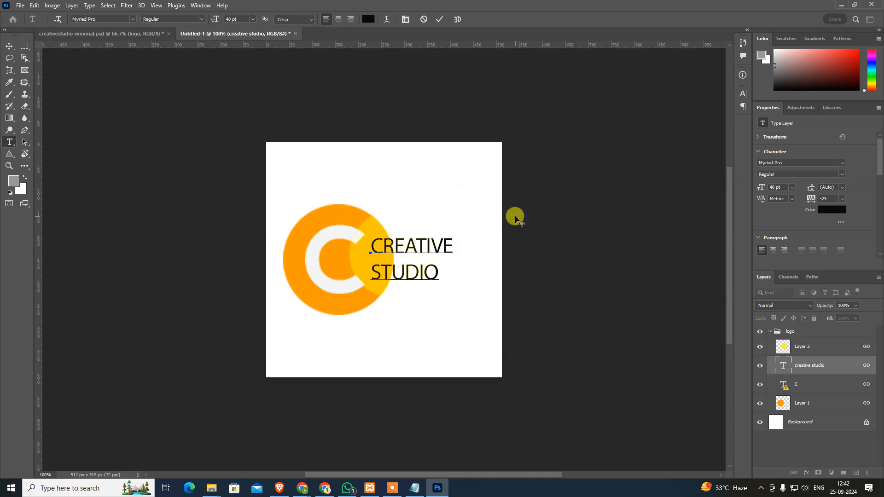
pyautogui.hotkey('ctrl', 'a')
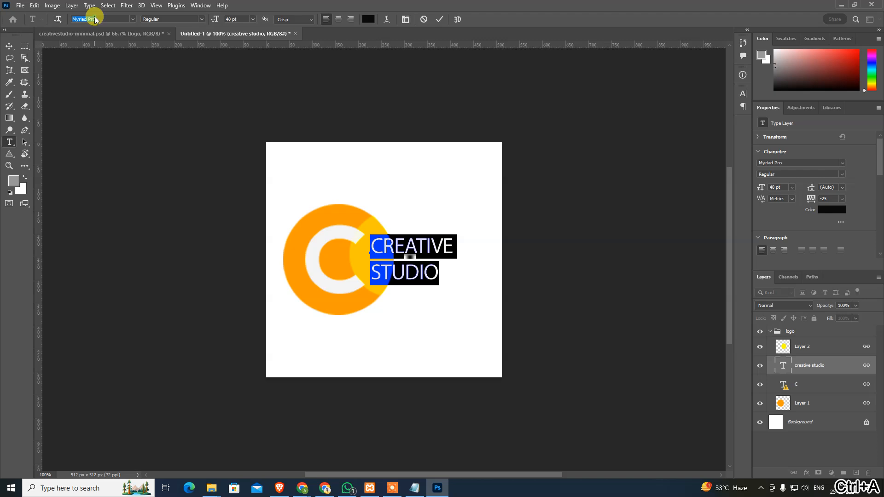
pyautogui.click(101, 19)
pyautogui.write('Arial')
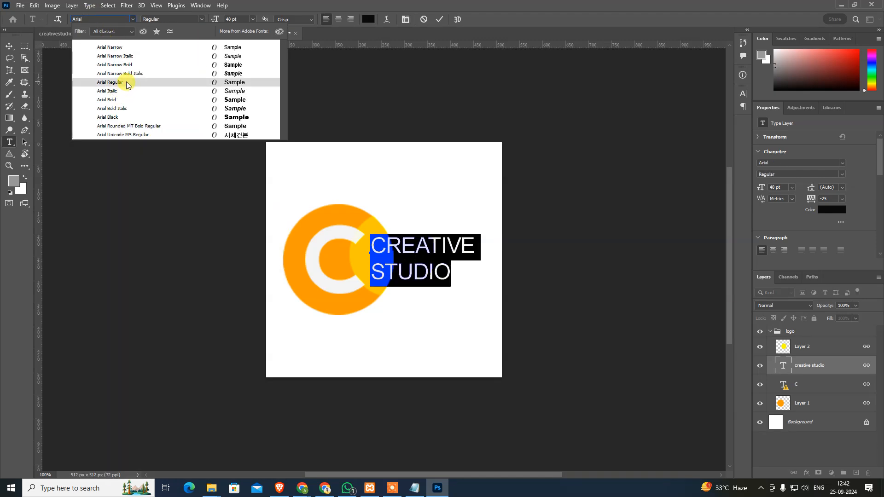
pyautogui.click(217, 6)
pyautogui.click(13, 46)
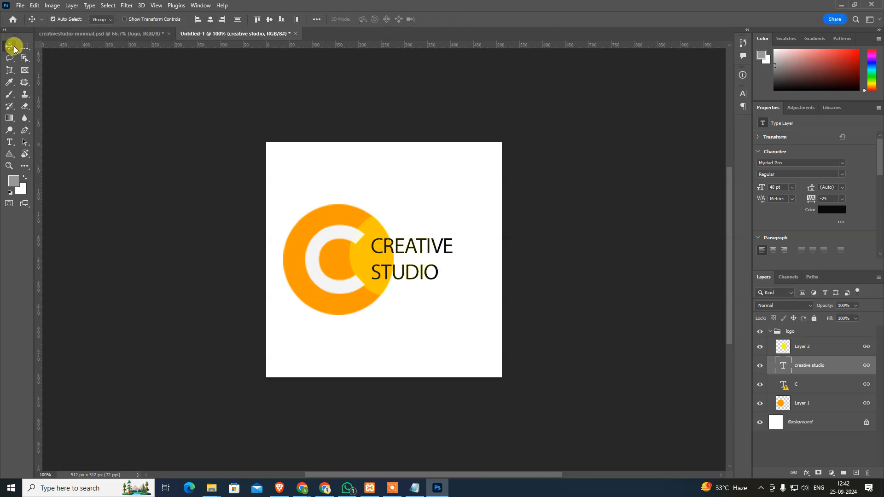
# Undo the text's font replacement and the enlargement of the logo group
pyautogui.hotkey('ctrl', 'z')
pyautogui.hotkey('ctrl', 'z')
pyautogui.hotkey('ctrl', 'z')
pyautogui.hotkey('ctrl', 'z')
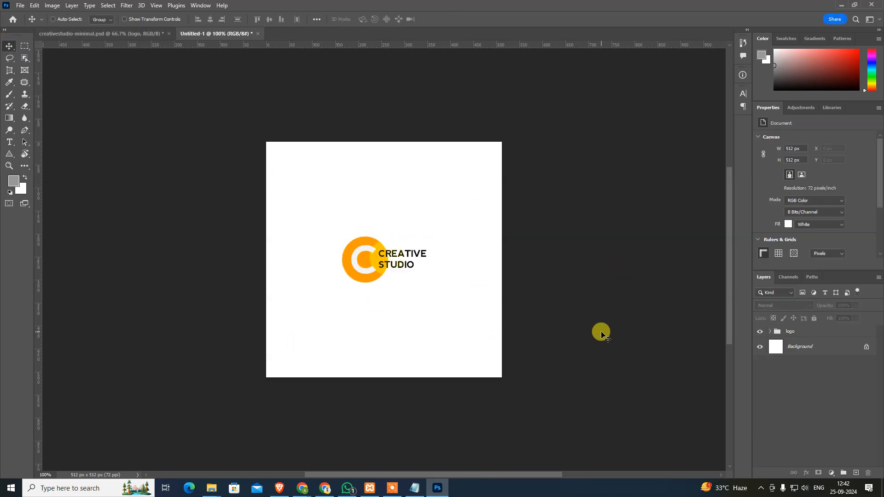
pyautogui.hotkey('ctrl', 'alt', '0')
# Sample the light gray page background of creativestudio-minimal.psd and fill the Untitled-1 Background layer with it
pyautogui.click(128, 35)
pyautogui.press('i')
pyautogui.click(195, 197)
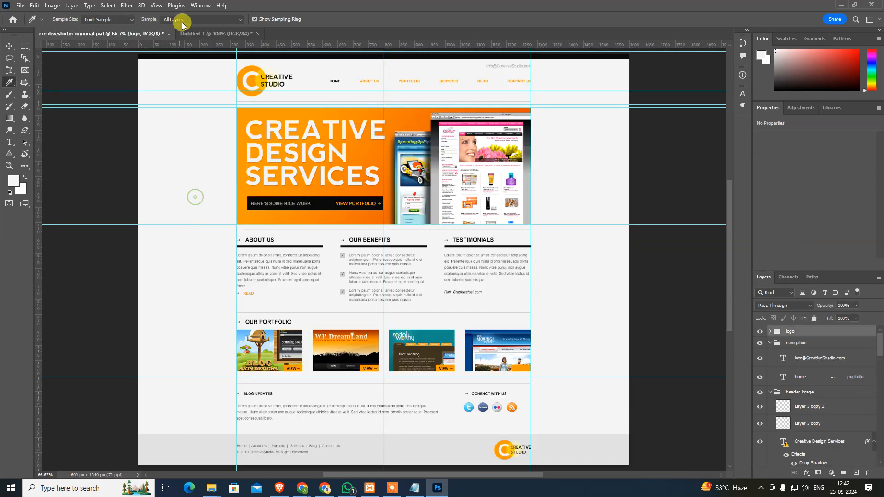
pyautogui.click(197, 35)
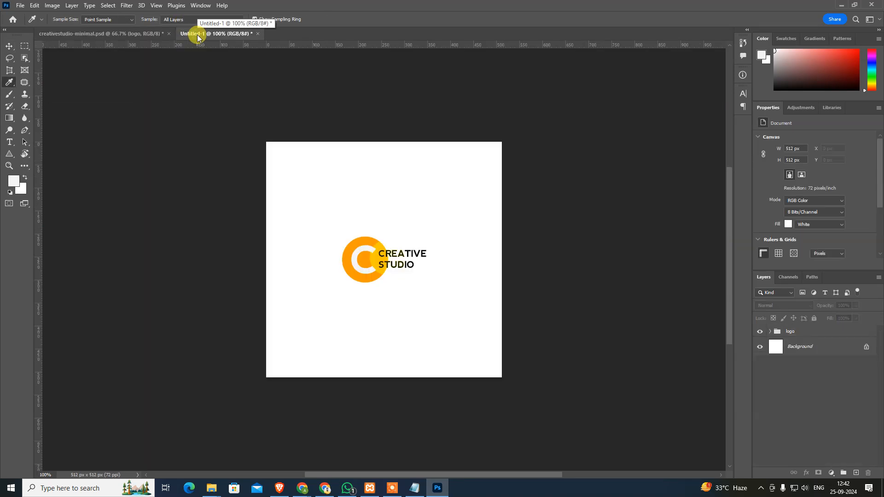
pyautogui.click(810, 348)
pyautogui.hotkey('alt', 'BackSpace')
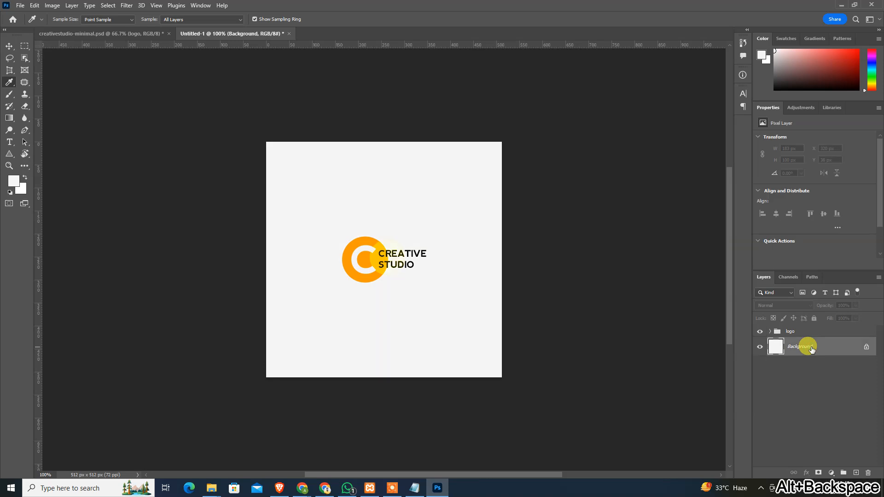
# Select the logo group and open its CREATIVE STUDIO text for editing to identify the missing font
pyautogui.press('v')
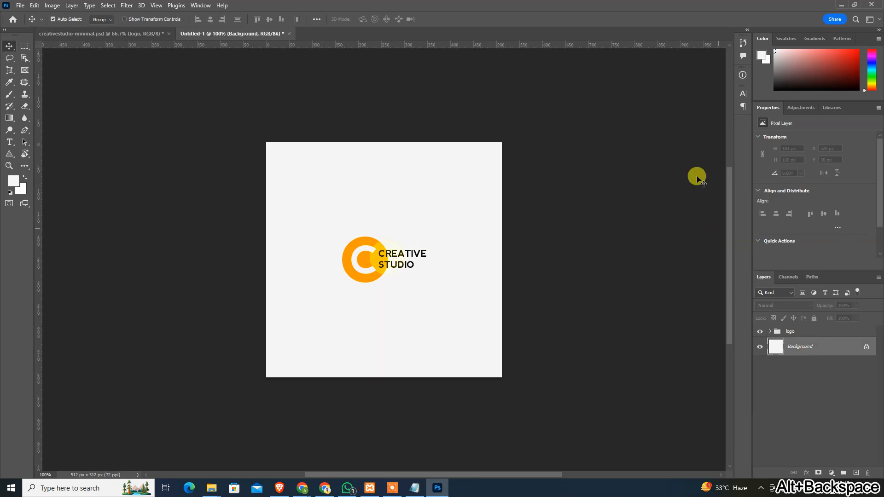
pyautogui.click(658, 300)
pyautogui.click(825, 332)
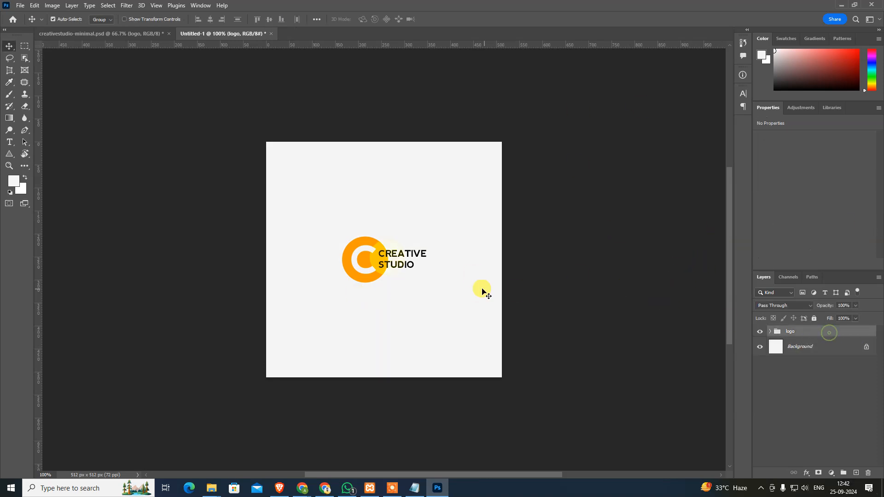
pyautogui.doubleClick(413, 256)
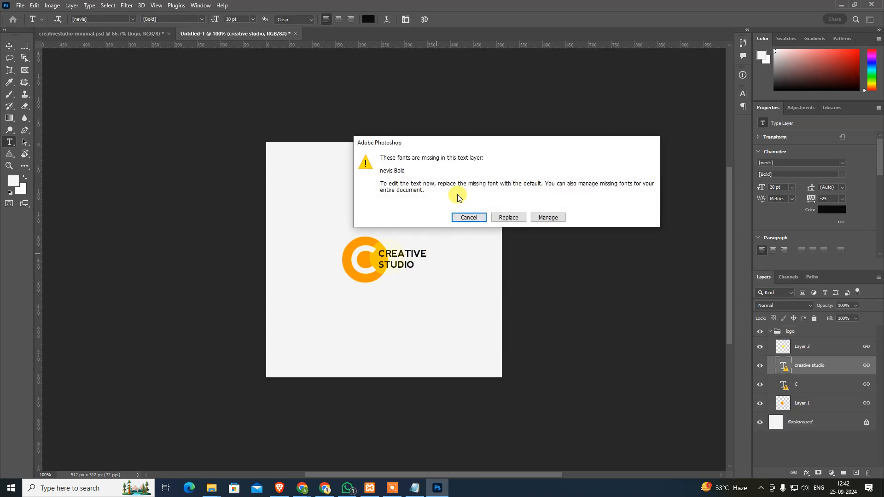
# Switch to Chrome and search the web for "nevisbold" in a new tab
pyautogui.moveTo(302, 487)
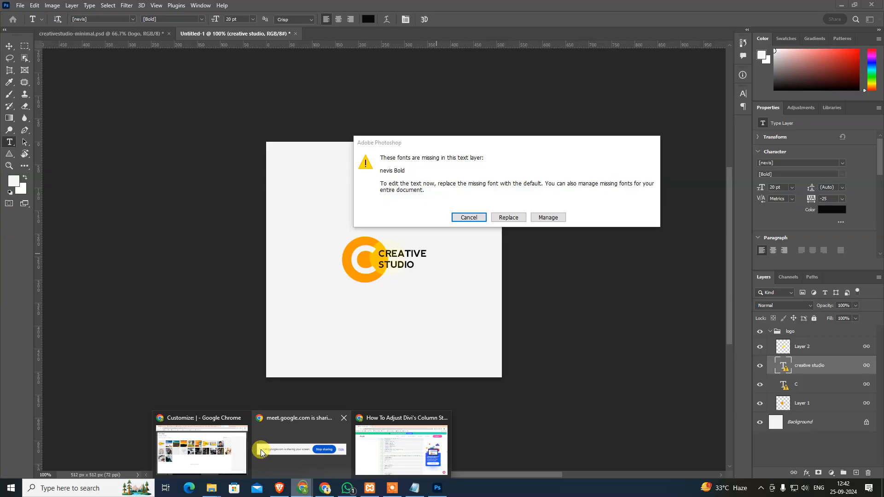
pyautogui.click(205, 448)
pyautogui.click(785, 9)
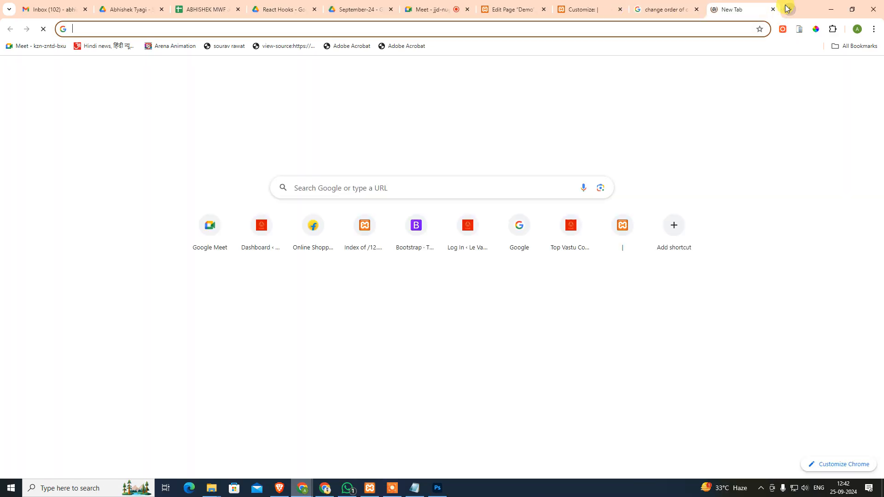
pyautogui.write('nevisn')
pyautogui.press('BackSpace')
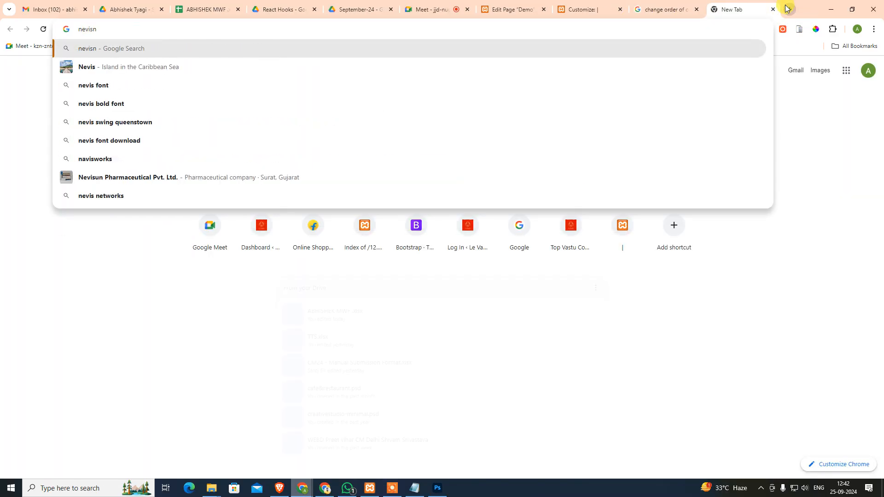
pyautogui.write('bold')
pyautogui.press('Return')
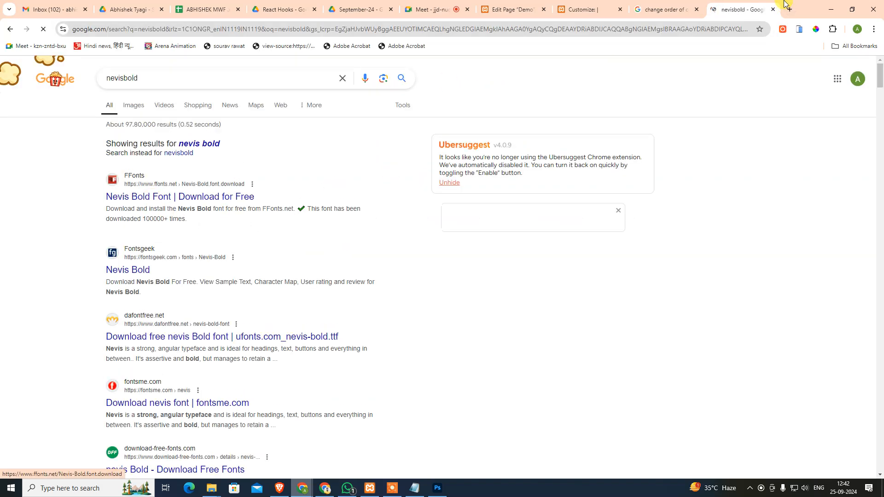
# Open photopea.com in another new browser tab
pyautogui.click(789, 8)
pyautogui.write('photopea.com')
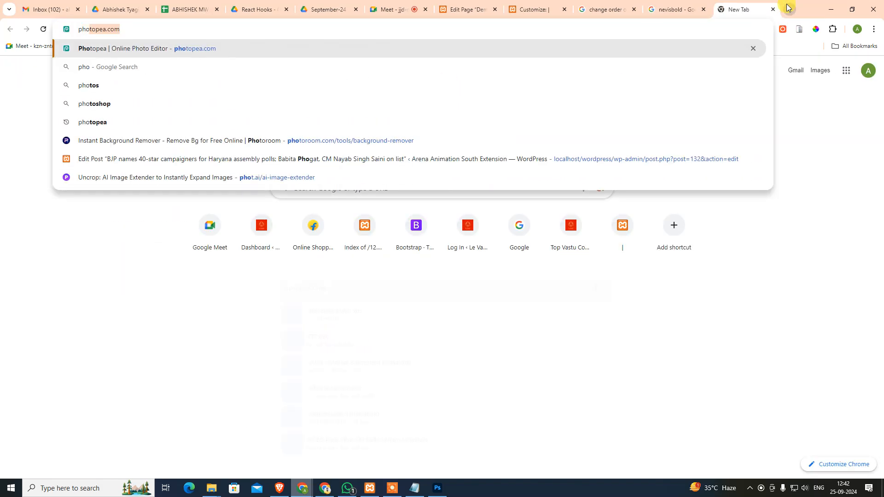
pyautogui.press('Return')
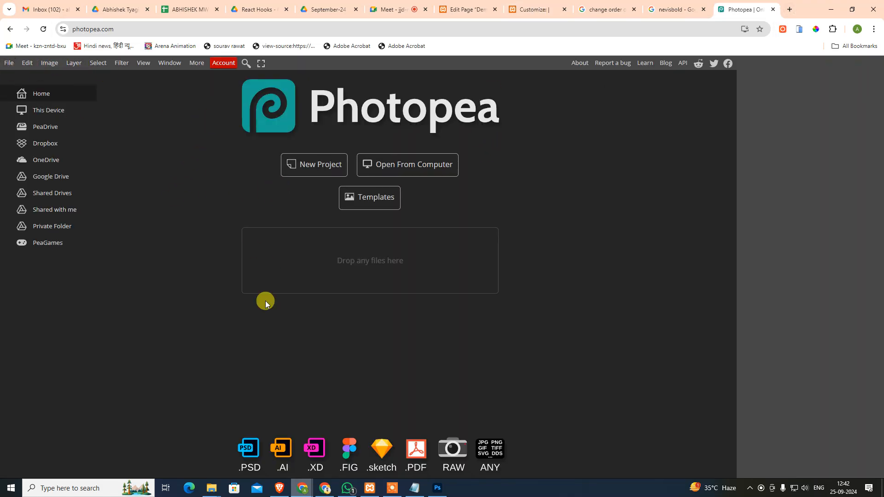
# Switch to Photoshop, dismiss the missing-font warning, and copy the folder path of creativestudio-minimal.psd from the Save As dialog
pyautogui.click(438, 487)
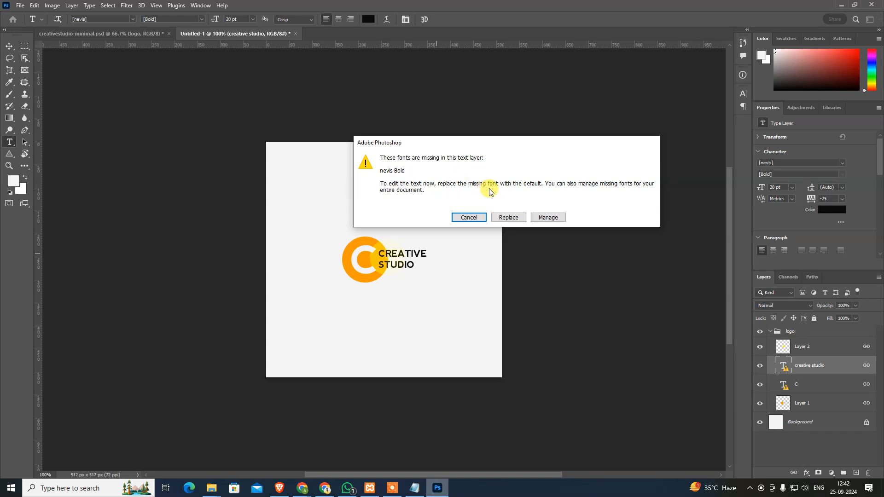
pyautogui.click(470, 216)
pyautogui.click(83, 32)
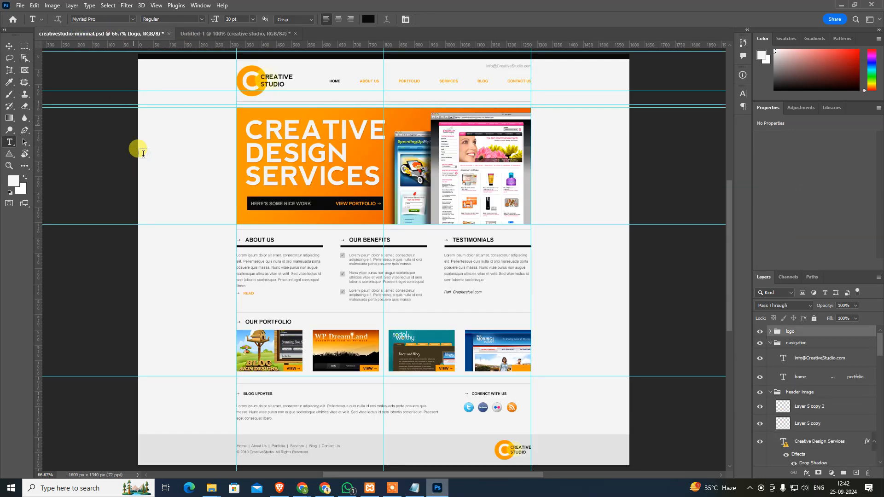
pyautogui.hotkey('ctrl', 'shift', 's')
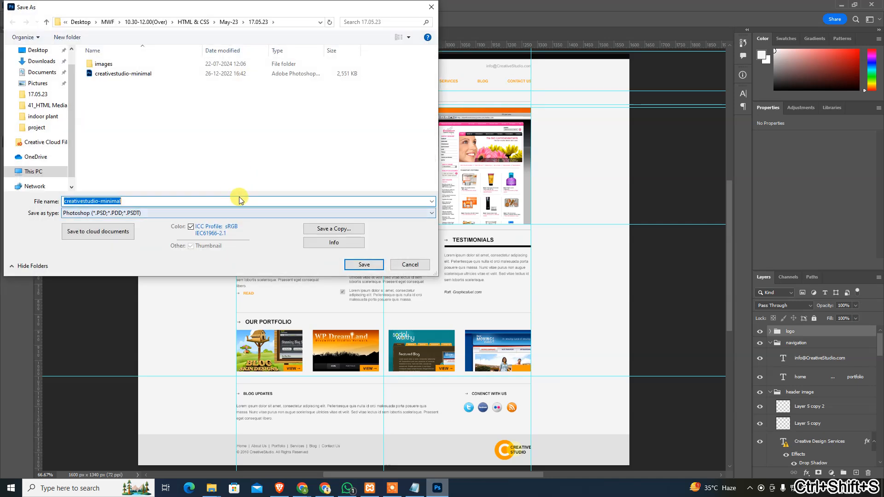
pyautogui.click(289, 22)
pyautogui.hotkey('ctrl', 'c')
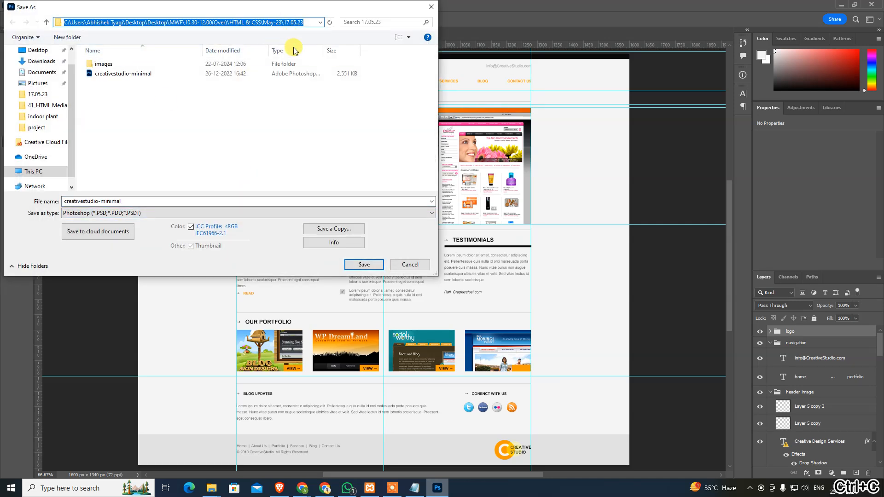
pyautogui.press('Escape')
# Switch to Photopea in Chrome and open creativestudio-minimal from the 17.05.23 folder using the copied path
pyautogui.moveTo(302, 487)
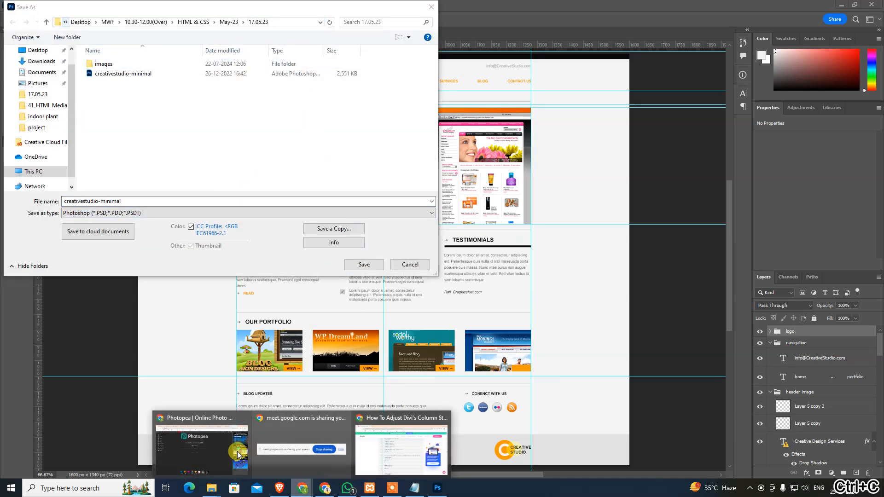
pyautogui.click(225, 433)
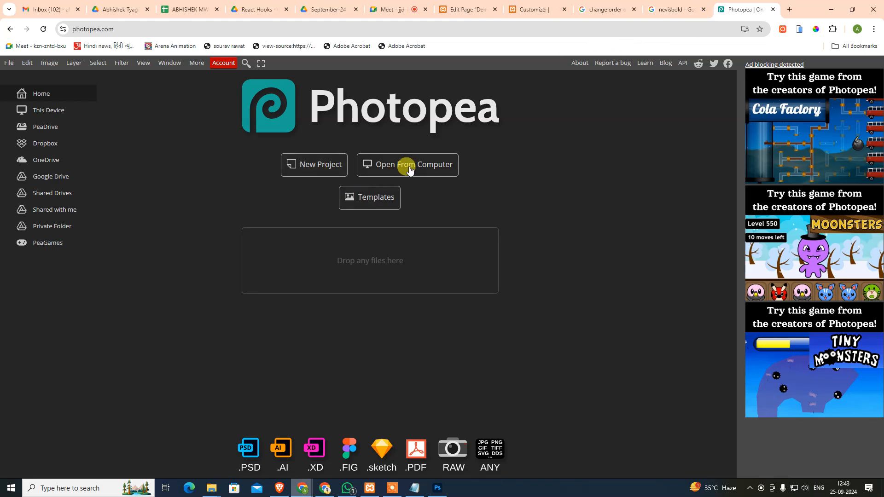
pyautogui.click(432, 172)
pyautogui.hotkey('ctrl', 'v')
pyautogui.press('Return')
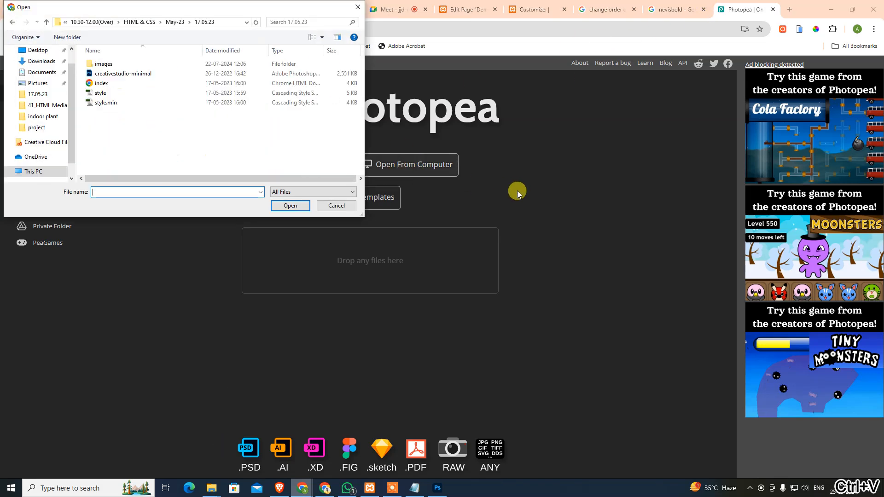
pyautogui.doubleClick(128, 74)
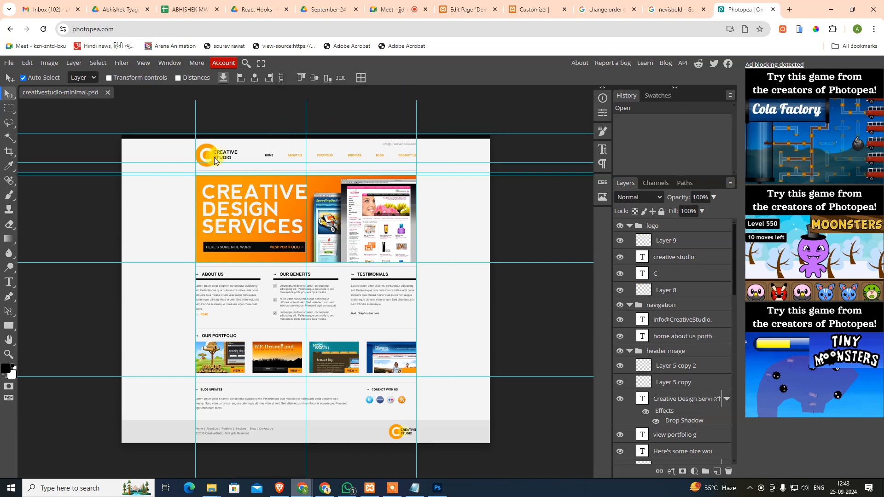
# Try to edit the header logo's CREATIVE STUDIO text in Photopea with the Type tool
pyautogui.hotkey('ctrl', '+')
pyautogui.hotkey('ctrl', '+')
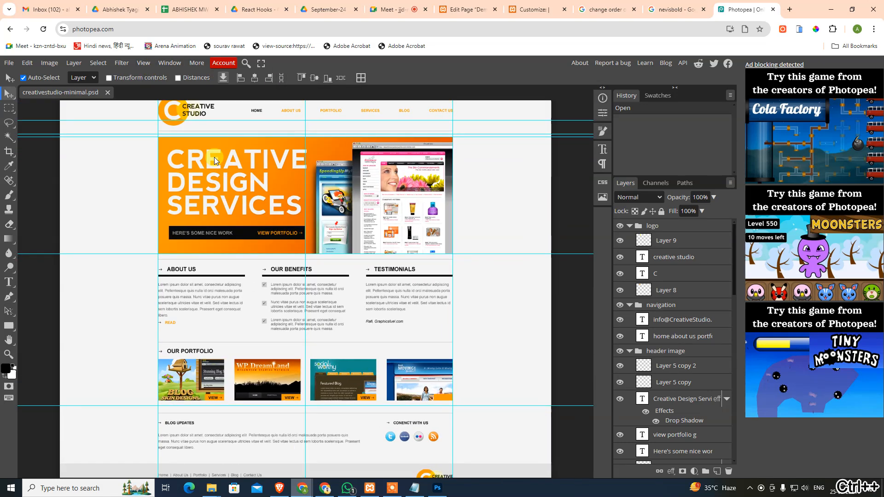
pyautogui.moveTo(236, 121); pyautogui.dragTo(294, 219)
pyautogui.keyDown('ctrl'); pyautogui.click(266, 206); pyautogui.keyUp('ctrl')
pyautogui.keyDown('ctrl'); pyautogui.click(266, 206); pyautogui.keyUp('ctrl')
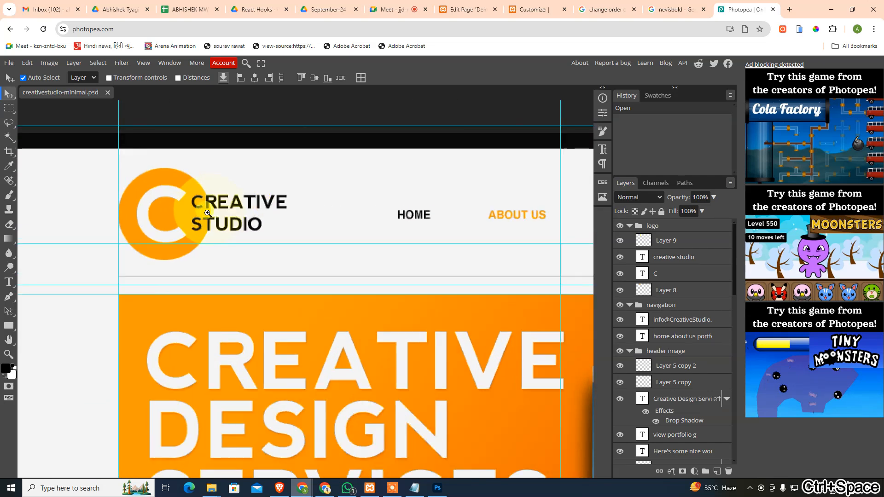
pyautogui.press('t')
pyautogui.click(235, 198)
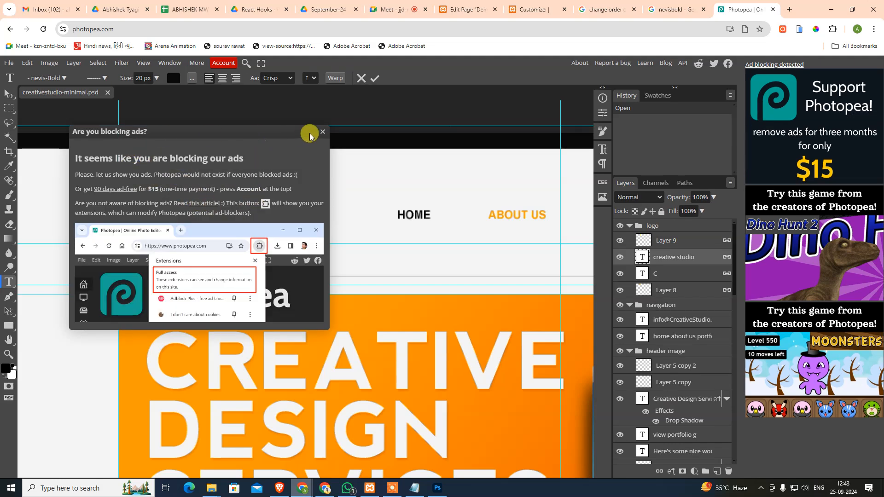
pyautogui.click(322, 131)
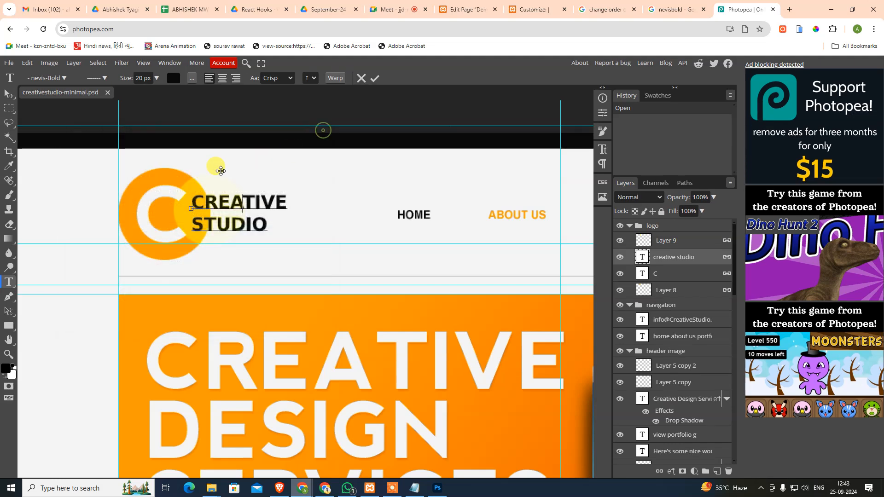
pyautogui.click(9, 93)
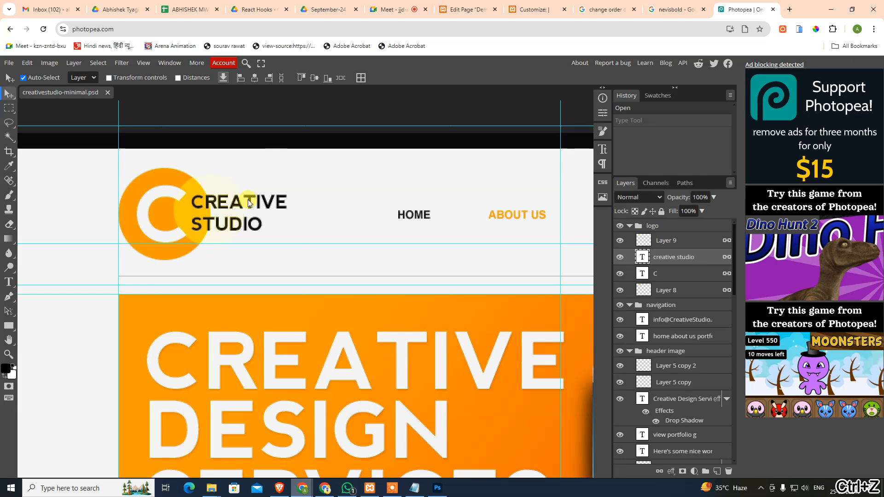
# Open the Fontsgeek result for Nevis Bold from the font search results and download the font ZIP file
pyautogui.click(676, 9)
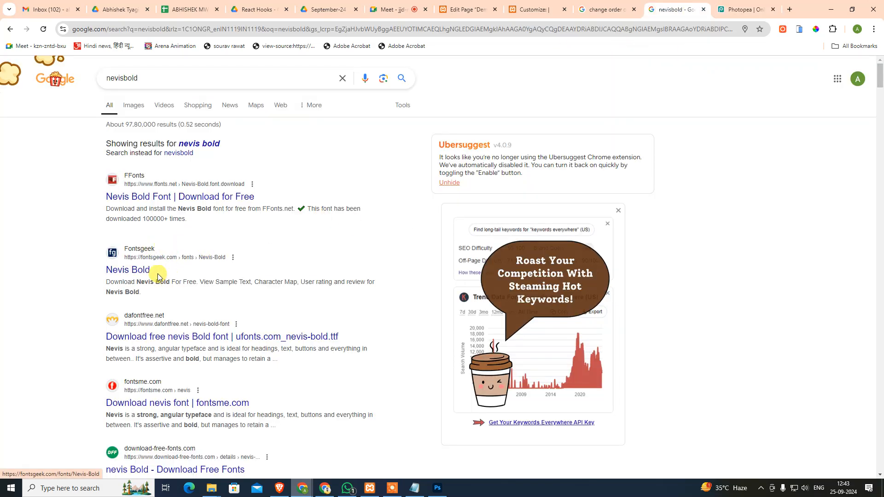
pyautogui.middleClick(139, 271)
pyautogui.click(713, 4)
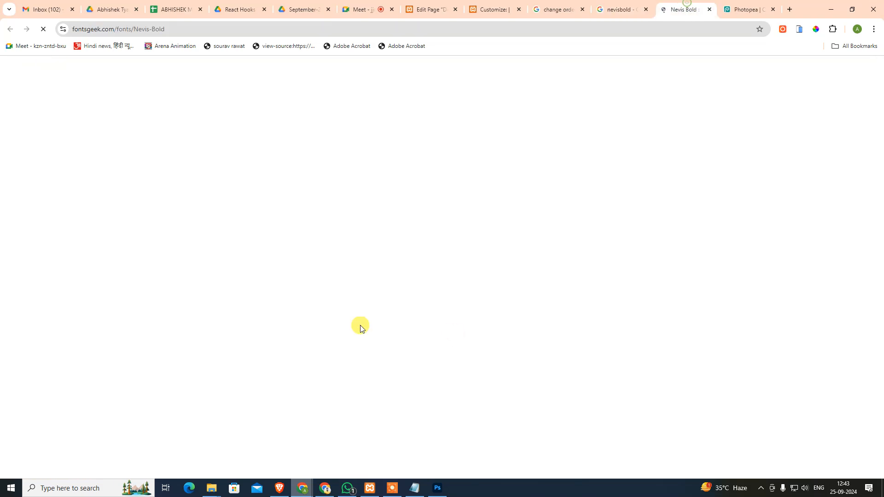
pyautogui.scroll(-3, 265, 311)
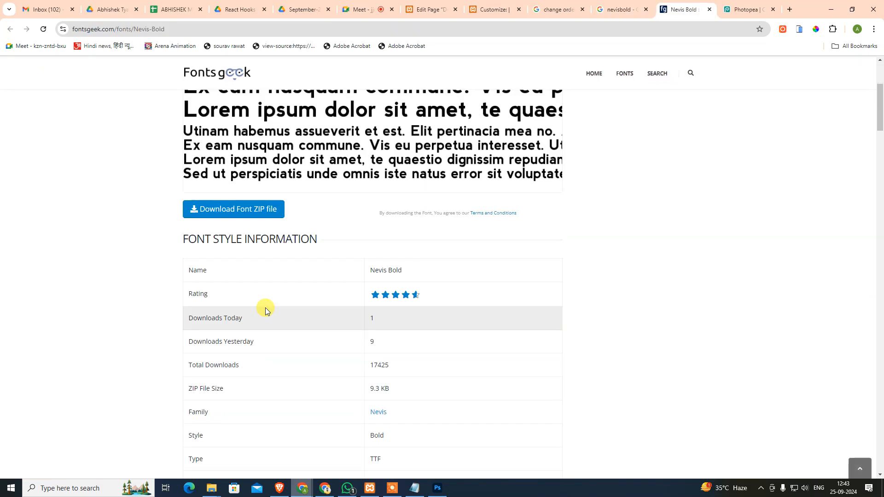
pyautogui.click(246, 210)
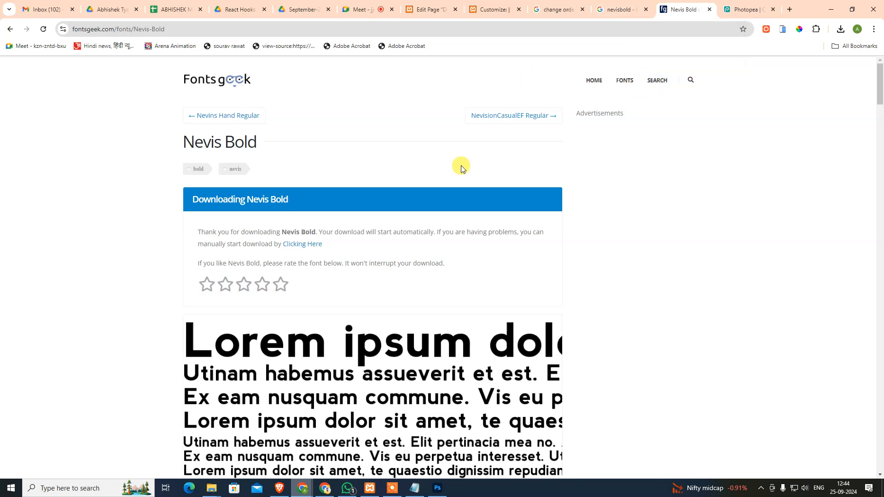
# Show the downloaded nevis-bold_IUSQy archive in its folder and extract it into a folder of the same name
pyautogui.click(841, 30)
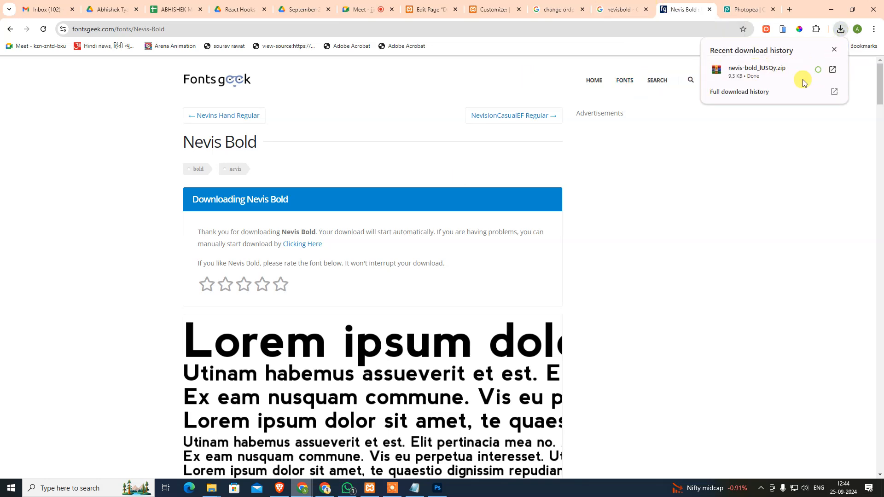
pyautogui.click(809, 70)
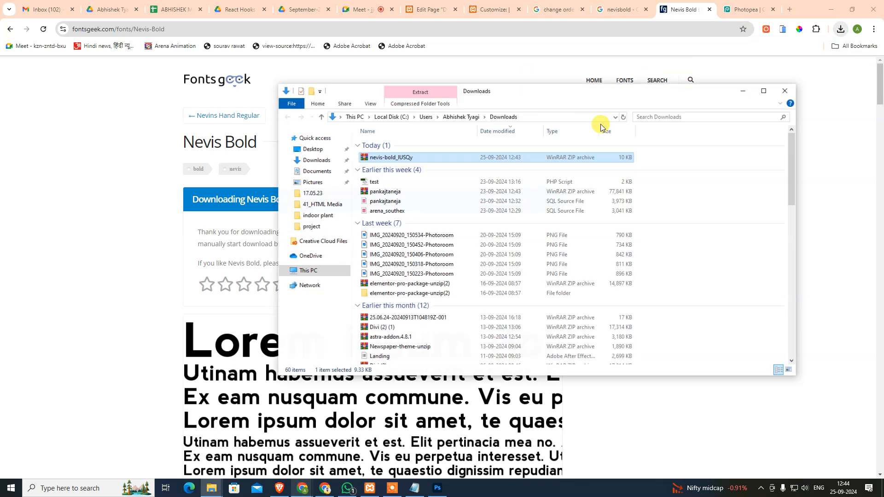
pyautogui.rightClick(444, 157)
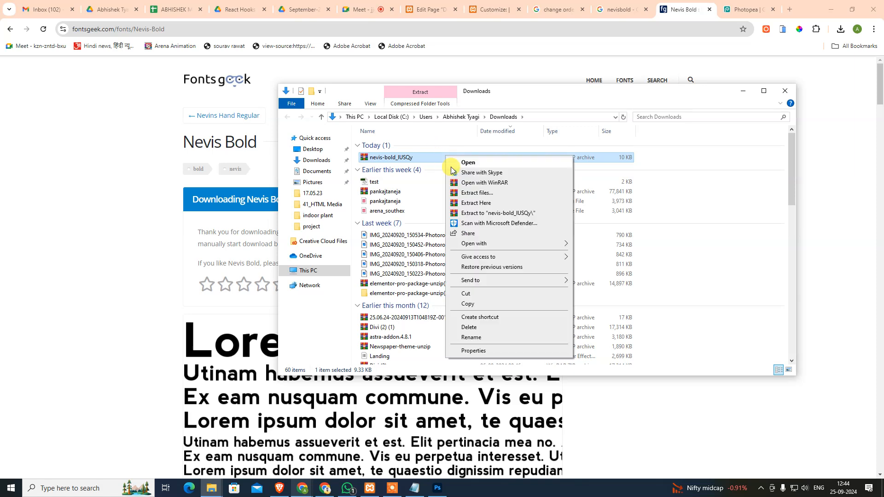
pyautogui.click(530, 212)
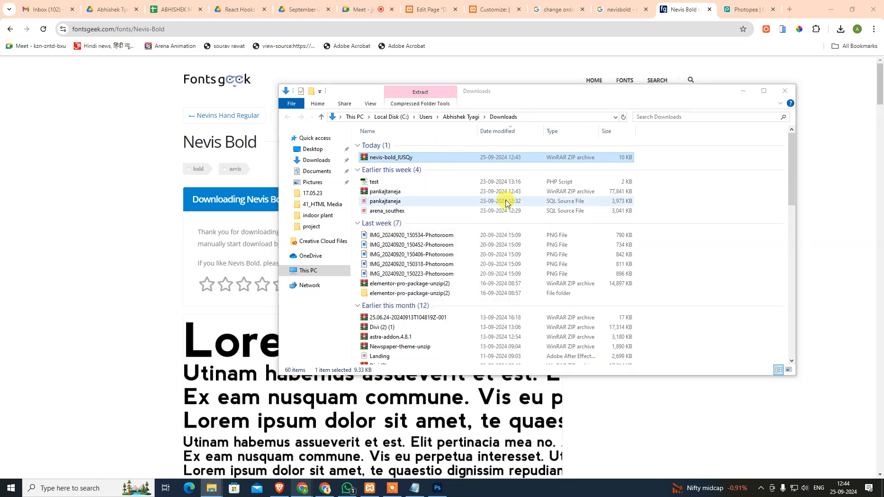
# Install the Nevis Bold TrueType font from the extracted Nevis Bold folder and close the font preview and folder windows
pyautogui.doubleClick(437, 167)
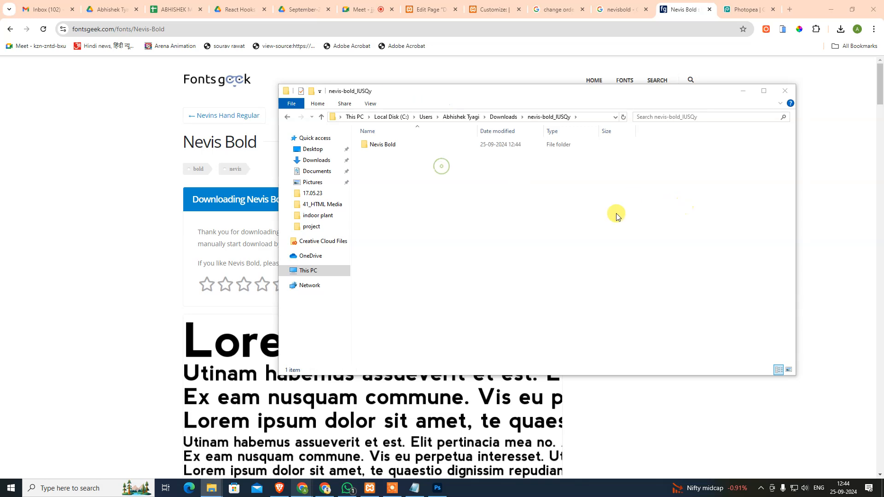
pyautogui.doubleClick(428, 141)
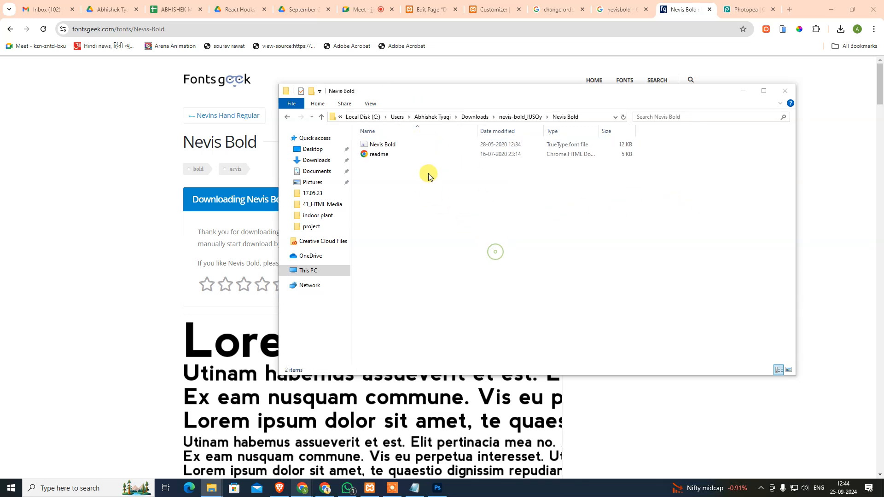
pyautogui.doubleClick(416, 144)
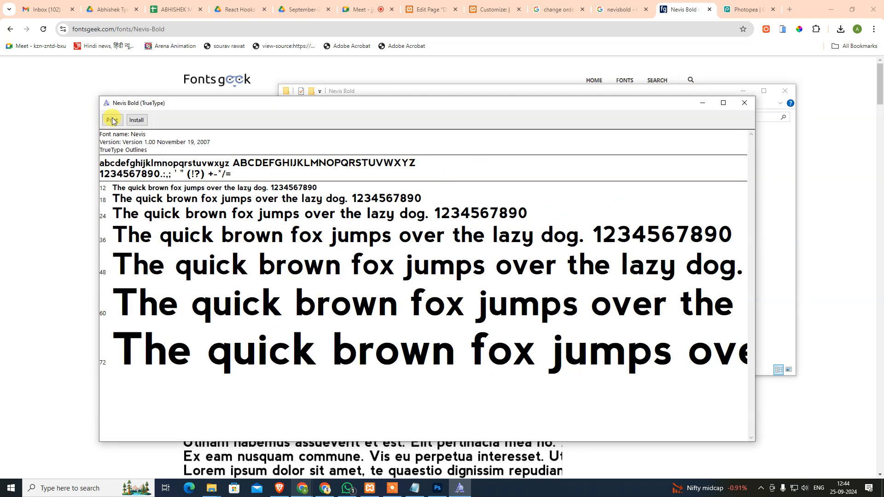
pyautogui.click(136, 121)
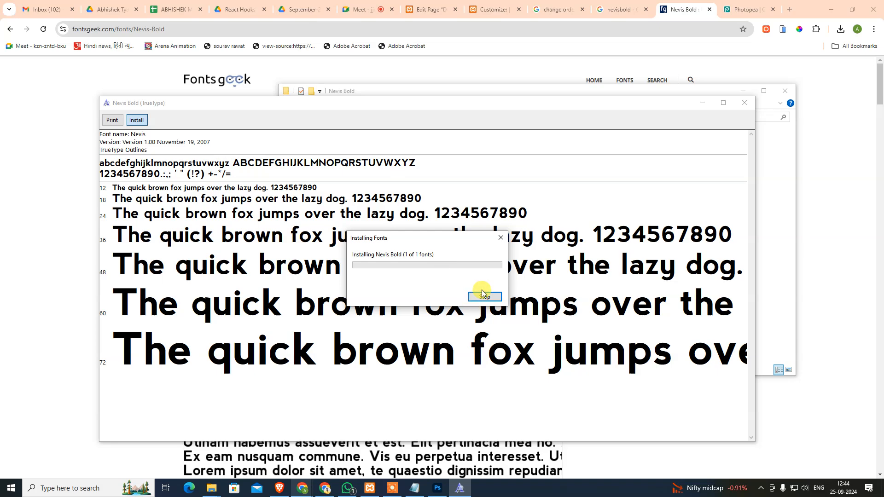
pyautogui.click(737, 103)
pyautogui.click(785, 91)
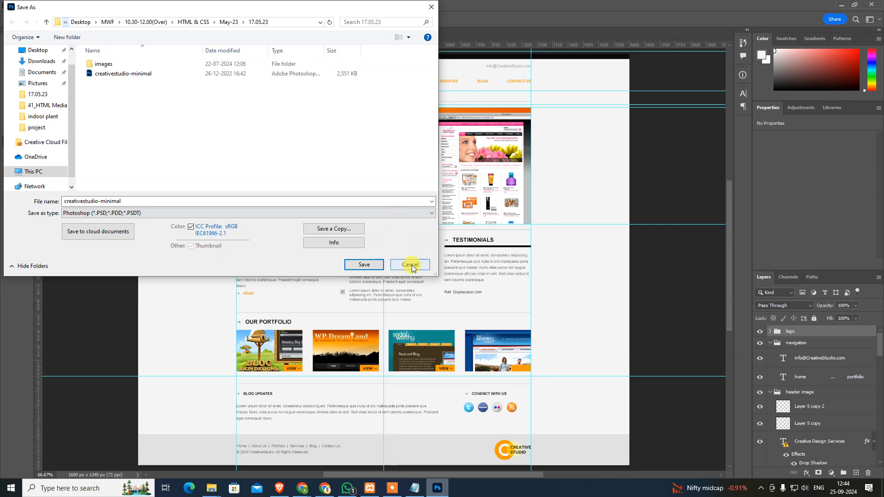
# Switch to Photoshop, cancel the Save As dialog, and close creativestudio-minimal.psd and Untitled-1 without saving
pyautogui.click(408, 263)
pyautogui.hotkey('ctrl', 'w')
pyautogui.click(448, 180)
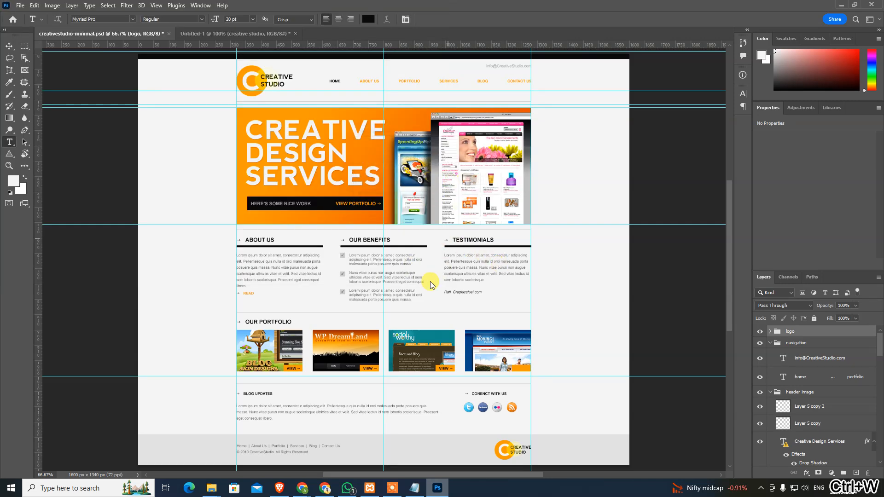
pyautogui.hotkey('ctrl', 'w')
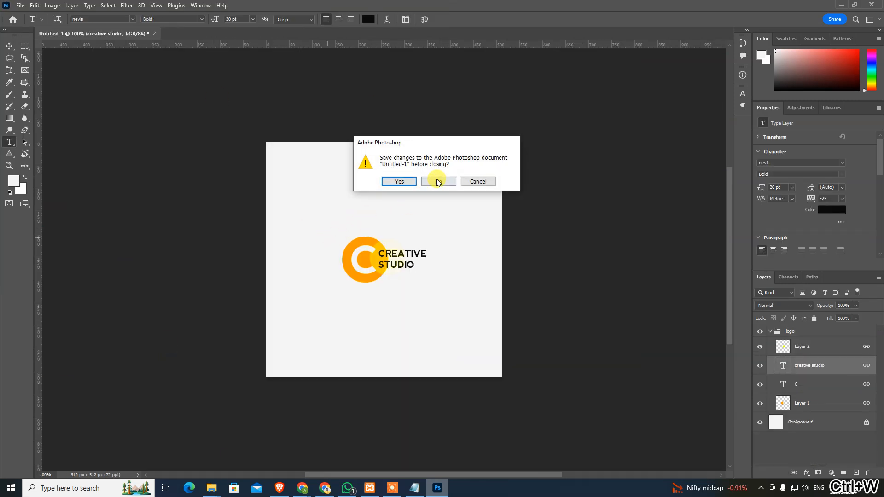
pyautogui.click(438, 180)
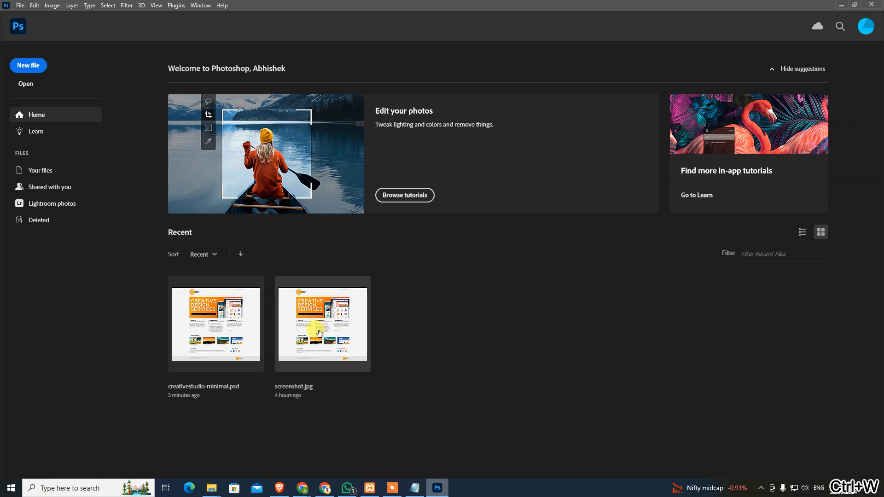
# Reopen creativestudio-minimal.psd with its text layers updated and test editing the header logo's CREATIVE STUDIO text with the Type tool
pyautogui.click(183, 329)
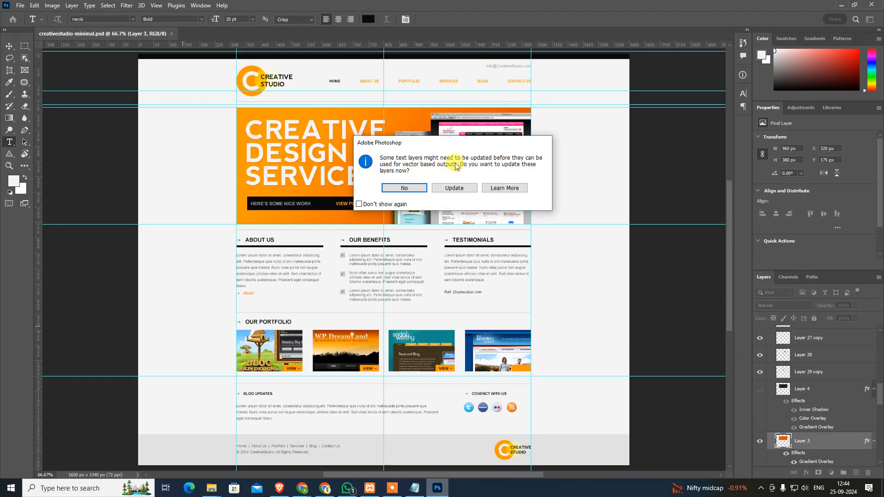
pyautogui.click(460, 188)
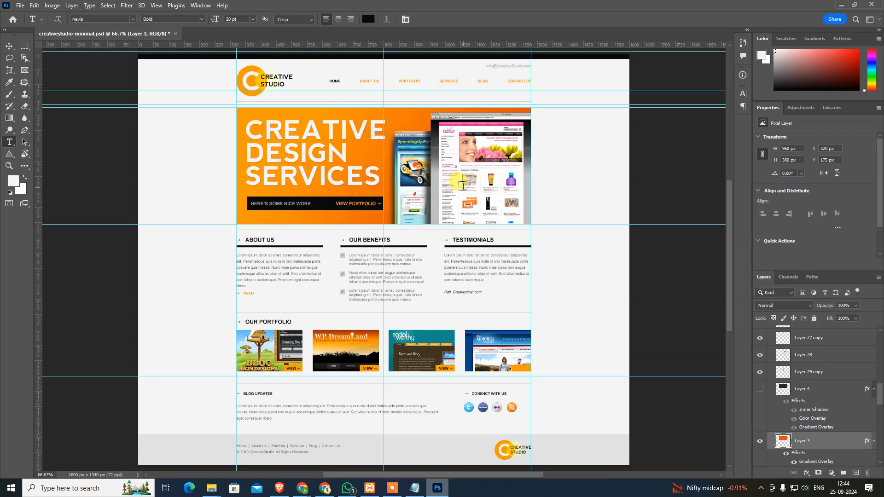
pyautogui.click(289, 85)
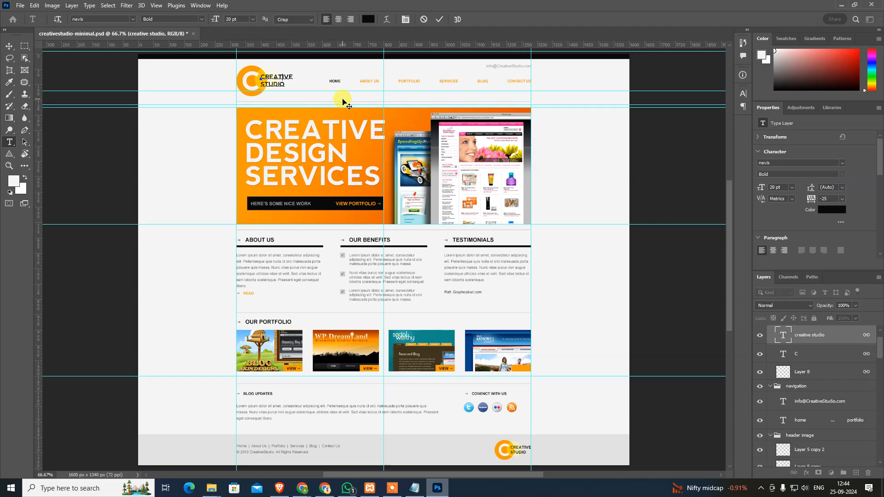
pyautogui.click(6, 47)
pyautogui.click(121, 165)
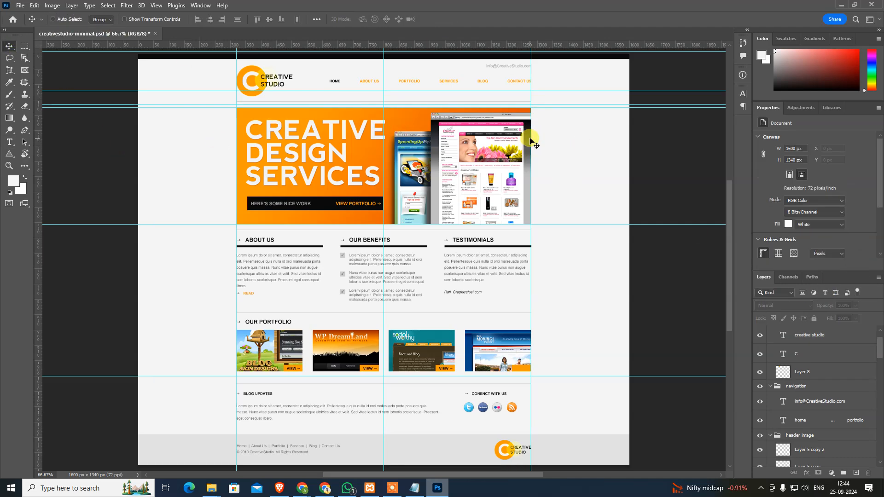
# Create a new 512 × 512 px document at 72 ppi and duplicate the logo group from creativestudio-minimal.psd into it
pyautogui.hotkey('ctrl', 'n')
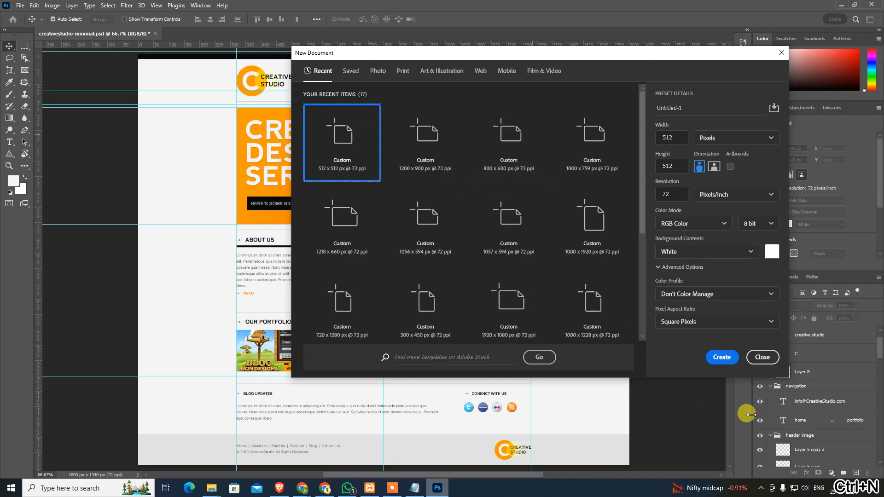
pyautogui.click(722, 356)
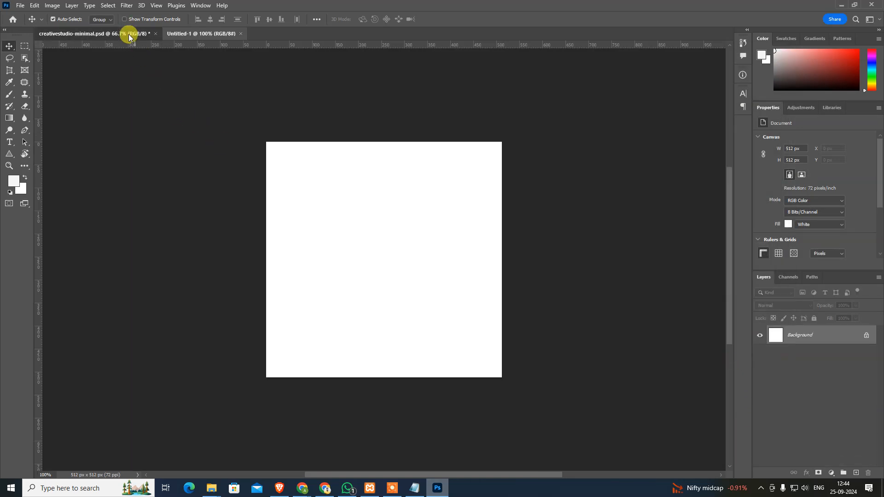
pyautogui.click(128, 34)
pyautogui.click(807, 332)
pyautogui.rightClick(806, 331)
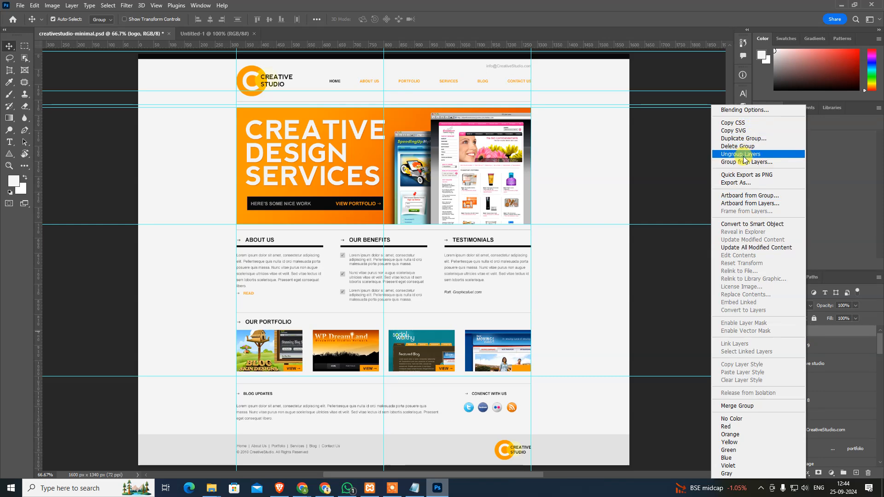
pyautogui.click(742, 138)
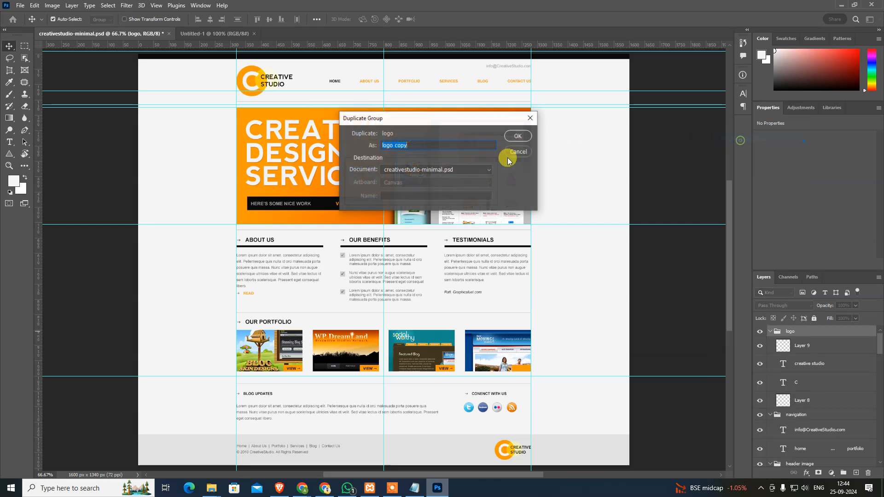
pyautogui.click(421, 170)
pyautogui.click(433, 180)
pyautogui.click(518, 136)
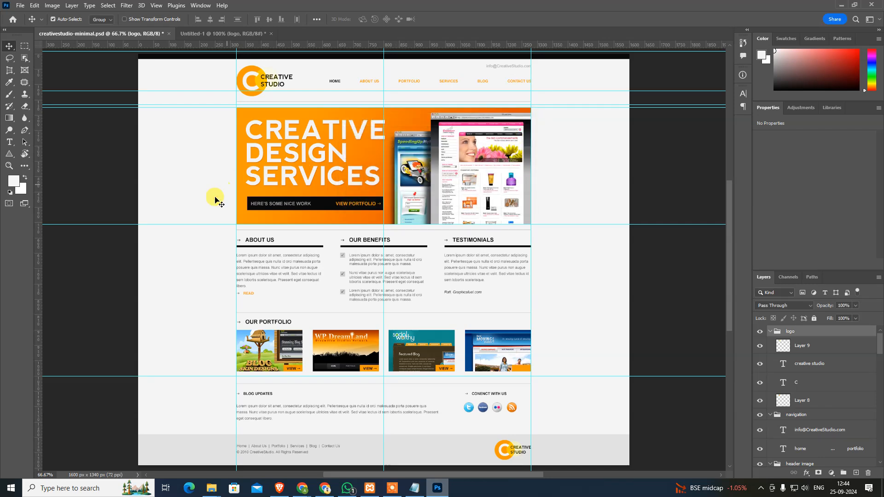
# Fill the Background layer of Untitled-1 with the light grey background colour of the creativestudio-minimal page
pyautogui.press('i')
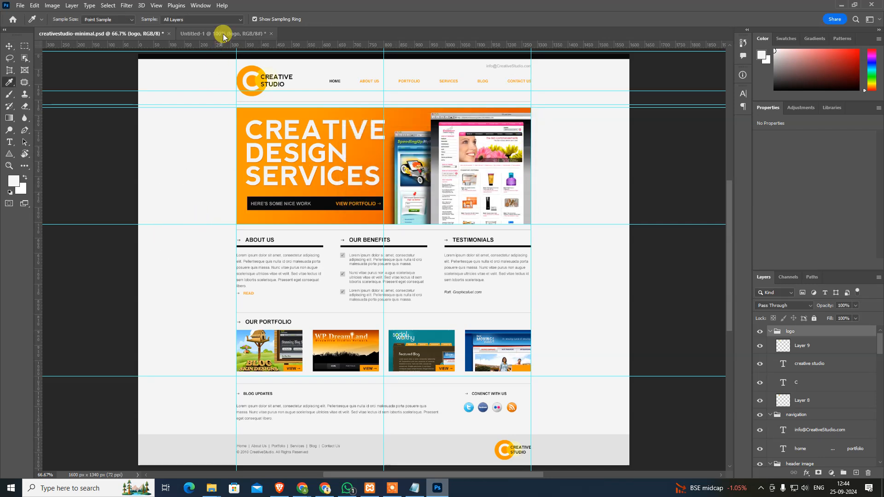
pyautogui.click(223, 34)
pyautogui.click(806, 422)
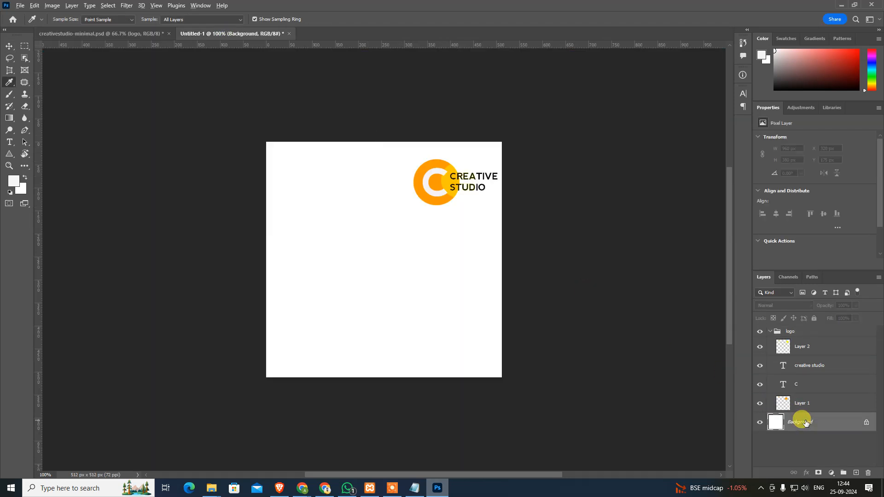
pyautogui.hotkey('alt', 'BackSpace')
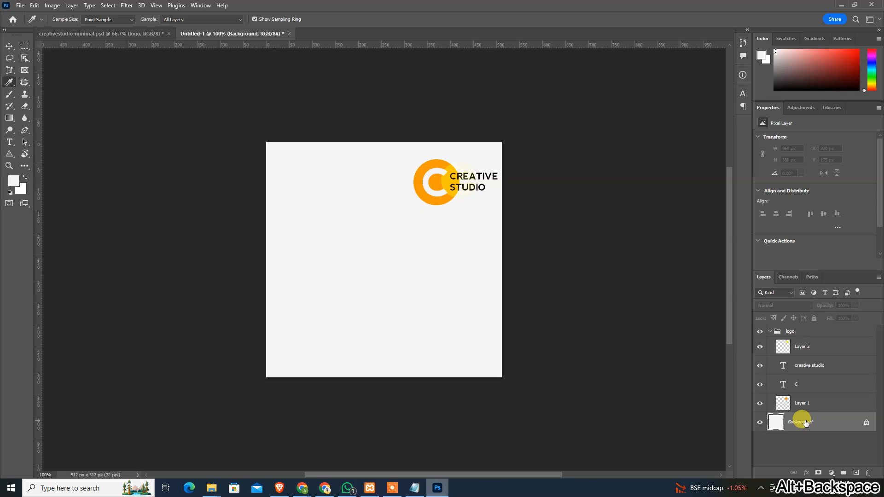
# Centre the logo group horizontally and vertically on the 512 × 512 px canvas, and clear the selection
pyautogui.press('v')
pyautogui.click(814, 332)
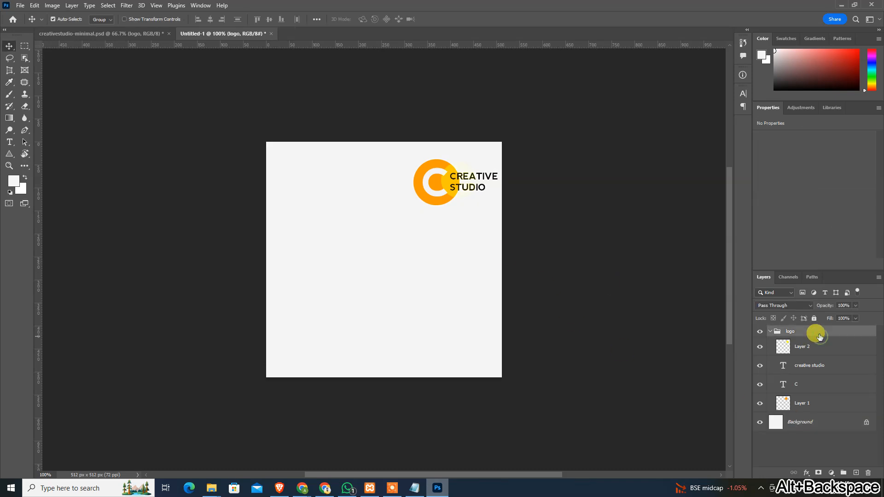
pyautogui.press('a')
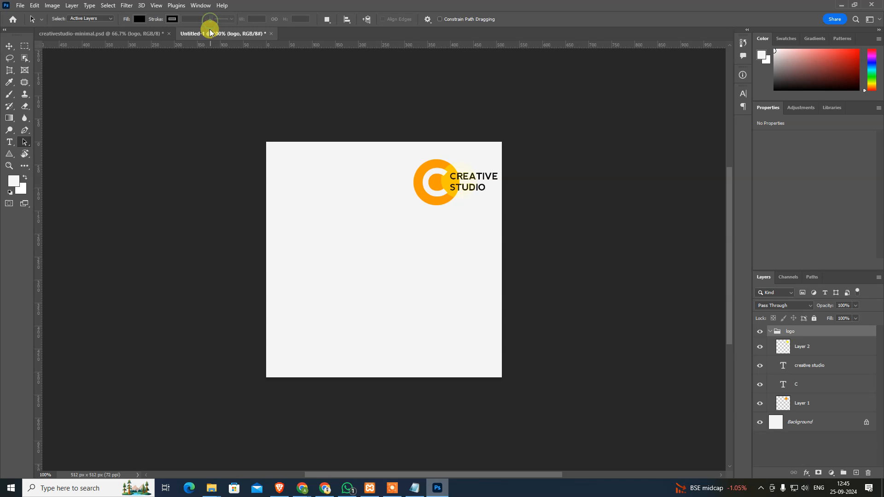
pyautogui.click(8, 45)
pyautogui.hotkey('ctrl', 'a')
pyautogui.click(210, 19)
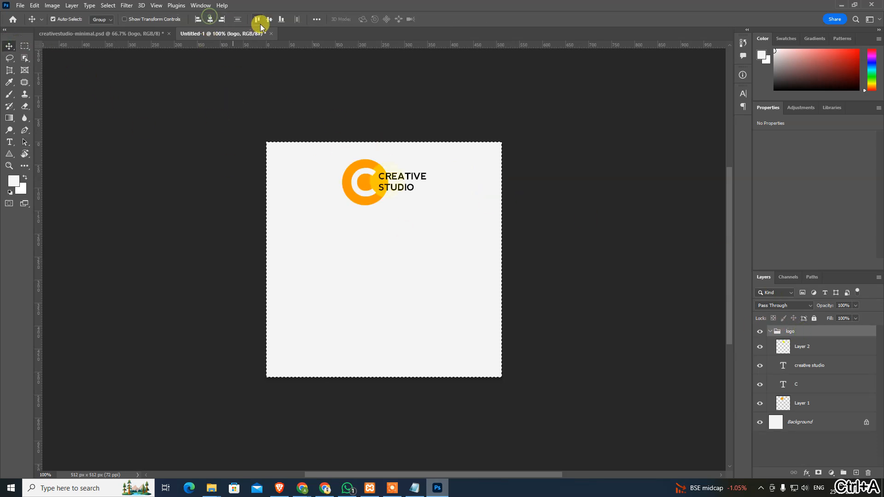
pyautogui.click(269, 19)
pyautogui.hotkey('ctrl', 'd')
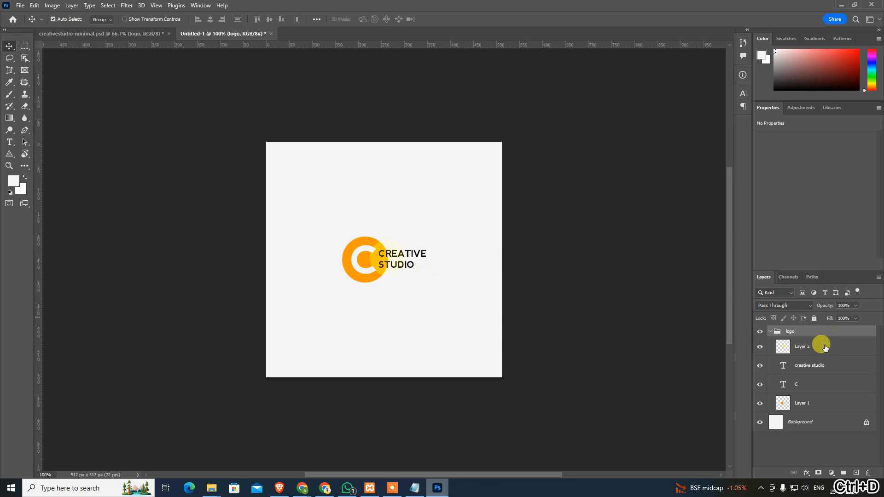
# Collapse the logo group and scale it up around its centre to about 227% with Free Transform
pyautogui.click(770, 331)
pyautogui.press('ctrl')
pyautogui.hotkey('ctrl', 't')
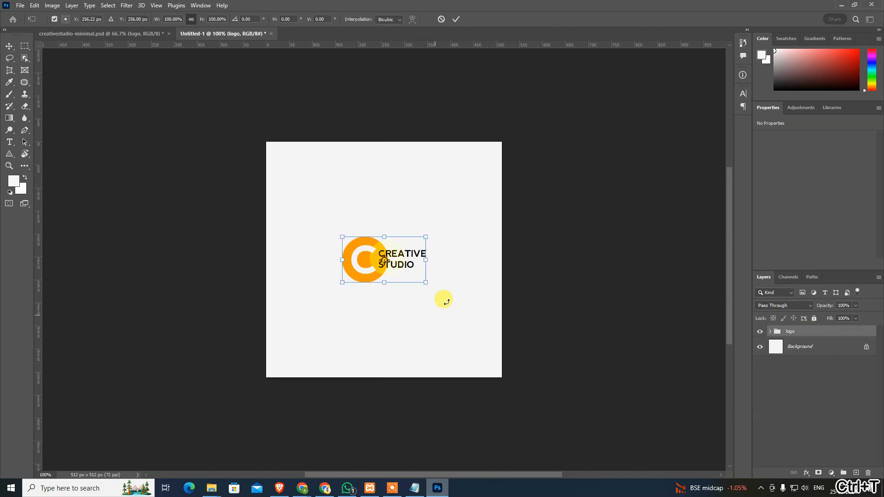
pyautogui.moveTo(429, 234); pyautogui.dragTo(479, 203)
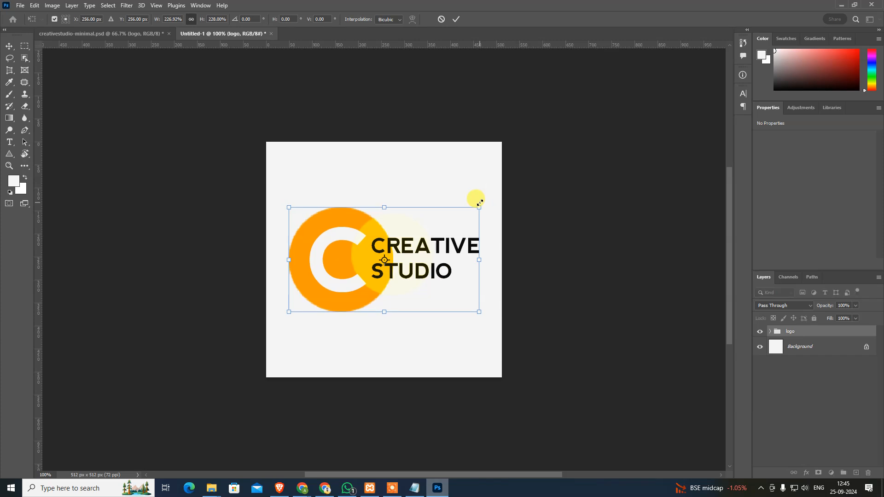
pyautogui.press('Return')
pyautogui.hotkey('ctrl', 'alt', '0')
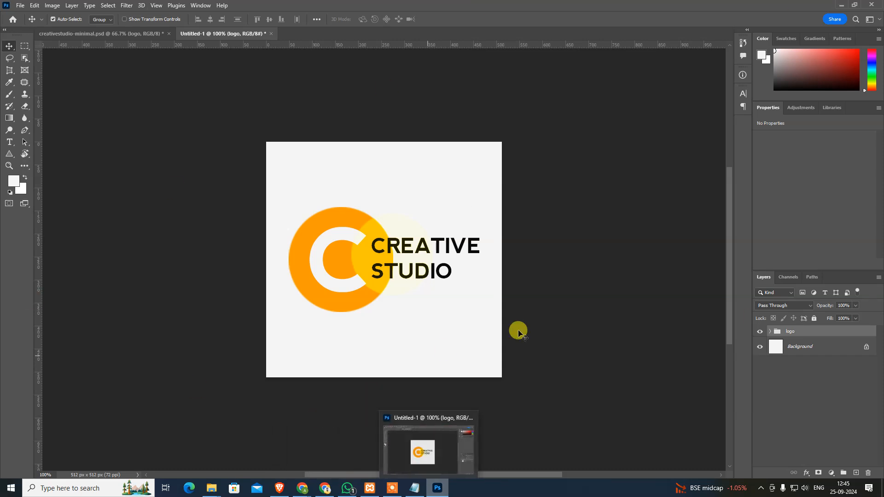
pyautogui.click(608, 314)
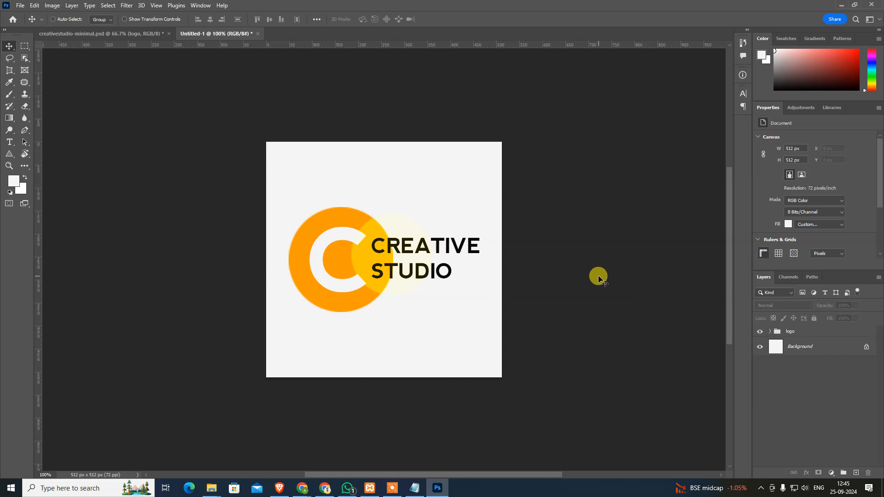
pyautogui.hotkey('ctrl', 'alt', 'shift', 's')
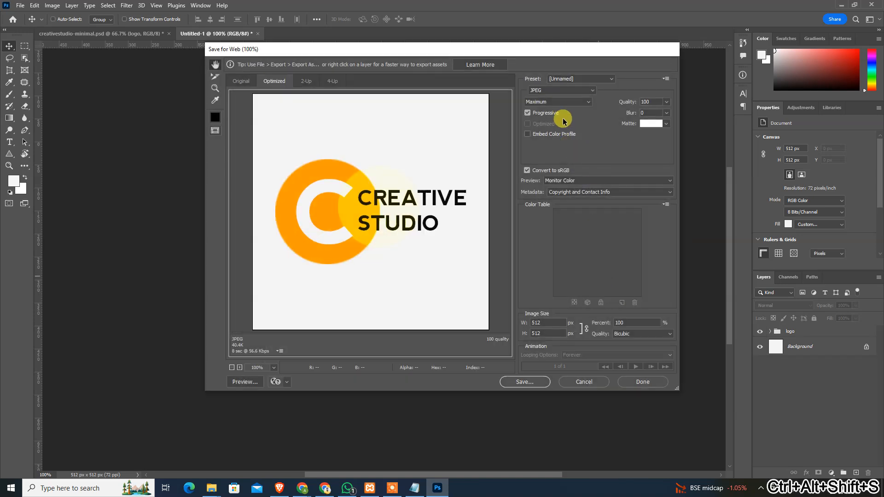
pyautogui.click(537, 383)
pyautogui.click(234, 136)
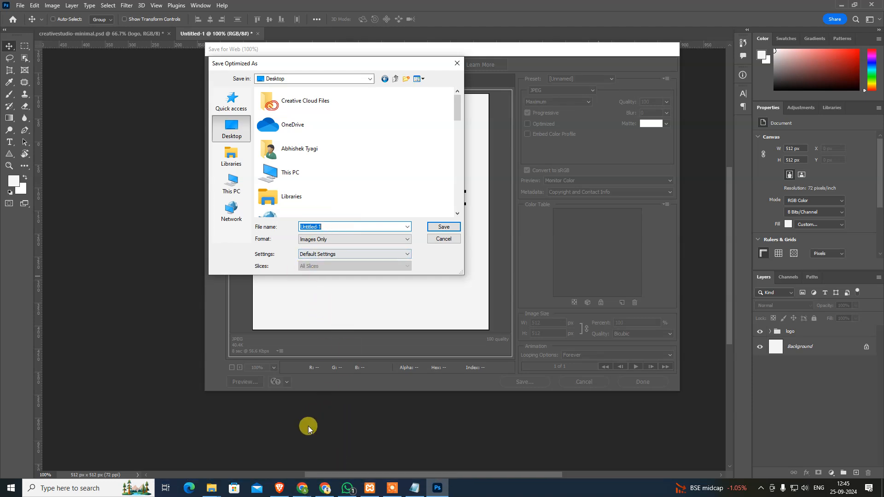
pyautogui.moveTo(302, 486)
pyautogui.click(233, 457)
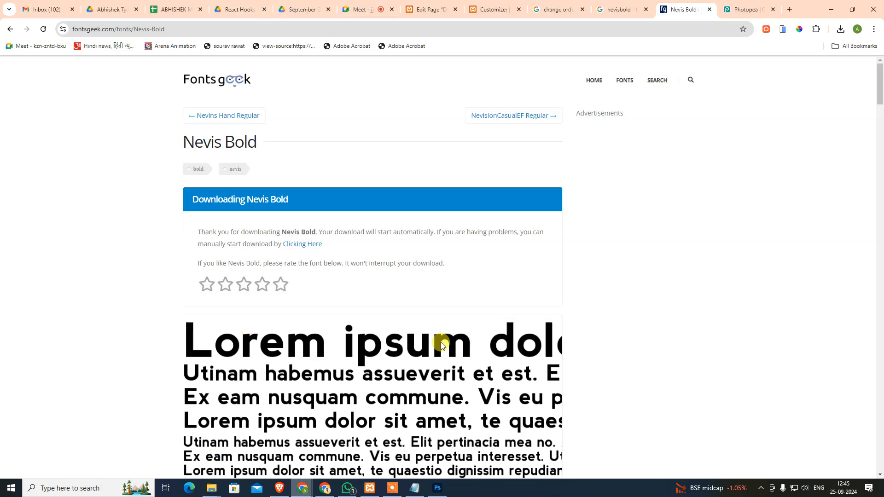
pyautogui.click(438, 487)
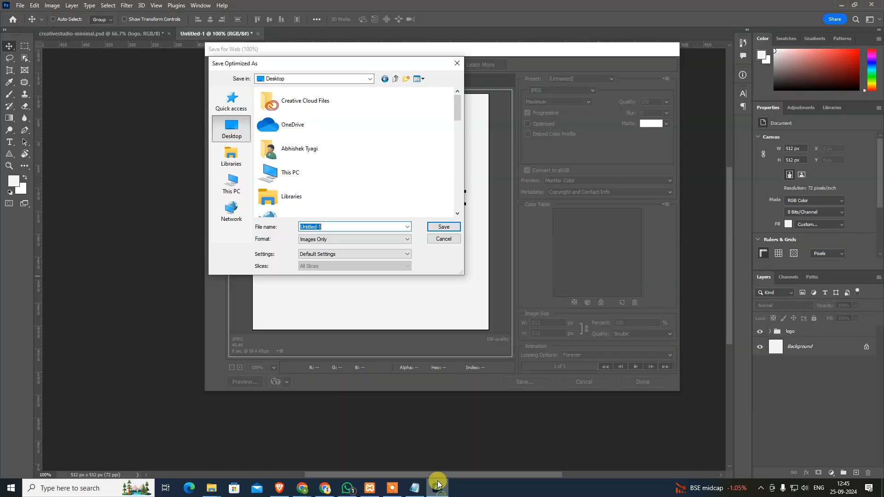
pyautogui.click(440, 239)
pyautogui.press('Escape')
# Copy the folder path of creativestudio-minimal.psd from its Save As dialog, and close the dialog without saving
pyautogui.click(156, 33)
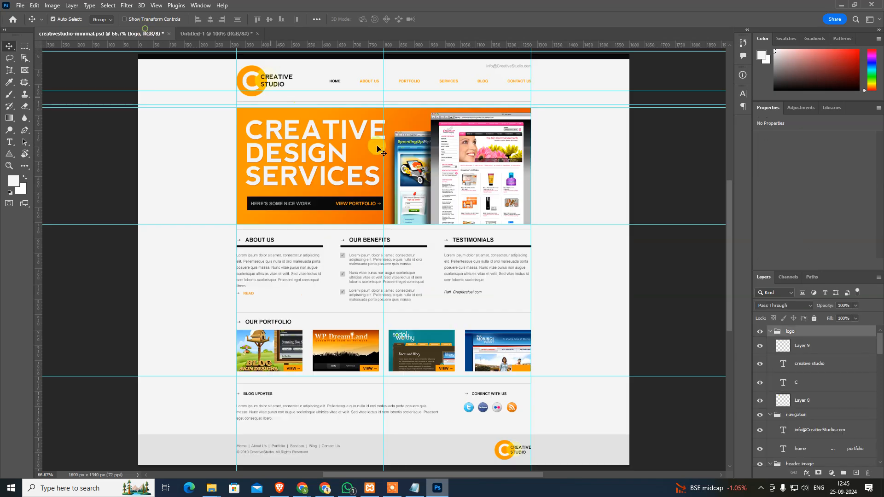
pyautogui.hotkey('ctrl', 'shift', 's')
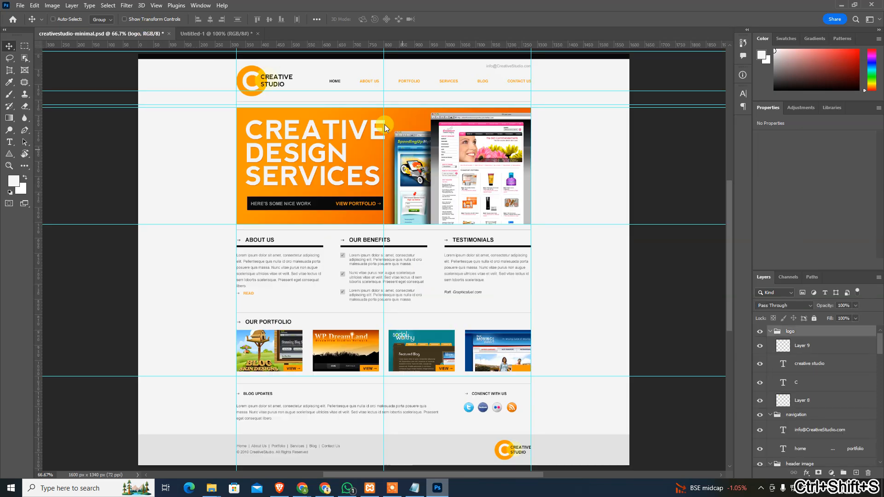
pyautogui.click(313, 22)
pyautogui.hotkey('ctrl', 'c')
pyautogui.click(389, 201)
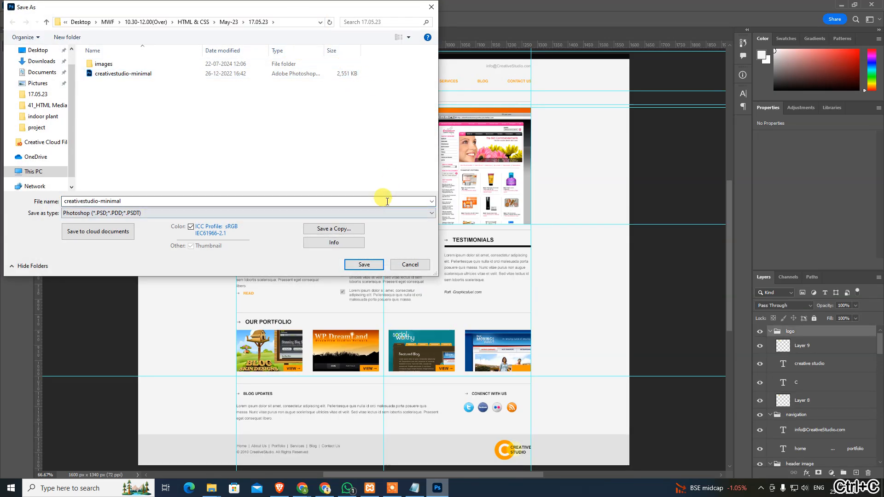
pyautogui.click(406, 264)
# Export Untitled-1 for the web as a JPEG named site-identity in the images subfolder of the copied 17.05.23 path
pyautogui.click(198, 33)
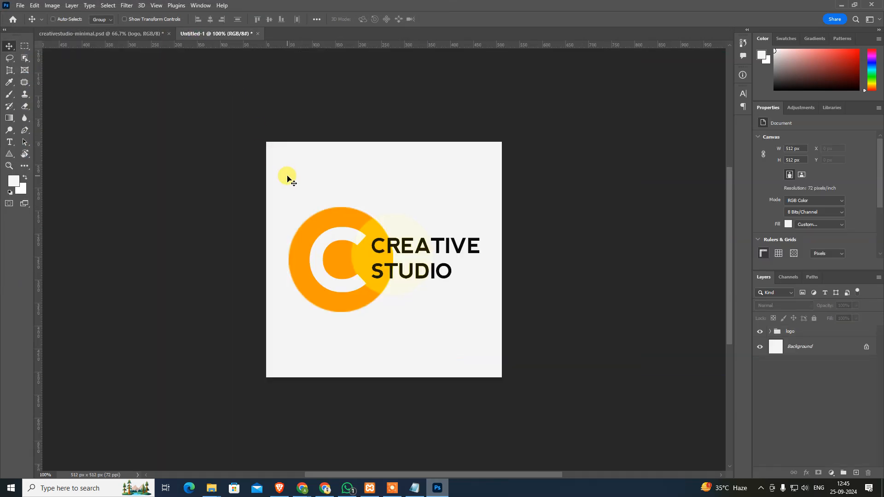
pyautogui.hotkey('ctrl', 'alt', 'shift', 's')
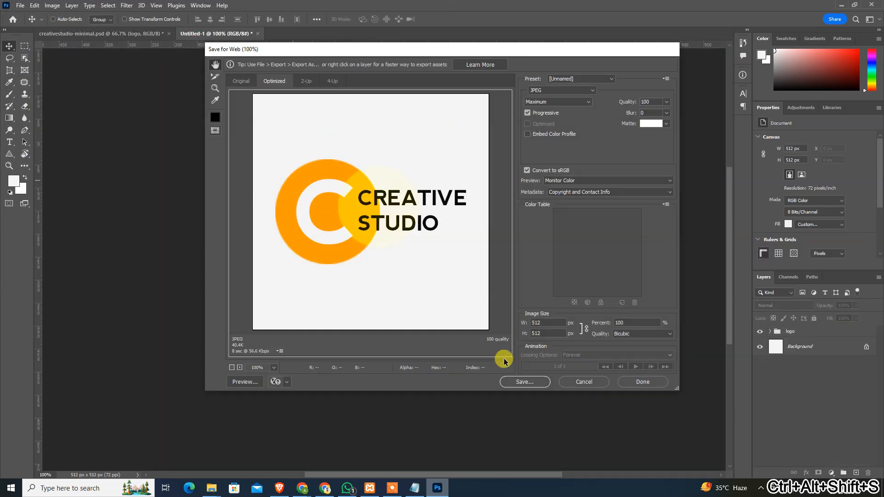
pyautogui.click(529, 386)
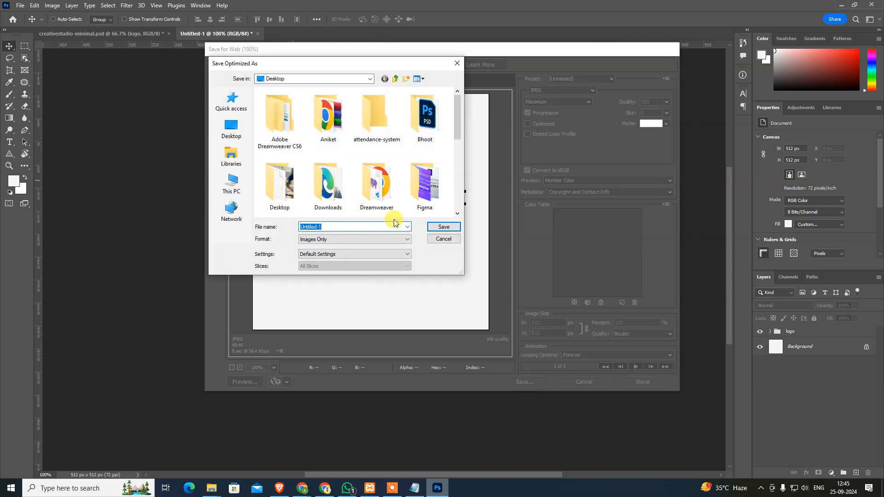
pyautogui.hotkey('ctrl', 'v')
pyautogui.click(430, 228)
pyautogui.doubleClick(273, 108)
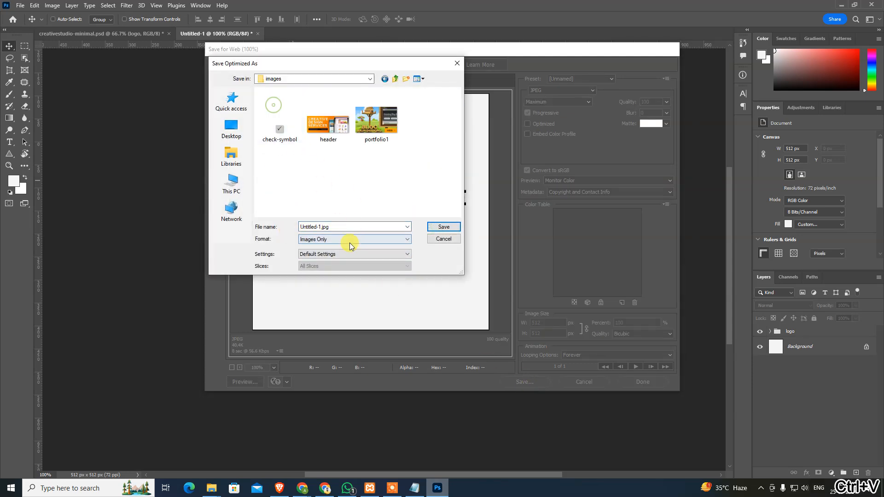
pyautogui.click(358, 227)
pyautogui.write('site-identity')
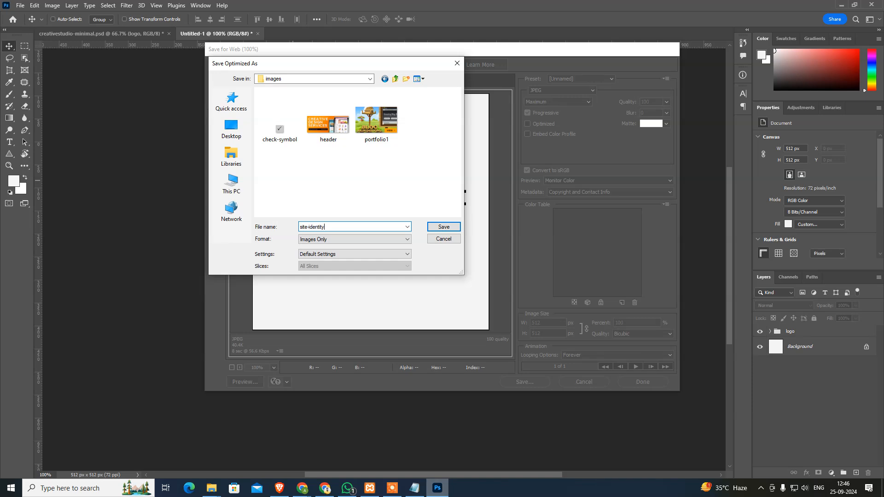
pyautogui.press('Return')
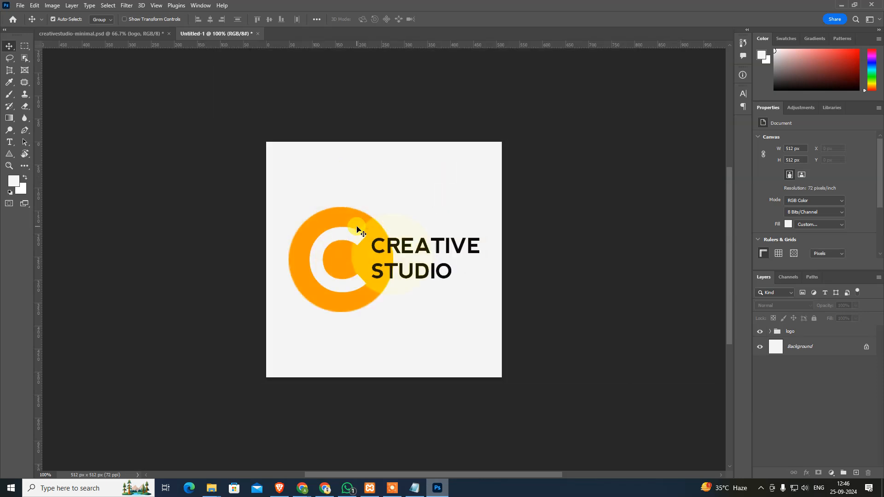
# Switch to Chrome and bring up the WordPress Customizer with its open site icon image selection
pyautogui.moveTo(299, 486)
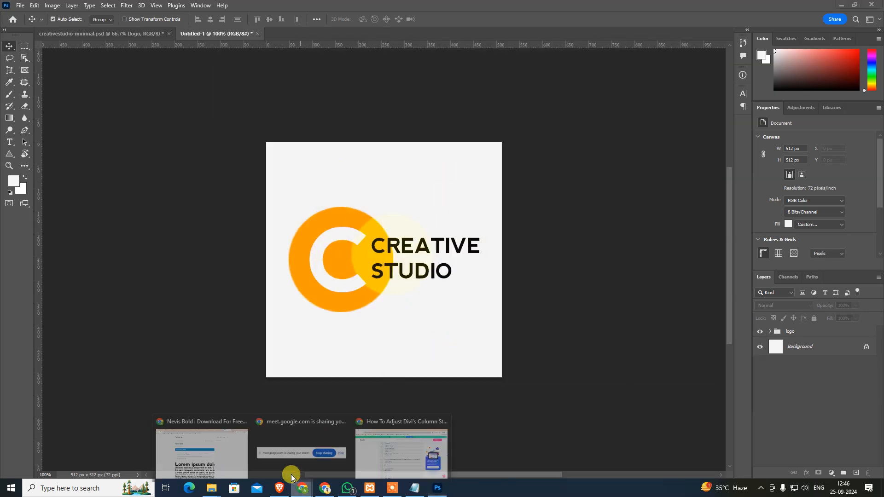
pyautogui.click(220, 446)
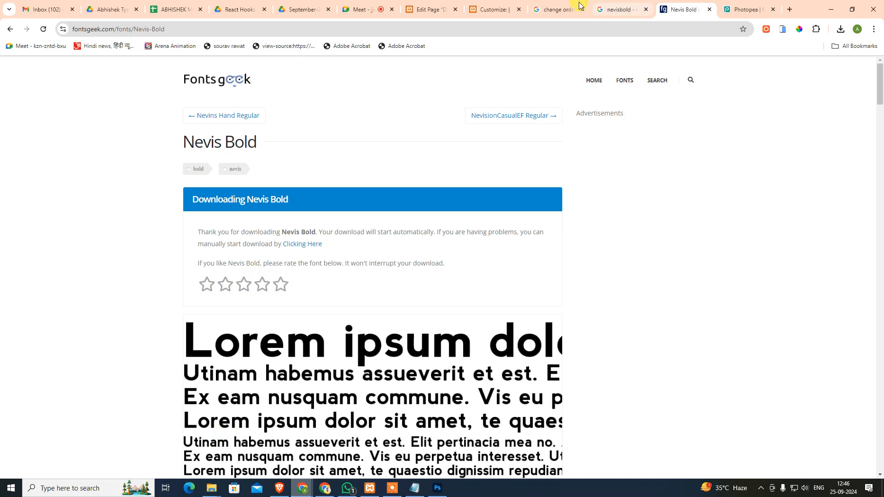
pyautogui.click(447, 10)
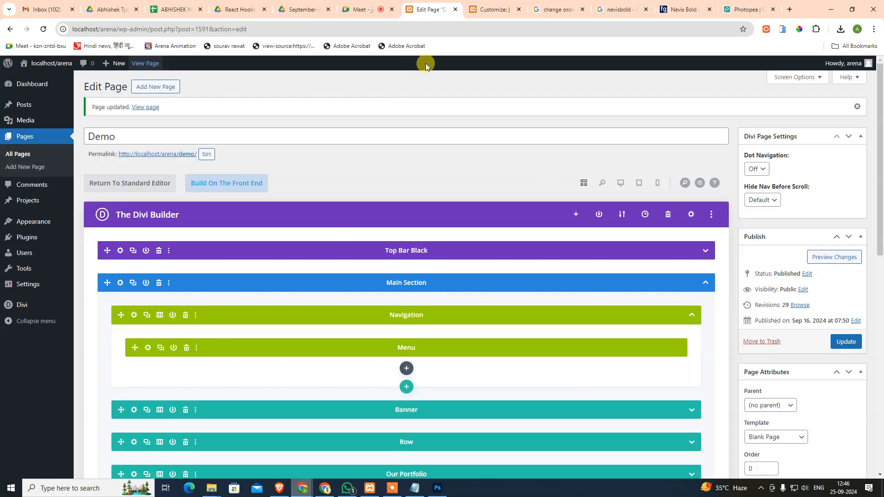
pyautogui.click(506, 9)
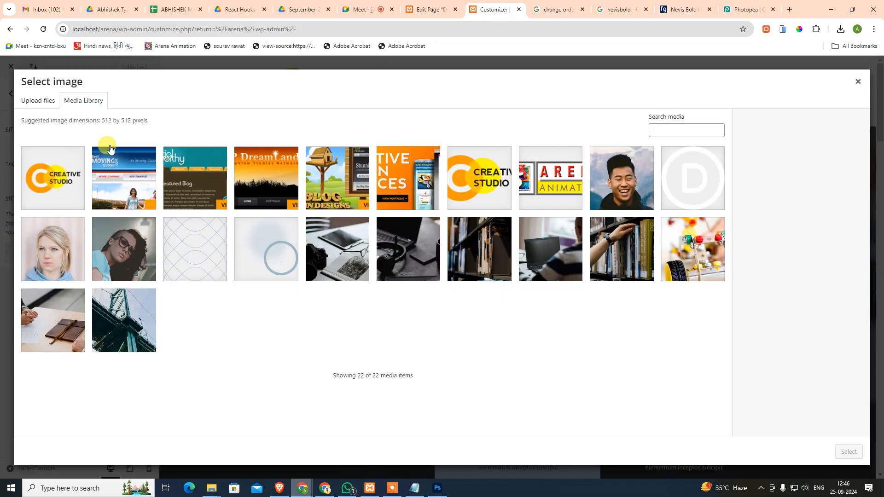
# Upload the site-identity image from the 17.05.23 images folder to the WordPress media library
pyautogui.click(46, 101)
pyautogui.click(419, 254)
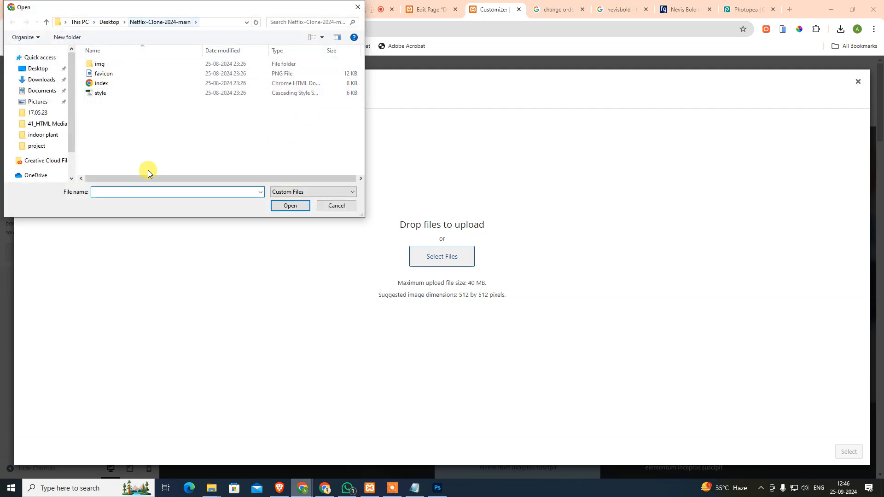
pyautogui.hotkey('ctrl', 'v')
pyautogui.press('Return')
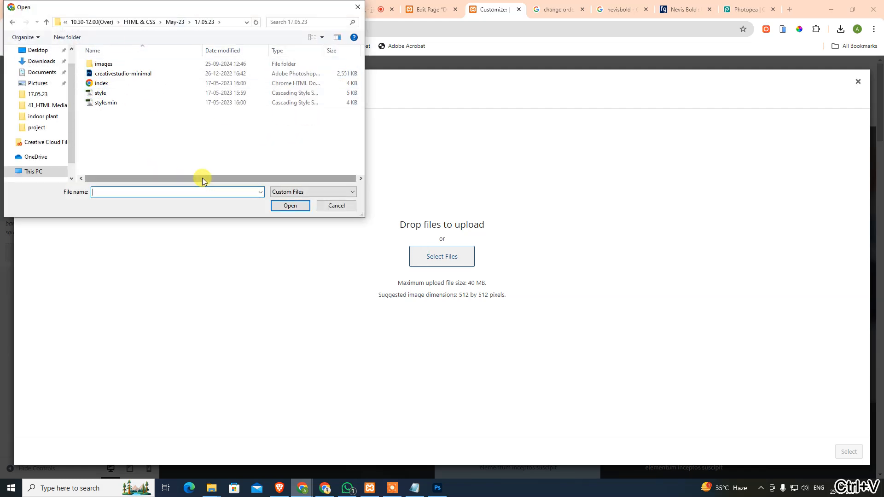
pyautogui.doubleClick(107, 63)
pyautogui.click(141, 98)
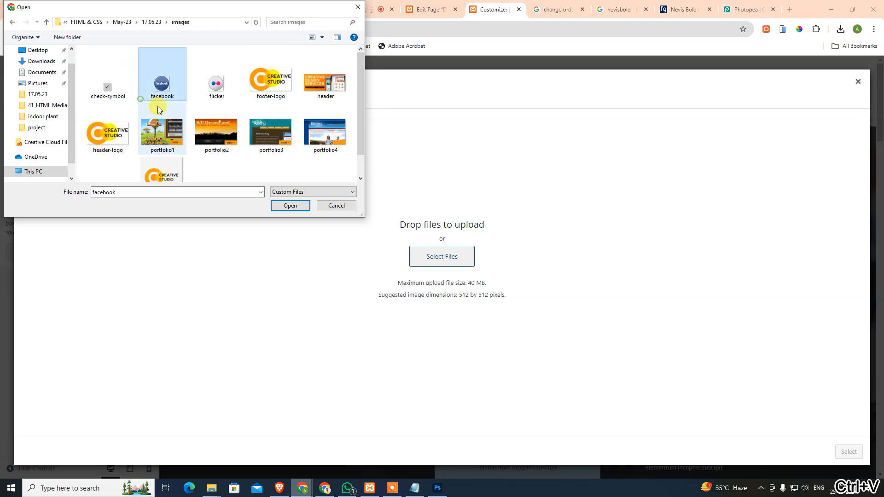
pyautogui.scroll(-1, 158, 106)
pyautogui.click(158, 164)
pyautogui.doubleClick(161, 165)
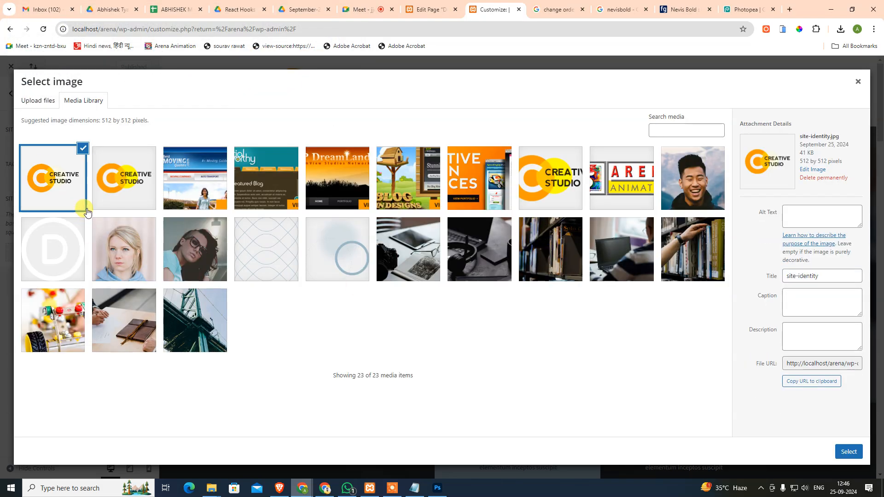
# Try to set the uploaded site-identity.jpg as the site icon
pyautogui.click(849, 451)
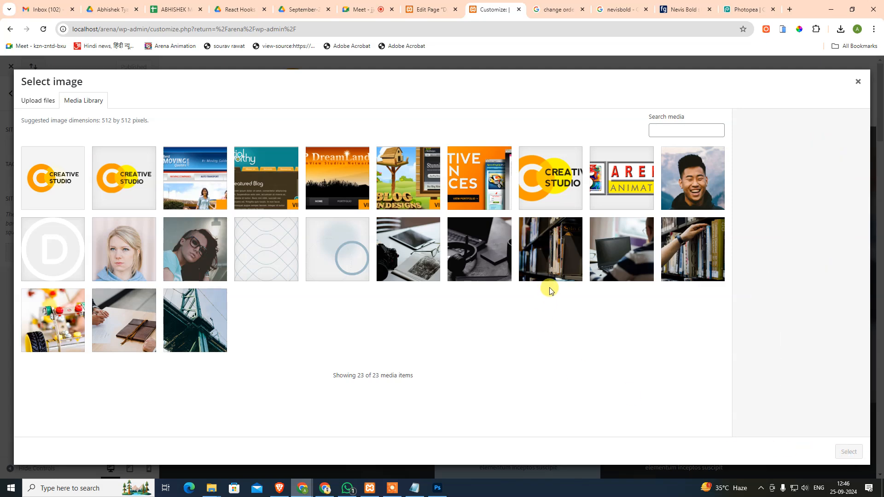
pyautogui.click(51, 198)
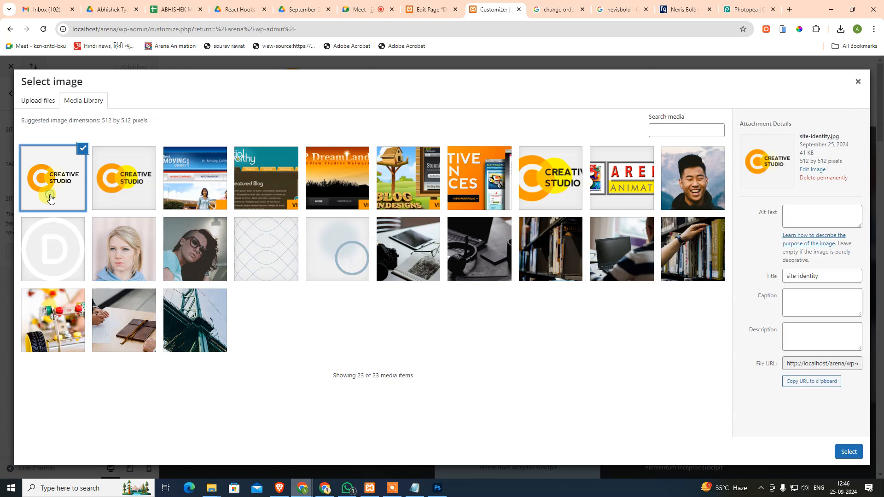
pyautogui.click(846, 452)
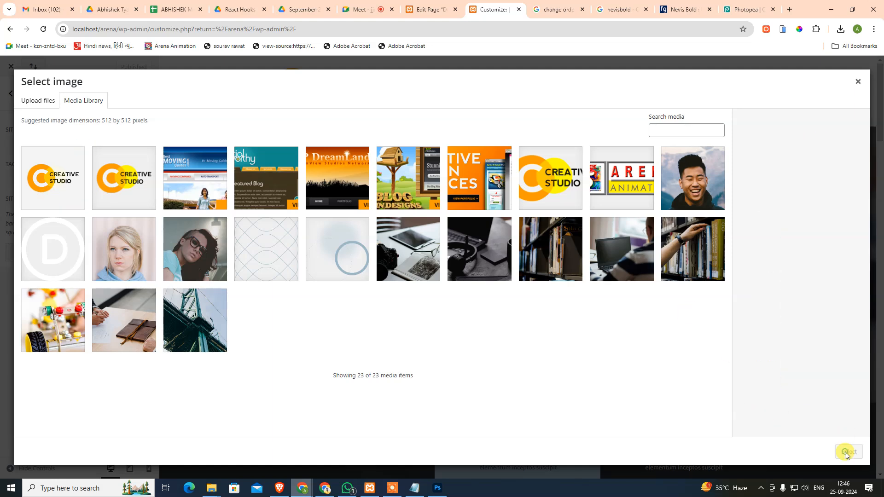
pyautogui.click(63, 200)
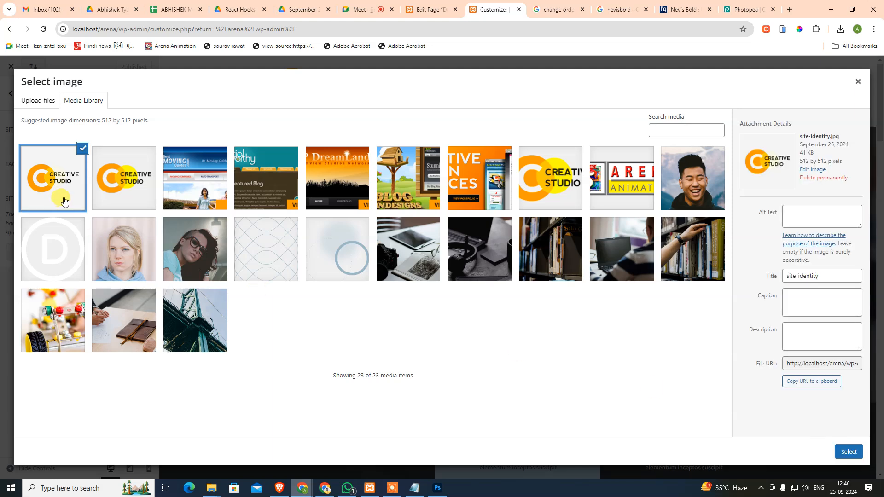
pyautogui.click(113, 189)
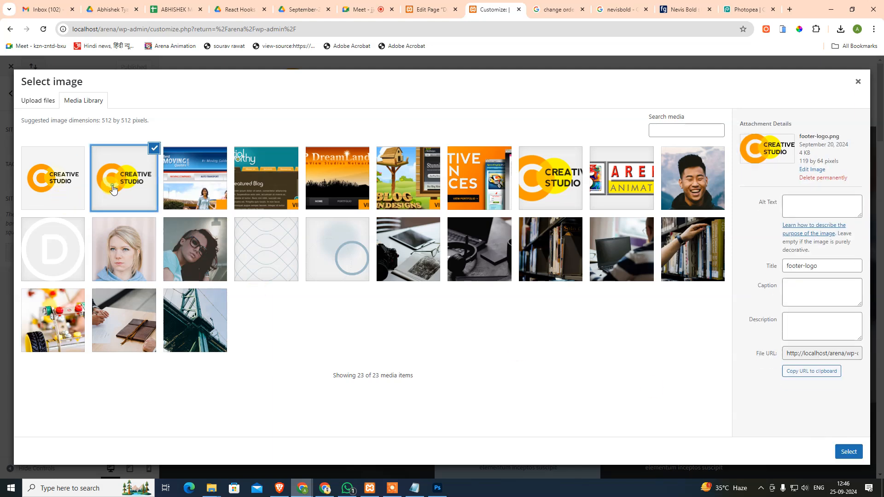
pyautogui.click(60, 187)
pyautogui.click(847, 455)
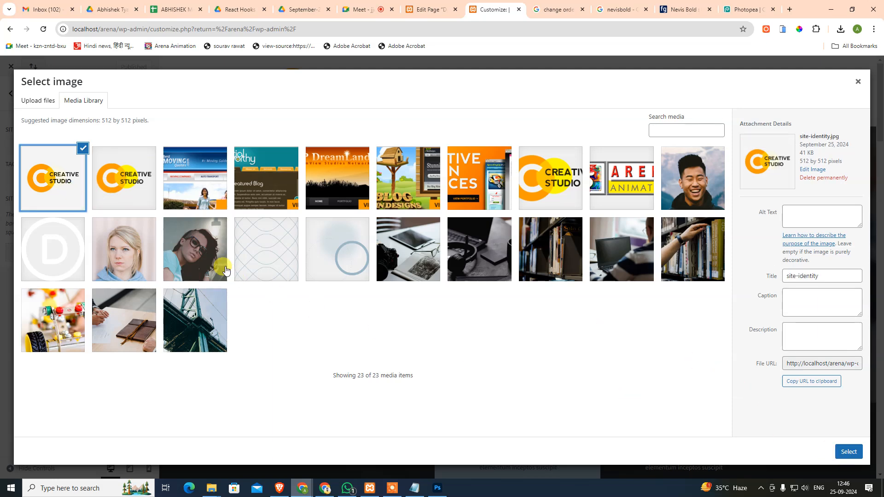
# Open site-identity.jpg in the WordPress image editor, return to the Customizer, retry choosing it as site icon, and close the image selection
pyautogui.click(815, 170)
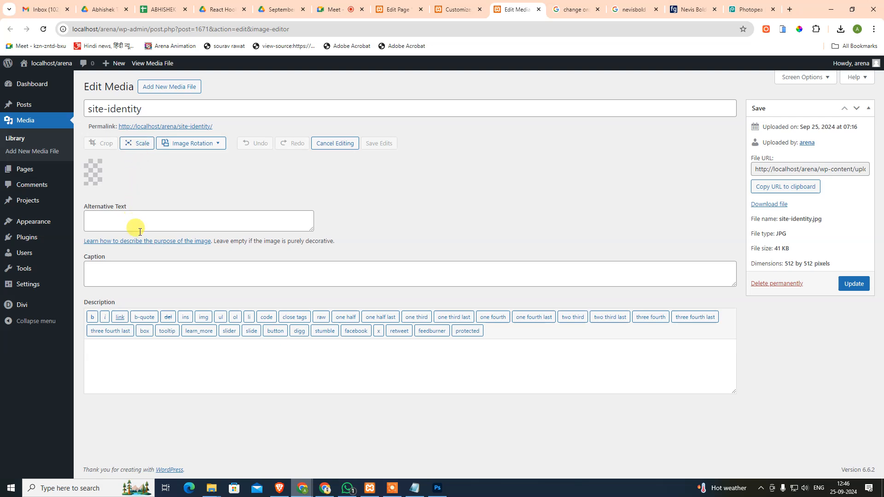
pyautogui.click(448, 14)
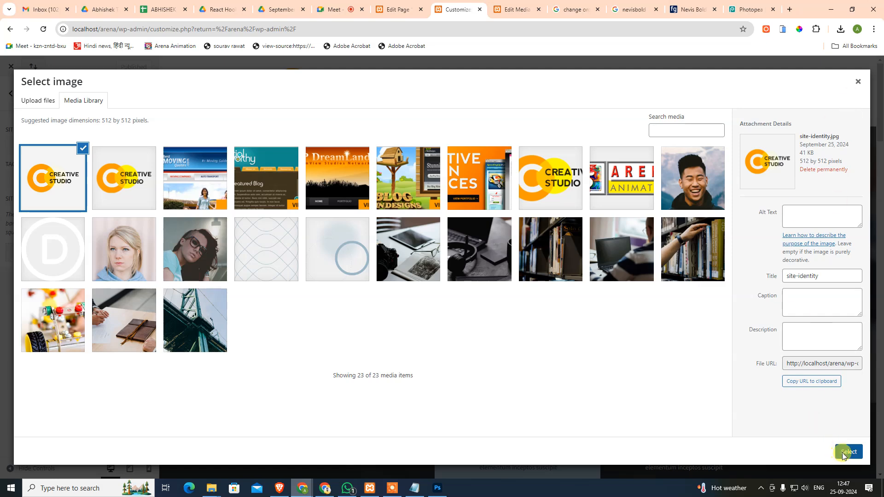
pyautogui.click(844, 453)
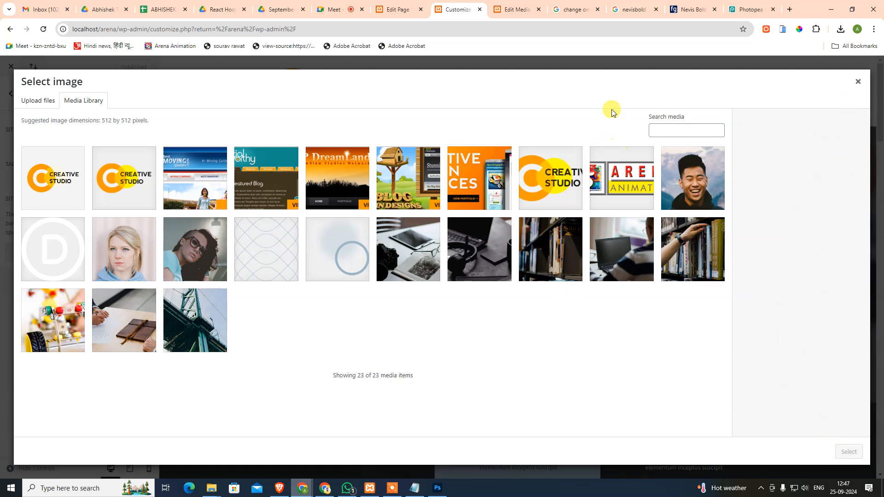
pyautogui.click(858, 81)
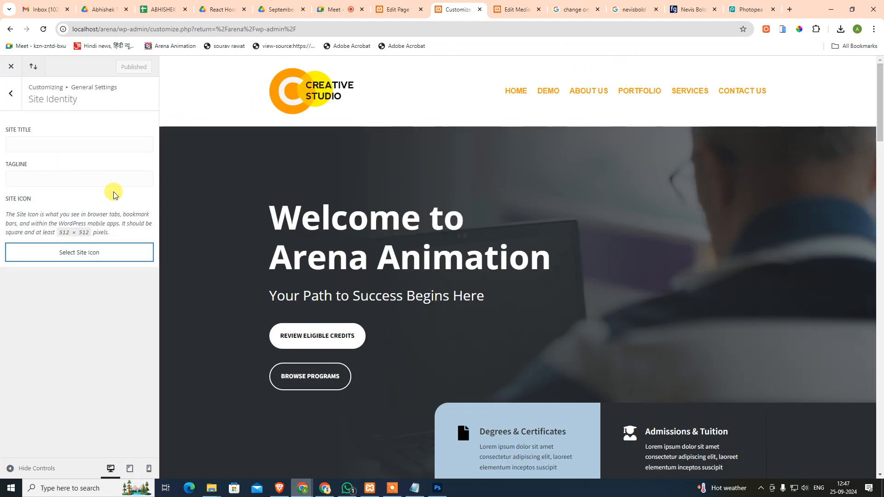
# Reload the Customizer and reopen the site icon image selection in the Site Identity settings
pyautogui.hotkey('ctrl', 'F5')
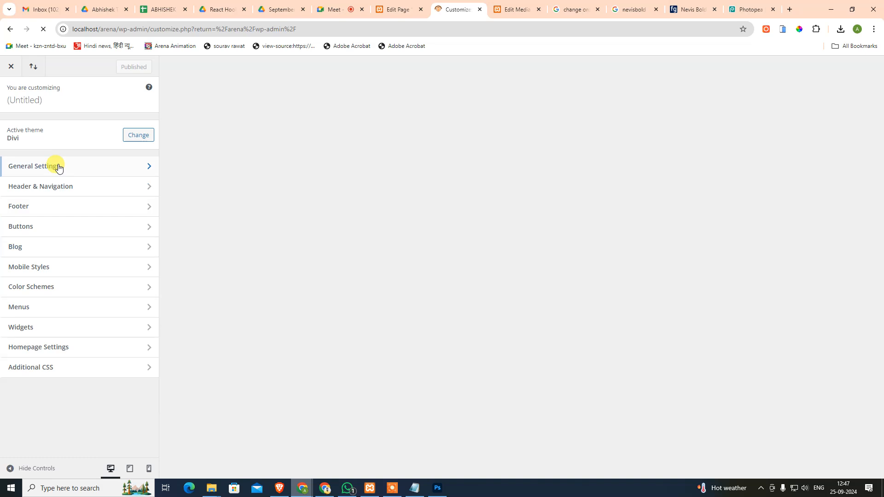
pyautogui.click(56, 167)
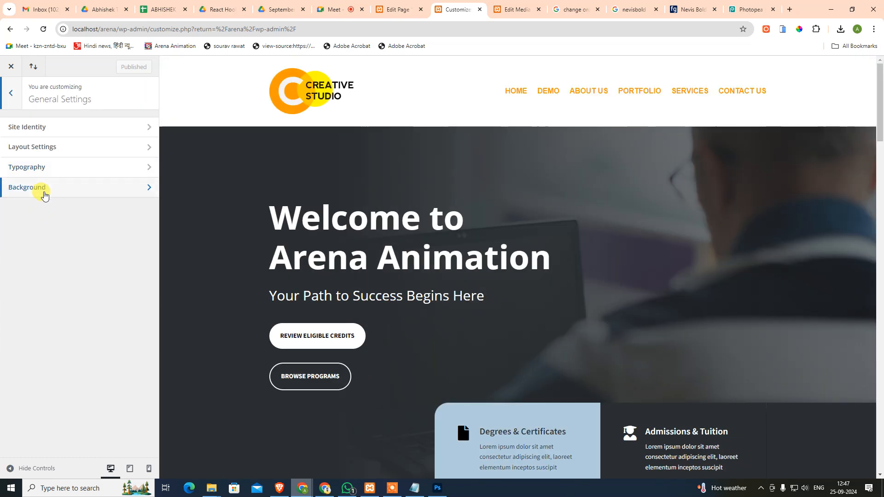
pyautogui.click(48, 127)
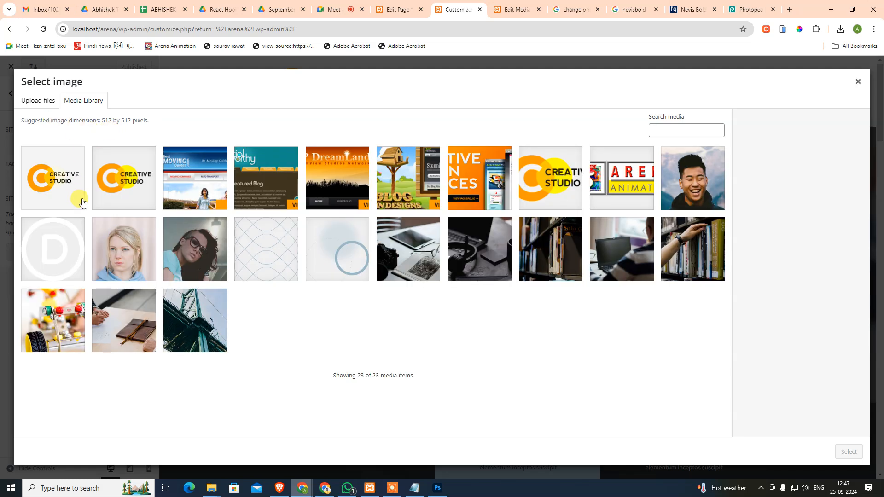
# Try again to choose site-identity.jpg from the media library as the site icon
pyautogui.click(73, 196)
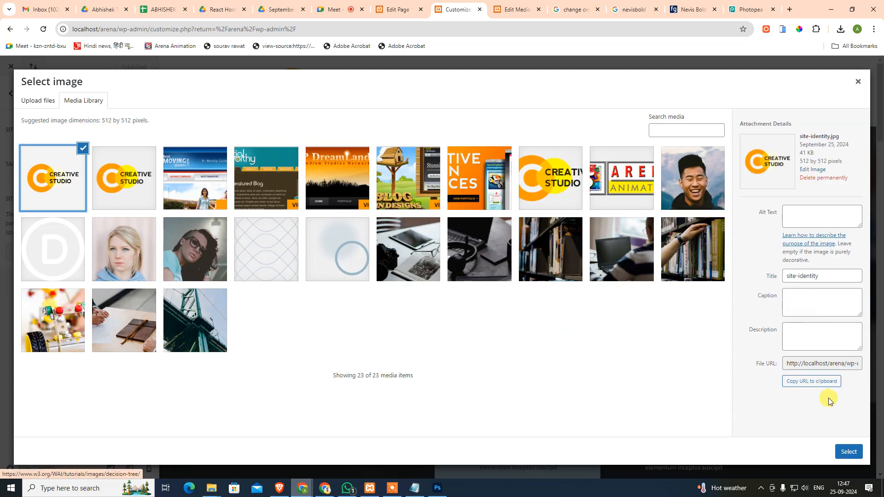
pyautogui.click(847, 452)
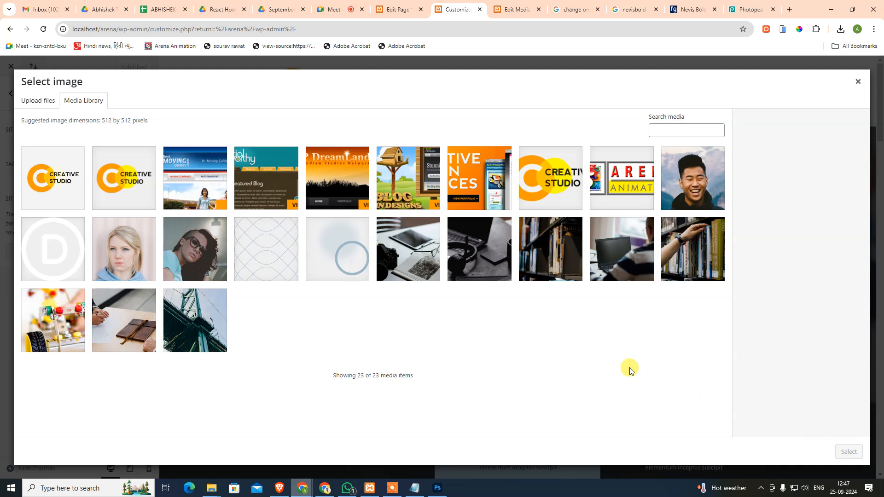
pyautogui.click(51, 199)
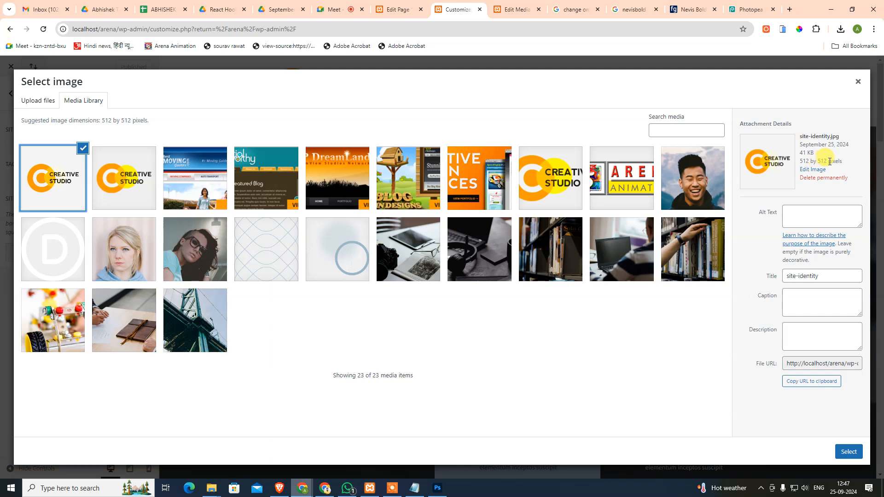
# Open the selected site-identity.jpg for editing, check its file URL, and update the media file
pyautogui.click(813, 170)
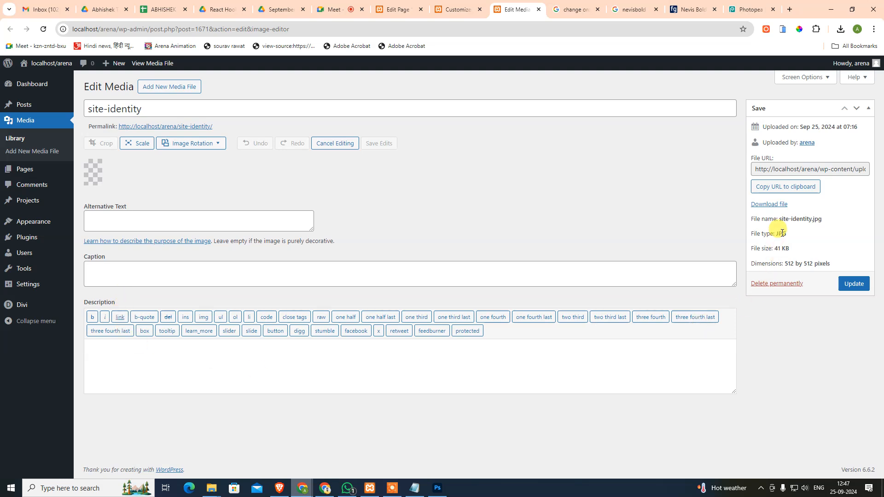
pyautogui.moveTo(832, 171); pyautogui.dragTo(879, 179)
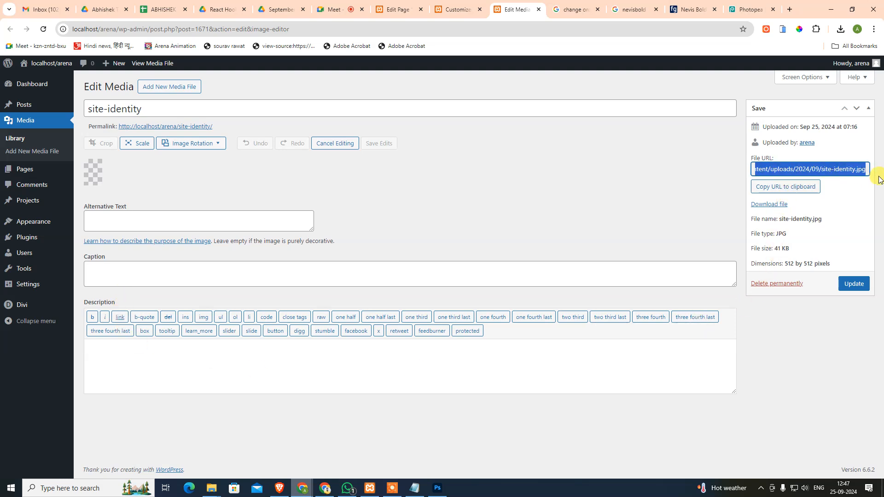
pyautogui.click(846, 211)
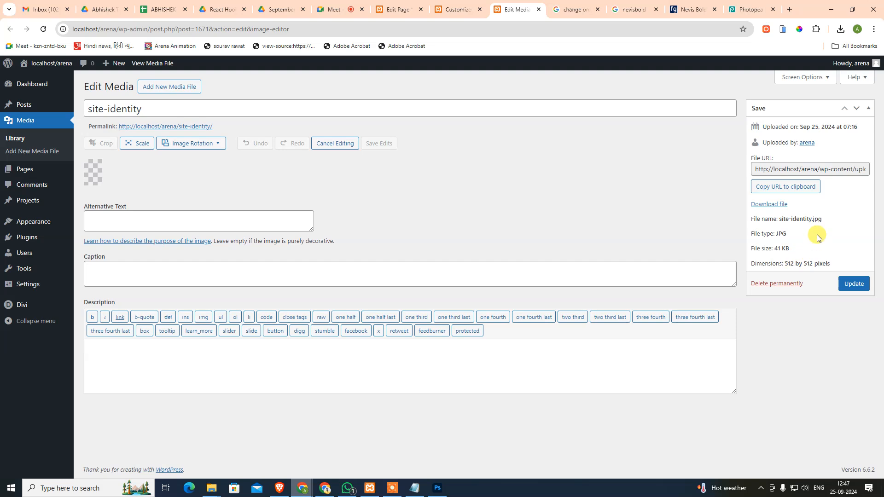
pyautogui.click(852, 284)
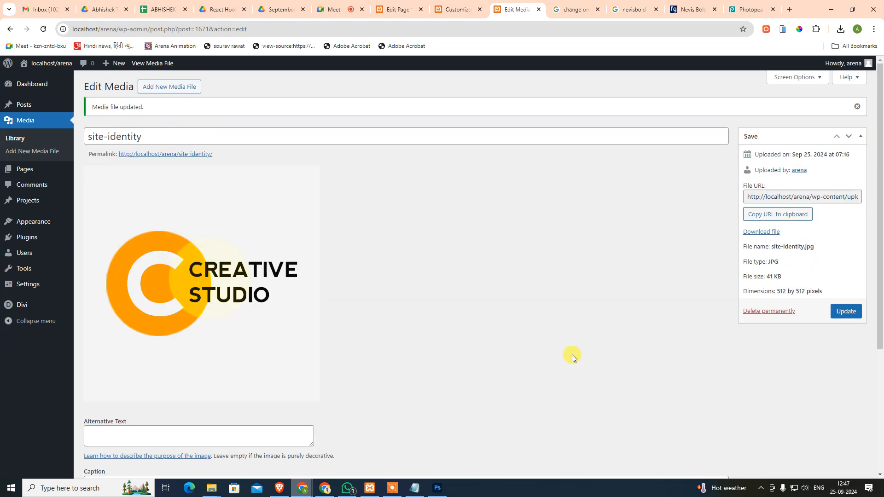
pyautogui.scroll(-3, 221, 288)
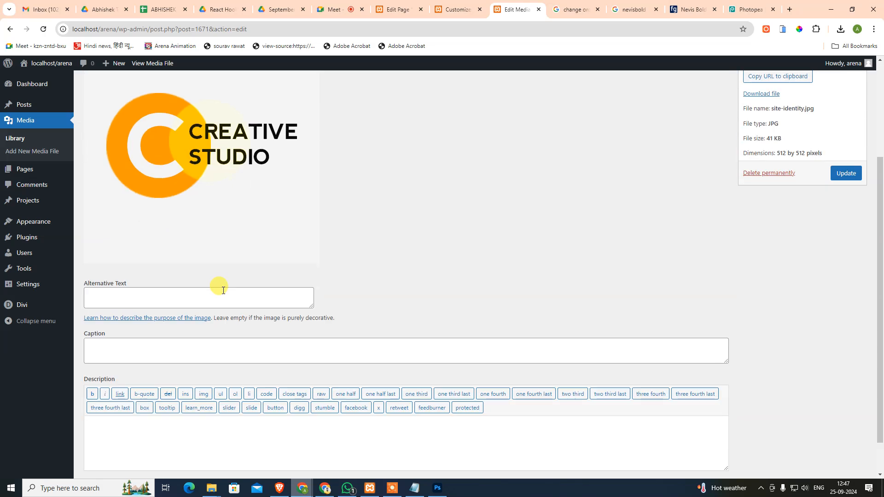
pyautogui.scroll(3, 226, 292)
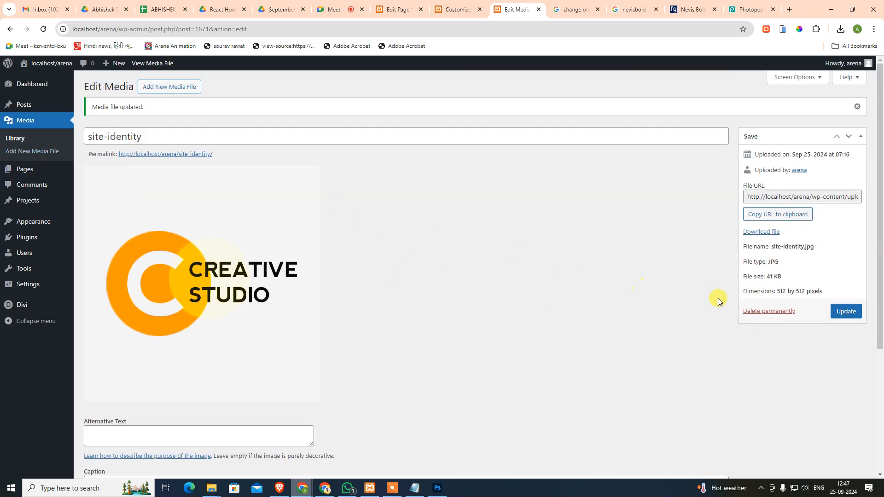
pyautogui.click(851, 312)
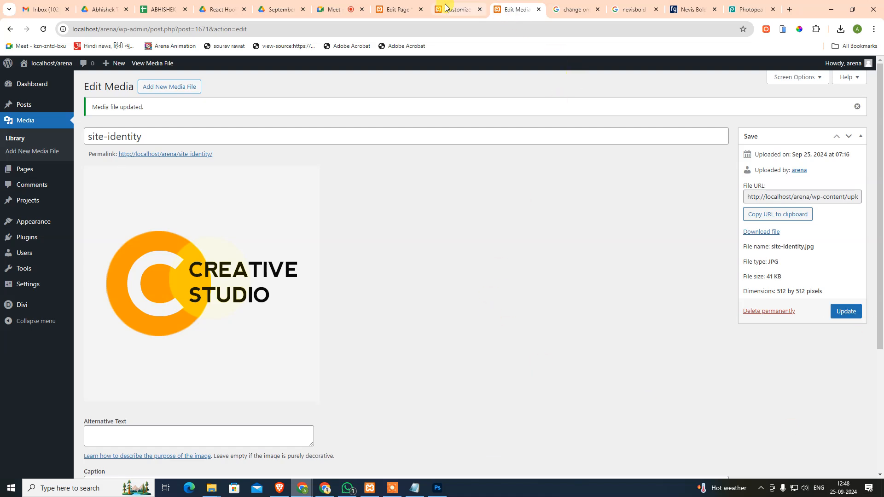
# Return to the Customizer, retry choosing site-identity.jpg as the site icon, and close the media editing page
pyautogui.click(457, 9)
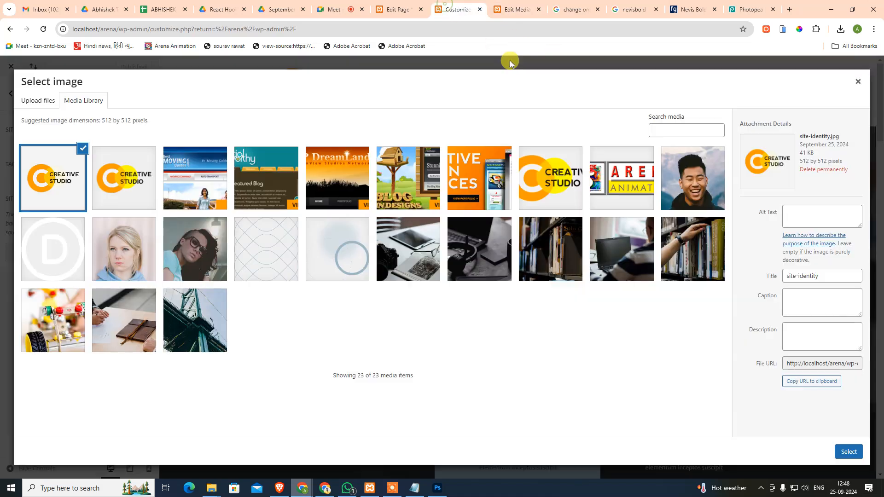
pyautogui.click(848, 451)
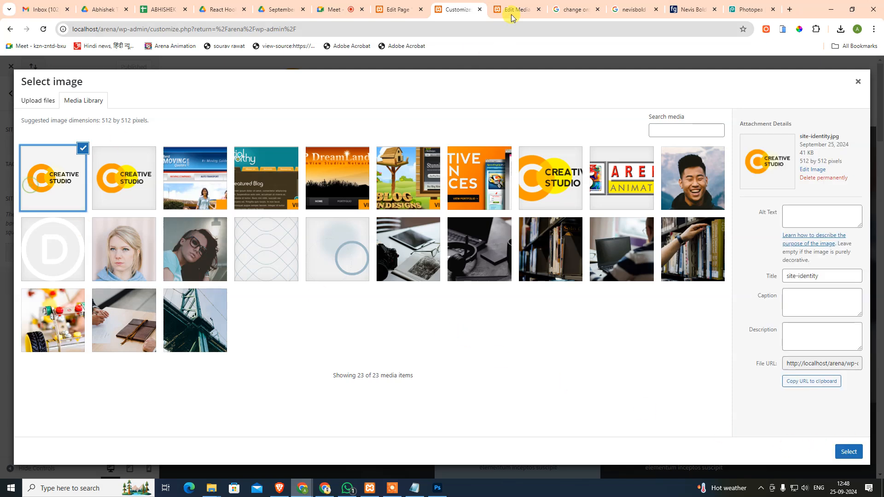
pyautogui.click(511, 10)
pyautogui.hotkey('ctrl', 'w')
pyautogui.click(454, 10)
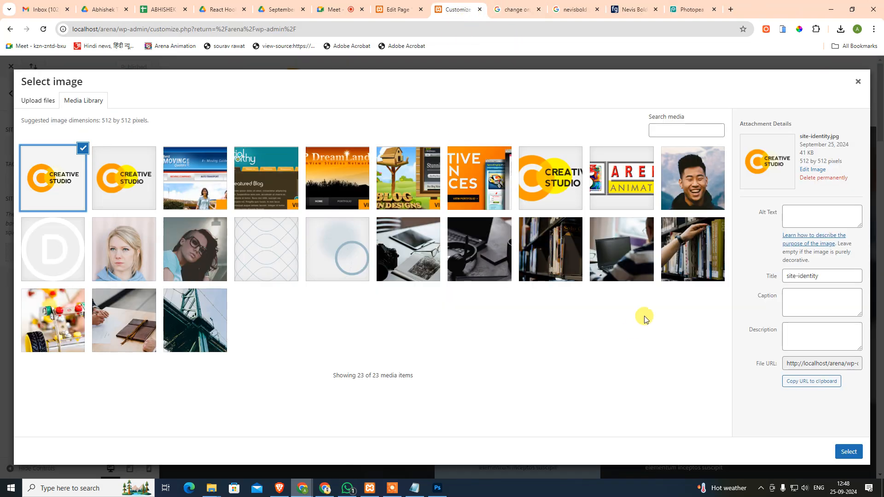
pyautogui.click(854, 453)
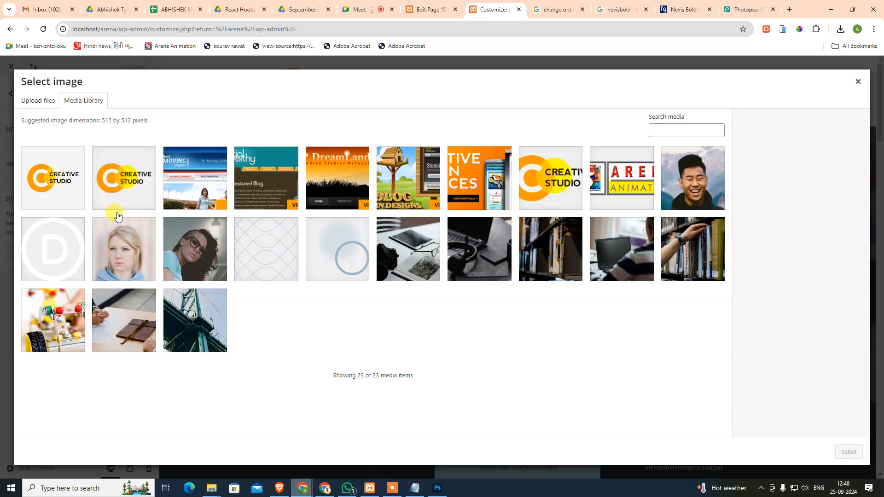
# Set footer-logo.png as the site icon without cropping it
pyautogui.click(126, 199)
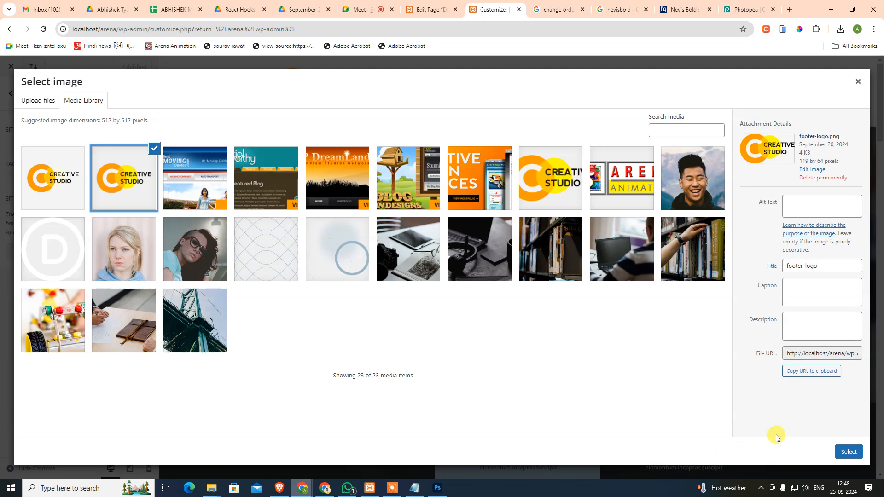
pyautogui.click(849, 451)
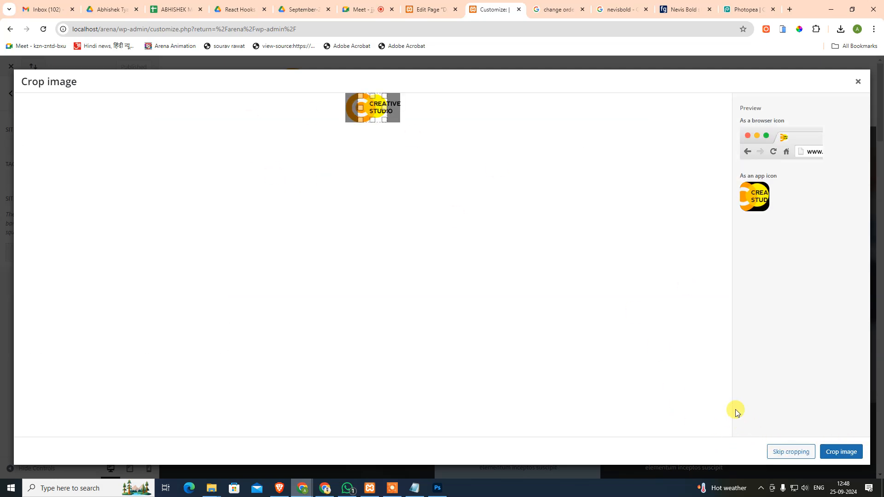
pyautogui.click(790, 453)
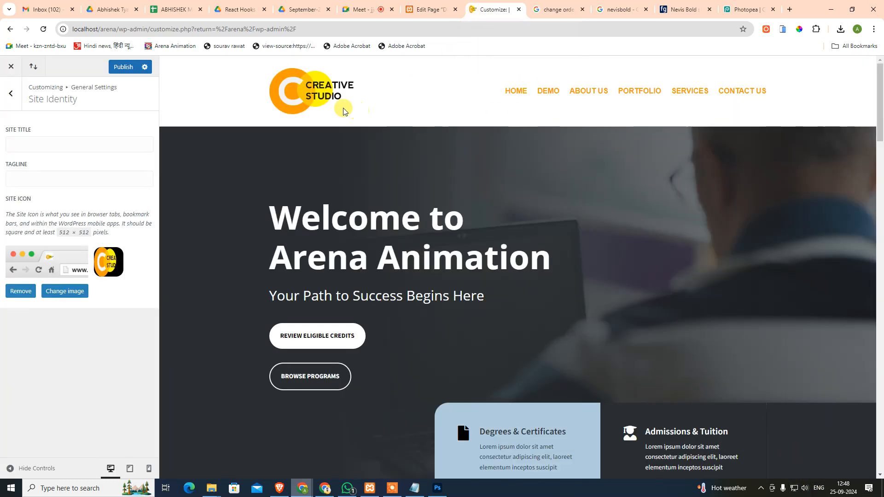
# Try to change the site icon from the footer logo to site-identity.jpg
pyautogui.click(50, 295)
pyautogui.click(49, 175)
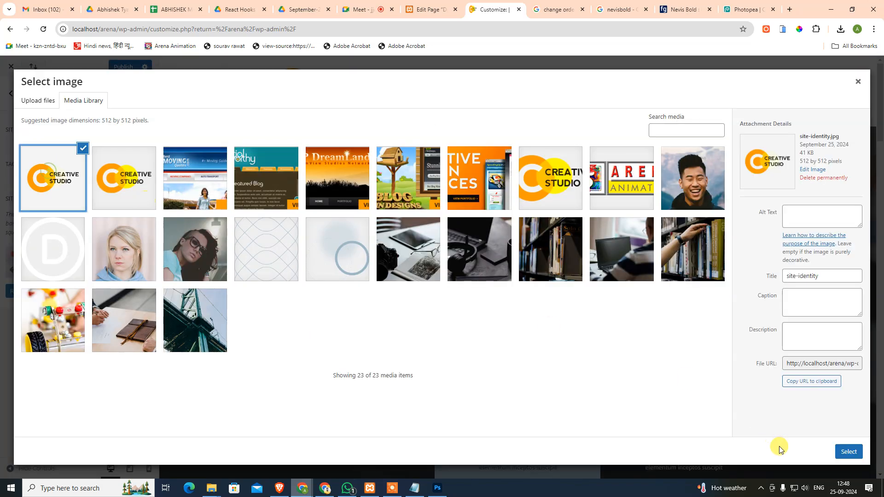
pyautogui.click(849, 452)
pyautogui.click(32, 191)
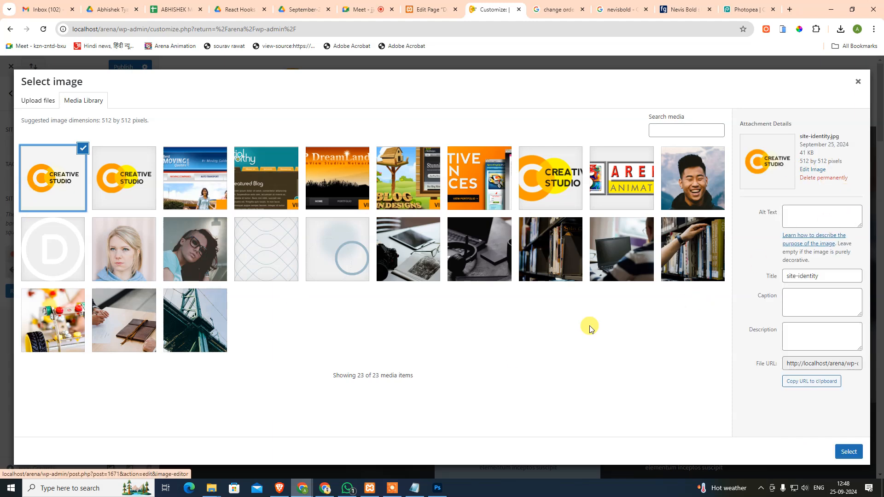
# Switch to Photoshop and create a new 500 × 500 px RGB document at 72 ppi with a white background
pyautogui.click(437, 487)
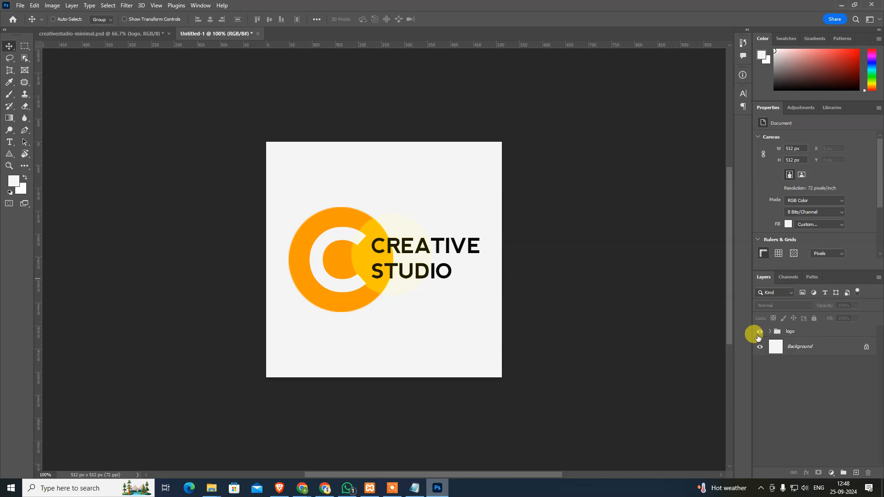
pyautogui.click(759, 333)
pyautogui.click(760, 332)
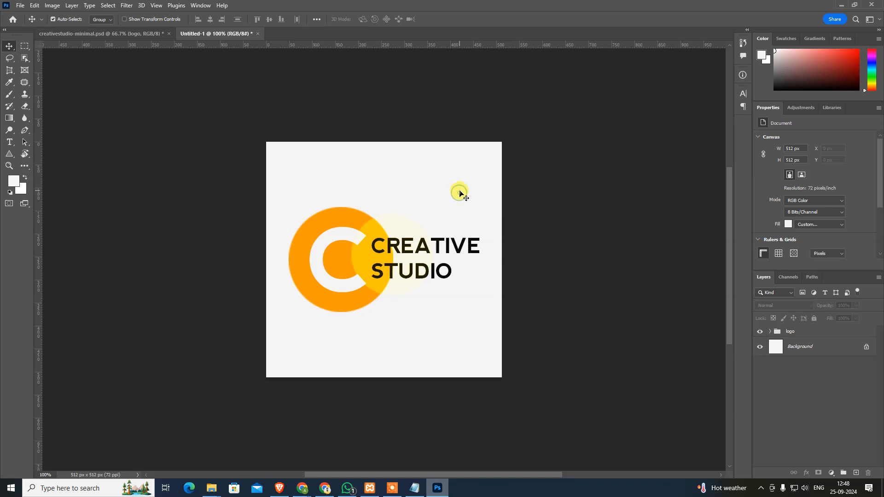
pyautogui.click(819, 333)
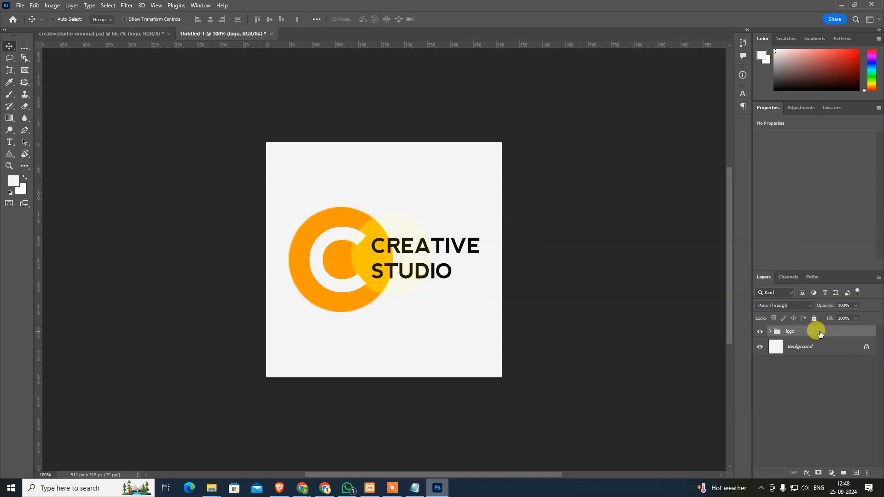
pyautogui.hotkey('ctrl', 'n')
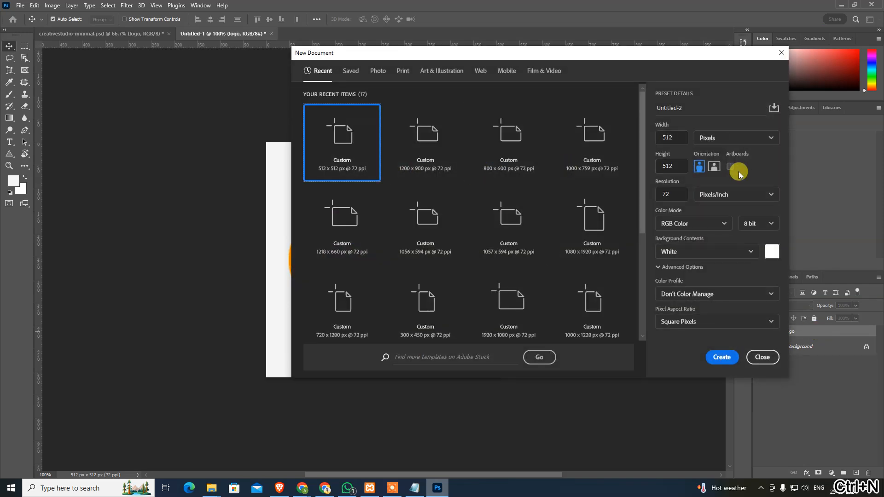
pyautogui.write('500')
pyautogui.press('Tab')
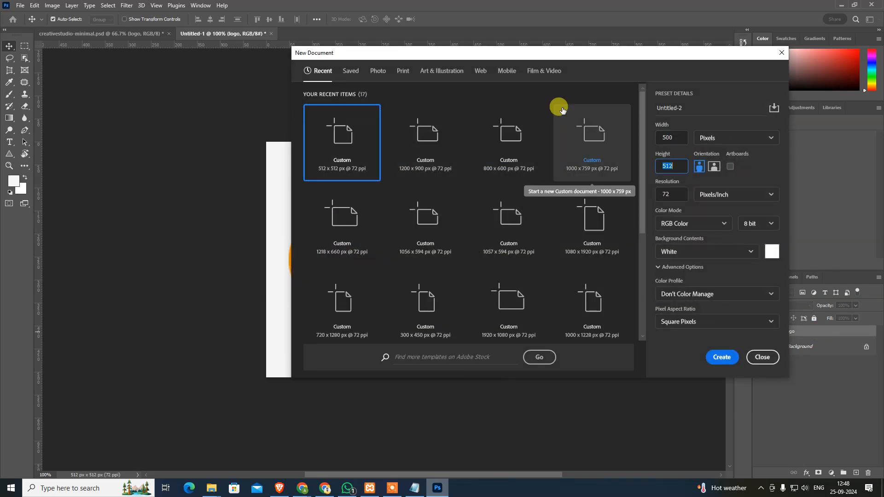
pyautogui.write('500')
pyautogui.press('Return')
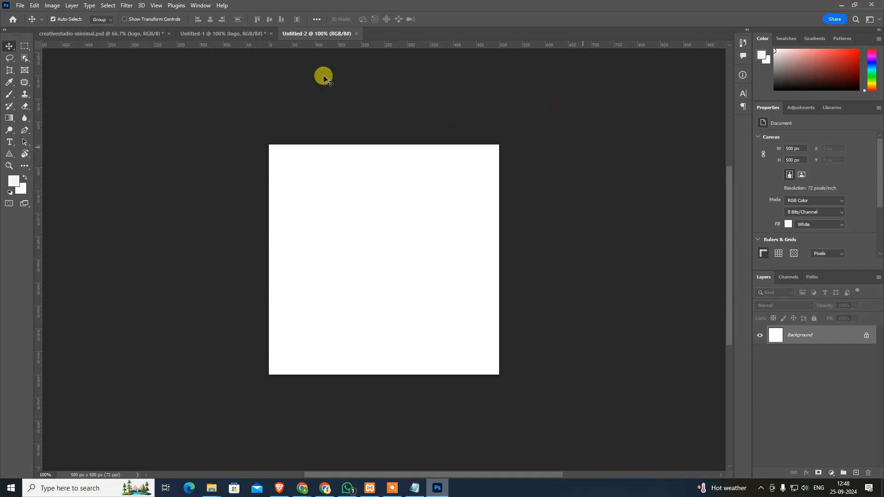
# Copy the logo group from Untitled-1 into the 500 px document and export it as a JPEG, replacing site-identity.jpg in the images folder
pyautogui.click(217, 34)
pyautogui.moveTo(347, 222); pyautogui.dragTo(413, 276)
pyautogui.hotkey('ctrl', 'alt', 'shift', 's')
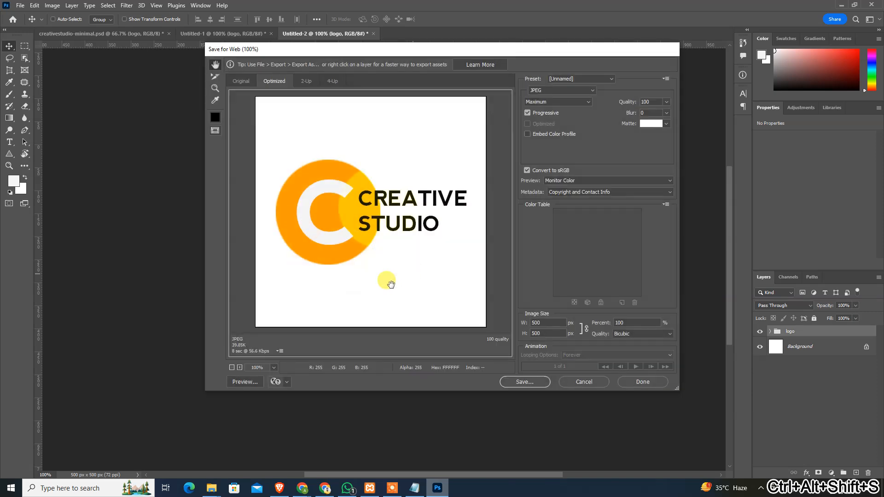
pyautogui.click(518, 380)
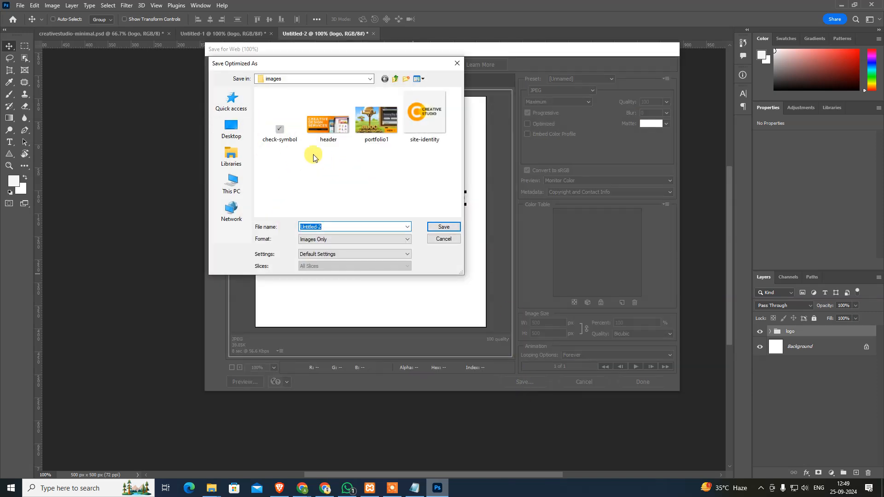
pyautogui.doubleClick(421, 141)
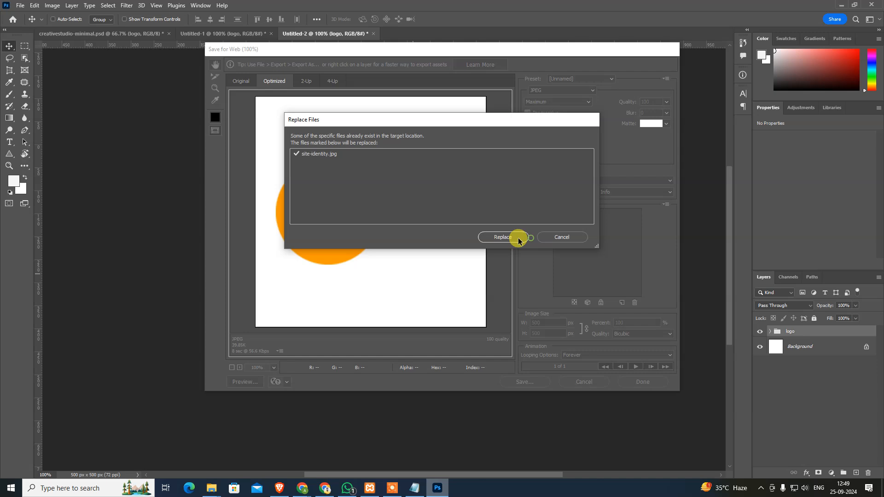
pyautogui.click(515, 237)
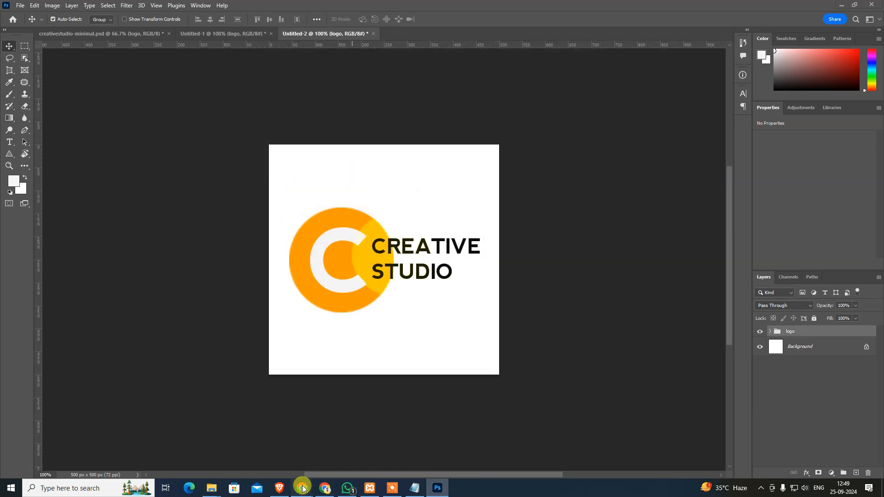
# Switch back to the Customizer in Chrome and permanently delete the old site-identity.jpg from the media library
pyautogui.moveTo(304, 485)
pyautogui.click(206, 446)
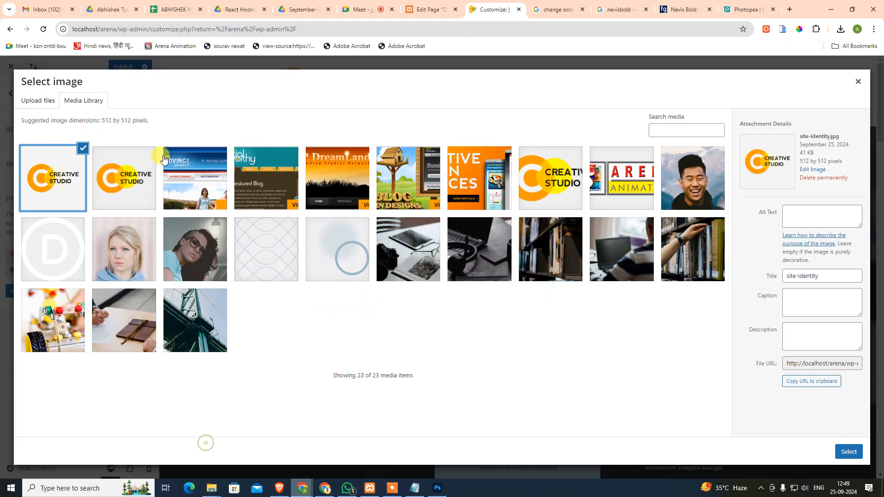
pyautogui.click(814, 178)
pyautogui.click(487, 102)
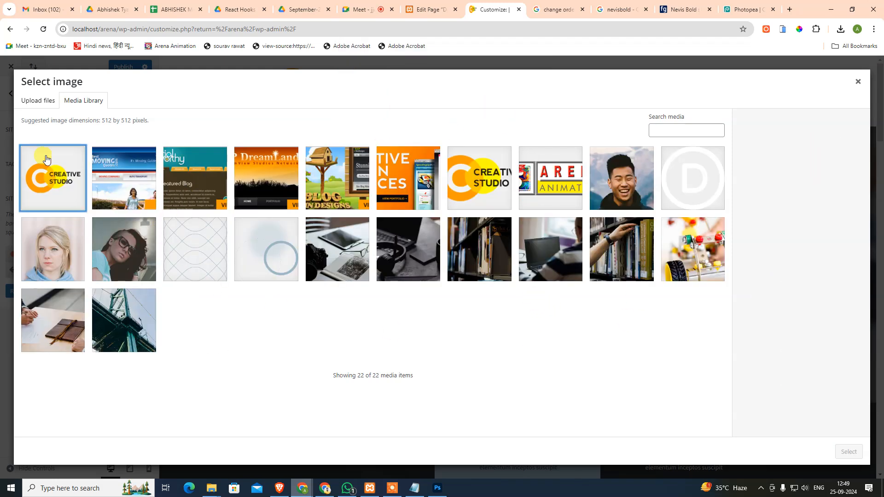
# Upload site-identity from the 17.05.23 images folder and set it as the site icon without cropping
pyautogui.click(44, 100)
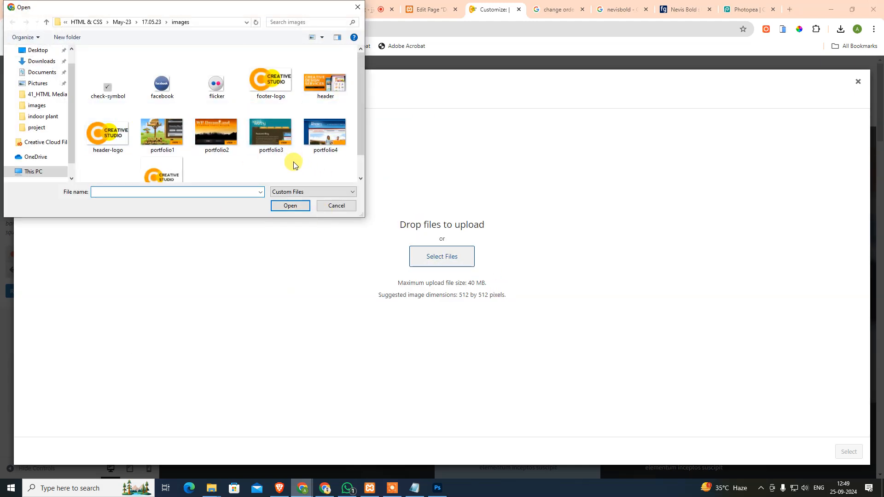
pyautogui.scroll(-1, 290, 162)
pyautogui.doubleClick(166, 167)
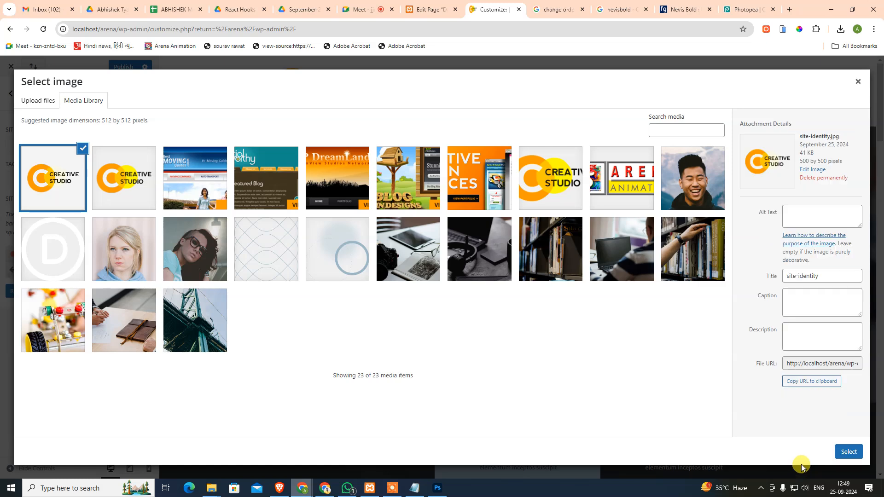
pyautogui.click(848, 452)
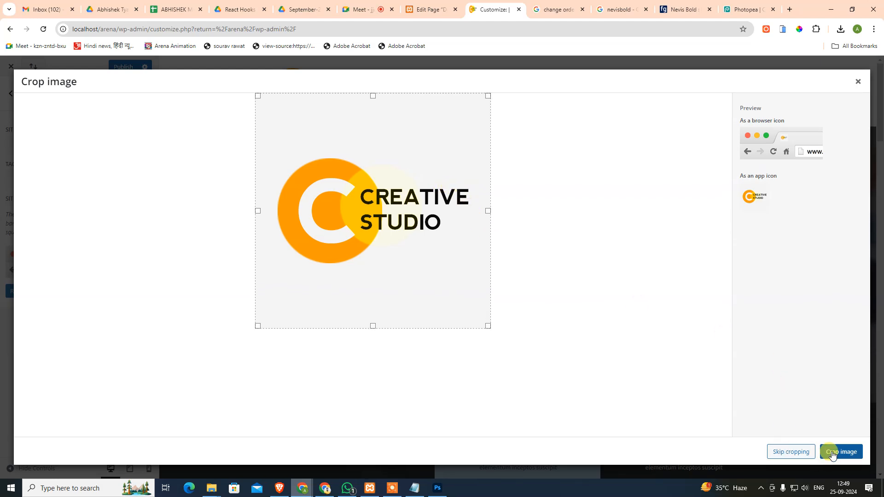
pyautogui.click(791, 452)
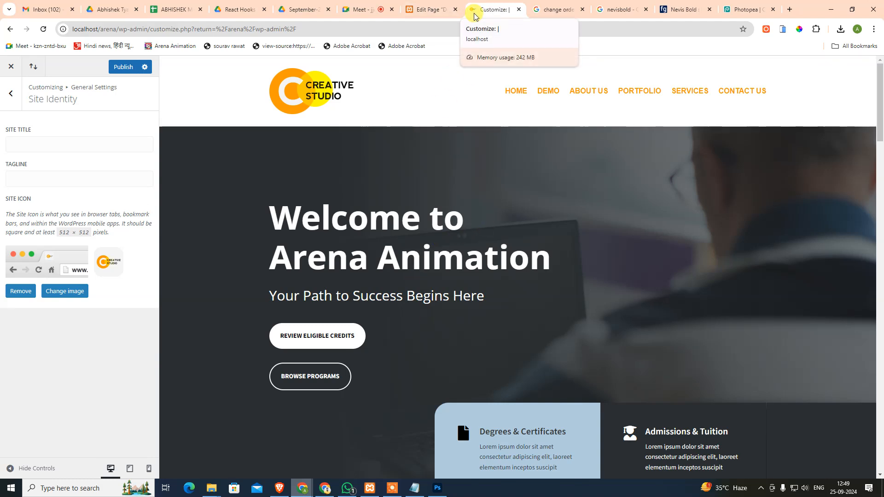
# Publish the new site icon and open the live site in a new browser tab to check it
pyautogui.click(117, 67)
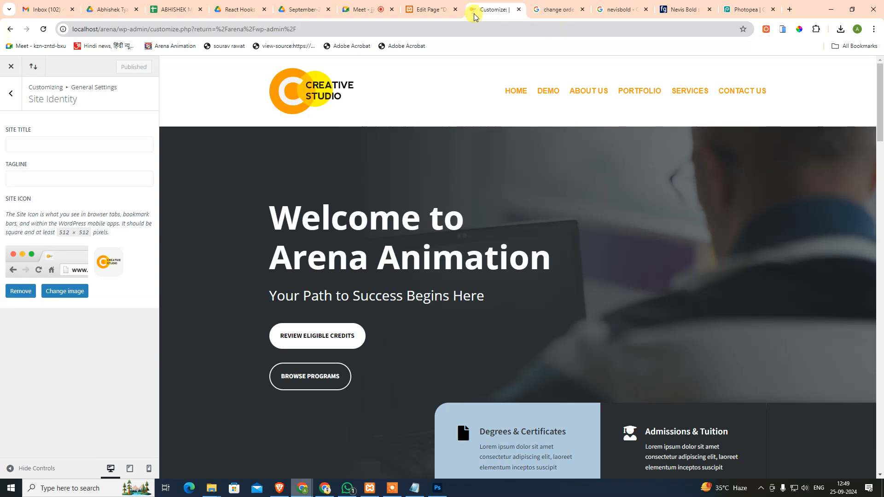
pyautogui.click(440, 10)
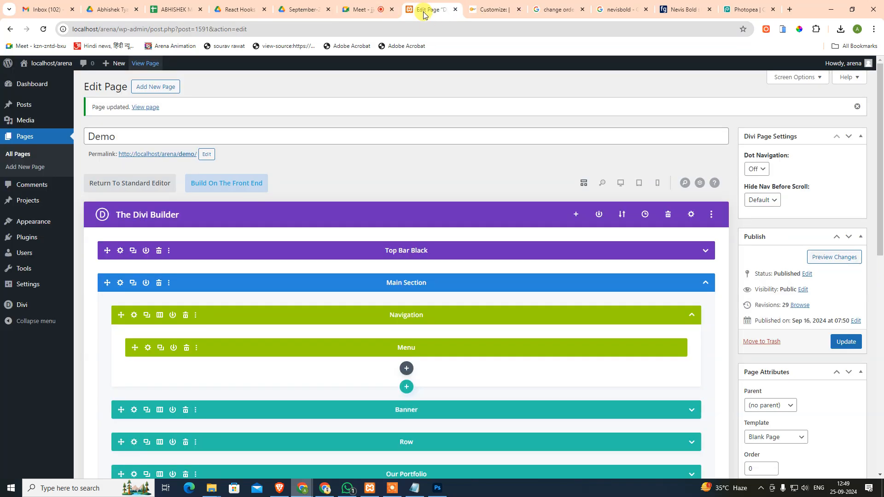
pyautogui.click(474, 9)
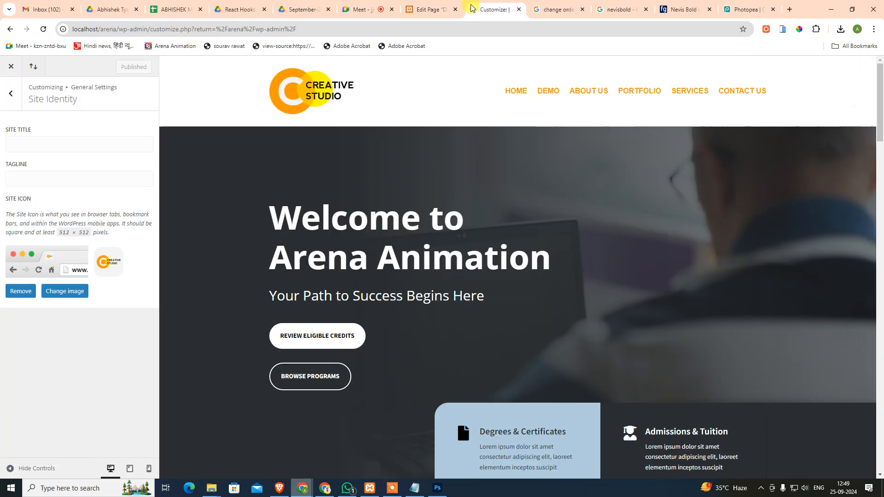
pyautogui.click(19, 72)
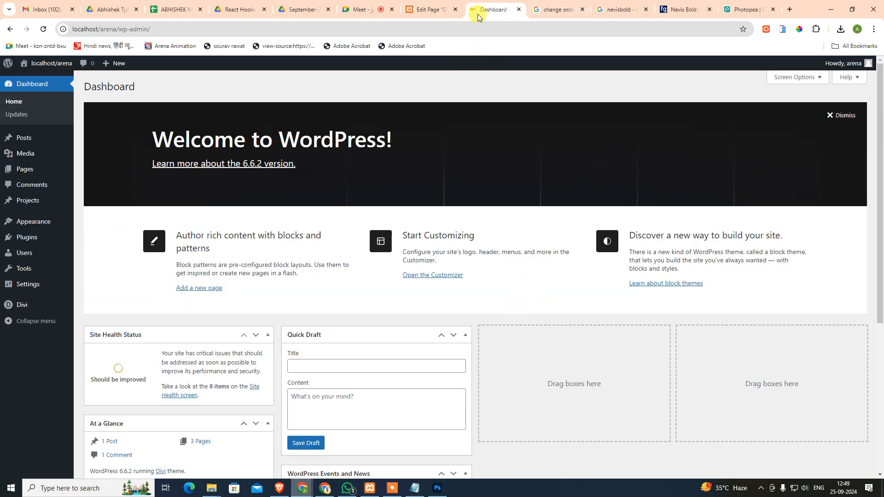
pyautogui.moveTo(40, 63)
pyautogui.keyDown('ctrl'); pyautogui.click(35, 78); pyautogui.keyUp('ctrl')
pyautogui.click(502, 4)
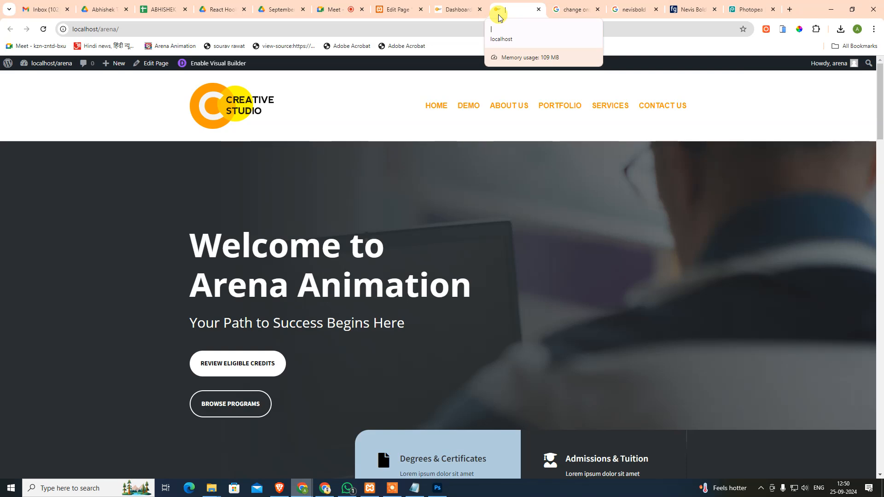
# Set the site title to Arena Animation and the tagline to Learn From The Leader in the Customizer's Site Identity, and publish the changes
pyautogui.click(395, 5)
pyautogui.moveTo(35, 227)
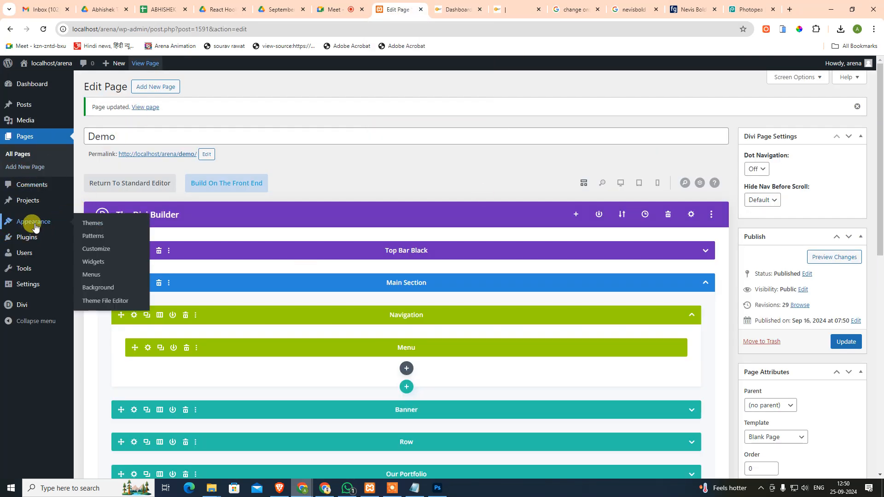
pyautogui.click(135, 241)
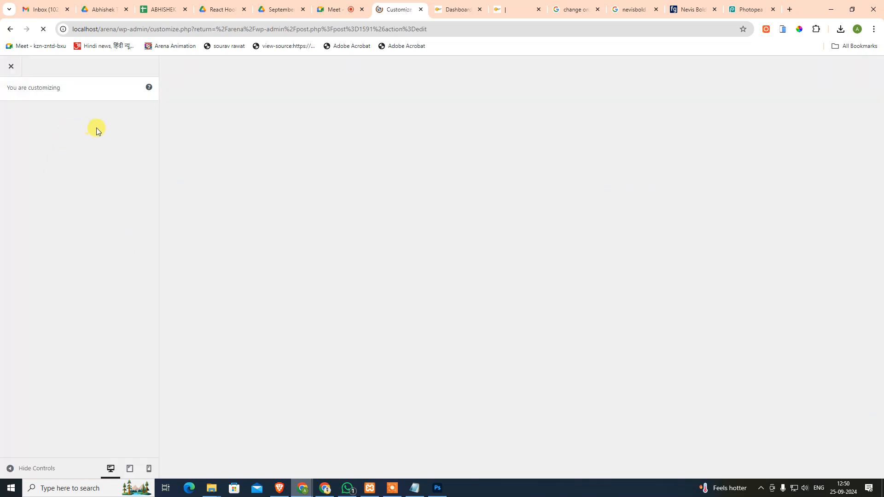
pyautogui.click(60, 168)
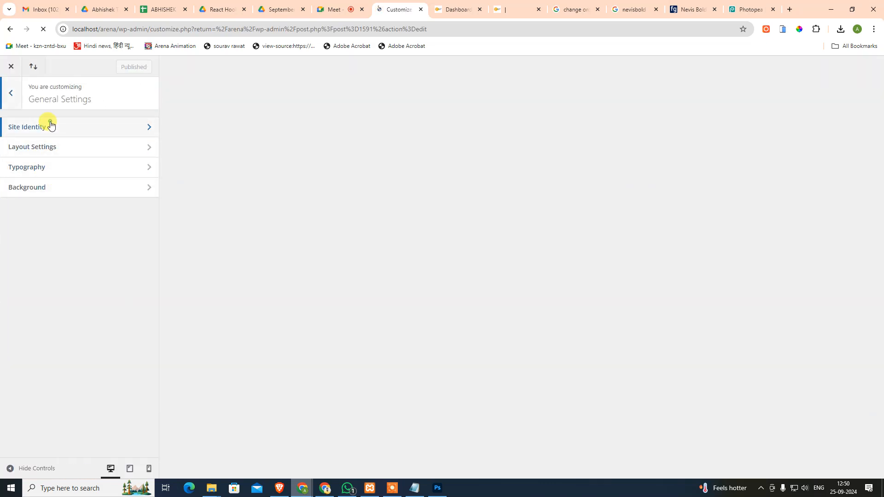
pyautogui.click(50, 125)
pyautogui.click(53, 178)
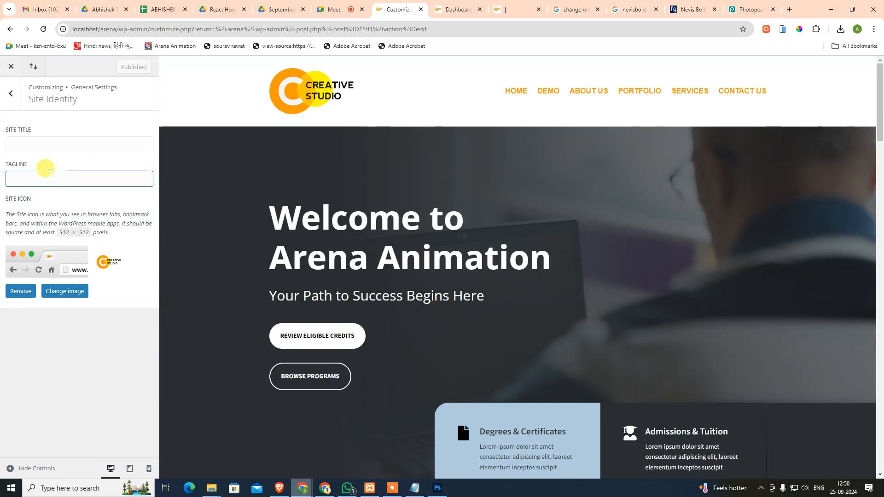
pyautogui.write('Learn From The Leader')
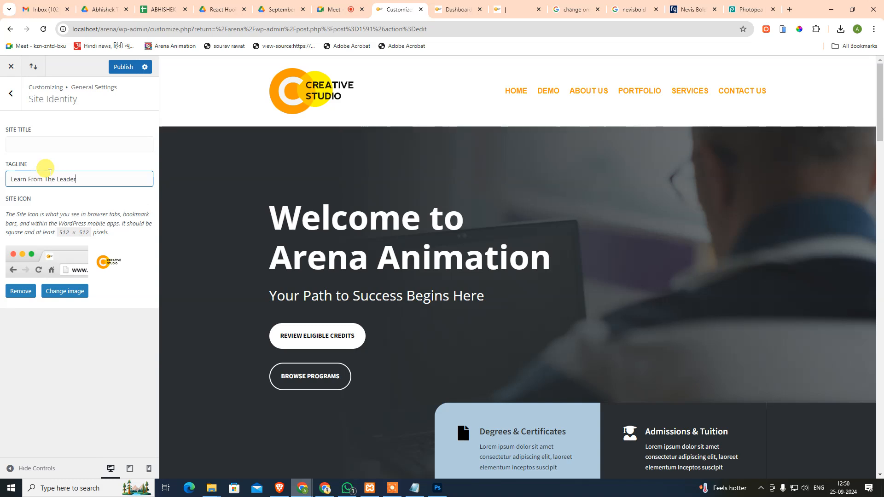
pyautogui.click(40, 143)
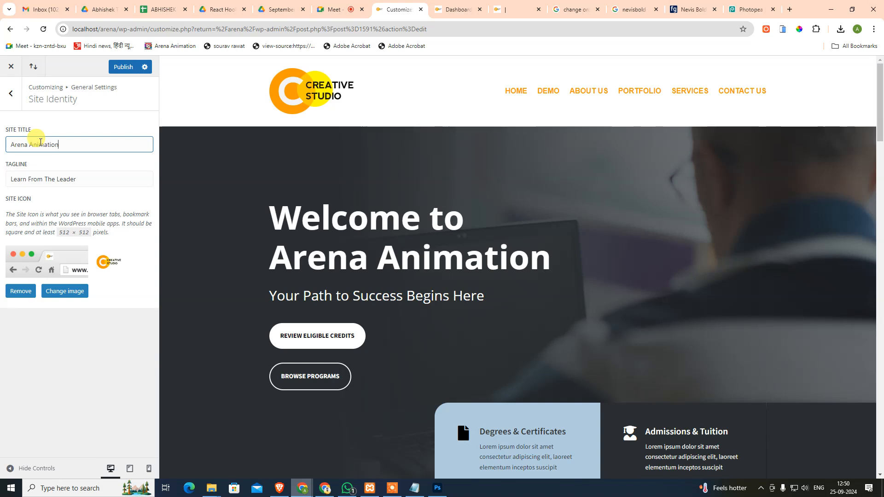
pyautogui.click(120, 67)
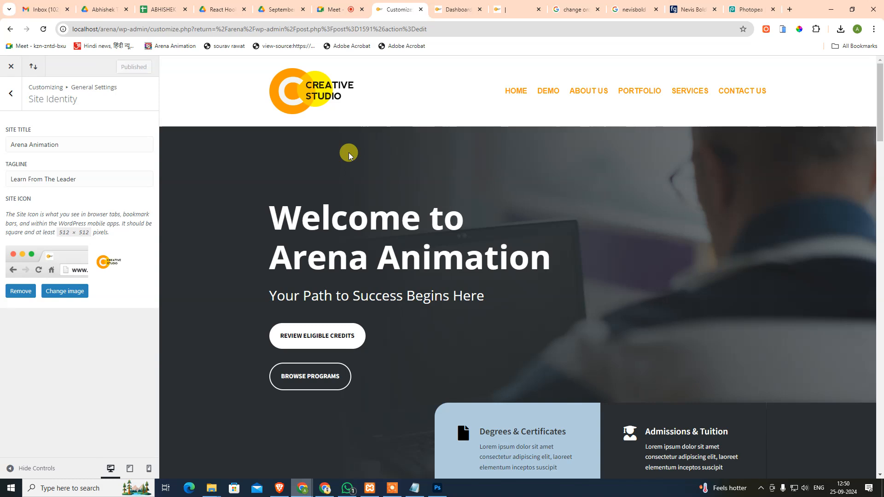
pyautogui.click(509, 17)
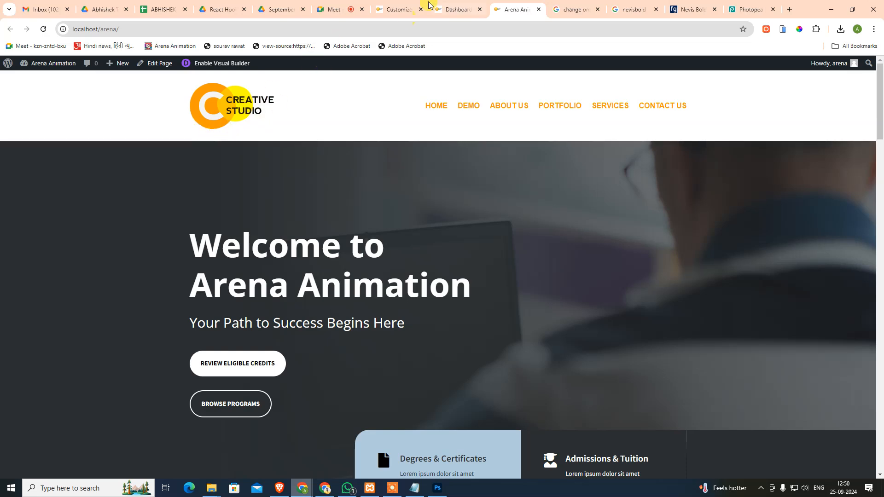
# Return to the Customizer and review the Site Identity, Layout Settings and Typography options under General Settings
pyautogui.click(399, 9)
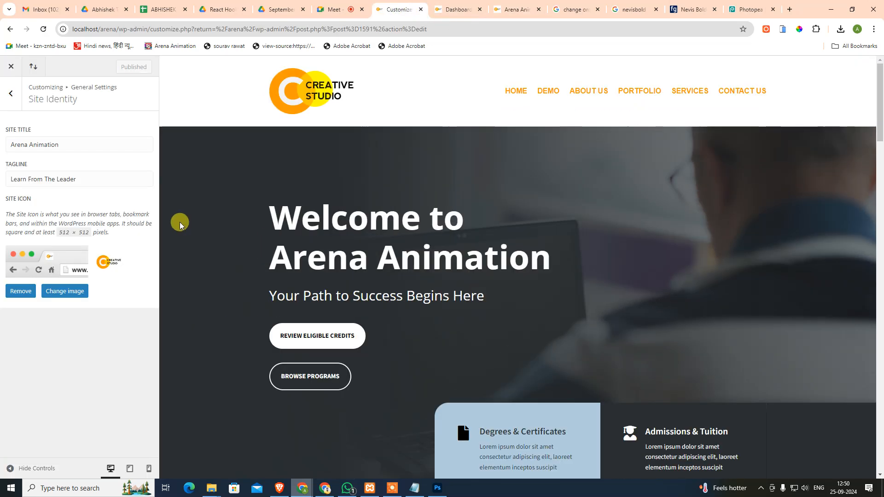
pyautogui.click(9, 92)
pyautogui.click(44, 146)
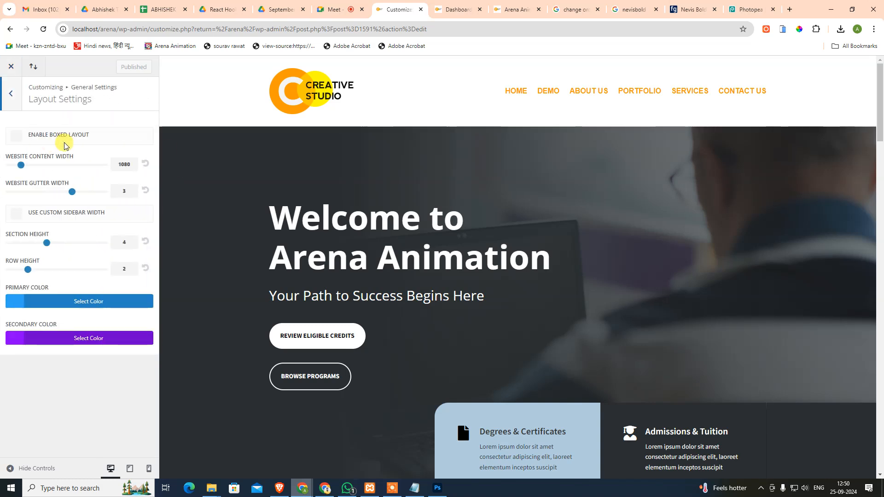
pyautogui.click(9, 89)
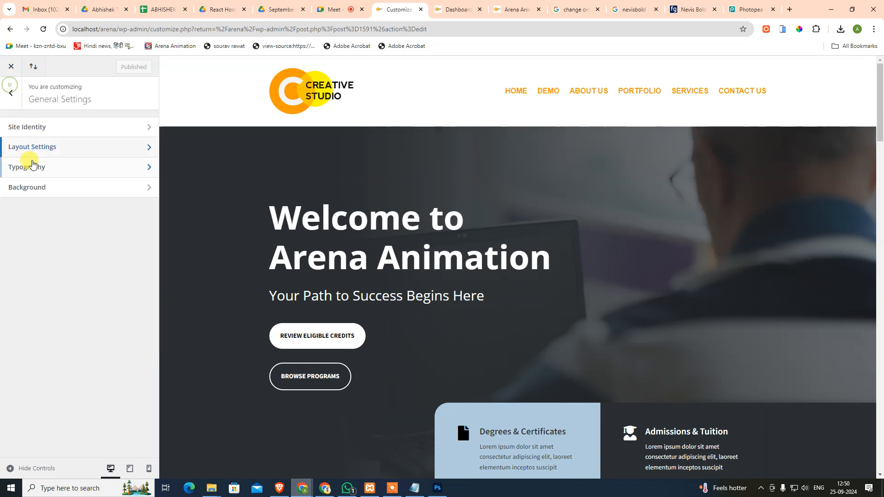
pyautogui.click(36, 169)
pyautogui.click(13, 100)
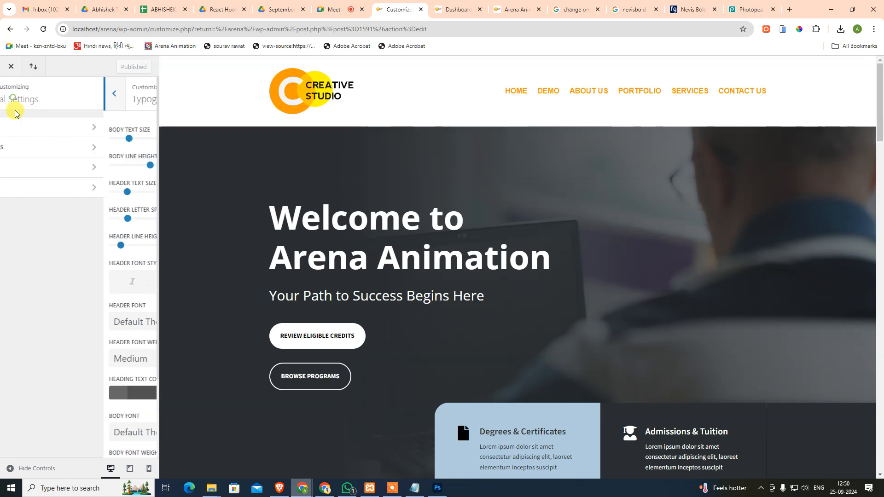
pyautogui.click(27, 137)
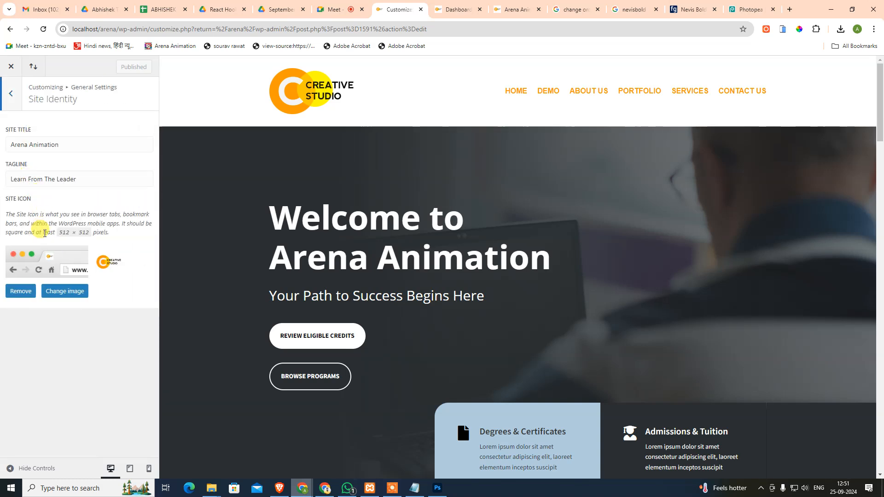
pyautogui.click(14, 99)
pyautogui.click(35, 150)
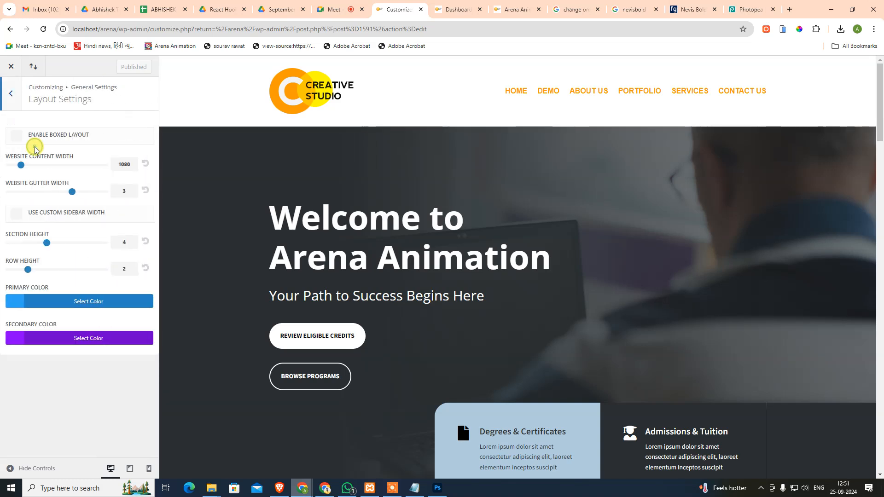
pyautogui.click(12, 93)
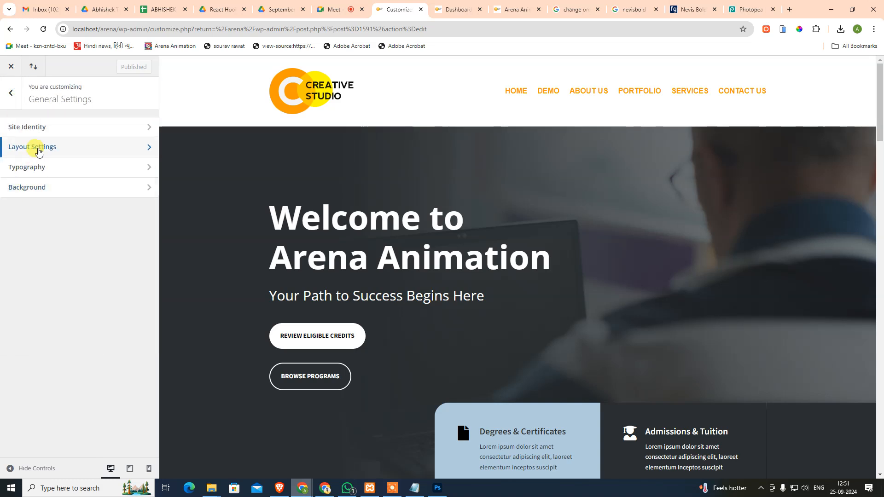
pyautogui.click(38, 171)
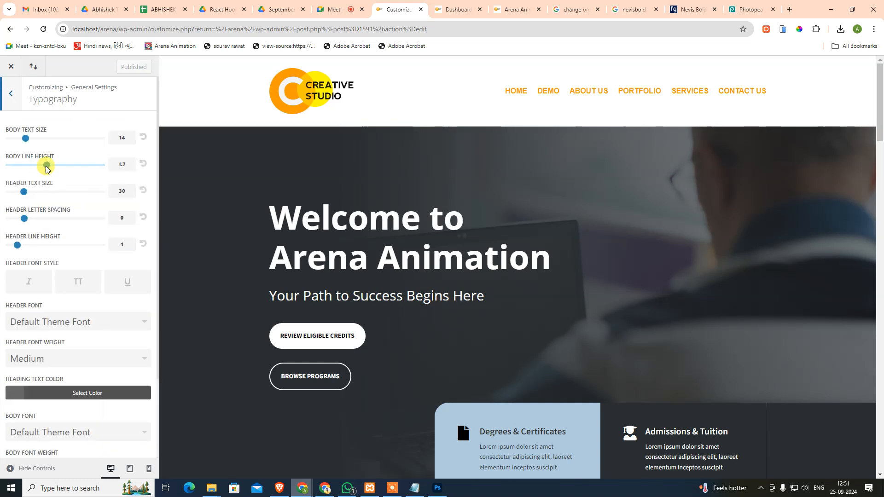
pyautogui.click(11, 93)
pyautogui.click(11, 96)
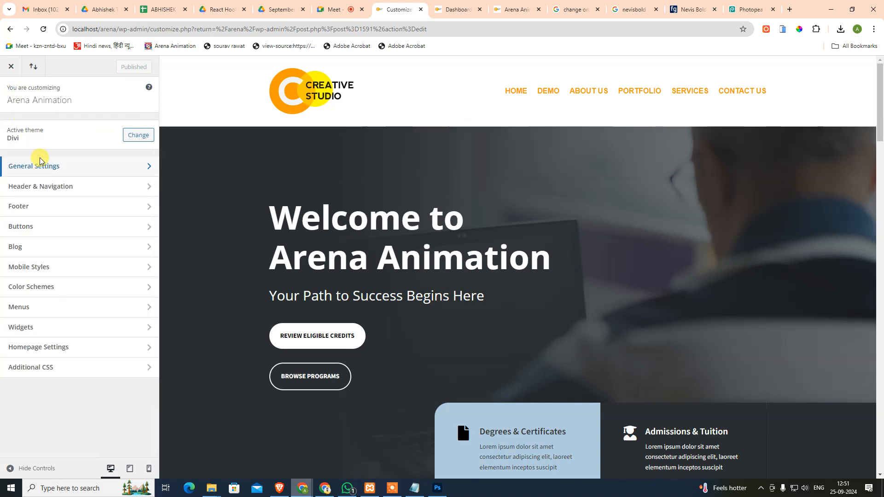
# Try the Centered and Centered Inline Logo header styles in Header Format, and restore the Default style
pyautogui.click(55, 190)
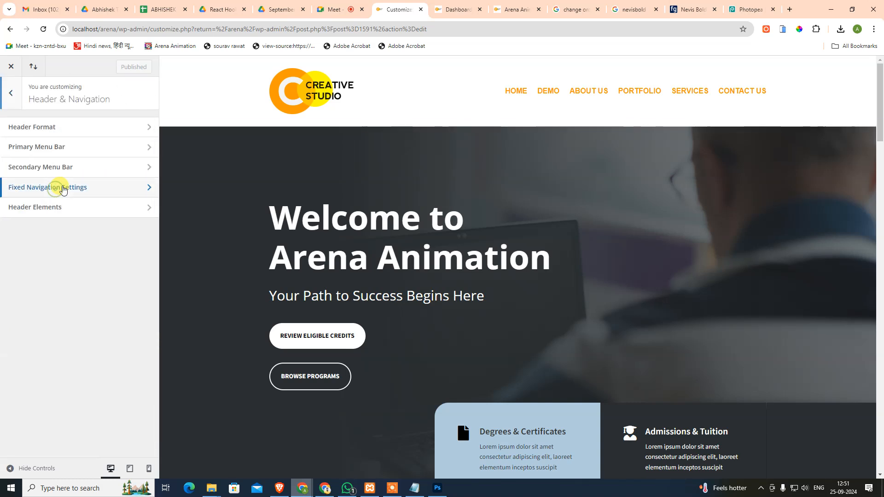
pyautogui.click(84, 132)
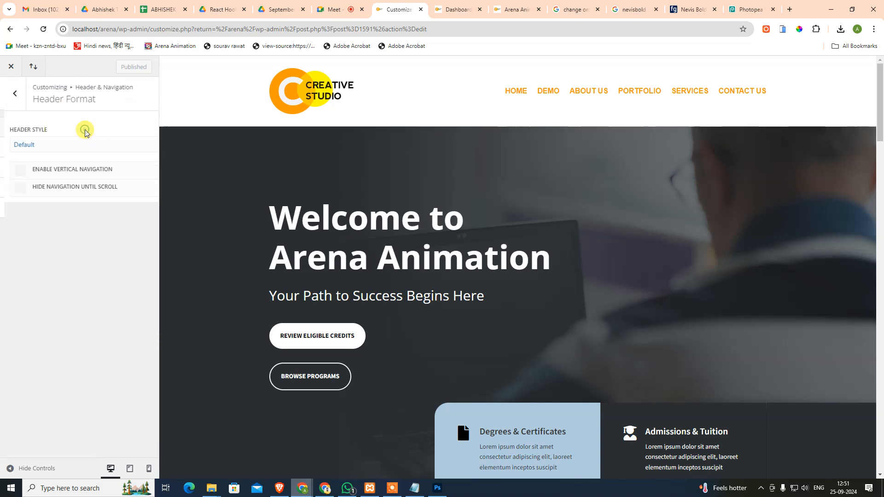
pyautogui.click(65, 143)
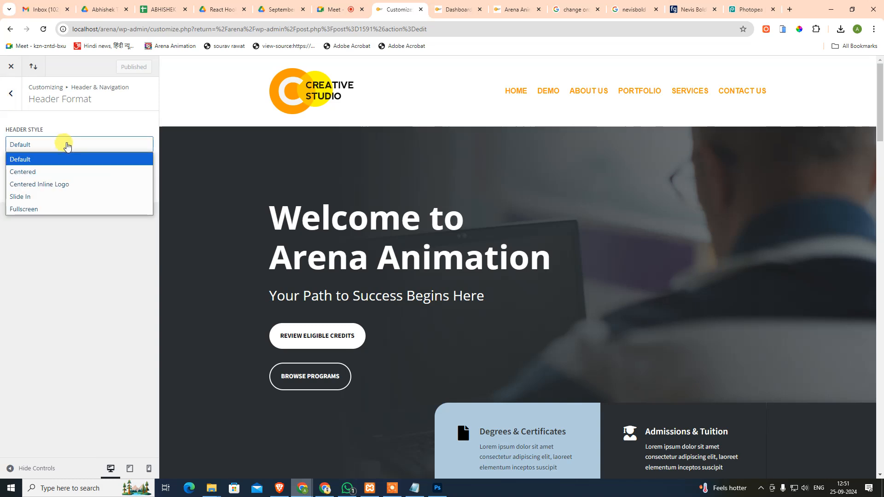
pyautogui.click(66, 145)
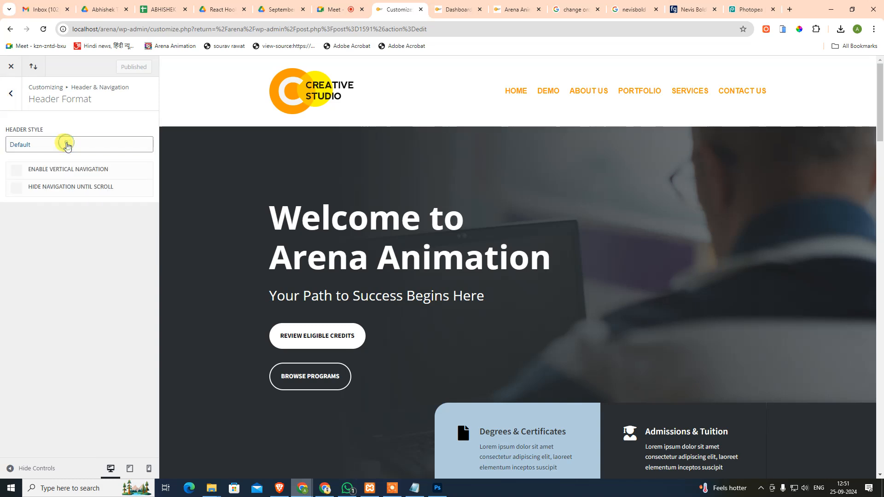
pyautogui.click(66, 146)
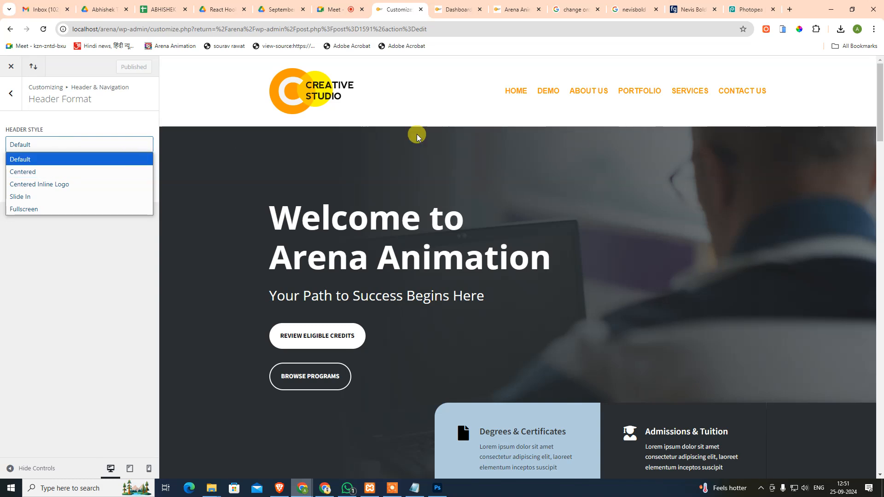
pyautogui.click(102, 172)
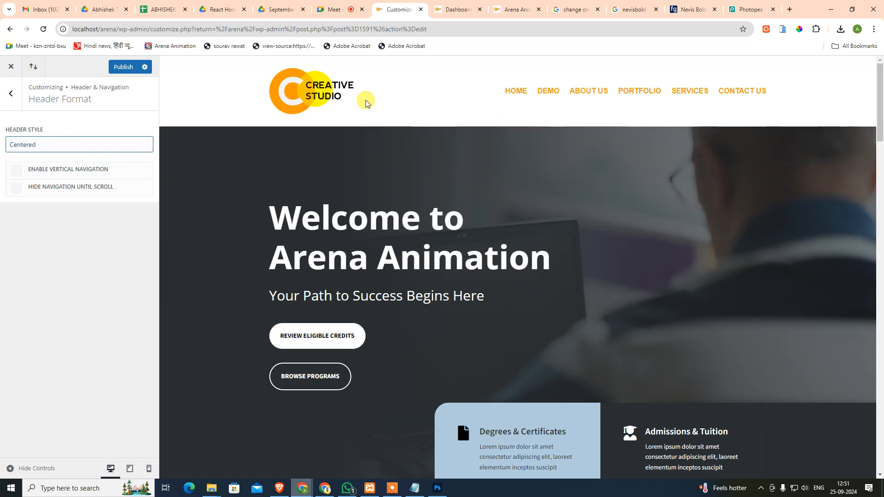
pyautogui.click(102, 145)
pyautogui.click(65, 185)
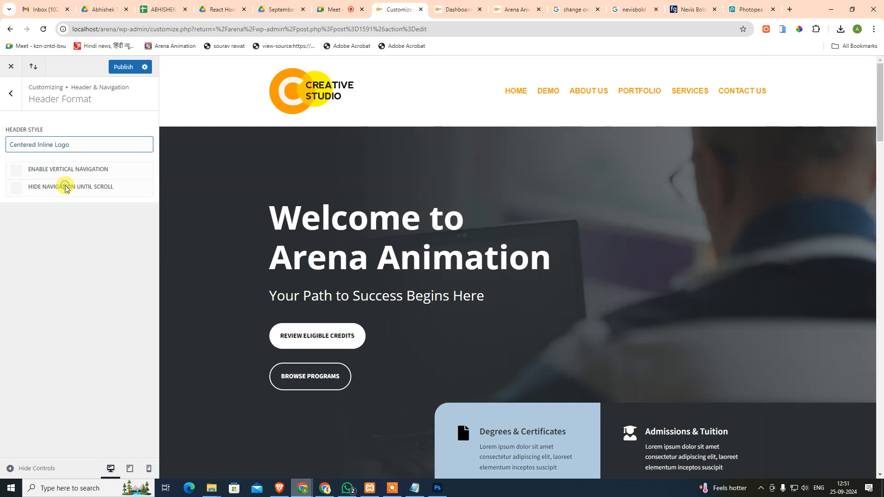
pyautogui.click(82, 146)
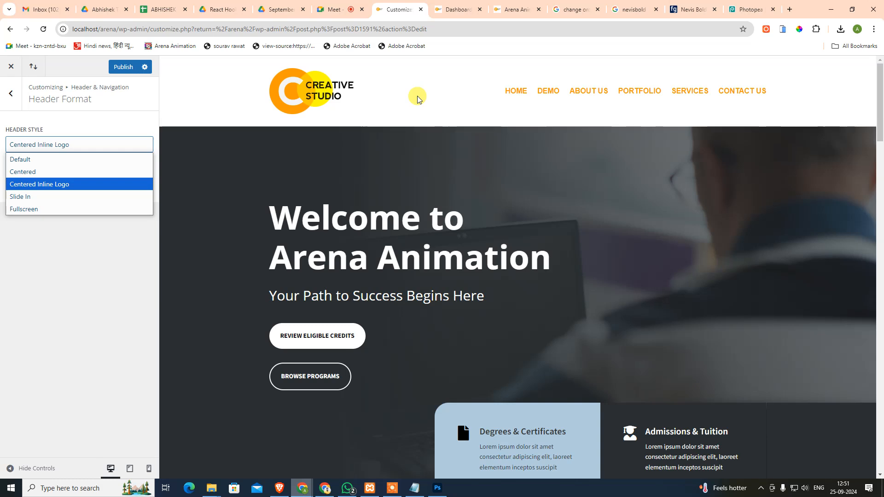
pyautogui.click(69, 159)
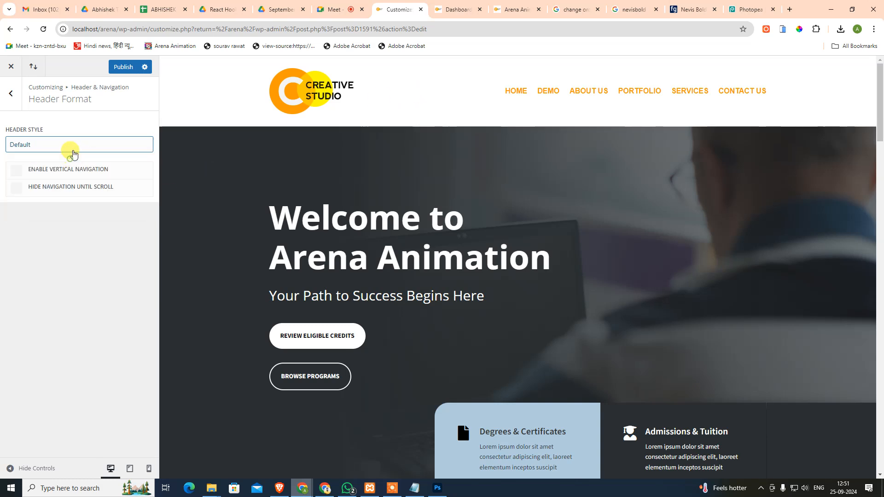
pyautogui.click(14, 96)
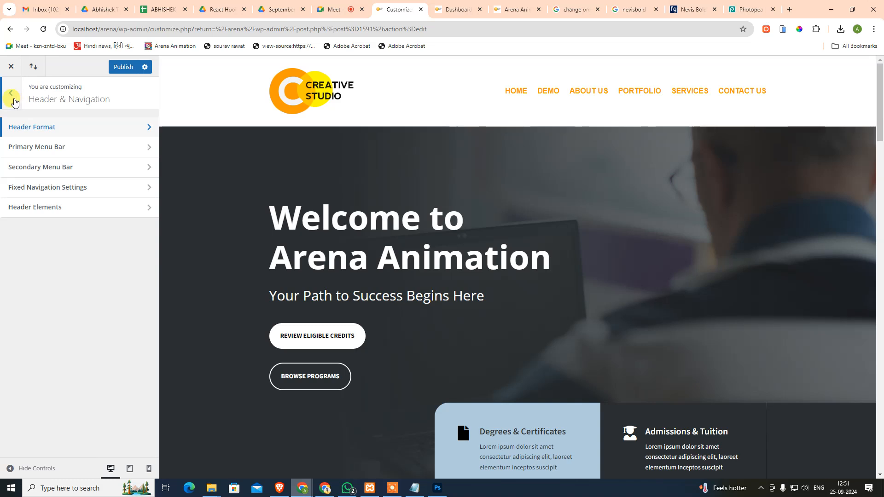
pyautogui.click(13, 94)
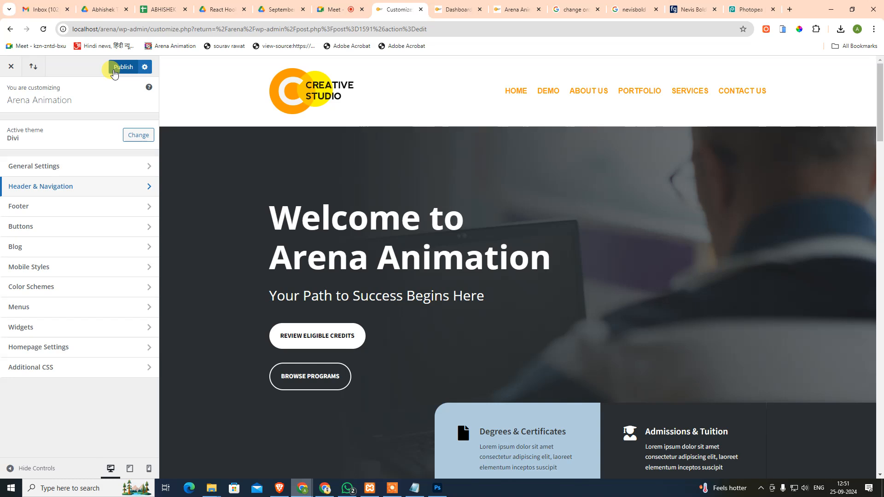
pyautogui.click(78, 186)
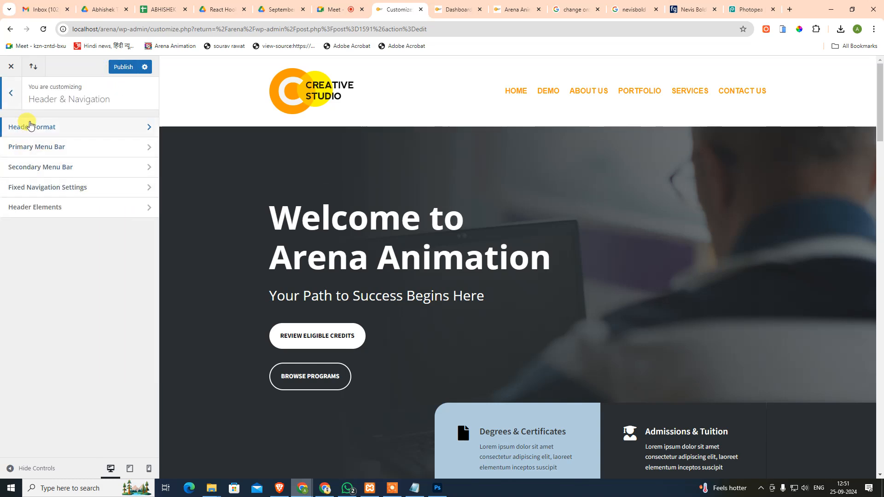
pyautogui.click(30, 120)
pyautogui.click(13, 99)
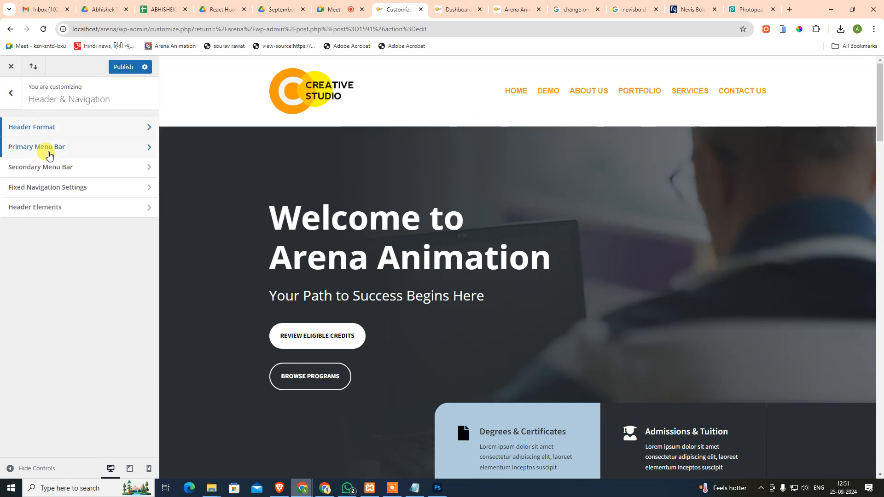
# Look into the Primary Menu Bar settings, publish the header changes, and close the Customizer
pyautogui.click(51, 151)
pyautogui.click(8, 93)
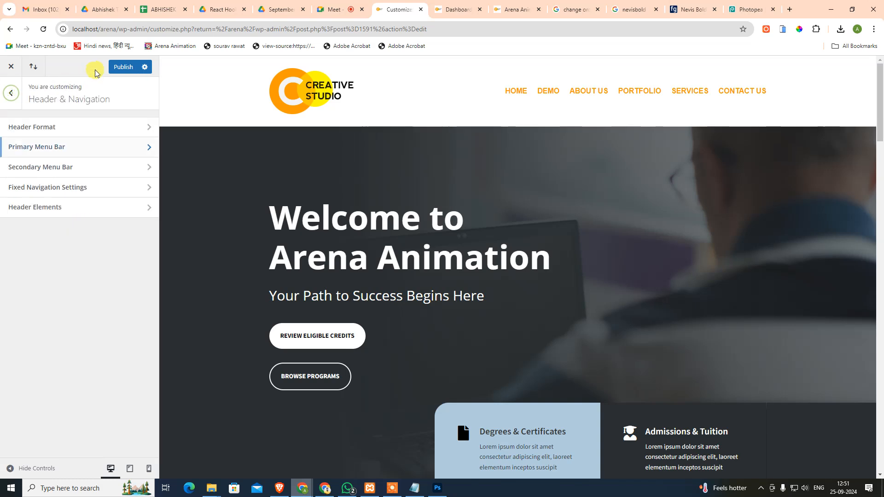
pyautogui.click(116, 68)
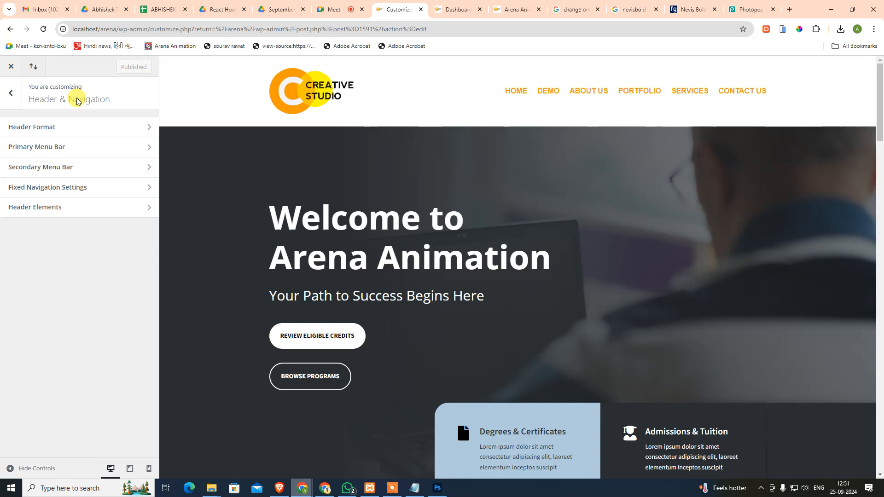
pyautogui.click(14, 67)
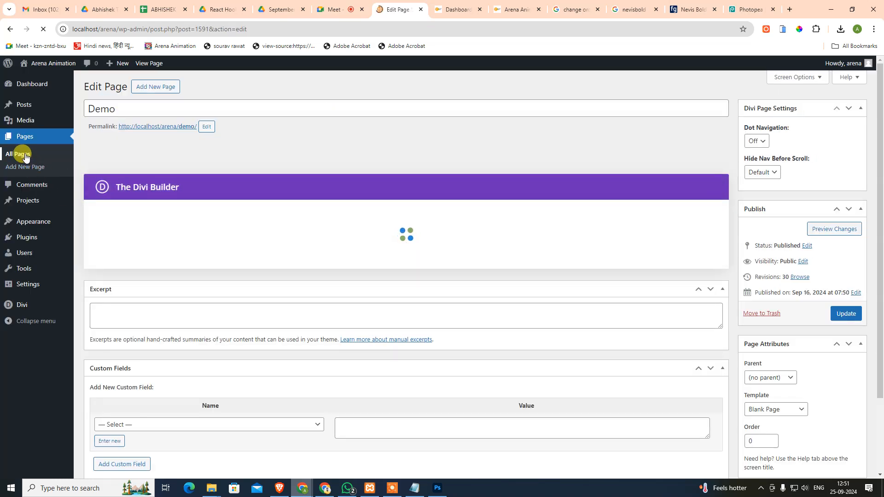
# Open the Home page for editing, set its page template to Default template, and update the page
pyautogui.click(73, 159)
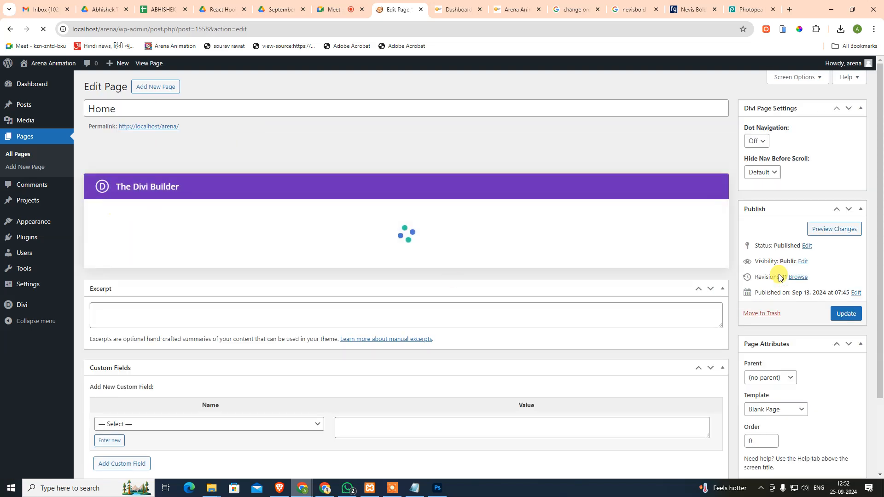
pyautogui.scroll(-2, 780, 353)
pyautogui.click(771, 317)
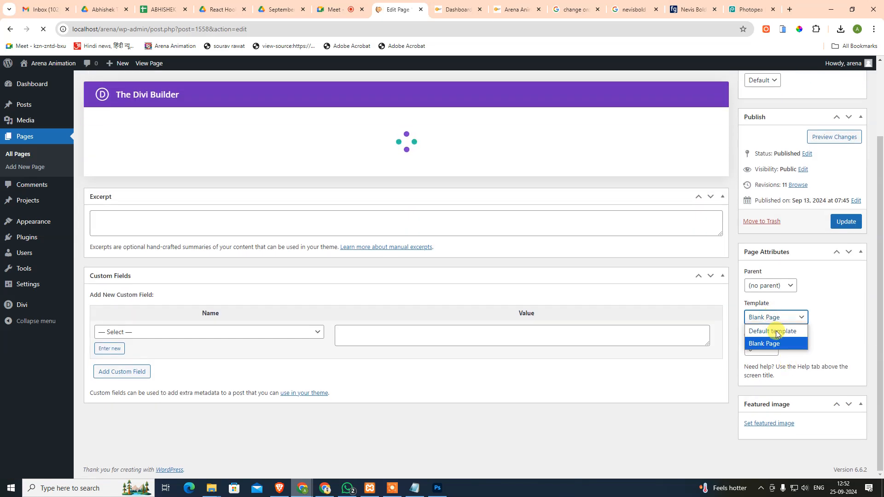
pyautogui.click(782, 331)
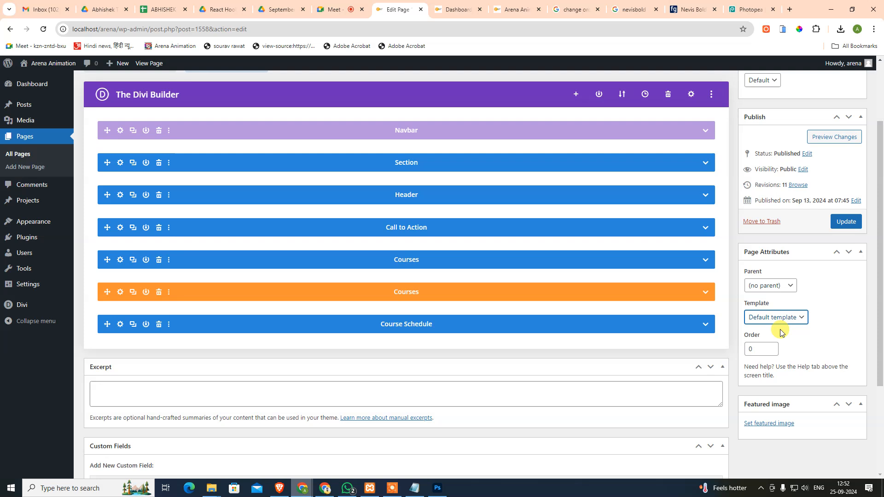
pyautogui.scroll(2, 775, 319)
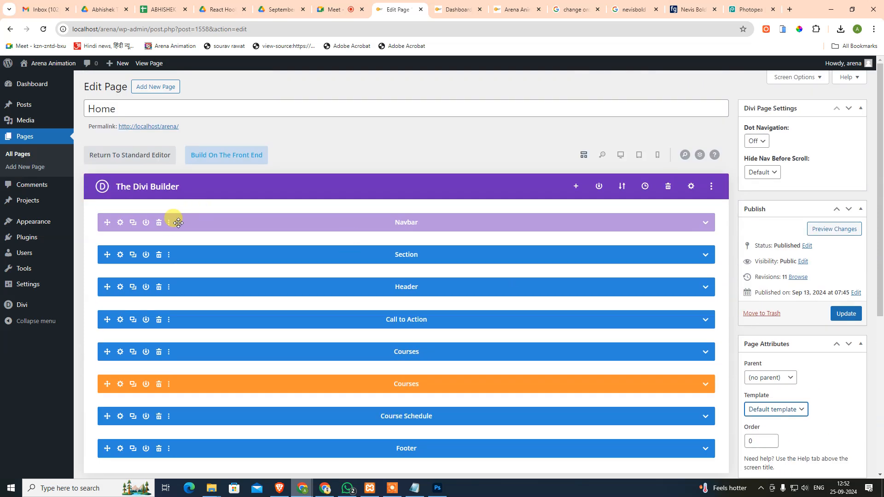
pyautogui.click(169, 223)
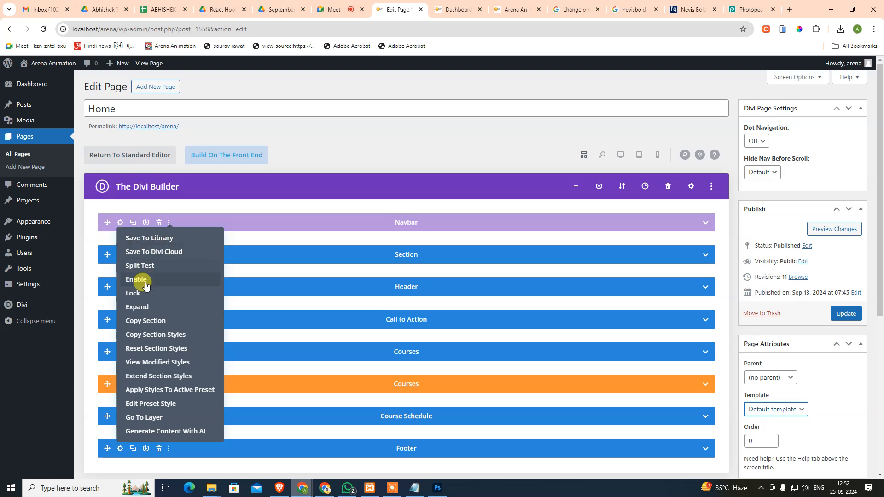
pyautogui.click(421, 192)
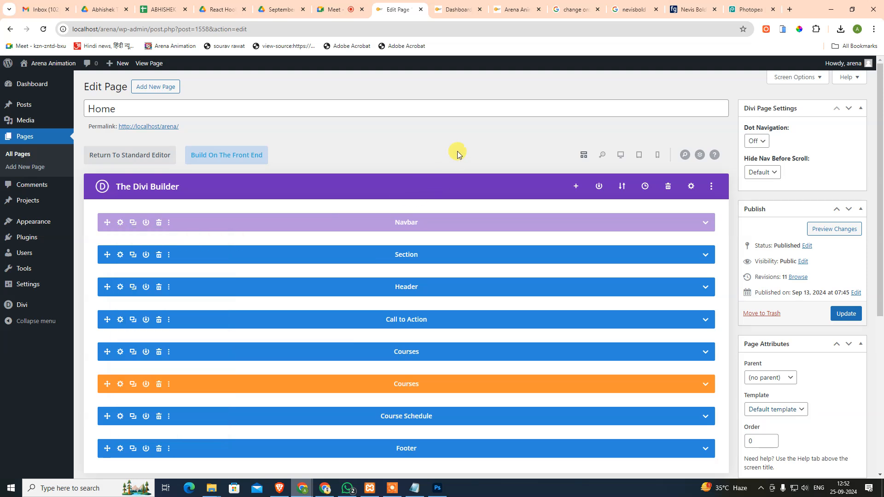
pyautogui.click(838, 320)
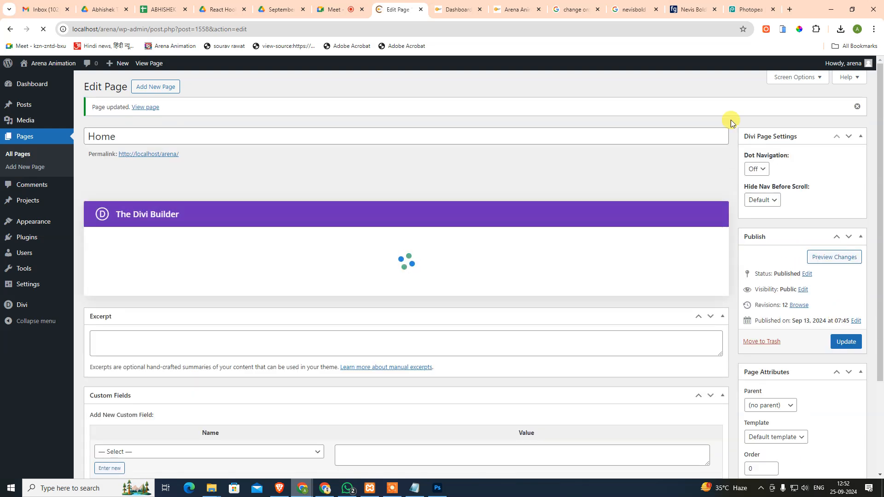
# Reload the live home page and examine its header and navigation menus
pyautogui.click(455, 6)
pyautogui.click(509, 9)
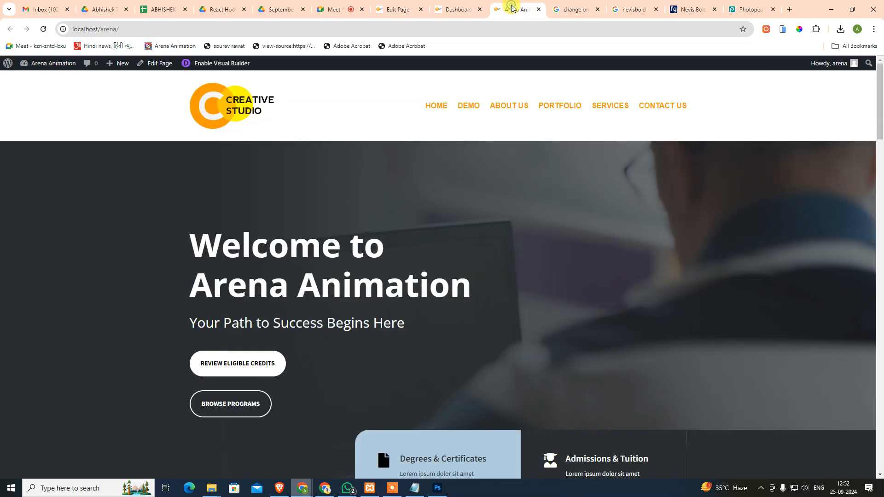
pyautogui.click(43, 29)
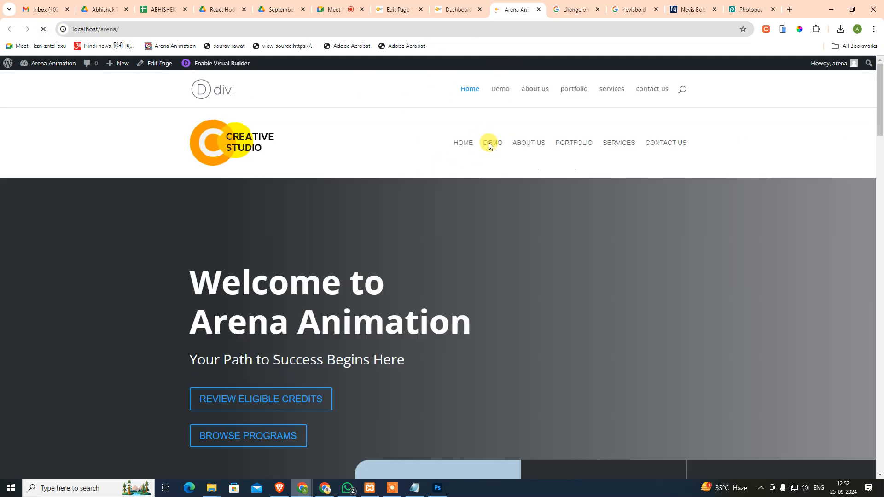
pyautogui.scroll(-1, 534, 108)
pyautogui.scroll(1, 485, 179)
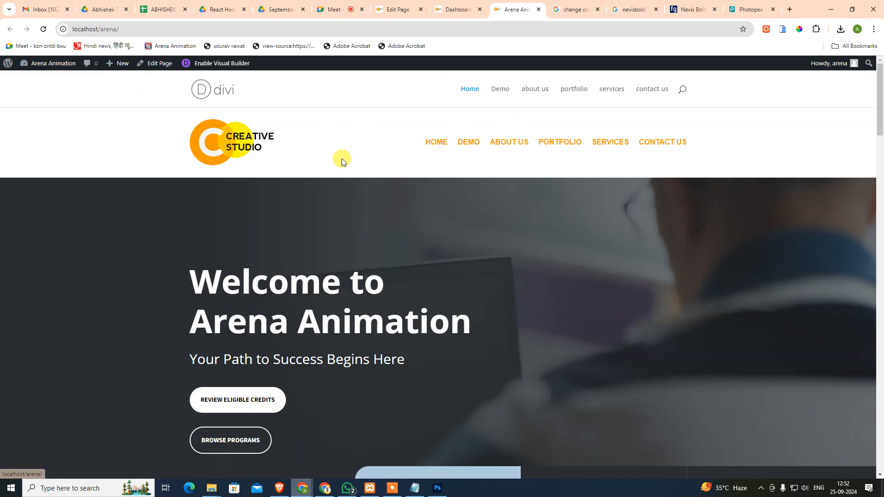
# Return to the Home page editor, disable the section just below Navbar on desktop, and update the page
pyautogui.click(453, 11)
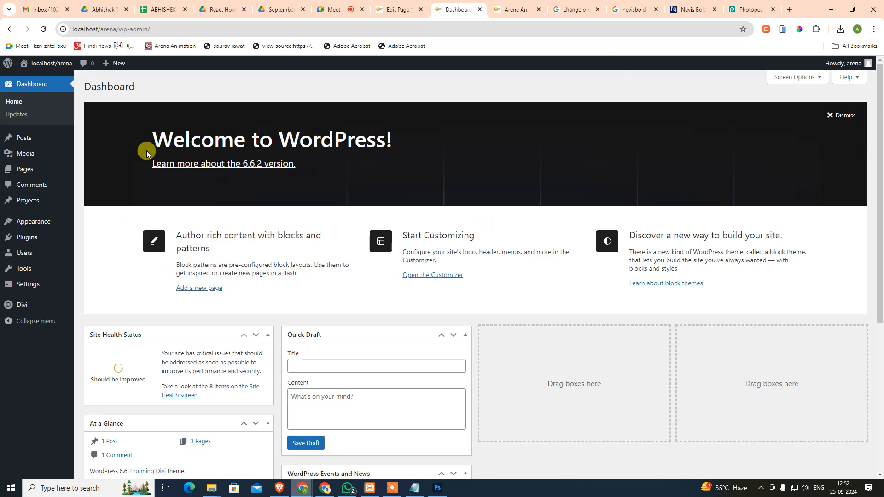
pyautogui.click(392, 11)
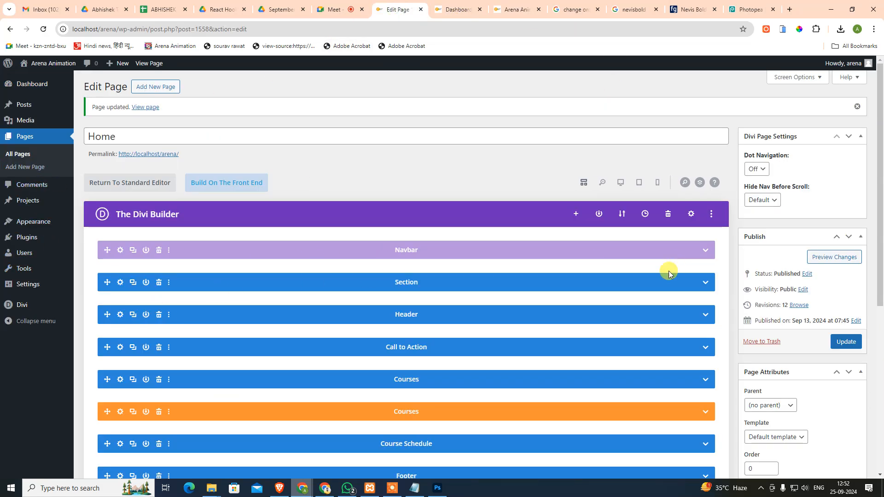
pyautogui.click(704, 283)
pyautogui.click(704, 283)
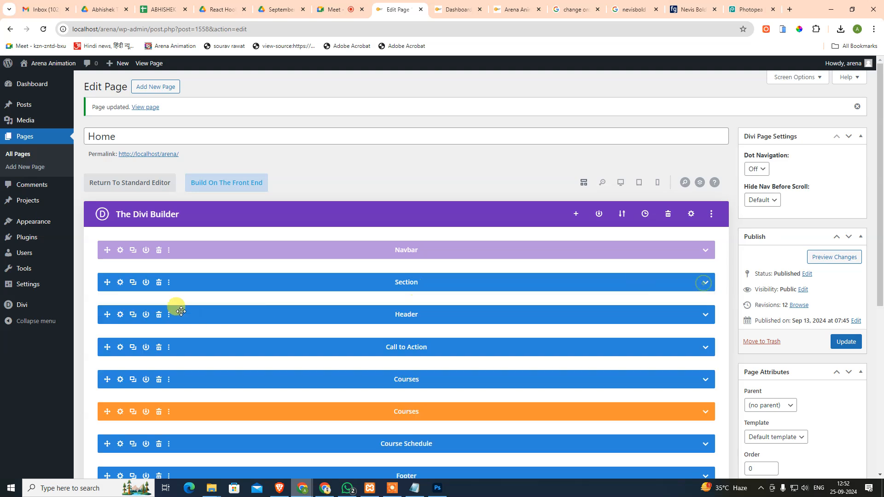
pyautogui.click(169, 282)
pyautogui.click(150, 343)
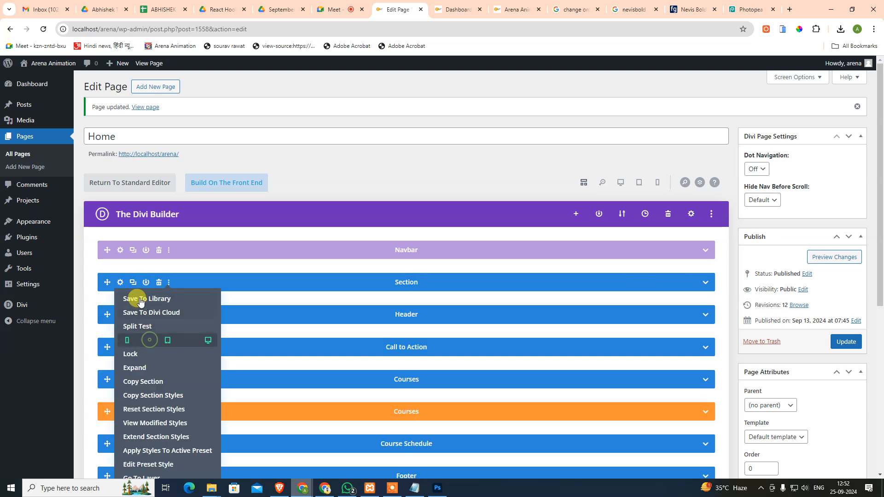
pyautogui.click(208, 345)
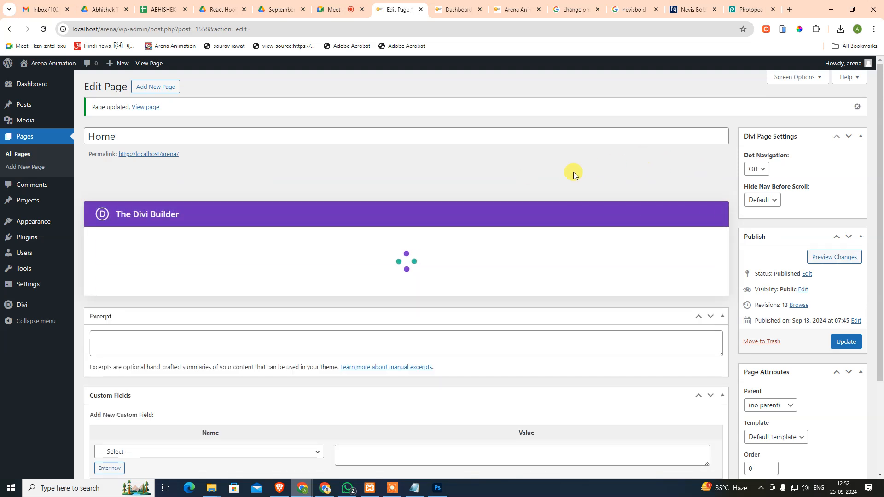
# Reload the live home page to check its header, and close the Home page editor's browser tab
pyautogui.click(511, 9)
pyautogui.click(43, 28)
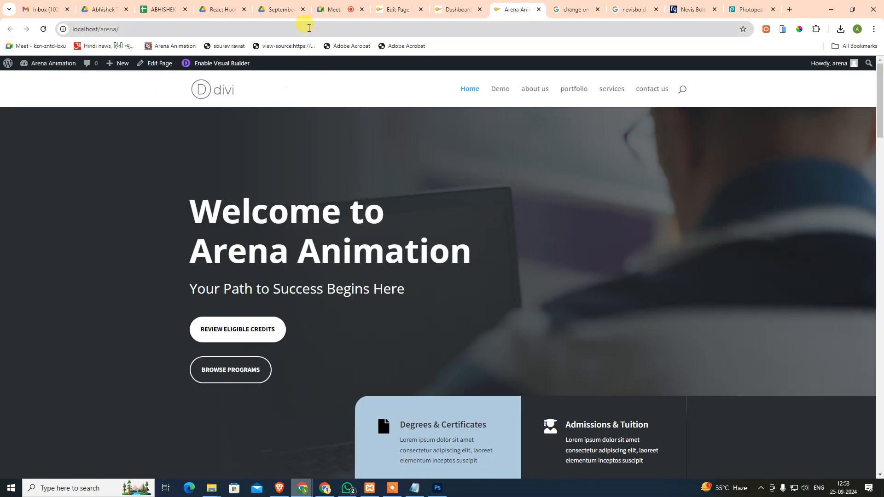
pyautogui.click(435, 7)
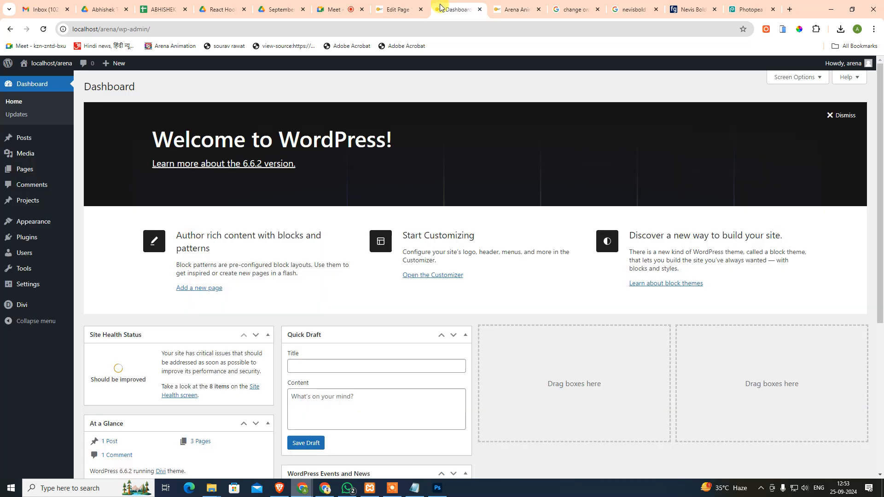
pyautogui.click(397, 9)
pyautogui.click(420, 9)
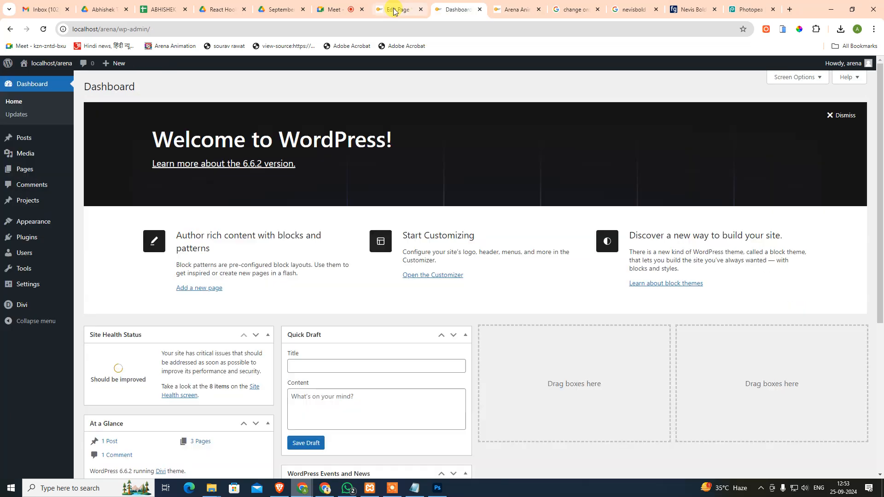
# Open the Customizer from the dashboard and go to the Header Format settings under Header & Navigation
pyautogui.moveTo(32, 222)
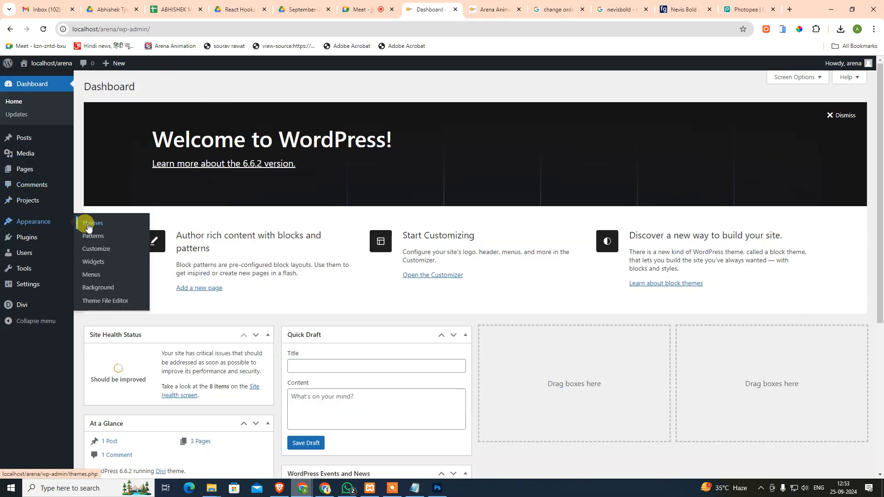
pyautogui.click(95, 247)
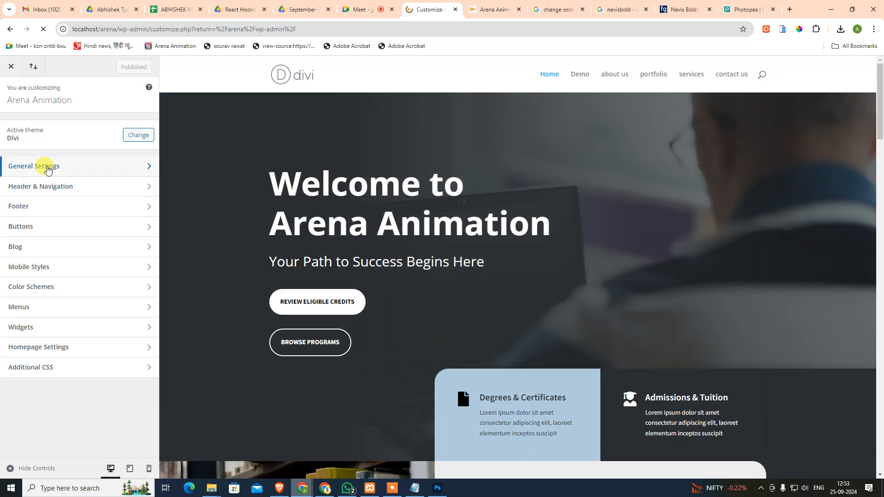
pyautogui.click(54, 194)
pyautogui.click(54, 125)
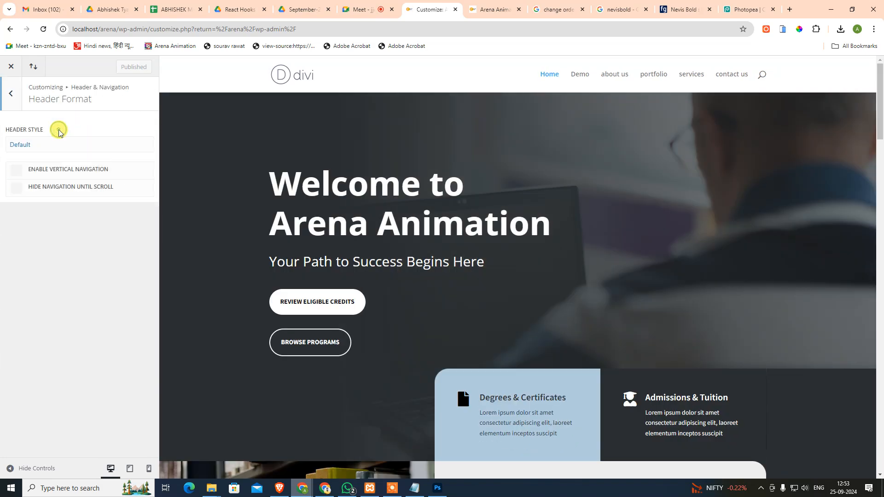
# Try the Centered and Centered Inline Logo header styles on the theme header
pyautogui.click(44, 148)
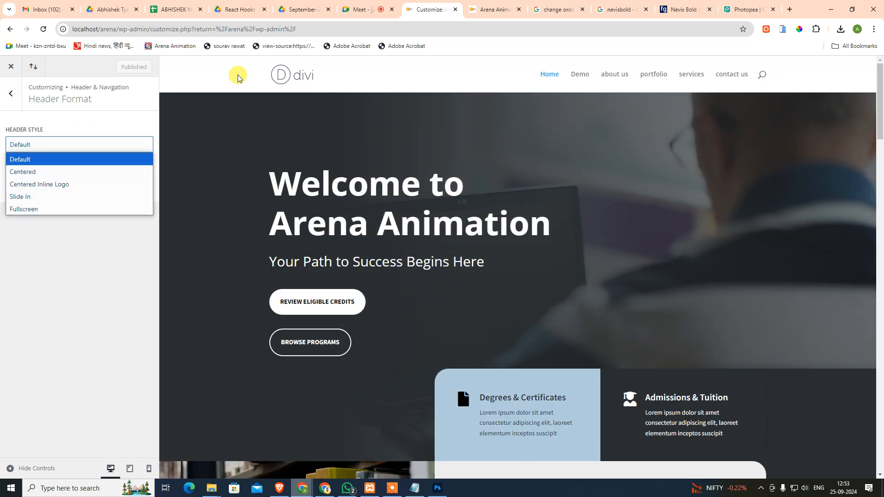
pyautogui.click(22, 171)
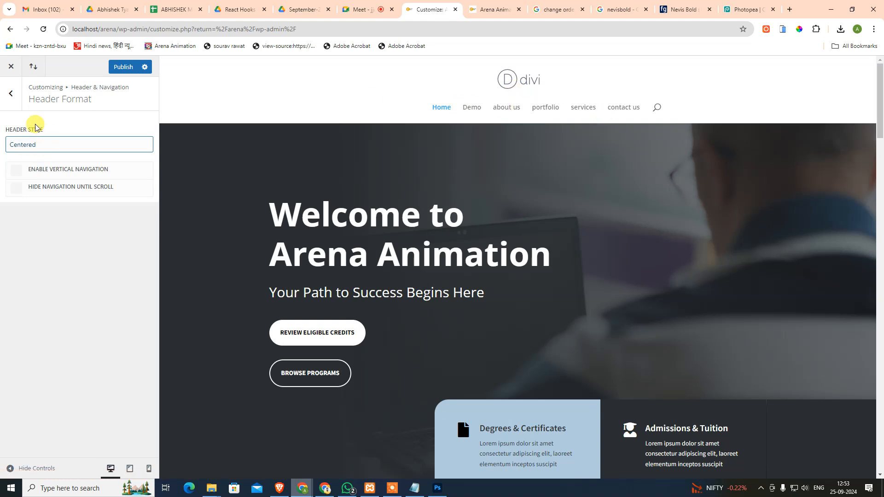
pyautogui.click(12, 97)
pyautogui.click(29, 128)
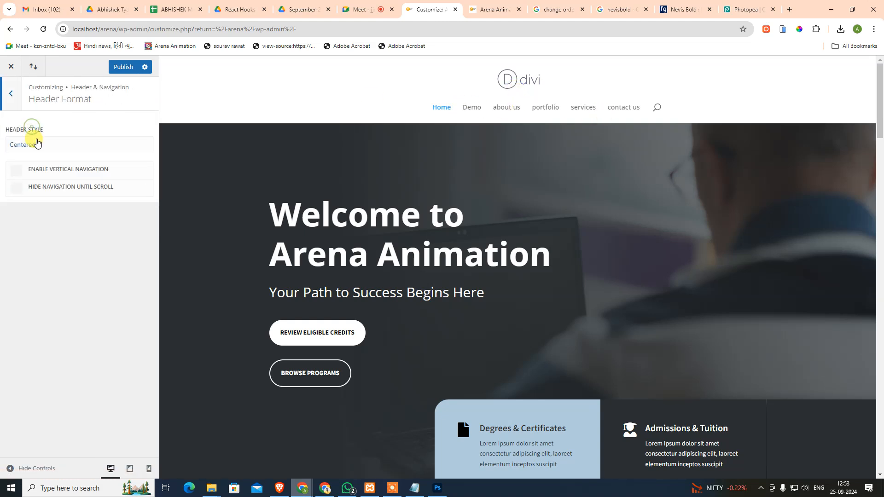
pyautogui.click(33, 144)
pyautogui.click(46, 184)
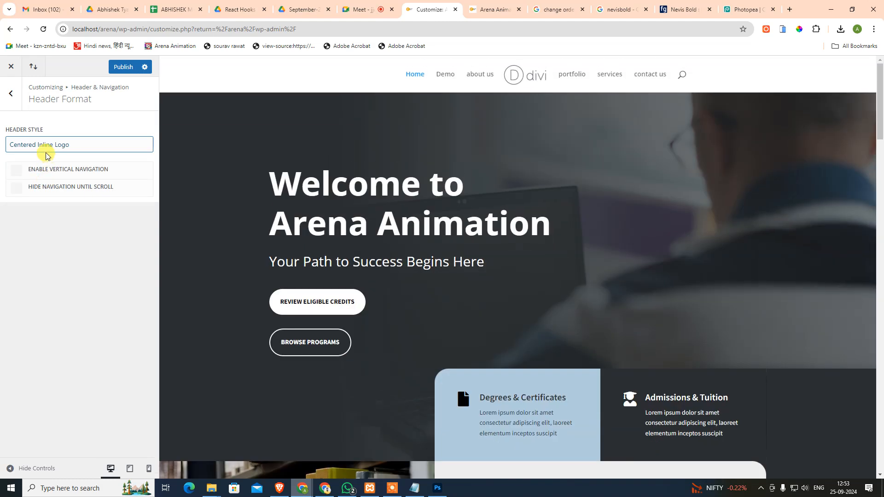
# Try the Slide In header style, and open and close its slide-in menu in the preview
pyautogui.click(44, 144)
pyautogui.click(46, 196)
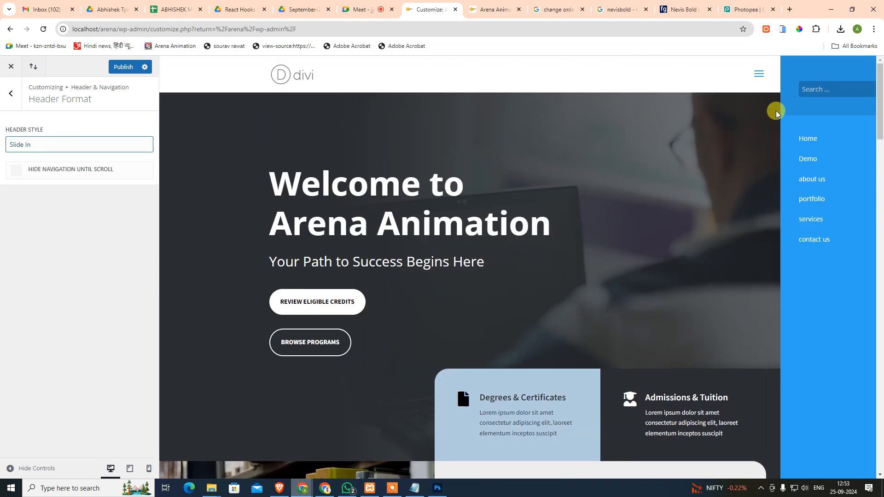
pyautogui.click(773, 87)
pyautogui.click(760, 75)
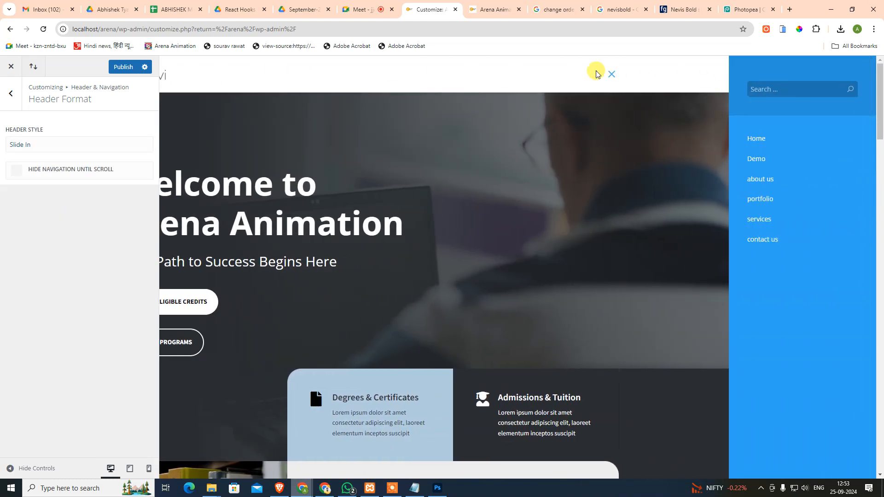
pyautogui.click(613, 74)
# Try the Fullscreen header style, and restore the Default style
pyautogui.click(75, 146)
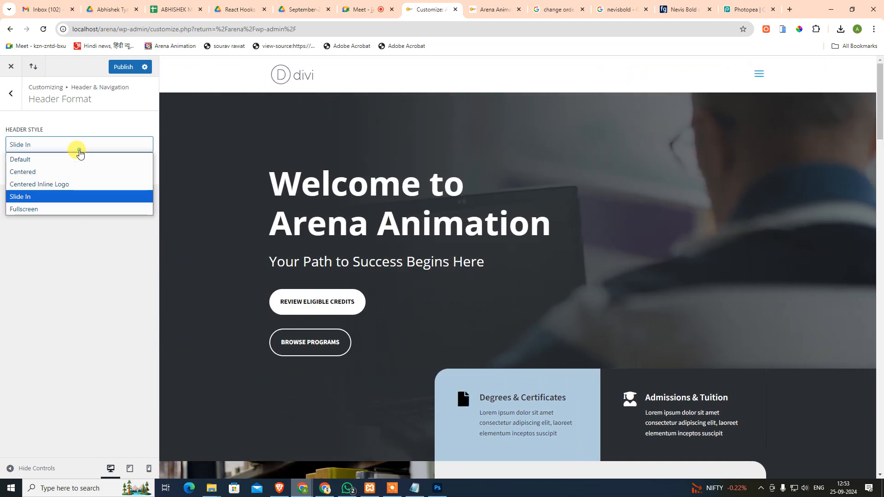
pyautogui.click(53, 206)
pyautogui.click(55, 144)
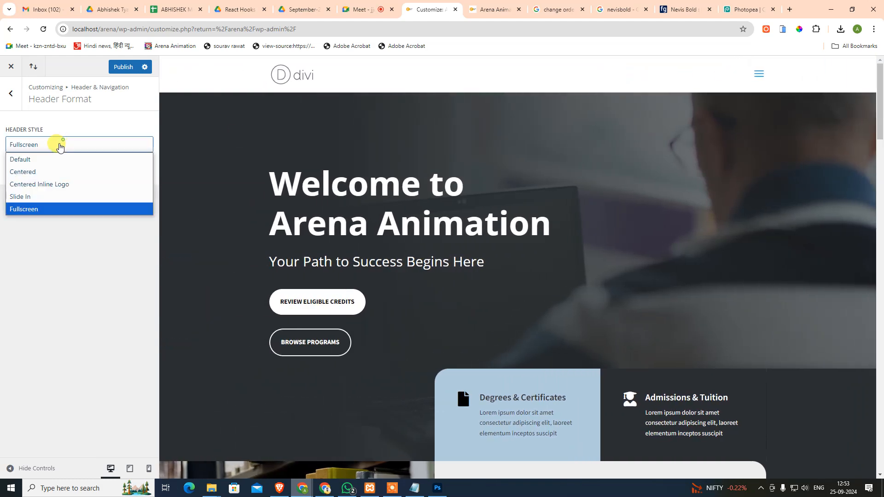
pyautogui.click(40, 159)
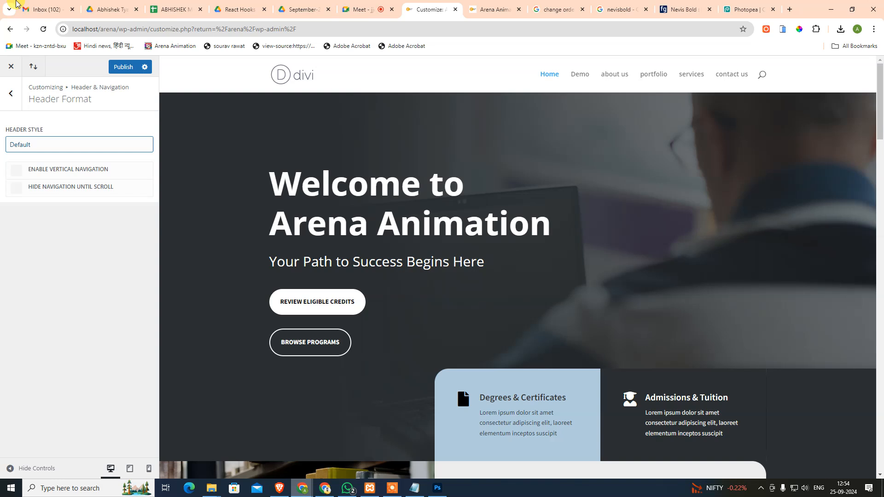
pyautogui.click(302, 488)
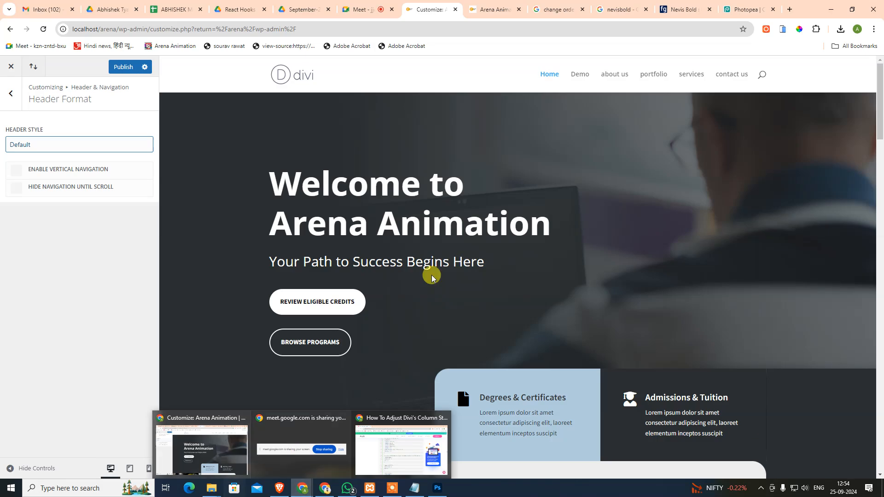
pyautogui.scroll(-10, 587, 274)
pyautogui.scroll(10, 582, 350)
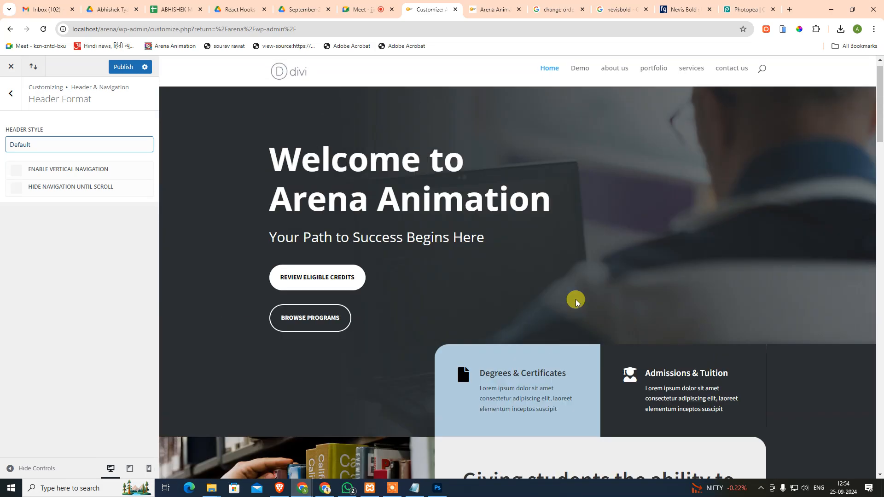
# Check the Header Elements settings under Header & Navigation, and leave the Customizer, discarding the unpublished changes
pyautogui.scroll(-3, 573, 322)
pyautogui.scroll(3, 571, 359)
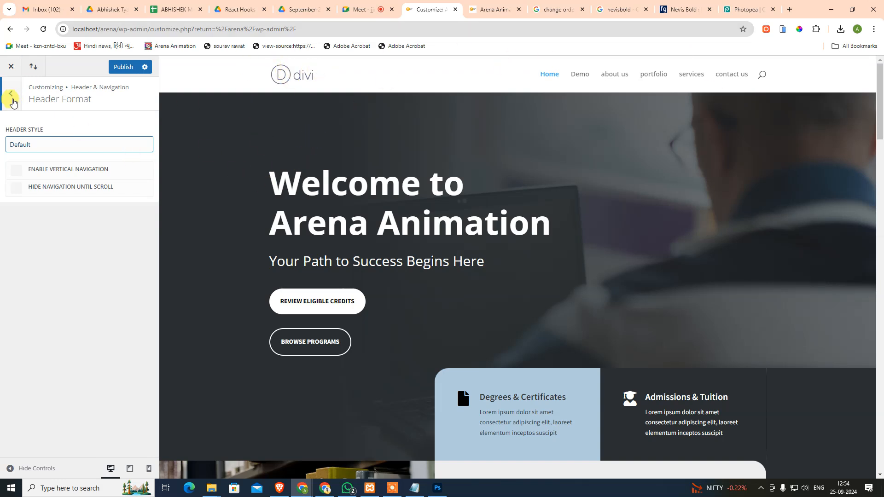
pyautogui.click(15, 98)
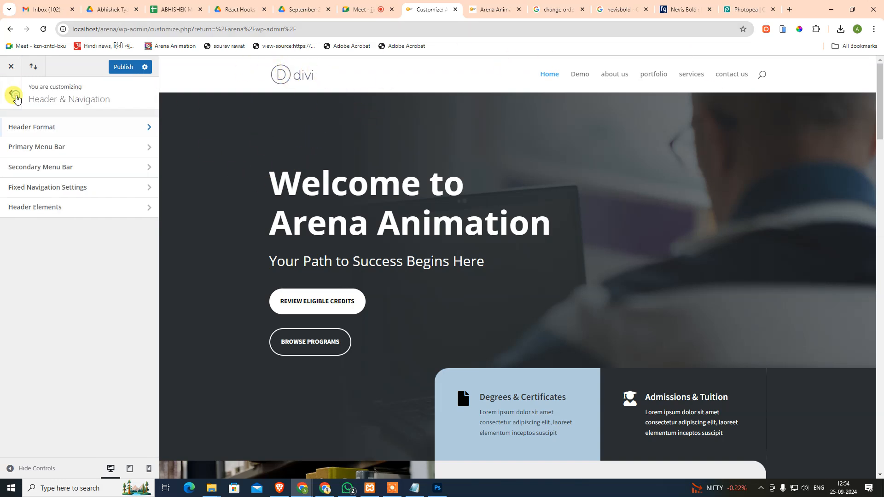
pyautogui.click(54, 216)
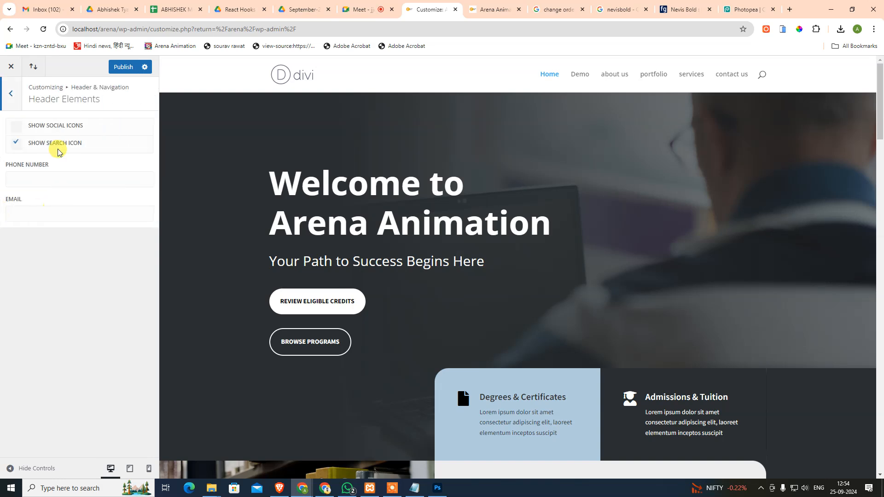
pyautogui.click(16, 97)
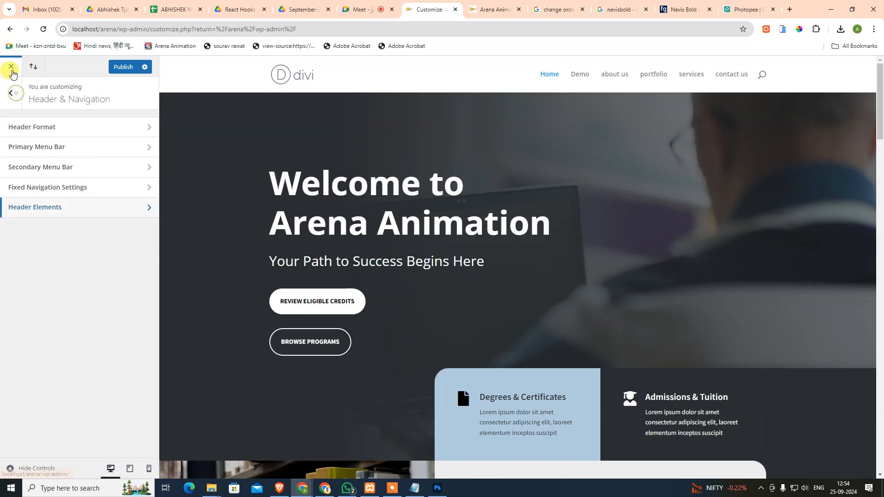
pyautogui.click(12, 66)
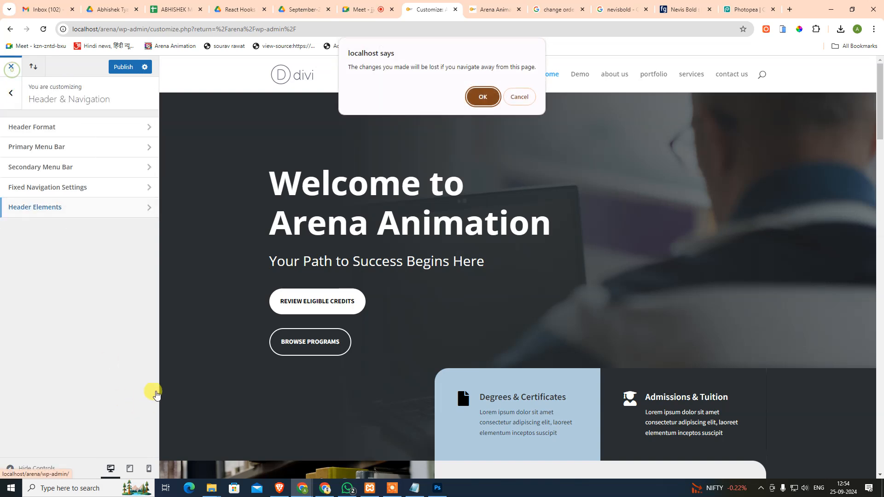
pyautogui.click(480, 95)
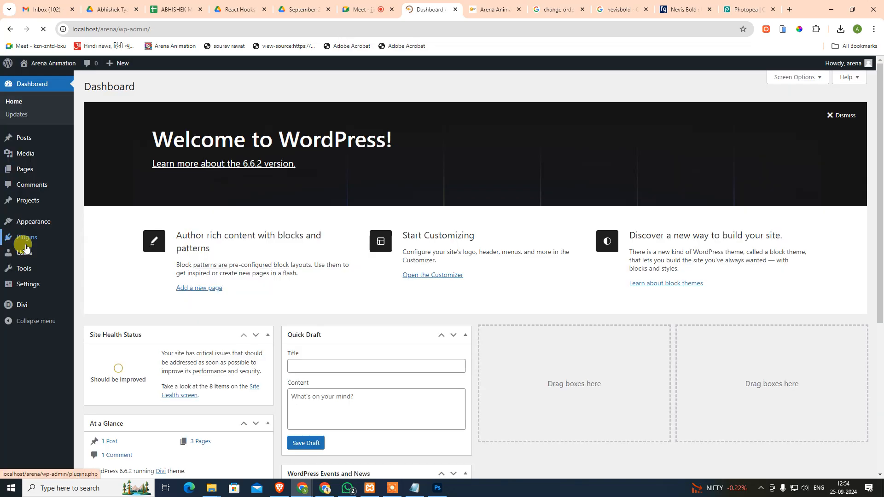
# Open the Divi Theme Options and review the General and Performance settings
pyautogui.moveTo(22, 305)
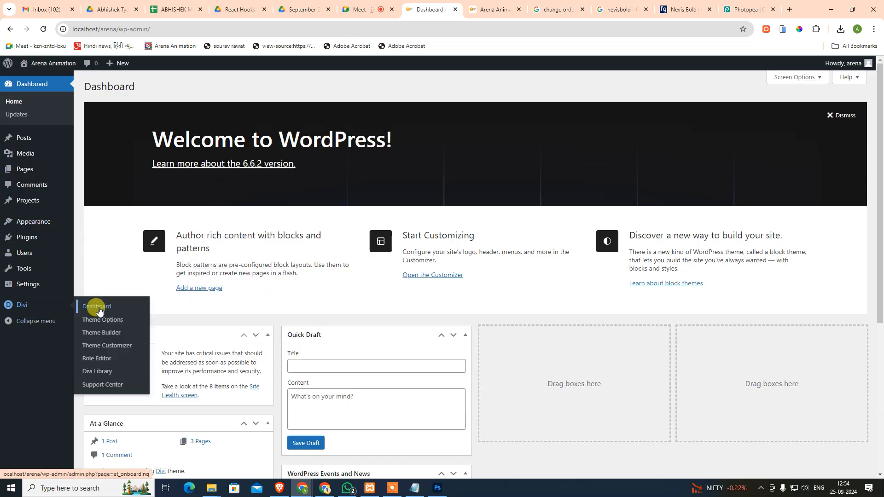
pyautogui.click(99, 320)
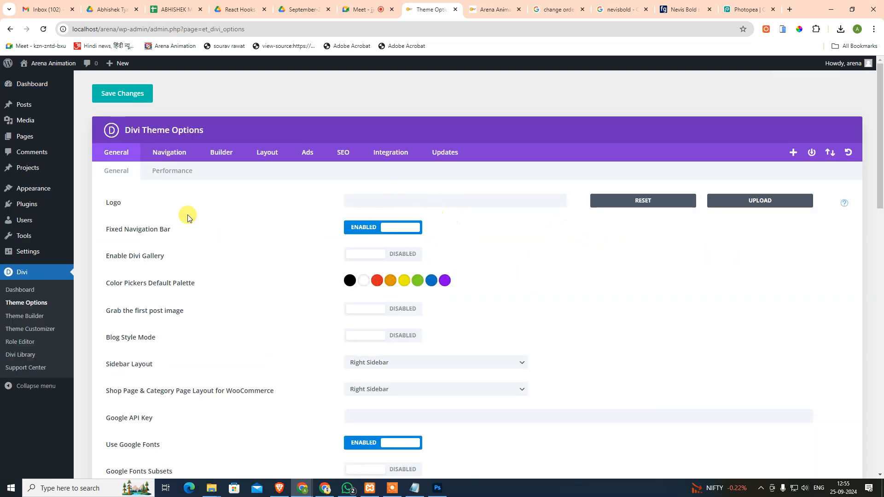
pyautogui.click(175, 173)
pyautogui.scroll(-3, 301, 328)
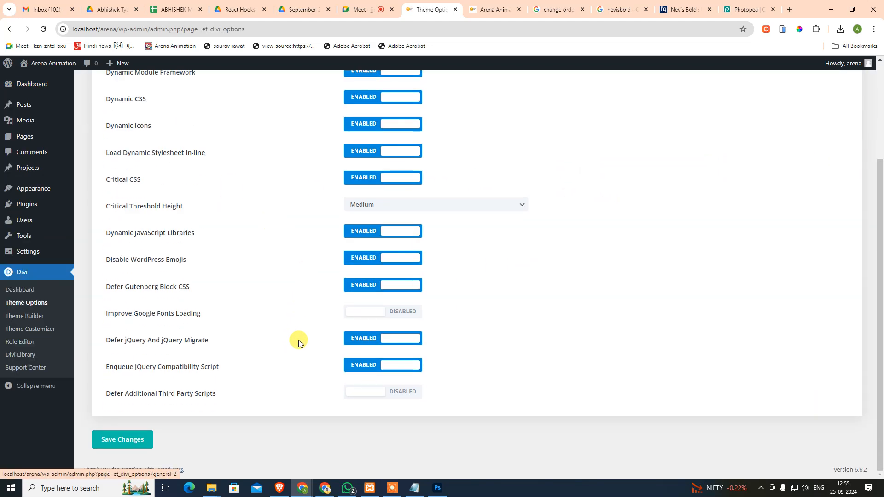
pyautogui.scroll(3, 296, 339)
pyautogui.click(123, 175)
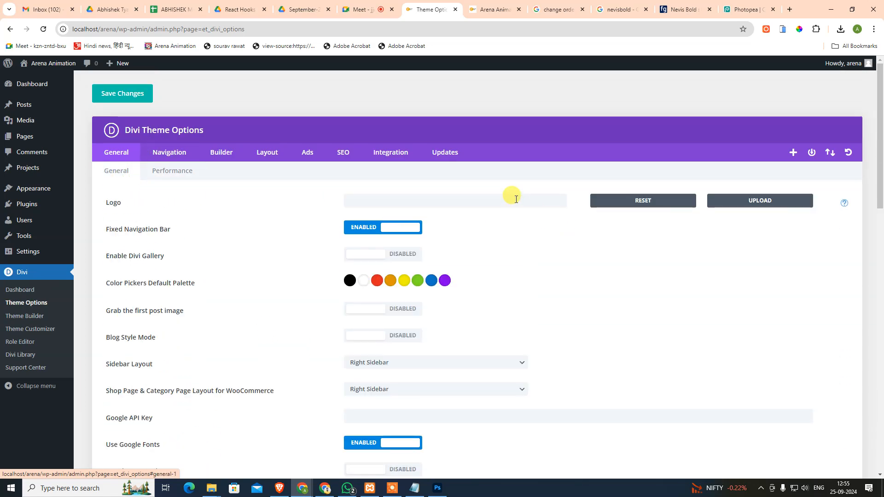
pyautogui.scroll(-4, 529, 223)
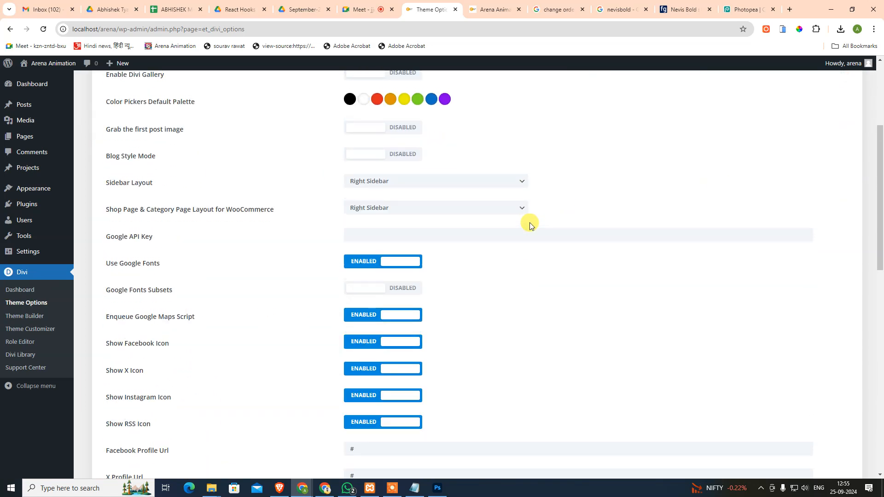
pyautogui.scroll(4, 529, 223)
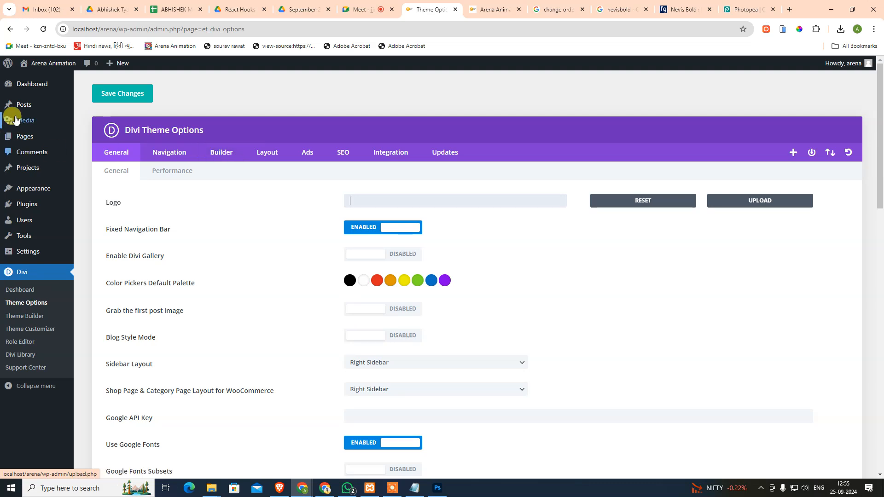
# Open the Home page for editing and set its page template to Blank Page
pyautogui.moveTo(24, 210)
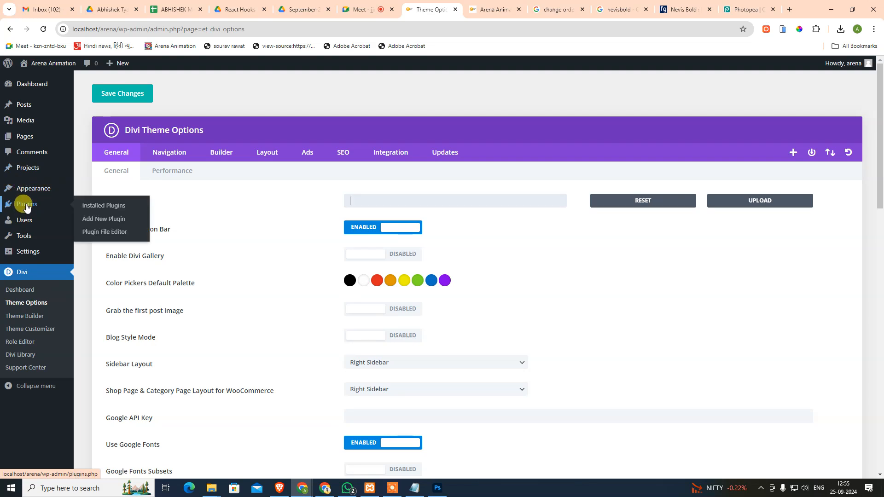
pyautogui.click(104, 139)
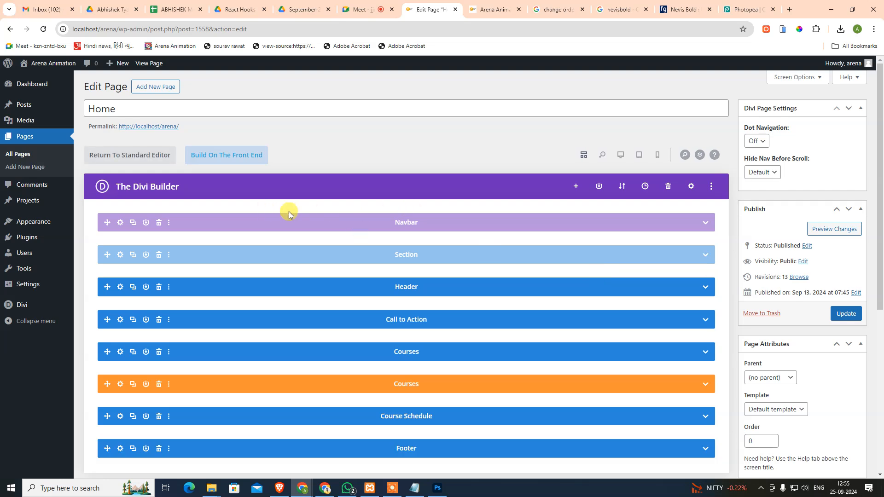
pyautogui.scroll(-2, 527, 277)
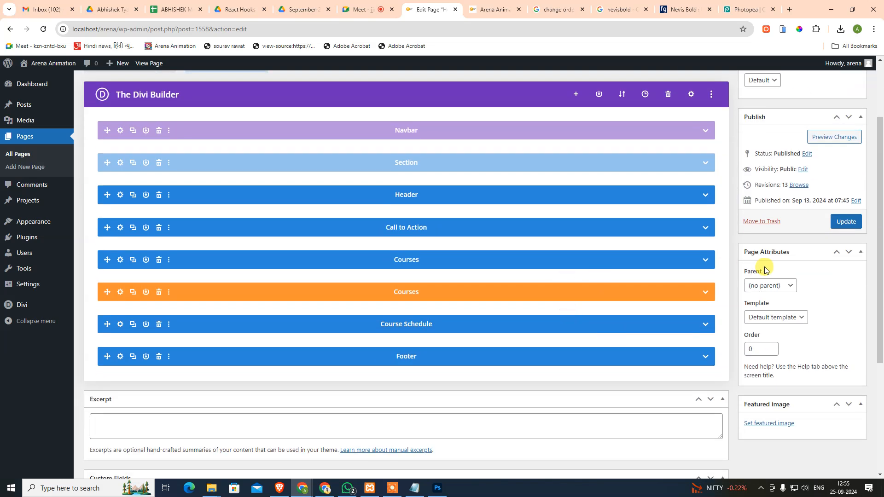
pyautogui.click(779, 318)
pyautogui.click(774, 345)
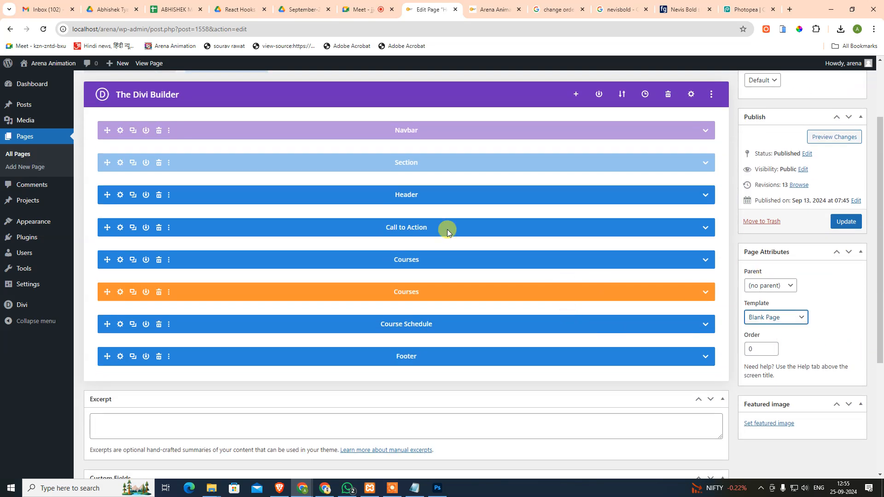
# Enable the disabled section below the Navbar, and switch the Divi Builder to the desktop view
pyautogui.click(169, 163)
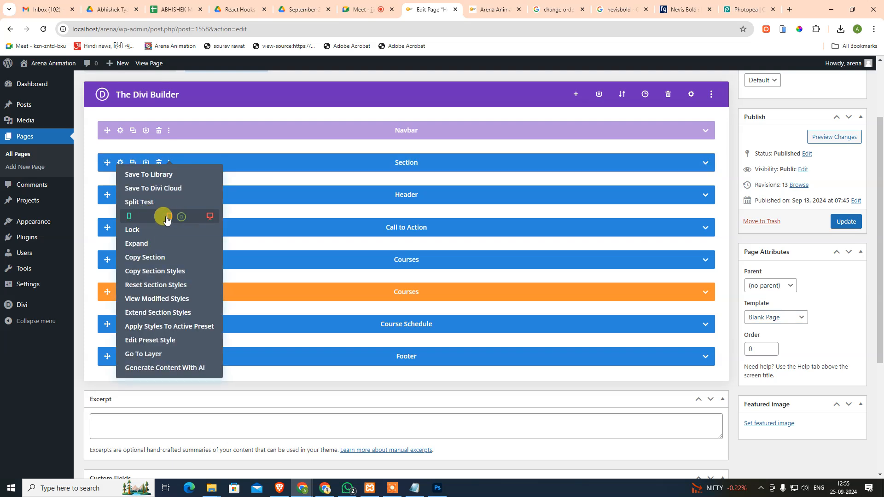
pyautogui.click(669, 113)
pyautogui.scroll(2, 668, 110)
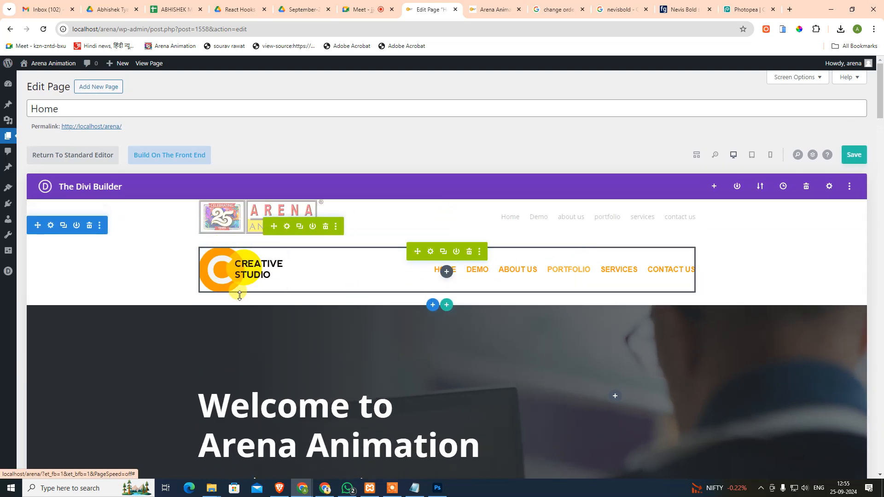
# Open the settings of the Creative Studio menu module and review its Logo, Elements, Link, Background and Admin Label content options
pyautogui.click(431, 252)
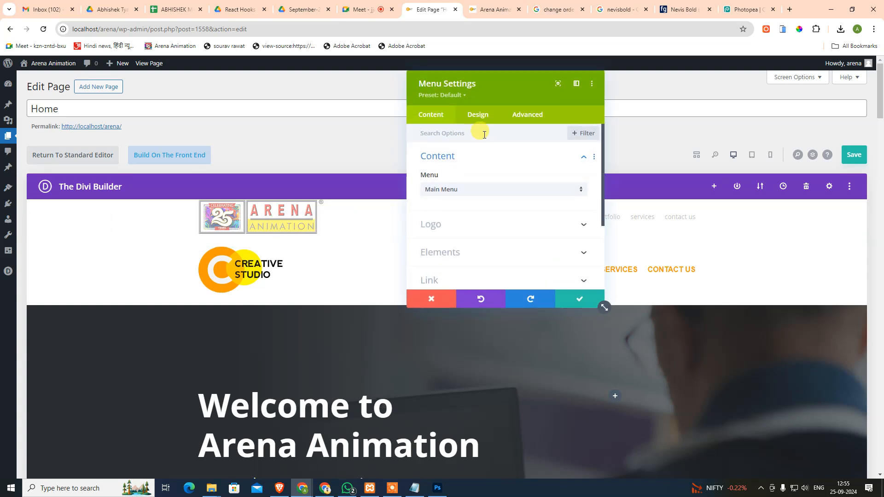
pyautogui.click(468, 224)
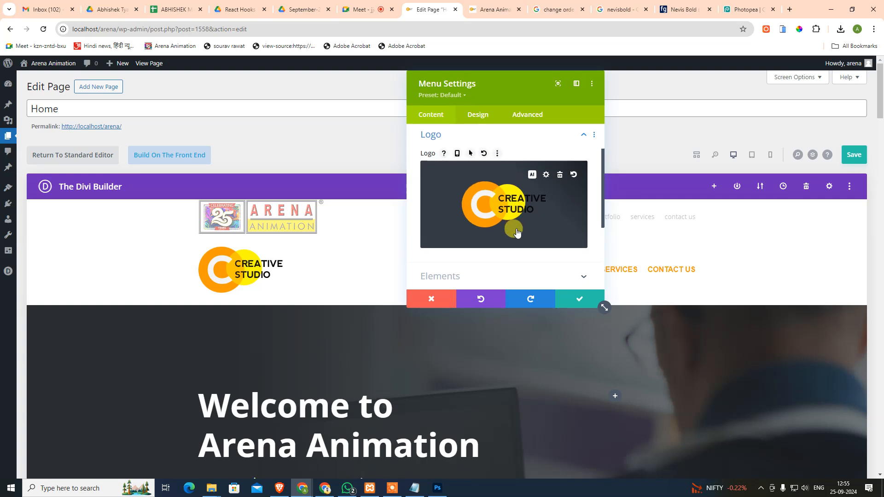
pyautogui.scroll(-2, 478, 223)
pyautogui.click(469, 187)
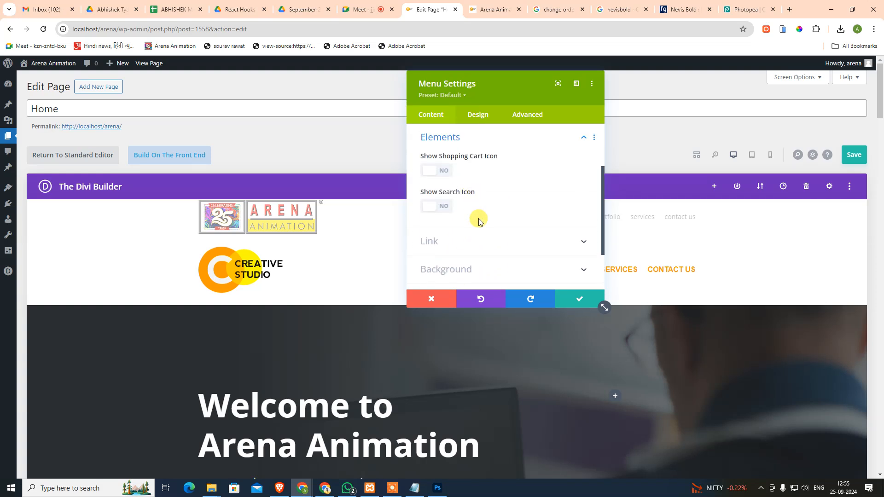
pyautogui.click(474, 230)
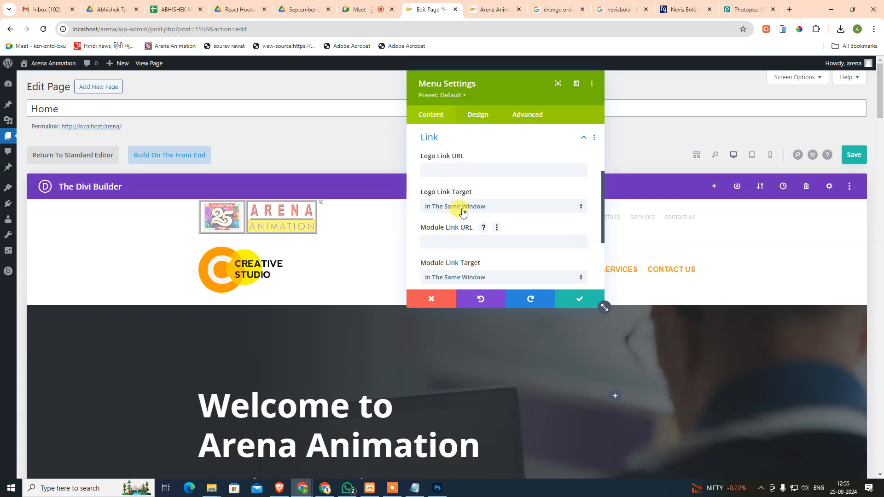
pyautogui.scroll(-2, 479, 225)
pyautogui.click(464, 227)
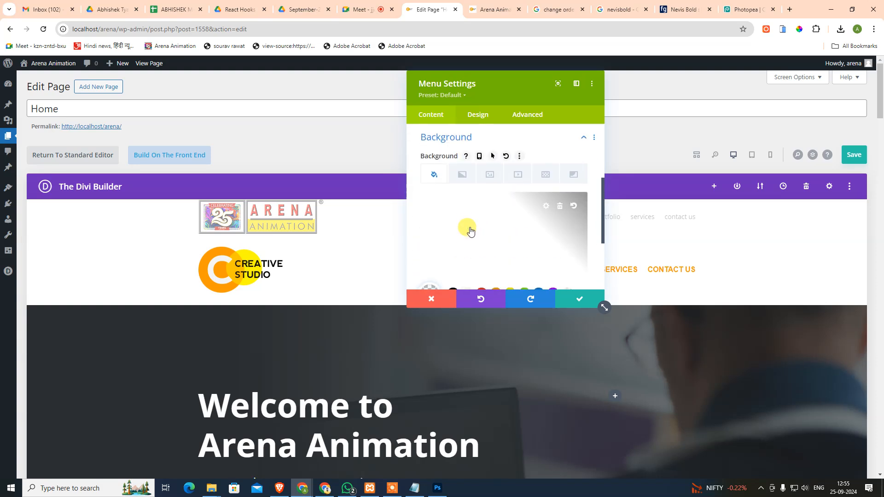
pyautogui.scroll(-3, 470, 231)
pyautogui.click(466, 232)
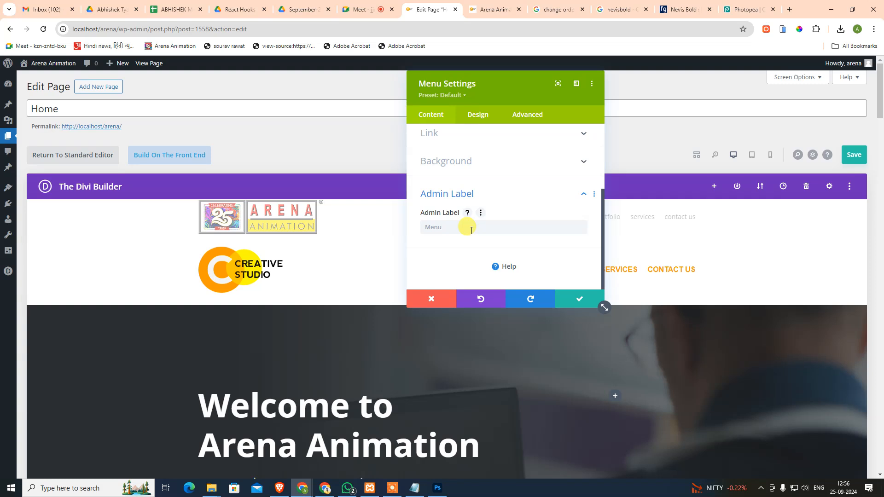
# Review the menu module's Layout and Menu Text design options
pyautogui.click(479, 115)
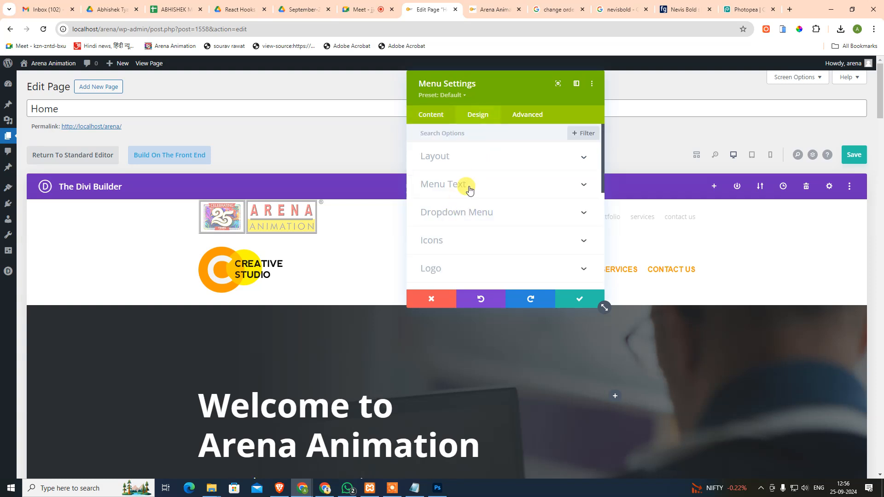
pyautogui.click(463, 162)
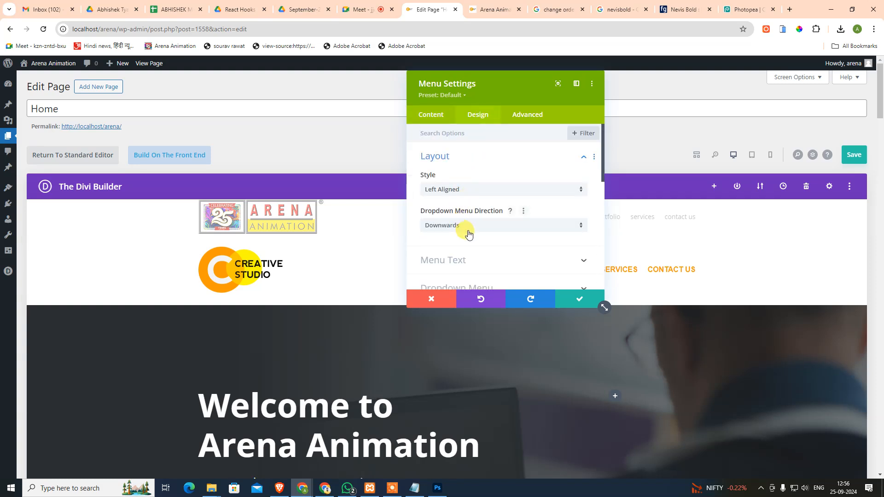
pyautogui.scroll(-1, 468, 234)
pyautogui.click(456, 220)
pyautogui.scroll(-3, 470, 230)
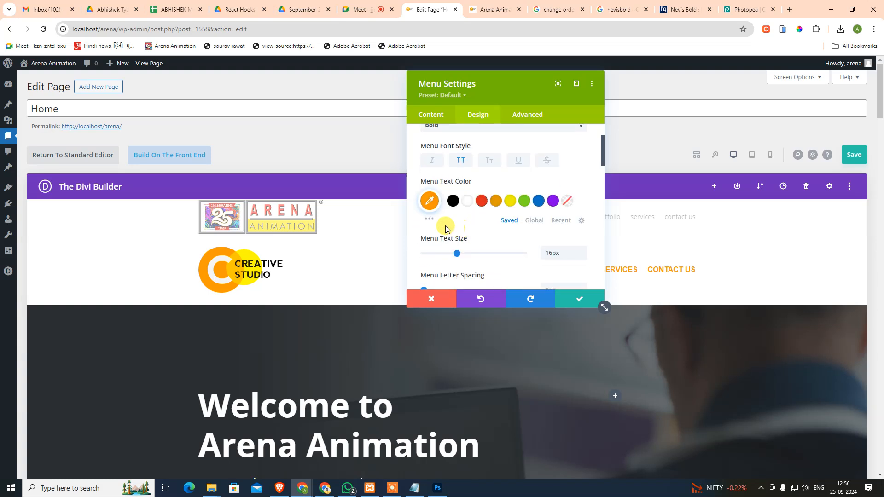
pyautogui.scroll(-10, 543, 249)
pyautogui.scroll(8, 529, 217)
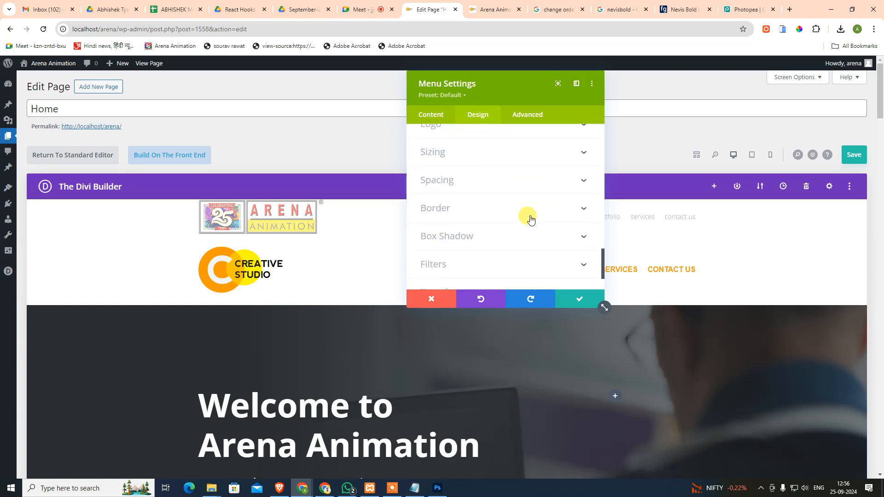
pyautogui.scroll(5, 511, 189)
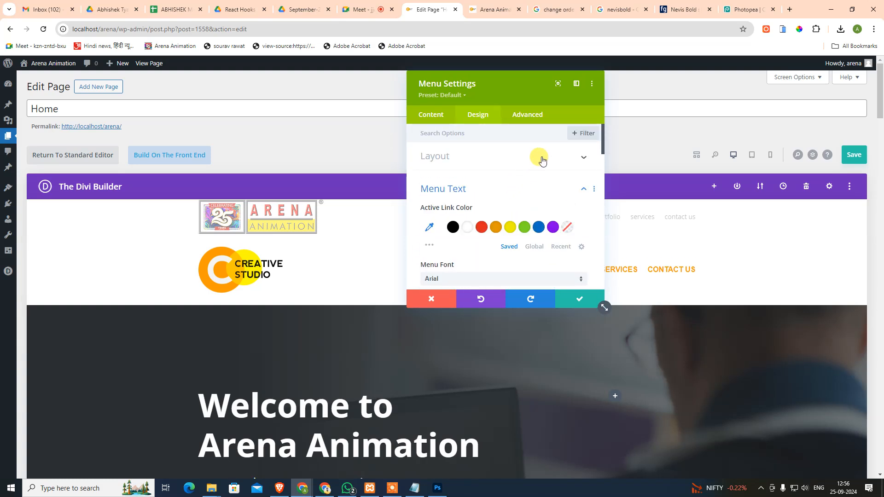
# Review the menu module's Dropdown Menu and Logo design options, and look through the remaining design groups down to Animation
pyautogui.click(574, 188)
pyautogui.click(465, 211)
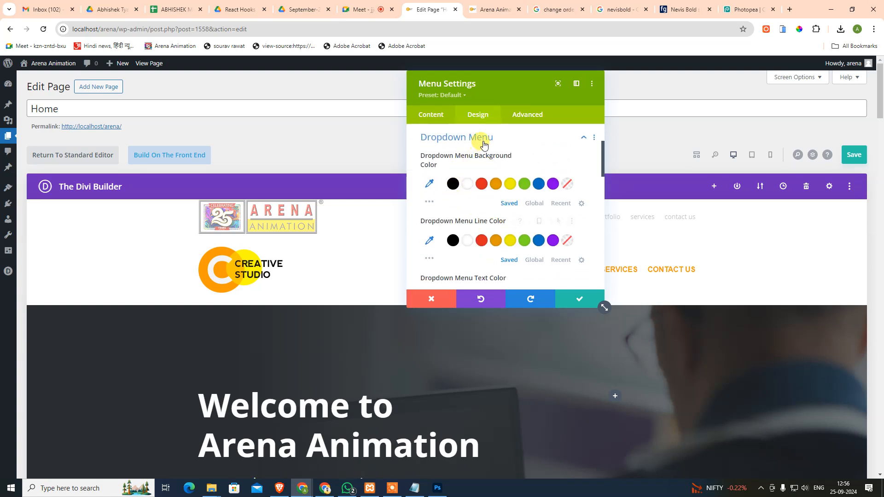
pyautogui.scroll(-3, 460, 237)
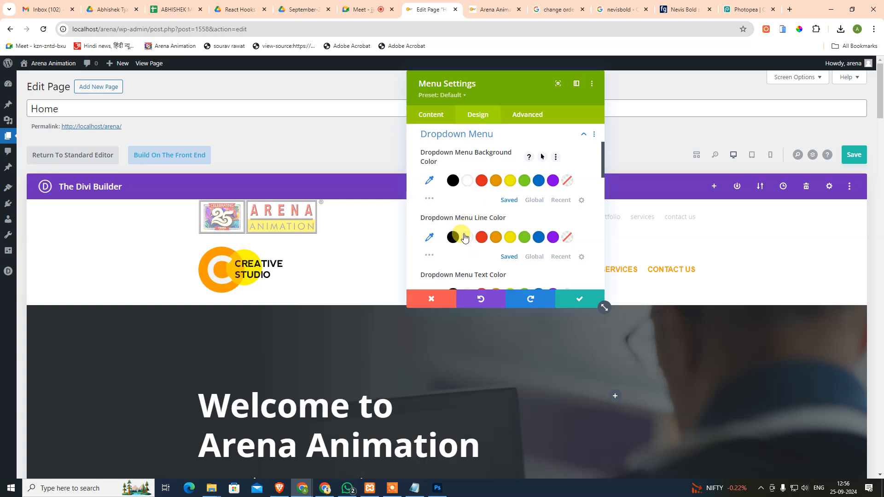
pyautogui.scroll(-3, 467, 234)
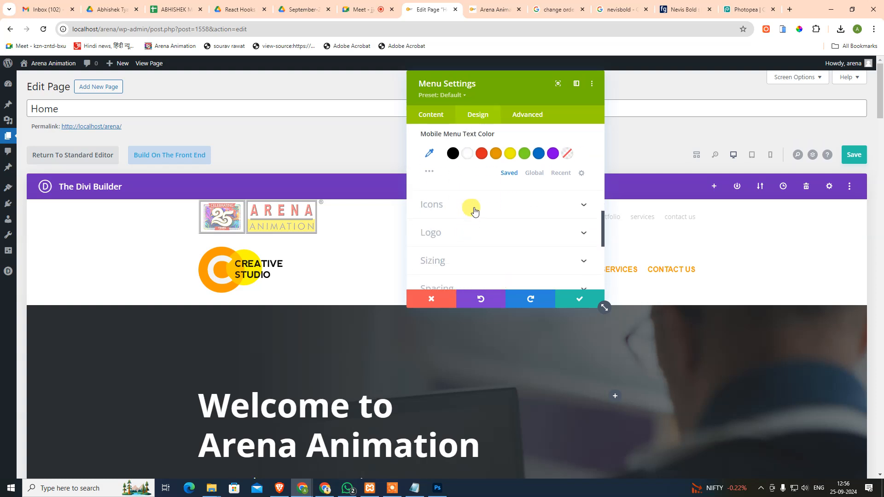
pyautogui.click(469, 237)
pyautogui.scroll(-2, 450, 204)
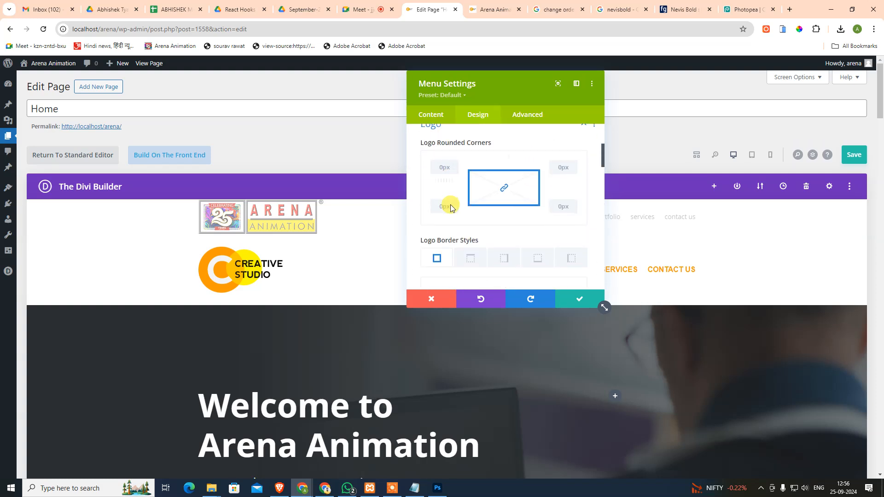
pyautogui.scroll(-3, 526, 201)
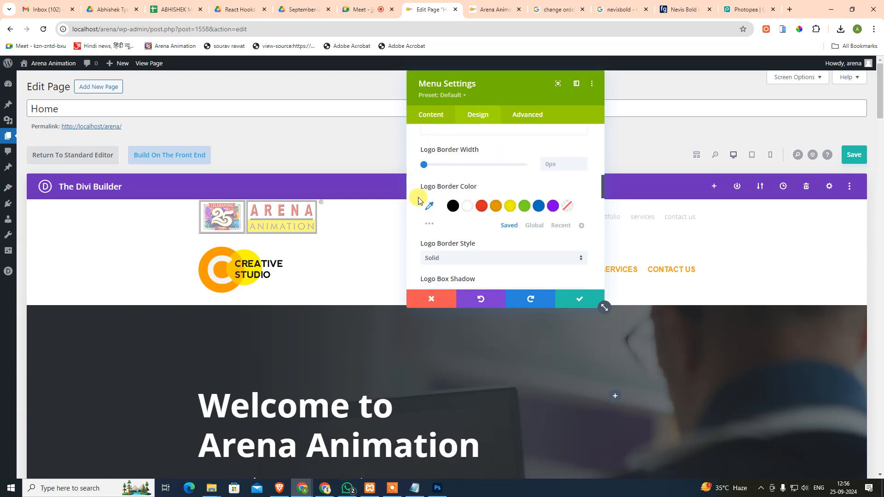
pyautogui.scroll(-2, 442, 229)
pyautogui.scroll(-3, 437, 226)
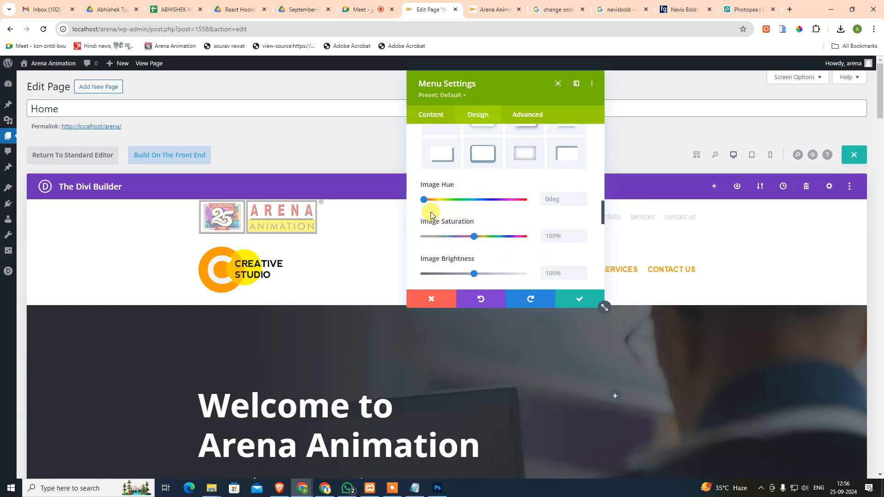
pyautogui.scroll(-8, 436, 221)
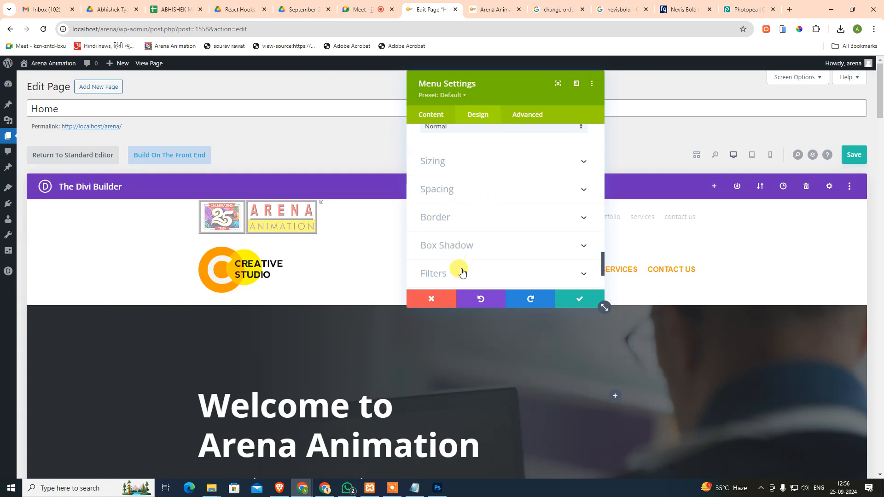
pyautogui.scroll(-3, 462, 272)
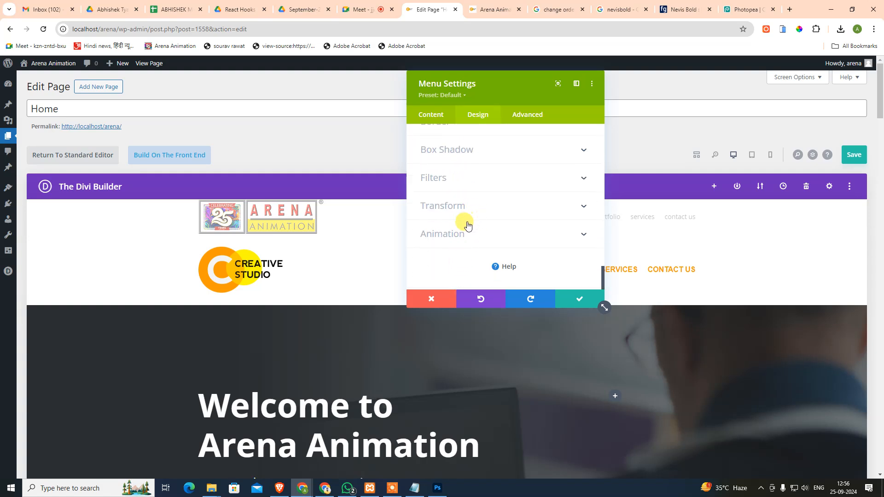
# Review the menu module's Advanced options and the choices offered for its preset
pyautogui.click(540, 122)
pyautogui.scroll(-2, 438, 220)
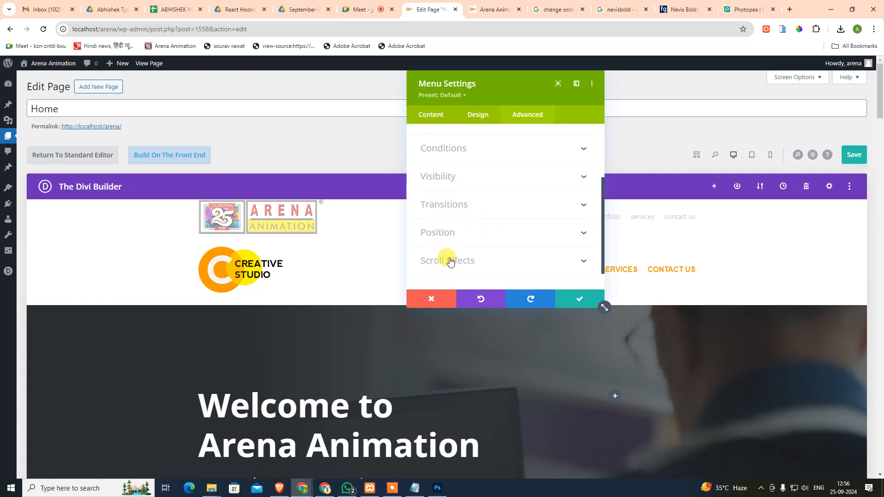
pyautogui.scroll(3, 446, 261)
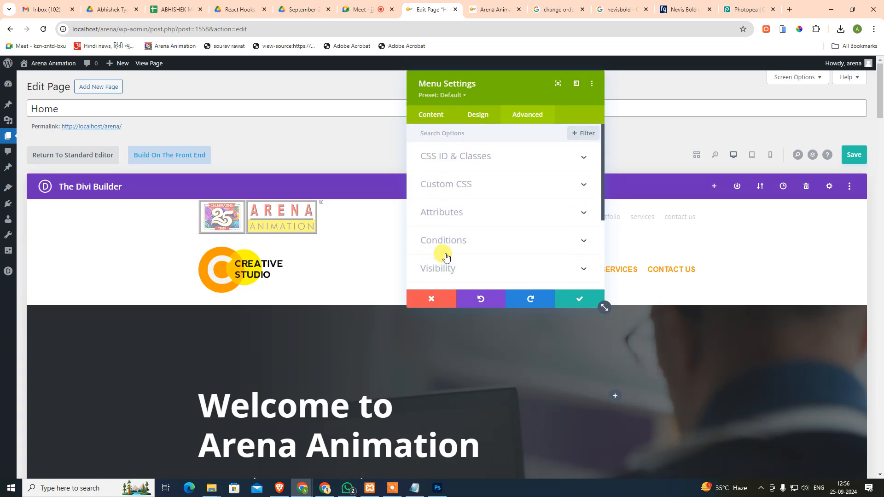
pyautogui.click(435, 114)
pyautogui.click(457, 96)
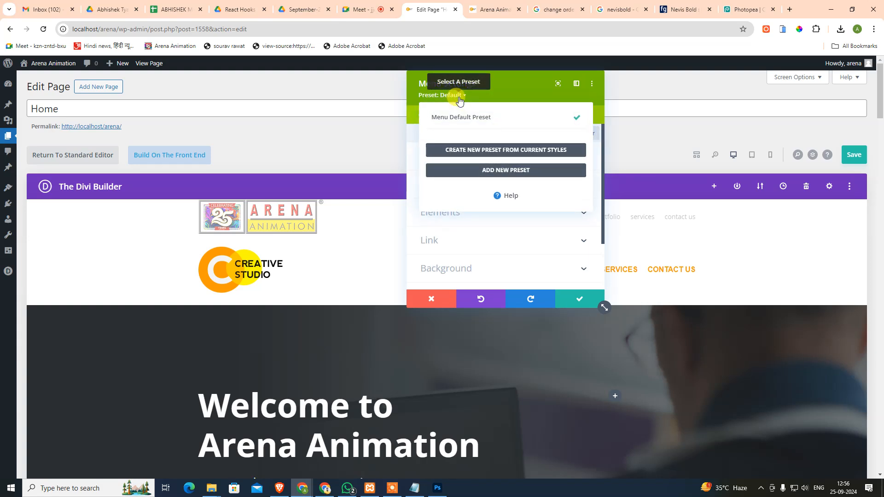
pyautogui.click(504, 78)
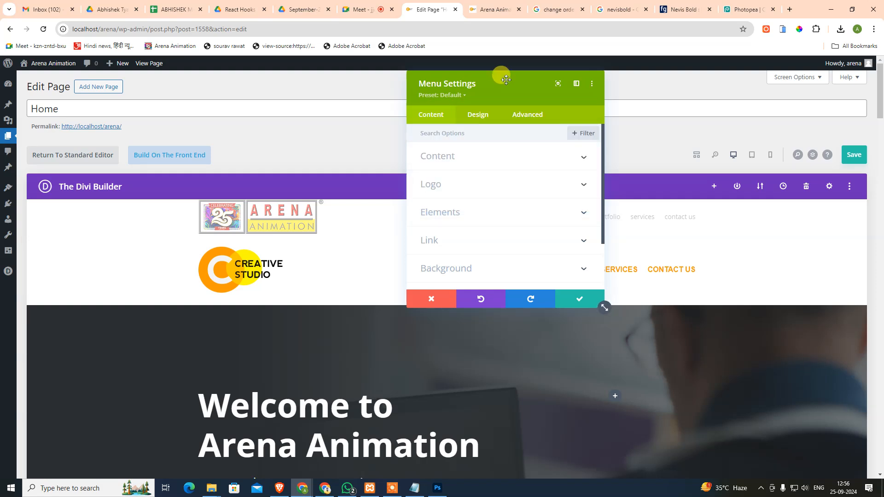
pyautogui.click(465, 97)
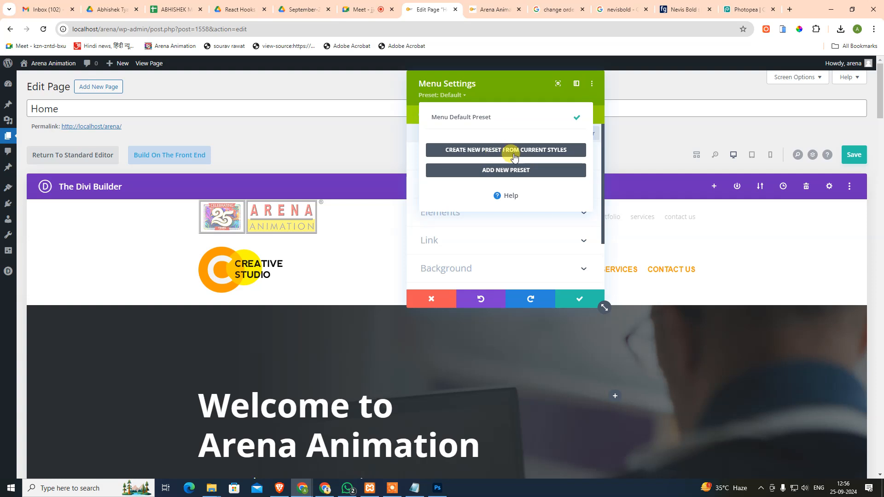
pyautogui.click(522, 85)
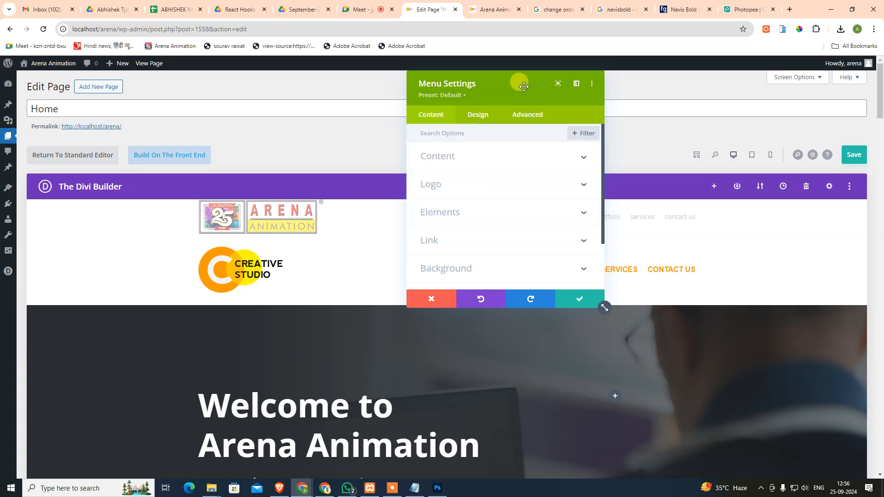
# Dock the menu module's settings beside the page, review its Content and Logo options, and close the settings without changes
pyautogui.click(577, 85)
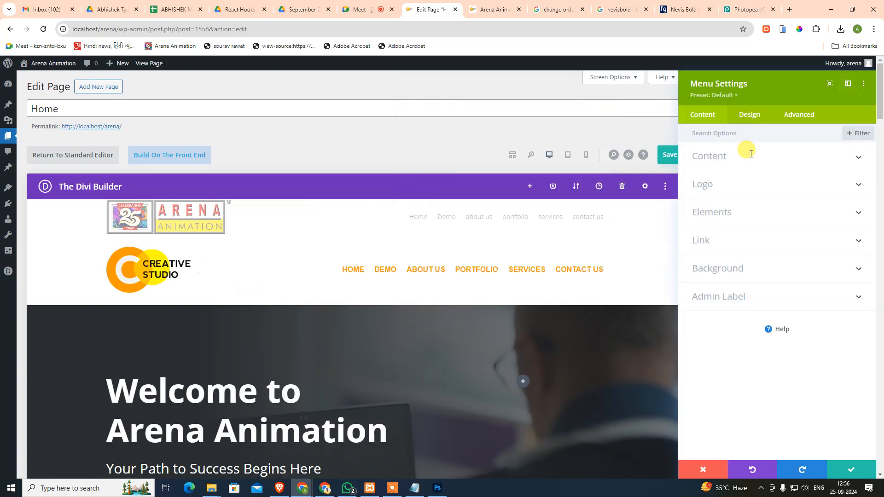
pyautogui.click(731, 157)
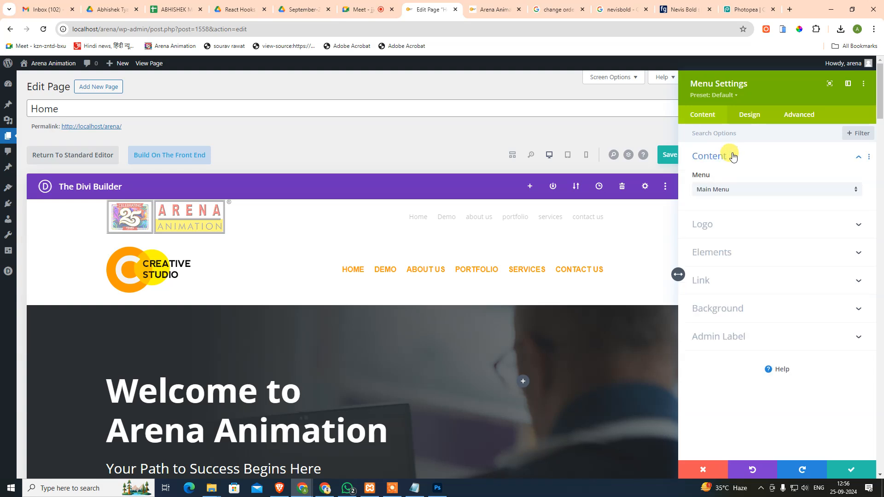
pyautogui.click(732, 157)
pyautogui.click(732, 185)
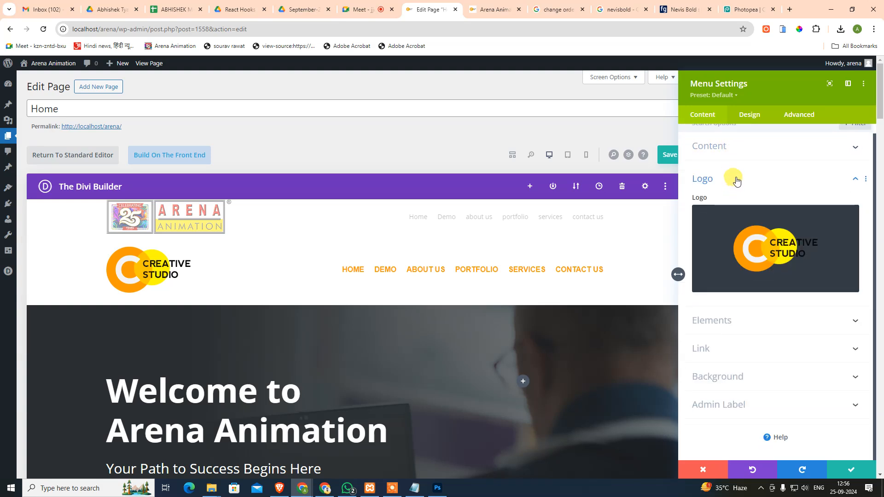
pyautogui.click(736, 180)
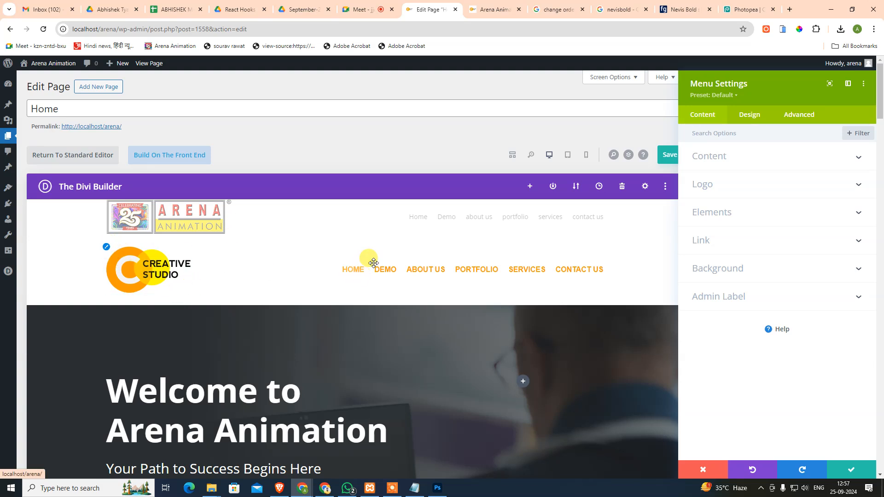
pyautogui.click(698, 467)
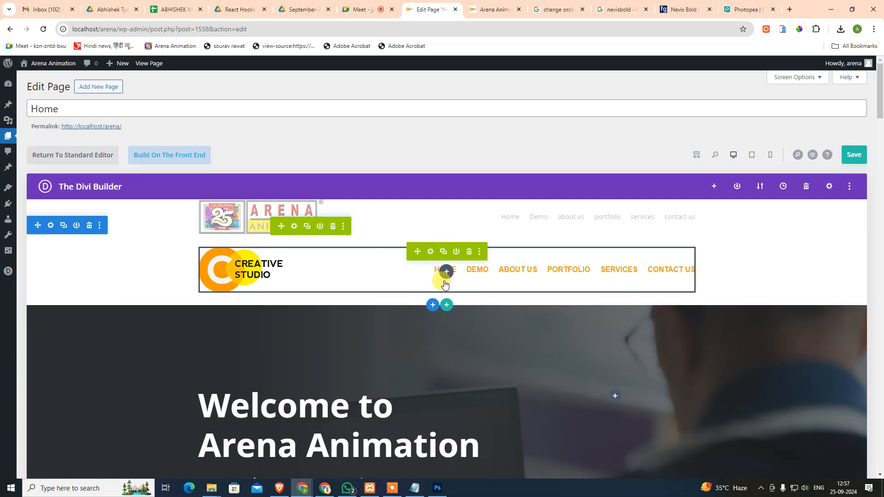
# Insert a single-column row below the Creative Studio menu
pyautogui.click(446, 306)
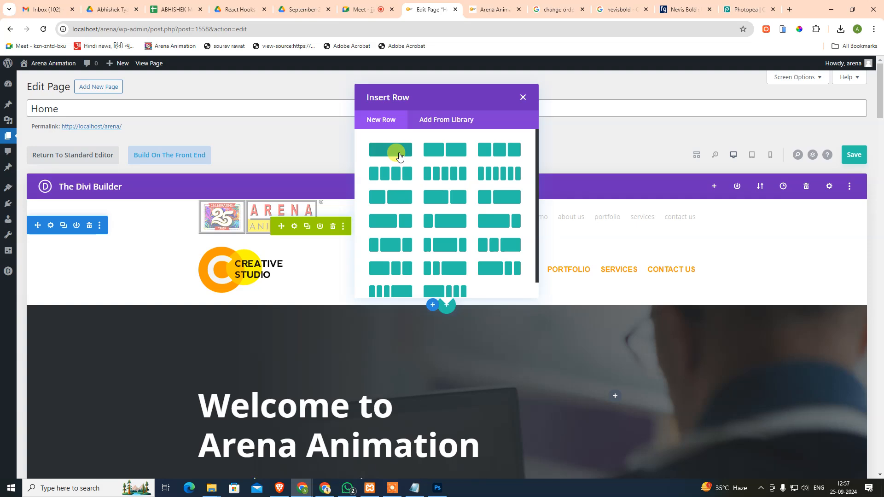
pyautogui.click(399, 152)
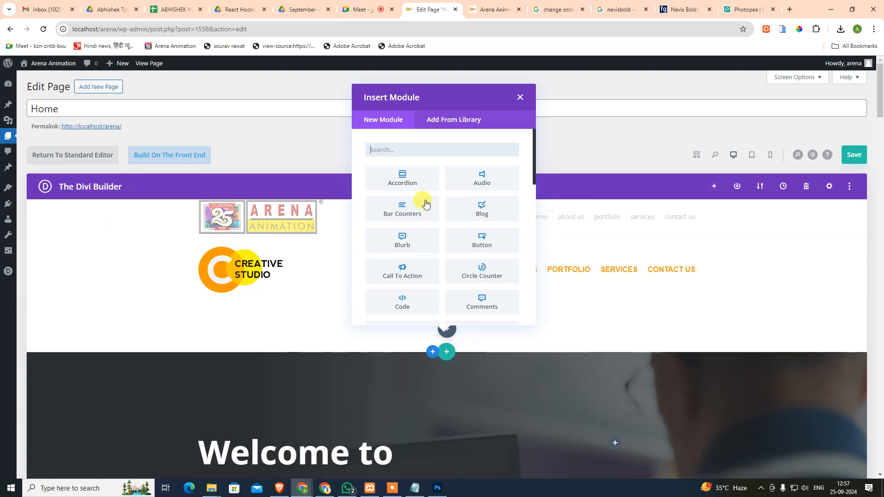
# Add a Menu module to the new row, check its menu selection, and delete the module again
pyautogui.write('menu')
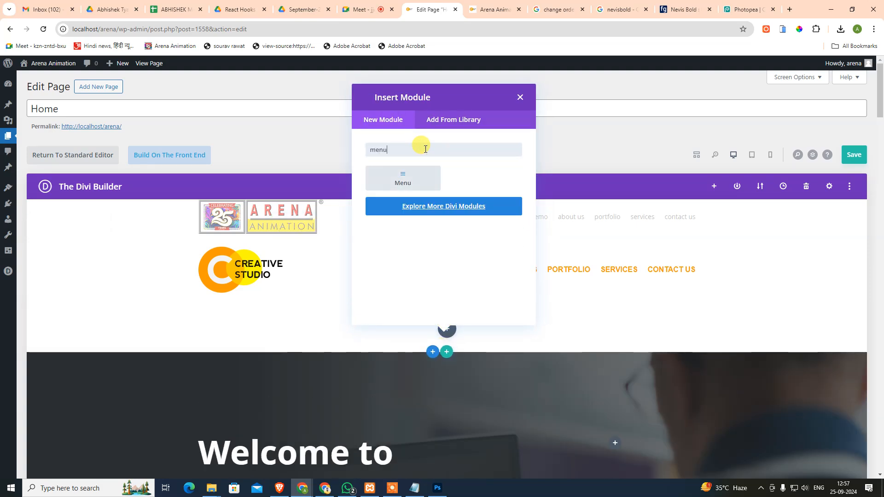
pyautogui.click(419, 184)
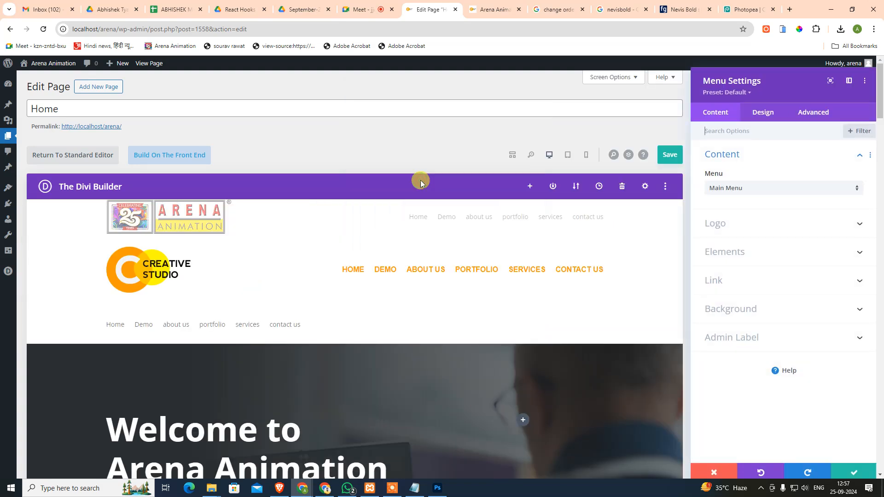
pyautogui.click(774, 192)
pyautogui.click(773, 191)
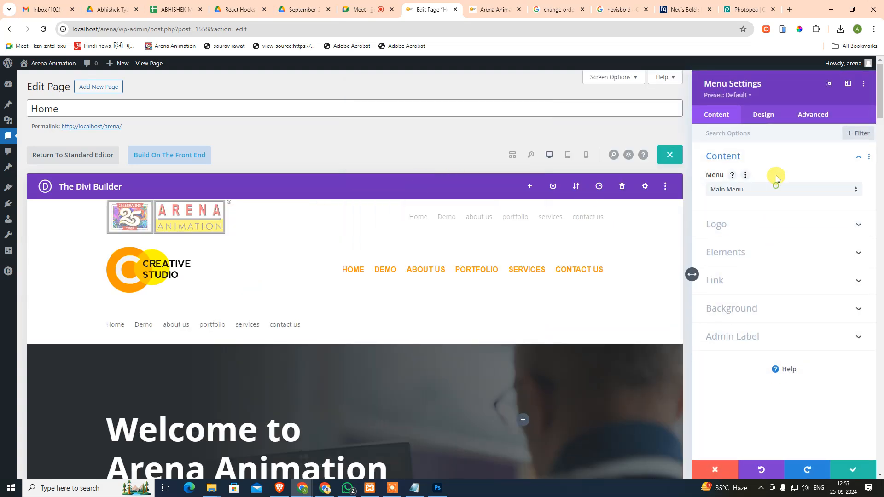
pyautogui.click(716, 471)
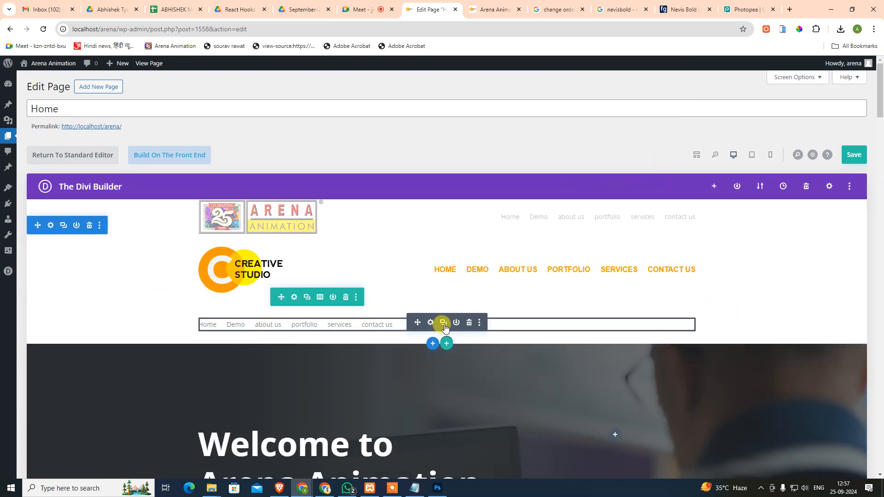
pyautogui.click(469, 322)
# Browse the modules available for the empty row, including the library option, and close the list without inserting any
pyautogui.click(446, 329)
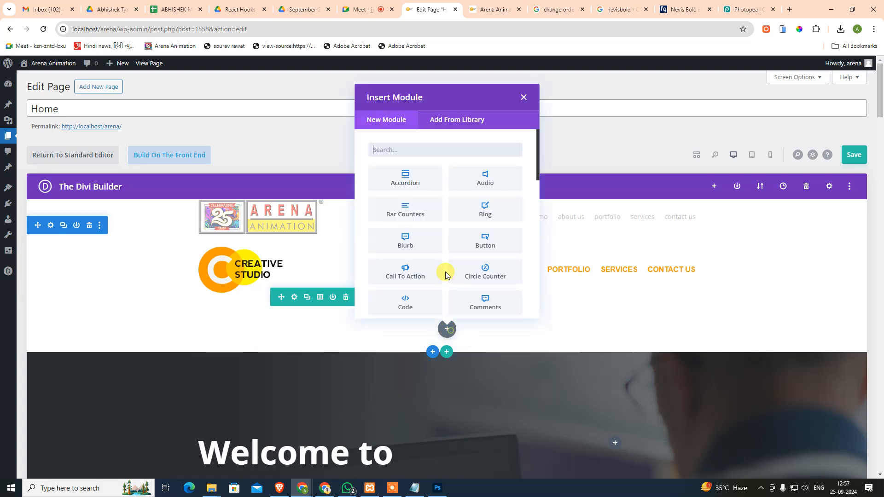
pyautogui.scroll(-1, 456, 228)
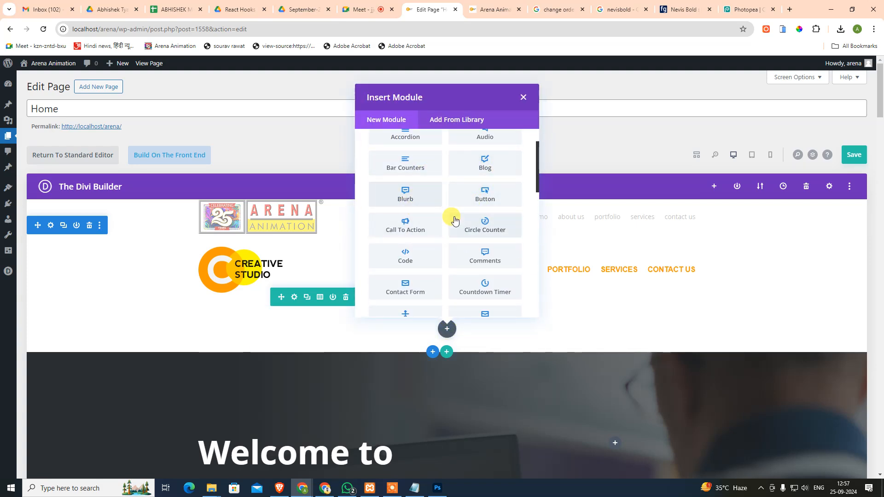
pyautogui.scroll(-1, 488, 257)
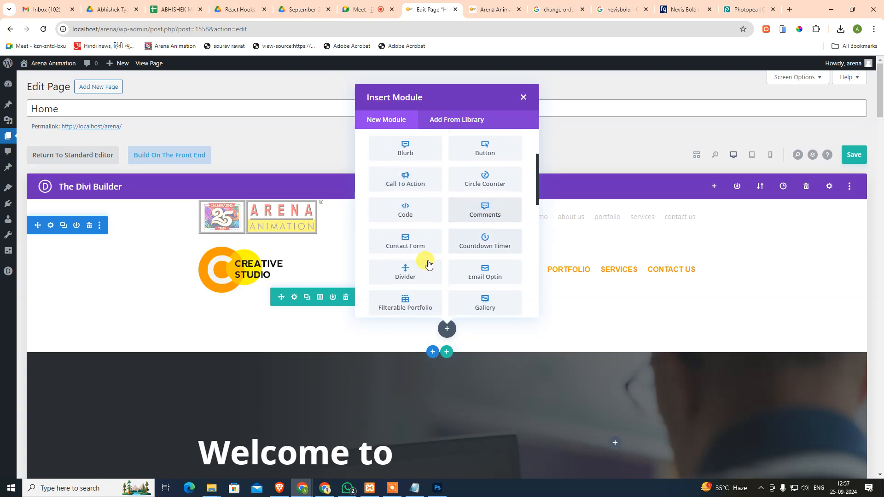
pyautogui.scroll(-1, 406, 270)
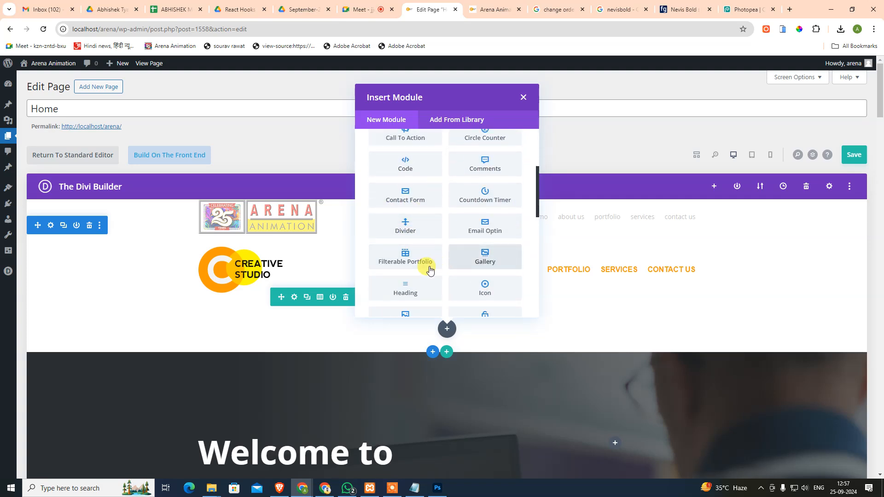
pyautogui.scroll(-1, 475, 293)
pyautogui.scroll(-3, 475, 294)
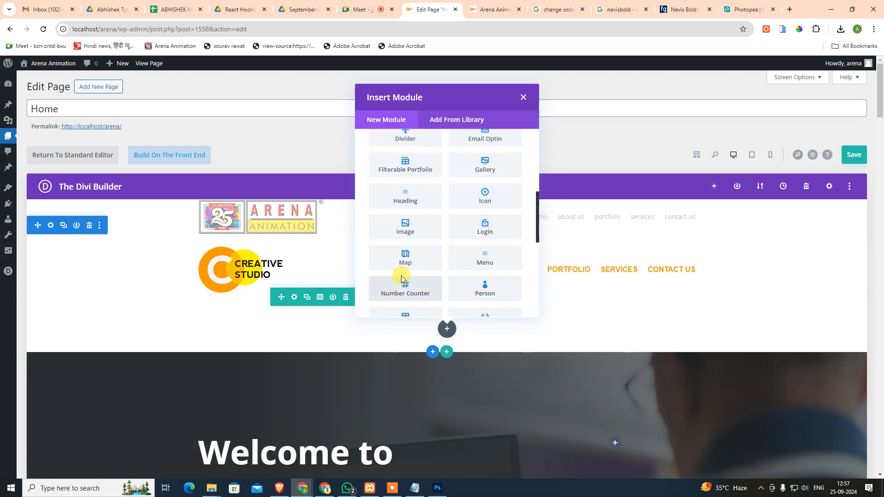
pyautogui.scroll(-4, 423, 271)
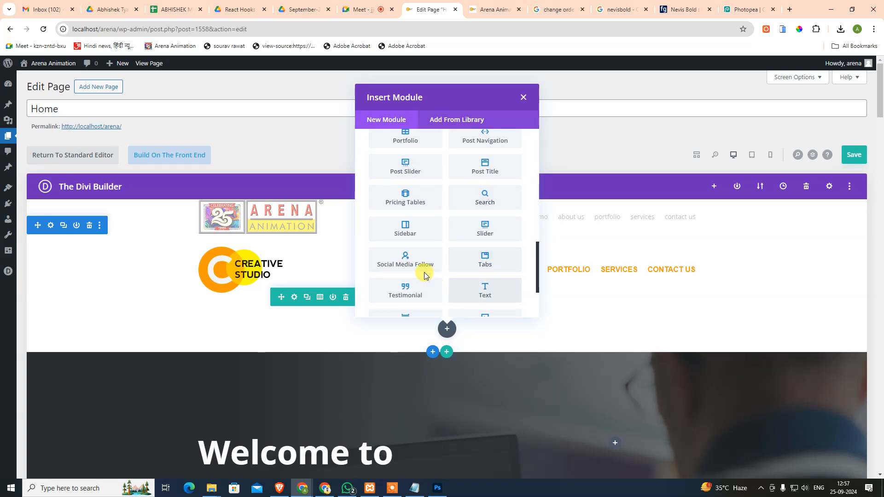
pyautogui.scroll(-2, 502, 272)
pyautogui.scroll(-1, 423, 283)
pyautogui.scroll(10, 470, 250)
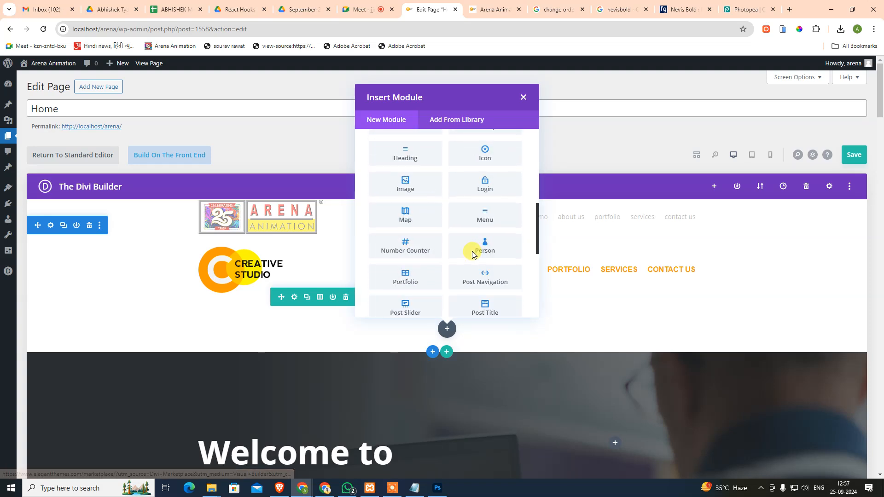
pyautogui.click(464, 119)
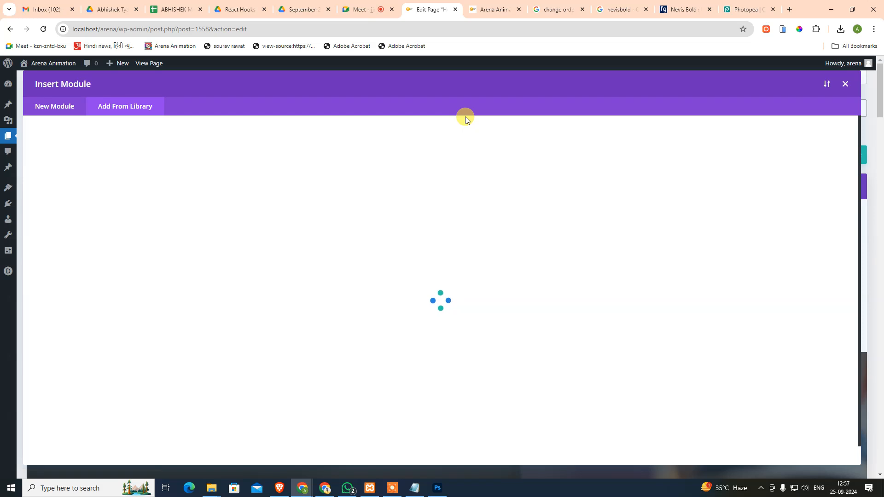
pyautogui.click(67, 109)
pyautogui.scroll(-3, 474, 258)
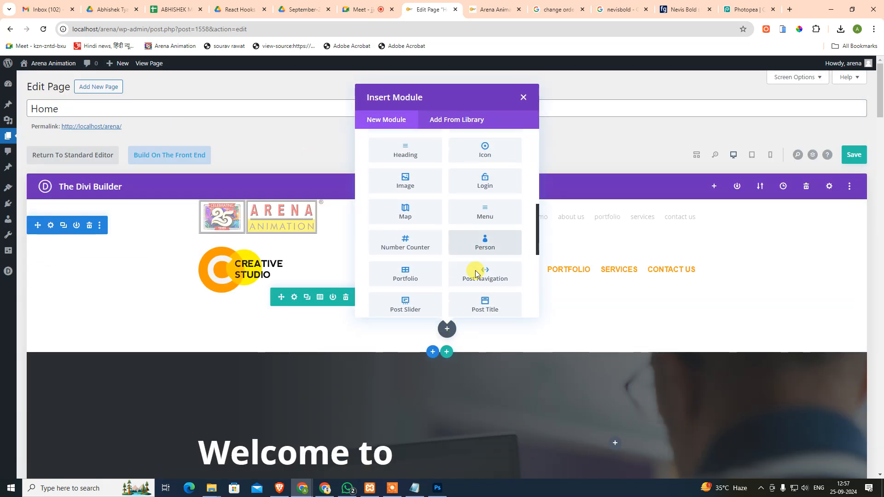
pyautogui.scroll(3, 474, 267)
pyautogui.click(523, 97)
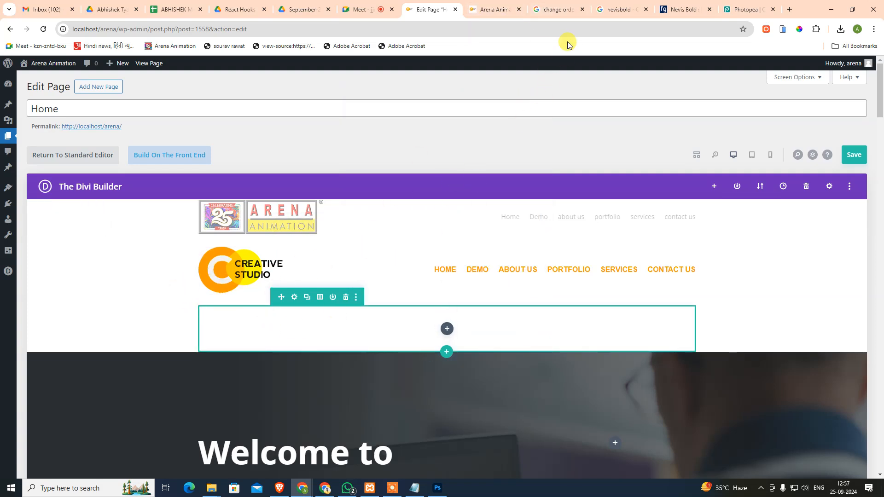
# Open shineads.in in a new browser tab and return to the Home page's editor
pyautogui.click(790, 10)
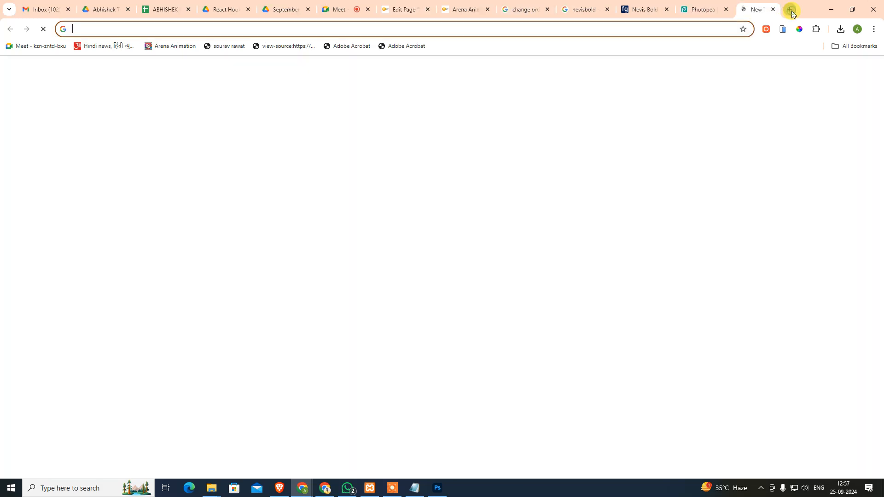
pyautogui.write('ne')
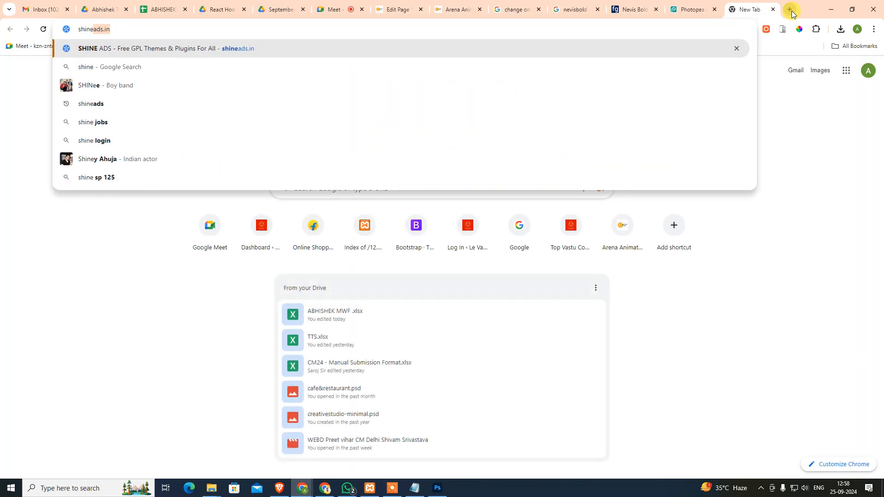
pyautogui.press('Return')
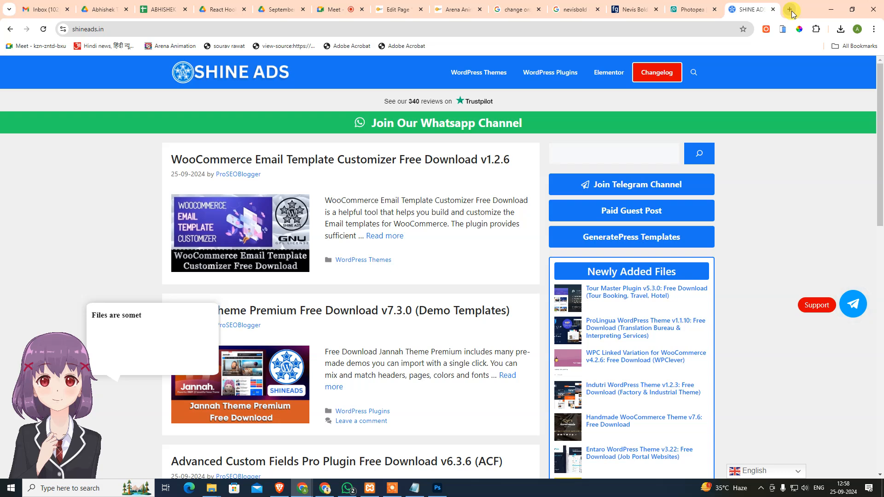
pyautogui.click(392, 9)
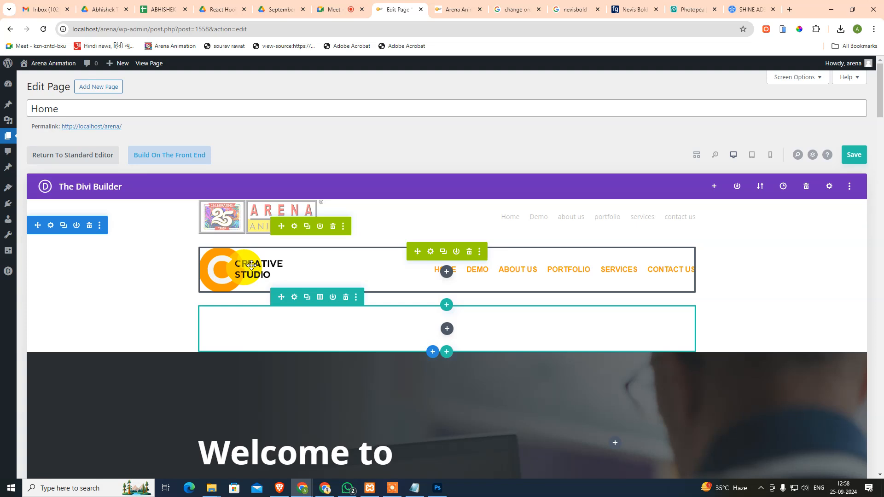
# Open the settings of the fullwidth menu with the Arena Animation logo and review its Logo, Elements, Link, Background and Admin Label content options
pyautogui.click(431, 252)
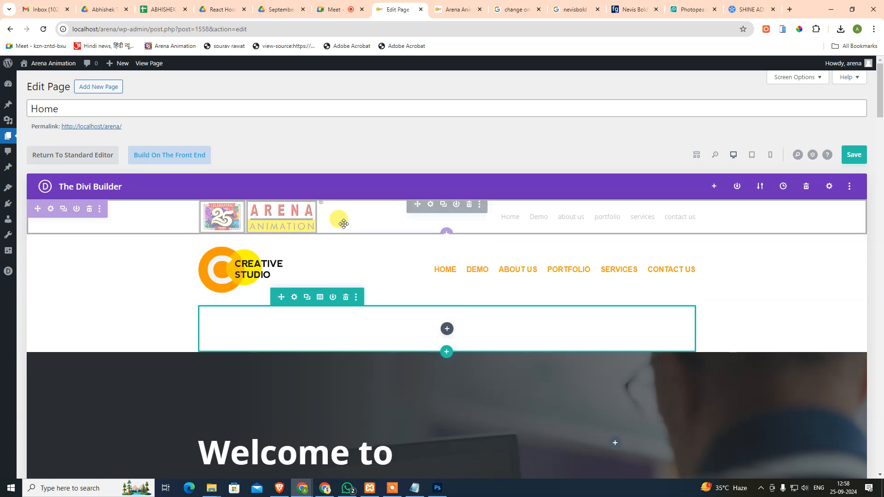
pyautogui.click(430, 205)
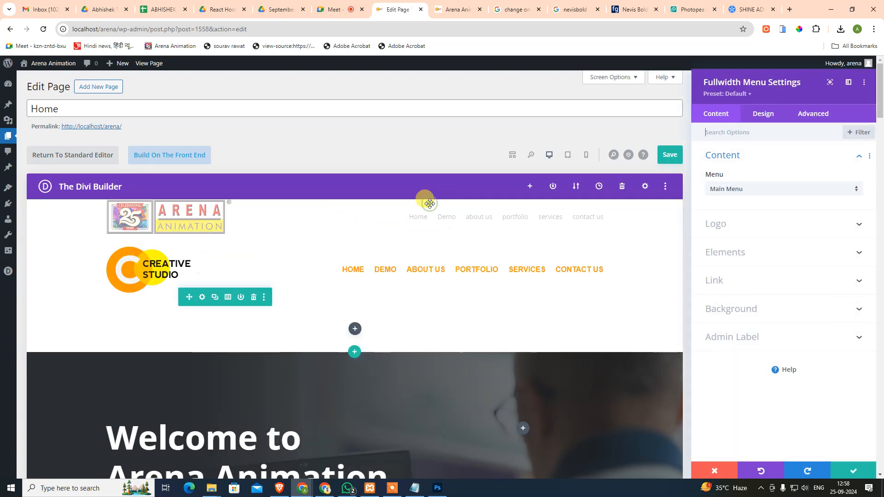
pyautogui.click(749, 134)
pyautogui.click(741, 225)
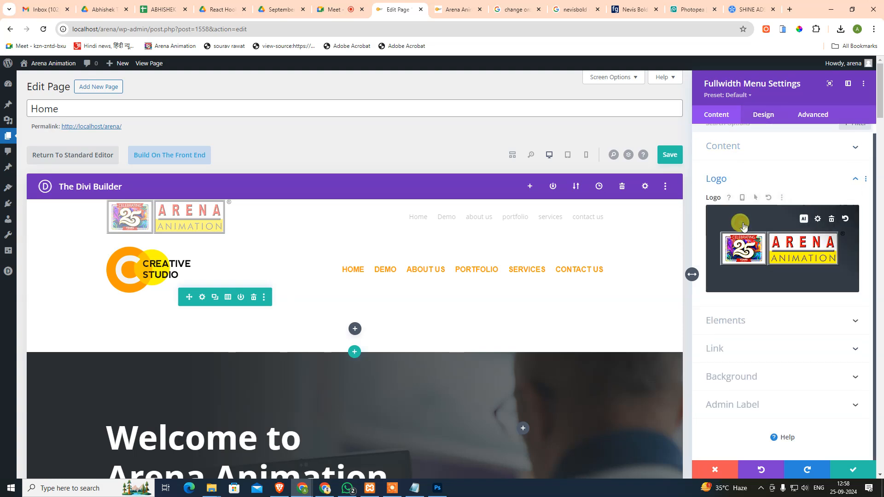
pyautogui.click(744, 321)
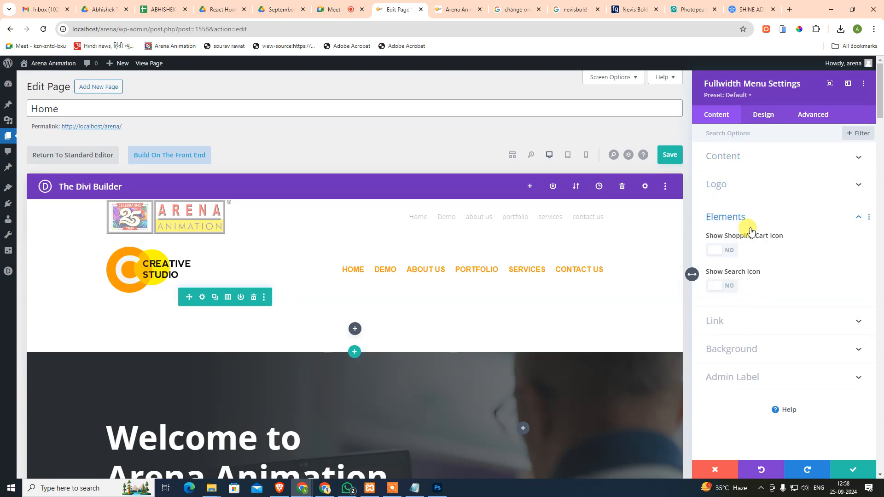
pyautogui.click(746, 321)
pyautogui.click(744, 382)
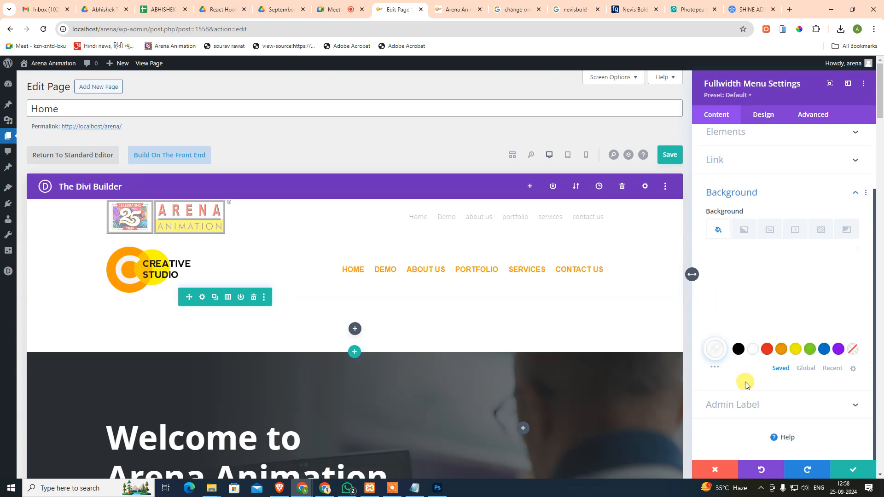
pyautogui.click(738, 407)
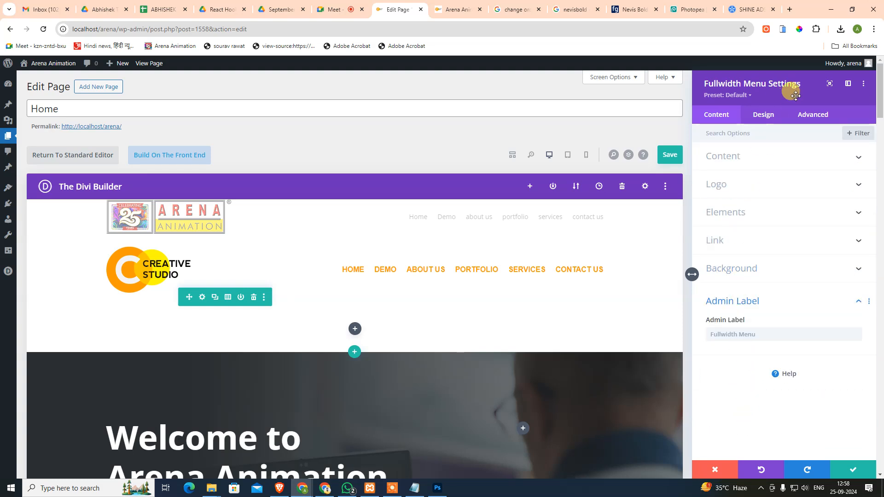
# Review the fullwidth menu's design options, looking through the Logo group's corner, border and image filter settings
pyautogui.click(767, 114)
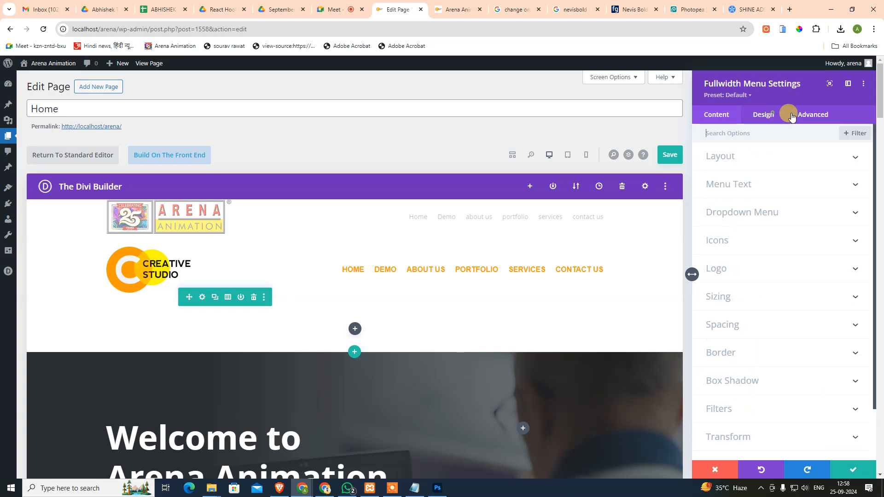
pyautogui.click(756, 181)
pyautogui.click(779, 134)
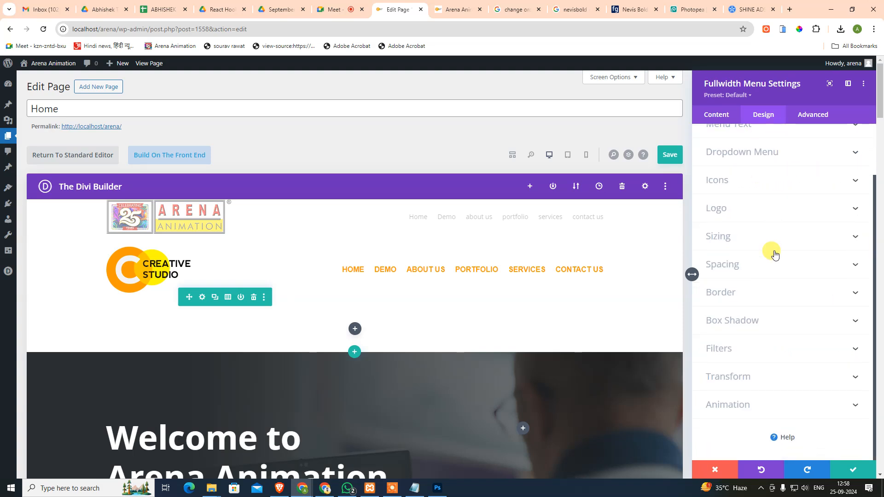
pyautogui.click(739, 204)
pyautogui.scroll(-10, 743, 395)
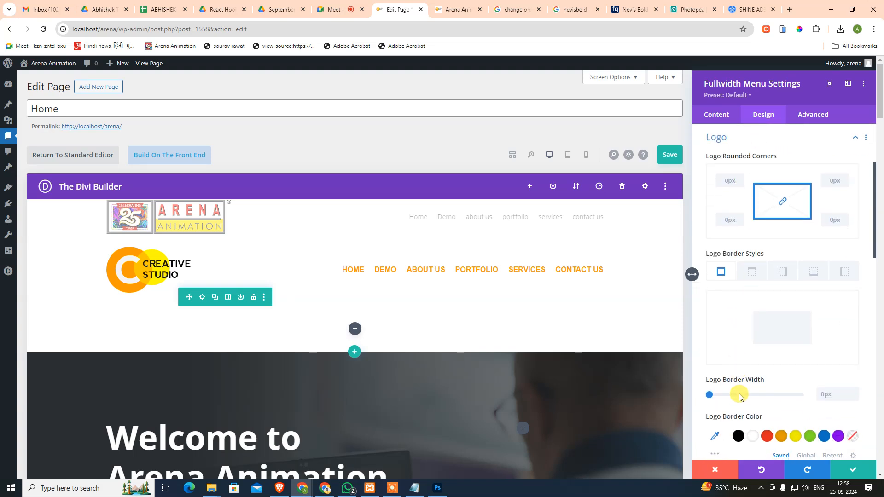
pyautogui.scroll(-5, 748, 392)
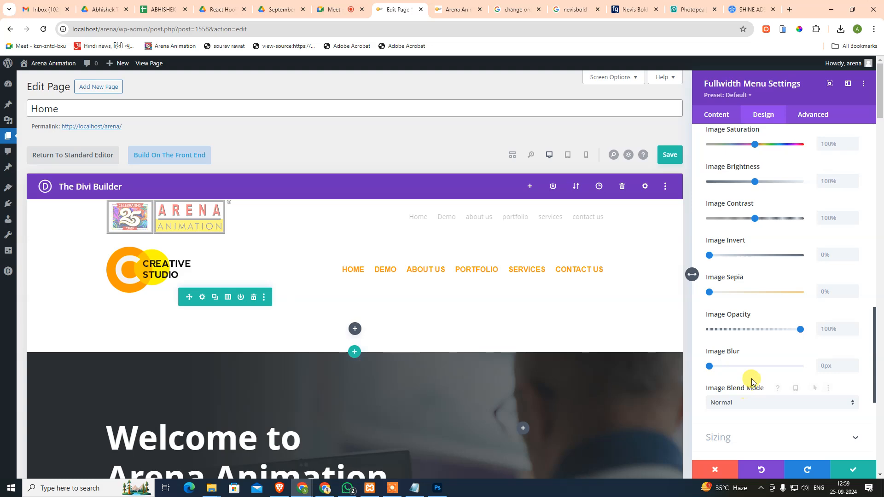
pyautogui.scroll(6, 749, 382)
# Open shineads.in in a new browser tab and search the site for "Divi Modules"
pyautogui.click(787, 10)
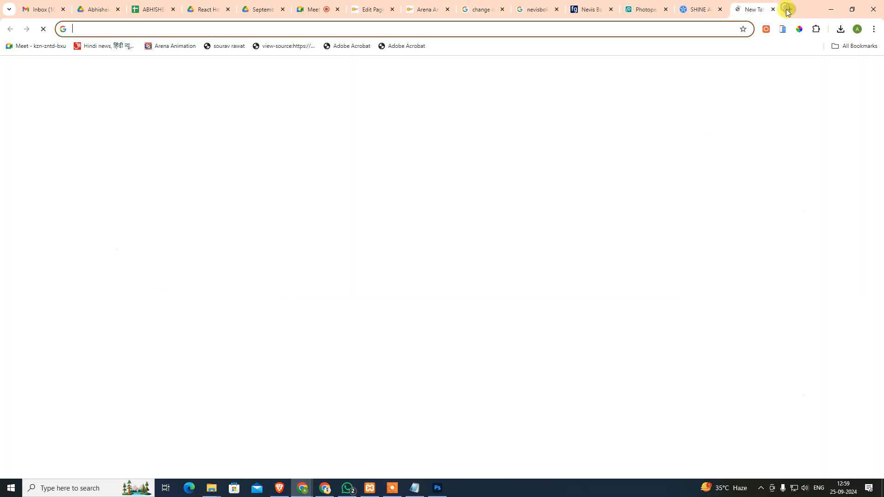
pyautogui.write('shine')
pyautogui.press('Return')
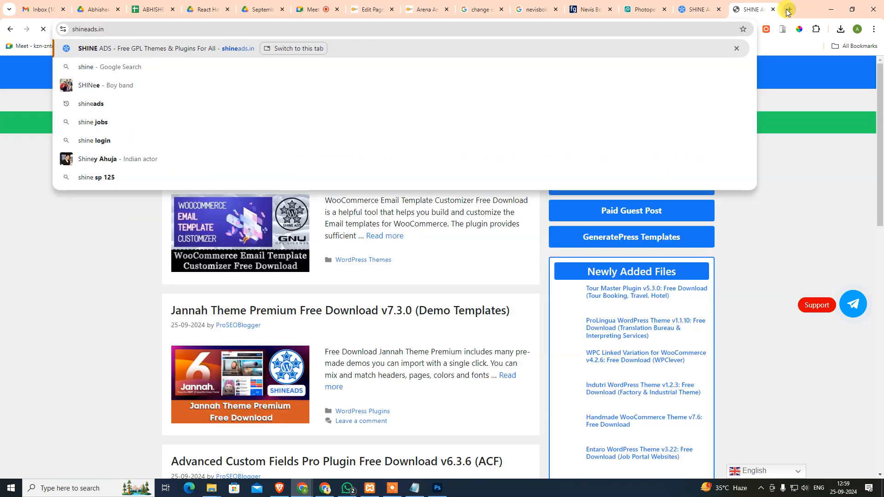
pyautogui.click(592, 155)
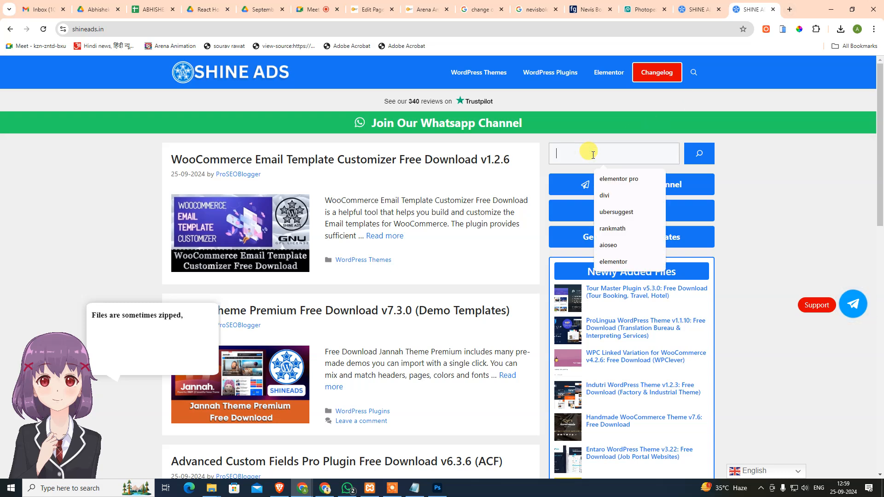
pyautogui.write('divi')
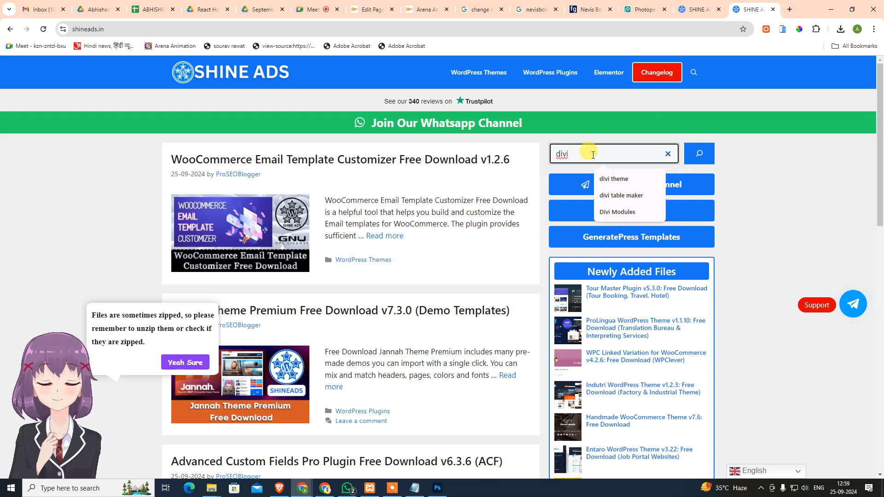
pyautogui.press('Down')
pyautogui.press('Down')
pyautogui.press('Down')
pyautogui.press('Return')
pyautogui.click(708, 157)
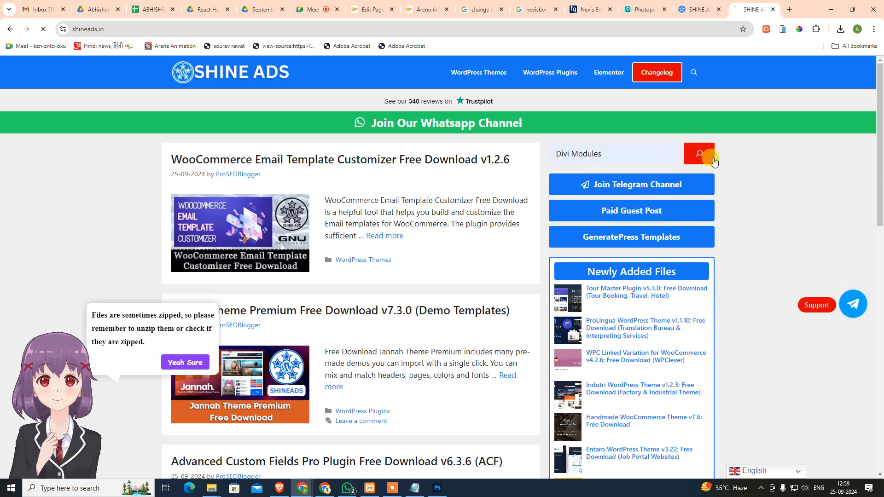
# Open the DiviFlash Free Download v1.4.6 search result in a new tab and switch to it
pyautogui.scroll(-1, 425, 132)
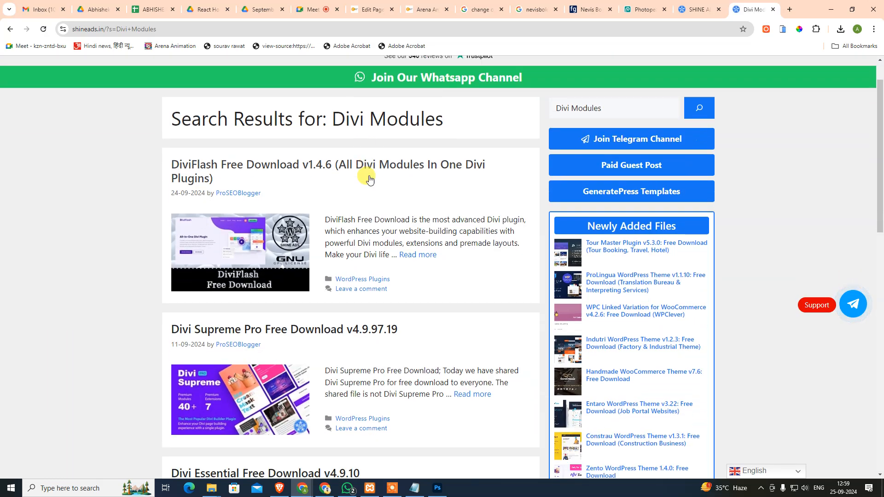
pyautogui.scroll(-1, 285, 177)
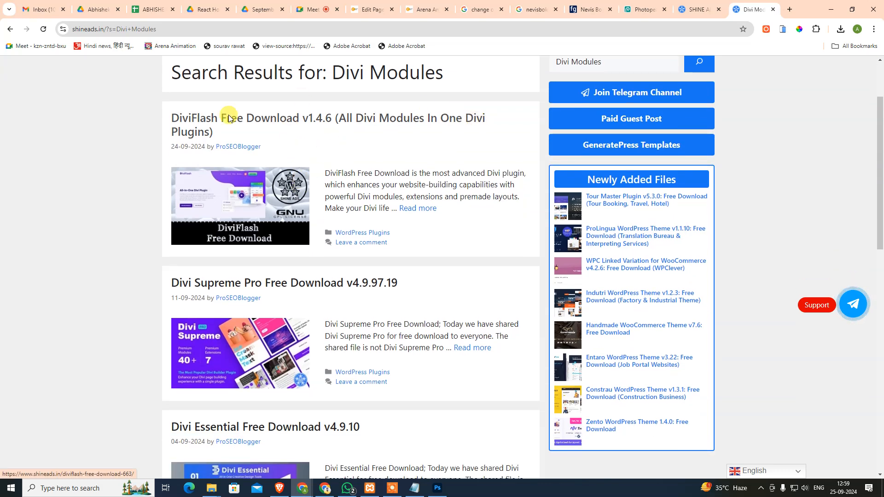
pyautogui.keyDown('ctrl'); pyautogui.click(351, 115); pyautogui.keyUp('ctrl')
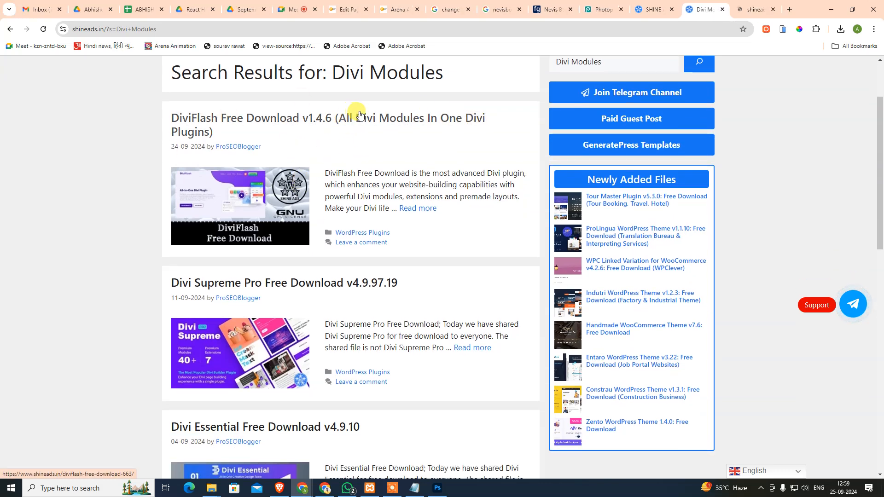
pyautogui.hotkey('ctrl', 'Tab')
# Examine the DiviFlash article's introduction, key features, documentation and download sections
pyautogui.scroll(-20, 435, 199)
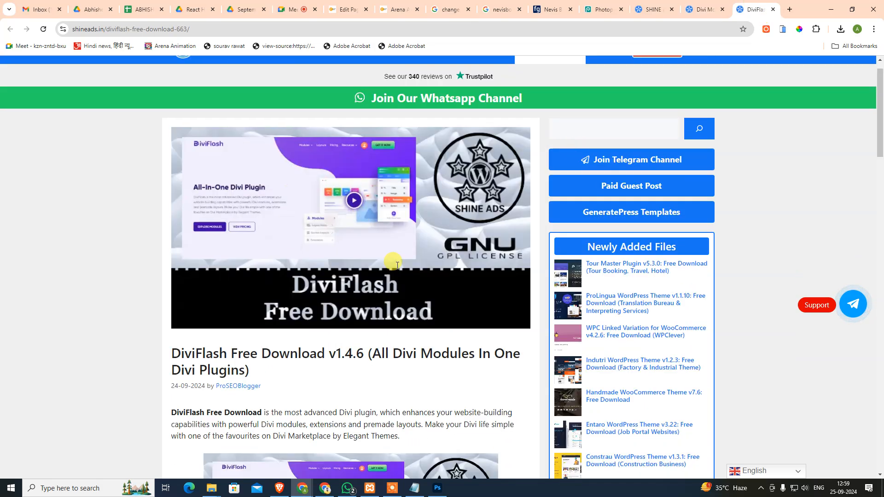
pyautogui.scroll(-7, 279, 260)
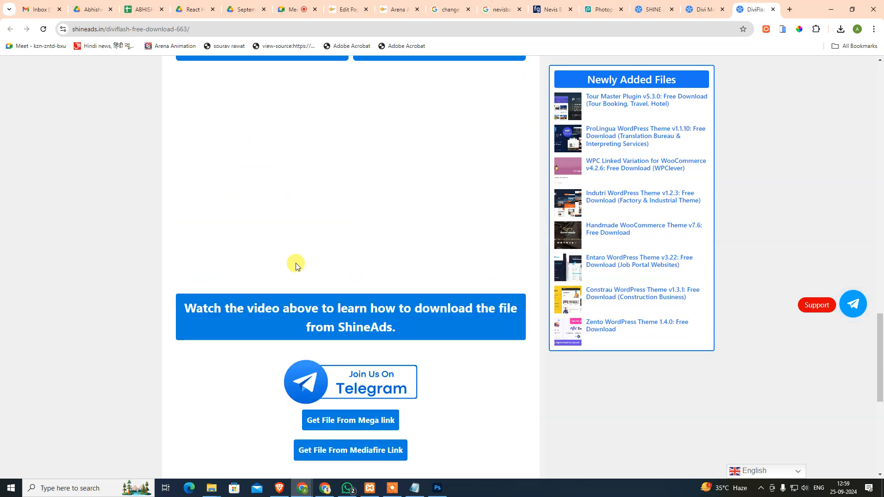
pyautogui.scroll(-7, 296, 255)
pyautogui.scroll(20, 327, 274)
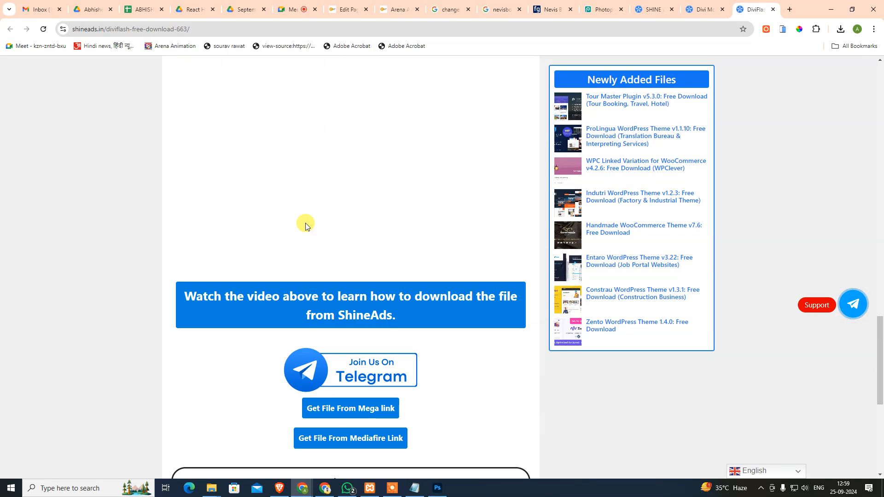
pyautogui.scroll(-6, 331, 233)
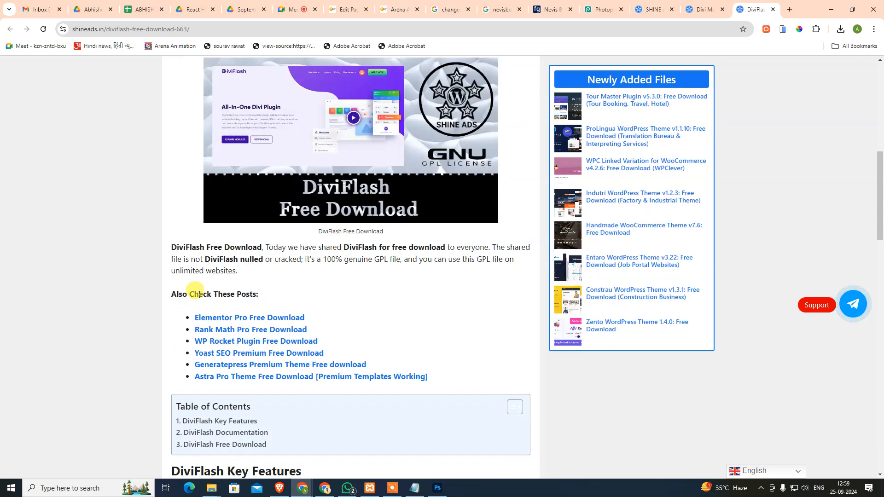
pyautogui.scroll(6, 207, 200)
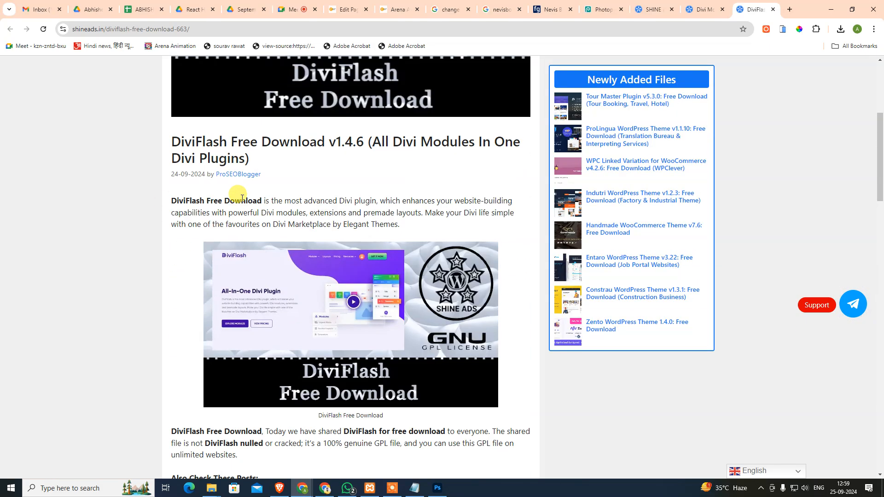
pyautogui.scroll(-3, 257, 239)
pyautogui.scroll(-7, 346, 263)
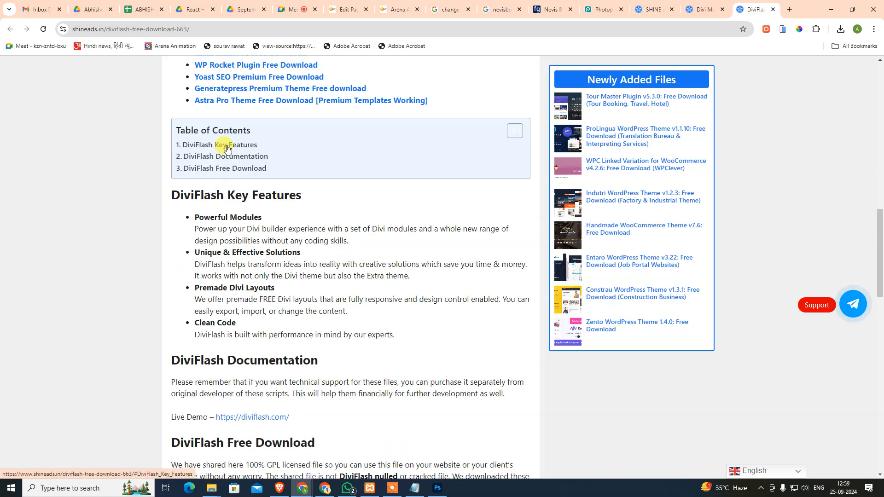
pyautogui.scroll(-5, 285, 237)
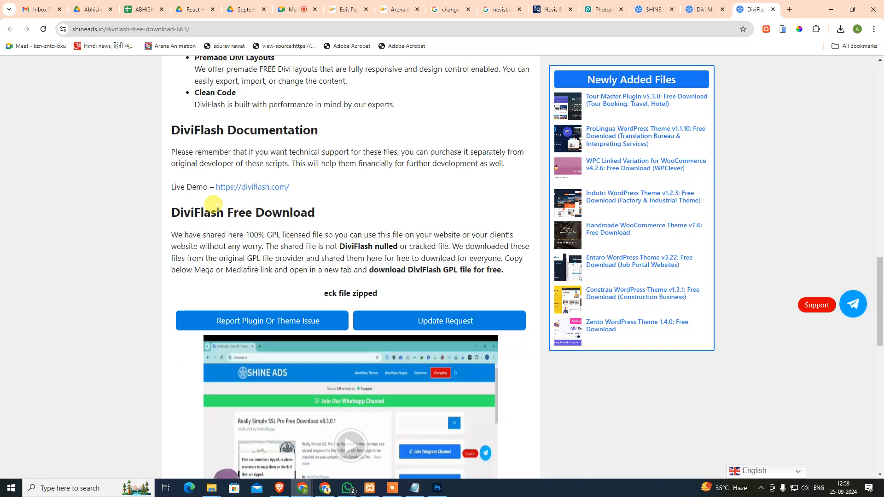
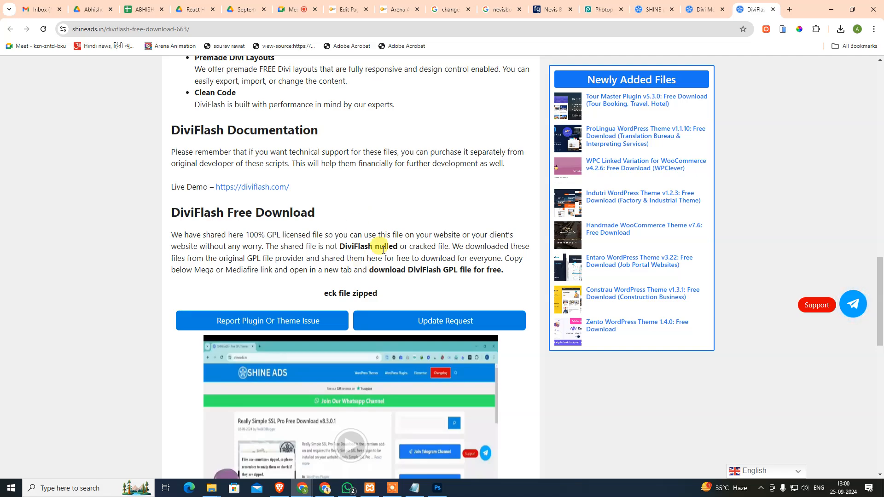
pyautogui.scroll(9, 392, 244)
pyautogui.scroll(4, 344, 273)
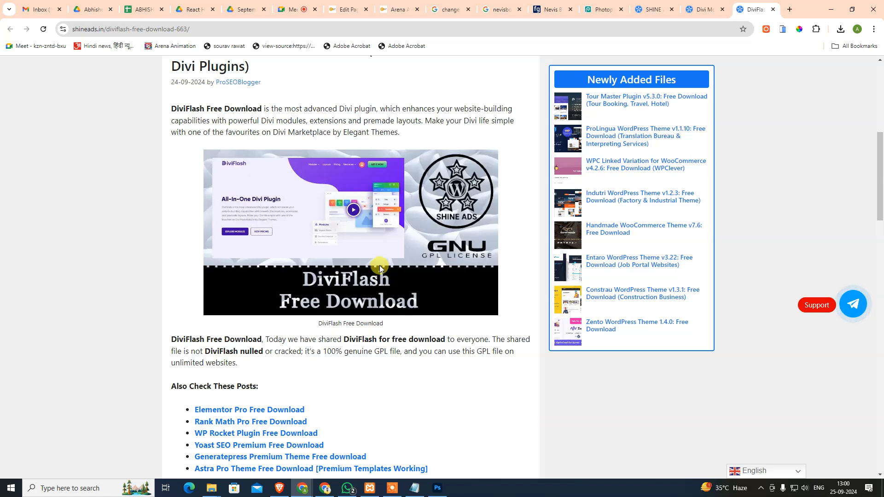
pyautogui.scroll(-5, 428, 281)
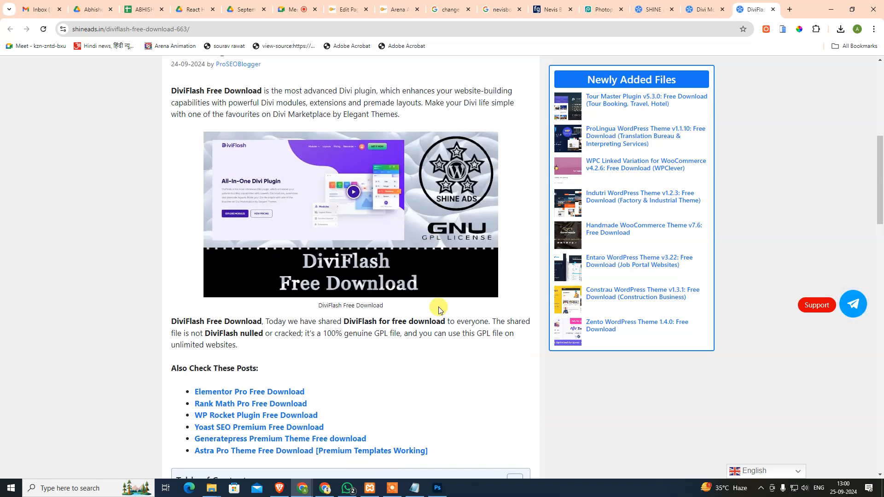
pyautogui.scroll(6, 299, 198)
pyautogui.scroll(1, 301, 183)
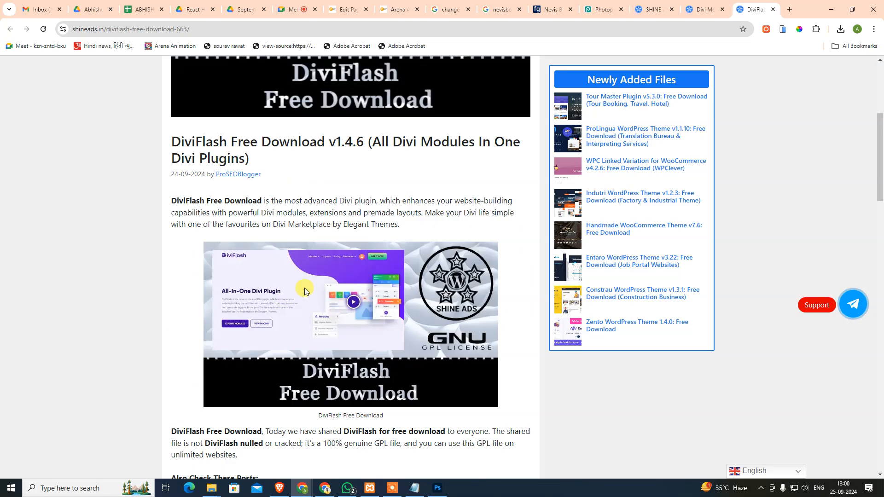
pyautogui.scroll(-4, 364, 323)
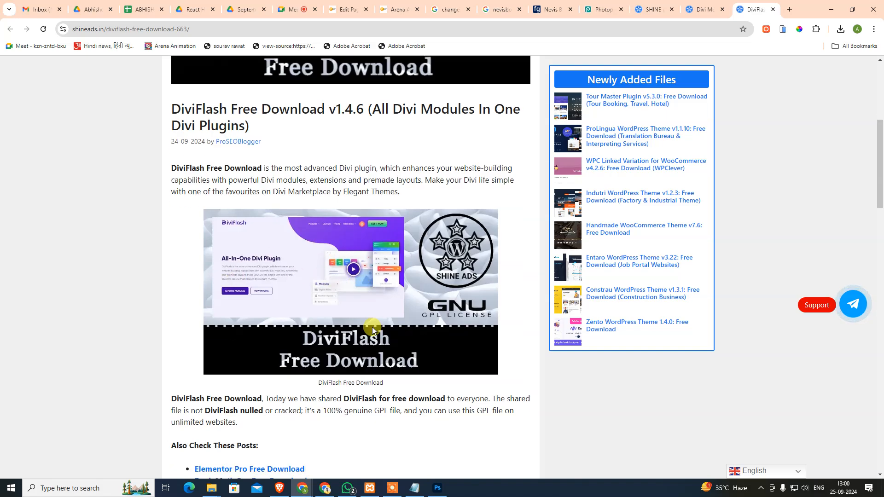
# Open the Mediafire download link for the DiviFlash plugin, and close the DiviFlash post
pyautogui.scroll(4, 359, 256)
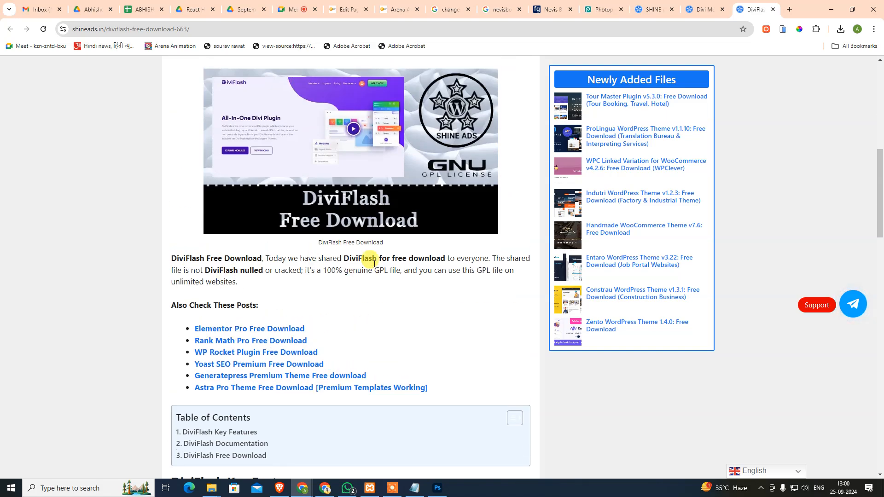
pyautogui.scroll(-12, 287, 276)
pyautogui.scroll(-6, 315, 272)
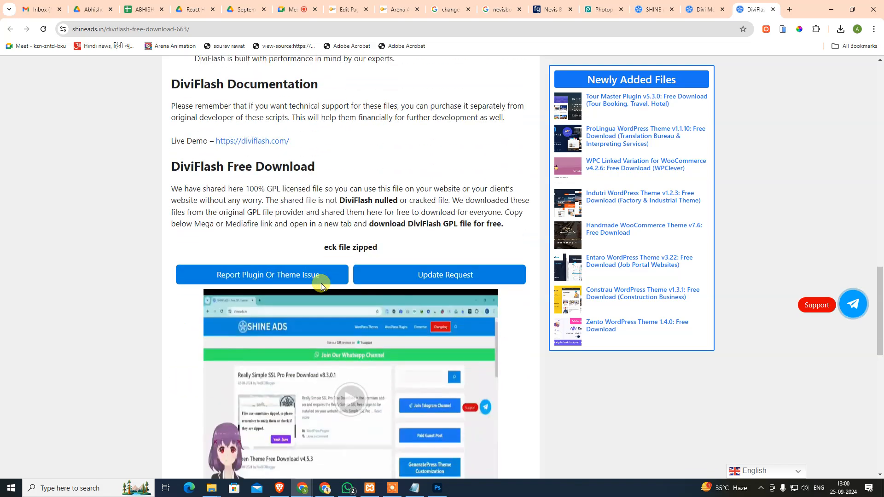
pyautogui.scroll(-6, 378, 270)
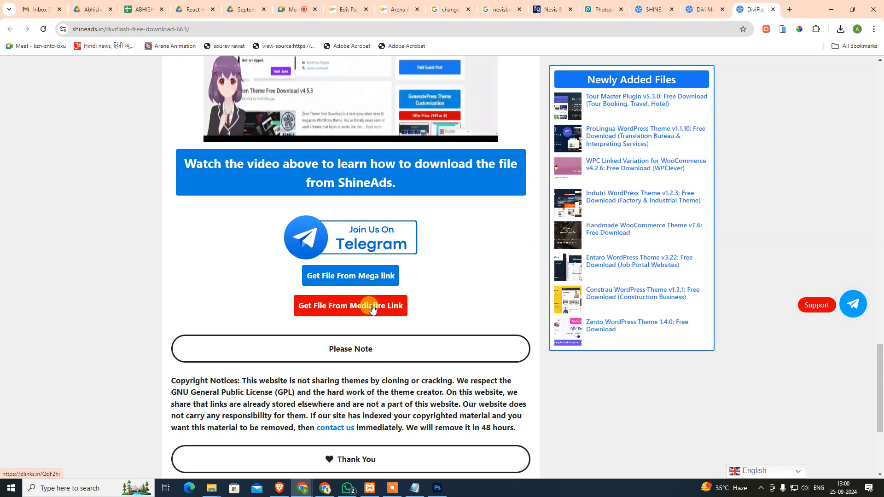
pyautogui.click(371, 308)
pyautogui.click(704, 10)
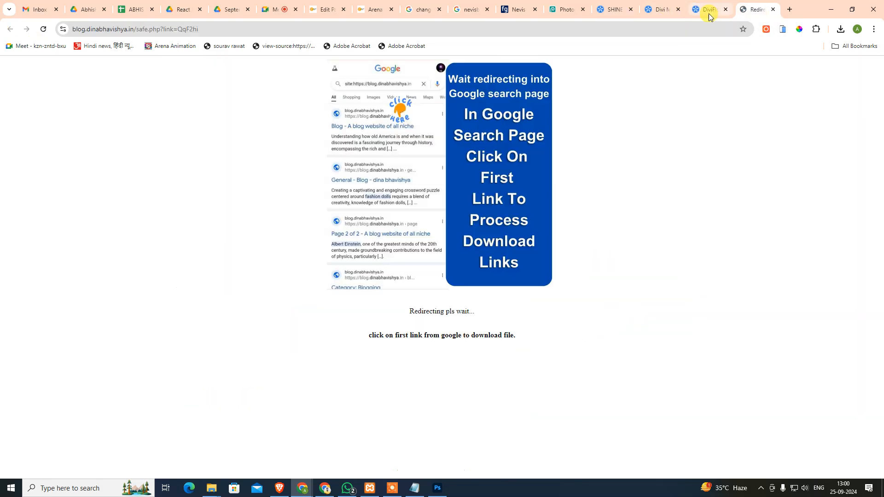
pyautogui.click(725, 10)
# Open the Divi Supreme Pro Free Download v4.9.97.19 post from the Divi Modules search results
pyautogui.click(663, 10)
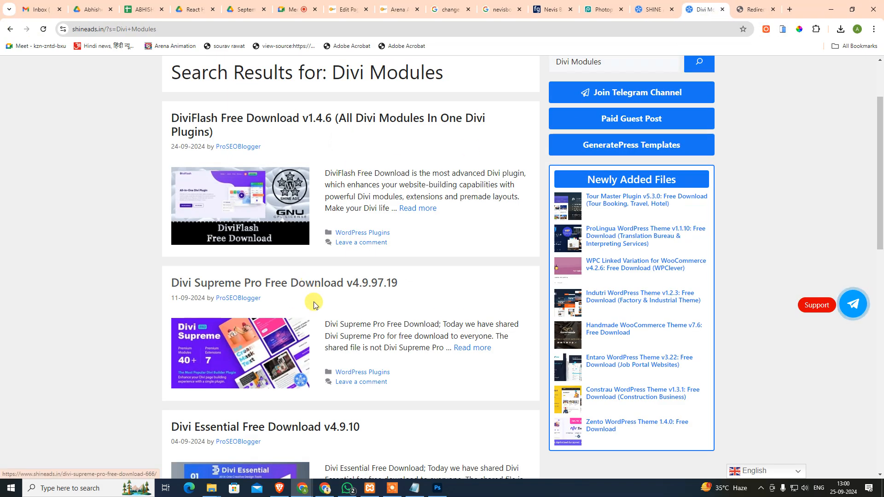
pyautogui.scroll(-2, 258, 244)
pyautogui.scroll(-2, 288, 194)
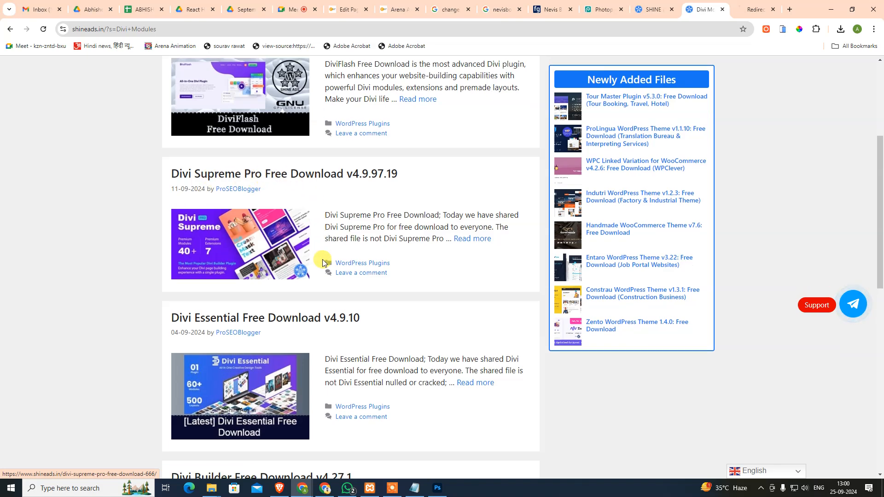
pyautogui.click(325, 100)
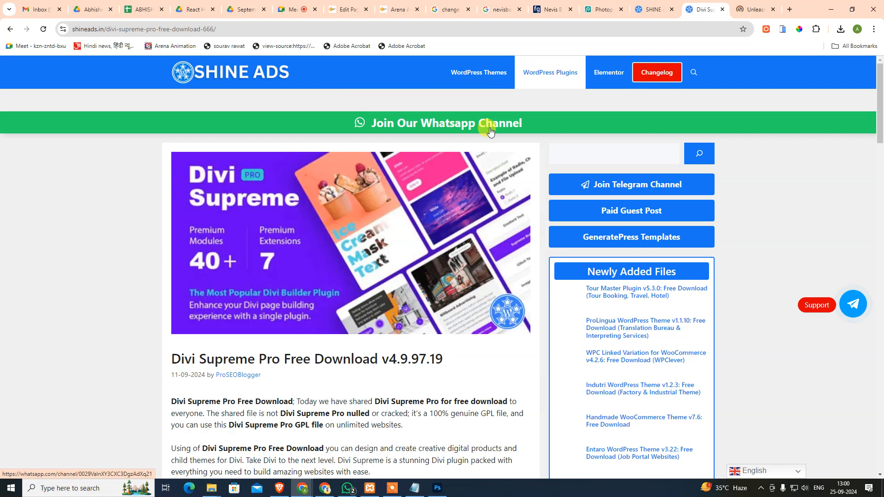
# Look through the features listed for the Divi Supreme Pro plugin and highlight the Menu entry
pyautogui.scroll(-15, 341, 382)
pyautogui.scroll(6, 366, 372)
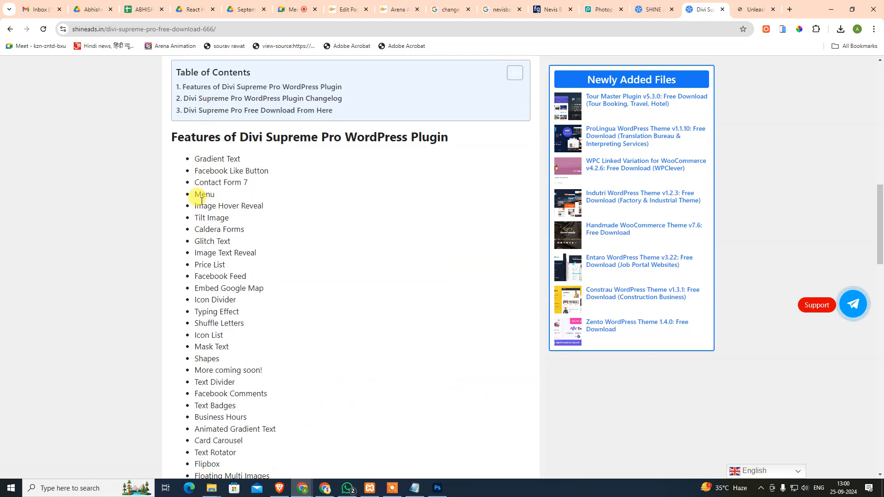
pyautogui.moveTo(257, 193); pyautogui.dragTo(231, 192)
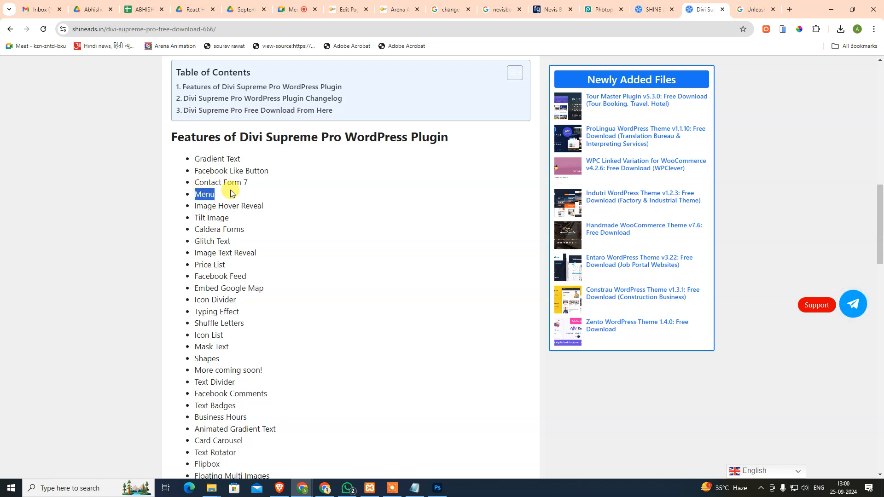
pyautogui.click(285, 202)
# Open the Mediafire download link at the end of the Divi Supreme Pro post
pyautogui.scroll(-10, 241, 245)
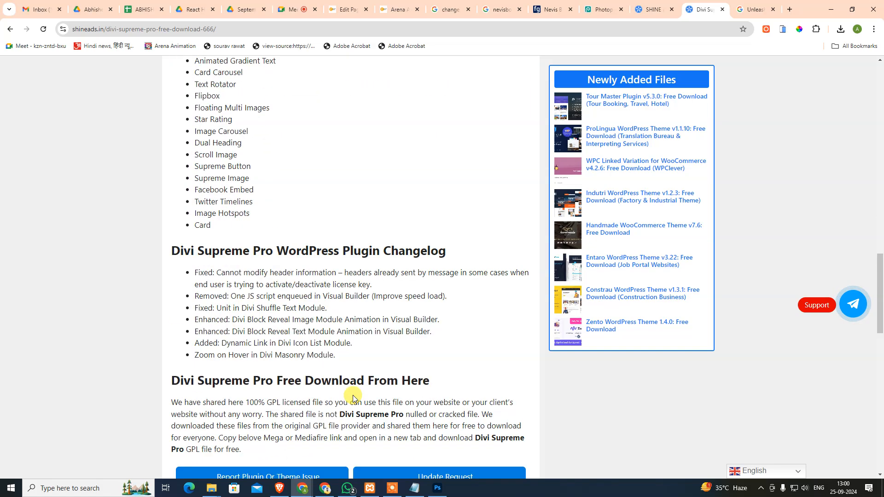
pyautogui.scroll(-10, 487, 317)
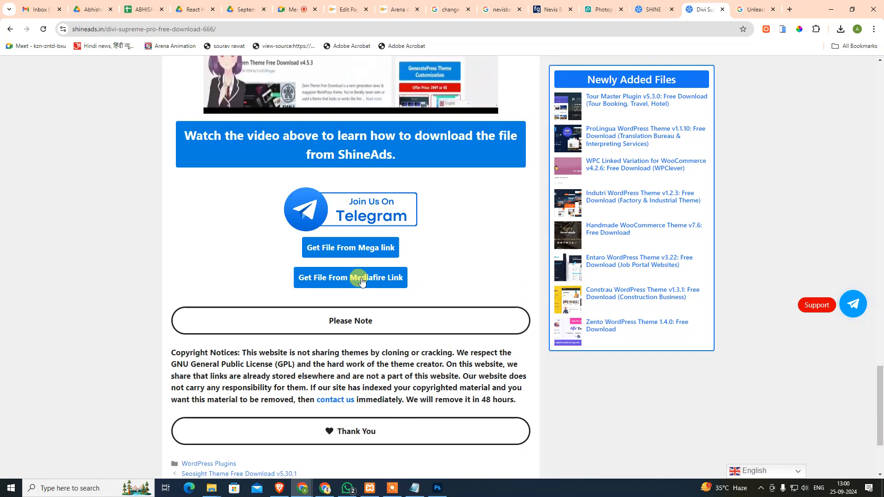
pyautogui.click(362, 278)
# Open the first blog result from the redirected Google search and close the LinkedIn advertising page
pyautogui.click(755, 10)
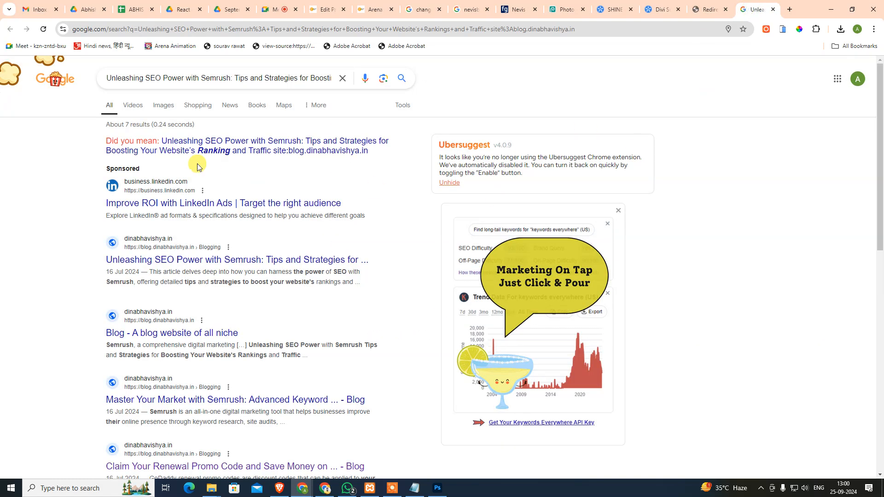
pyautogui.click(712, 9)
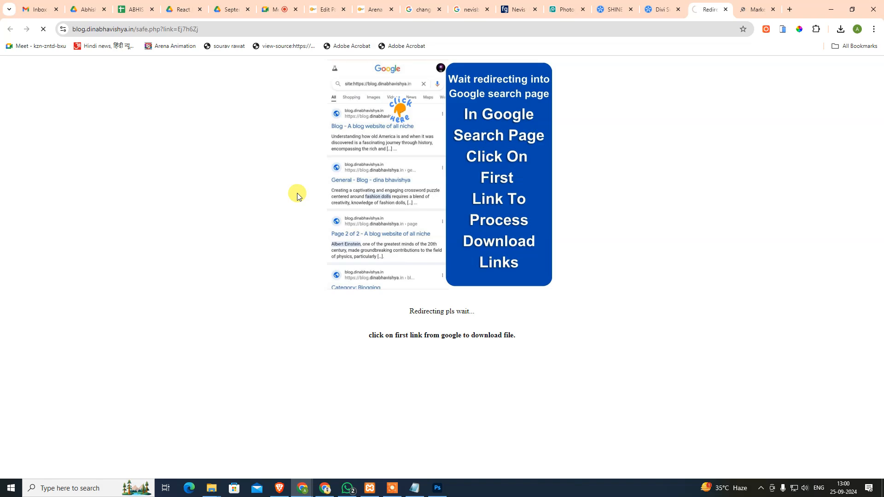
pyautogui.click(177, 150)
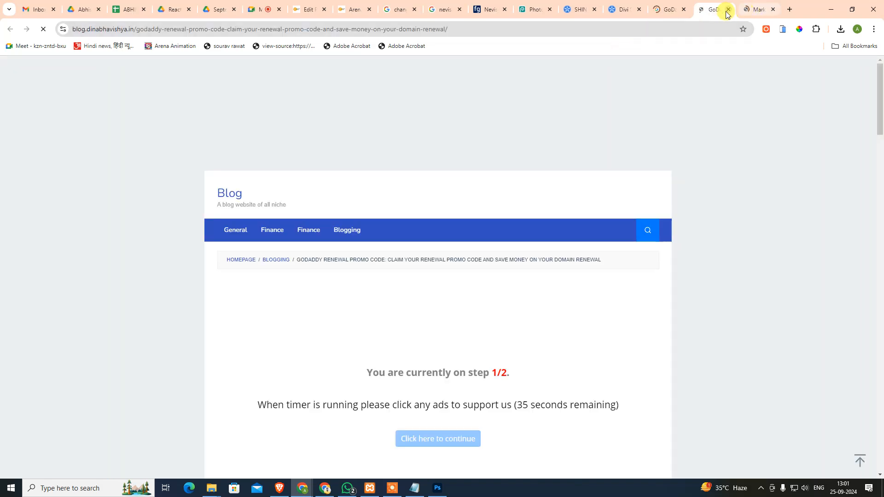
pyautogui.click(438, 239)
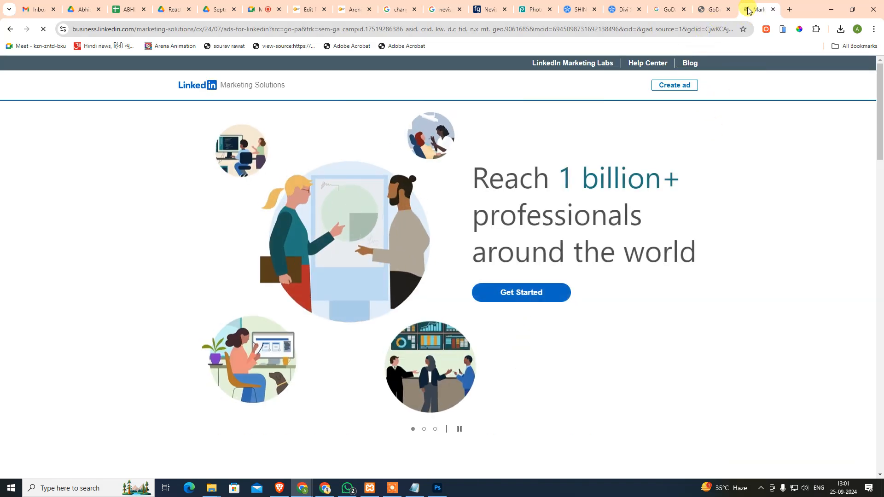
pyautogui.click(773, 10)
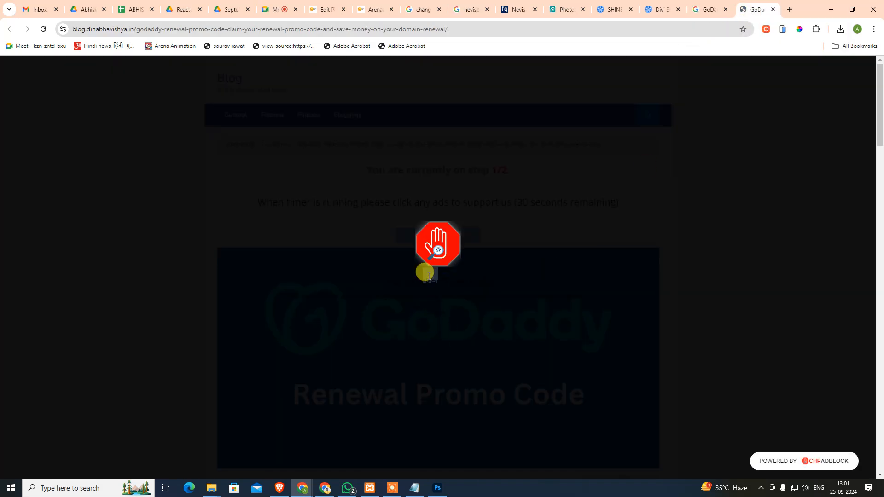
# Turn off AdBlock for the GoDaddy renewal promo code blog page and reload the page
pyautogui.click(815, 31)
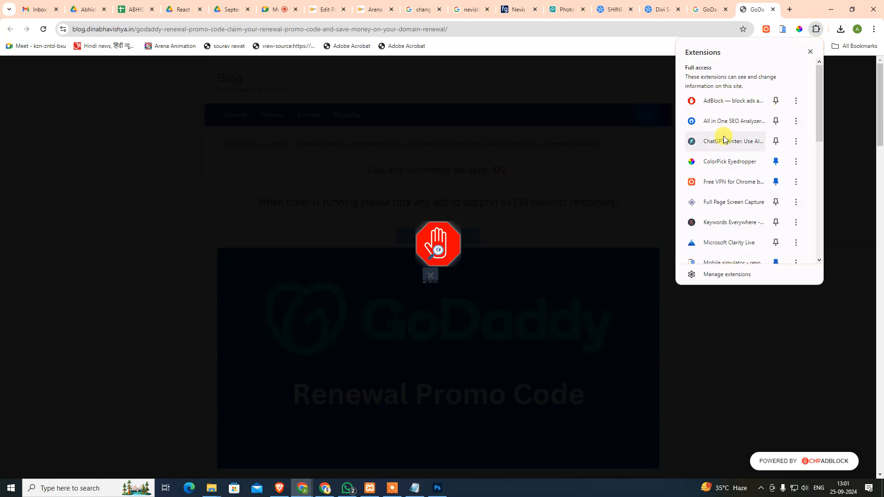
pyautogui.click(796, 101)
pyautogui.click(733, 169)
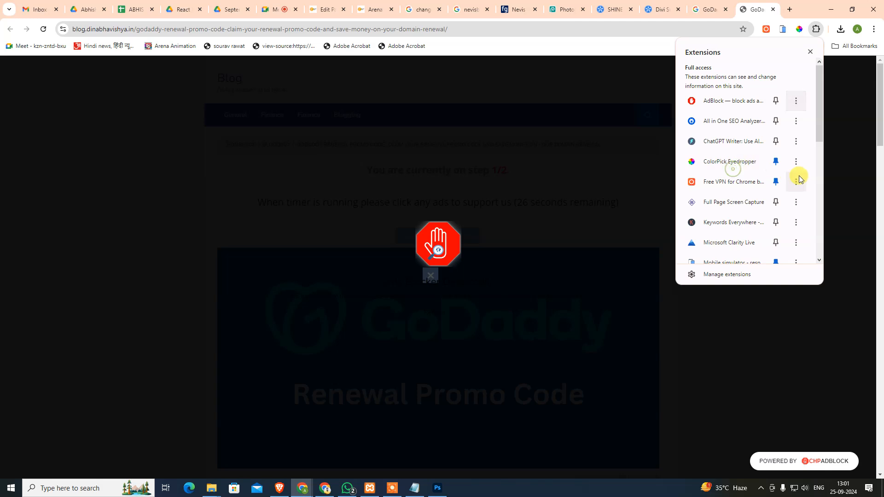
pyautogui.click(762, 377)
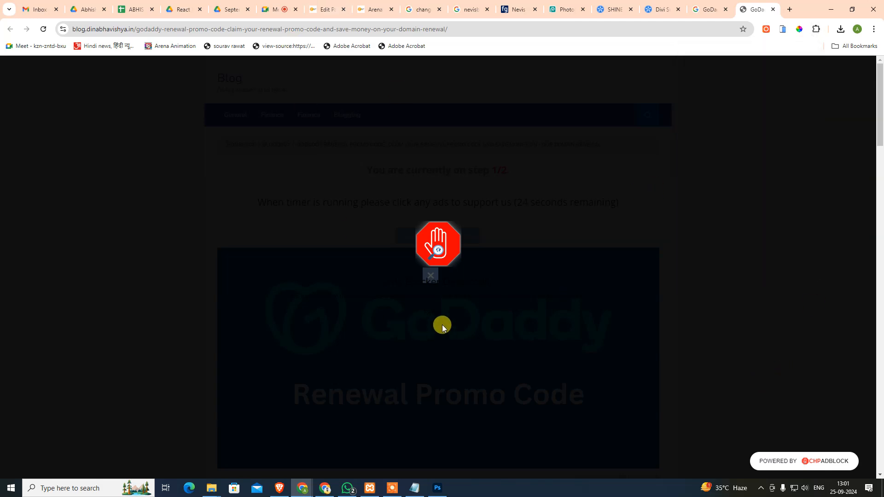
pyautogui.click(97, 34)
pyautogui.press('Return')
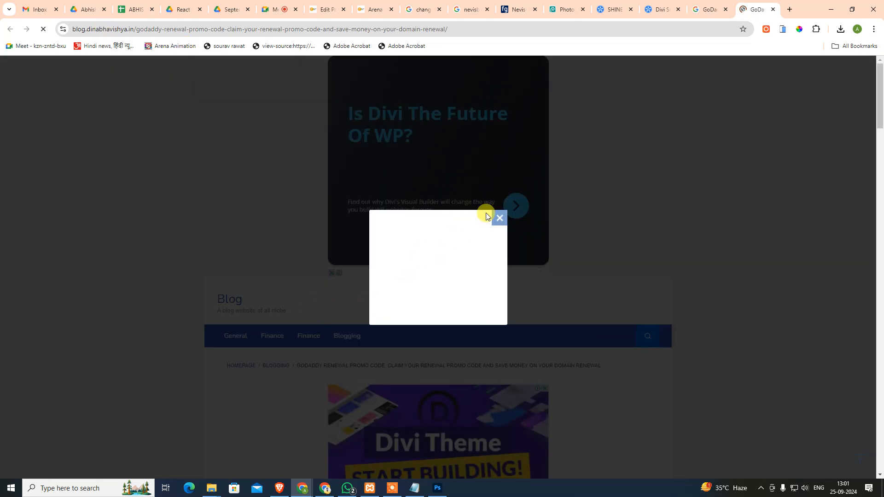
# Close the pop-up ad on the reloaded blog page and bring the step 1/2 countdown into view
pyautogui.click(541, 165)
pyautogui.scroll(-8, 582, 239)
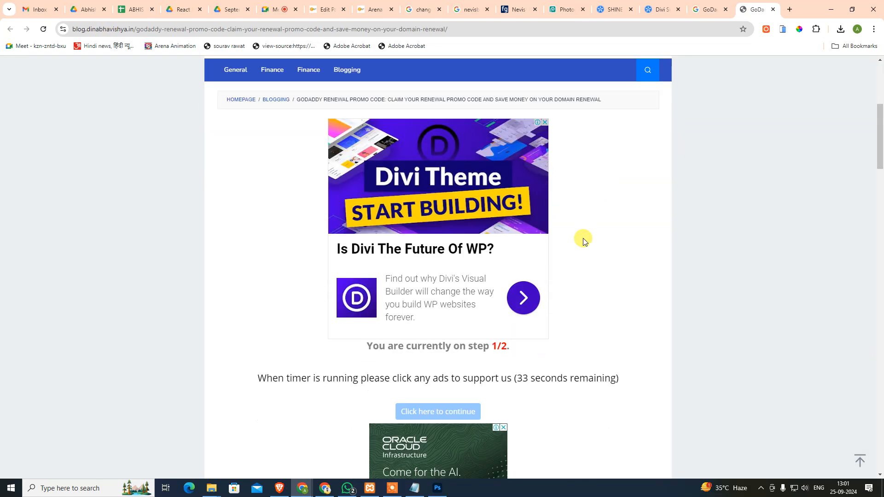
pyautogui.scroll(4, 486, 262)
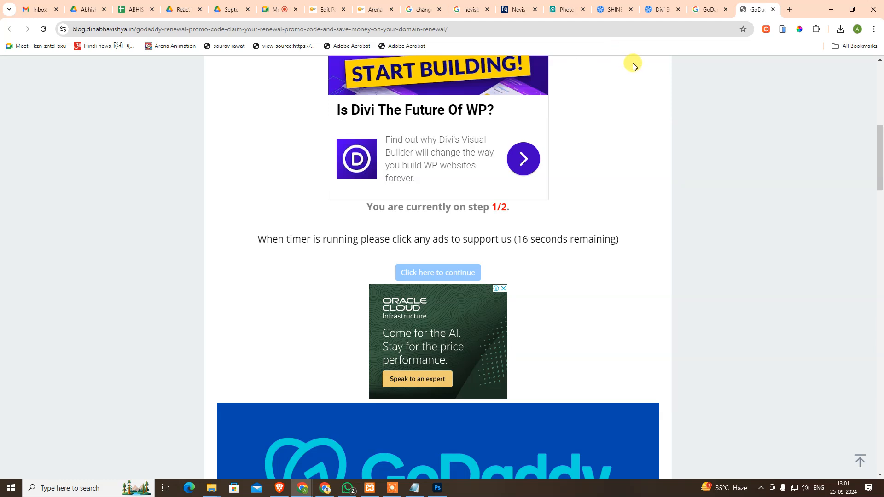
# Open the first blog result from the Google search again in another tab and close its pop-up ad
pyautogui.click(710, 6)
pyautogui.click(193, 162)
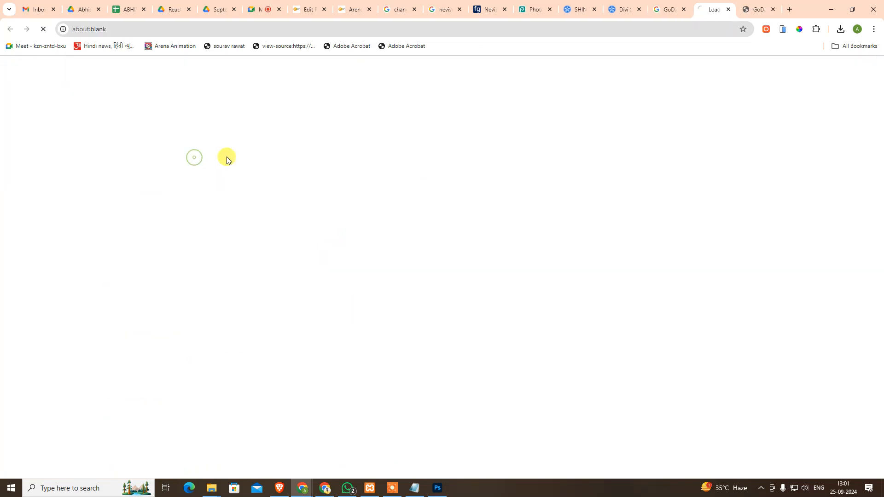
pyautogui.scroll(-6, 503, 368)
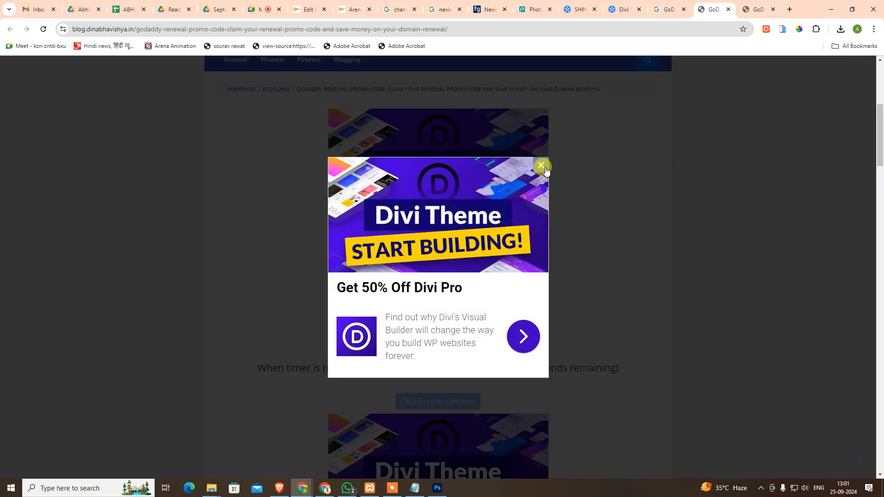
pyautogui.click(543, 165)
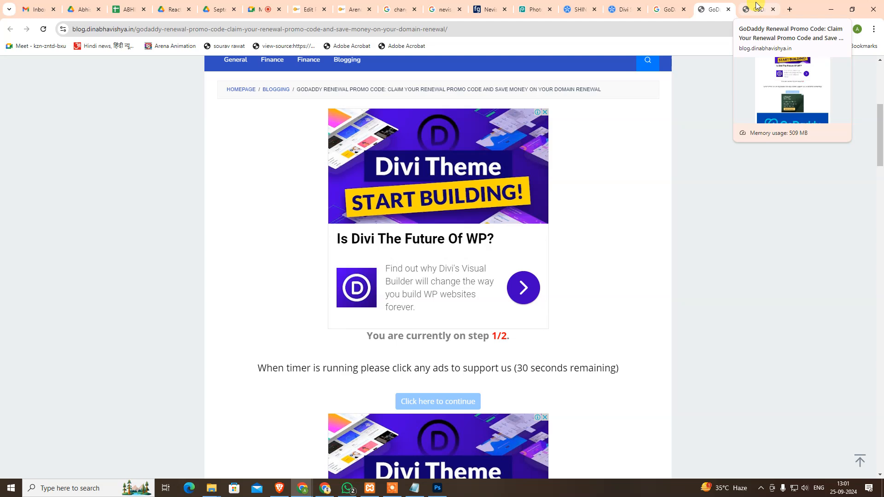
# Return to the first countdown page, continue from step 1/2 to step 2/2, and close the pop-up ad there
pyautogui.click(756, 6)
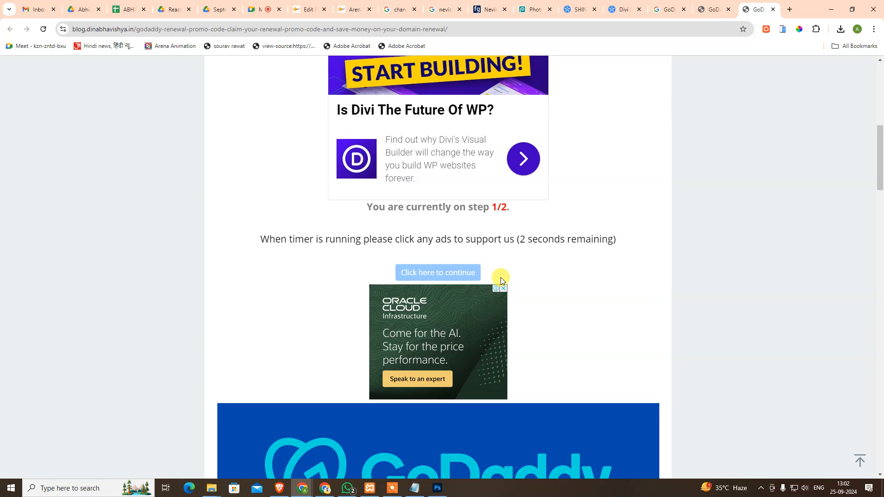
pyautogui.click(442, 273)
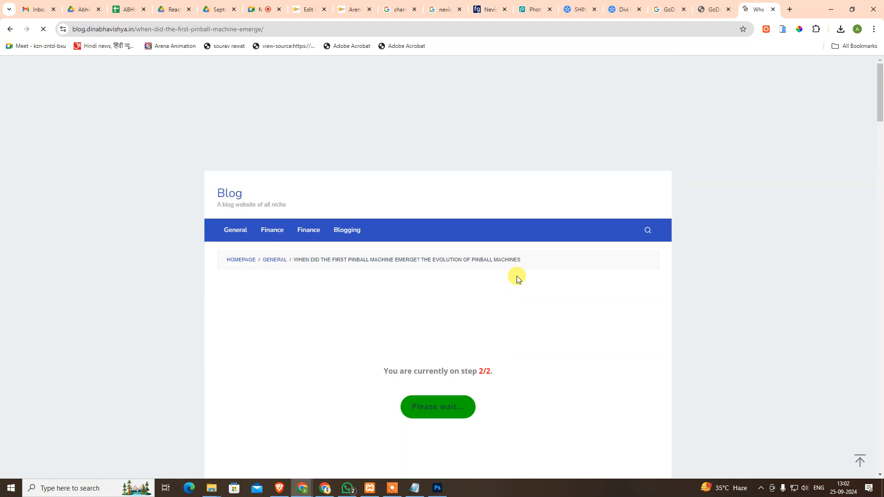
pyautogui.scroll(-4, 536, 328)
pyautogui.scroll(-4, 532, 411)
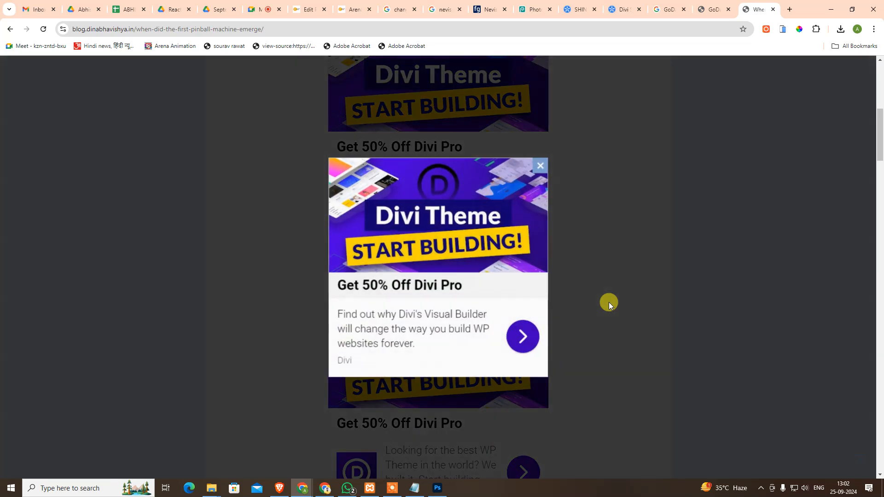
pyautogui.click(546, 166)
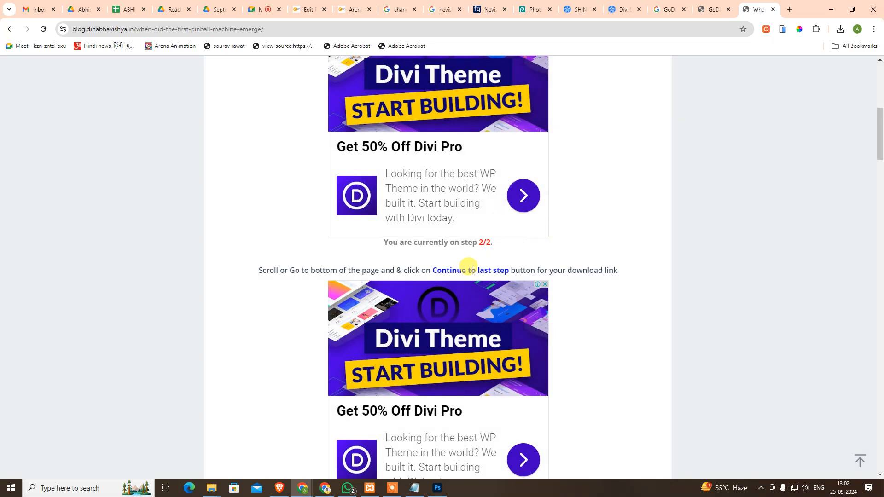
# Continue to the last step, get the link, and download the supreme-modules-pro-for-divi ZIP file from MediaFire
pyautogui.click(499, 271)
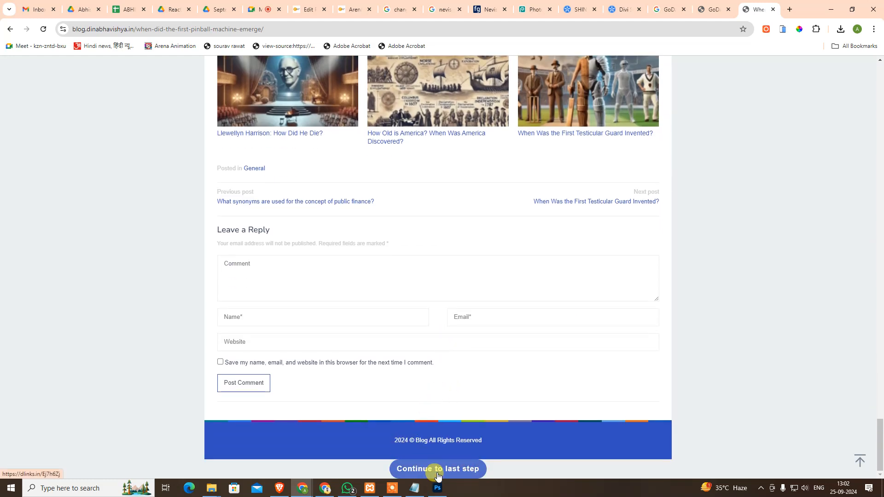
pyautogui.click(422, 456)
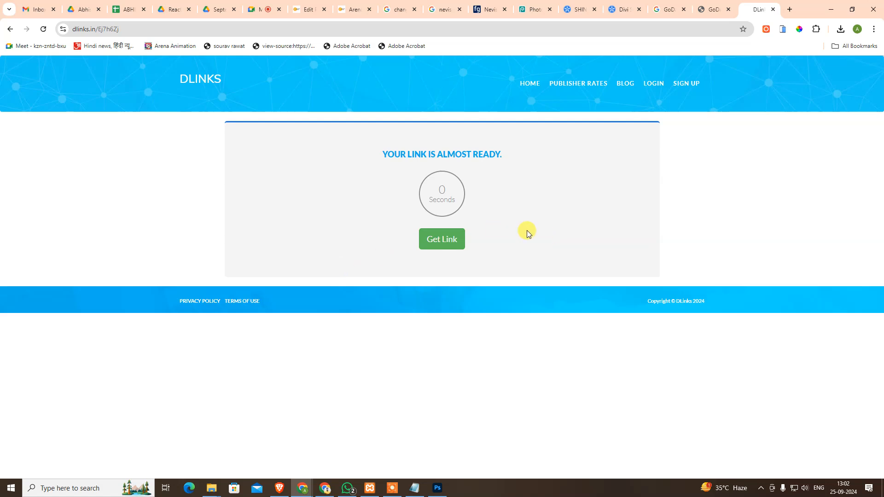
pyautogui.click(442, 248)
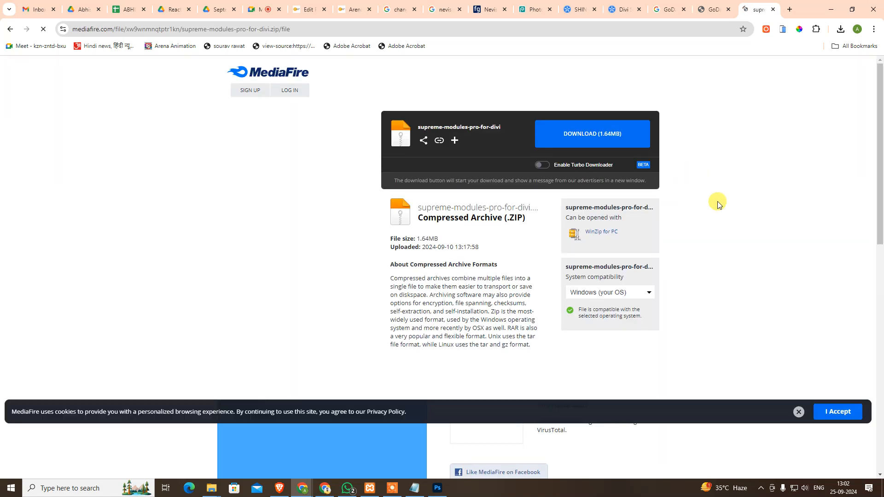
pyautogui.click(591, 134)
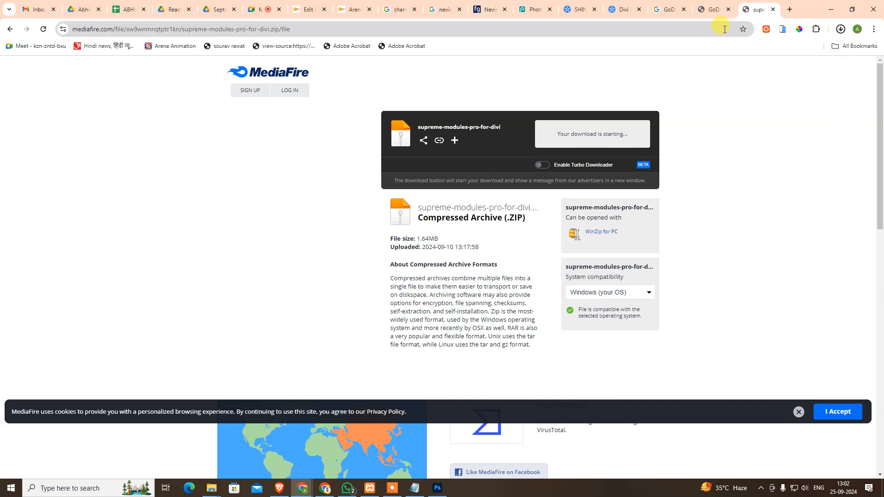
# Continue past the finished step 1/2 countdown on the second GoDaddy renewal promo code blog page
pyautogui.click(712, 8)
pyautogui.scroll(-4, 496, 329)
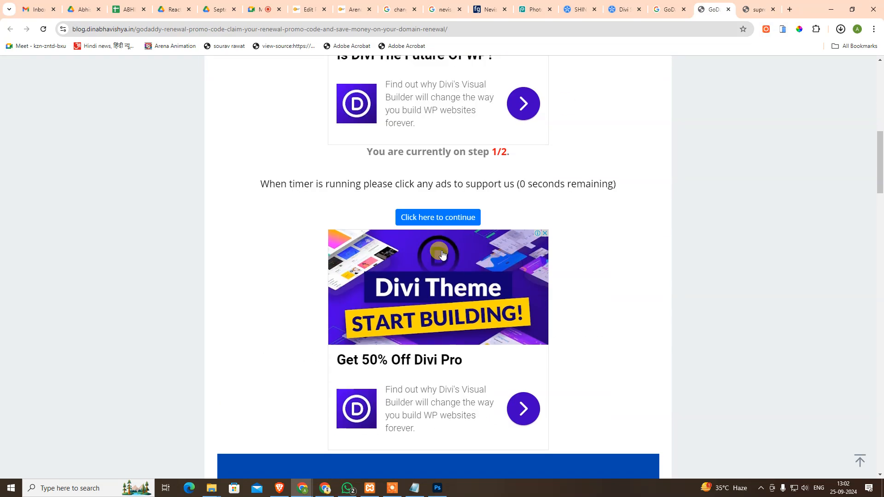
pyautogui.click(440, 216)
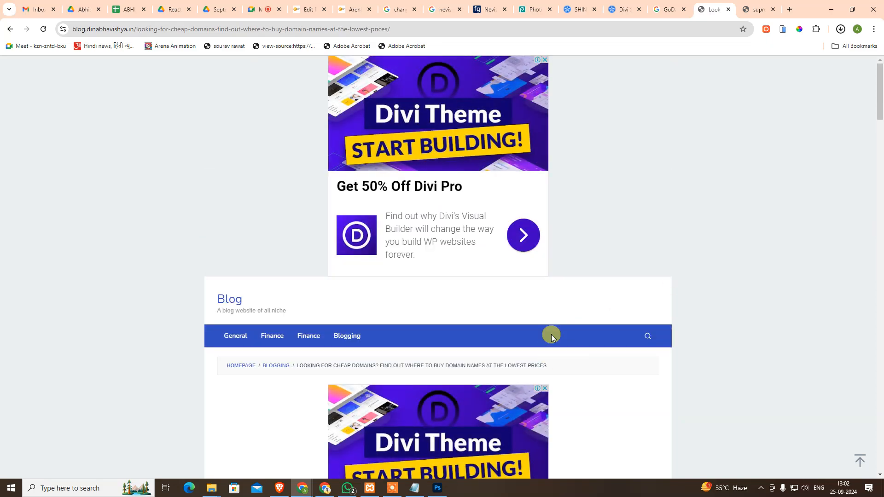
# Close the pop-up ad on the cheap domains blog page, continue to the last step, and get the link to the MediaFire file page
pyautogui.scroll(-15, 579, 358)
pyautogui.scroll(-20, 588, 371)
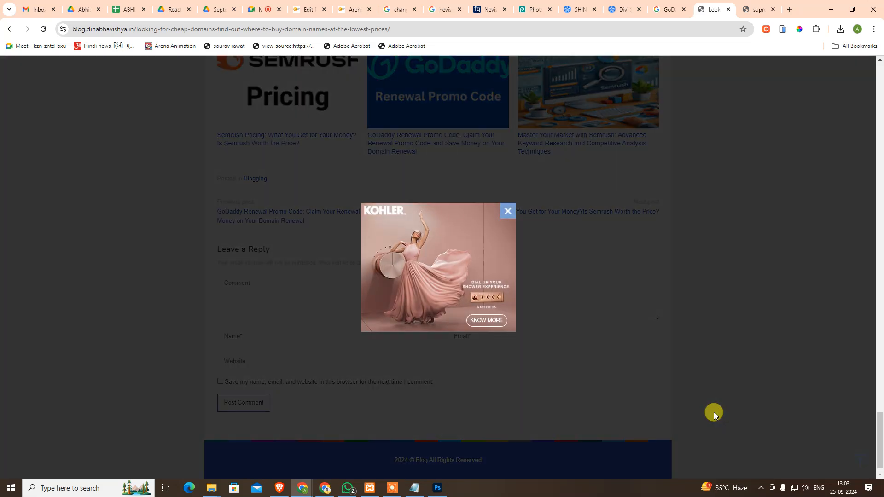
pyautogui.click(508, 211)
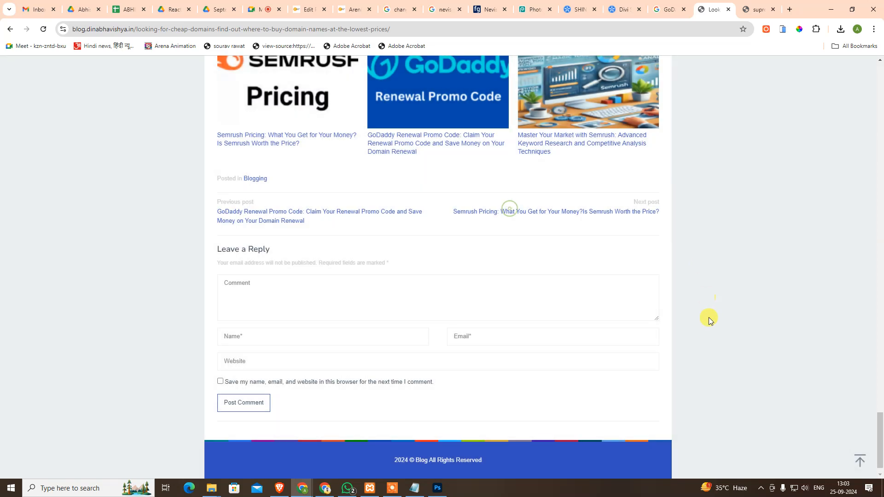
pyautogui.click(465, 470)
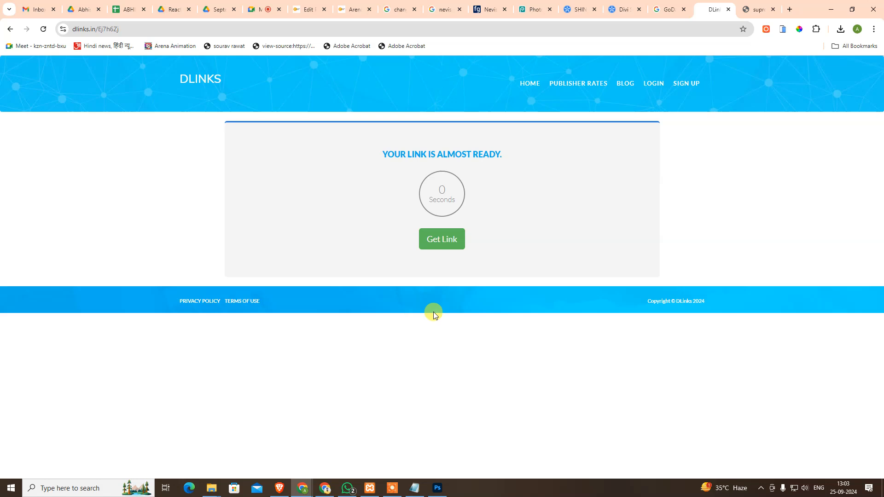
pyautogui.click(452, 232)
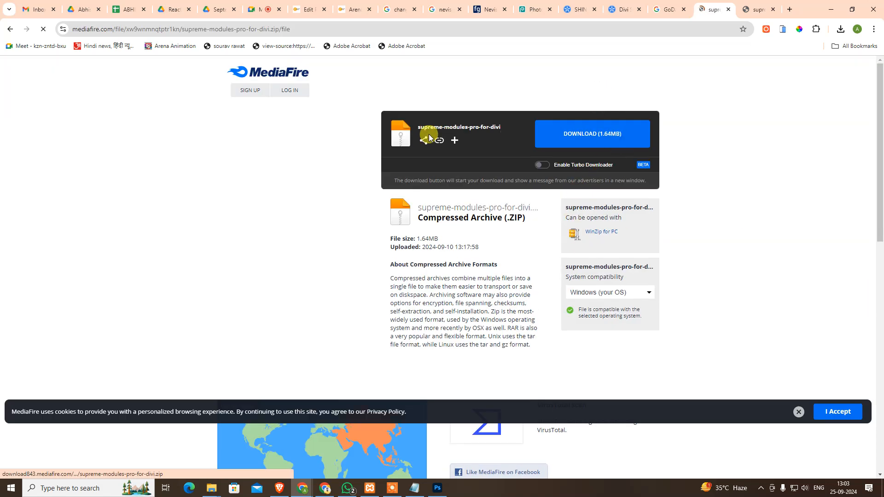
# Compare the two open MediaFire pages and close the duplicate whose download has not been started
pyautogui.click(757, 9)
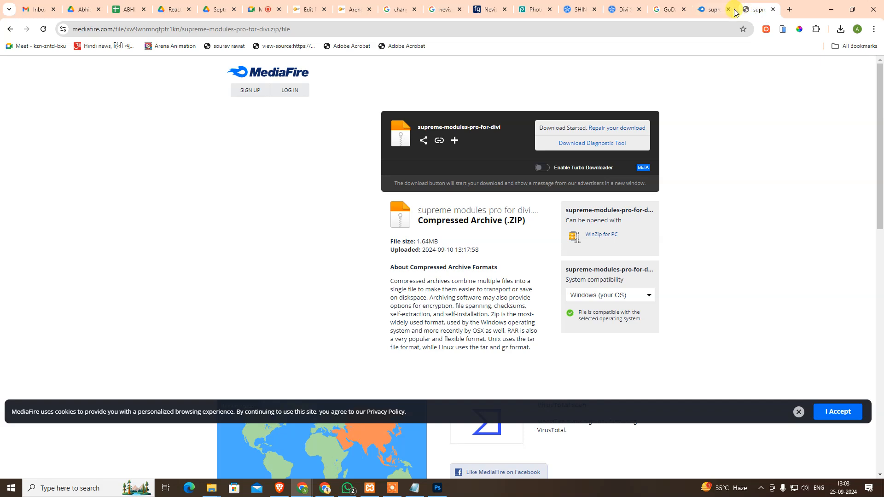
pyautogui.click(720, 14)
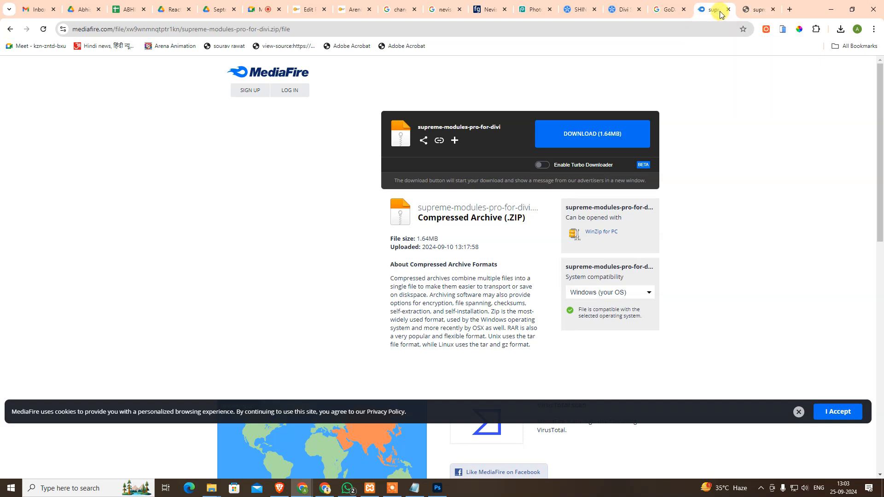
pyautogui.click(728, 9)
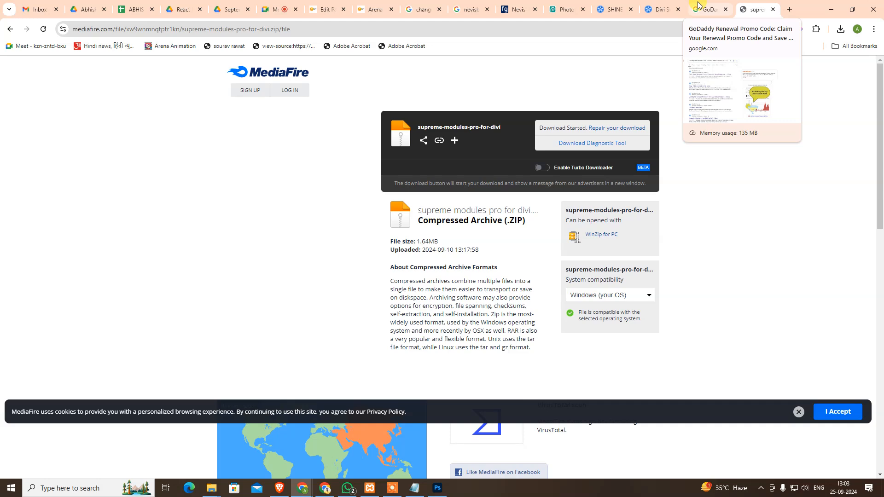
# Close the GoDaddy search tab and open the Mediafire file link again from the Divi Supreme Pro download page
pyautogui.click(660, 9)
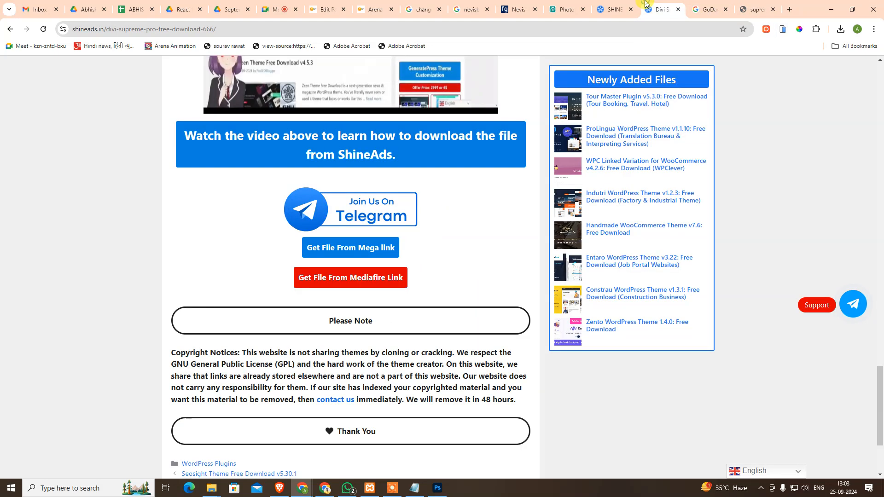
pyautogui.scroll(8, 714, 182)
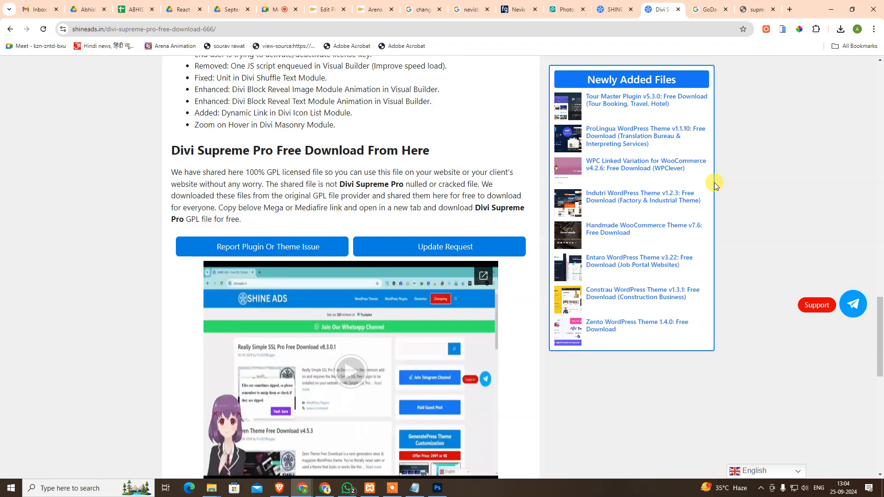
pyautogui.scroll(7, 722, 198)
pyautogui.scroll(7, 722, 209)
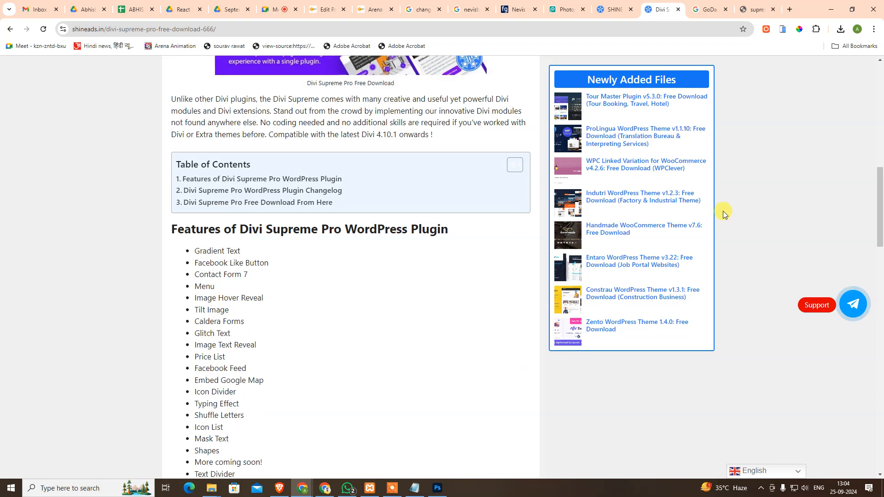
pyautogui.scroll(-15, 685, 355)
pyautogui.scroll(-10, 364, 341)
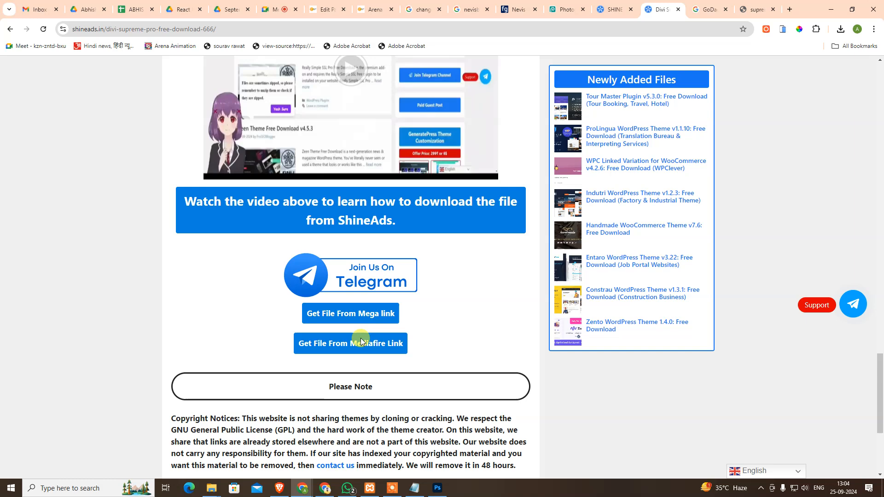
pyautogui.middleClick(703, 3)
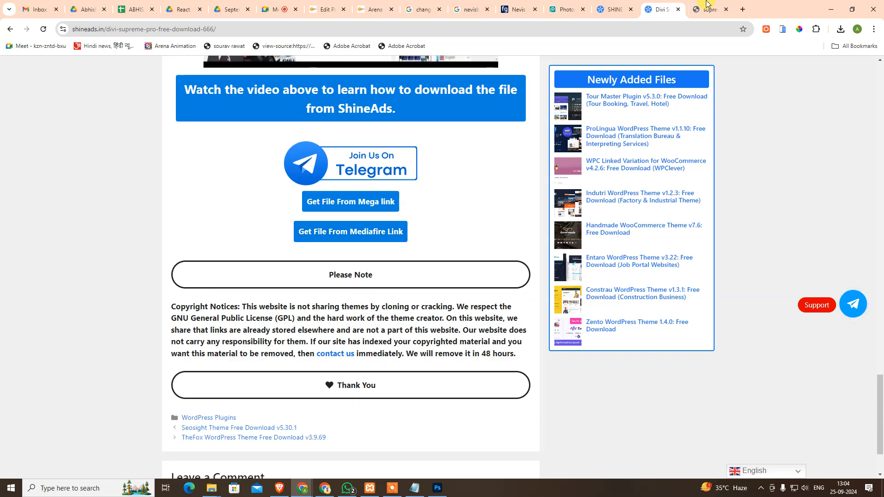
pyautogui.click(376, 231)
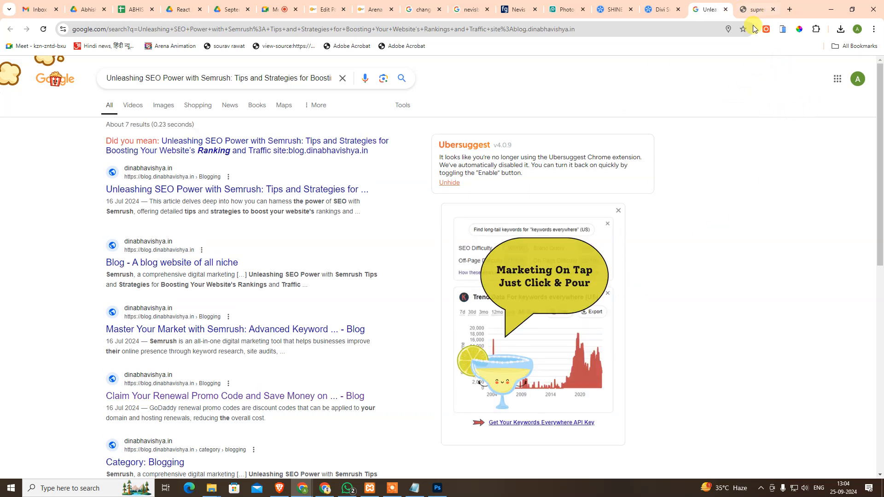
# Close the old MediaFire tab and return to the Google results for the Semrush SEO article
pyautogui.moveTo(749, 9)
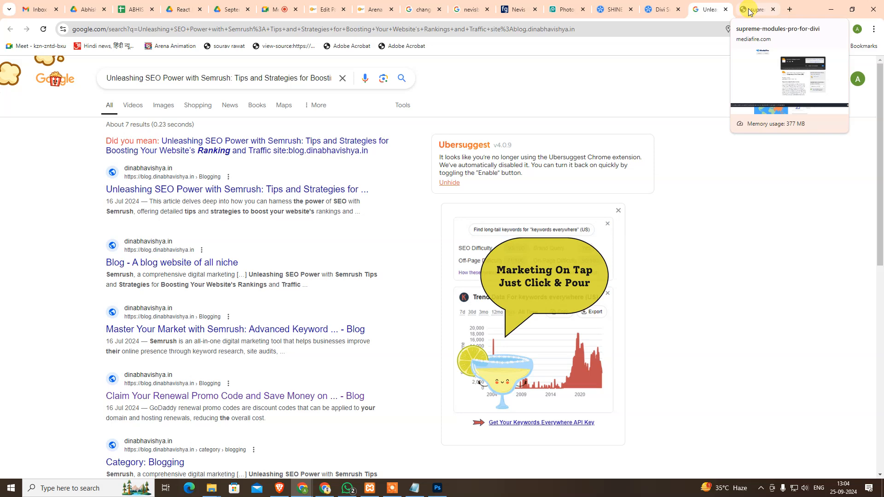
pyautogui.click(749, 10)
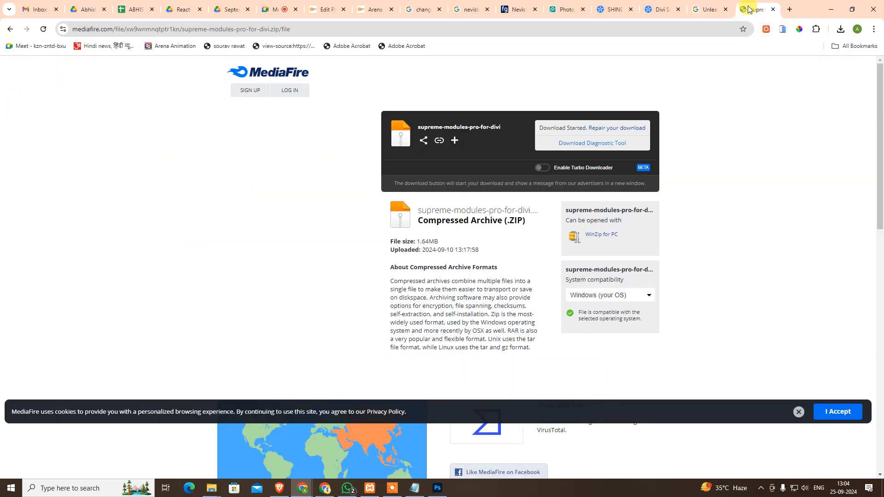
pyautogui.click(773, 9)
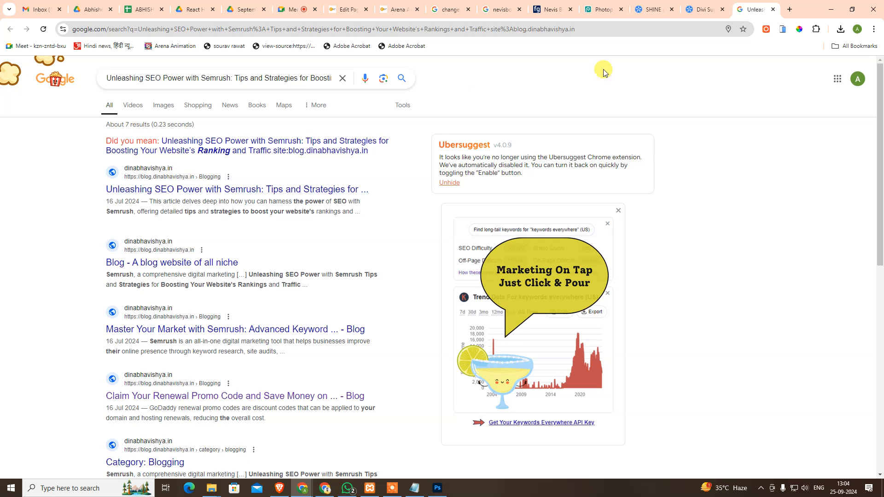
pyautogui.click(706, 9)
pyautogui.click(752, 10)
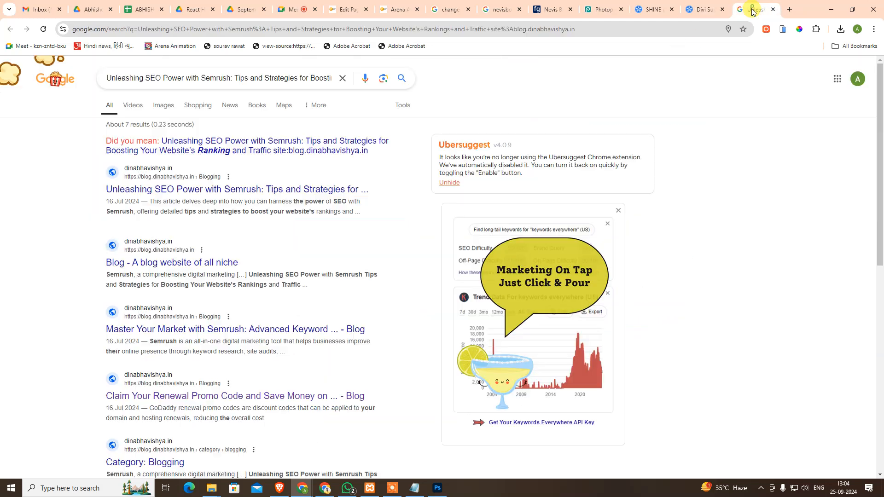
# Open the first Semrush blog result, close its pop-up ad, and wait for the step 1/2 countdown to finish
pyautogui.click(186, 190)
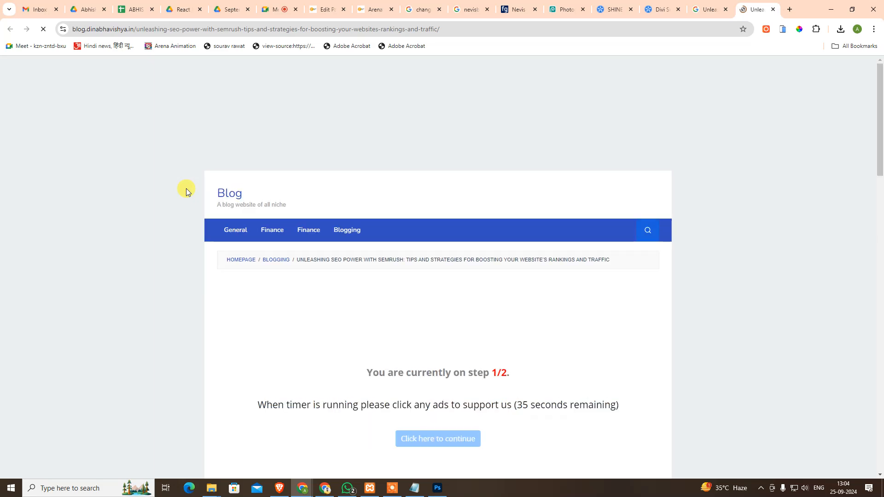
pyautogui.scroll(-6, 744, 274)
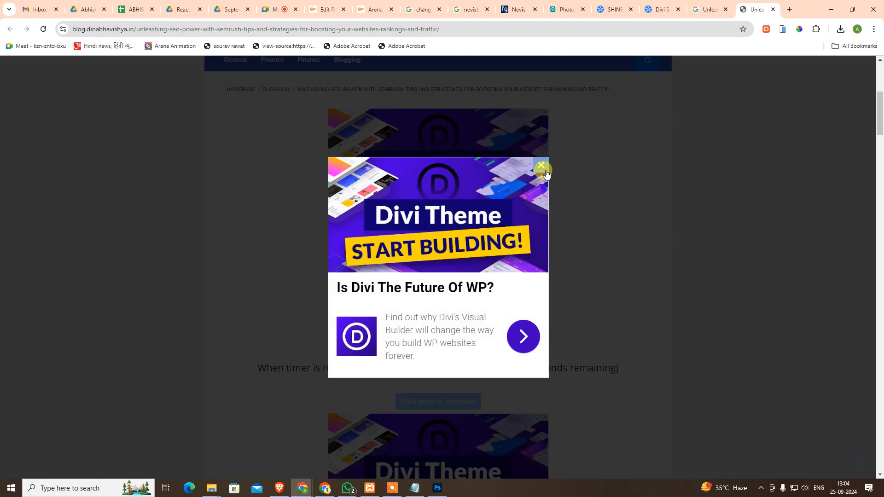
pyautogui.click(545, 170)
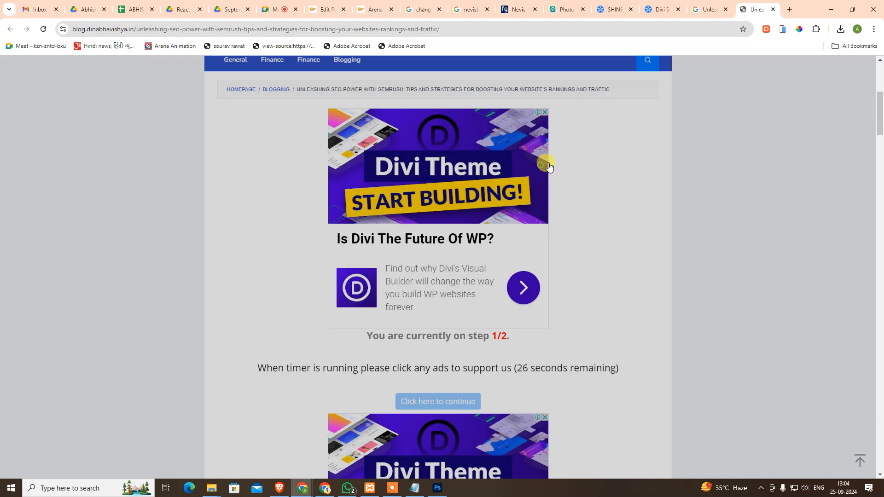
pyautogui.scroll(-3, 675, 277)
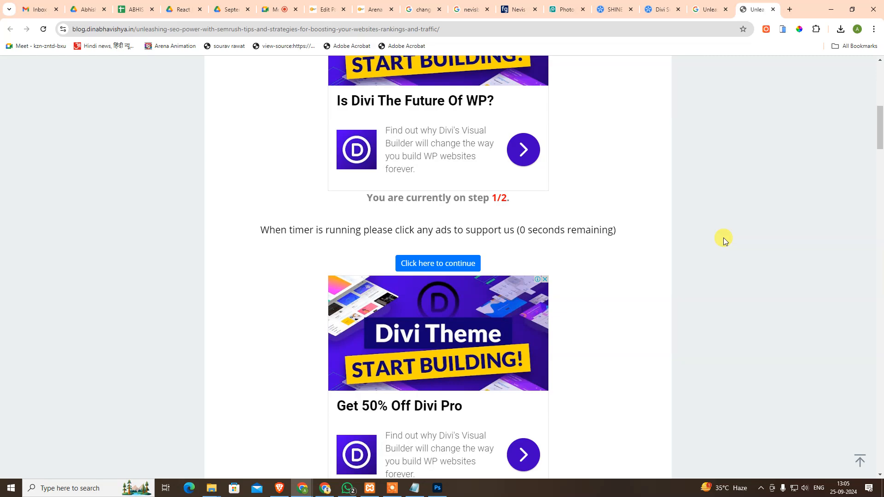
# Continue from step 1/2 to the next blog article and close the pop-up ad there
pyautogui.click(445, 263)
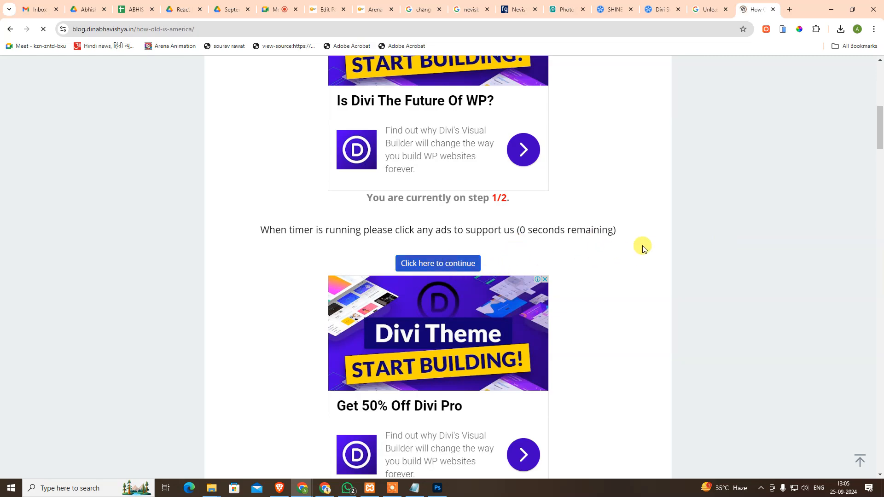
pyautogui.scroll(-13, 641, 248)
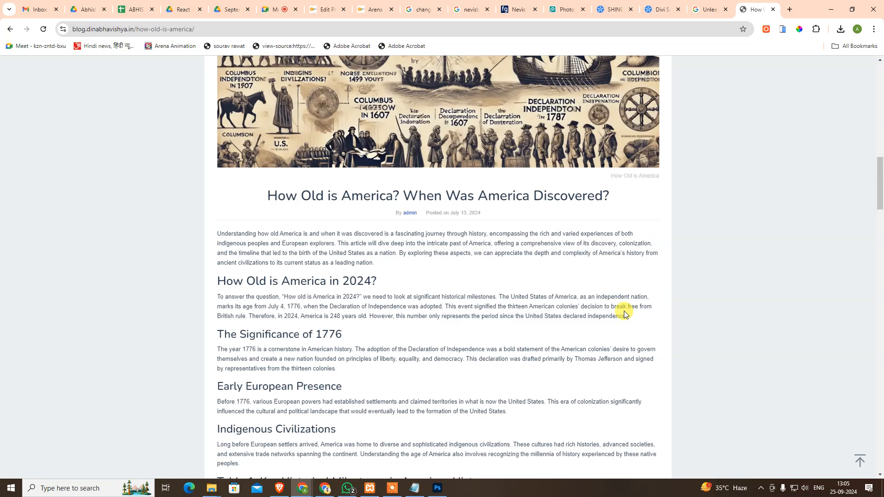
pyautogui.scroll(-14, 625, 314)
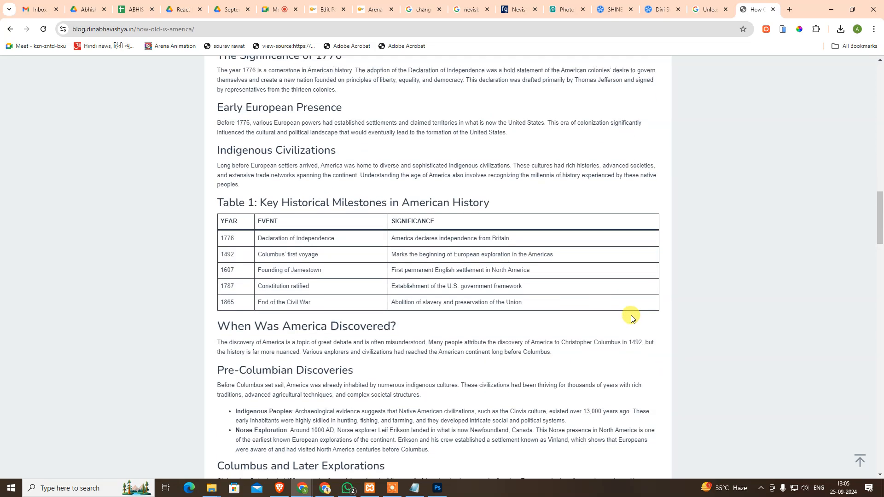
pyautogui.scroll(-14, 636, 317)
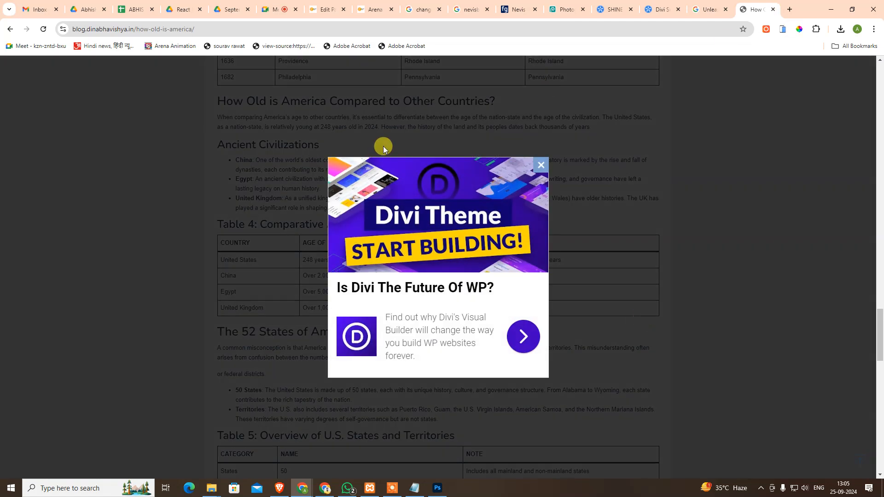
pyautogui.click(542, 165)
# Continue to the last step from the end of the How Old is America article and get the MediaFire link
pyautogui.scroll(-20, 553, 294)
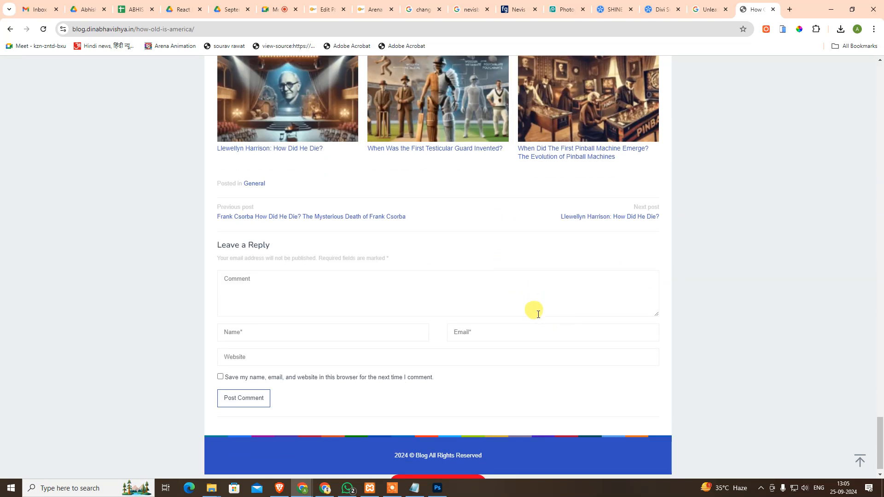
pyautogui.scroll(-1, 529, 322)
pyautogui.click(436, 469)
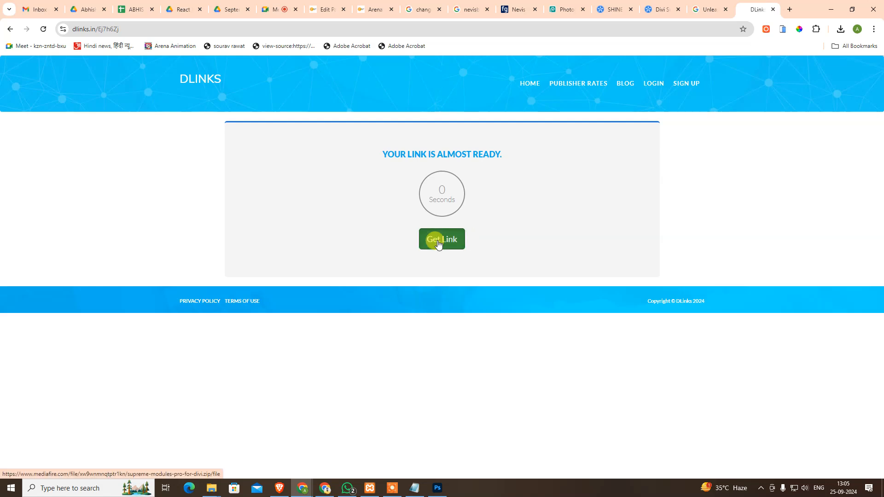
pyautogui.click(437, 240)
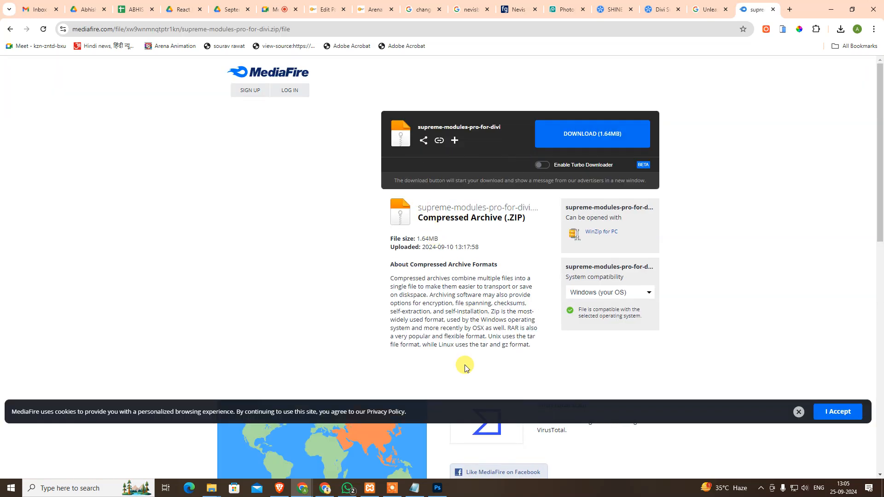
# Check the recent download history for the supreme-modules-pro-for-divi ZIP file and close the Divi Supreme Pro page
pyautogui.click(841, 29)
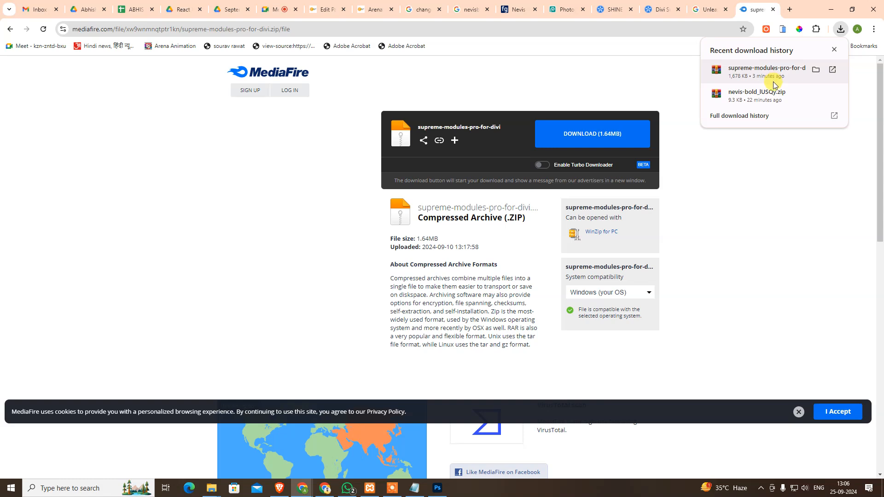
pyautogui.click(737, 279)
pyautogui.middleClick(651, 10)
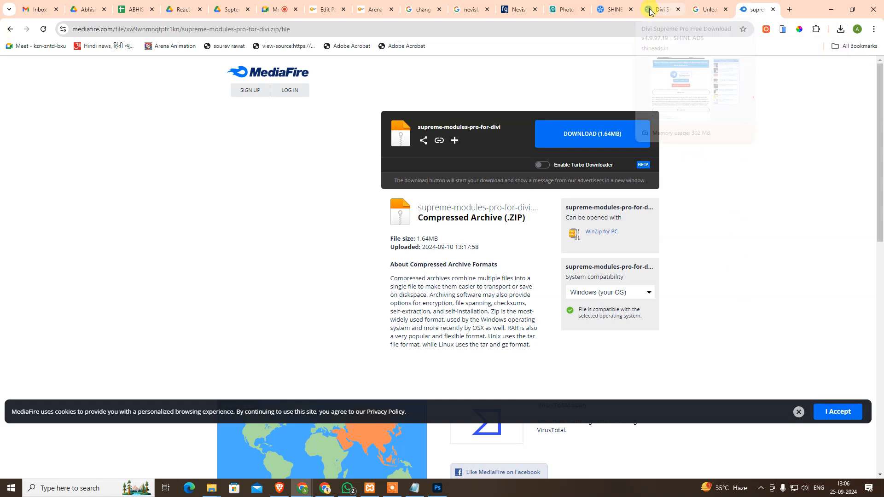
# Return to the Shine Ads home page and search the site for "Divi Modules"
pyautogui.click(613, 10)
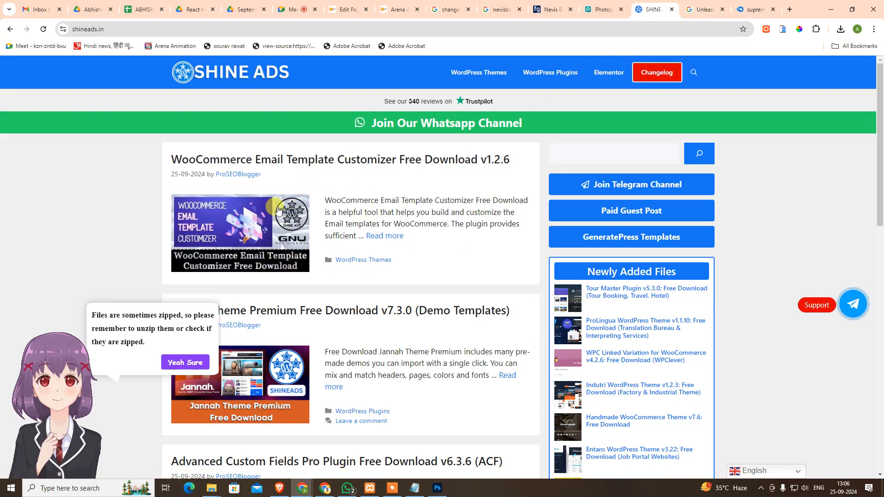
pyautogui.click(612, 155)
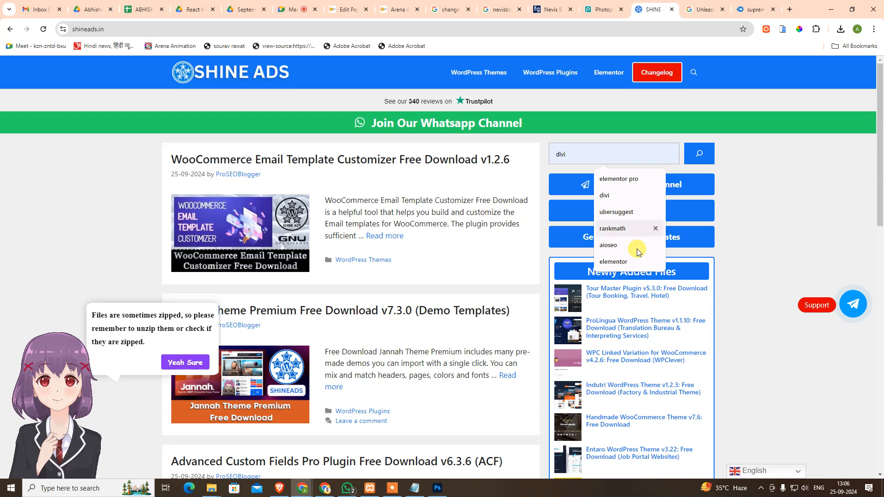
pyautogui.click(621, 197)
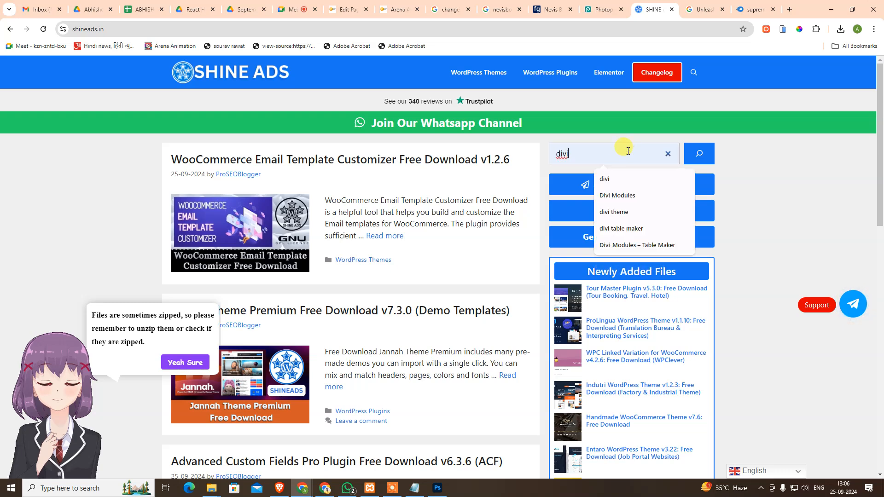
pyautogui.click(648, 194)
pyautogui.click(703, 152)
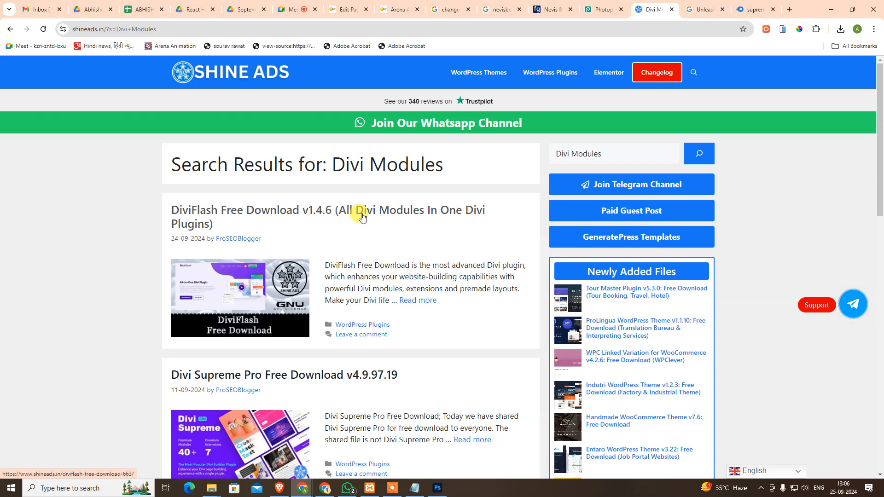
pyautogui.scroll(-1, 356, 303)
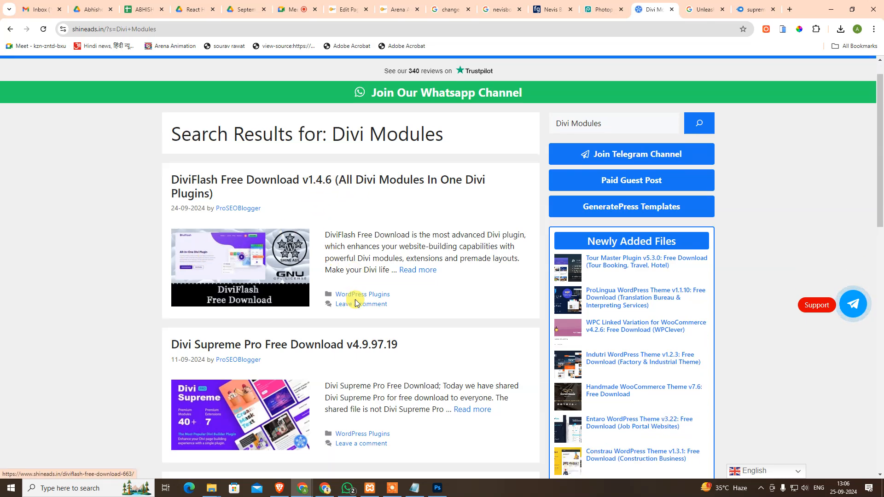
# Look through the "Divi Modules" search results on Shine Ads for the available Divi plugins
pyautogui.scroll(-2, 356, 303)
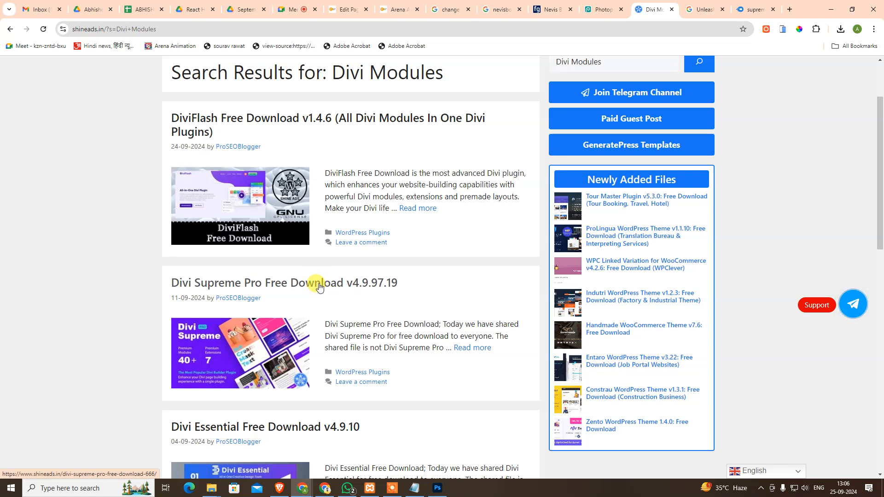
pyautogui.scroll(-7, 320, 286)
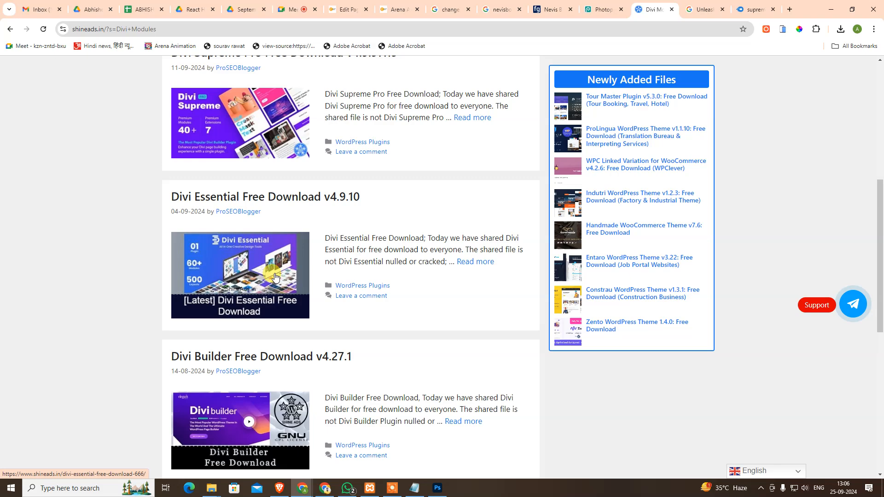
pyautogui.scroll(-3, 351, 276)
pyautogui.scroll(-6, 355, 279)
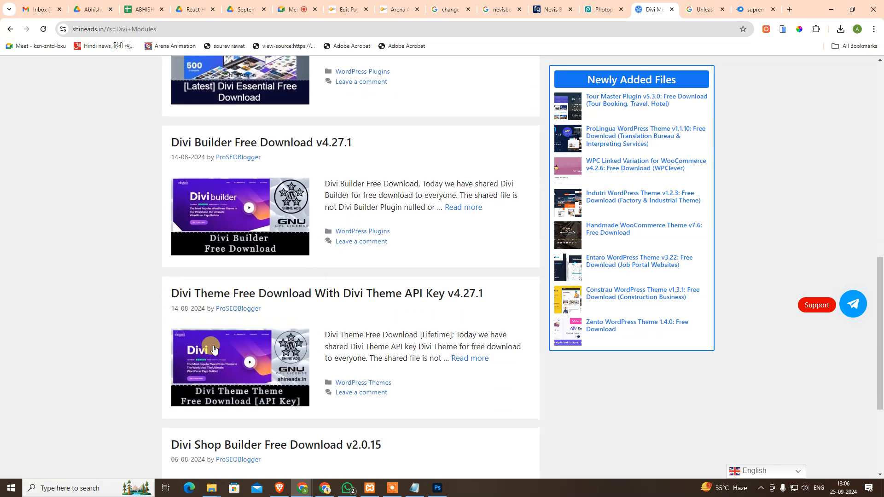
pyautogui.scroll(12, 182, 276)
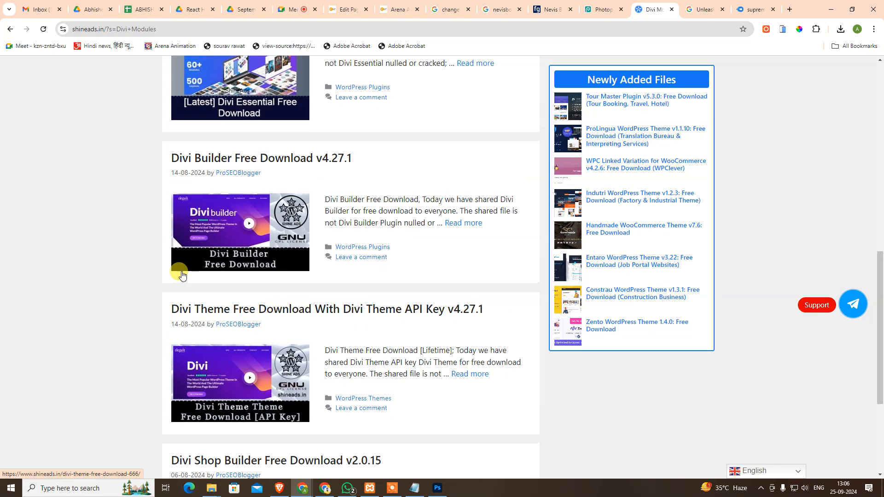
pyautogui.scroll(2, 181, 269)
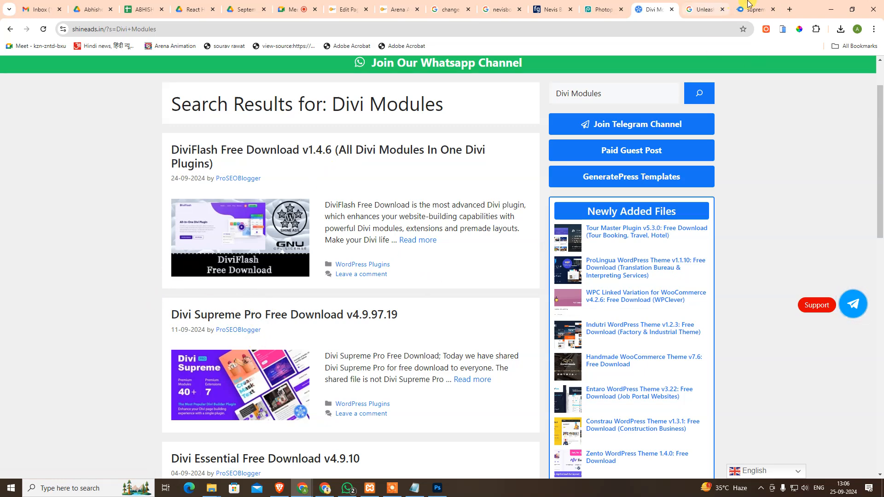
# Download the supreme-modules-pro-for-divi ZIP from its MediaFire page and check it in the recent download history
pyautogui.click(751, 9)
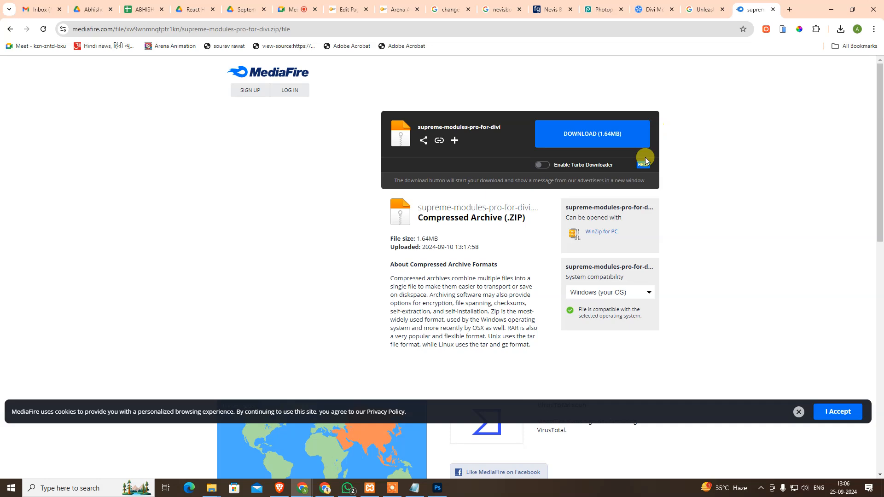
pyautogui.click(594, 134)
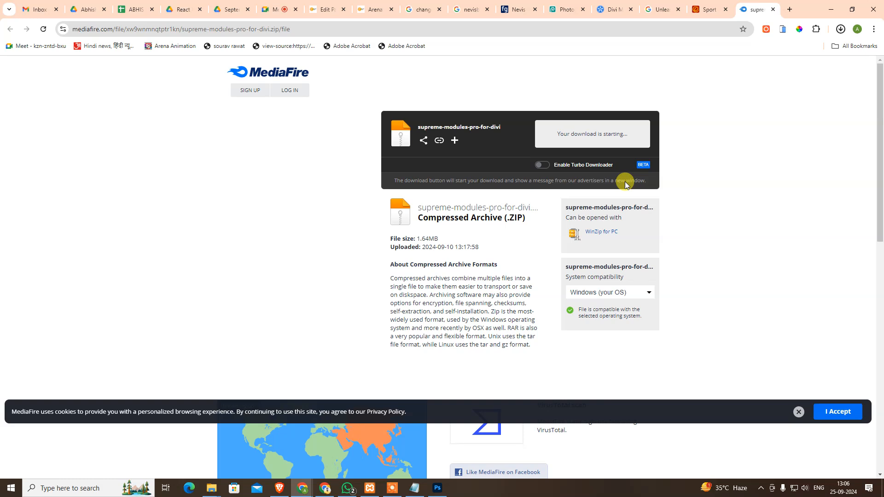
pyautogui.click(841, 29)
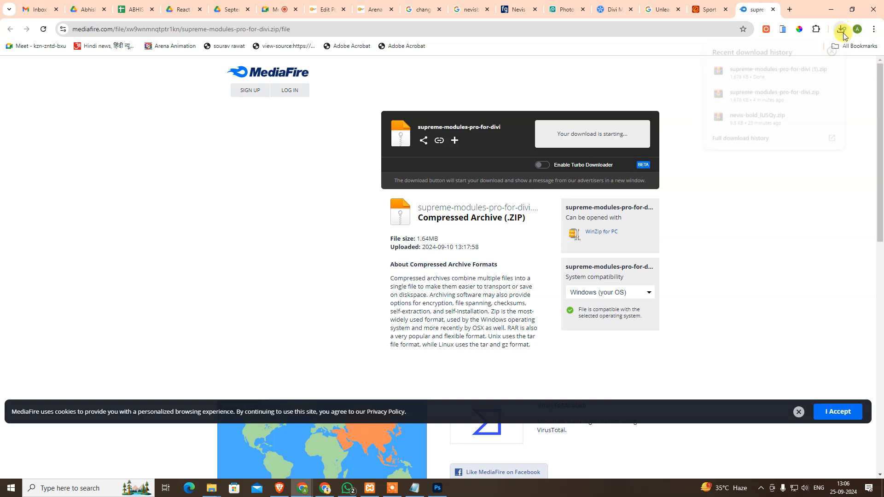
pyautogui.click(815, 94)
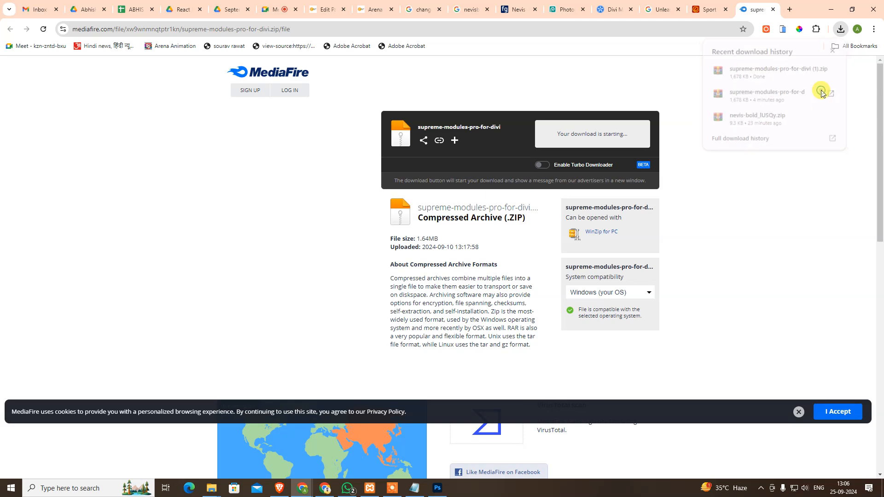
# Return to the Home page editor, close the Fullwidth Menu settings and exit to the WordPress dashboard, discarding unsaved changes
pyautogui.click(334, 6)
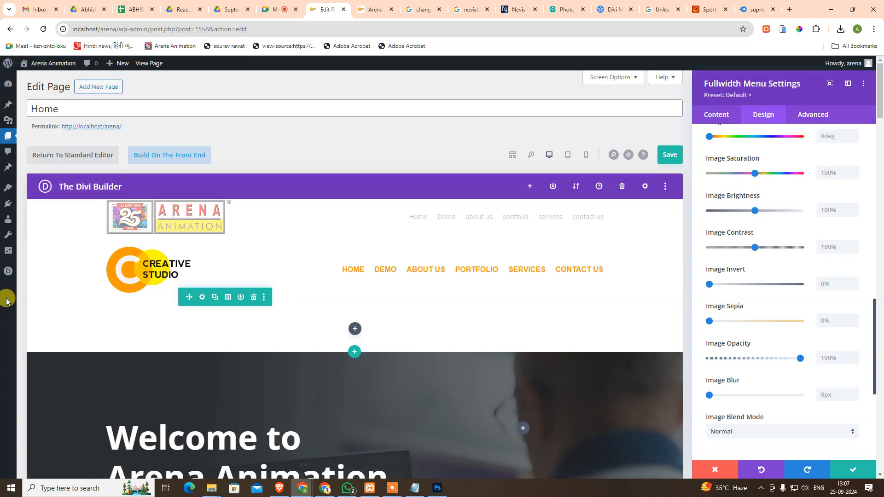
pyautogui.moveTo(7, 275)
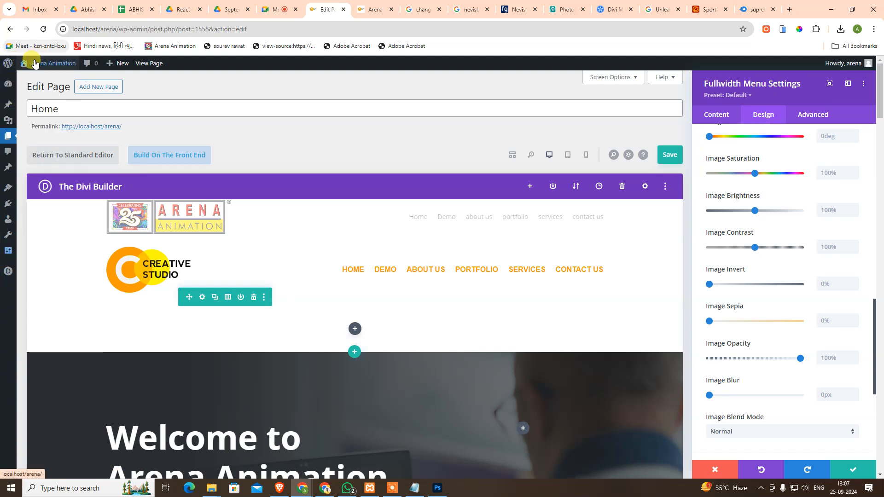
pyautogui.click(862, 84)
pyautogui.click(714, 469)
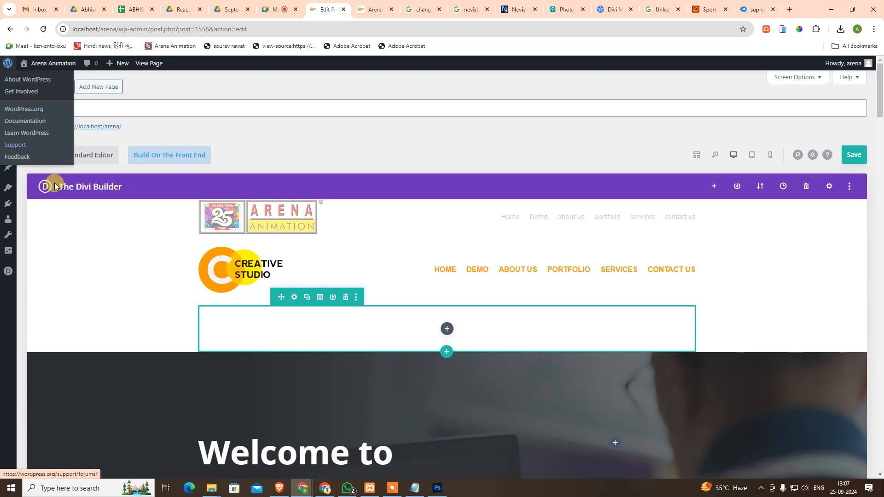
pyautogui.click(8, 83)
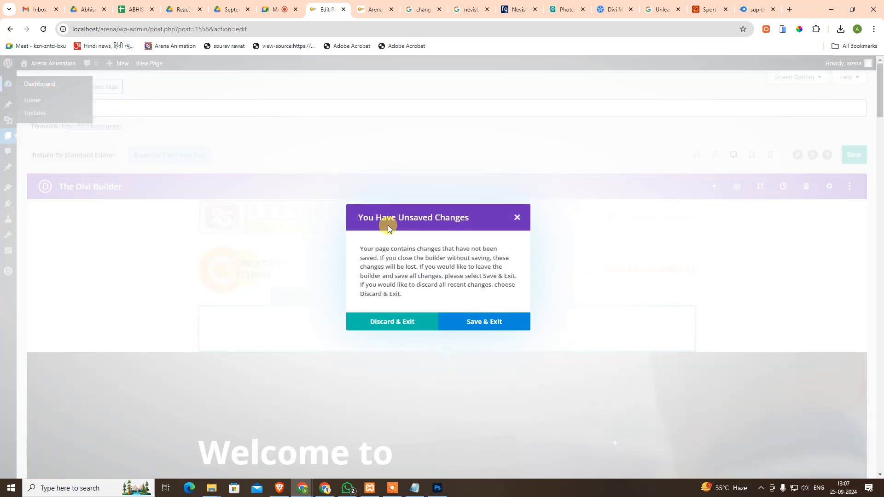
pyautogui.click(407, 322)
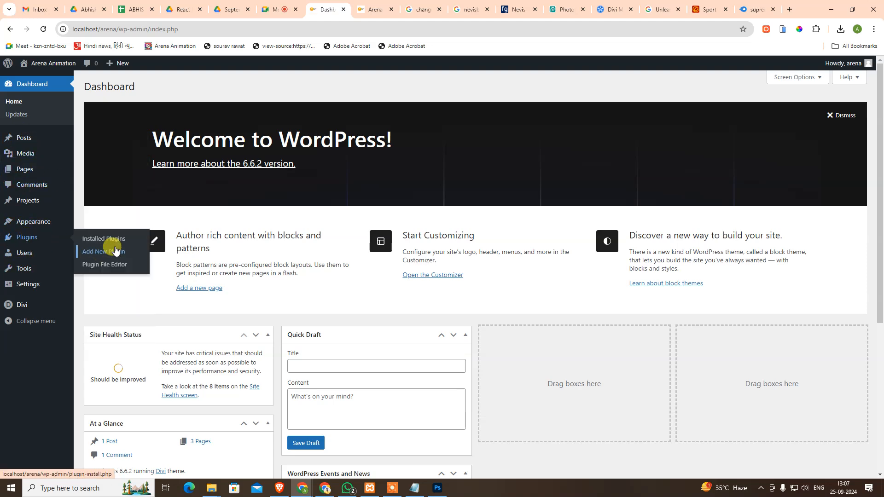
# Open the plugin upload form by way of the installed plugins list
pyautogui.click(114, 239)
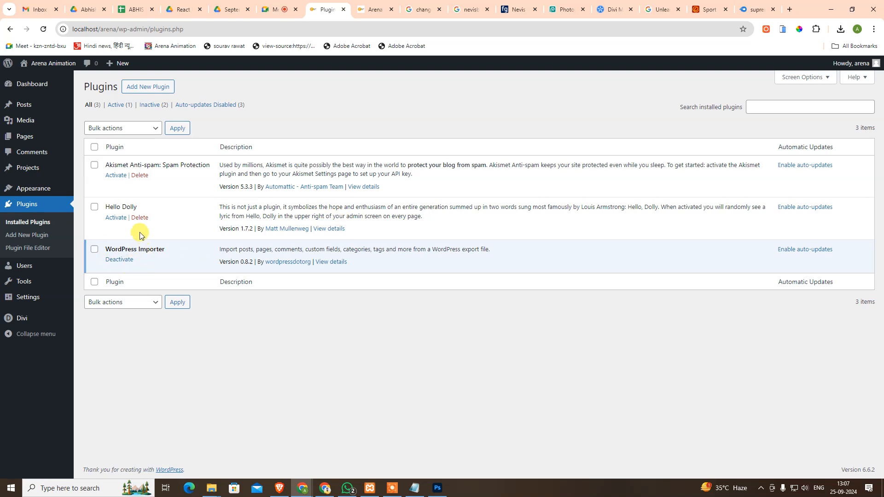
pyautogui.click(149, 88)
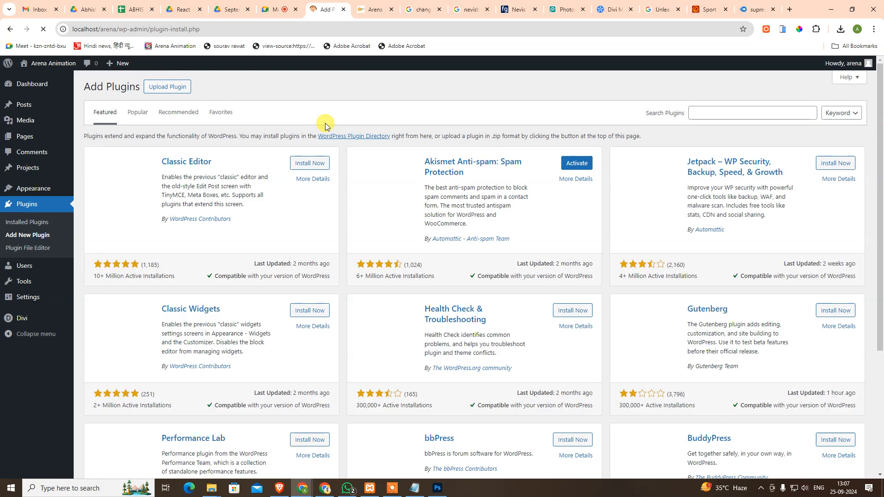
pyautogui.click(180, 88)
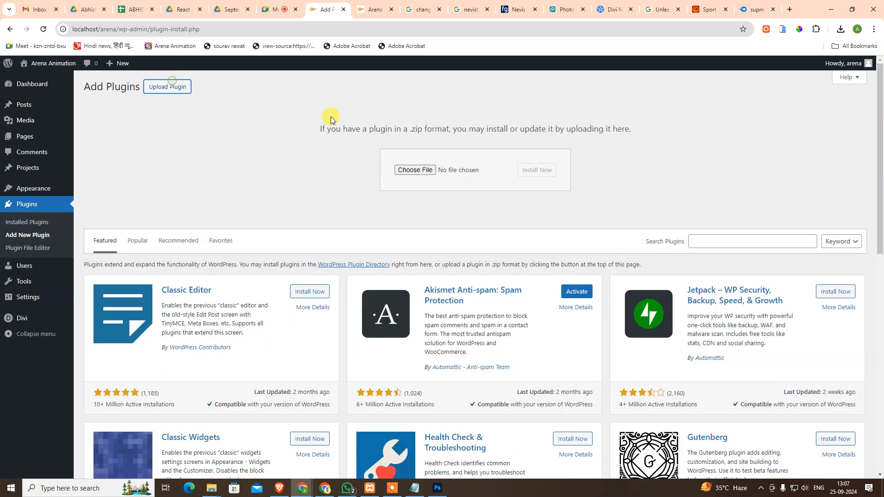
# Choose the supreme-modules-pro-for-divi ZIP from the Downloads folder as the plugin file to upload
pyautogui.click(421, 169)
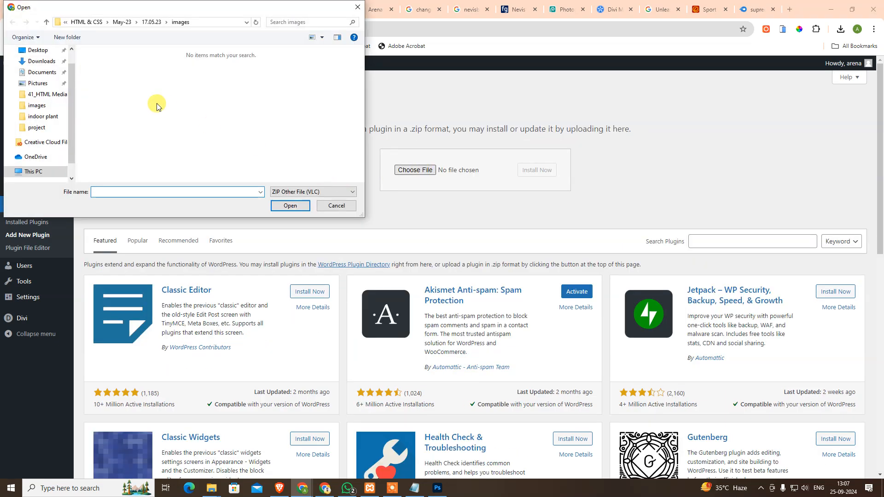
pyautogui.scroll(1, 35, 99)
pyautogui.click(38, 68)
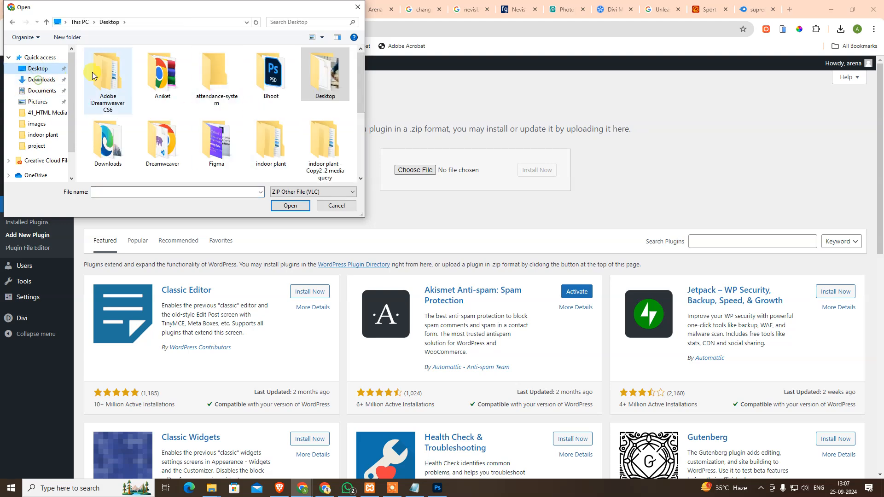
pyautogui.click(41, 79)
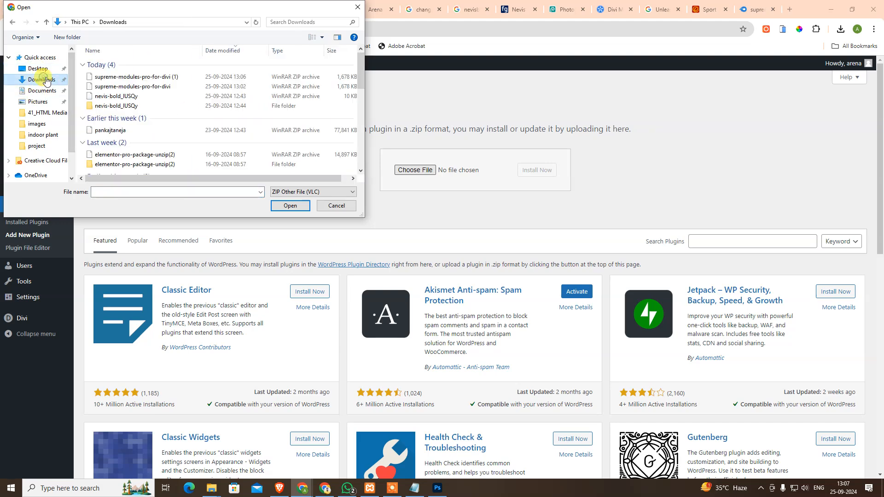
pyautogui.click(156, 87)
pyautogui.click(297, 206)
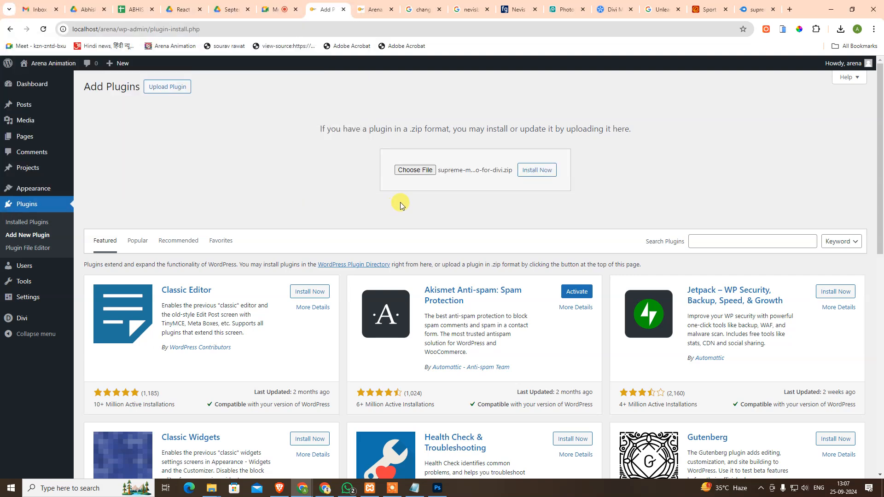
# Install and activate the uploaded Divi Supreme Pro plugin and open the list of all pages
pyautogui.click(545, 174)
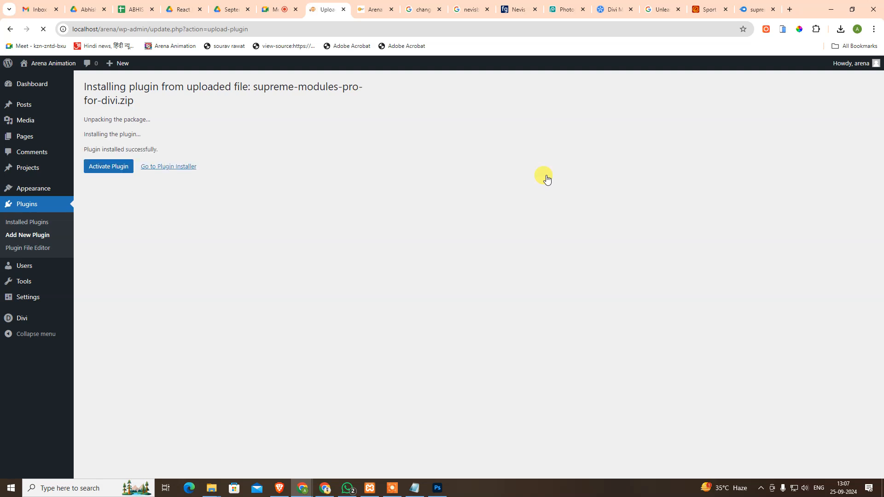
pyautogui.click(99, 171)
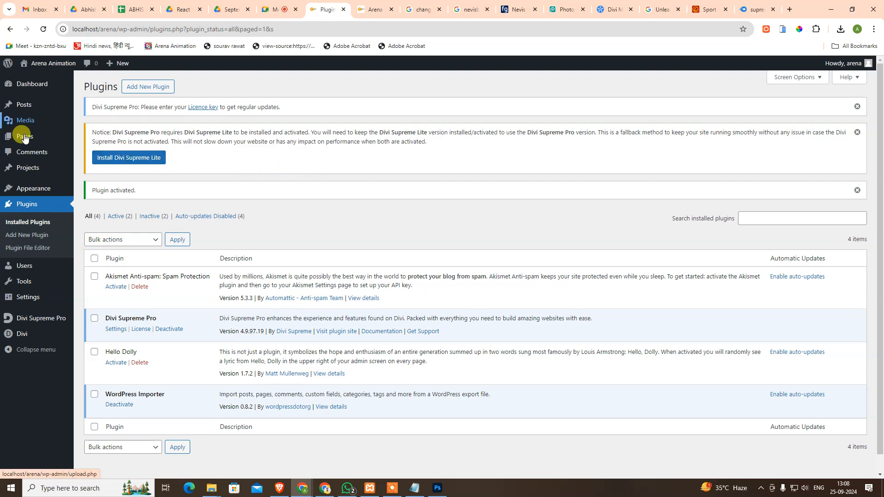
pyautogui.moveTo(24, 136)
pyautogui.click(94, 139)
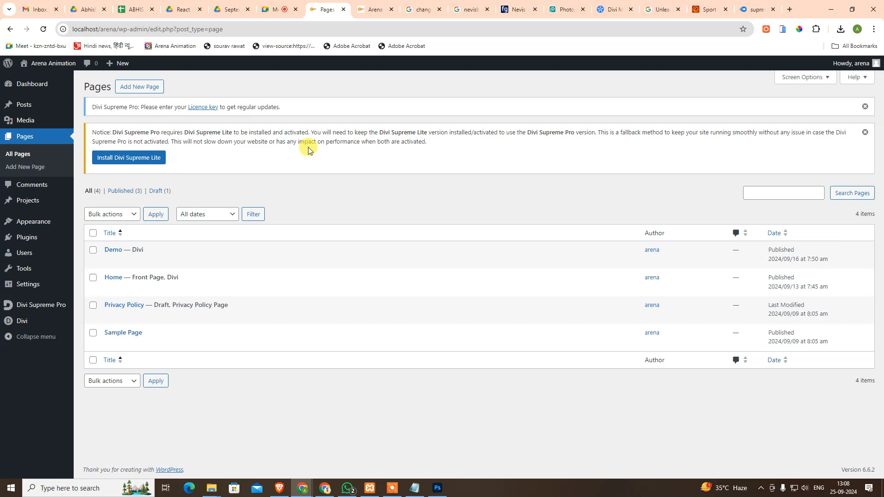
# Search Google for "divi" in a new browser tab and open the Elegant Themes Divi page
pyautogui.click(792, 9)
pyautogui.write('d')
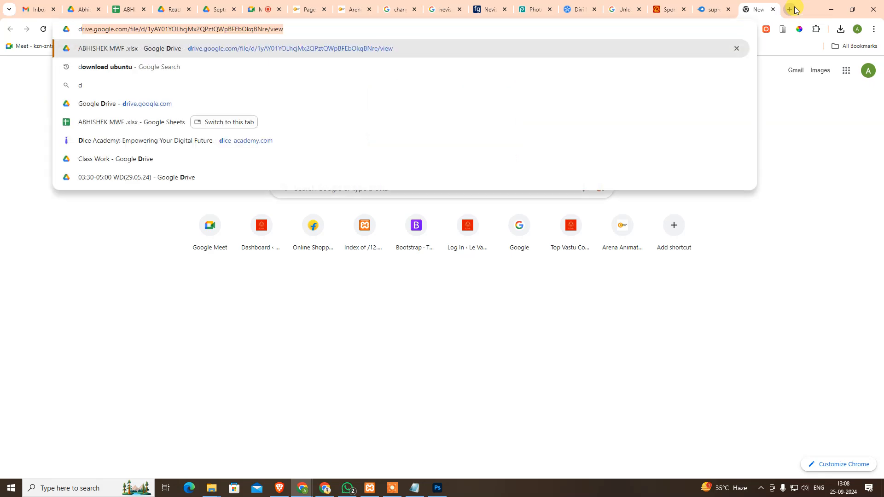
pyautogui.write('ivi')
pyautogui.press('Return')
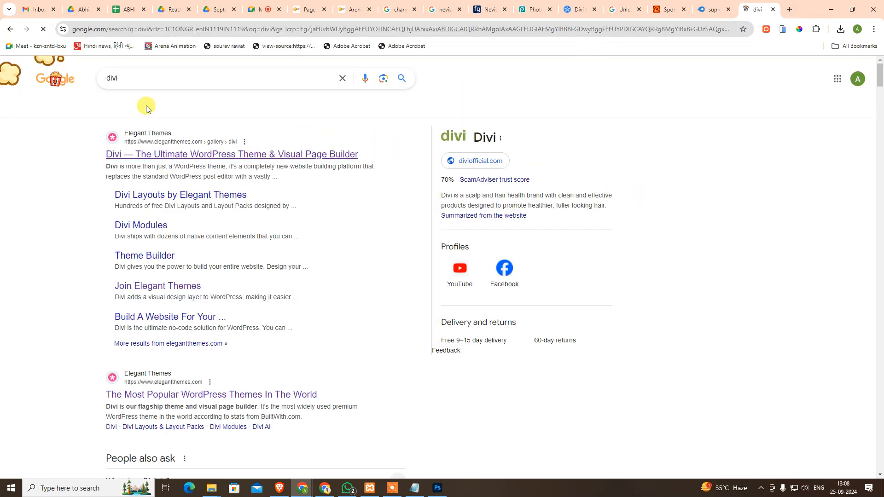
pyautogui.click(156, 155)
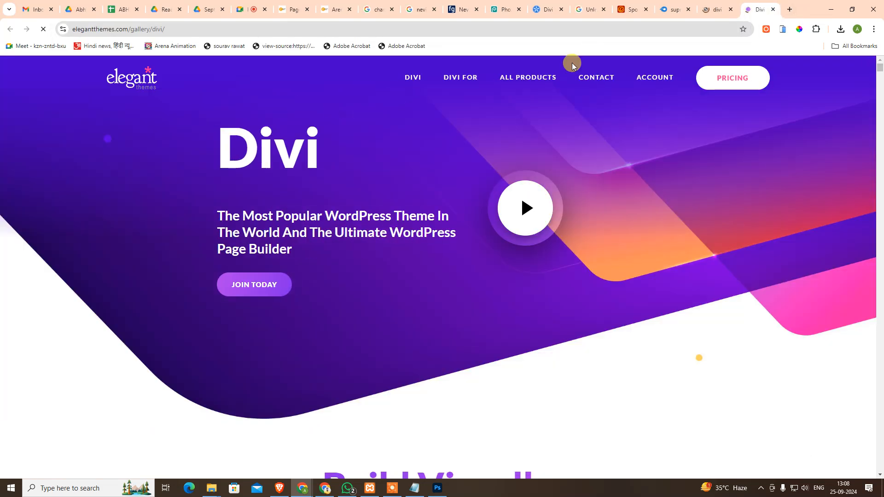
# Look through the Elegant Themes site's Divi menus and view the Divi Lifetime pricing plans
pyautogui.moveTo(462, 95)
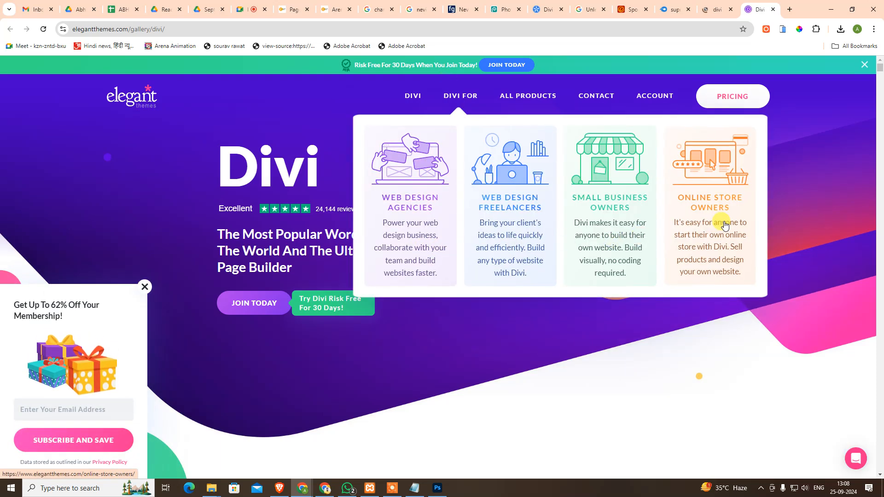
pyautogui.moveTo(410, 95)
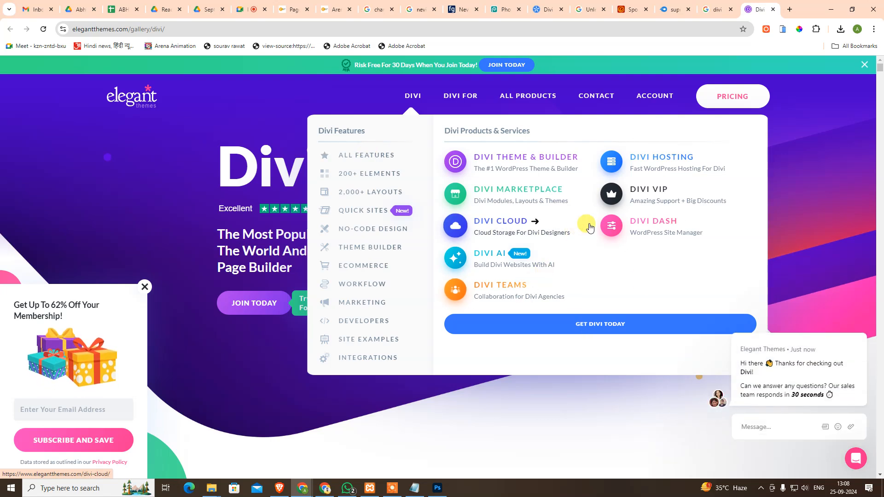
pyautogui.moveTo(553, 99)
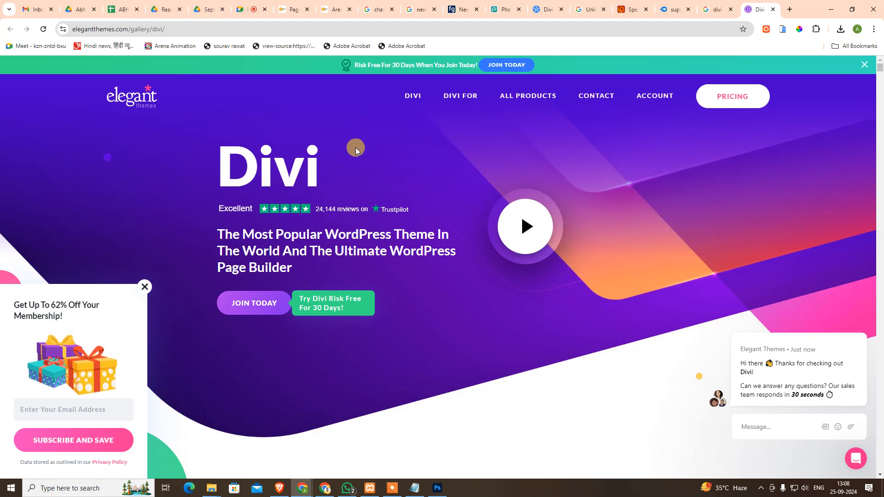
pyautogui.click(737, 96)
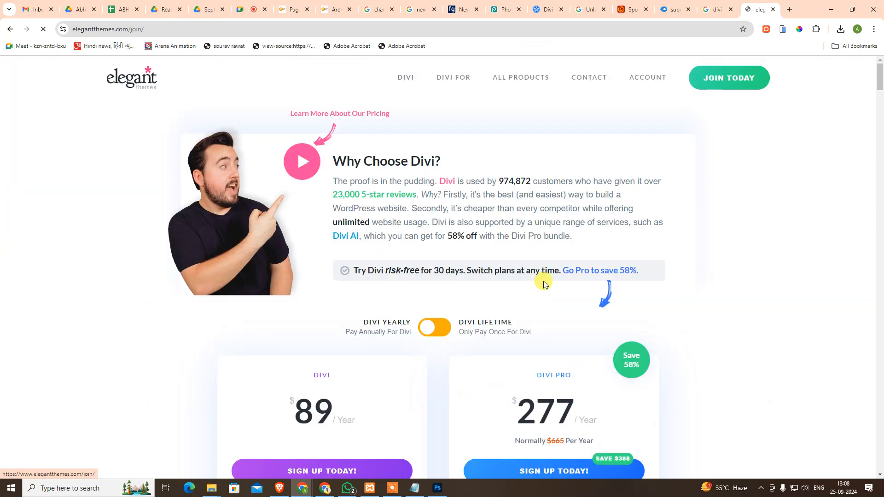
pyautogui.scroll(-5, 607, 292)
pyautogui.scroll(2, 488, 162)
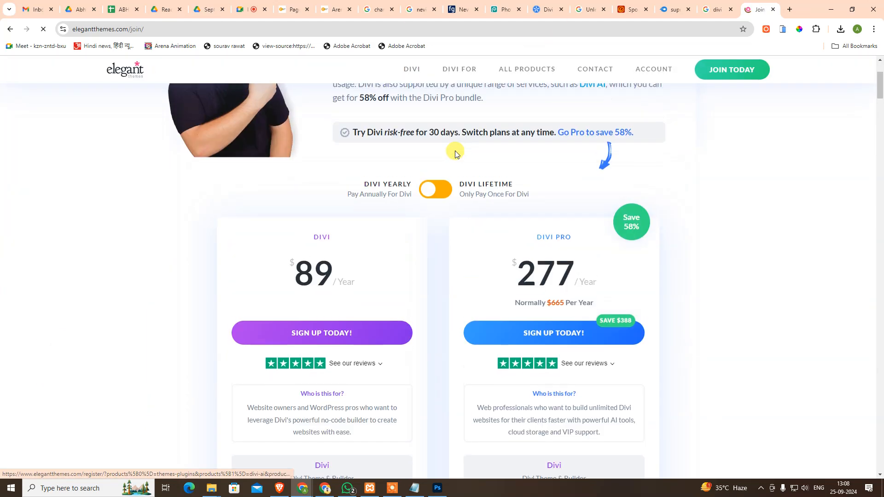
pyautogui.click(435, 189)
# Copy the 297 price of the Divi Lifetime + Pro Services plan and search Google for "297 dollars in rupees" in a new tab
pyautogui.moveTo(527, 279); pyautogui.dragTo(564, 278)
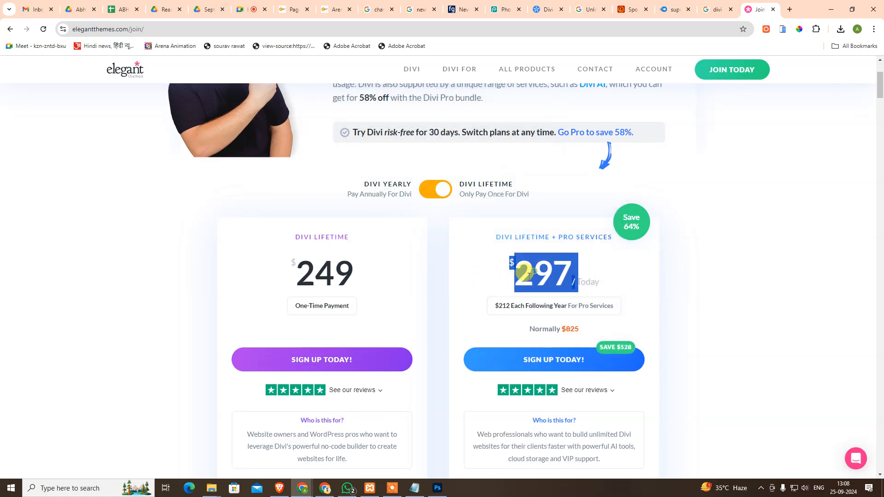
pyautogui.click(519, 256)
pyautogui.moveTo(515, 262); pyautogui.dragTo(572, 270)
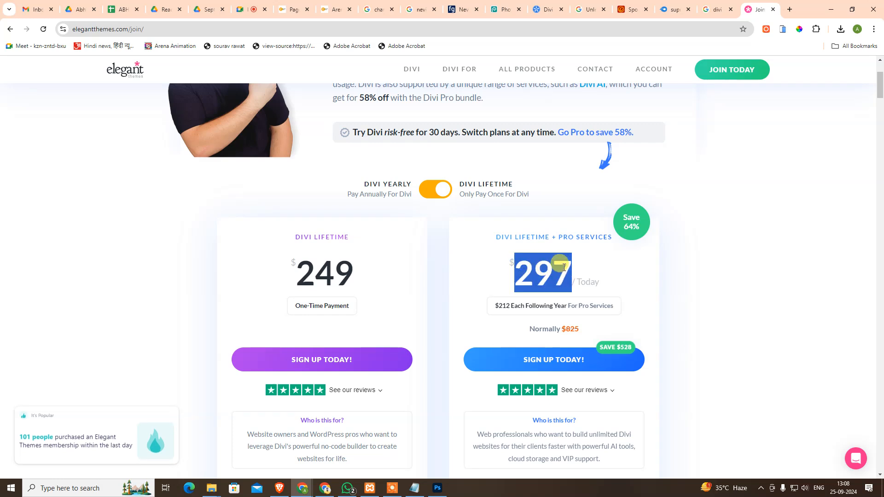
pyautogui.hotkey('ctrl', 'c')
pyautogui.click(790, 10)
pyautogui.hotkey('ctrl', 'v')
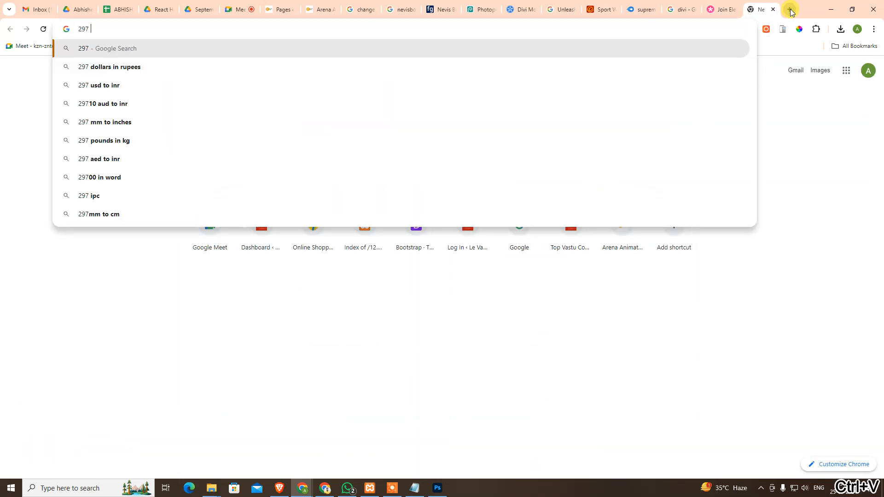
pyautogui.press('Down')
pyautogui.press('Return')
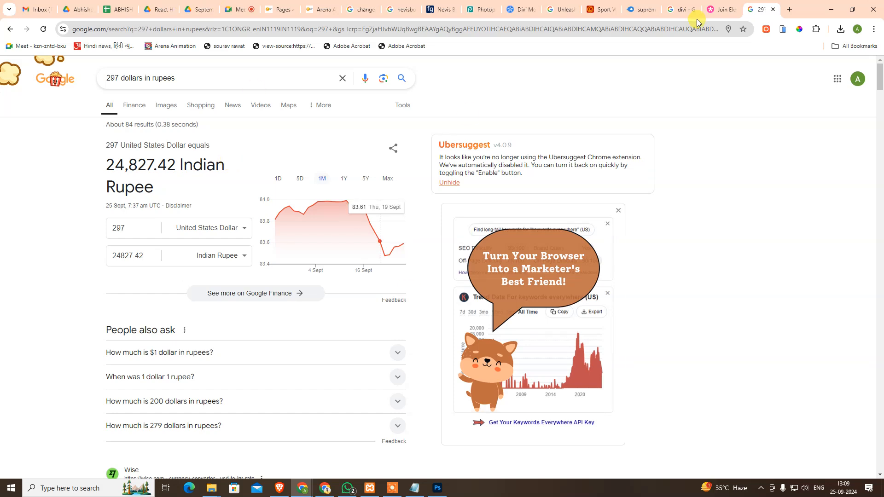
# Open the Home page for editing from the WordPress pages list, and open the Divi Supreme Pro license page
pyautogui.click(321, 6)
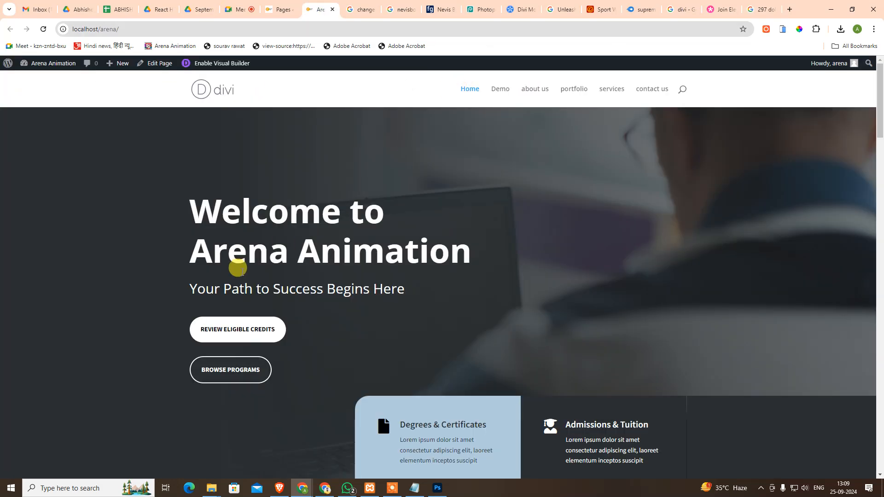
pyautogui.click(283, 5)
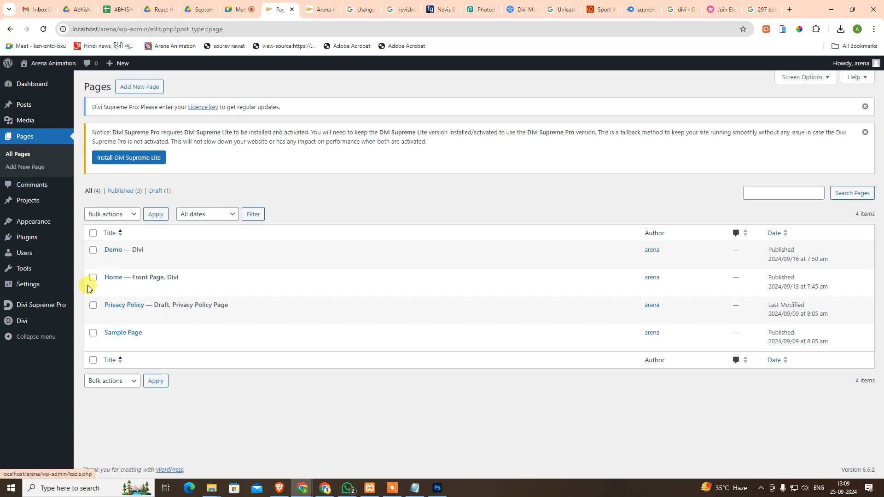
pyautogui.click(321, 7)
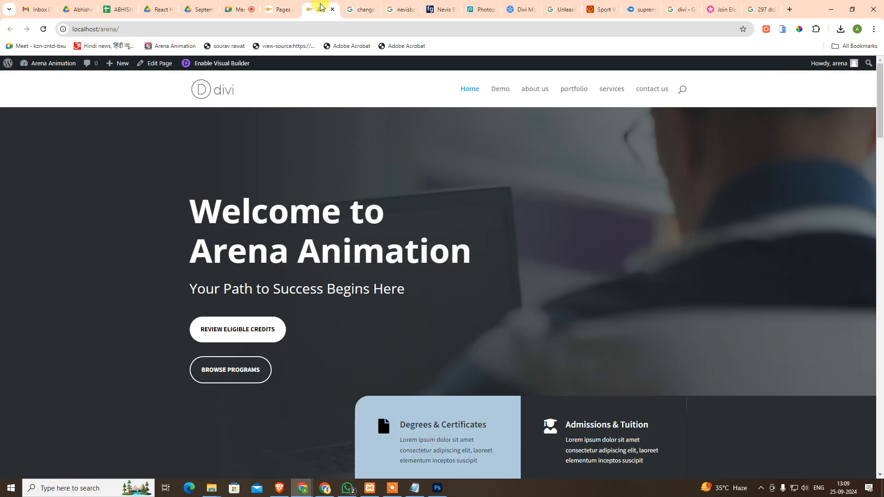
pyautogui.click(283, 10)
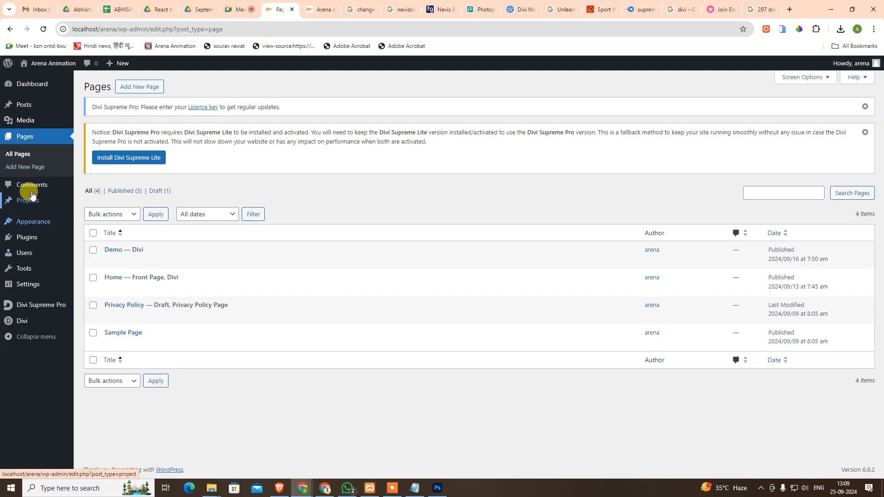
pyautogui.click(110, 292)
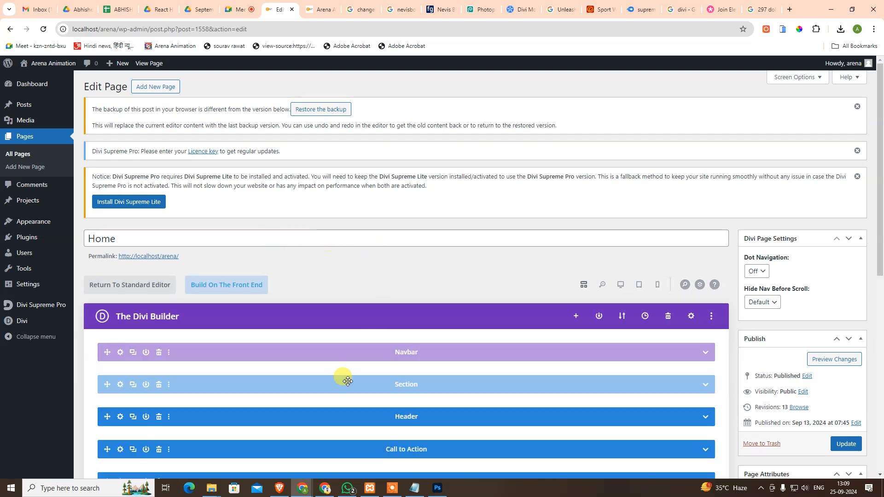
pyautogui.moveTo(16, 305)
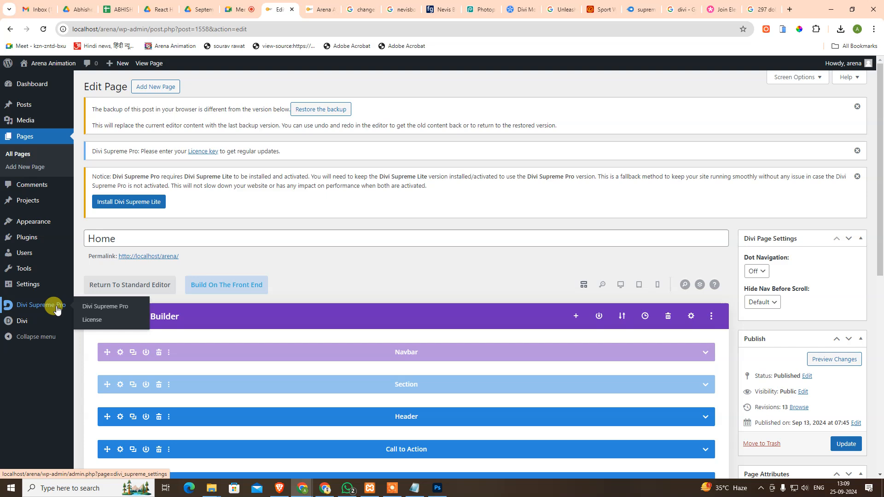
pyautogui.click(96, 318)
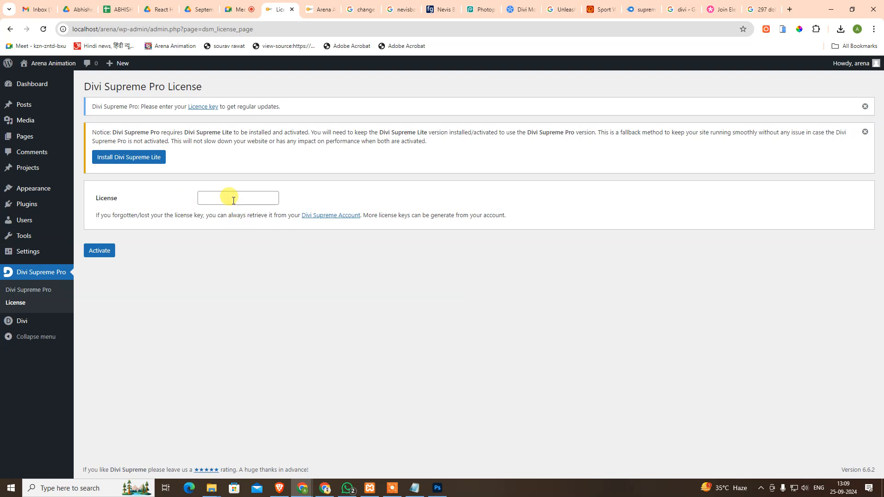
# Close the unneeded browser tabs between the local site, Divi Modules and MediaFire tabs, plus the Elegant Themes pricing and currency search tabs
pyautogui.click(721, 10)
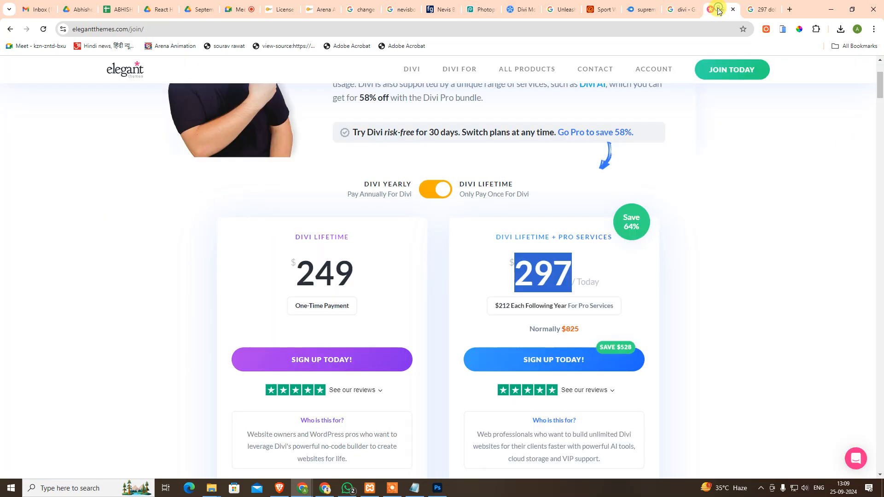
pyautogui.click(635, 10)
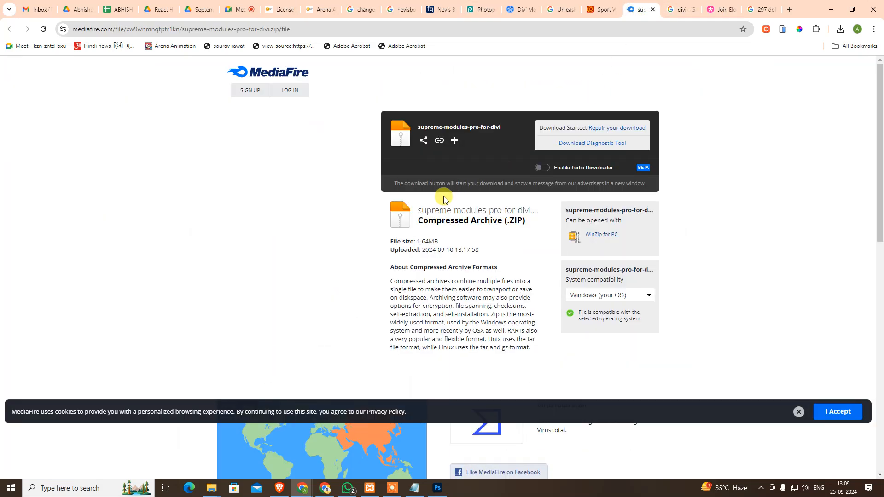
pyautogui.click(607, 6)
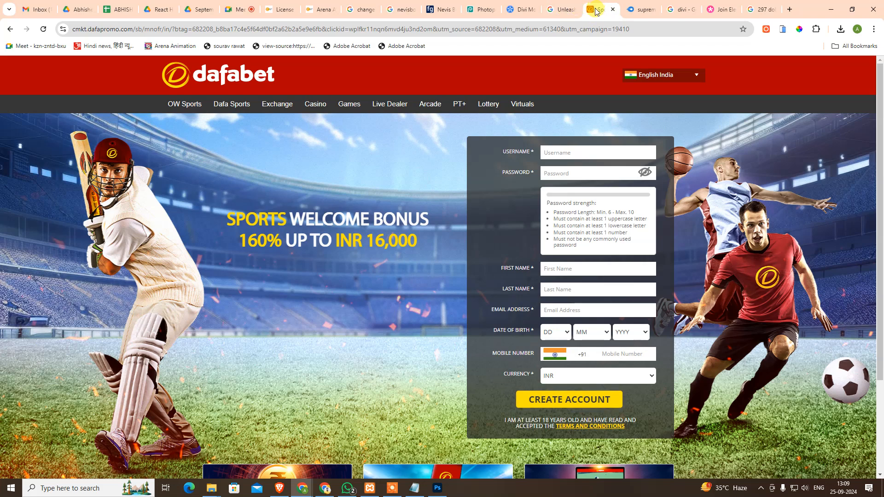
pyautogui.click(613, 9)
pyautogui.click(570, 11)
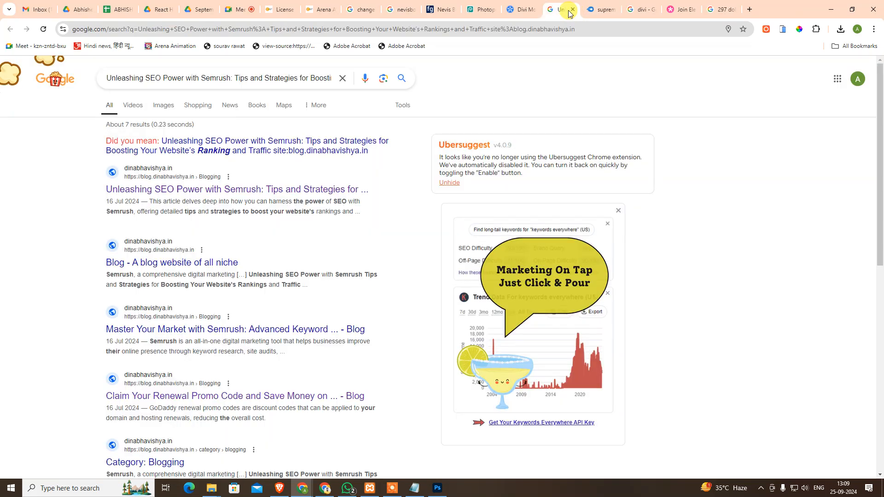
pyautogui.click(573, 9)
pyautogui.click(520, 9)
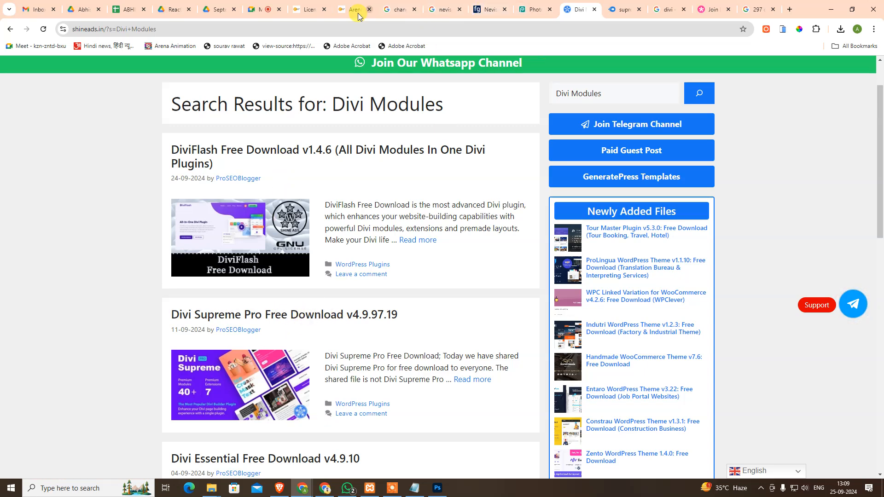
pyautogui.middleClick(405, 12)
pyautogui.middleClick(405, 12)
pyautogui.middleClick(404, 13)
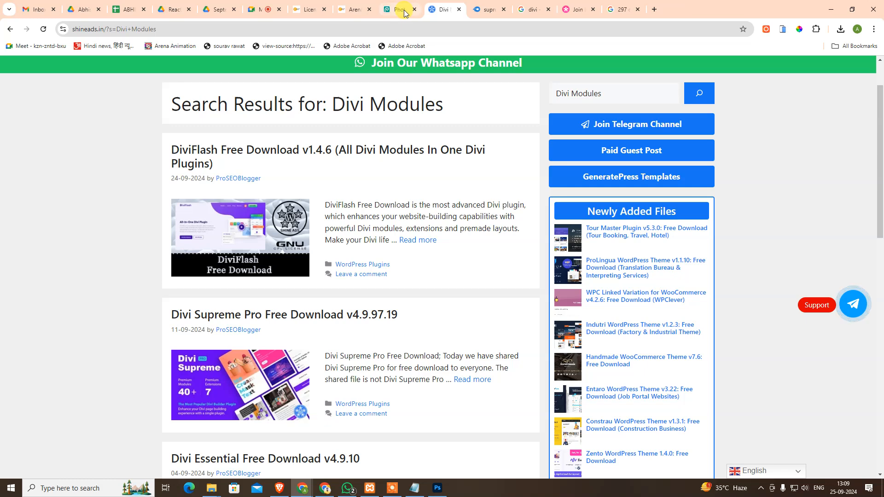
pyautogui.middleClick(391, 15)
pyautogui.middleClick(491, 11)
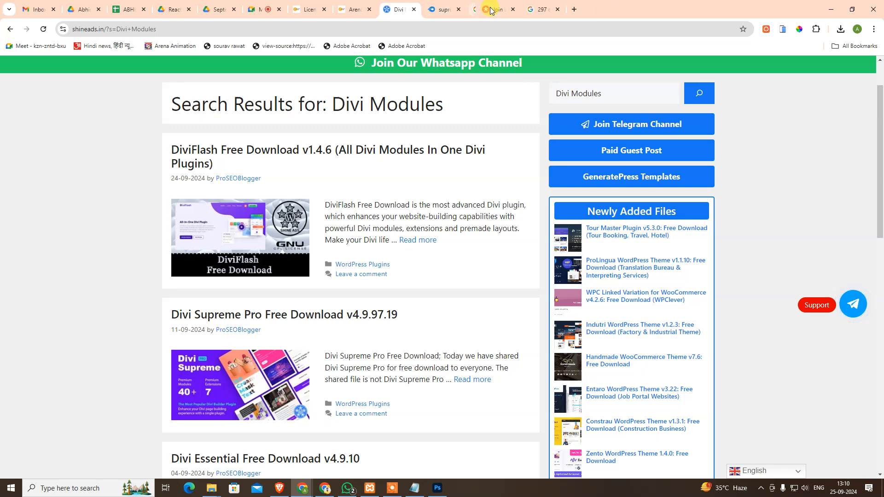
pyautogui.middleClick(494, 11)
# Open the Divi Supreme Pro Free Download v4.9.97.19 post from the Divi Modules search results on shineads.in
pyautogui.click(338, 13)
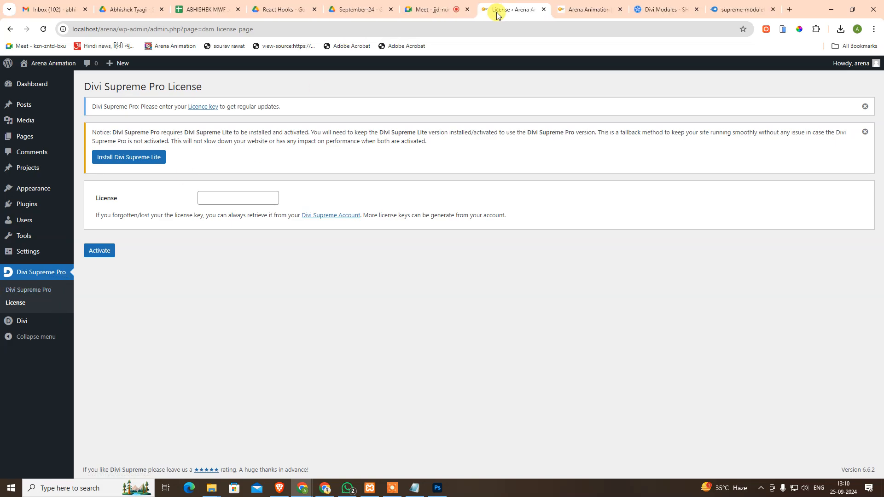
pyautogui.click(565, 14)
pyautogui.click(663, 10)
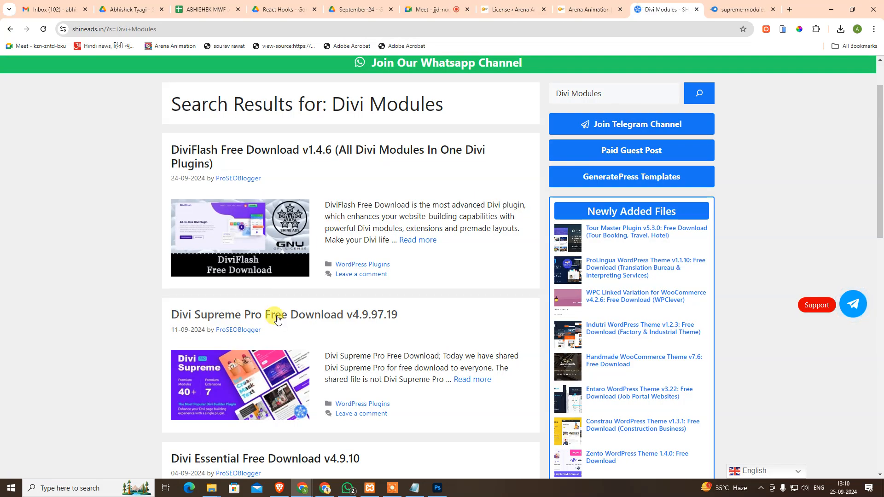
pyautogui.click(296, 315)
# Look through the Divi Supreme Pro post's introduction, feature list, changelog and download section with its GPL licensing notes
pyautogui.scroll(-8, 290, 339)
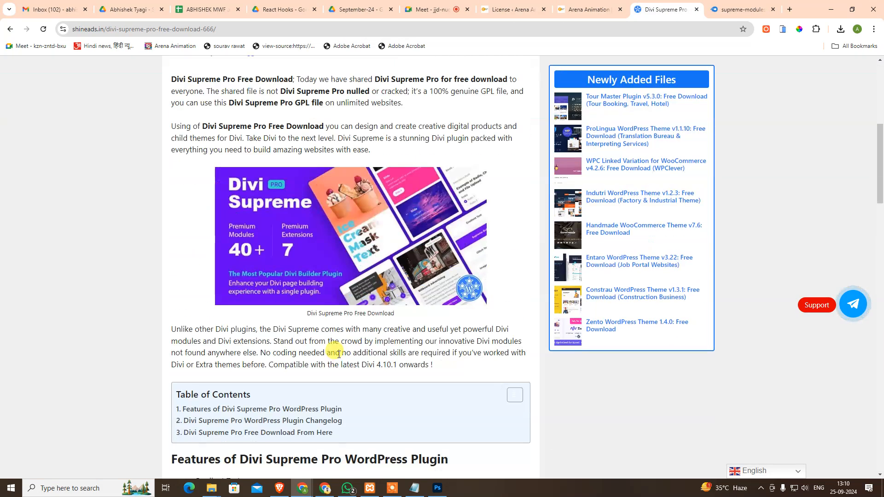
pyautogui.scroll(-15, 290, 338)
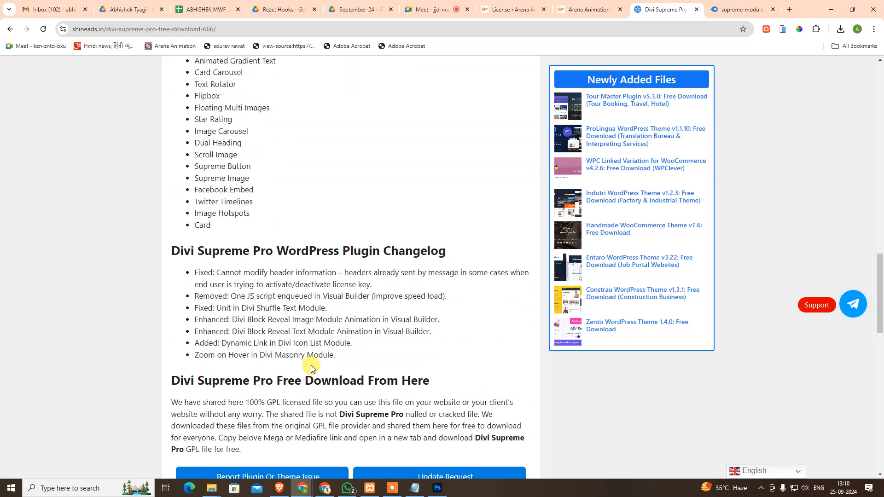
pyautogui.scroll(-1, 313, 374)
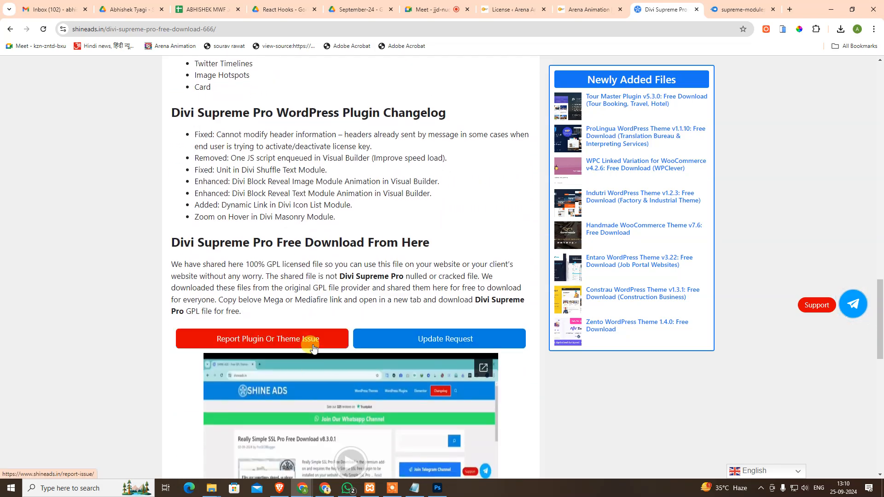
pyautogui.scroll(-5, 312, 364)
pyautogui.scroll(-8, 312, 354)
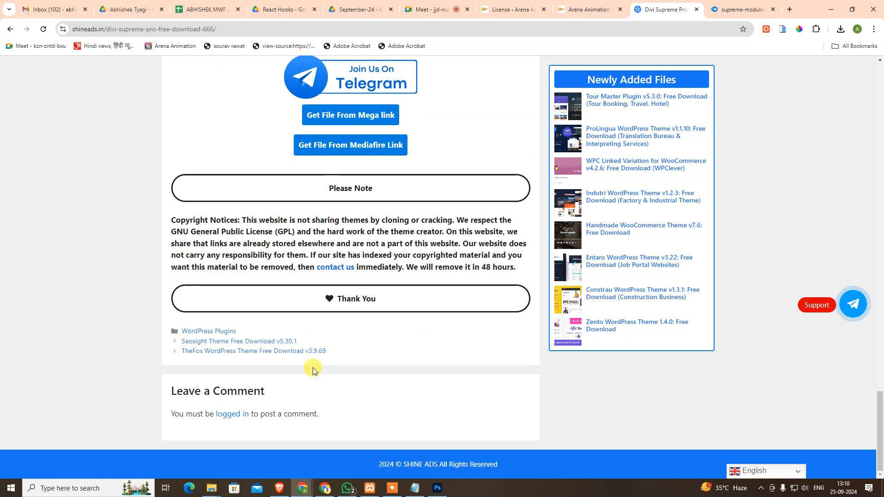
pyautogui.scroll(20, 239, 359)
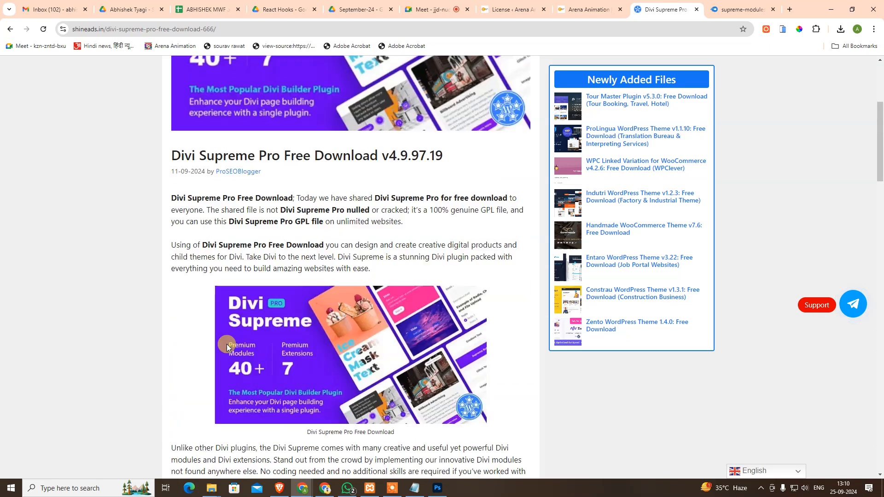
pyautogui.scroll(-3, 277, 267)
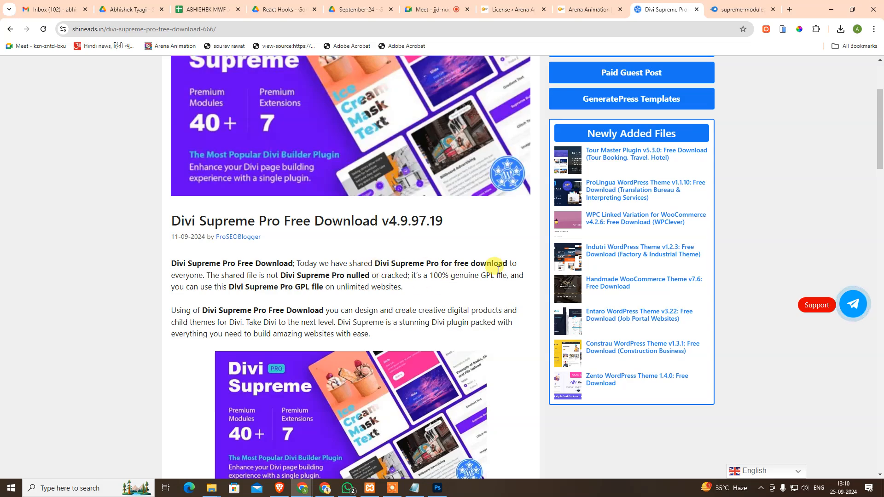
pyautogui.scroll(-2, 193, 295)
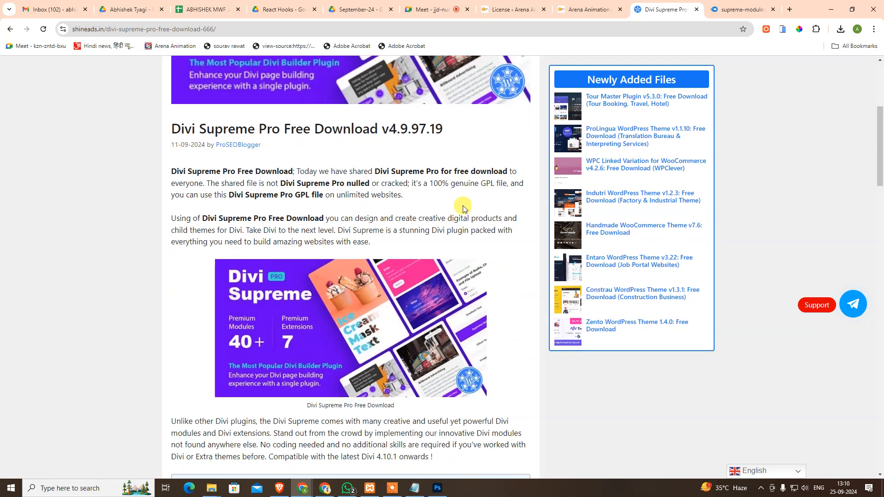
pyautogui.scroll(-4, 202, 237)
pyautogui.scroll(-7, 213, 304)
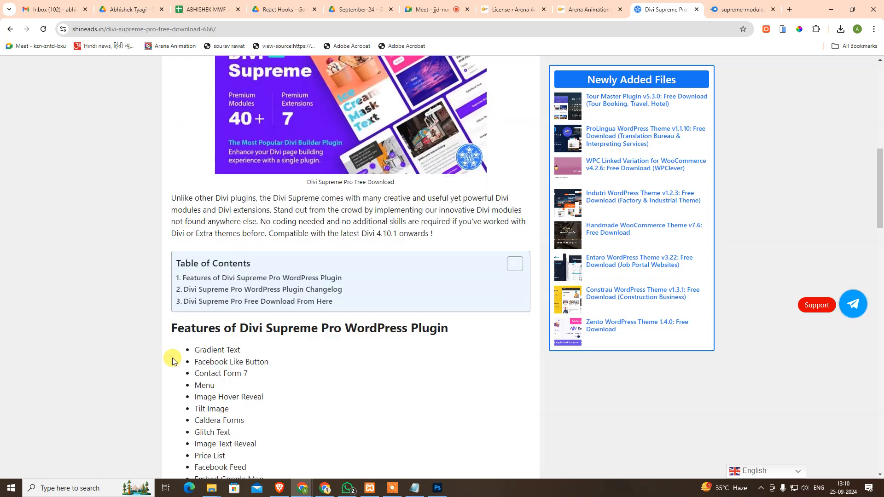
pyautogui.scroll(-5, 228, 336)
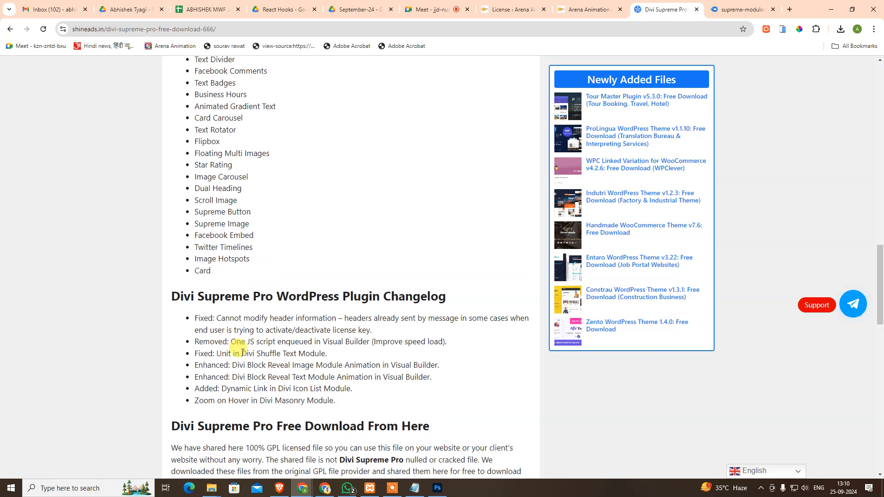
pyautogui.scroll(-4, 234, 343)
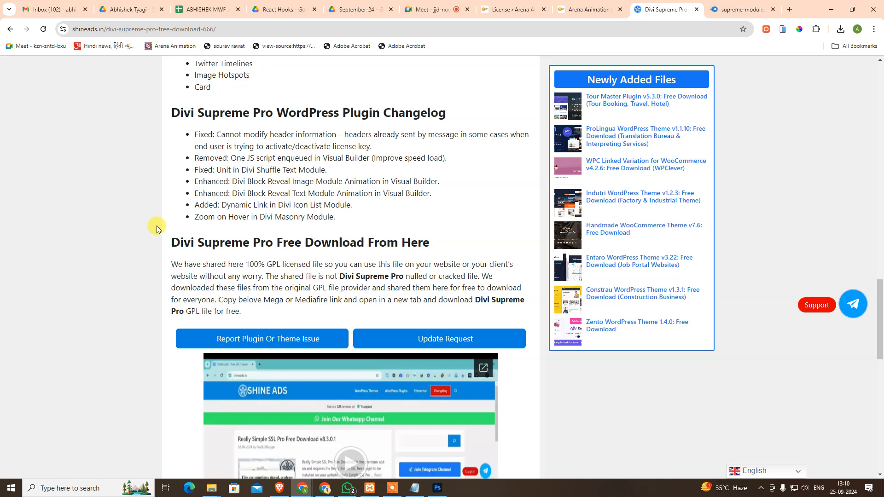
pyautogui.scroll(5, 157, 228)
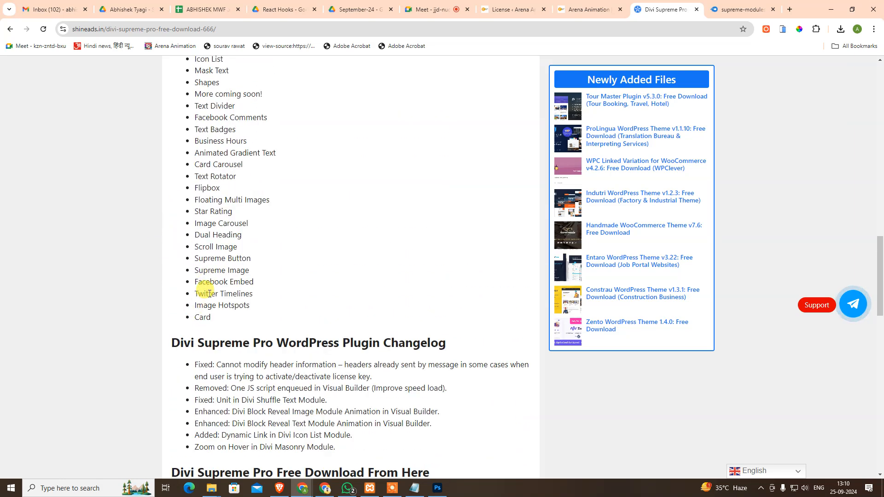
pyautogui.scroll(-3, 208, 318)
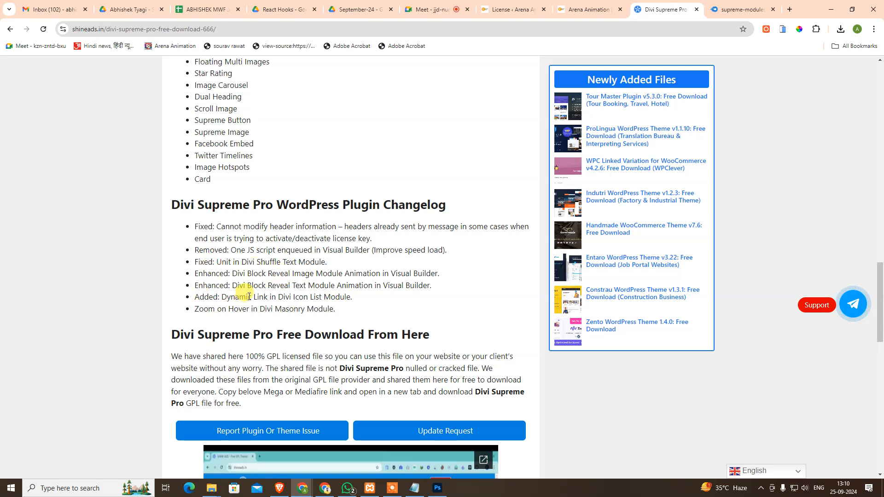
pyautogui.scroll(-2, 251, 293)
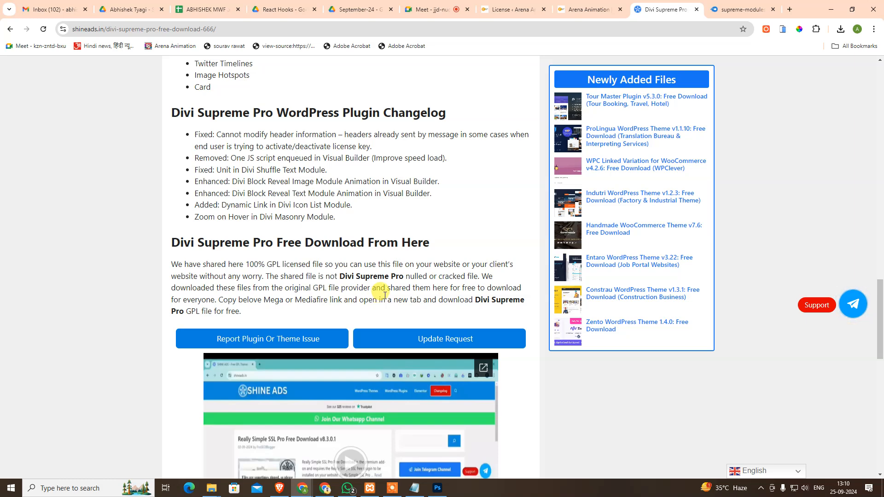
# Open the Divi Supreme Pro settings page in the local WordPress admin
pyautogui.click(511, 10)
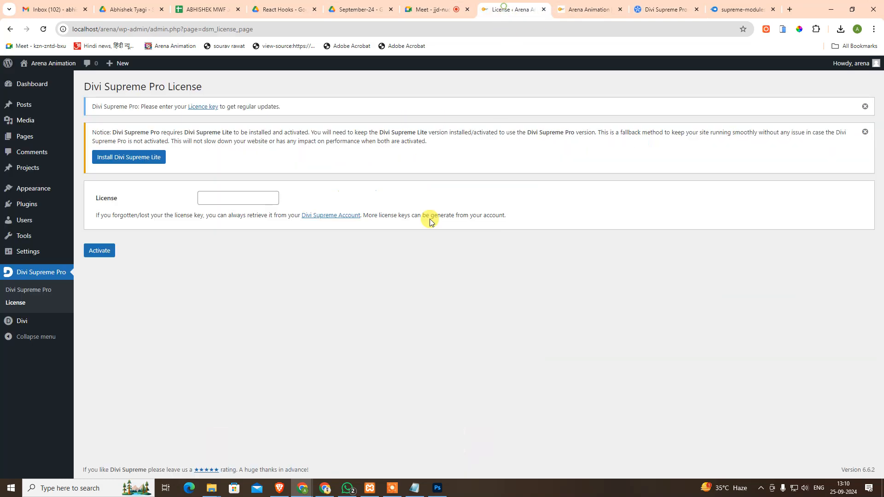
pyautogui.moveTo(42, 239)
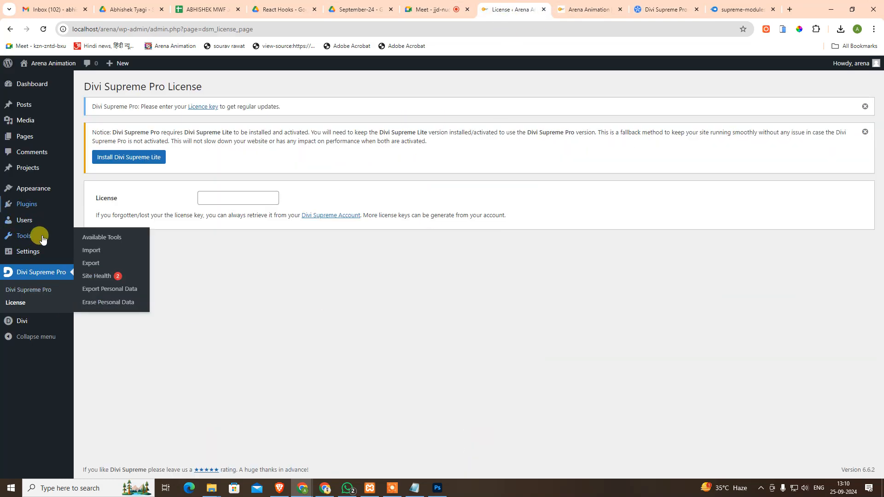
pyautogui.click(15, 294)
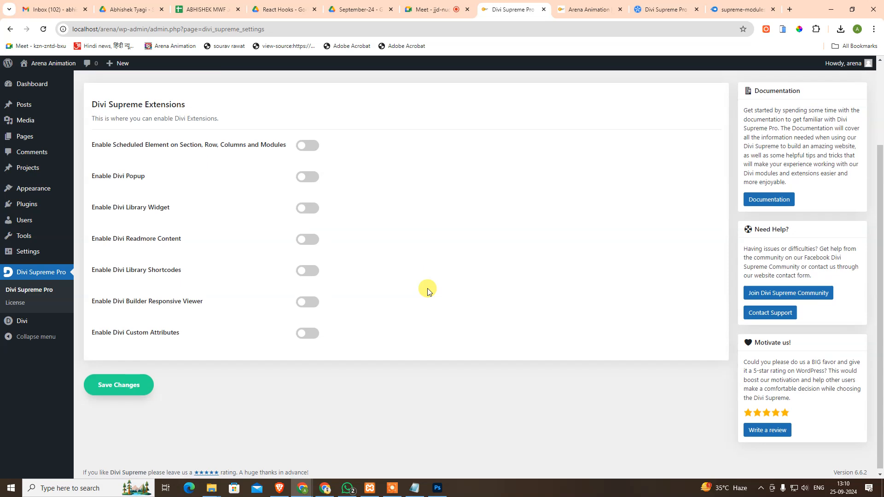
# Enable all seven Divi Supreme Extensions, from Scheduled Element and Divi Popup through Divi Custom Attributes, and save the changes
pyautogui.scroll(-3, 417, 272)
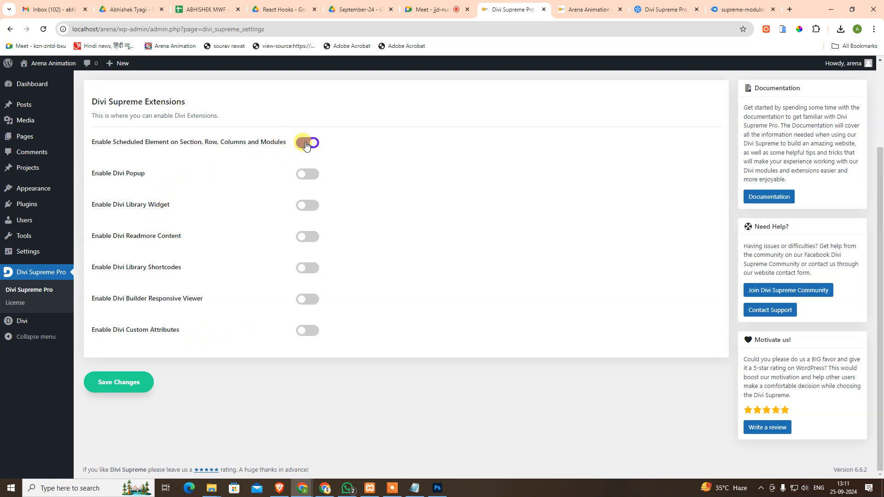
pyautogui.click(301, 175)
pyautogui.click(299, 204)
pyautogui.click(303, 242)
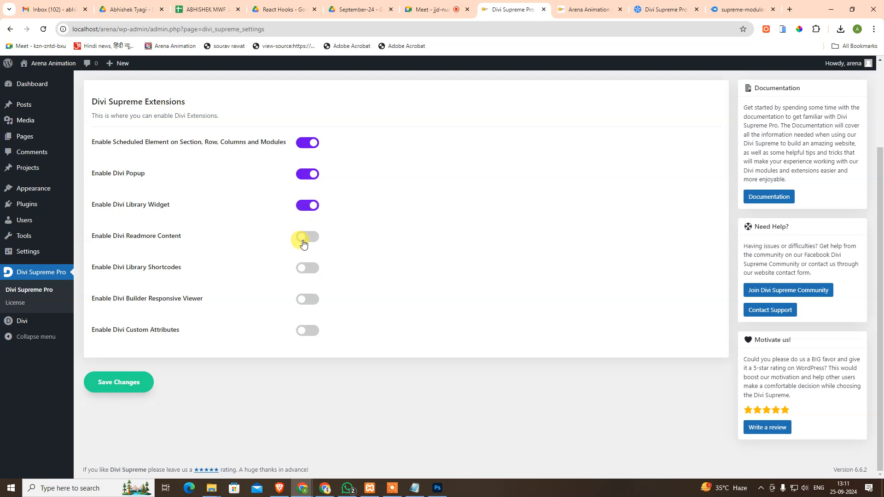
pyautogui.click(306, 267)
pyautogui.click(307, 300)
pyautogui.click(304, 331)
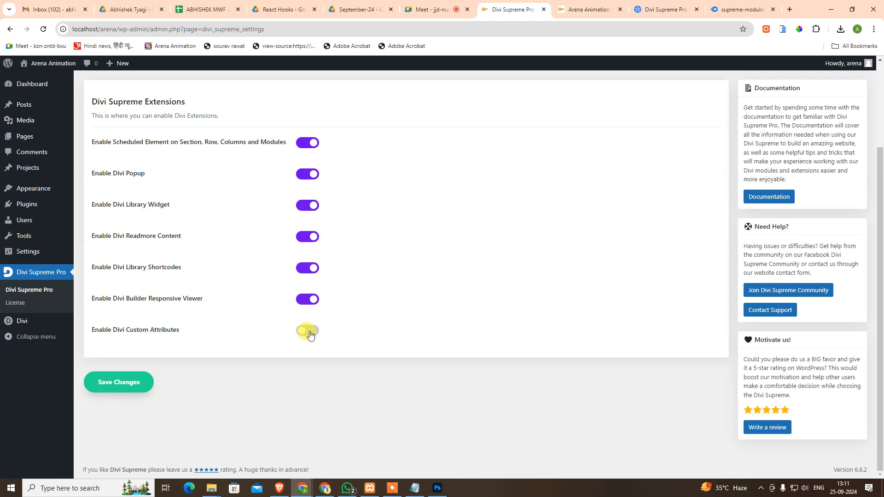
pyautogui.click(119, 383)
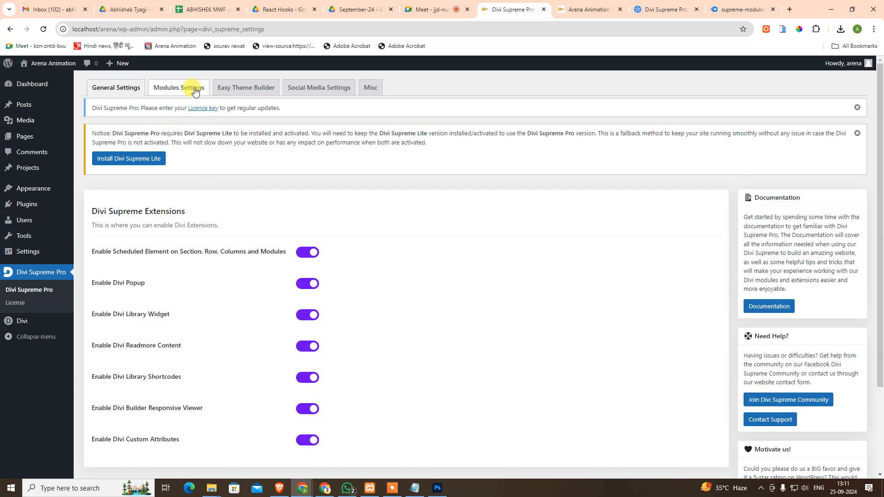
# Open the plugin's Modules Settings and review the first modules, from Divi Advanced Tabs to Divi Button
pyautogui.click(193, 87)
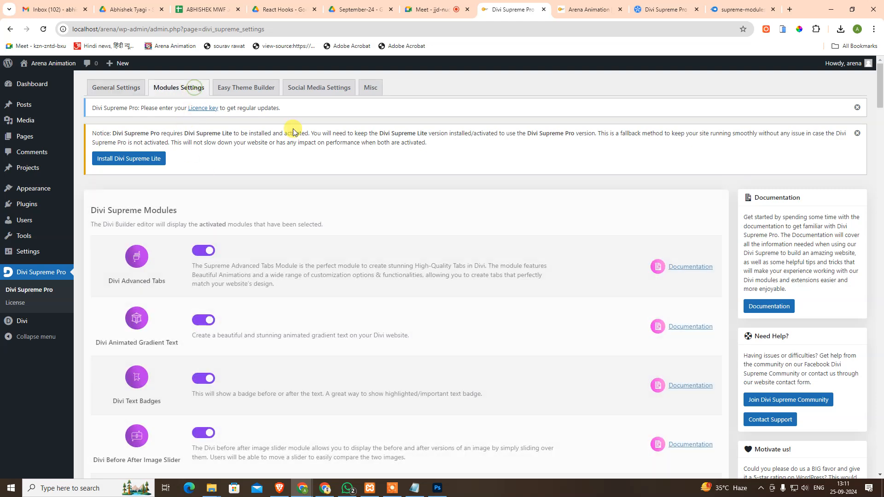
pyautogui.scroll(-3, 221, 267)
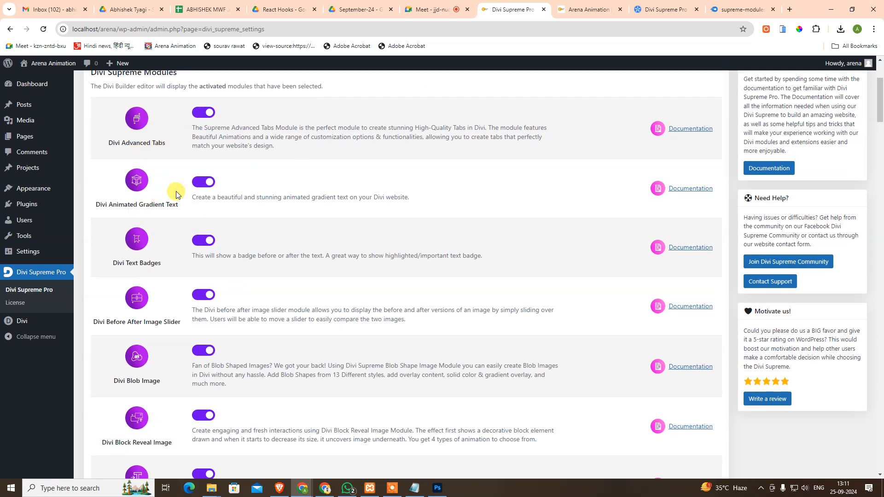
pyautogui.scroll(-1, 182, 211)
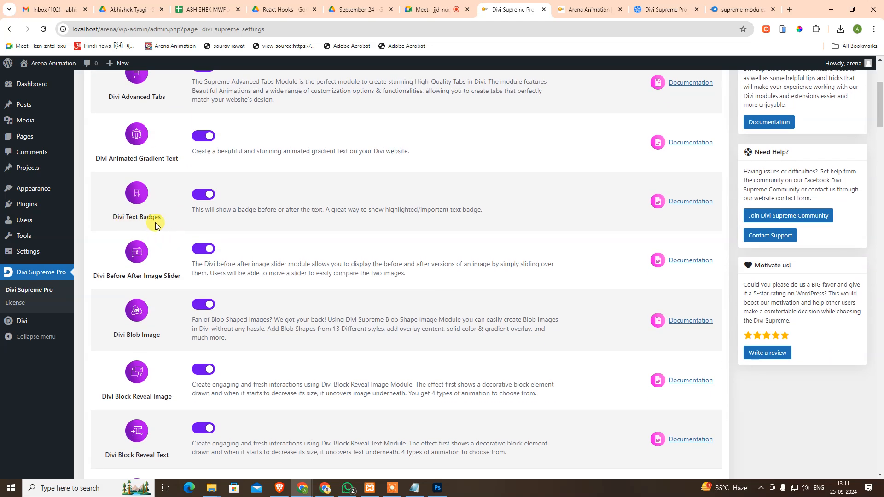
pyautogui.scroll(-1, 175, 223)
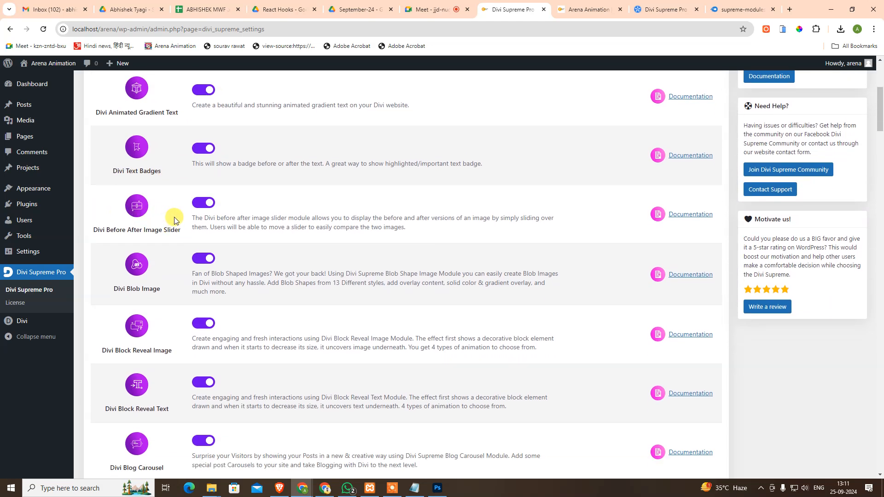
pyautogui.scroll(-1, 177, 212)
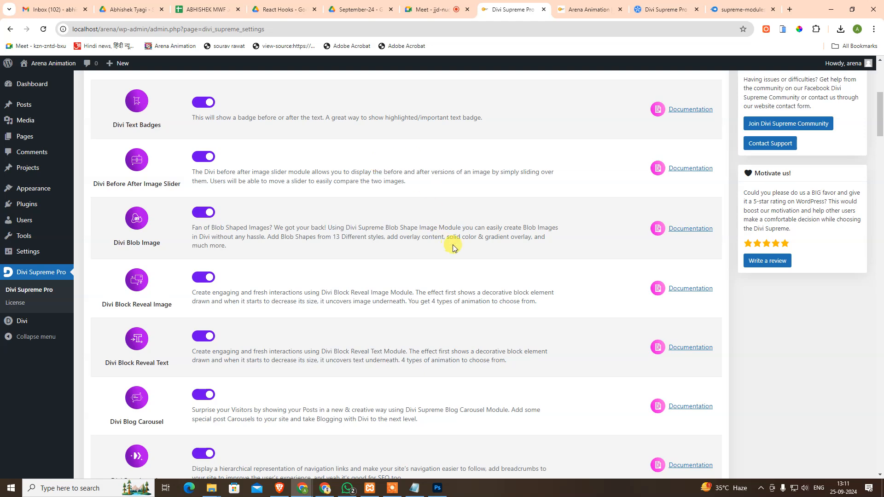
pyautogui.scroll(-3, 449, 249)
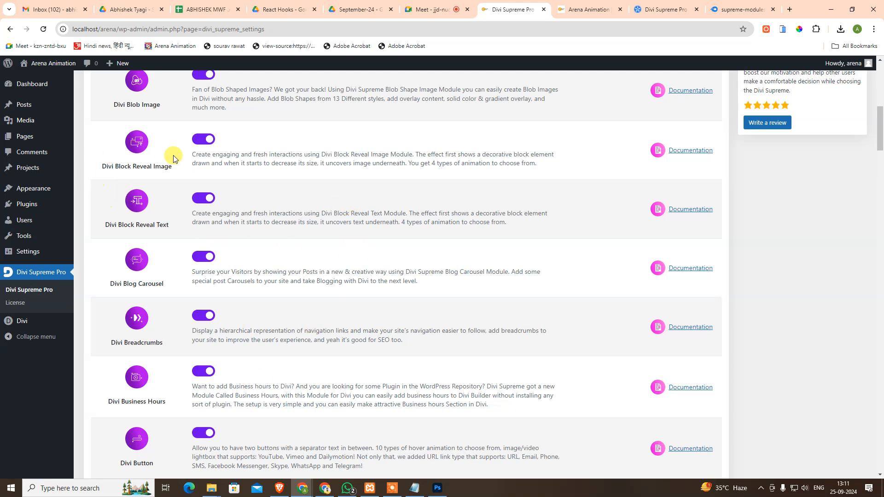
pyautogui.scroll(1, 180, 220)
pyautogui.scroll(1, 180, 219)
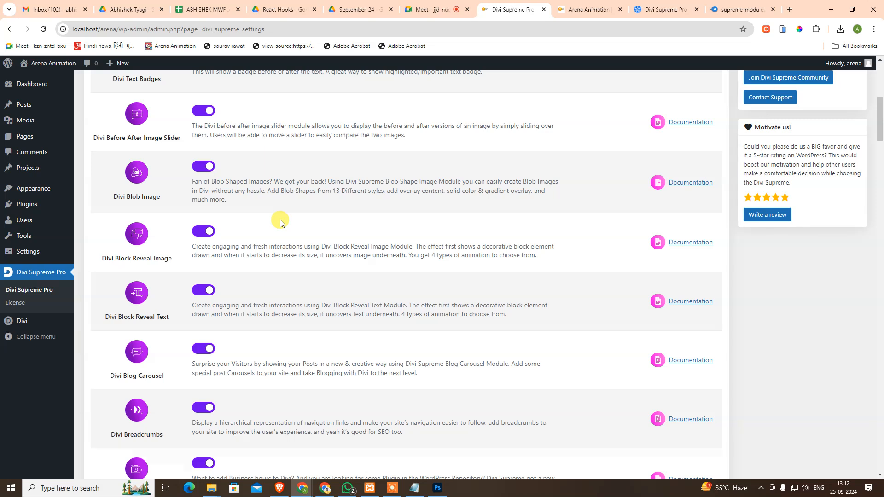
# Open aajtak.in in a new browser tab, and view the local Arena Animation home page
pyautogui.click(792, 9)
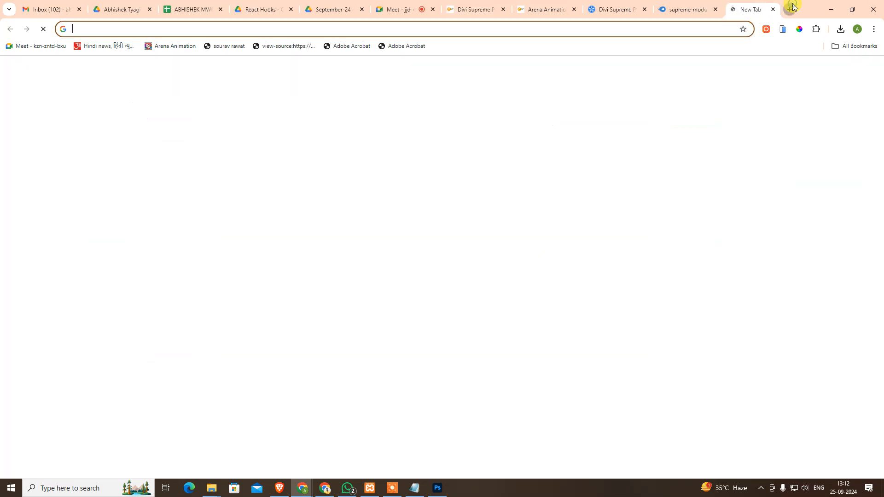
pyautogui.write('aajtak.in')
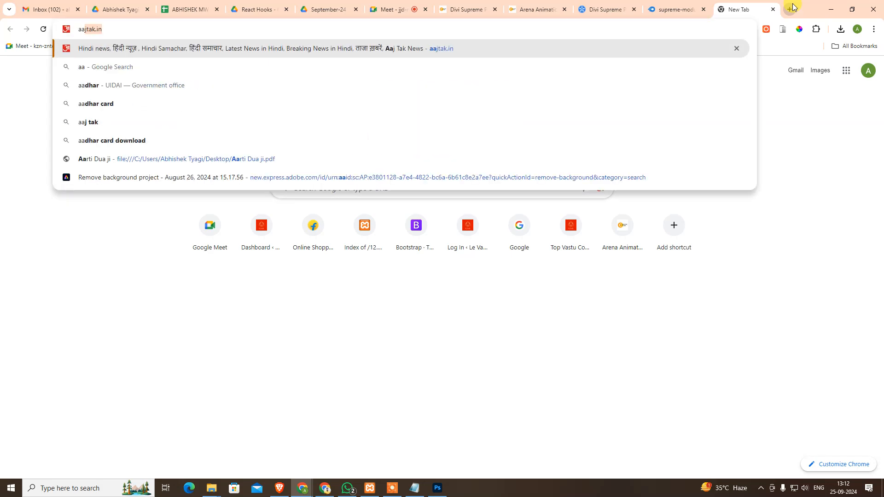
pyautogui.press('Return')
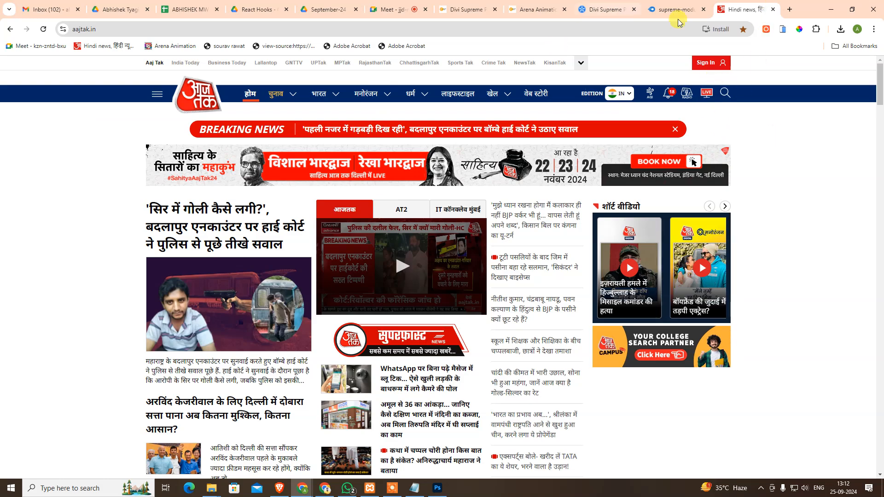
pyautogui.click(528, 5)
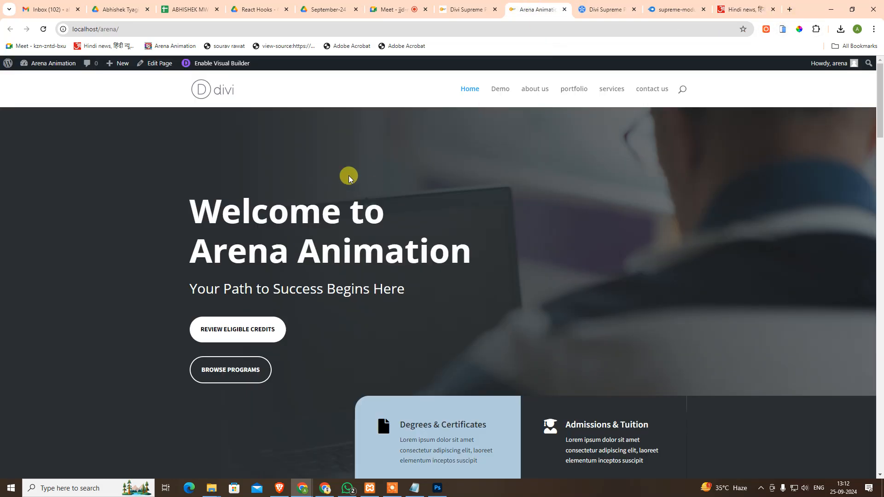
# Return to the Divi Supreme modules list and review the module descriptions from Divi Blog Carousel down to Divi Gradient Text
pyautogui.click(477, 3)
pyautogui.scroll(-3, 129, 227)
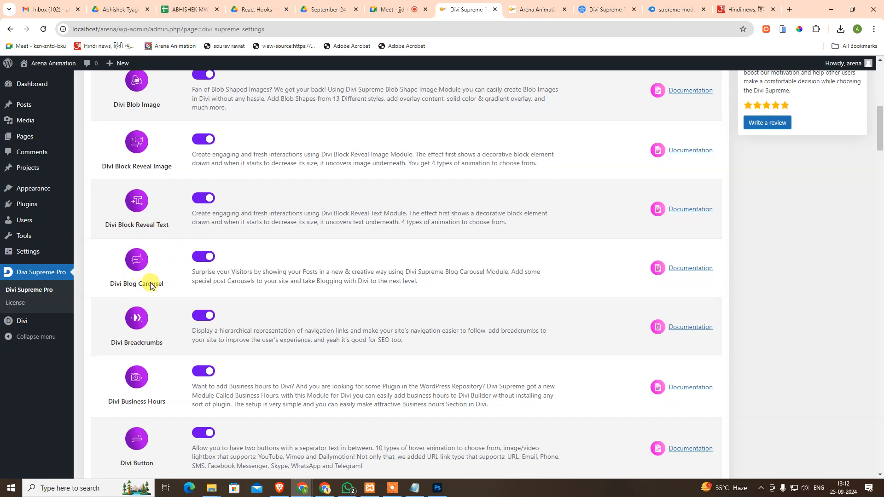
pyautogui.scroll(-1, 189, 295)
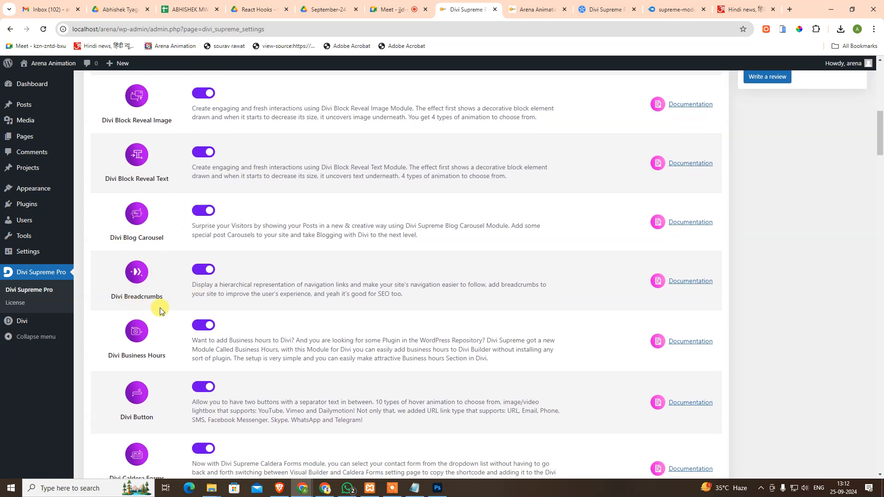
pyautogui.scroll(-3, 144, 308)
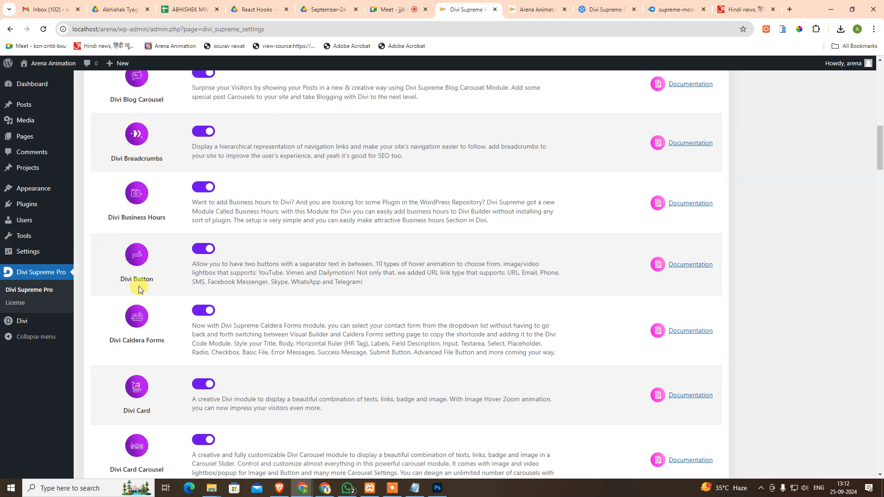
pyautogui.scroll(-3, 134, 345)
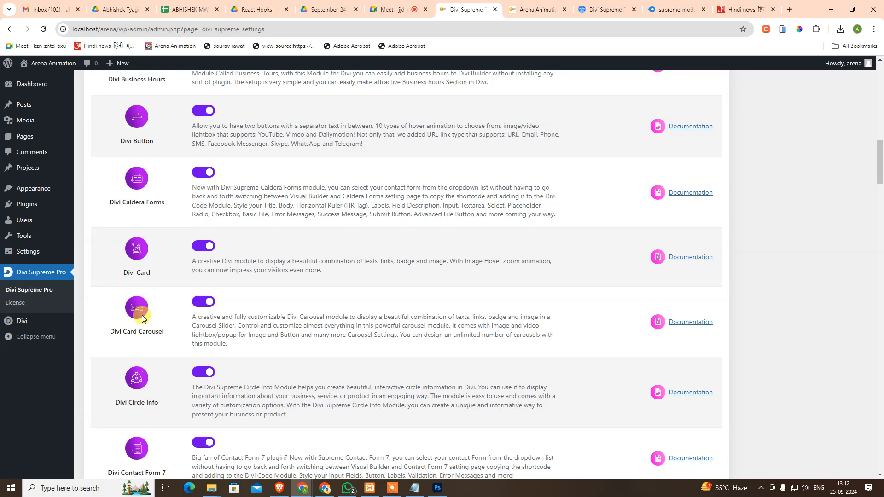
pyautogui.scroll(-2, 168, 325)
pyautogui.scroll(-2, 179, 276)
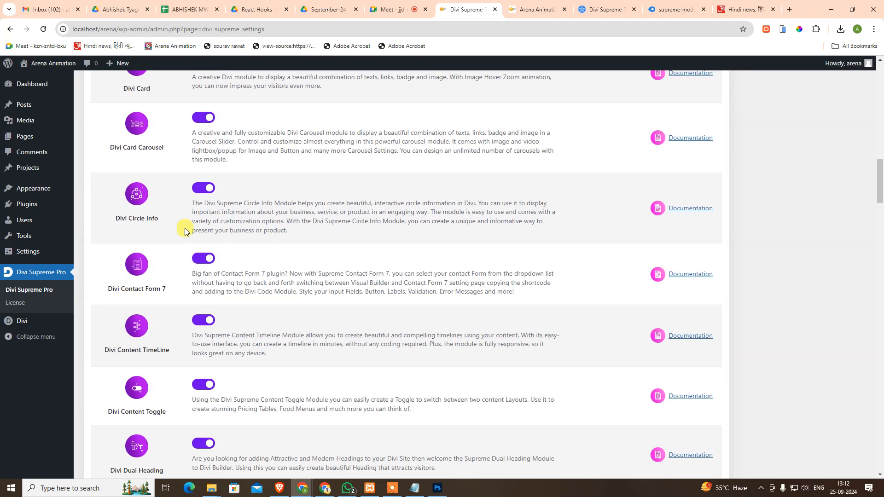
pyautogui.scroll(-2, 138, 217)
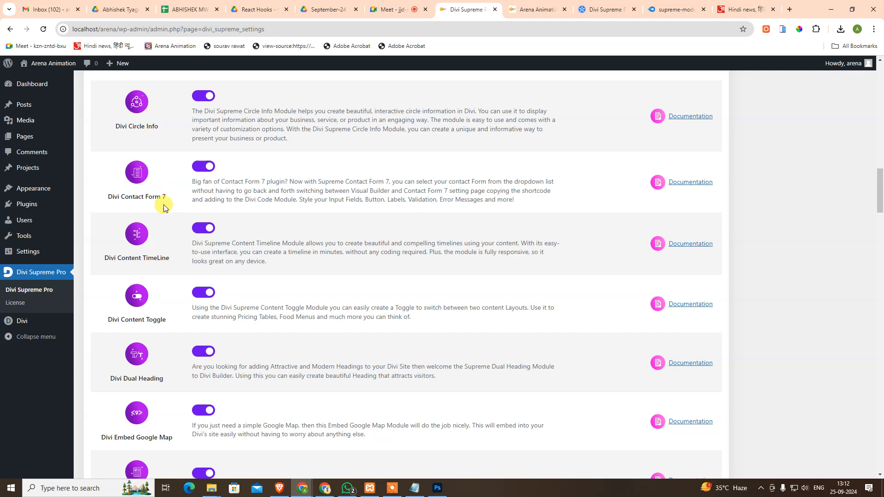
pyautogui.scroll(-2, 203, 303)
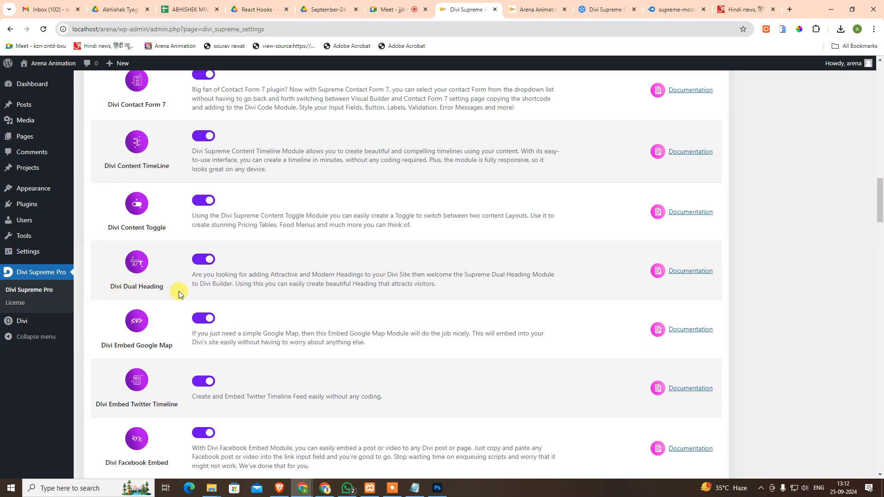
pyautogui.scroll(1, 174, 291)
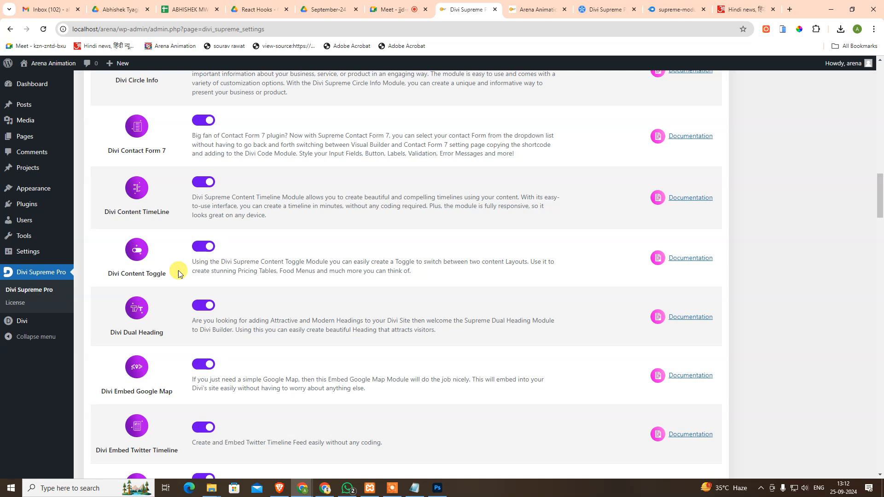
pyautogui.scroll(-2, 188, 242)
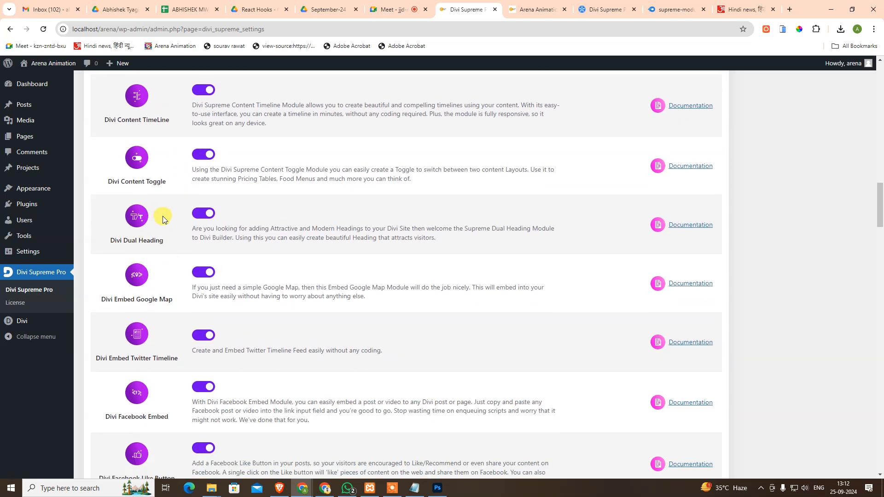
pyautogui.scroll(-1, 180, 239)
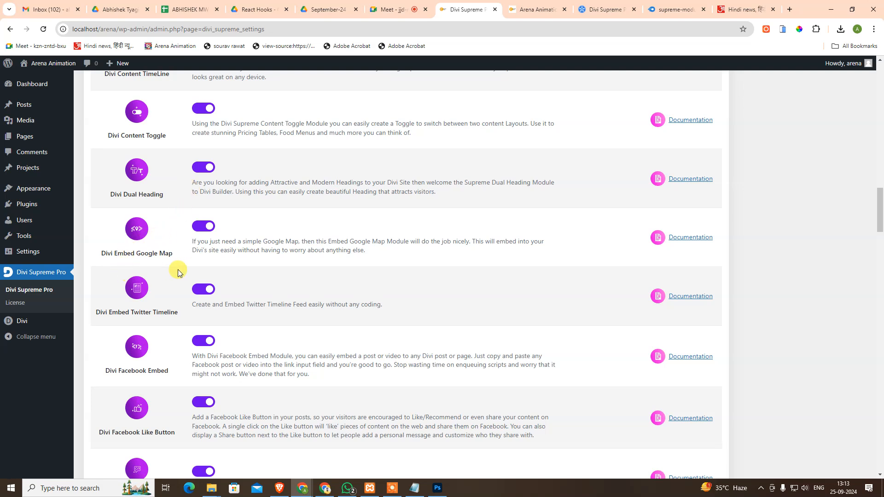
pyautogui.scroll(-2, 197, 290)
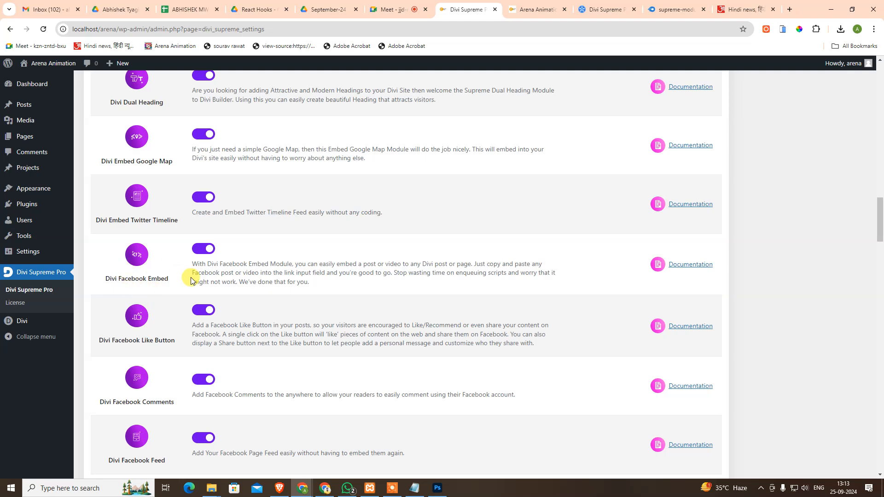
pyautogui.scroll(-2, 196, 349)
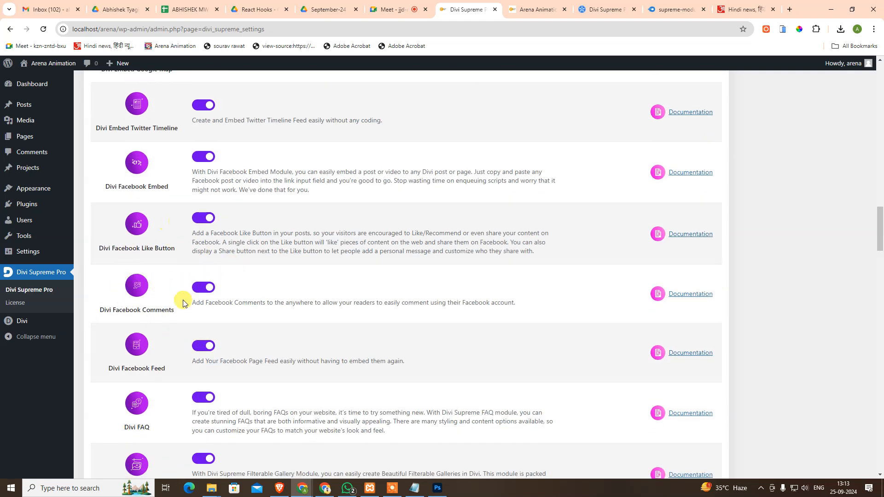
pyautogui.scroll(-3, 198, 334)
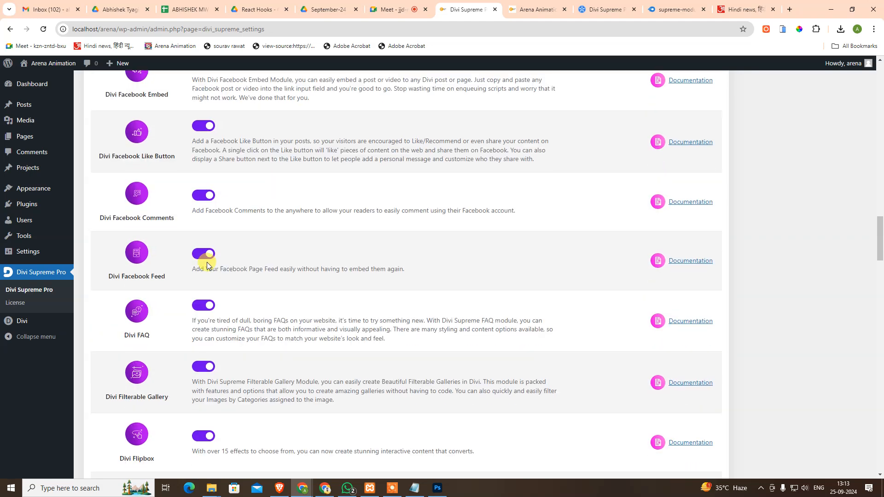
pyautogui.scroll(-1, 134, 292)
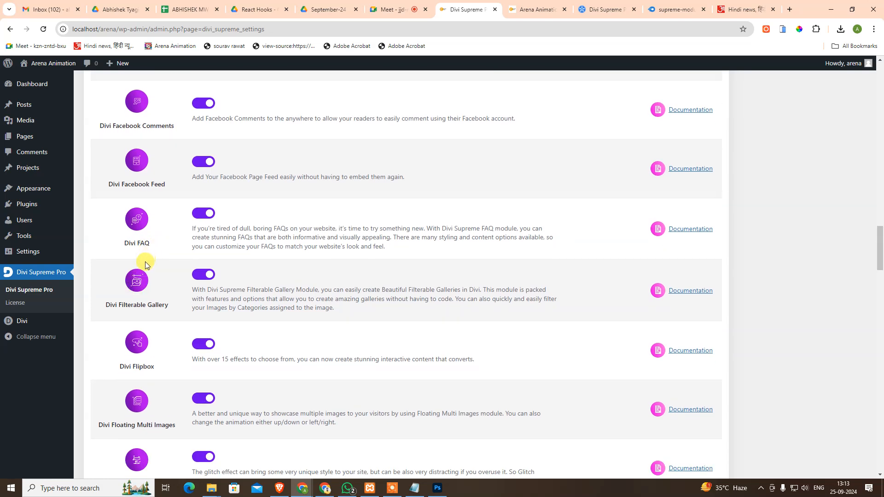
pyautogui.scroll(-2, 147, 272)
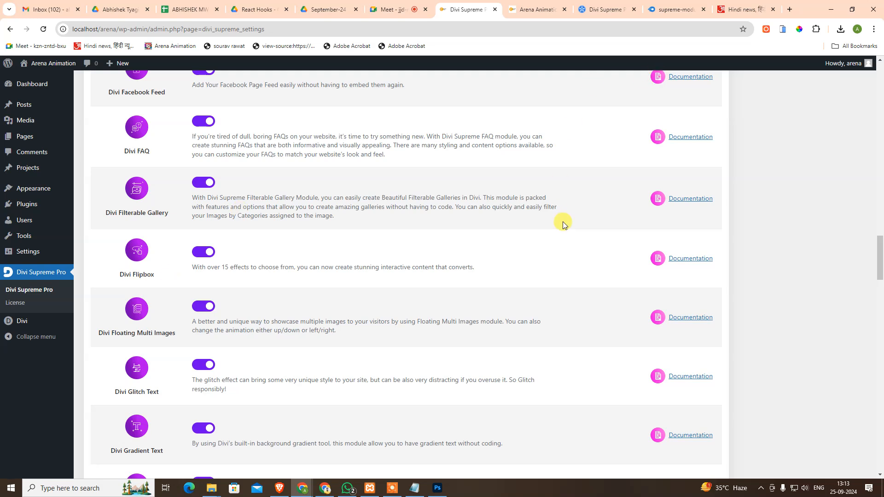
# Open levasthu.com in a private browsing window and go to its Residential Vastu service page
pyautogui.hotkey('ctrl', 'alt', 'shift', 'n')
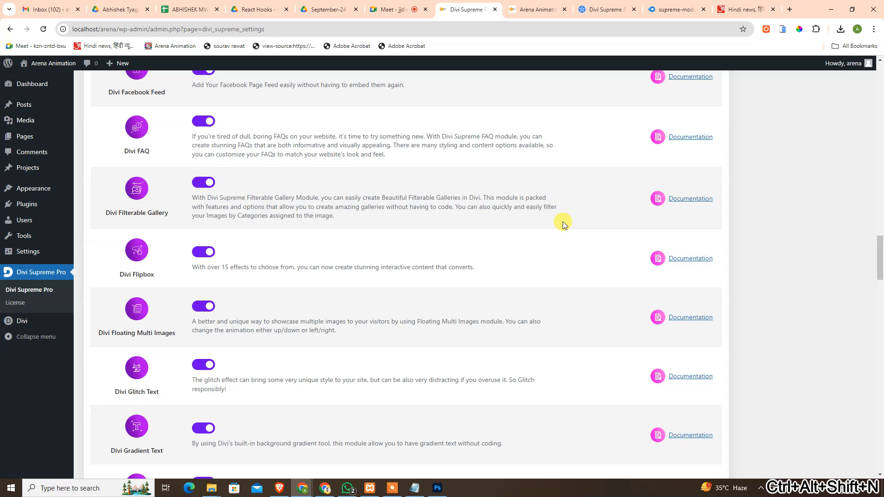
pyautogui.hotkey('ctrl', 'shift', 'n')
pyautogui.write('le')
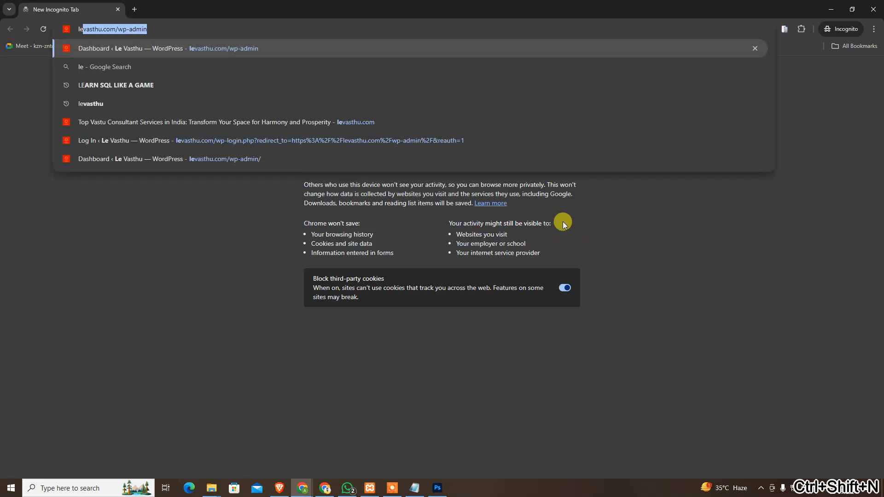
pyautogui.write('vasthu.com/')
pyautogui.press('Return')
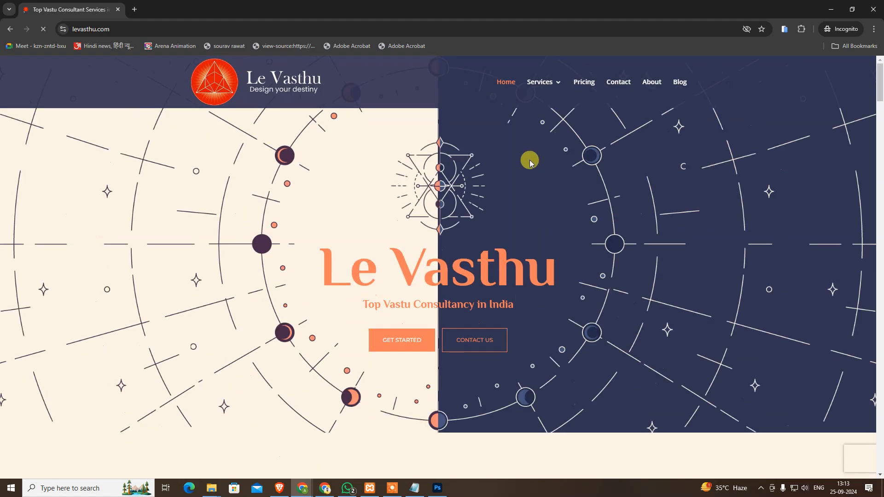
pyautogui.moveTo(554, 83)
pyautogui.click(557, 127)
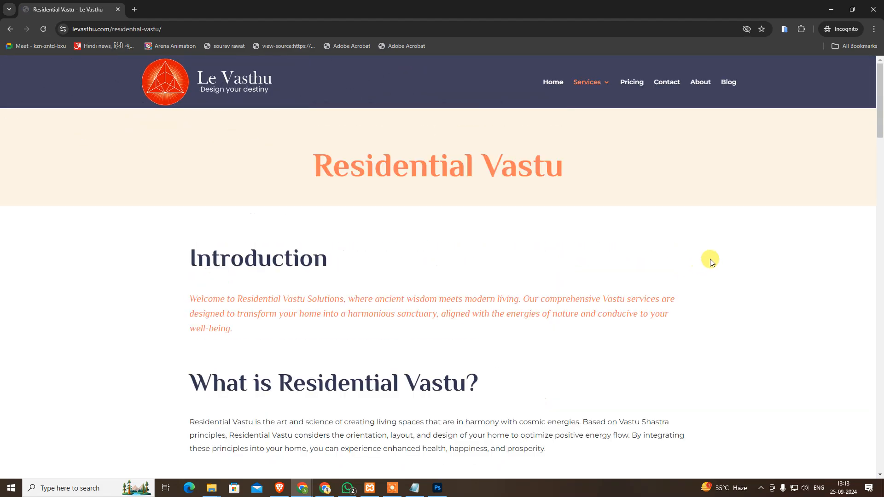
# Examine the FAQ accordion on the Residential Vastu page by expanding the question about improving family relationships
pyautogui.scroll(-8, 710, 260)
pyautogui.moveTo(879, 178); pyautogui.dragTo(862, 316)
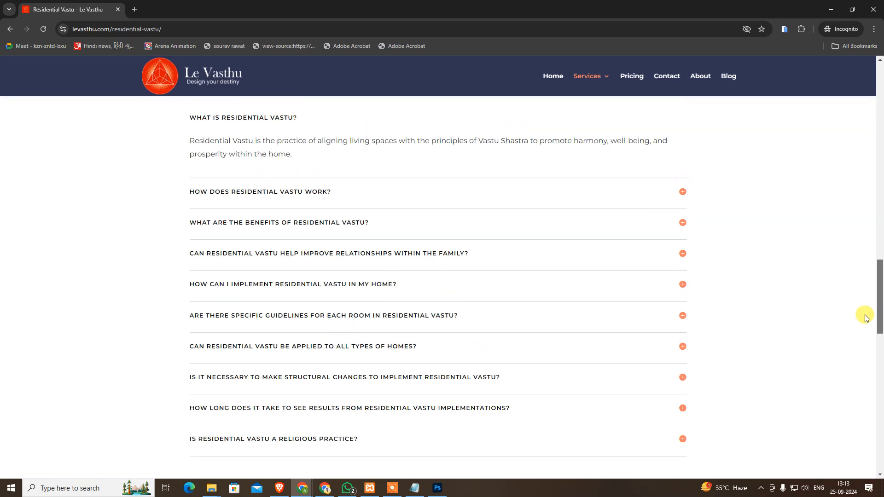
pyautogui.click(336, 197)
pyautogui.click(331, 272)
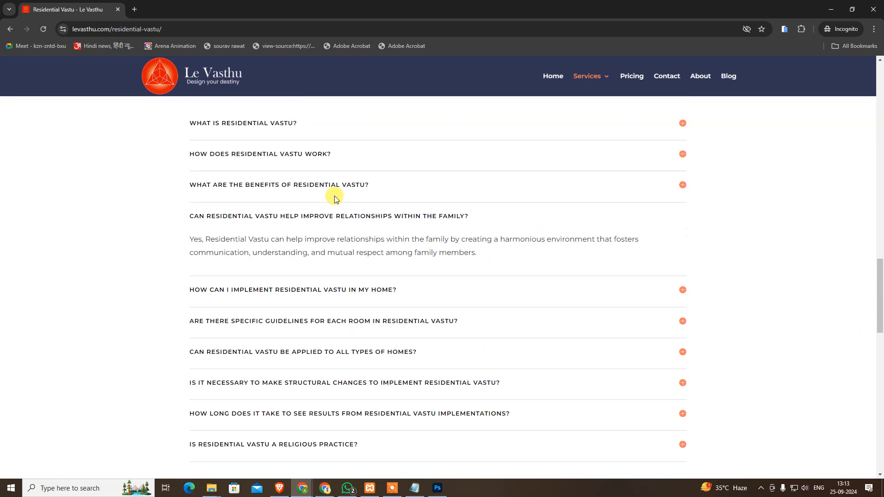
pyautogui.scroll(4, 329, 202)
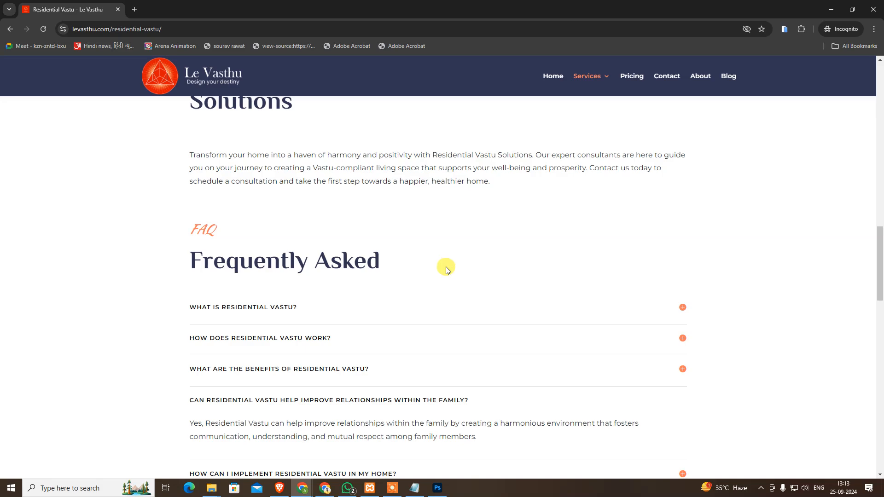
# Return to the Divi Supreme modules list and review the remaining modules down to Divi Typing Effect
pyautogui.click(831, 9)
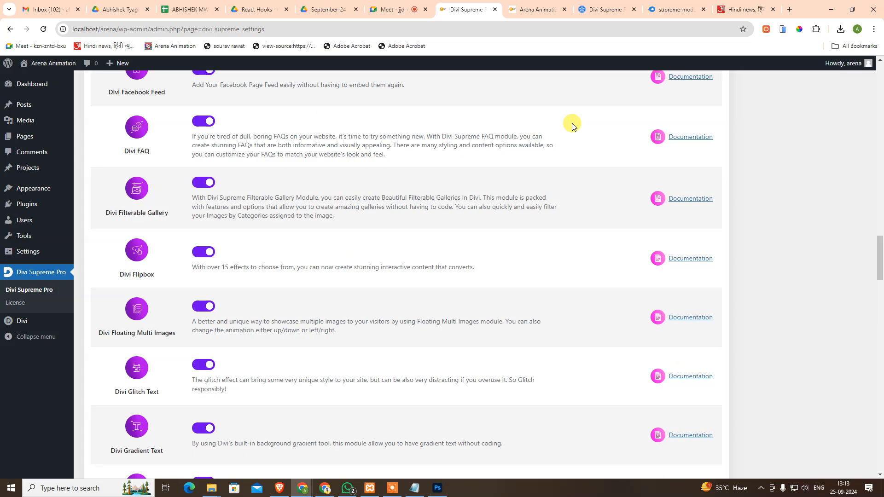
pyautogui.scroll(-8, 258, 325)
pyautogui.scroll(-20, 260, 339)
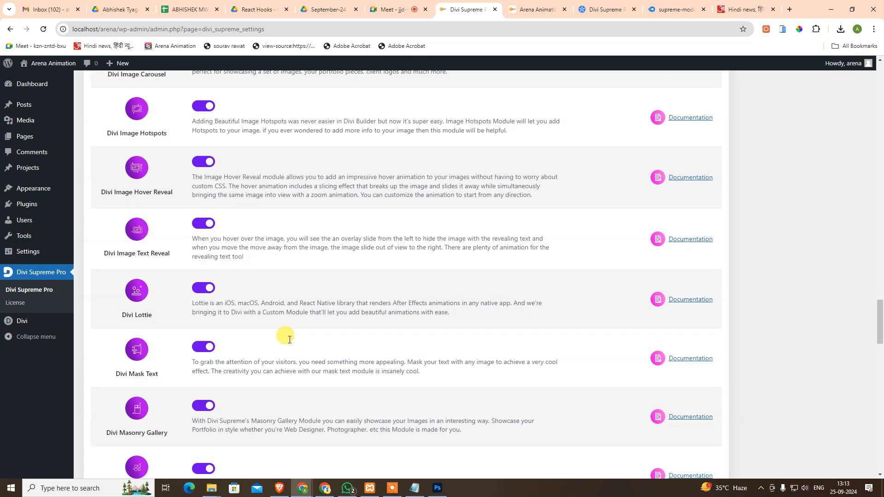
pyautogui.scroll(-9, 343, 365)
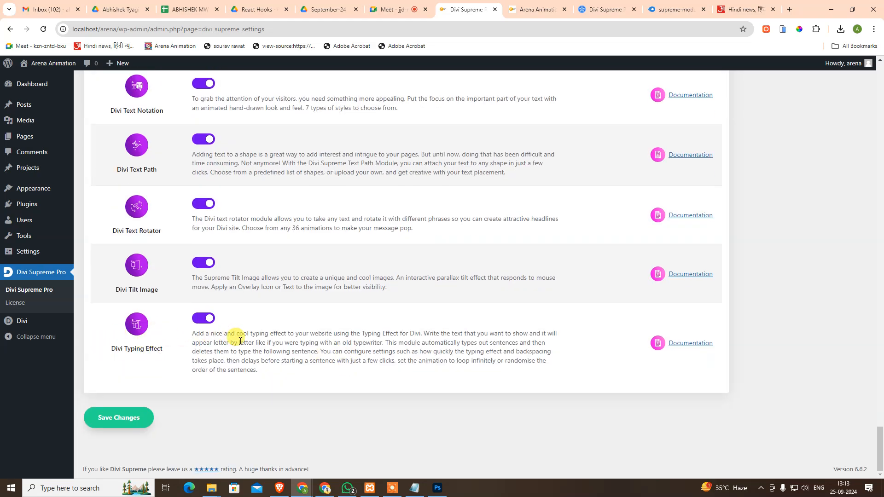
pyautogui.scroll(1, 342, 374)
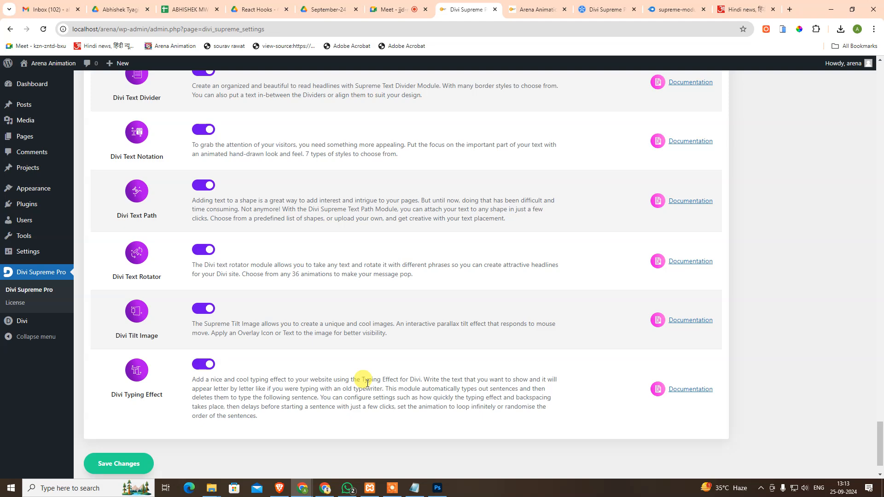
pyautogui.scroll(7, 221, 266)
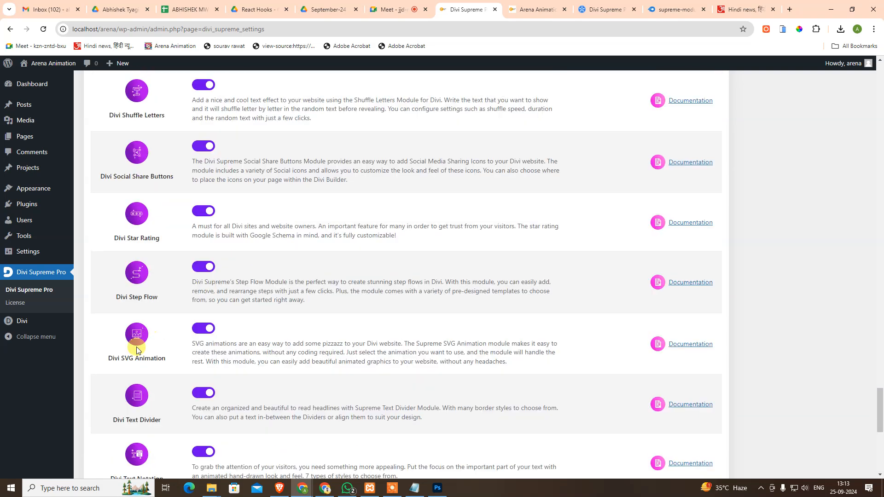
pyautogui.scroll(2, 153, 323)
pyautogui.scroll(20, 432, 341)
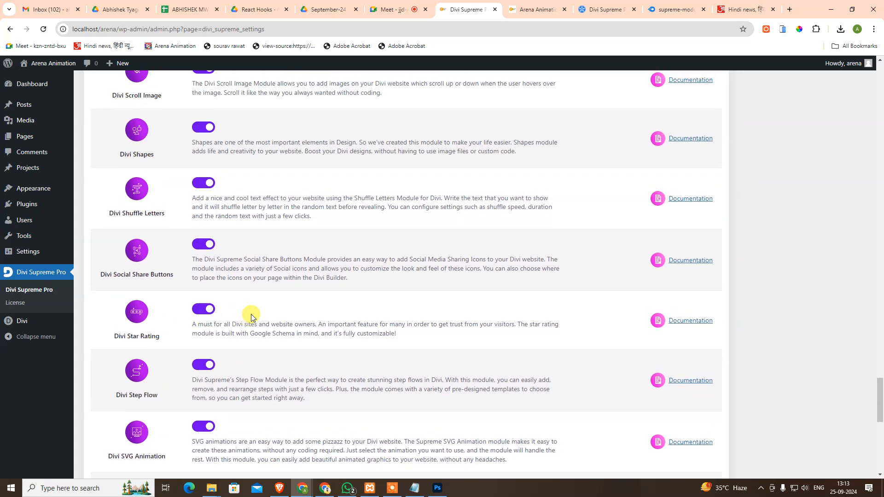
pyautogui.scroll(20, 454, 330)
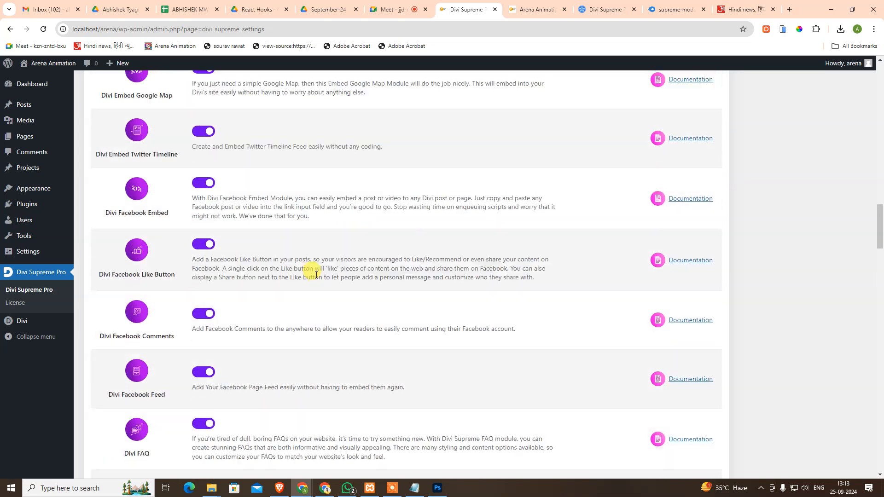
pyautogui.scroll(3, 209, 215)
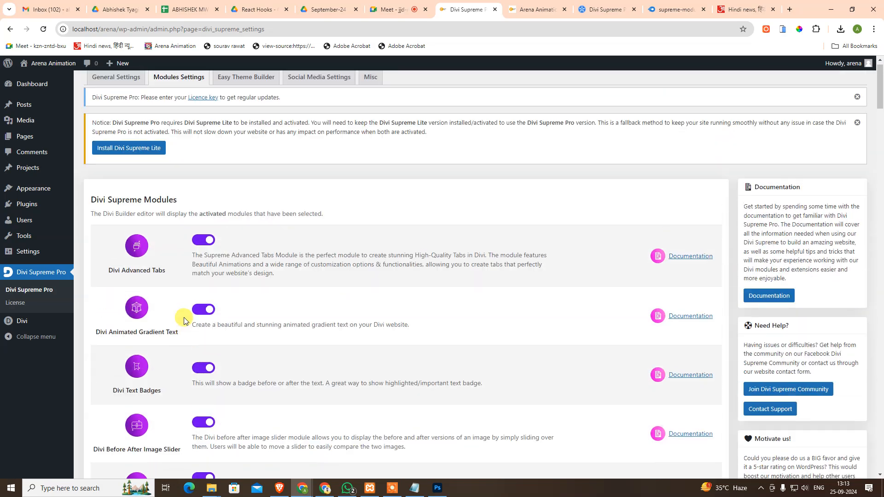
# Open the Easy Theme Builder settings and review the fixed header, scrolling and shrink options
pyautogui.click(232, 88)
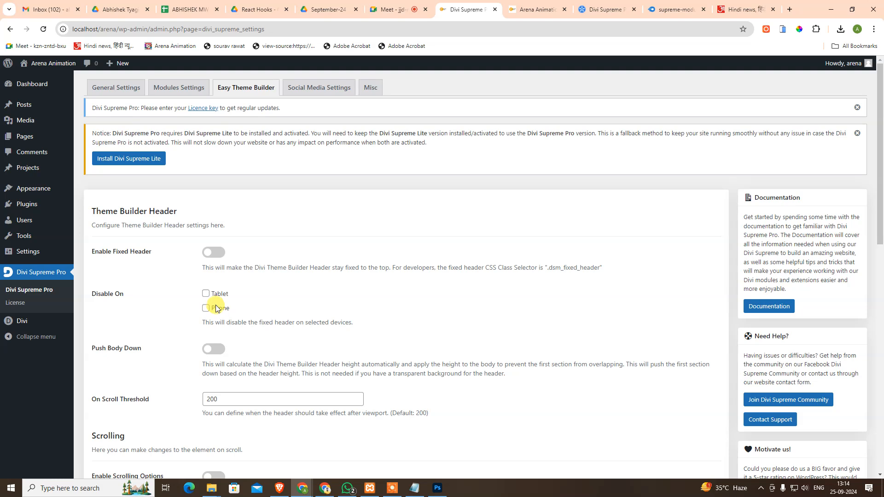
pyautogui.scroll(-2, 216, 240)
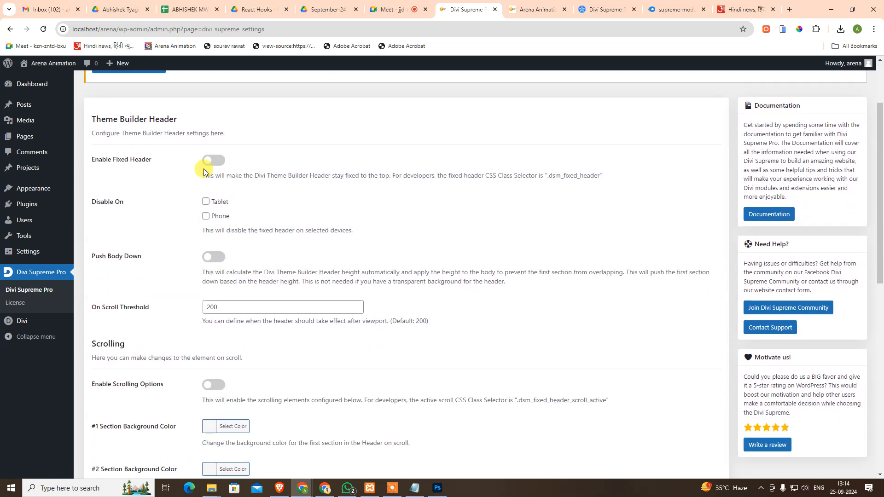
pyautogui.scroll(-1, 220, 248)
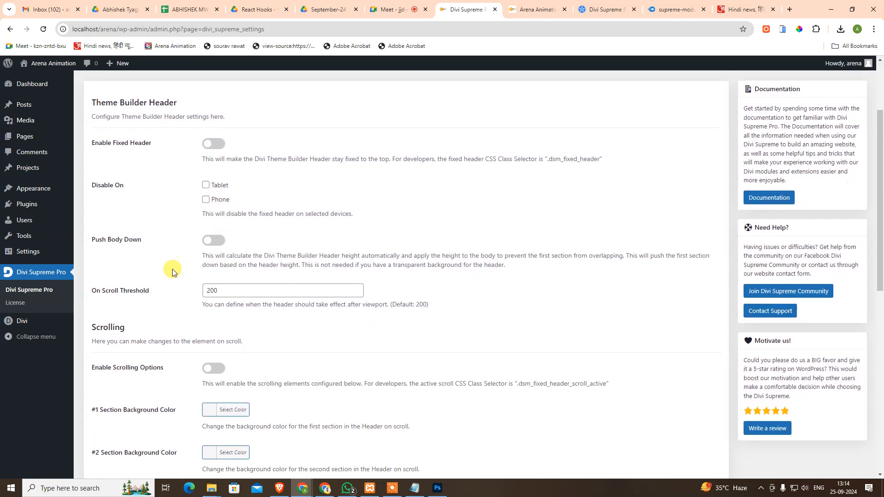
pyautogui.scroll(-8, 191, 252)
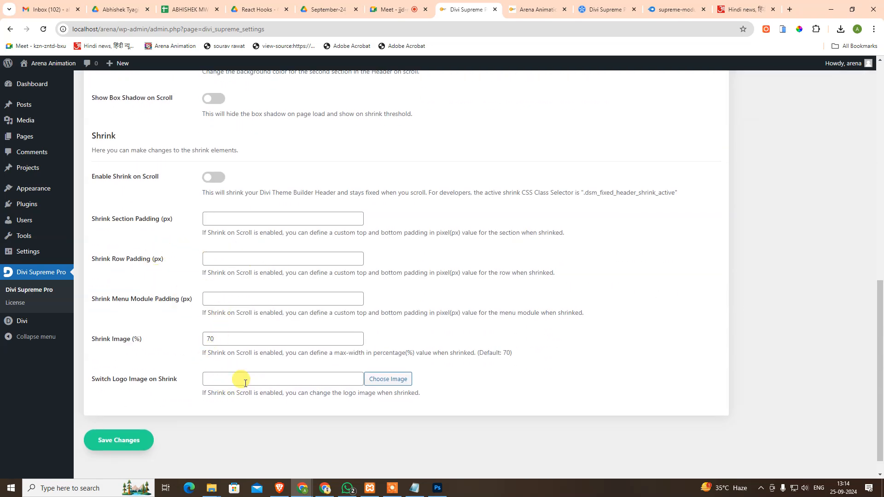
pyautogui.scroll(15, 285, 306)
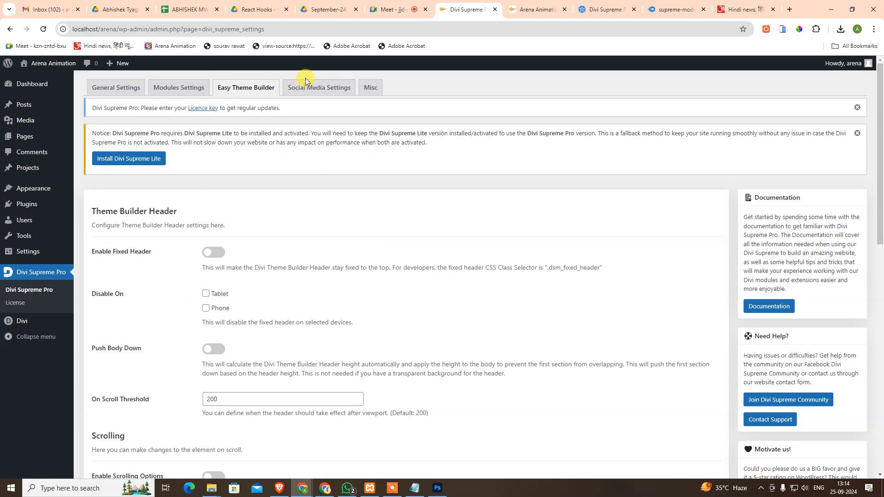
# Review the plugin's Social Media Settings and Misc options, including dynamic assets and JSON and SVG file uploads
pyautogui.click(305, 90)
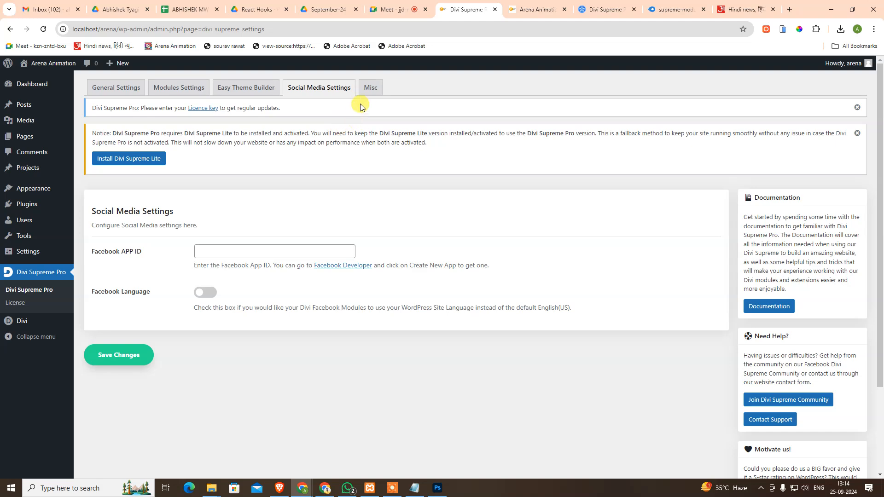
pyautogui.click(366, 88)
pyautogui.scroll(-4, 233, 289)
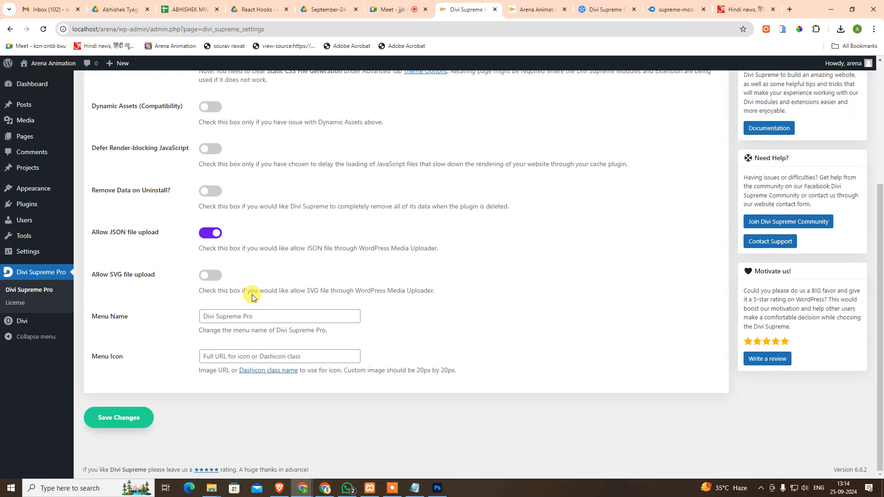
pyautogui.scroll(4, 256, 294)
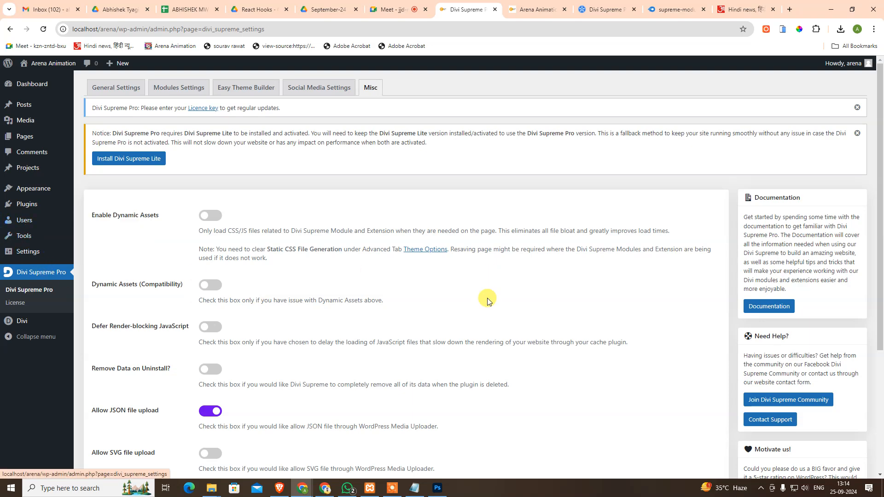
pyautogui.scroll(-4, 221, 322)
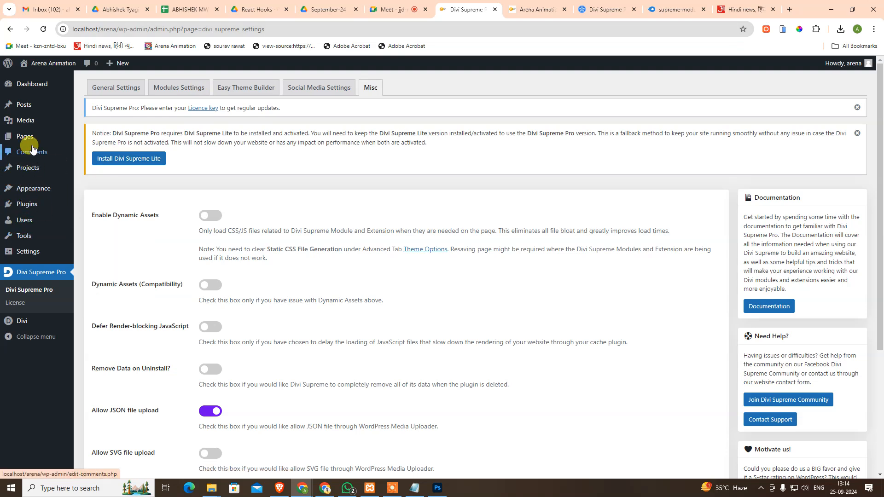
# Open the Home page for editing from the list of all pages, and reload the Divi Builder editor
pyautogui.moveTo(27, 134)
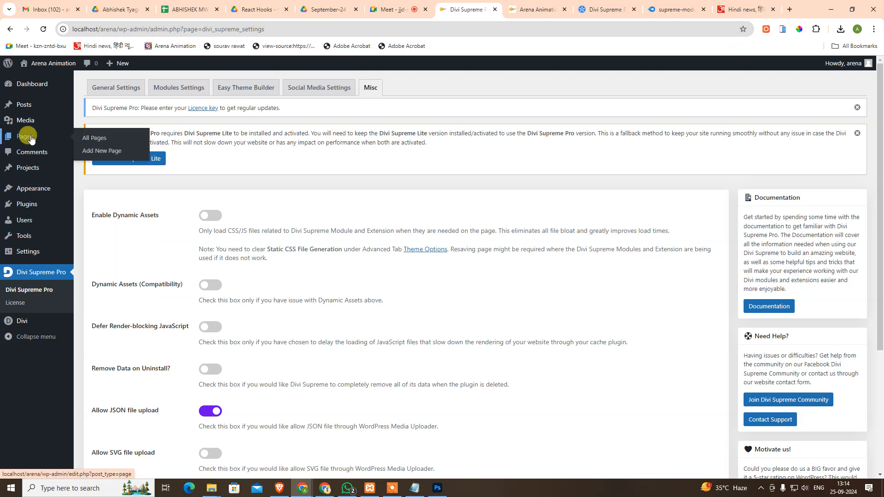
pyautogui.click(97, 143)
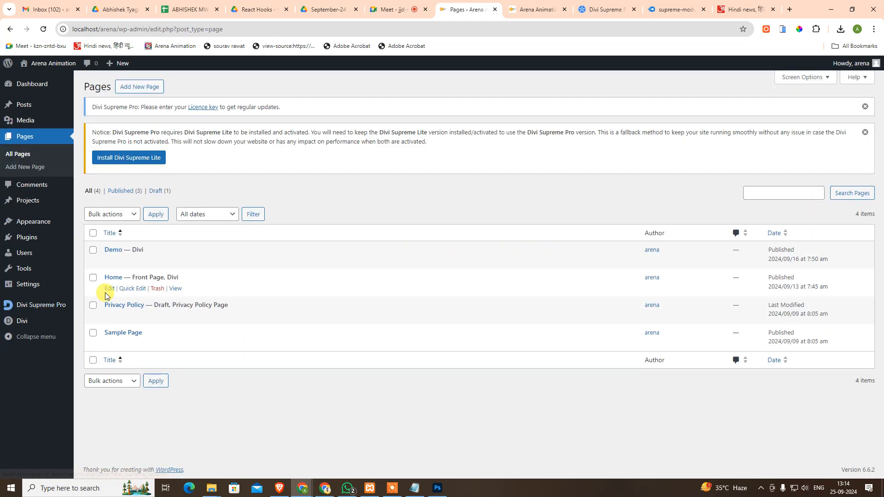
pyautogui.click(109, 289)
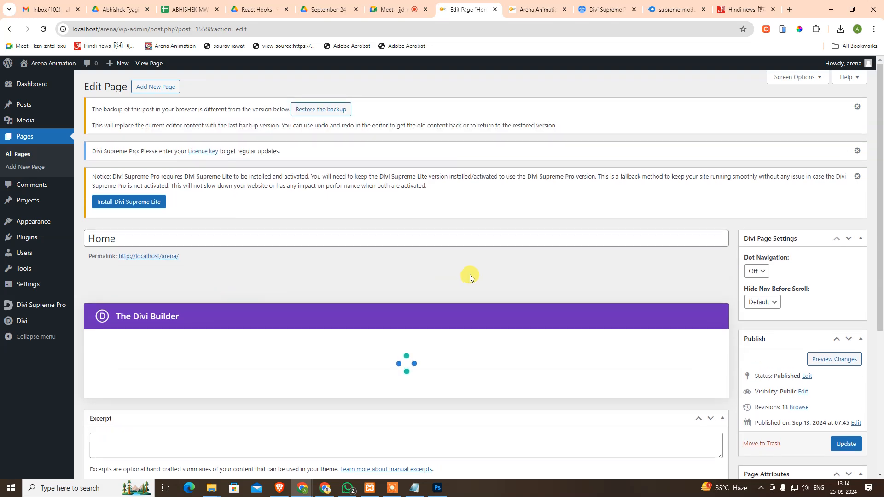
pyautogui.scroll(-4, 368, 257)
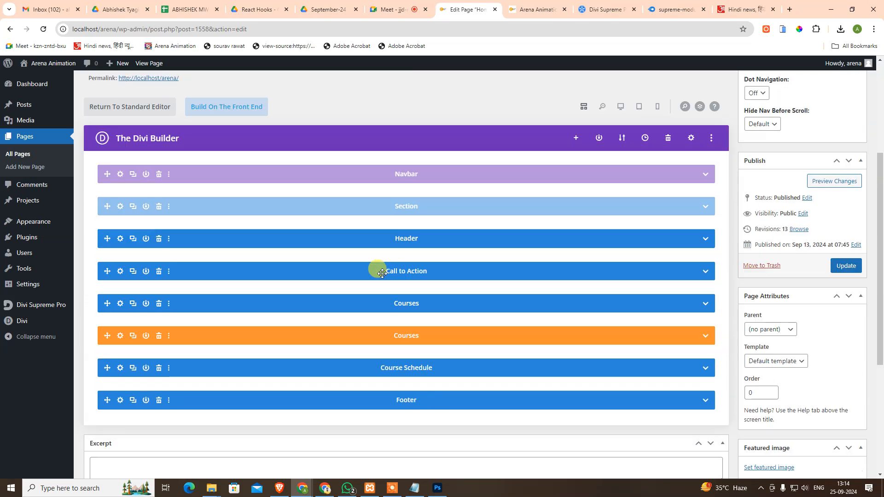
pyautogui.hotkey('ctrl', 'r')
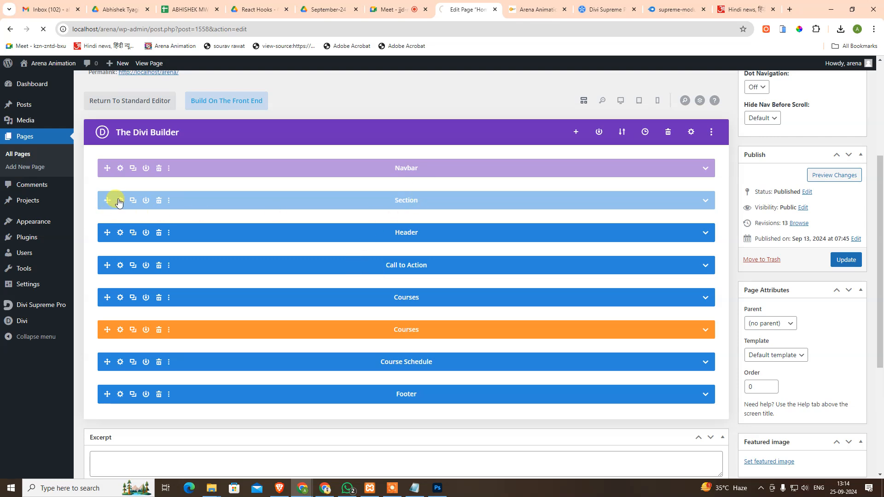
pyautogui.scroll(4, 173, 202)
pyautogui.scroll(-1, 178, 268)
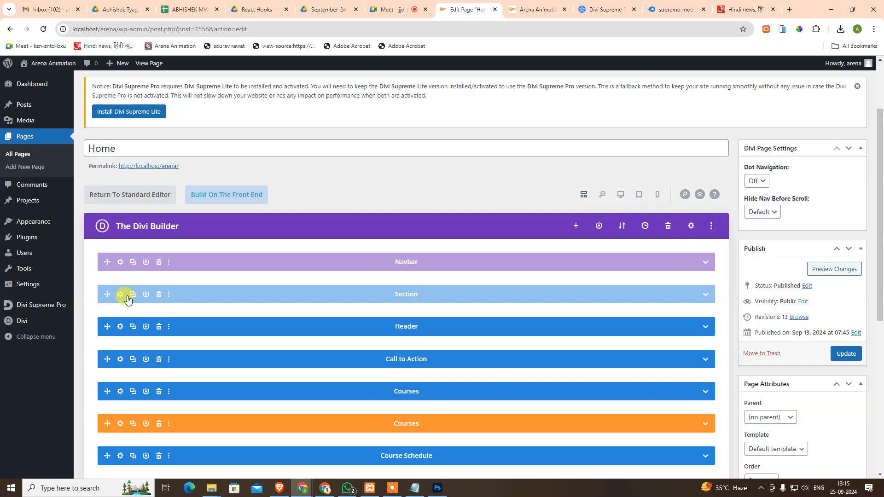
# Enable the disabled section below the Navbar for phone and tablet, and update the Home page
pyautogui.click(168, 295)
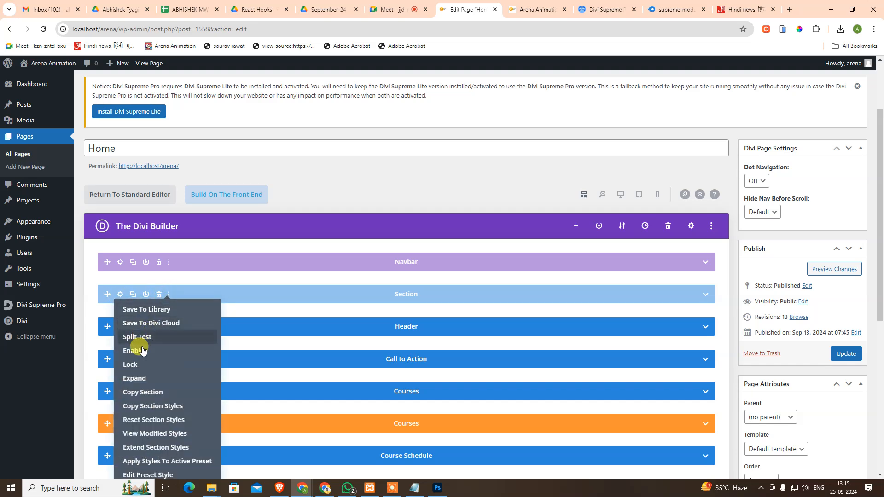
pyautogui.click(125, 352)
pyautogui.click(167, 352)
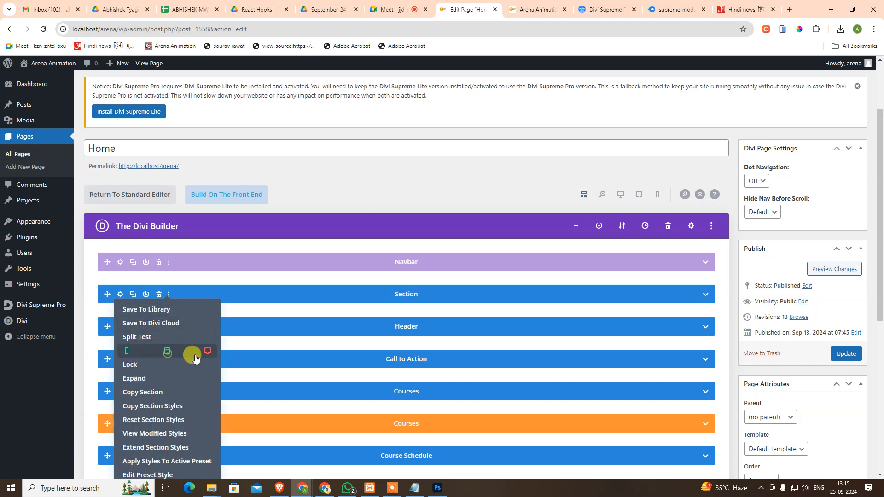
pyautogui.click(533, 177)
pyautogui.scroll(-2, 757, 276)
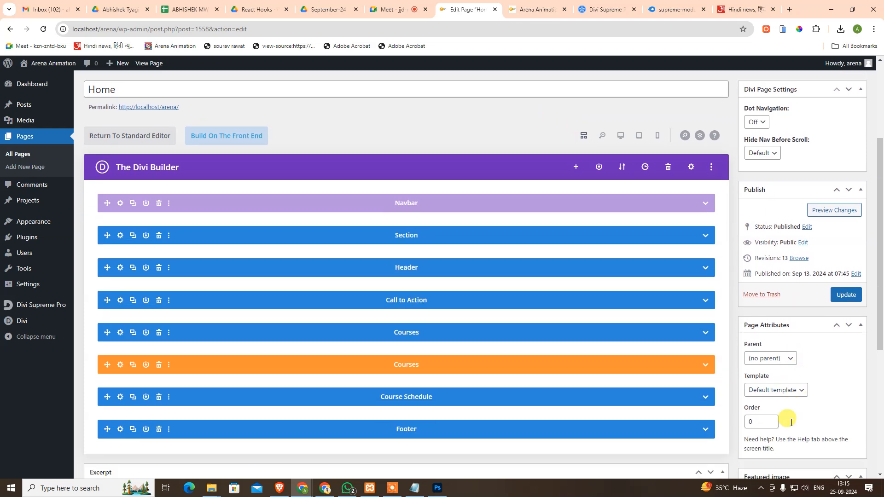
pyautogui.click(783, 358)
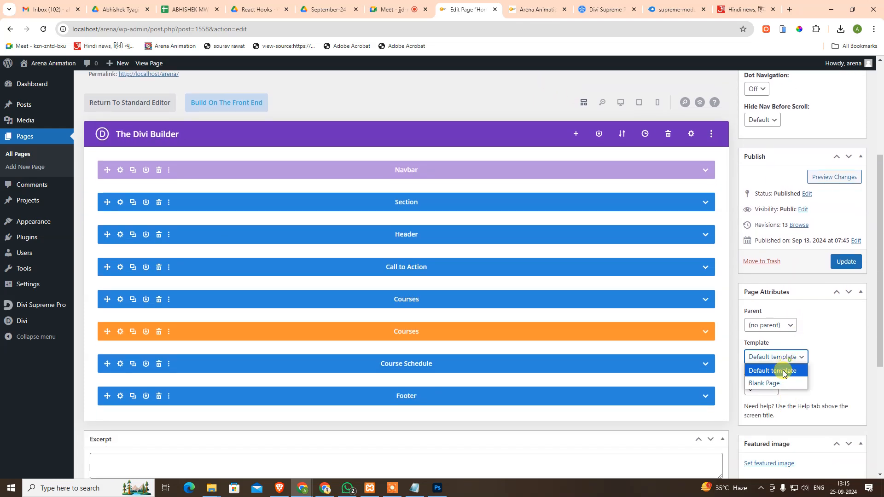
pyautogui.click(845, 262)
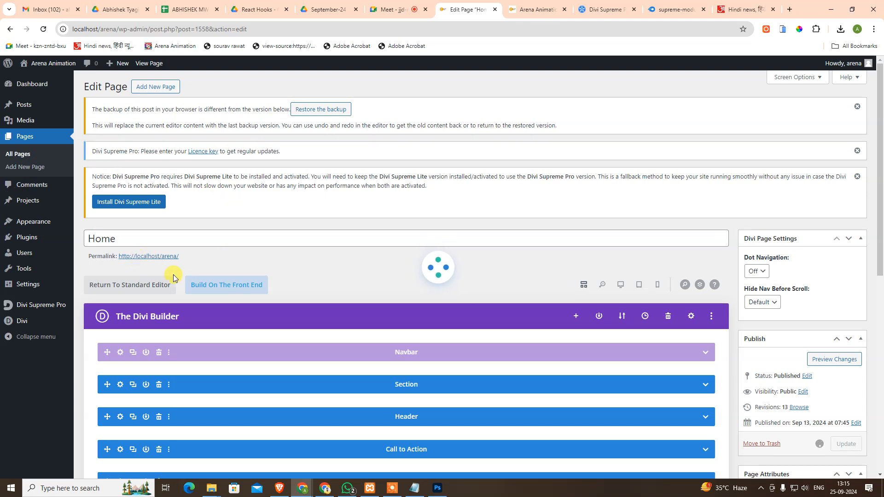
# View the updated Home page in a new browser tab and close the earlier copy of the site
pyautogui.scroll(-3, 180, 276)
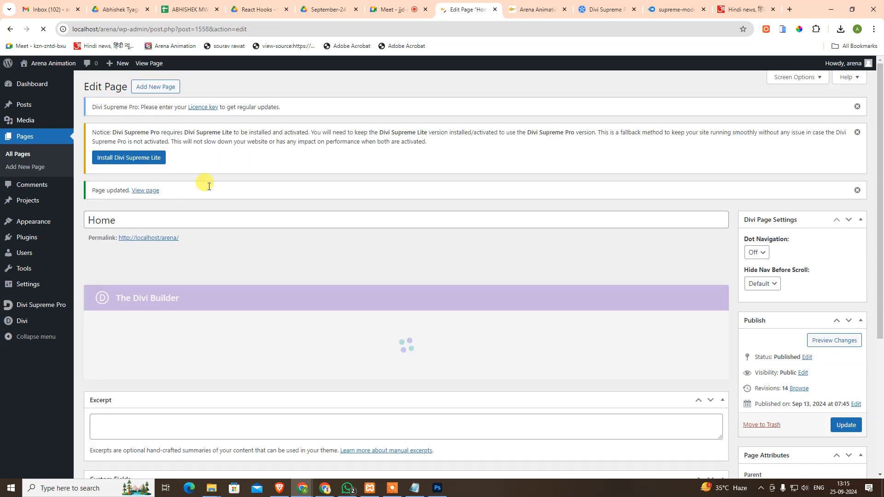
pyautogui.middleClick(147, 63)
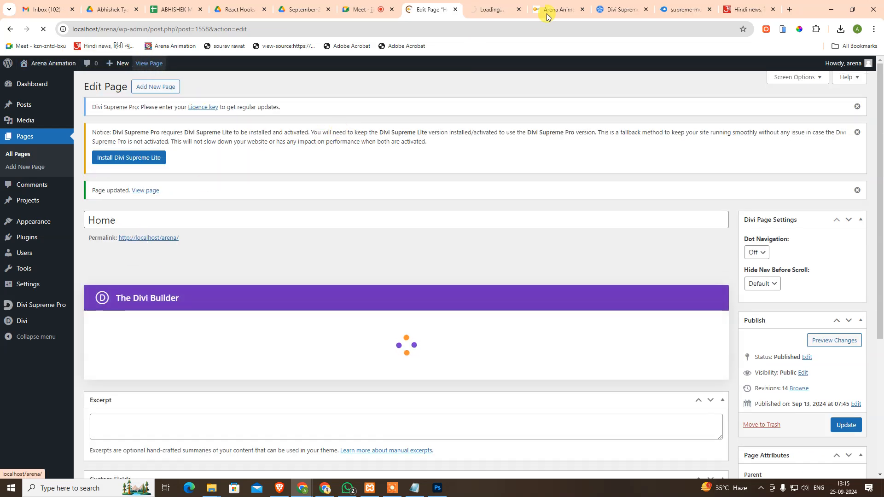
pyautogui.click(484, 5)
pyautogui.middleClick(544, 3)
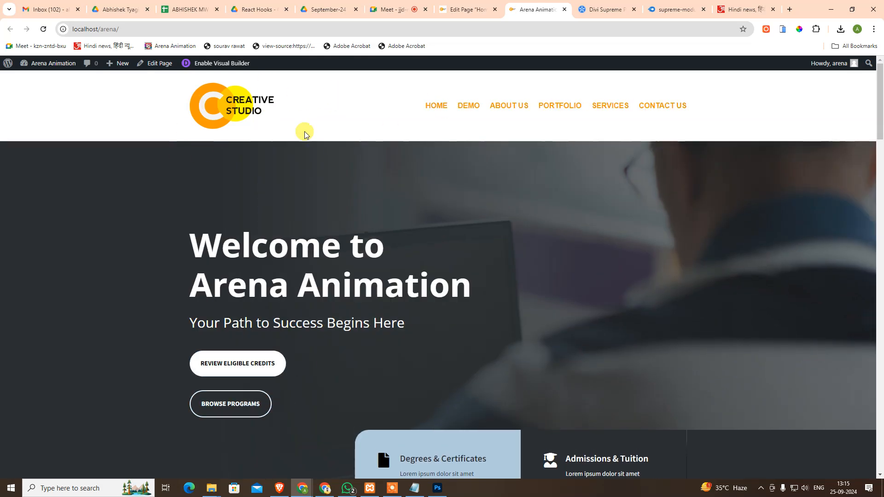
# Review the logo and elements options of the Menu module in the section below the Navbar, and close its settings without changes
pyautogui.click(479, 10)
pyautogui.scroll(-2, 177, 353)
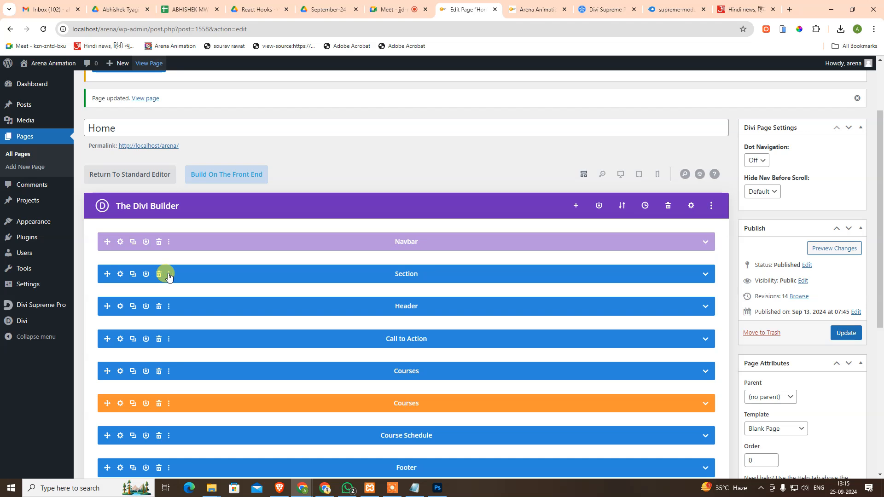
pyautogui.click(706, 274)
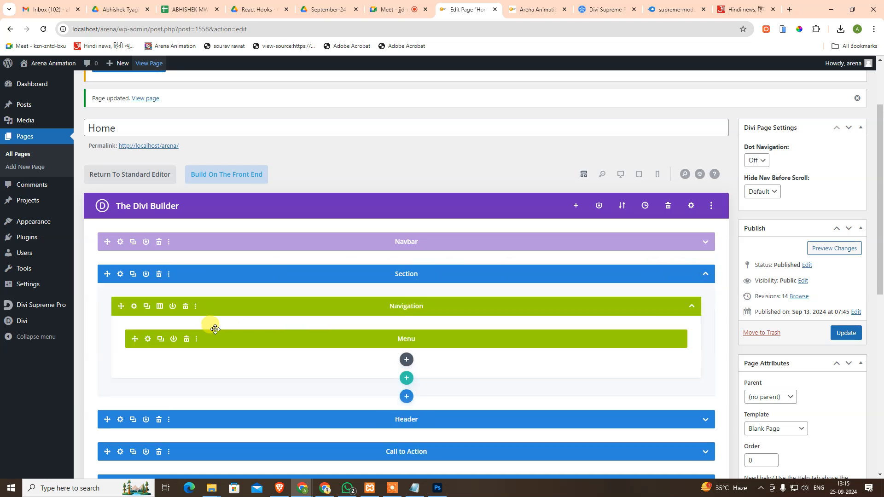
pyautogui.click(148, 340)
pyautogui.scroll(-4, 542, 203)
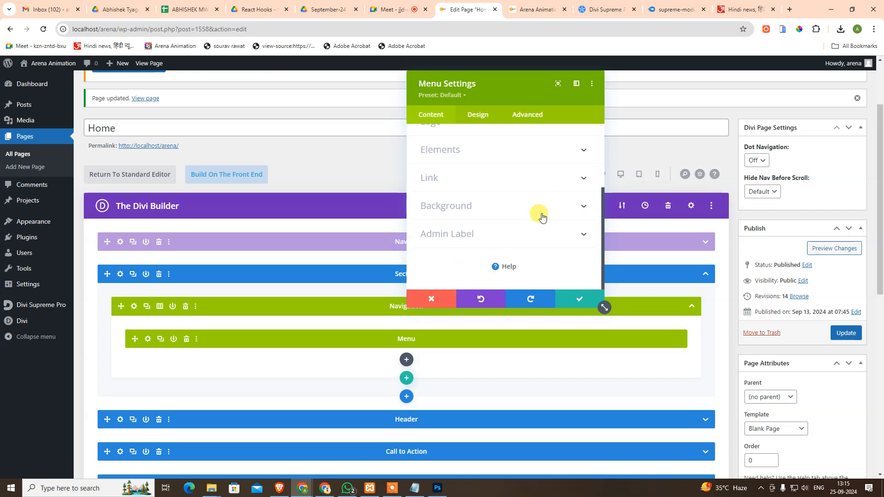
pyautogui.scroll(3, 542, 216)
pyautogui.click(464, 226)
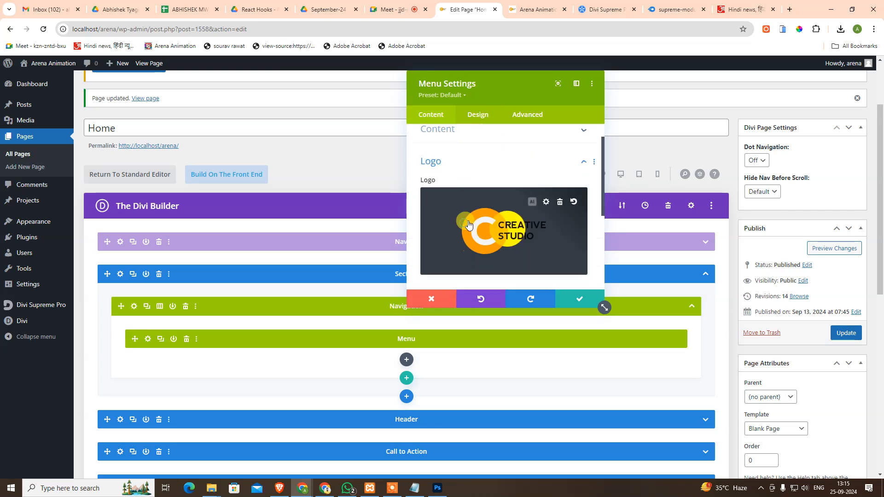
pyautogui.scroll(-3, 471, 231)
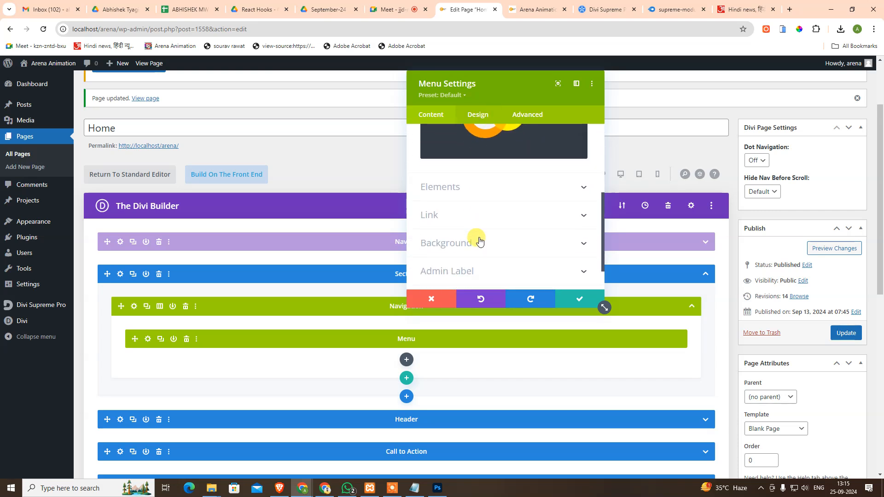
pyautogui.click(476, 192)
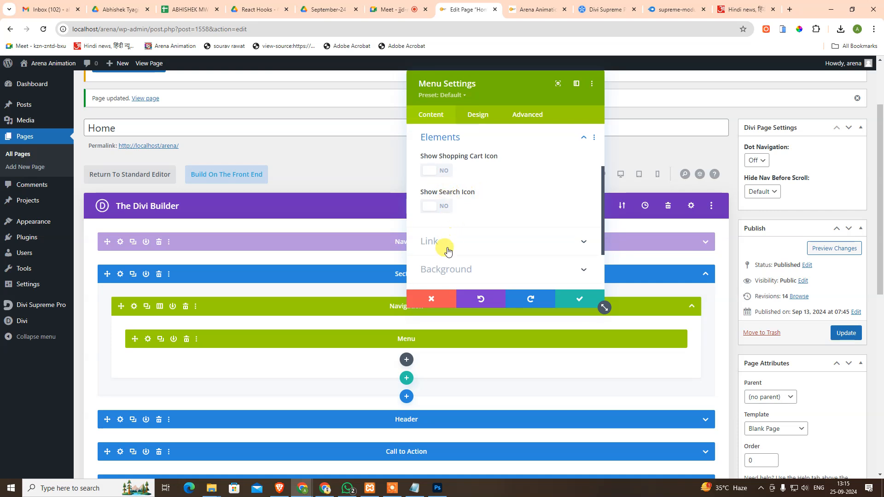
pyautogui.scroll(-2, 454, 249)
pyautogui.click(433, 298)
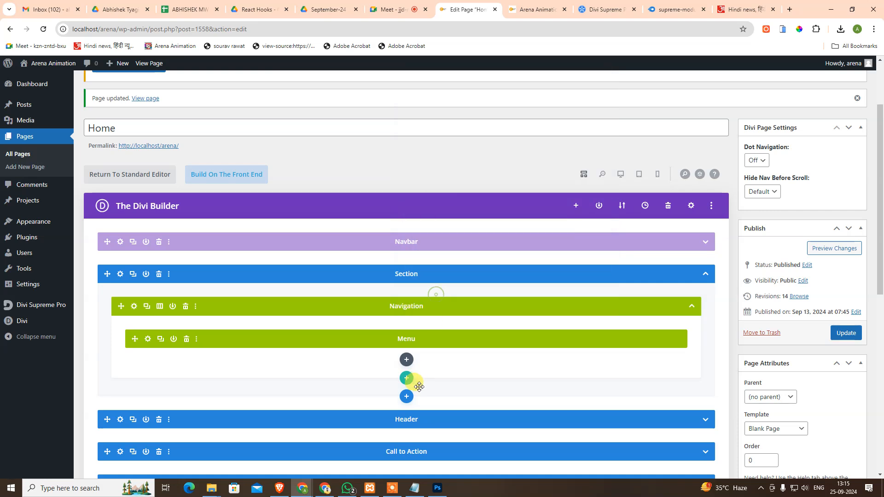
# Add a single-column row below the Navigation row, find the menu modules and insert the Supreme Menu module
pyautogui.click(406, 380)
pyautogui.click(339, 203)
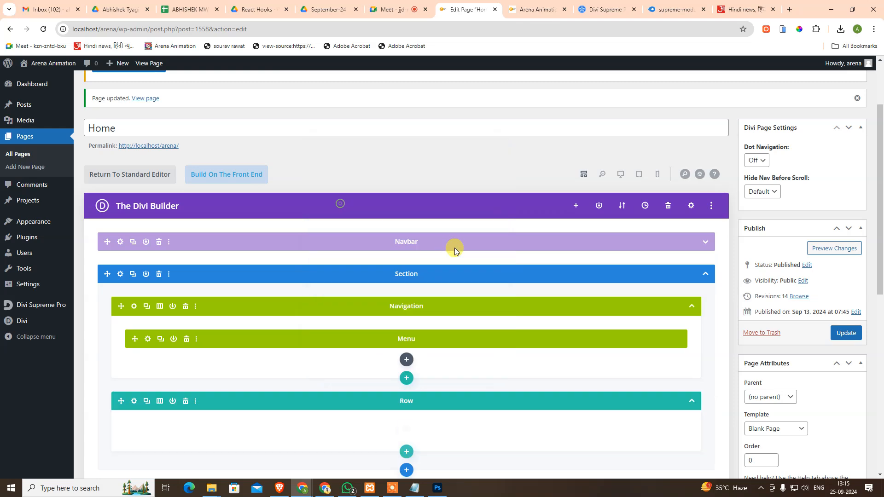
pyautogui.scroll(2, 385, 247)
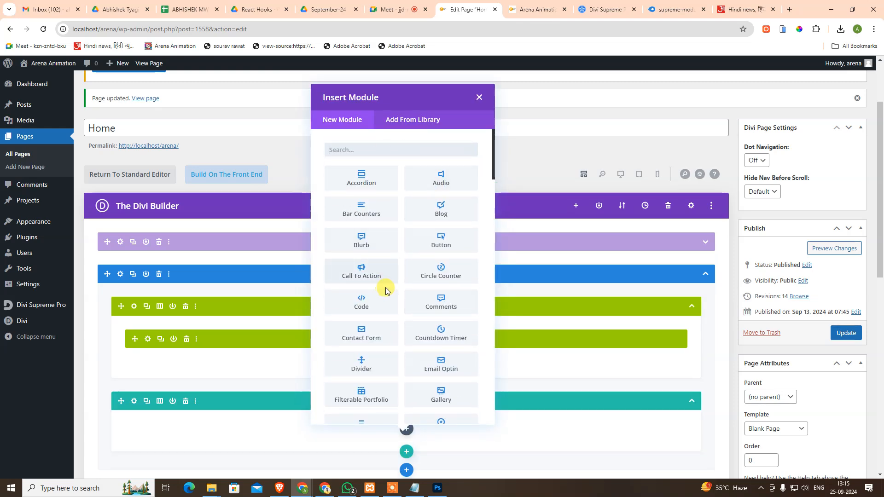
pyautogui.scroll(-7, 418, 313)
pyautogui.scroll(-8, 420, 313)
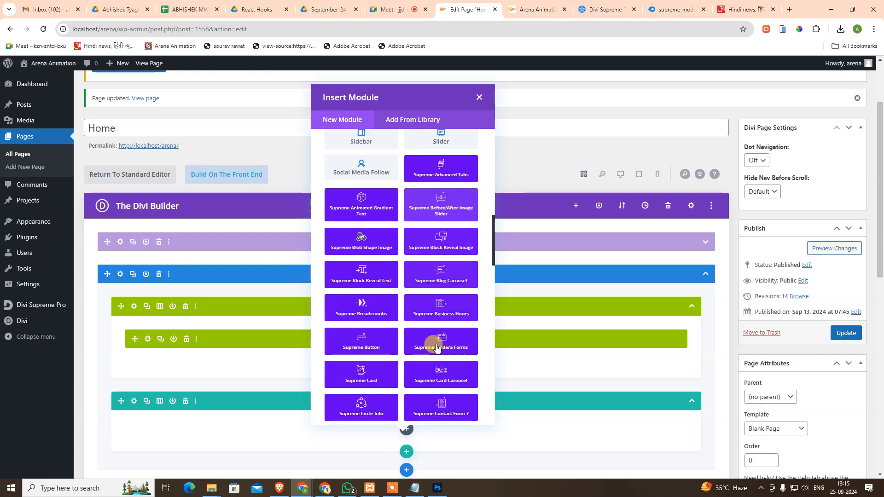
pyautogui.scroll(-5, 428, 383)
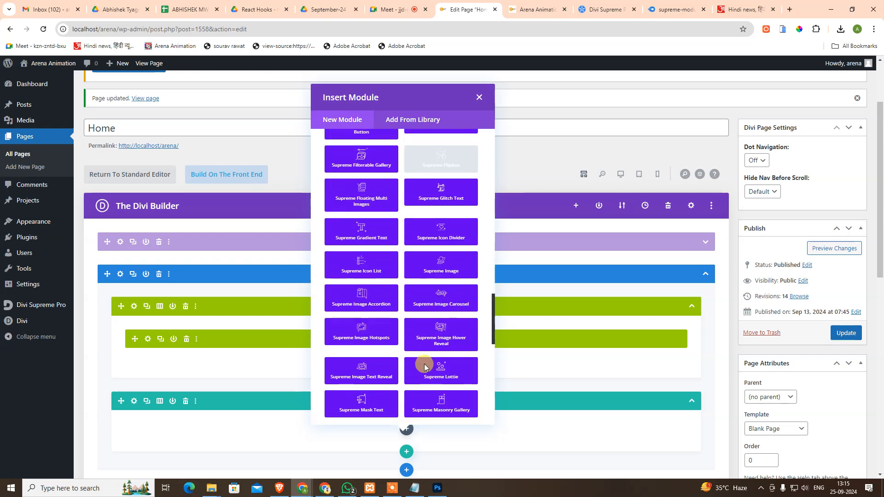
pyautogui.scroll(15, 423, 356)
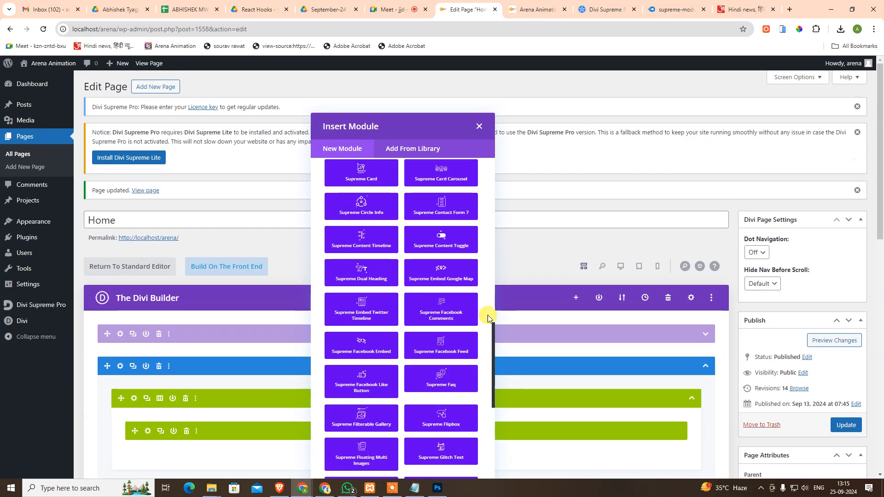
pyautogui.scroll(4, 347, 260)
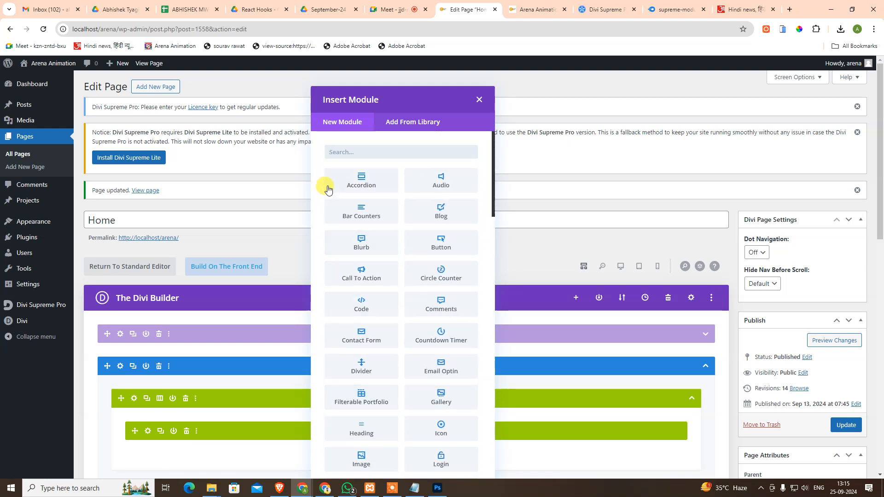
pyautogui.click(374, 153)
pyautogui.write('menu')
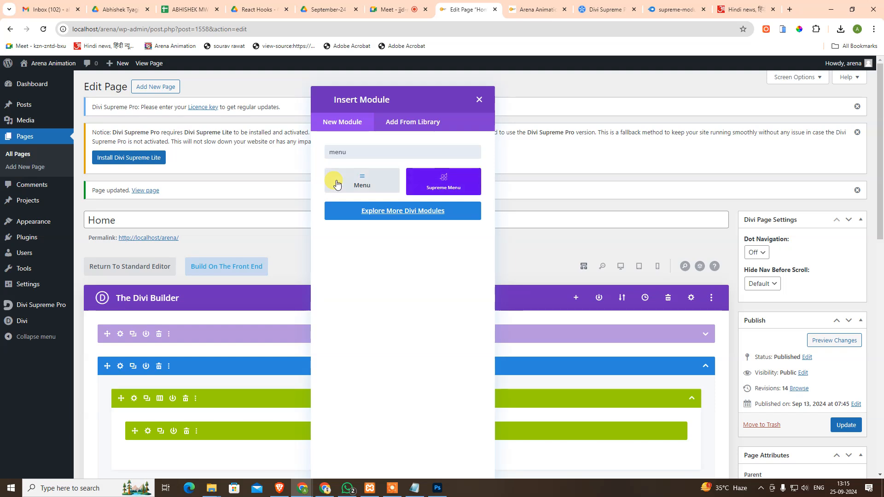
pyautogui.click(463, 184)
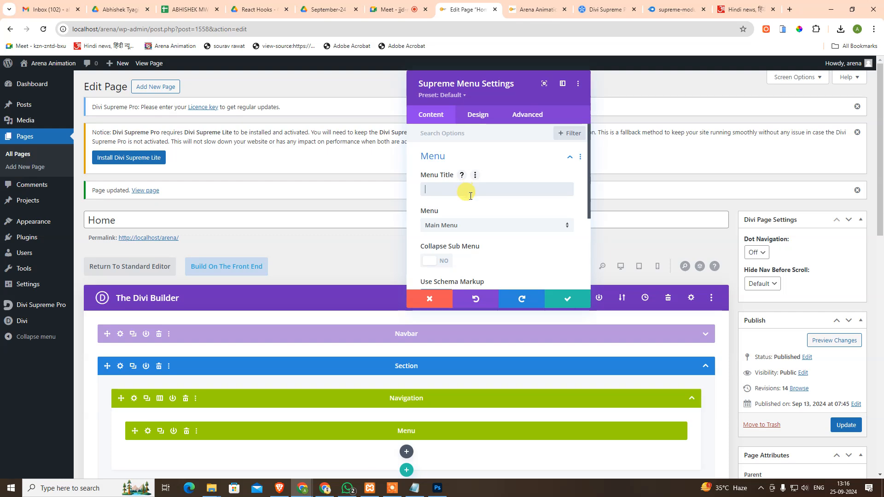
# Review the Supreme Menu module's content options and its layout and title design options
pyautogui.scroll(-2, 470, 198)
pyautogui.scroll(1, 470, 205)
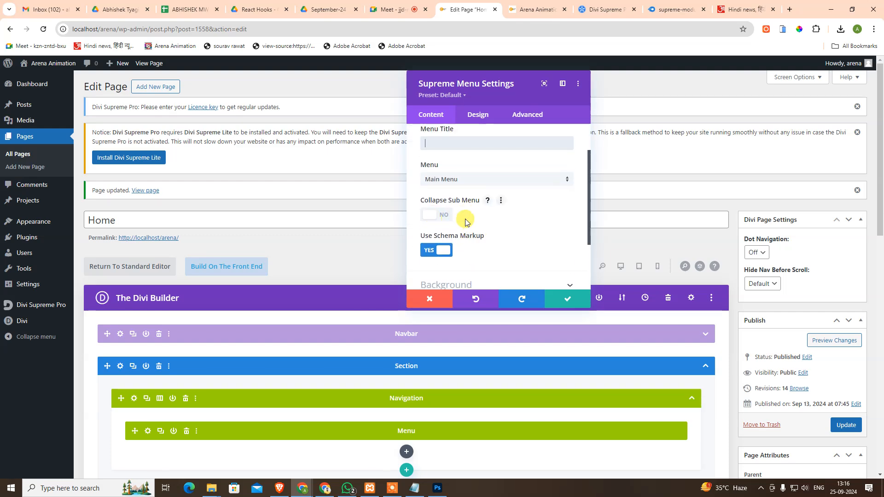
pyautogui.scroll(-1, 470, 224)
pyautogui.scroll(-1, 445, 235)
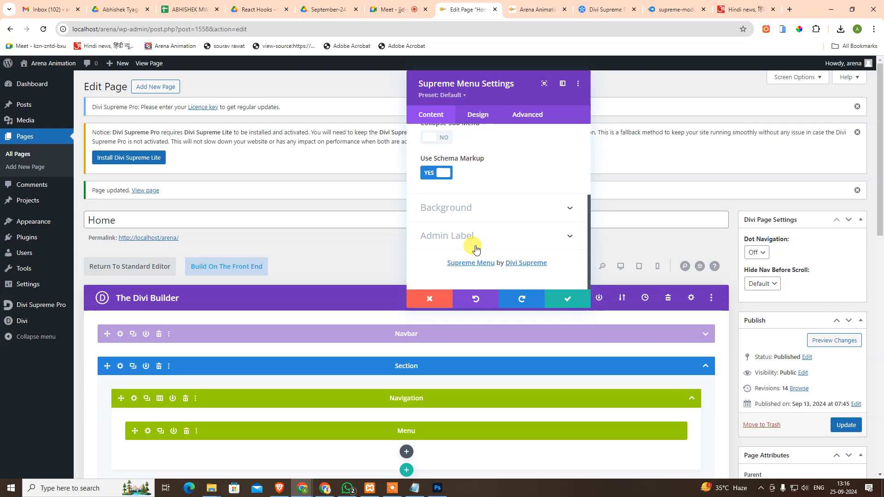
pyautogui.scroll(1, 440, 236)
pyautogui.scroll(3, 442, 230)
pyautogui.click(480, 118)
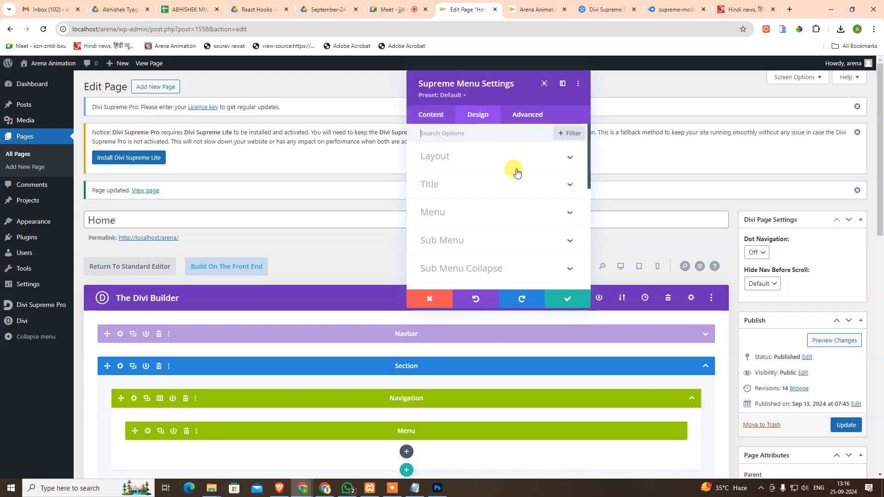
pyautogui.click(469, 155)
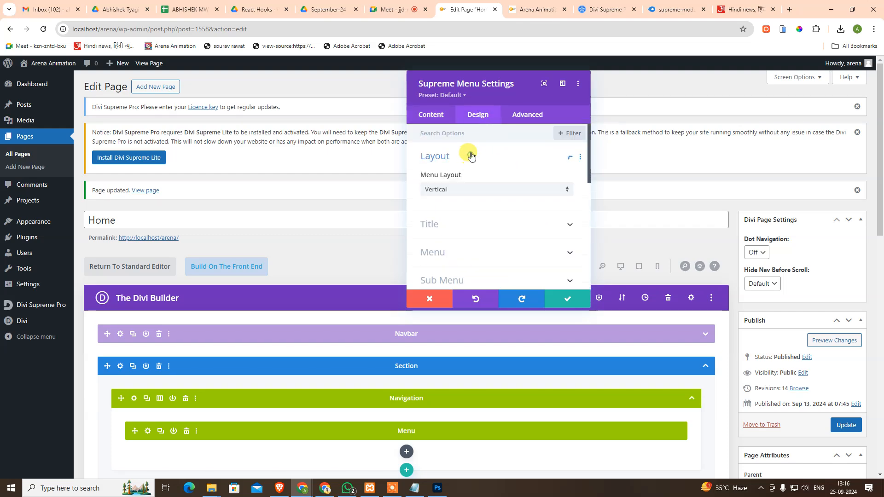
pyautogui.click(468, 189)
pyautogui.click(465, 186)
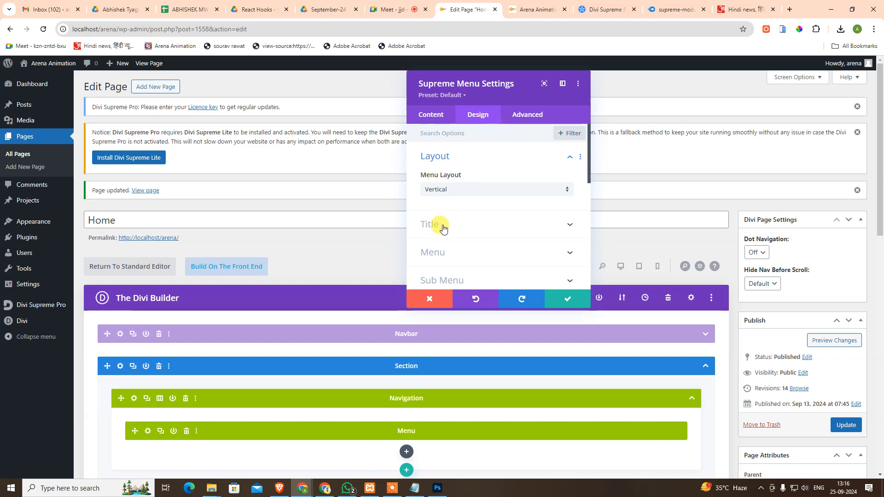
pyautogui.click(464, 225)
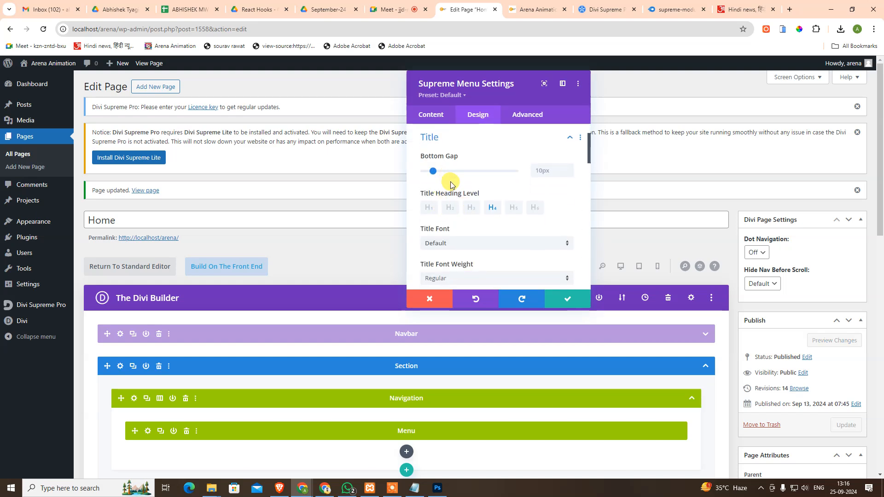
# Set the Supreme Menu's title to "Creative Studio" and check its remaining content options
pyautogui.click(431, 114)
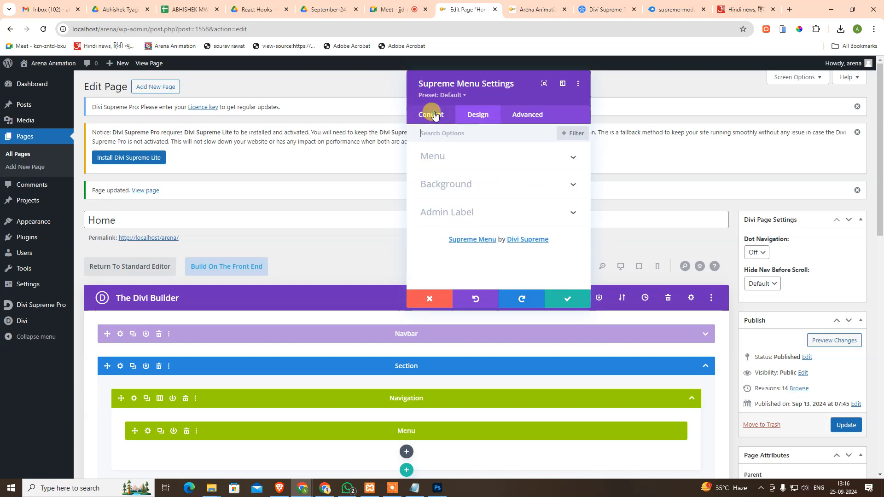
pyautogui.click(419, 157)
pyautogui.click(448, 190)
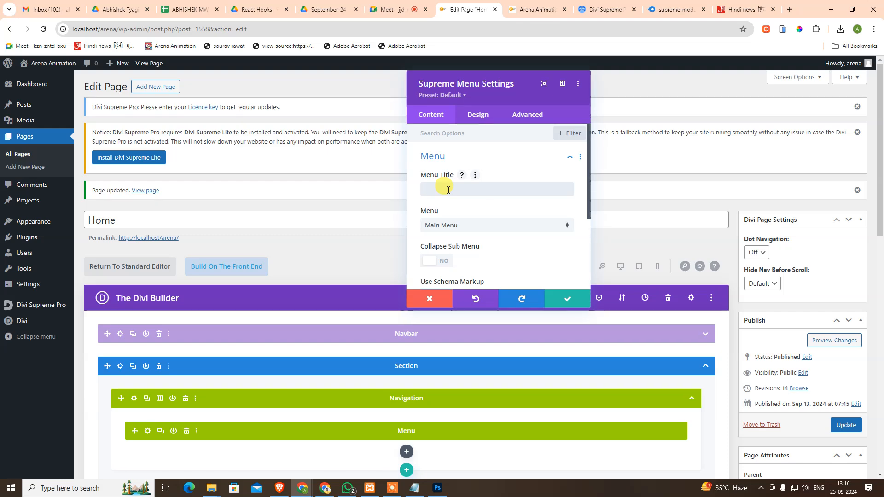
pyautogui.write('Creative Studio')
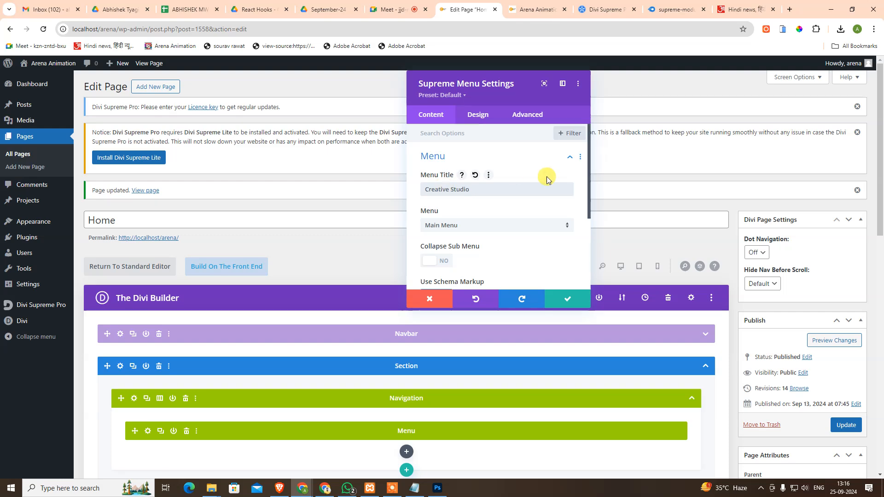
pyautogui.scroll(-2, 461, 221)
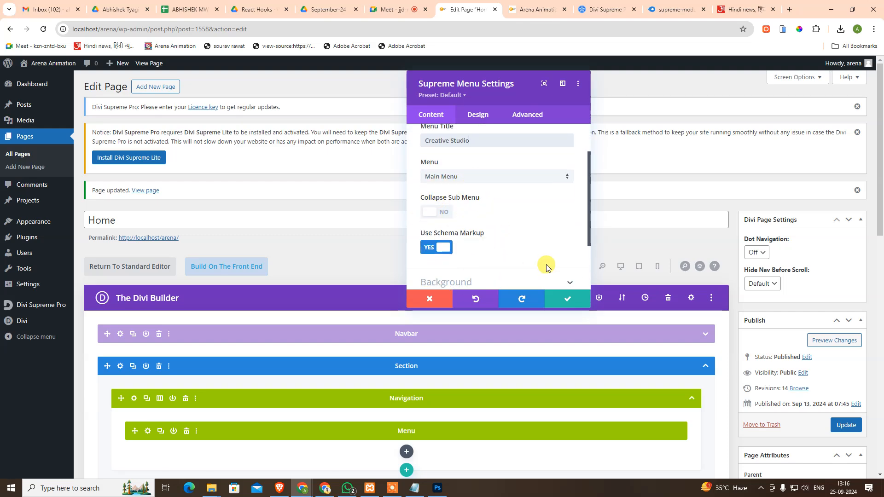
pyautogui.scroll(-3, 546, 262)
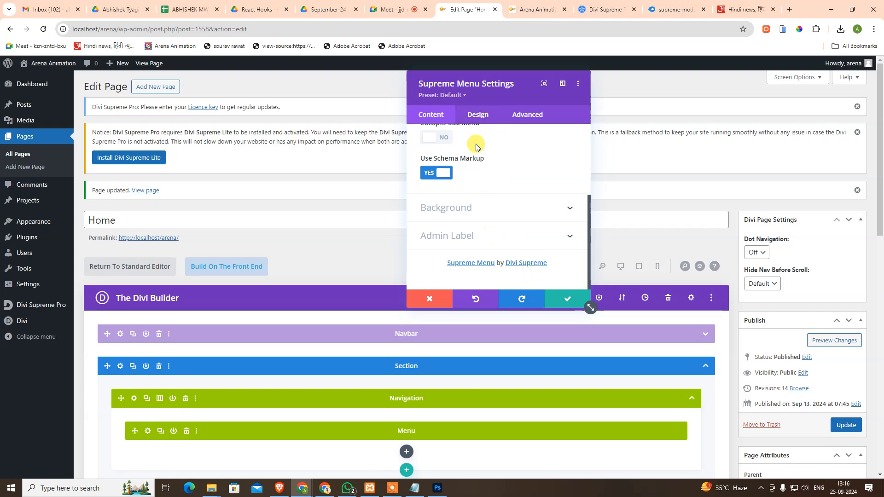
# Save the Supreme Menu module with the Vertical layout and default title design, and show the Home page in the builder's desktop view
pyautogui.click(478, 119)
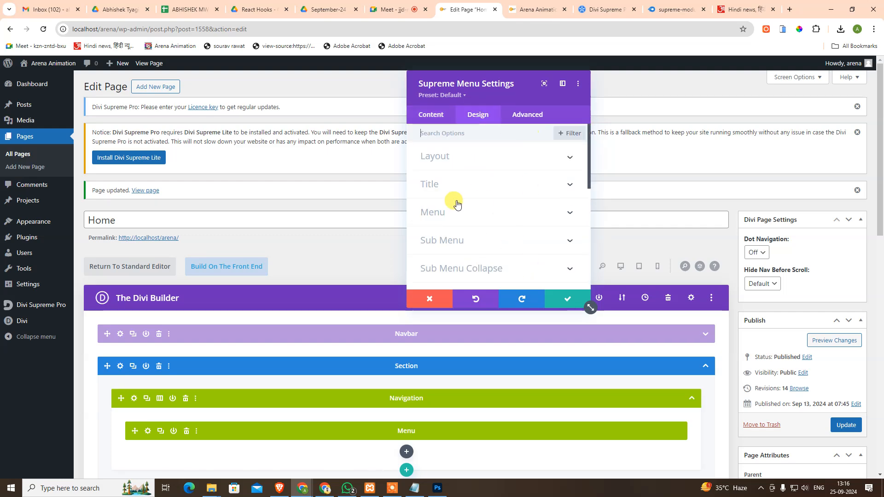
pyautogui.click(460, 155)
pyautogui.click(475, 193)
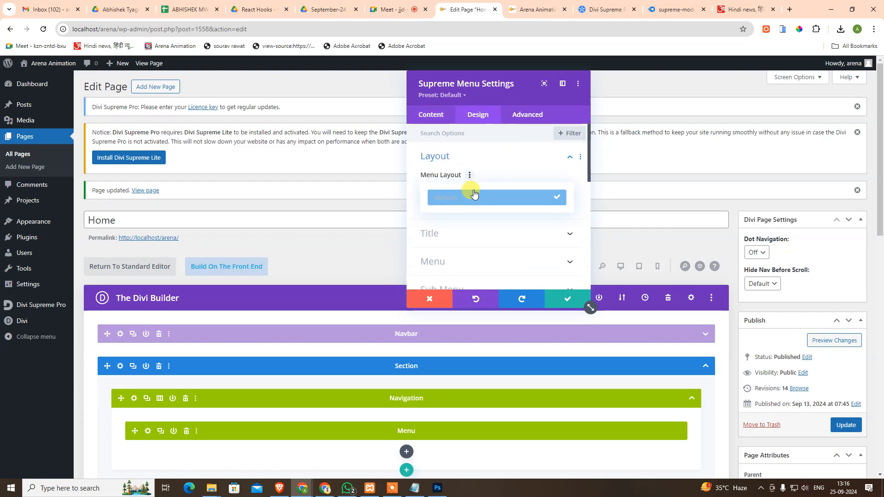
pyautogui.click(493, 195)
pyautogui.click(449, 224)
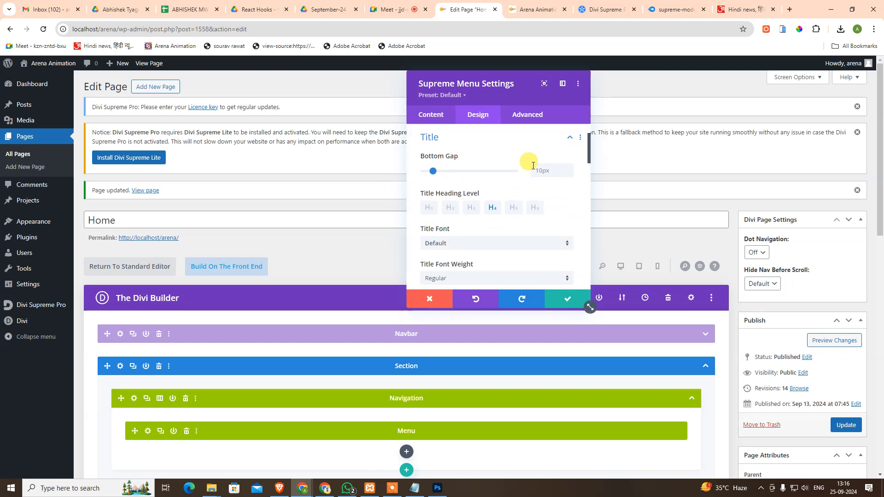
pyautogui.scroll(-3, 497, 258)
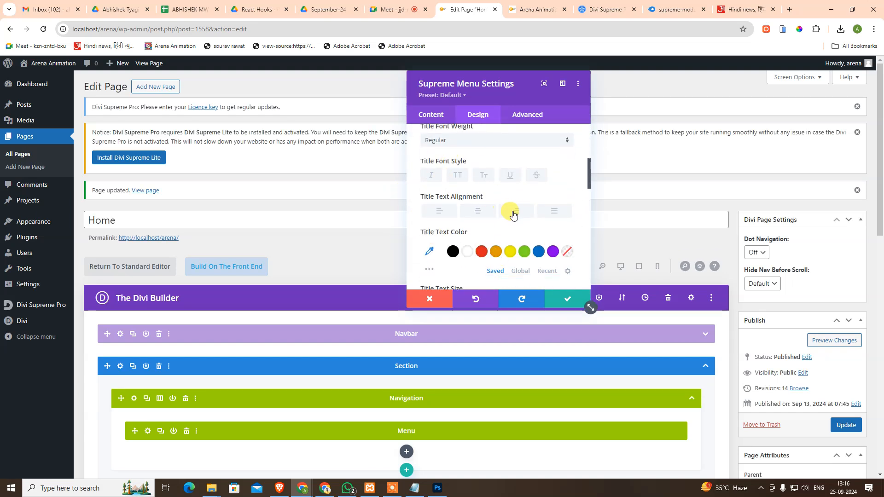
pyautogui.scroll(-5, 483, 221)
pyautogui.click(557, 299)
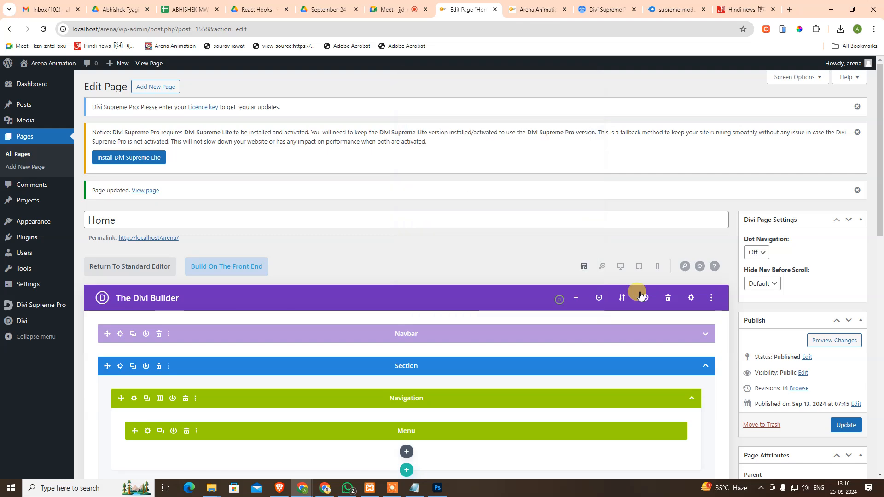
pyautogui.click(621, 268)
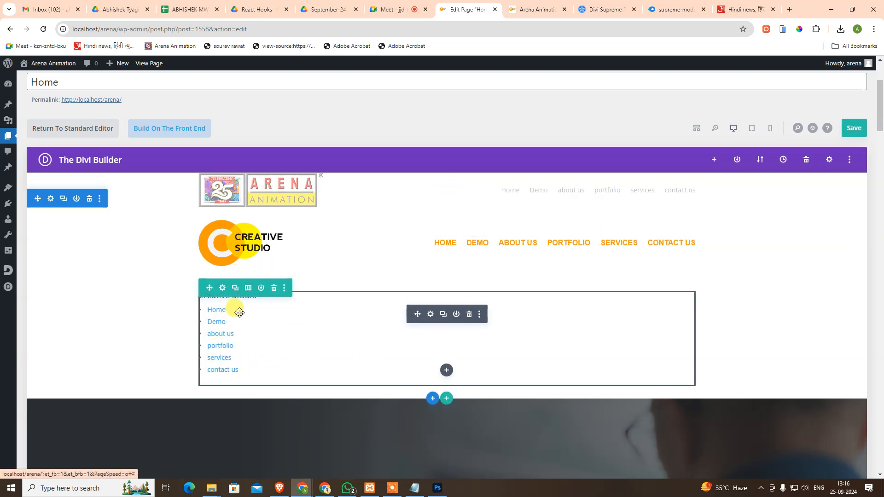
# Try the Collapse Sub Menu option in the Supreme Menu module's settings and switch it back off
pyautogui.click(431, 315)
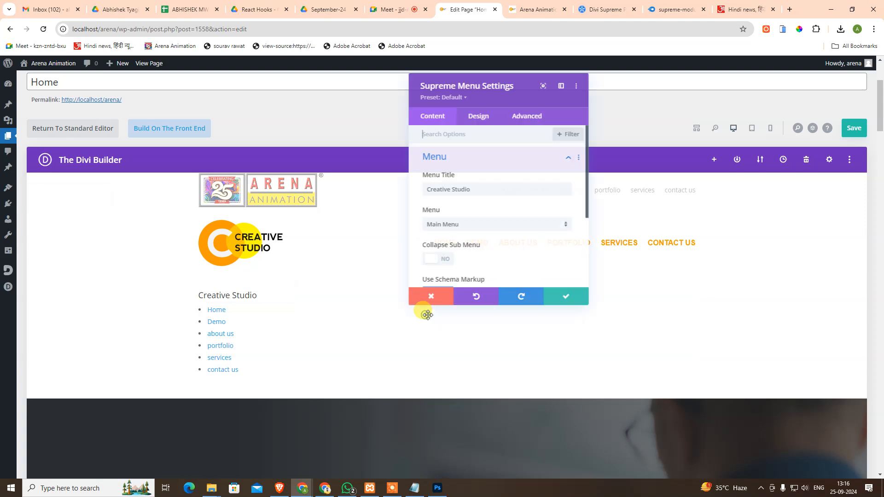
pyautogui.scroll(-1, 465, 230)
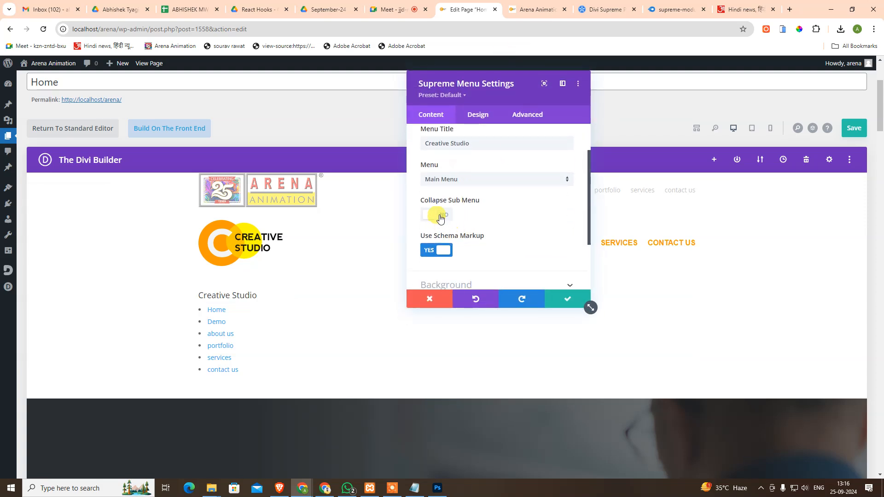
pyautogui.click(440, 216)
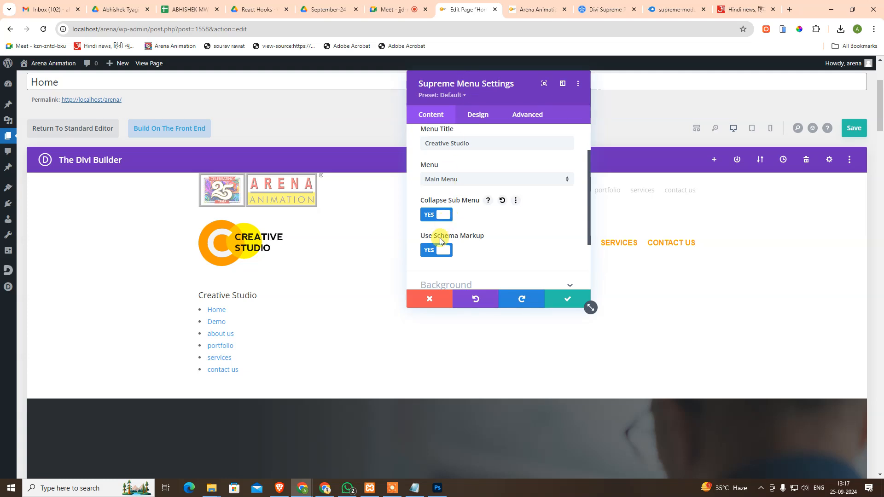
pyautogui.click(439, 215)
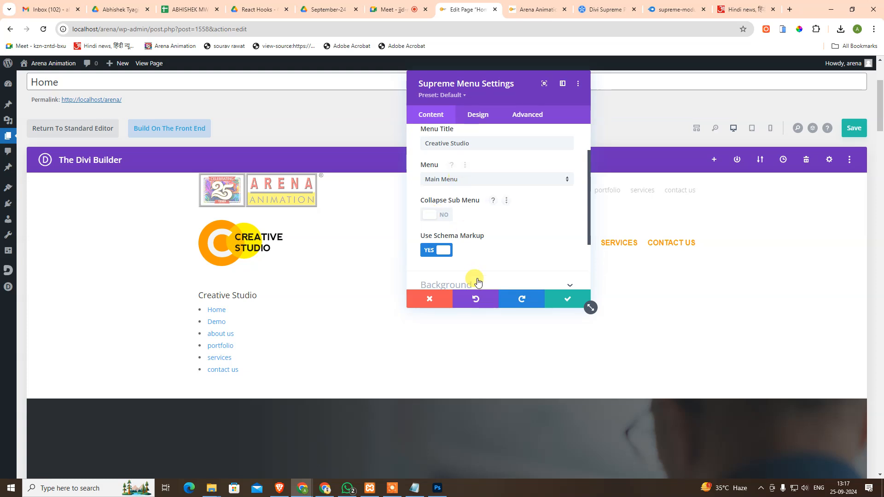
# Try a 15px bottom gap for the Supreme Menu's title and reset it to the default
pyautogui.scroll(-2, 475, 277)
pyautogui.click(476, 116)
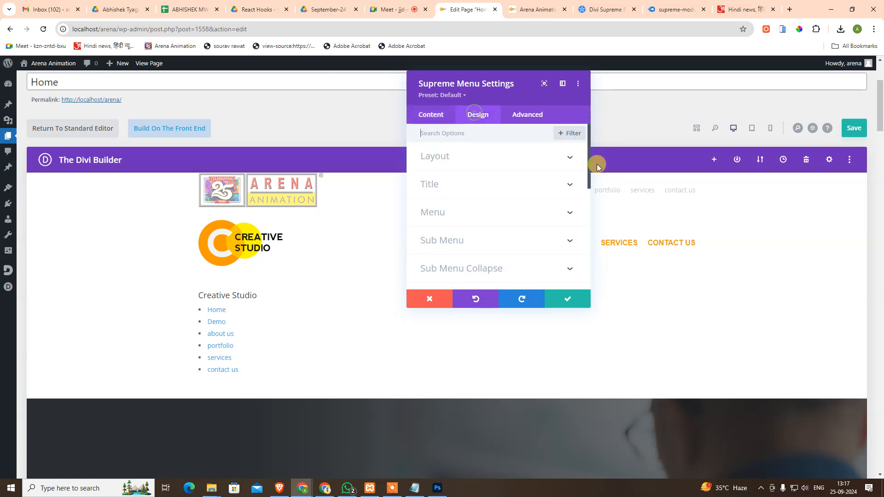
pyautogui.click(450, 157)
pyautogui.click(491, 186)
pyautogui.click(483, 195)
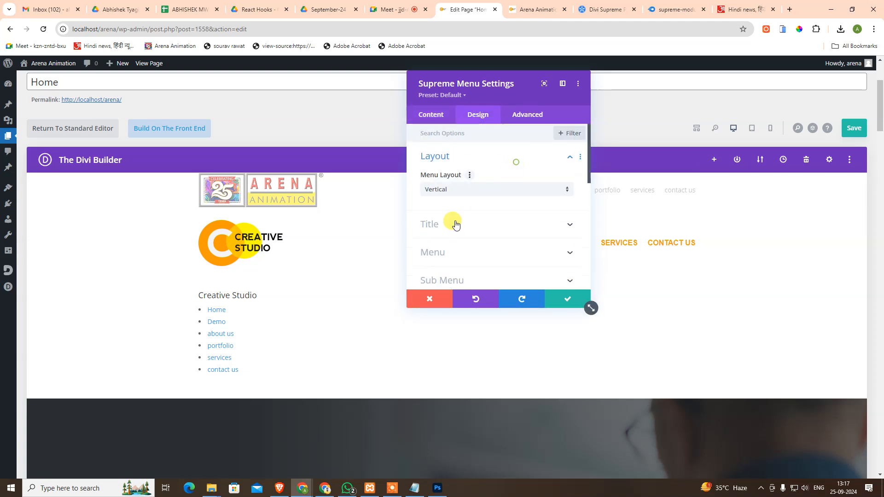
pyautogui.click(454, 223)
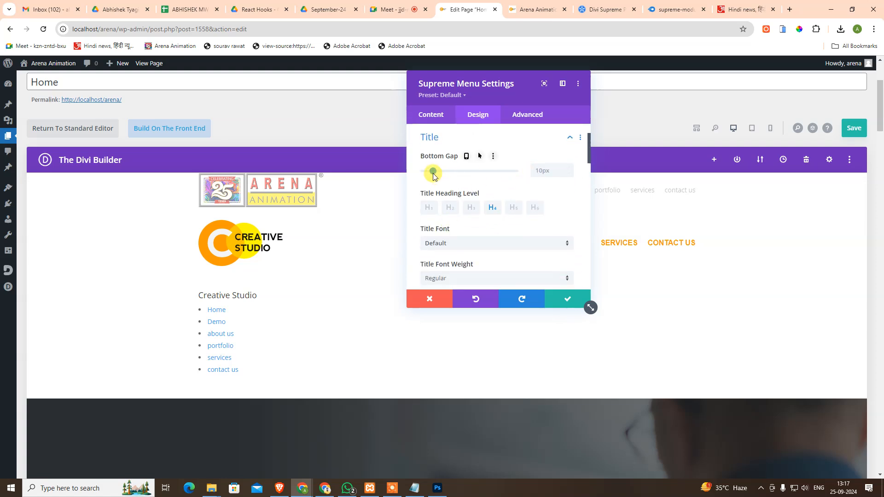
pyautogui.click(437, 174)
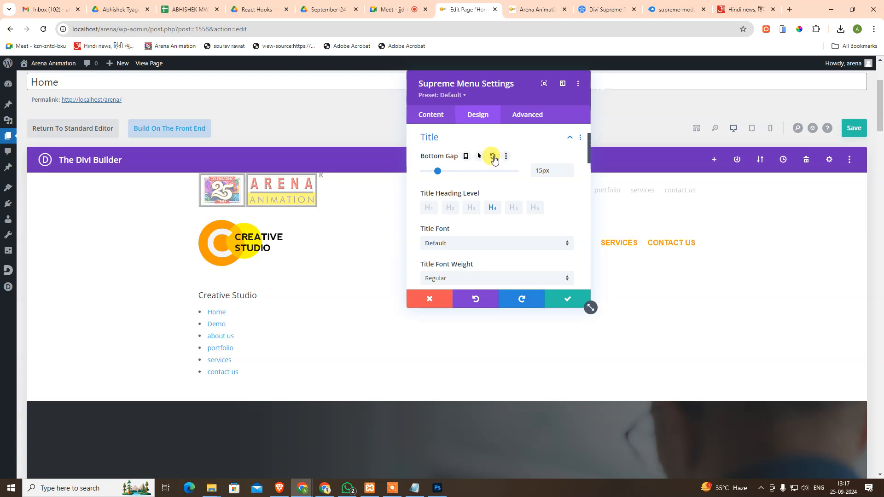
pyautogui.click(492, 156)
# Examine the Supreme Menu's title and menu design options, including text colors, link colors, list style and text size
pyautogui.scroll(-2, 467, 241)
pyautogui.scroll(-5, 470, 196)
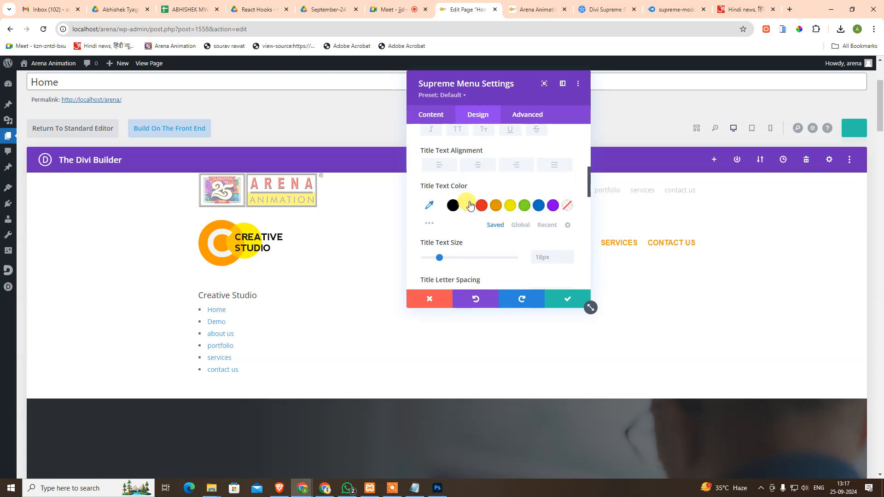
pyautogui.scroll(-3, 460, 238)
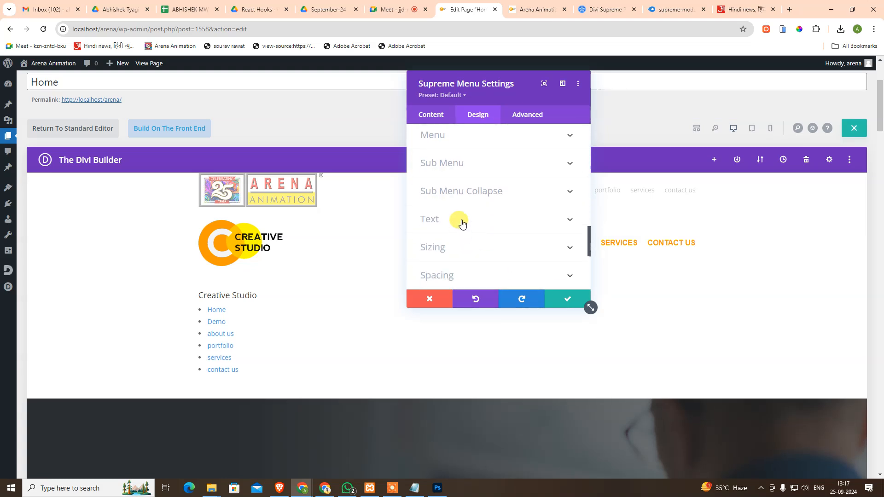
pyautogui.scroll(10, 465, 171)
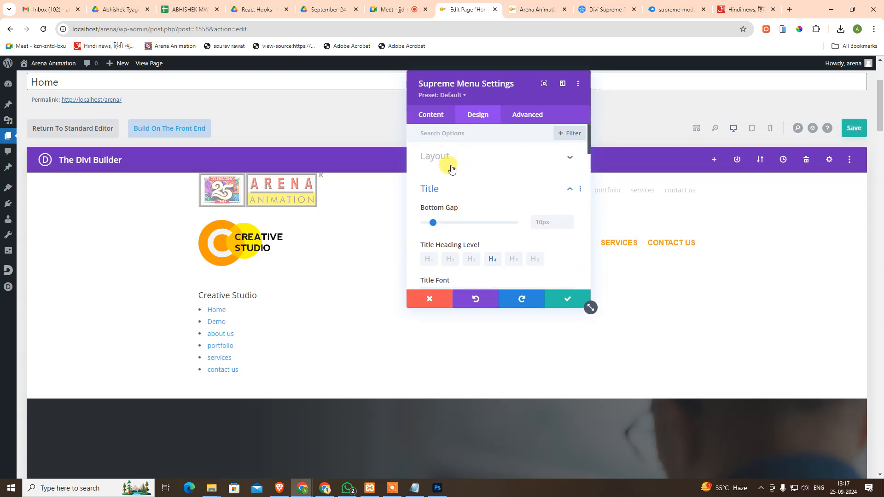
pyautogui.click(453, 188)
pyautogui.click(451, 210)
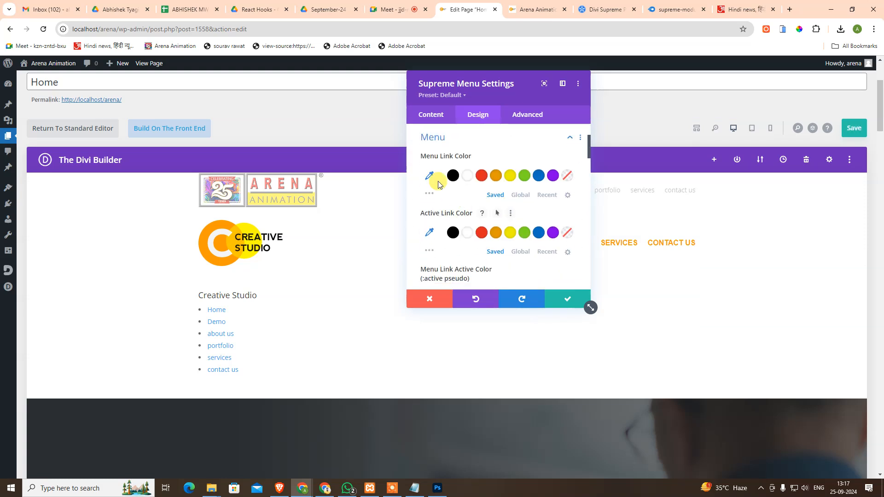
pyautogui.scroll(-2, 434, 258)
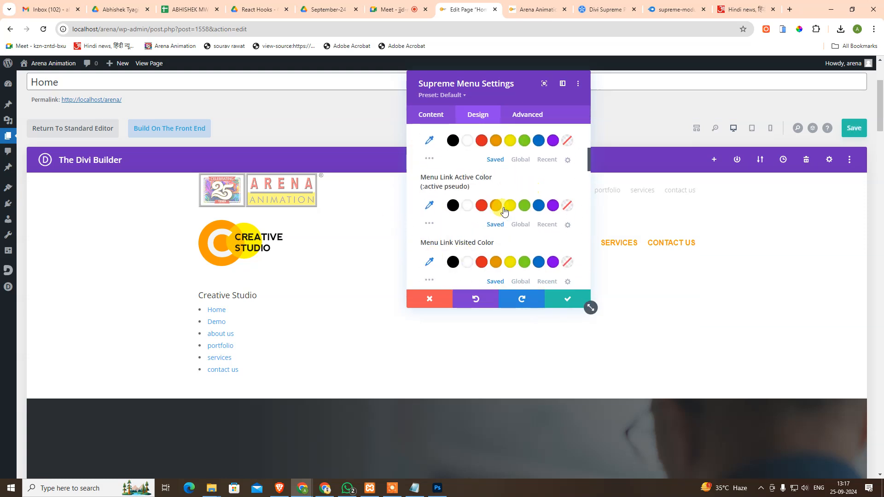
pyautogui.scroll(-5, 504, 211)
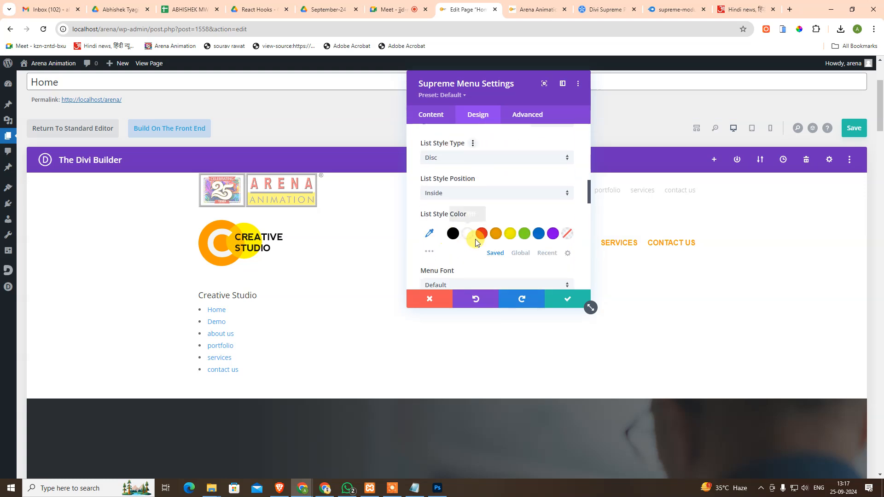
pyautogui.scroll(-5, 477, 243)
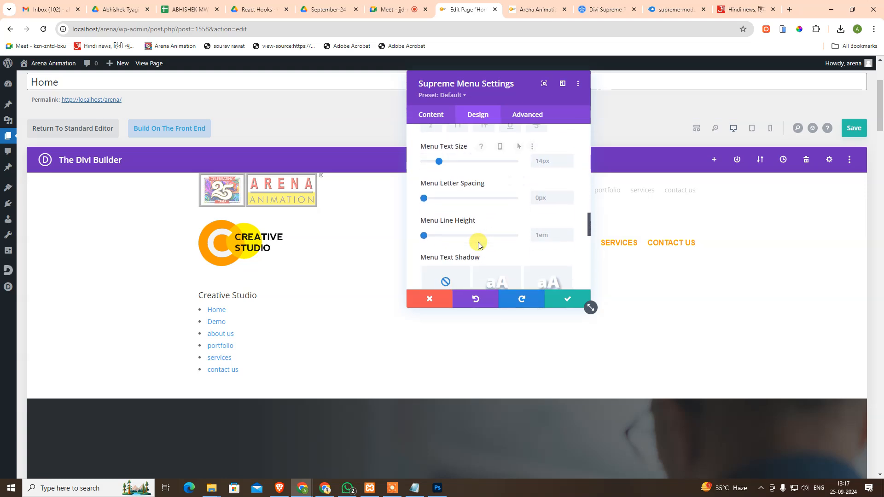
pyautogui.scroll(1, 478, 246)
pyautogui.scroll(-3, 469, 231)
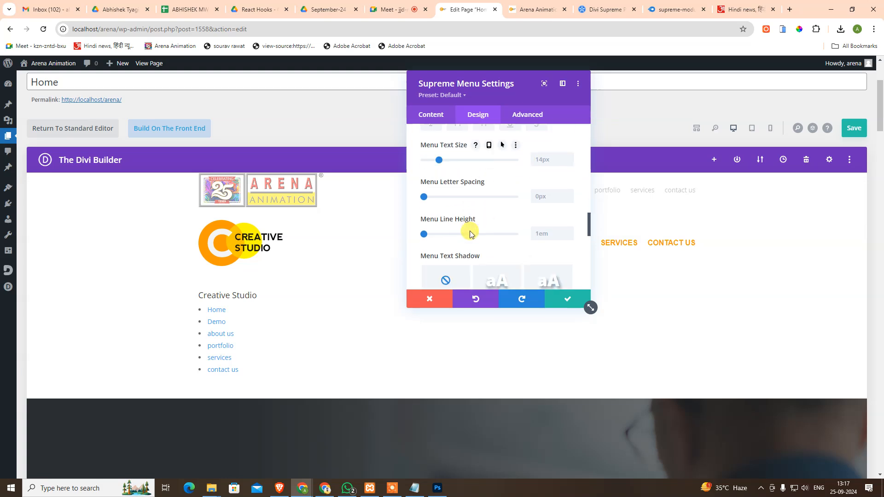
pyautogui.scroll(-1, 471, 238)
# Review the Supreme Menu's sub menu options, remaining design sections and advanced settings
pyautogui.click(474, 228)
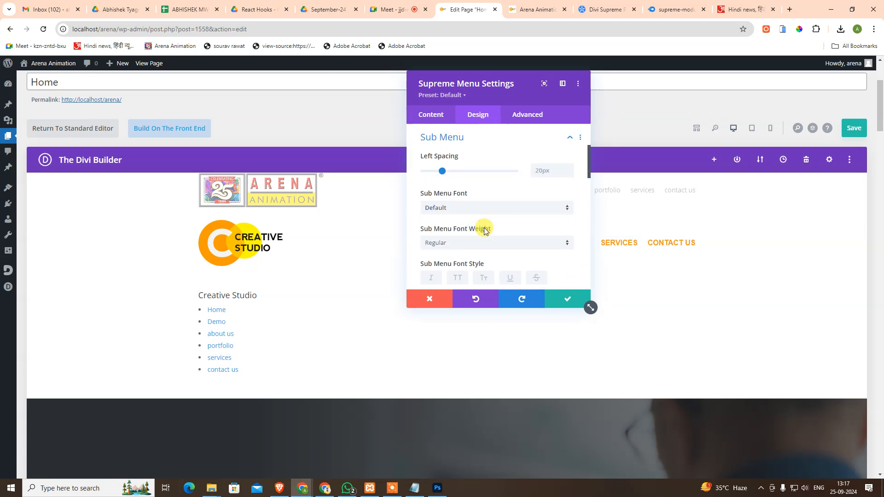
pyautogui.scroll(3, 479, 209)
pyautogui.click(454, 247)
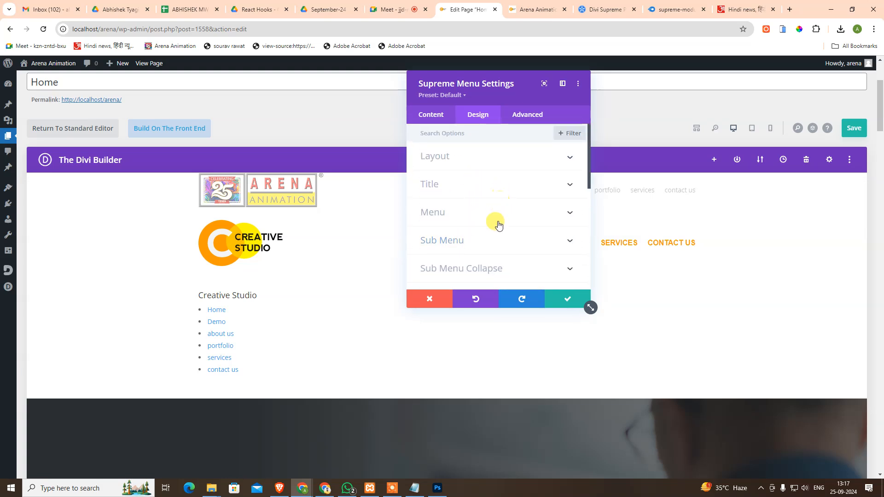
pyautogui.scroll(-3, 497, 231)
pyautogui.scroll(-5, 494, 244)
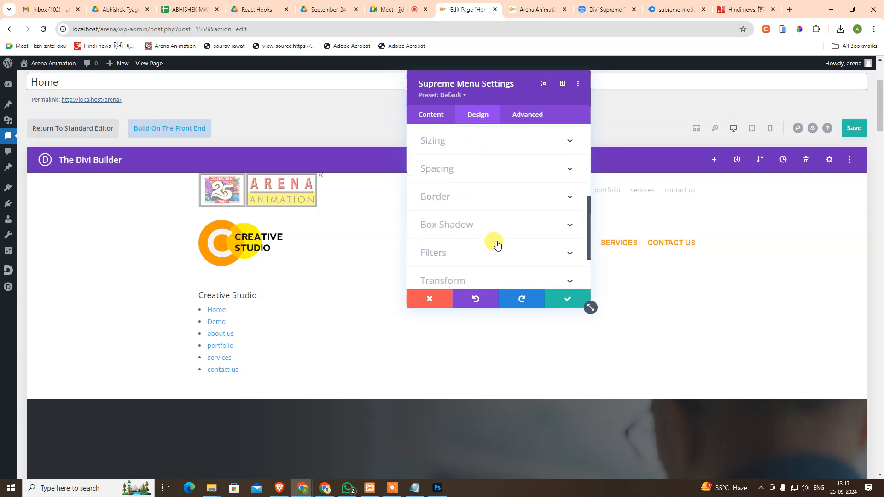
pyautogui.scroll(8, 526, 244)
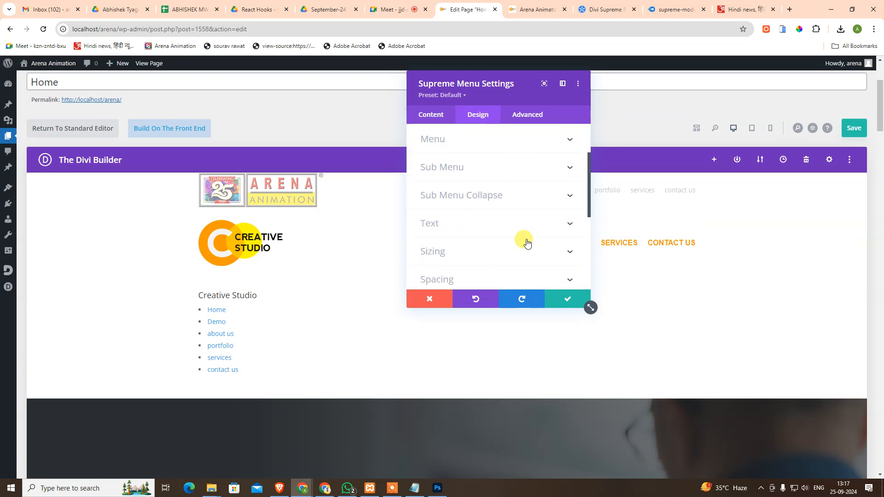
pyautogui.click(529, 113)
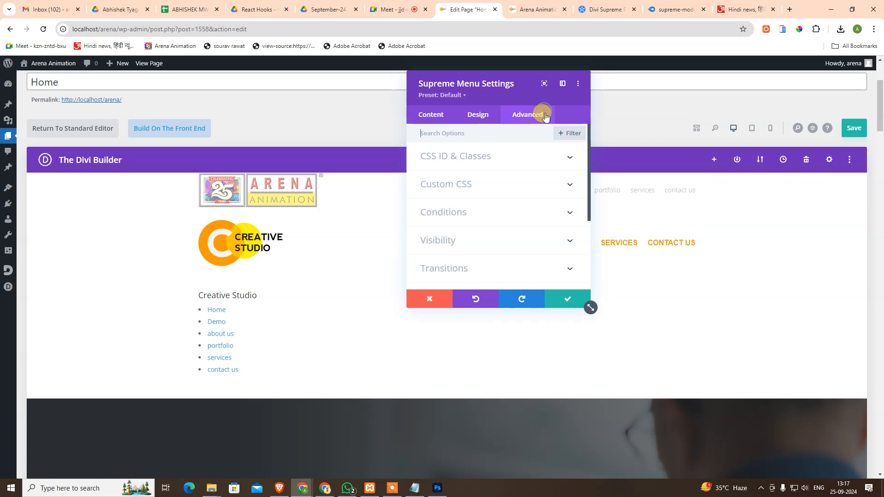
# Discard the Supreme Menu settings changes and delete the row that contains the module
pyautogui.click(425, 114)
pyautogui.click(429, 299)
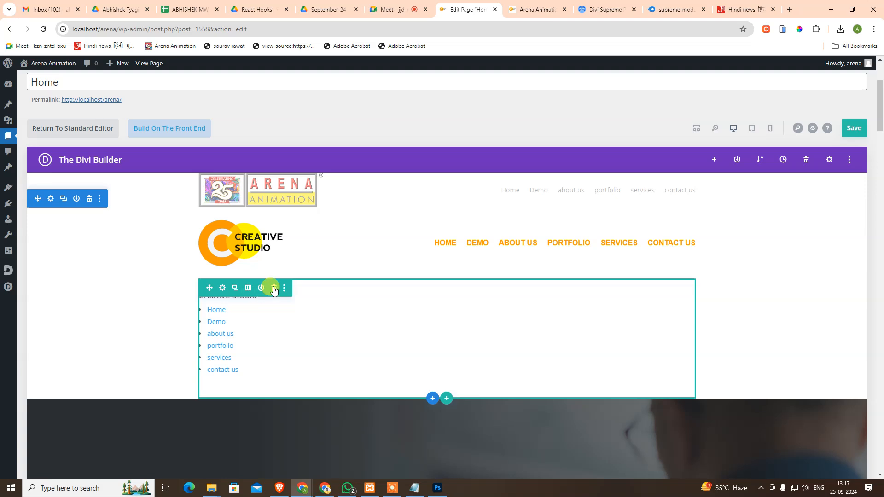
pyautogui.click(274, 289)
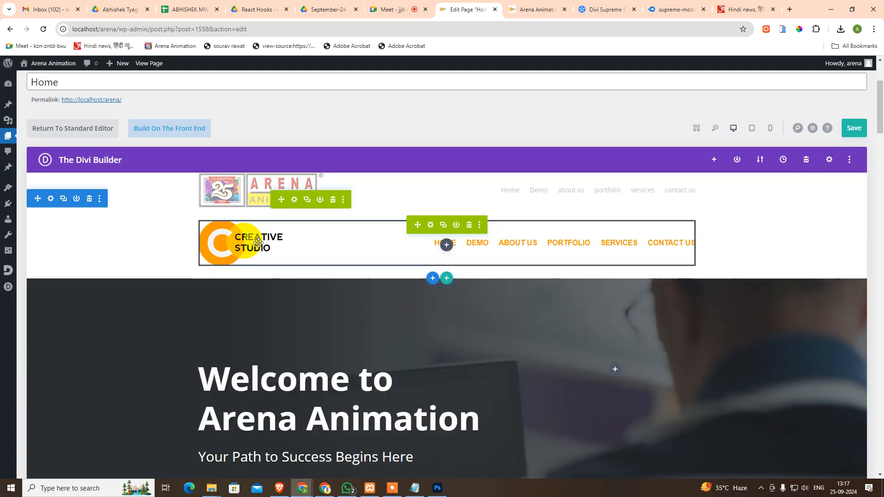
# Open the logo settings of the Menu module with the Creative Studio logo and inspect the logo's extra options
pyautogui.click(431, 225)
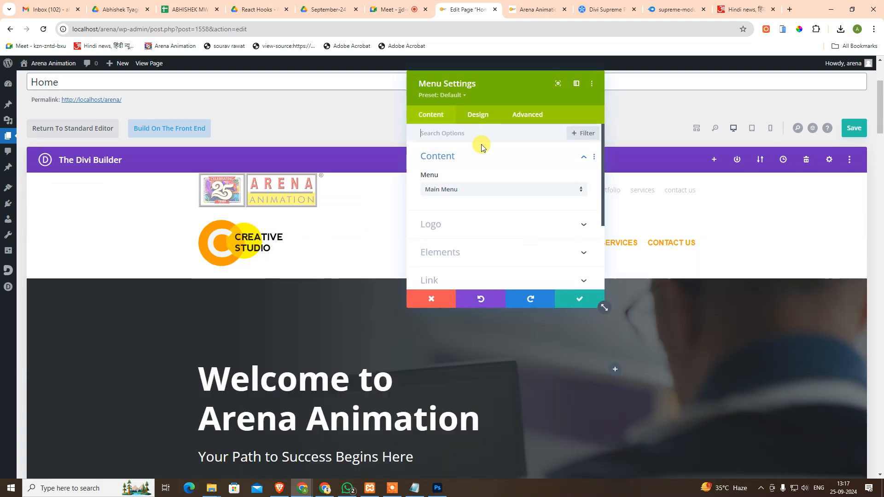
pyautogui.click(462, 225)
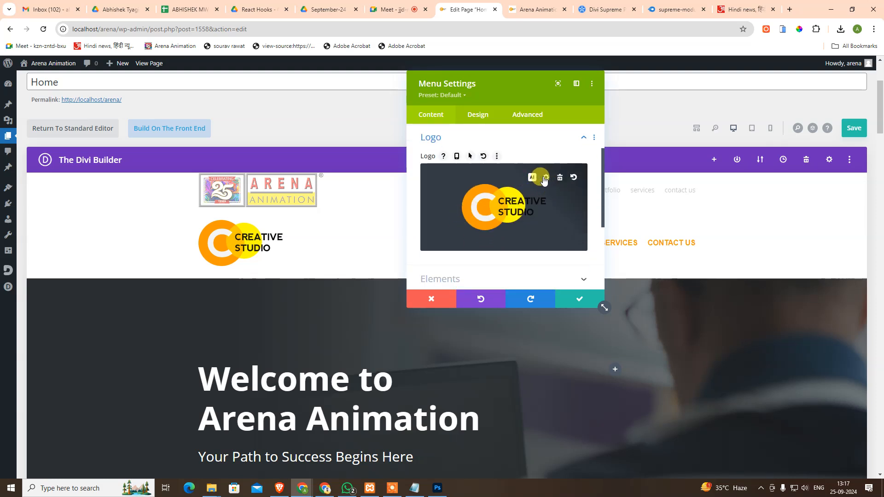
pyautogui.click(496, 157)
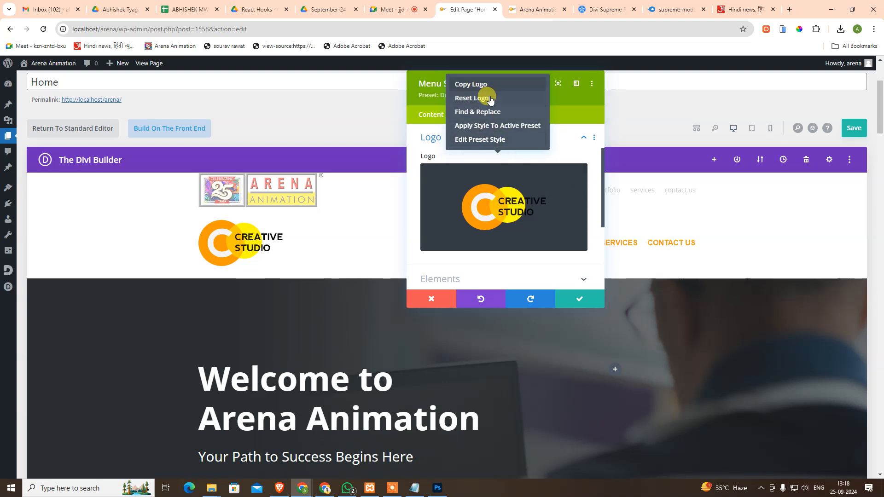
# Preview the Menu module's logo for tablet and phone, return it to the single desktop setting and check its extra options
pyautogui.click(455, 157)
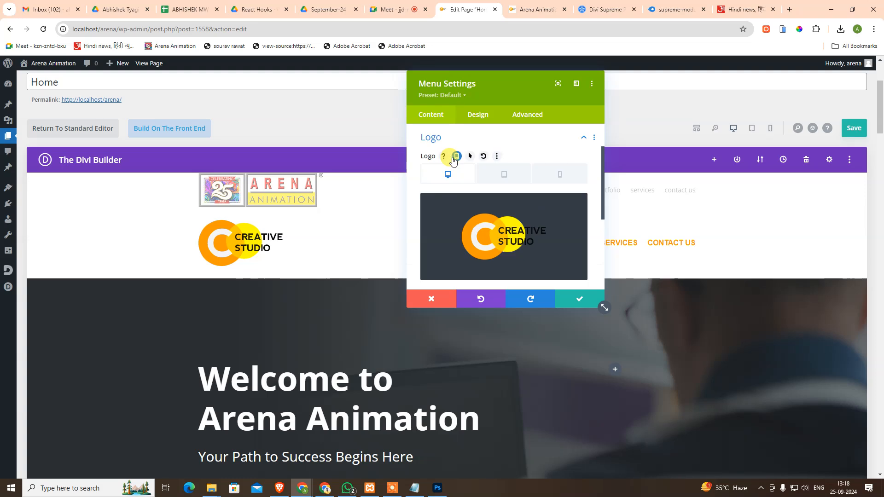
pyautogui.click(495, 174)
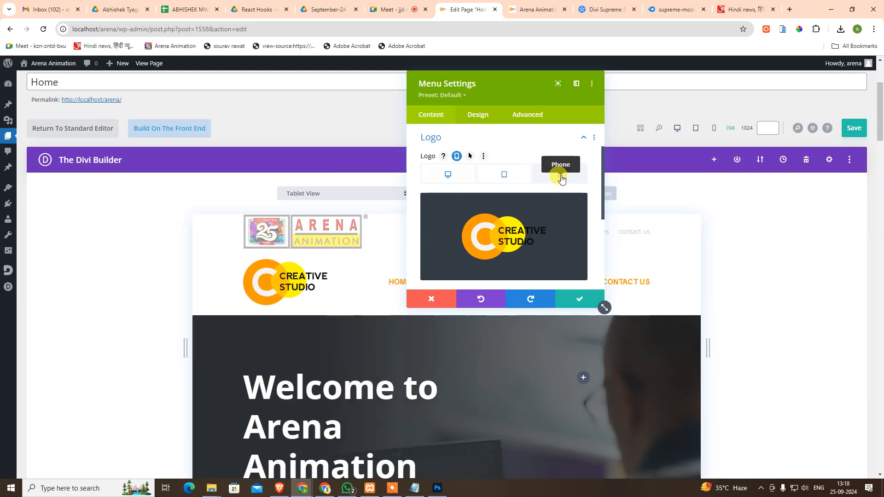
pyautogui.click(561, 178)
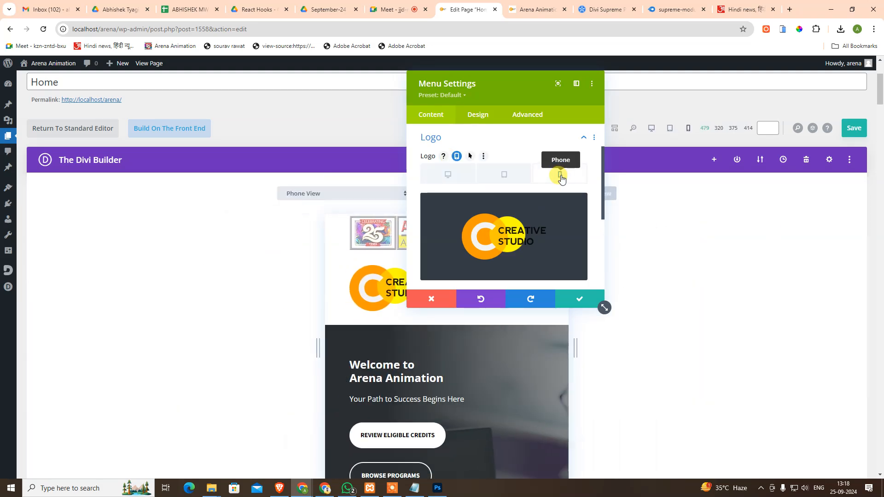
pyautogui.click(501, 181)
pyautogui.click(446, 174)
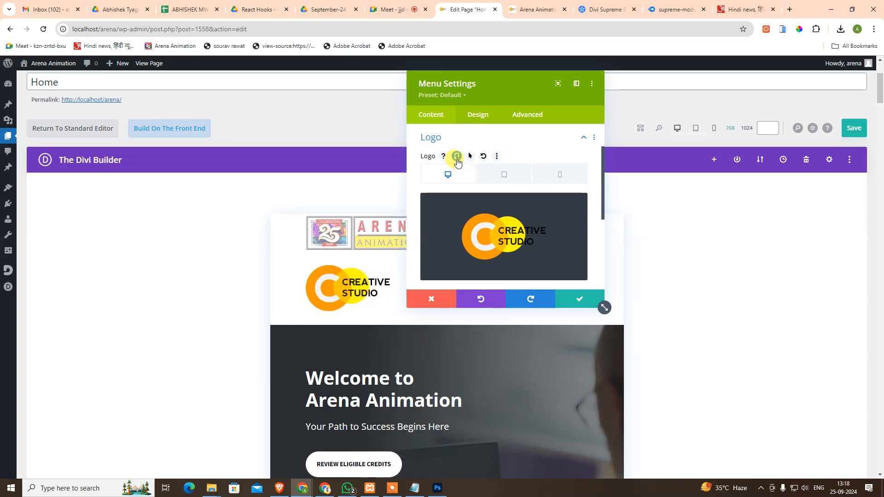
pyautogui.click(456, 156)
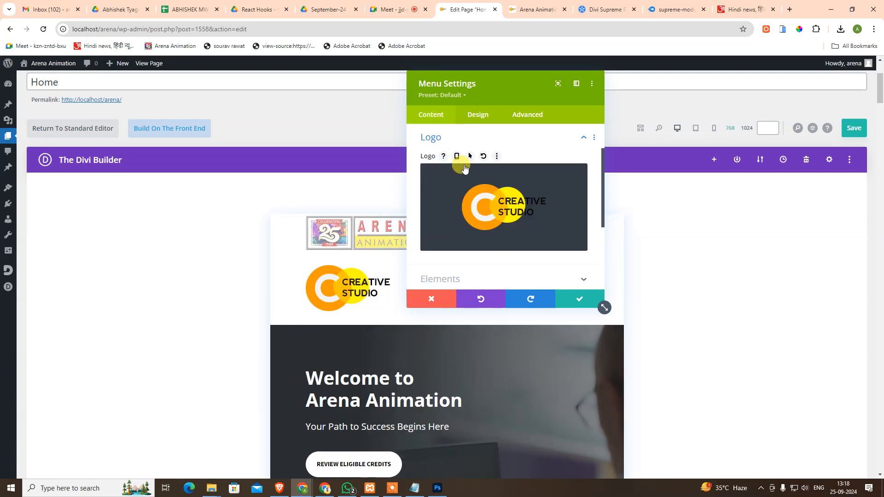
pyautogui.click(496, 157)
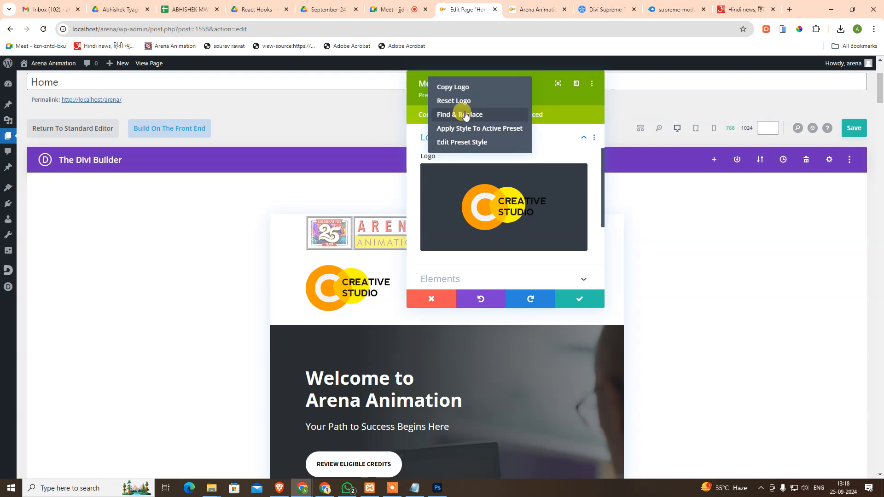
# Search the web in a new browser tab for "write text on divi menu instead of logo"
pyautogui.click(790, 10)
pyautogui.write('write ')
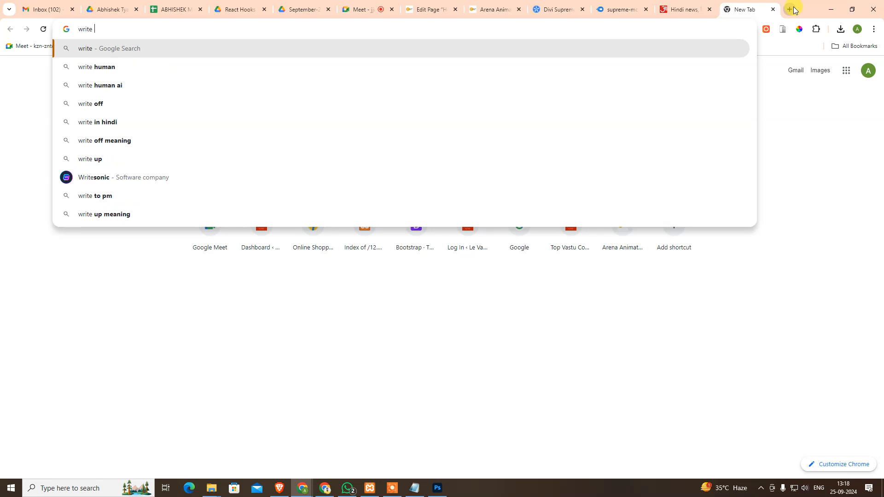
pyautogui.write('text on')
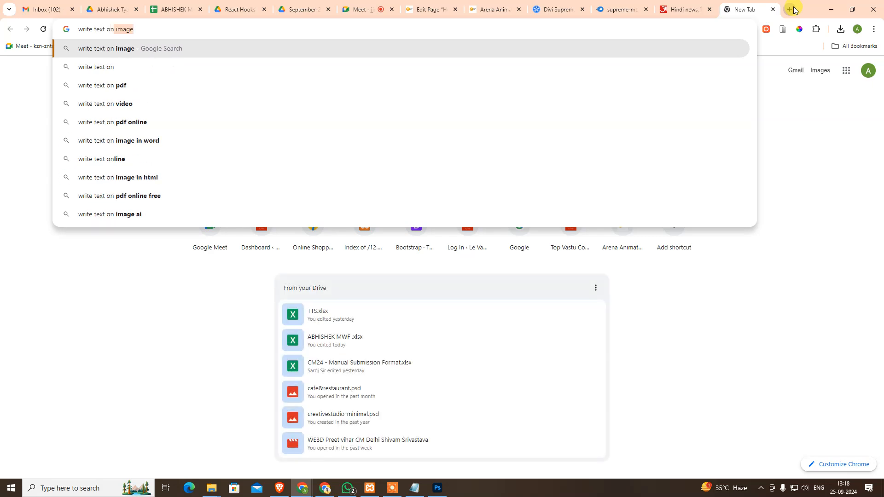
pyautogui.write(' divi')
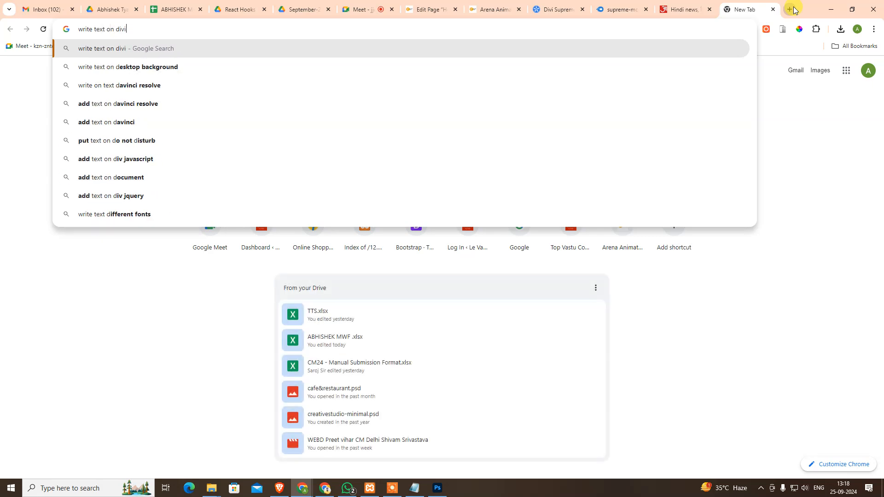
pyautogui.write(' menu ')
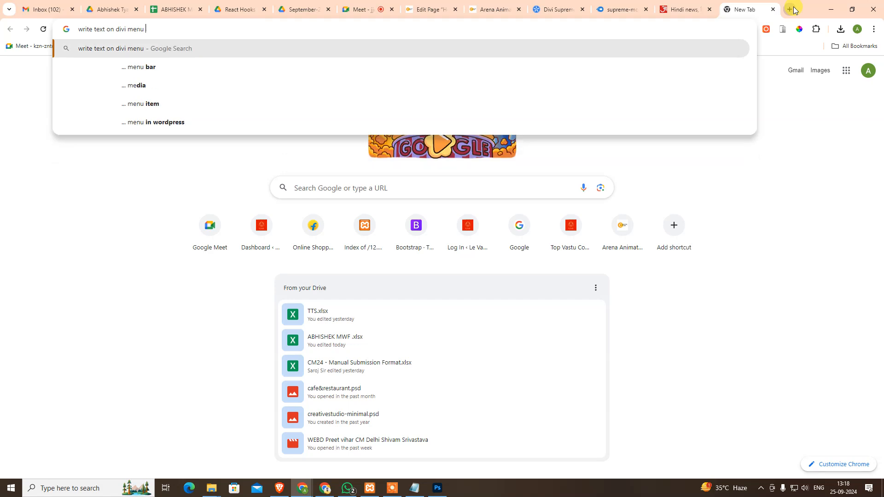
pyautogui.write('o')
pyautogui.write('in')
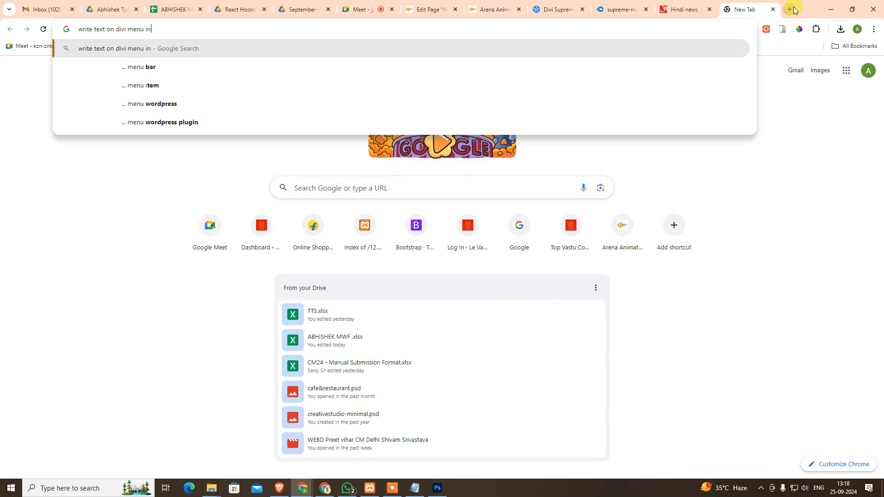
pyautogui.write('stead of l')
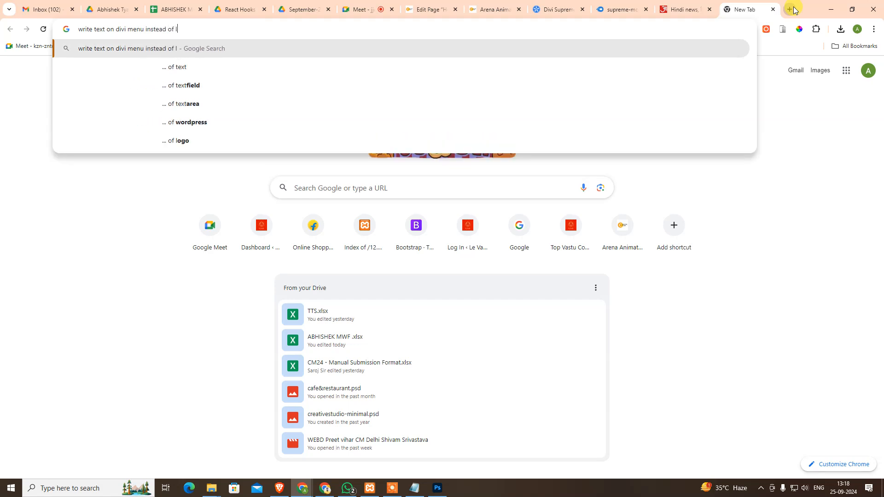
pyautogui.write('ogo')
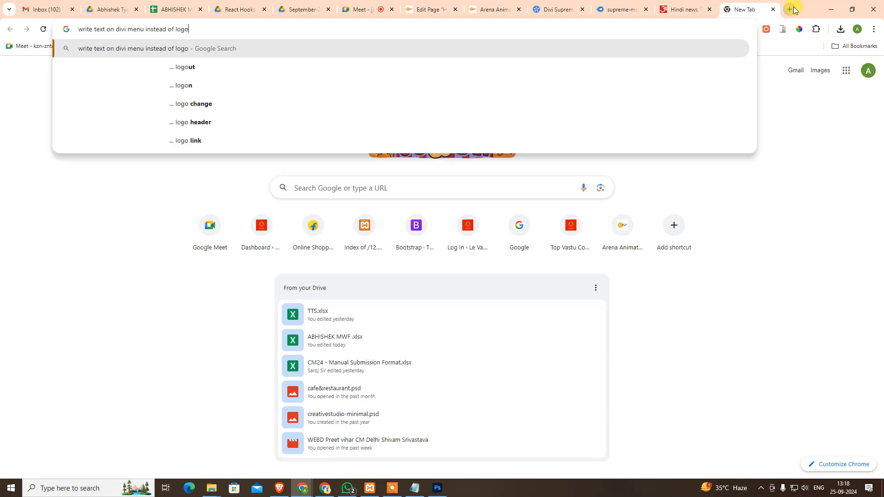
pyautogui.press('Return')
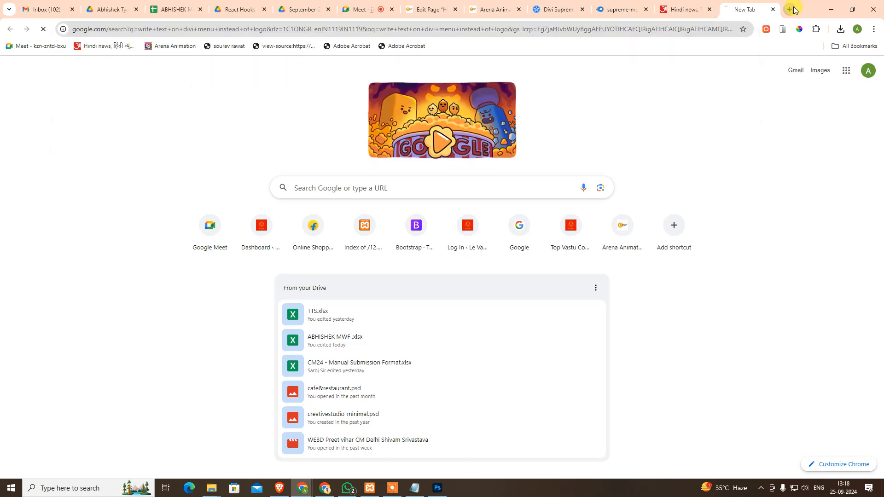
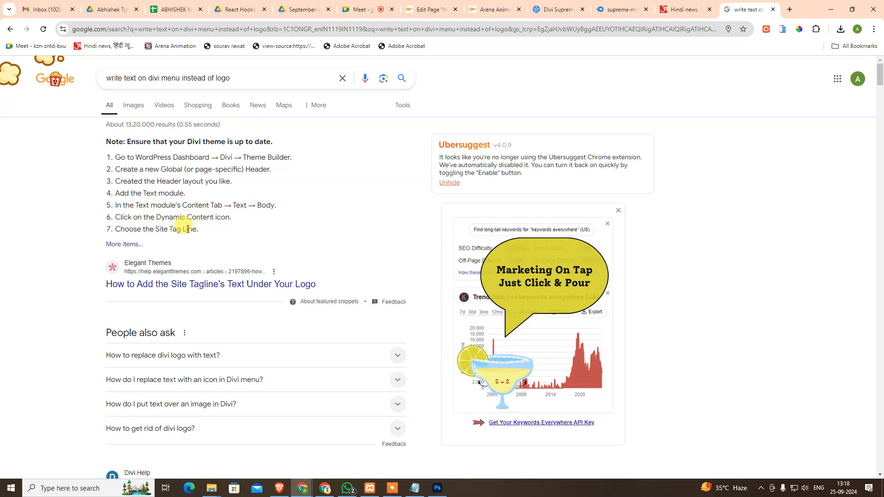
# Open the Elegant Themes article on adding the site tagline's text under the logo and read its instructions
pyautogui.scroll(-1, 183, 232)
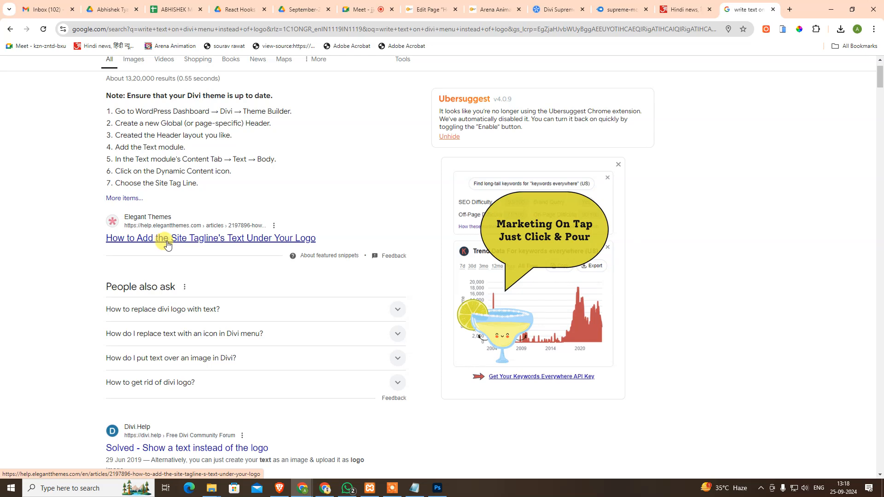
pyautogui.click(165, 240)
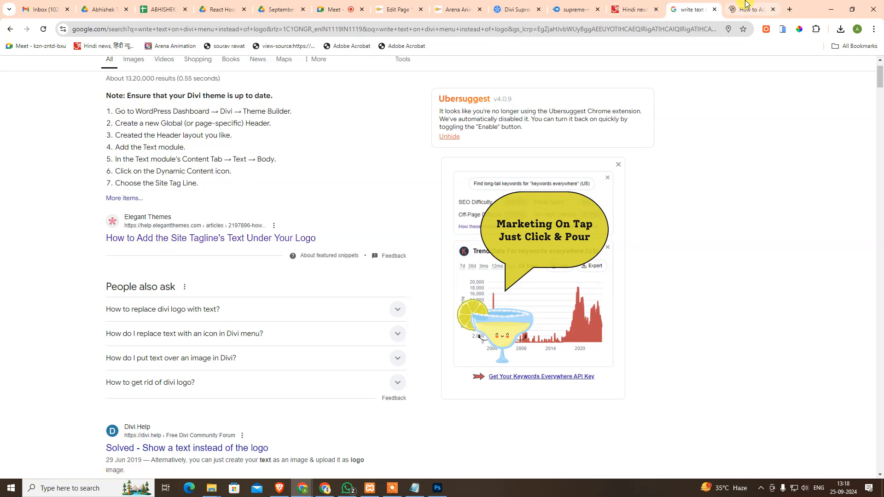
pyautogui.scroll(-5, 560, 277)
pyautogui.scroll(-2, 560, 279)
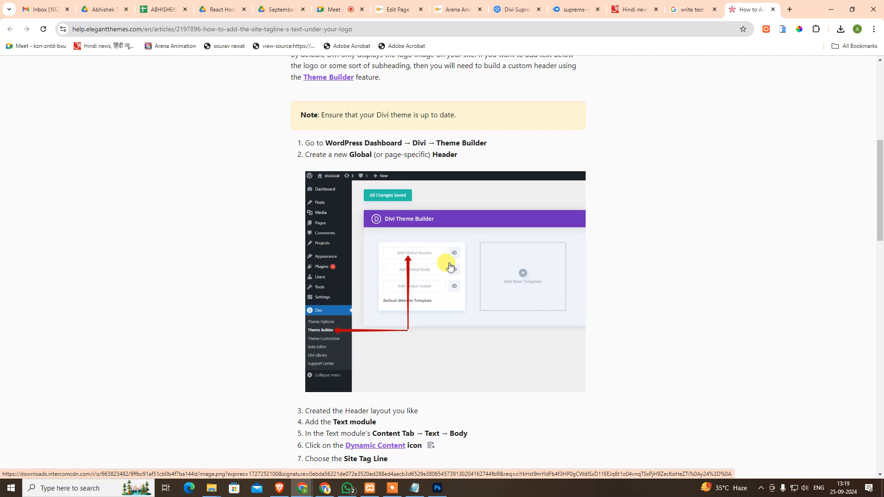
pyautogui.scroll(-5, 449, 267)
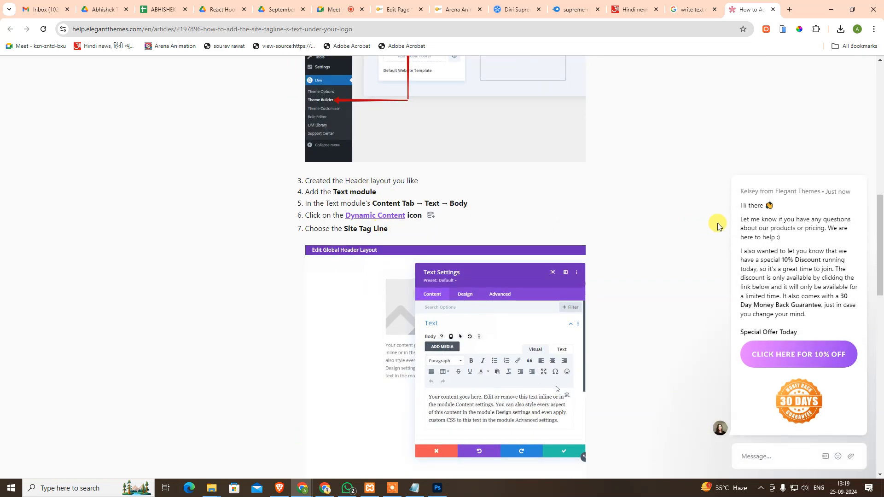
pyautogui.click(855, 178)
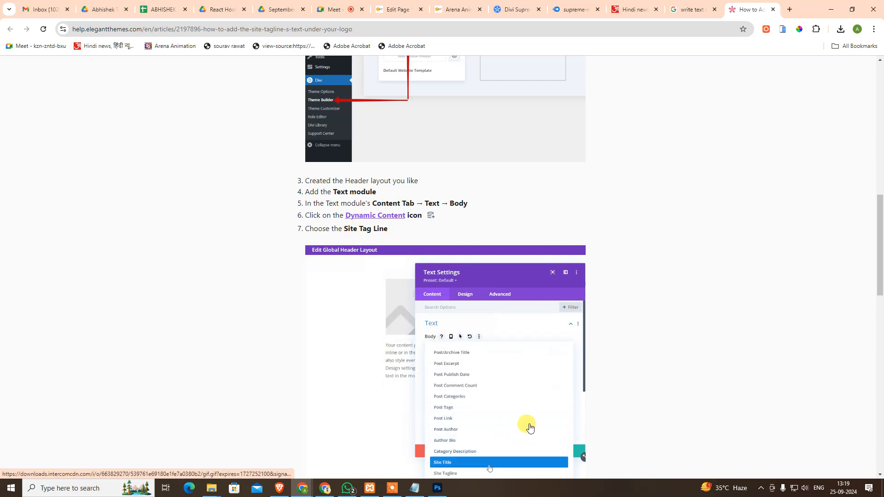
pyautogui.scroll(-2, 512, 442)
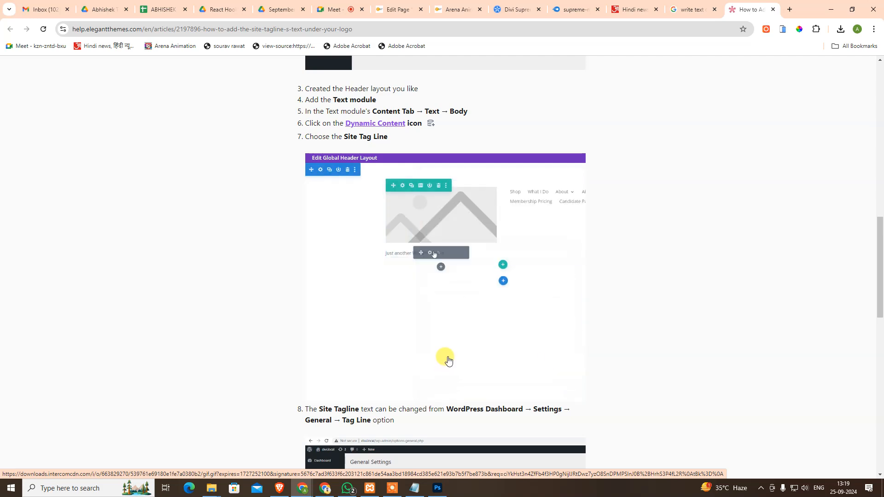
pyautogui.scroll(6, 448, 360)
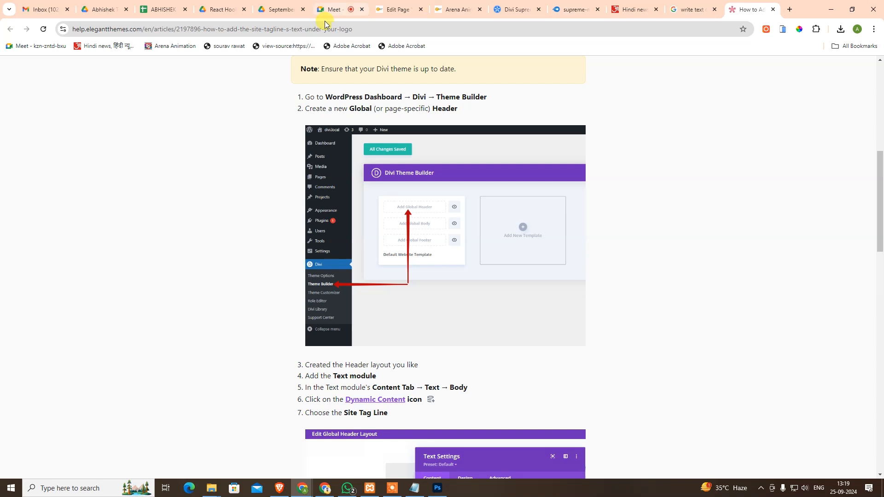
# Close the Menu module's settings on the Home page, switch the builder to wireframe view and update the page
pyautogui.click(400, 10)
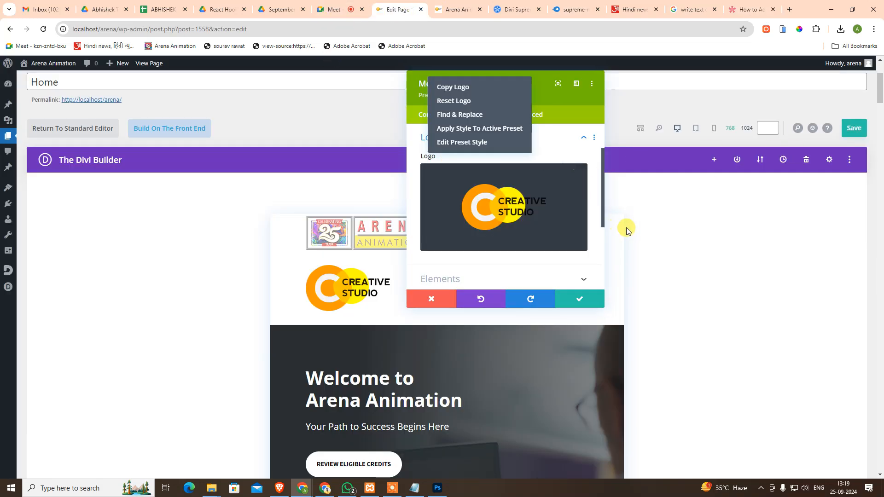
pyautogui.click(613, 222)
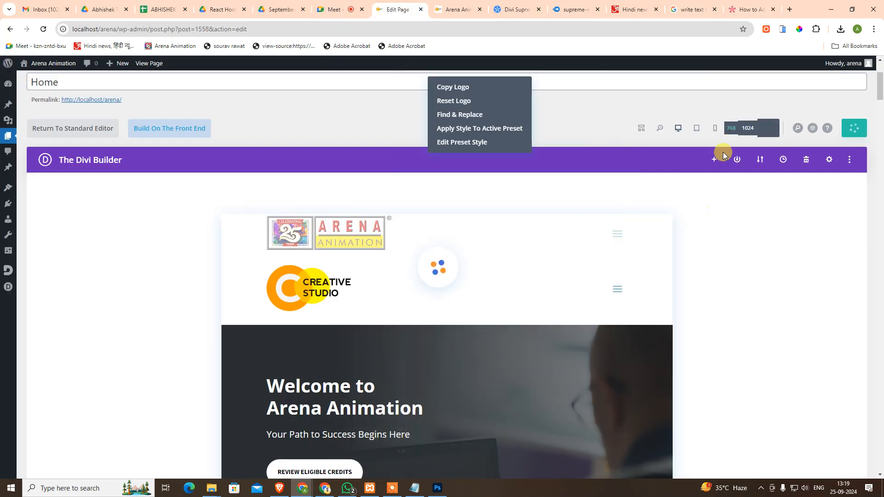
pyautogui.click(642, 128)
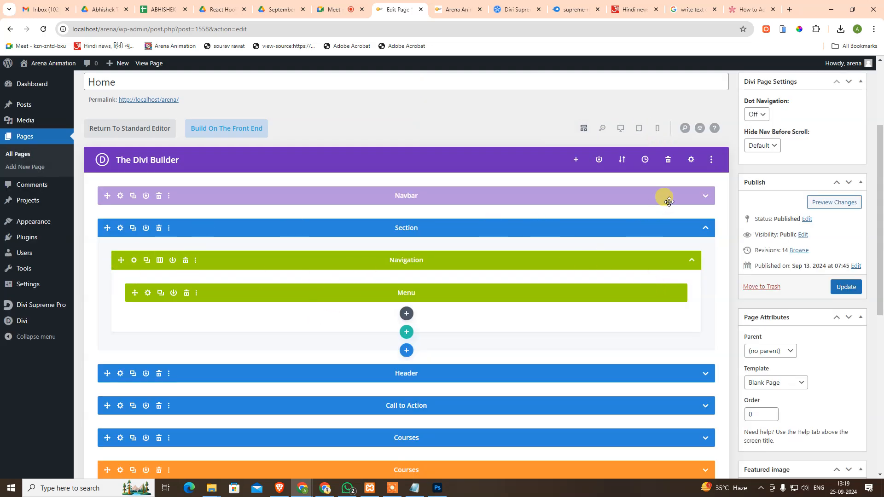
pyautogui.click(706, 196)
pyautogui.click(706, 197)
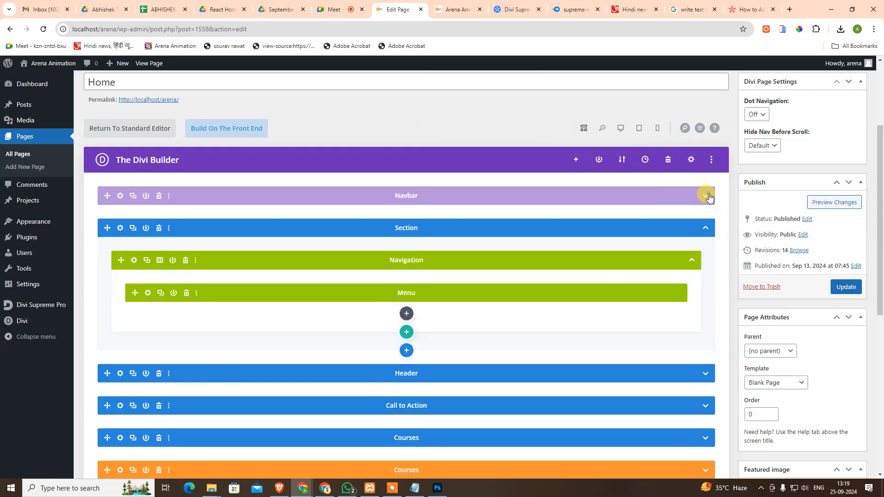
pyautogui.click(847, 287)
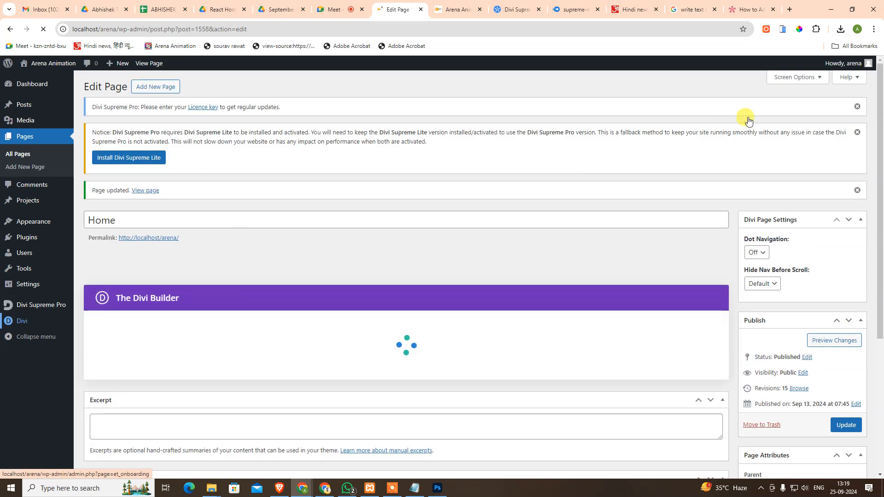
# Close the Elegant Themes help article and open the Divi Theme Builder from the local WordPress dashboard
pyautogui.click(742, 9)
pyautogui.middleClick(740, 10)
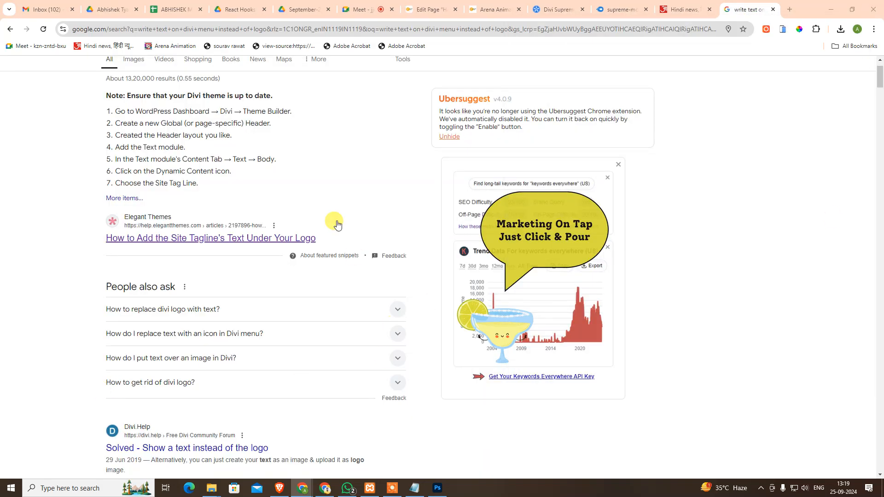
pyautogui.click(429, 9)
pyautogui.moveTo(12, 321)
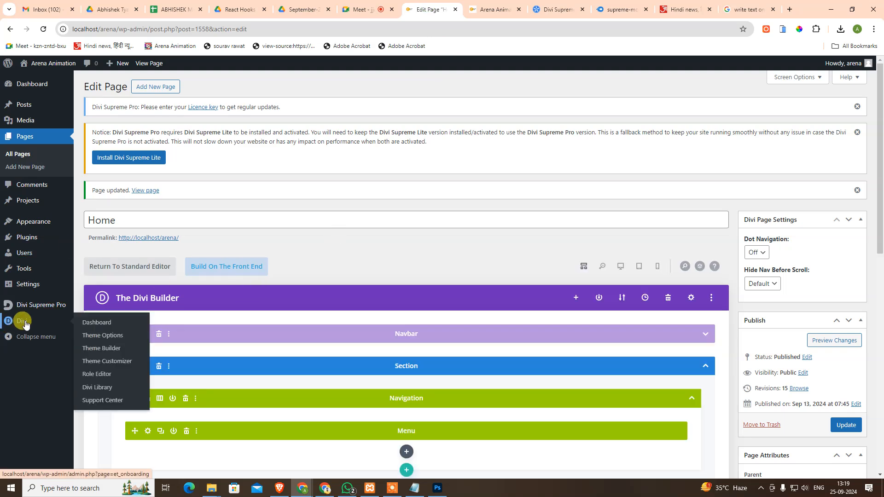
pyautogui.click(102, 349)
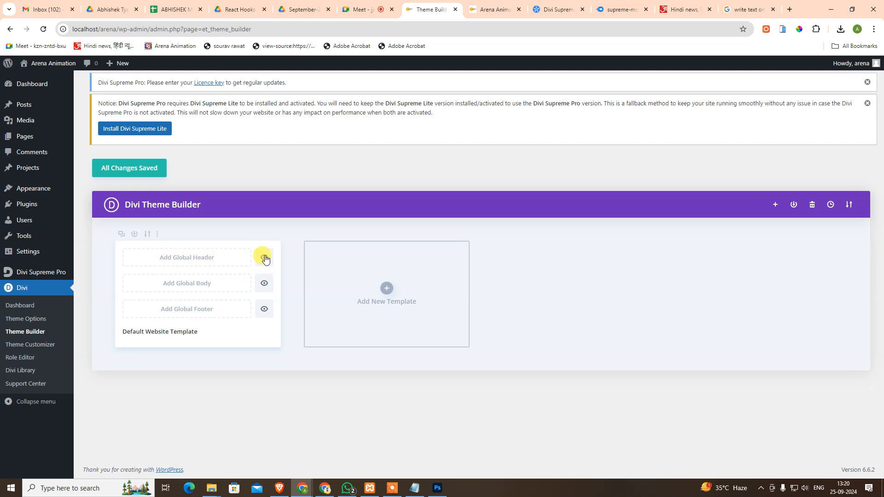
# Try to build a global header for the default website template, leave its layout without adding a row and delete the header
pyautogui.click(226, 258)
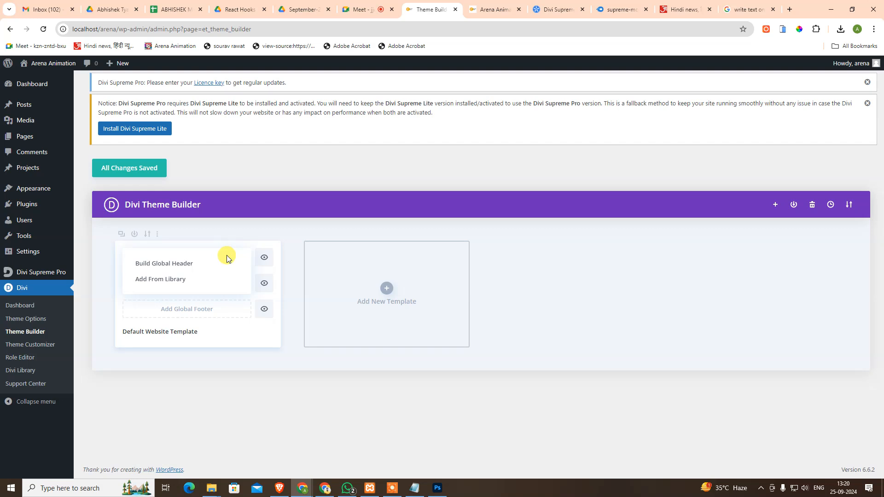
pyautogui.click(184, 266)
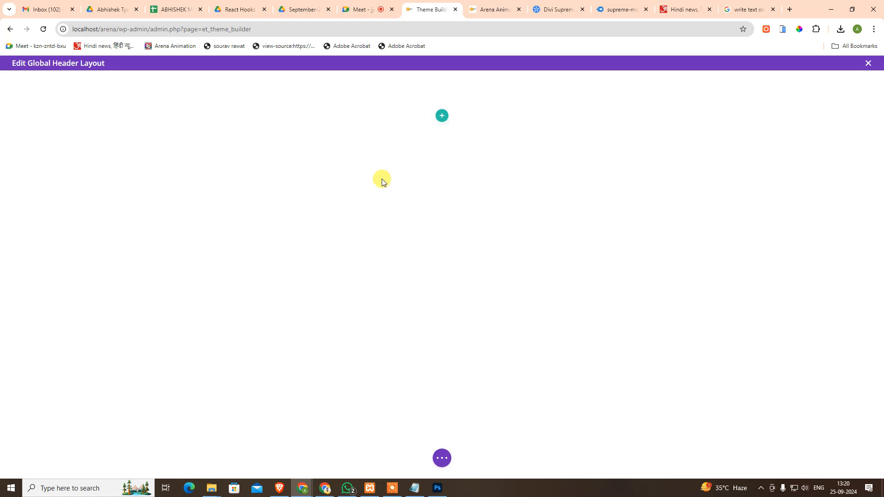
pyautogui.click(442, 116)
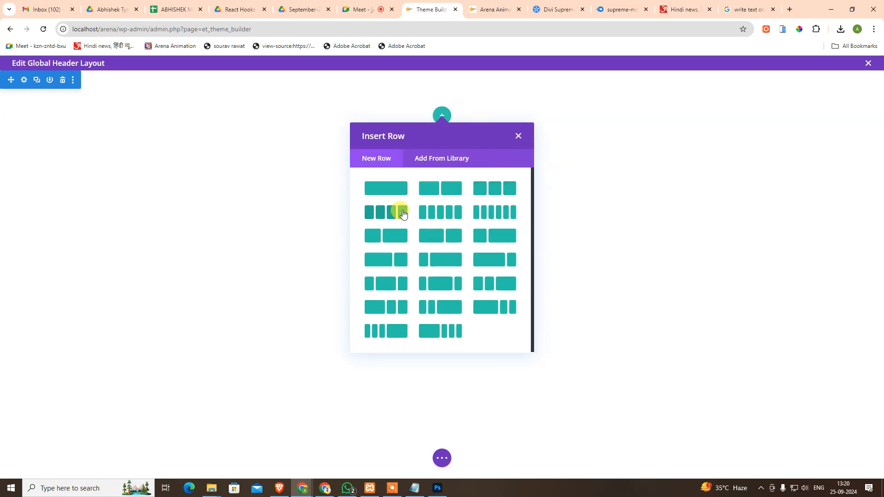
pyautogui.click(408, 193)
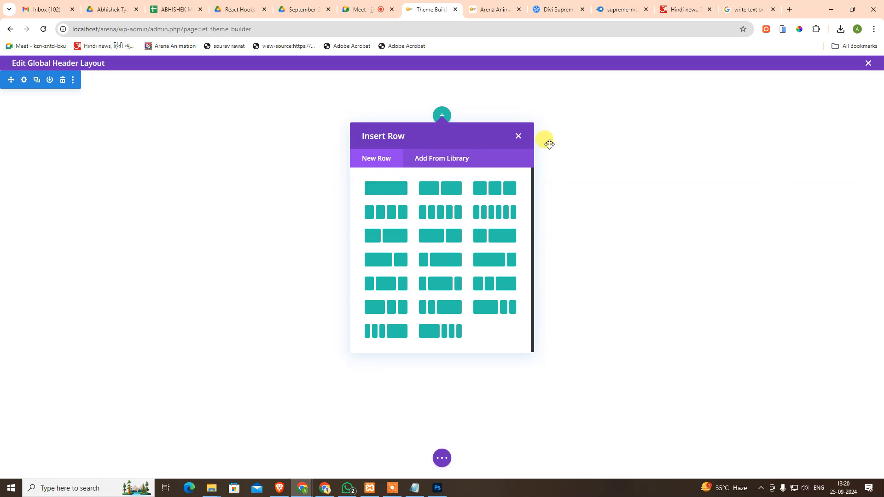
pyautogui.click(518, 137)
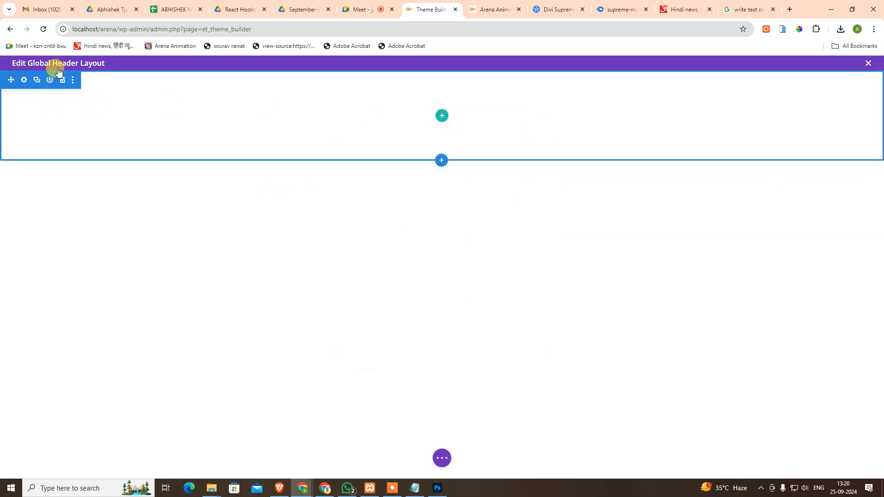
pyautogui.click(10, 29)
pyautogui.click(398, 312)
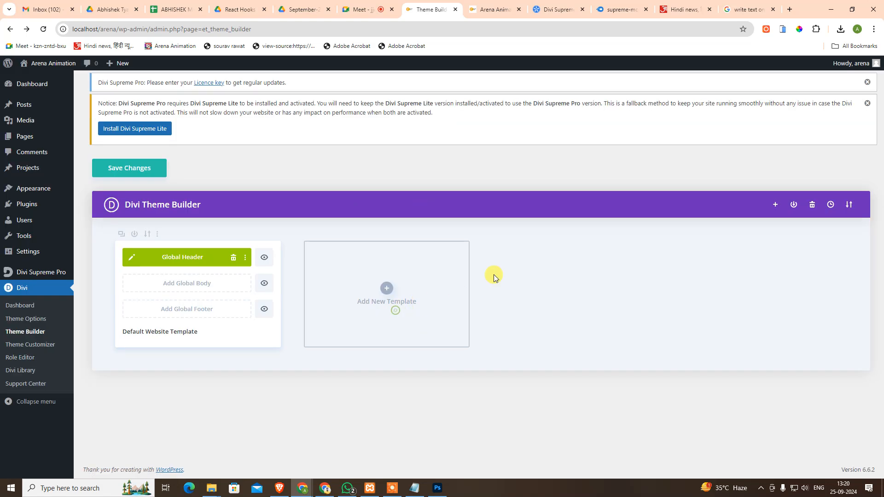
pyautogui.click(234, 258)
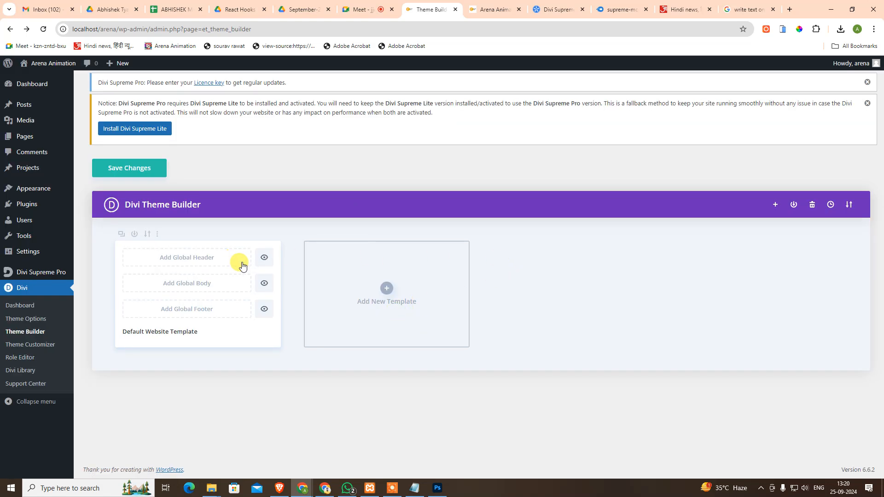
# Check the library's premade layouts, saved layouts and existing pages as sources for the global header, then close the library
pyautogui.click(217, 258)
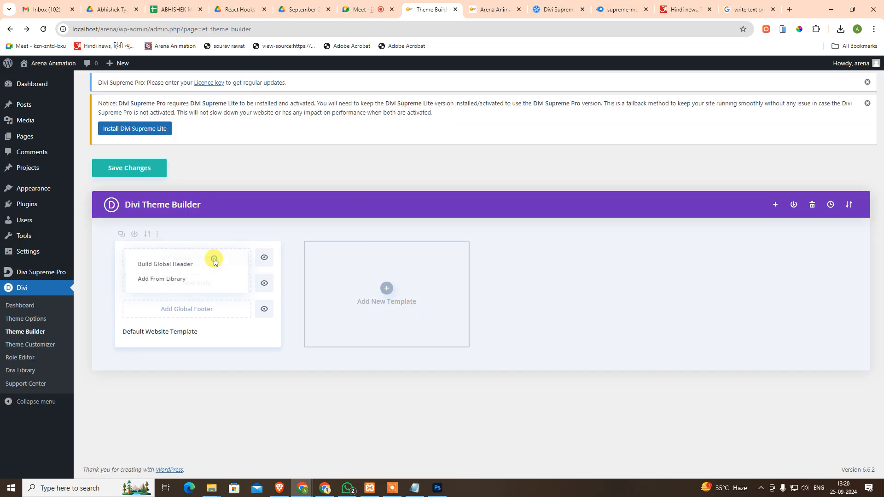
pyautogui.click(162, 284)
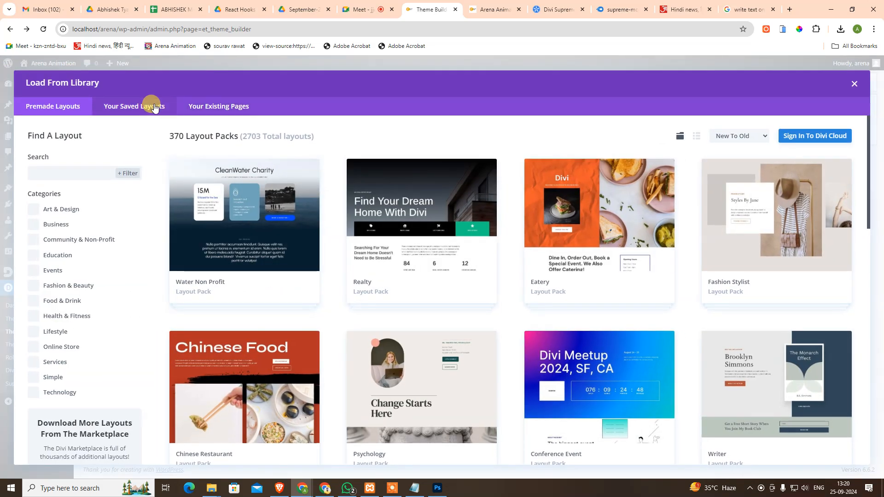
pyautogui.click(146, 108)
pyautogui.click(197, 109)
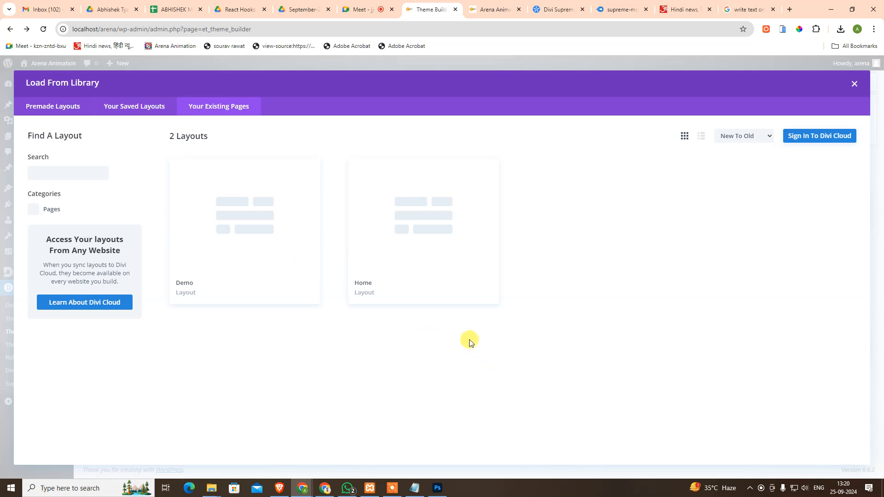
pyautogui.click(853, 85)
# Build a new global header for the default website template and insert a one-column row in its layout
pyautogui.click(187, 261)
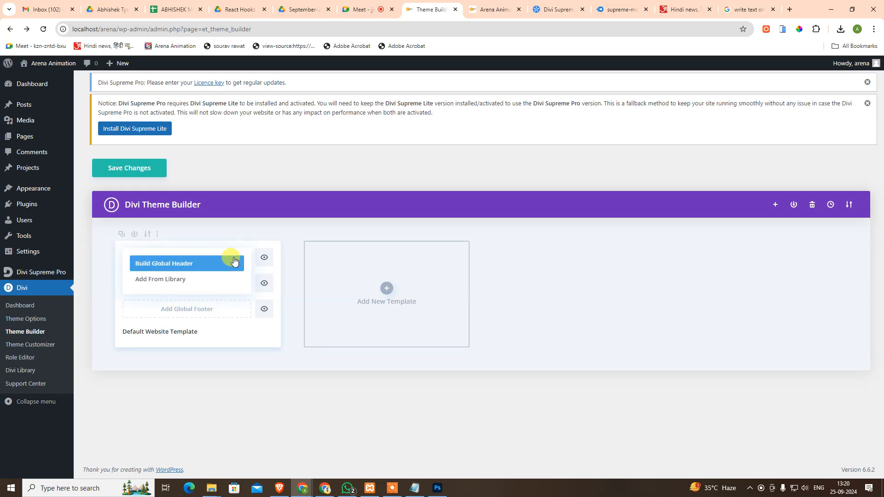
pyautogui.click(175, 265)
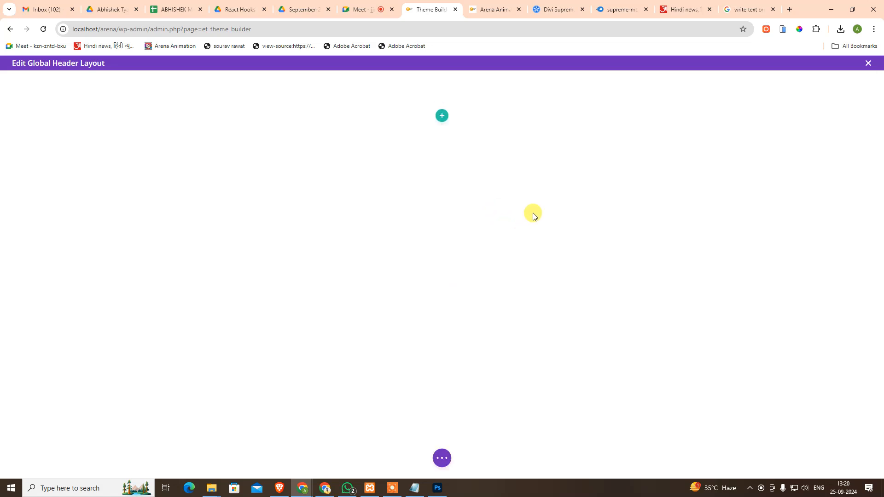
pyautogui.click(442, 115)
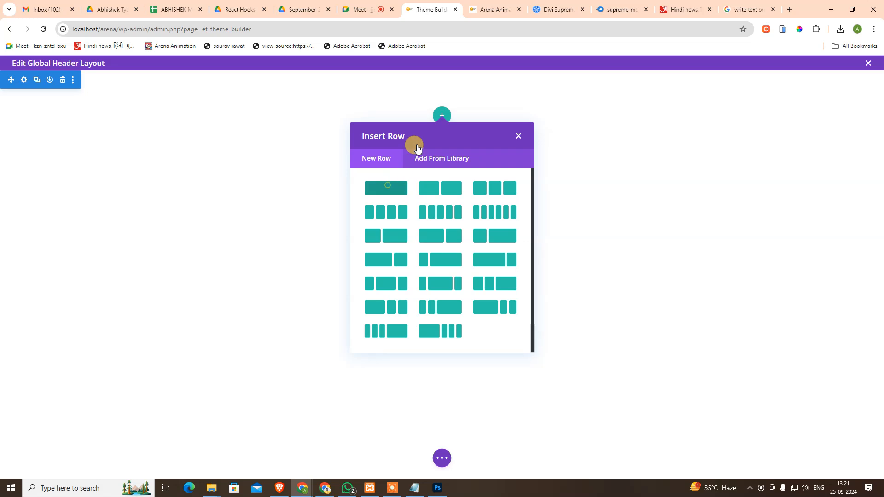
pyautogui.click(410, 187)
# Search the modules for "text" and insert the standard Text module into the header row
pyautogui.write('t')
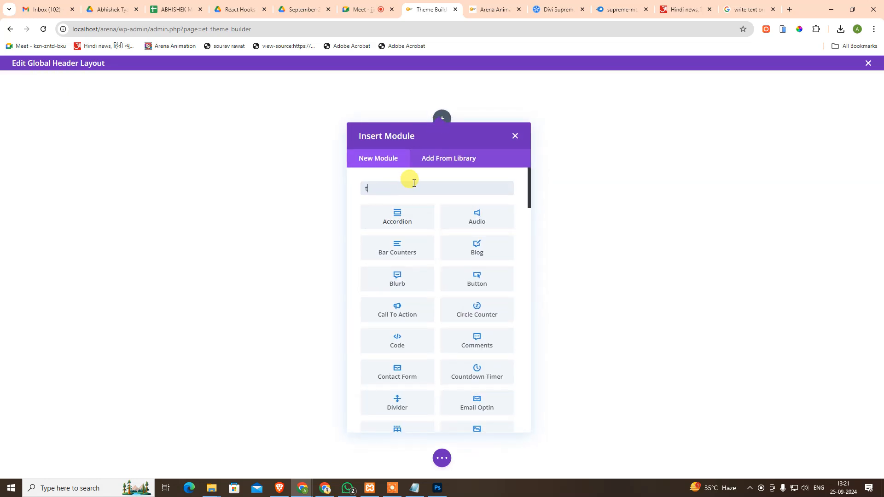
pyautogui.write('e')
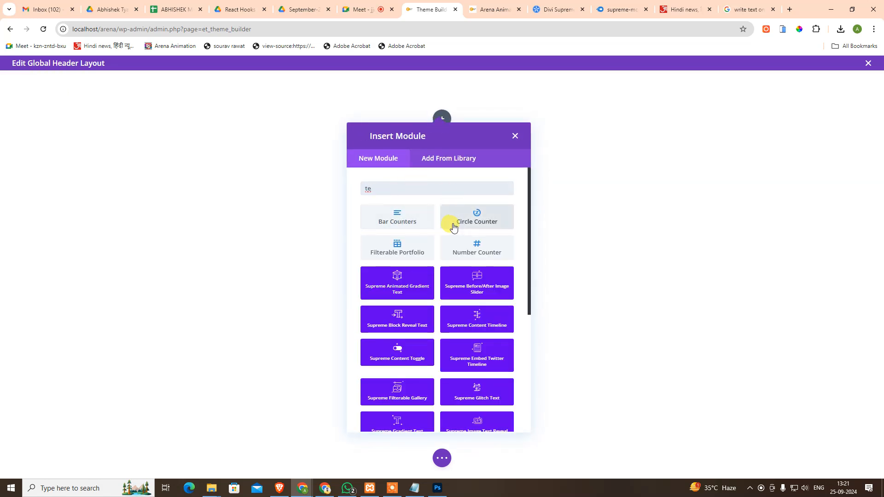
pyautogui.write('xt')
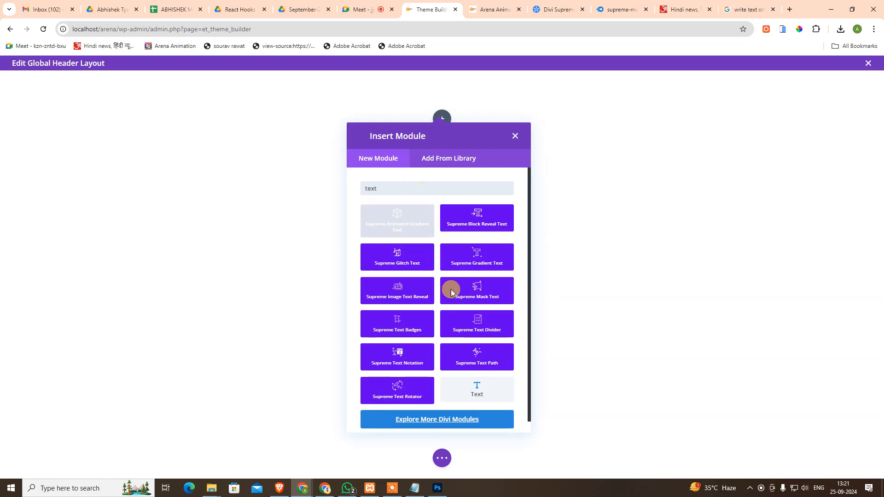
pyautogui.scroll(-1, 465, 322)
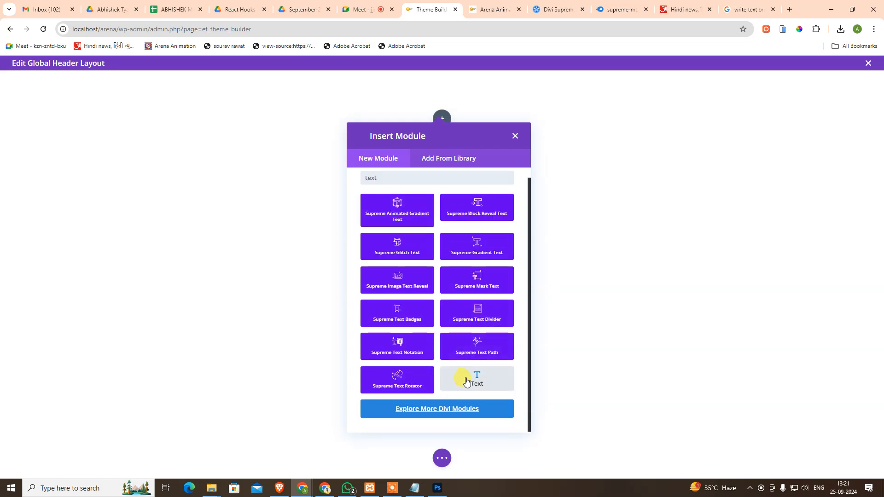
pyautogui.click(465, 382)
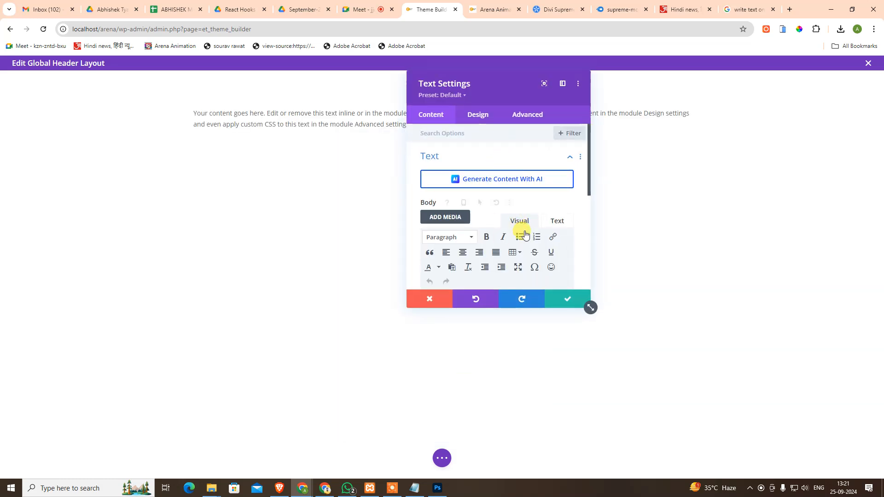
# Review the Text module's content settings and delete all placeholder text from its body
pyautogui.scroll(-2, 527, 233)
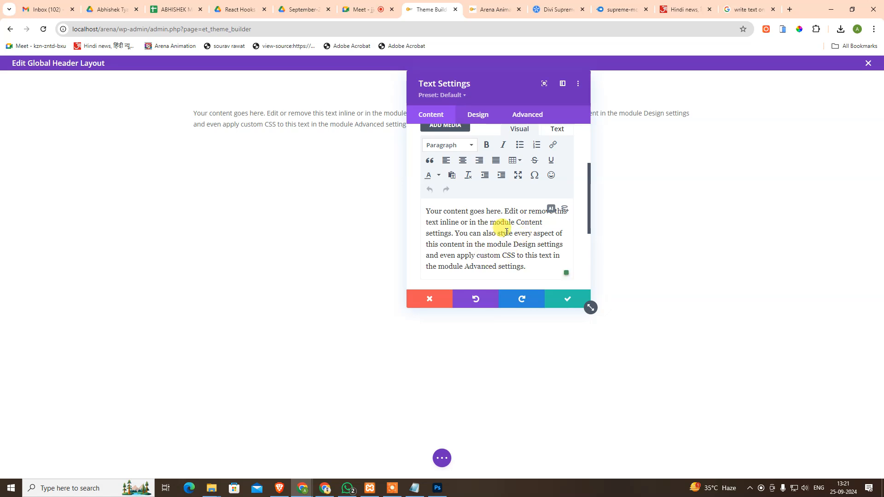
pyautogui.scroll(2, 501, 226)
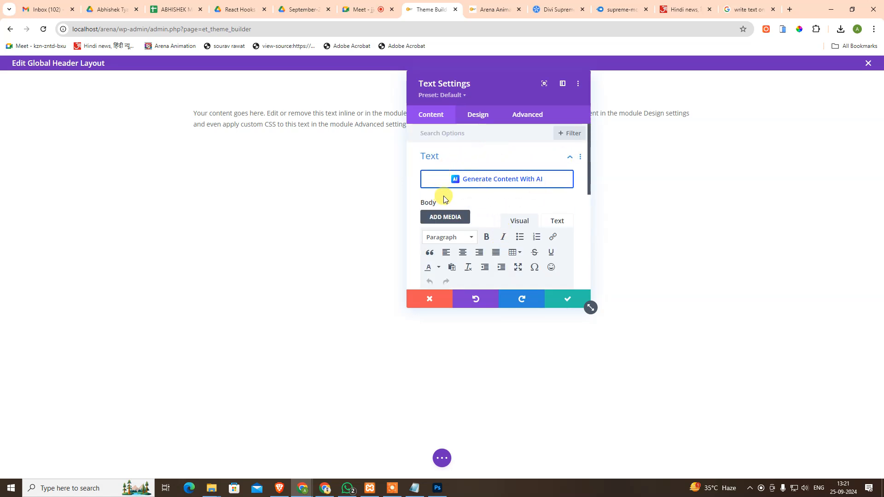
pyautogui.scroll(-1, 456, 177)
pyautogui.scroll(-2, 473, 188)
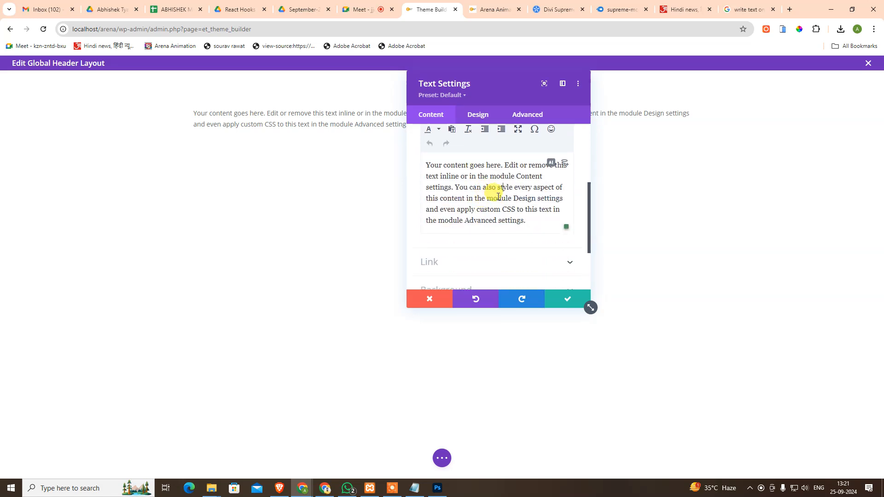
pyautogui.scroll(2, 514, 194)
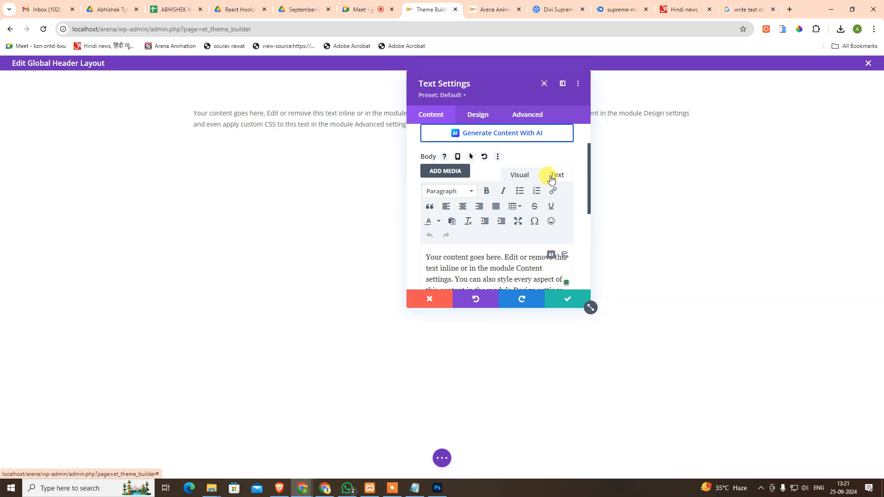
pyautogui.click(498, 157)
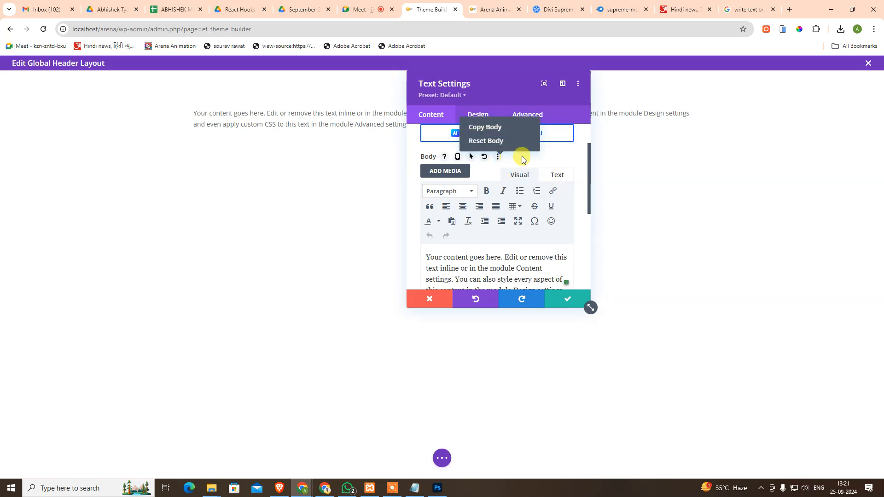
pyautogui.click(466, 257)
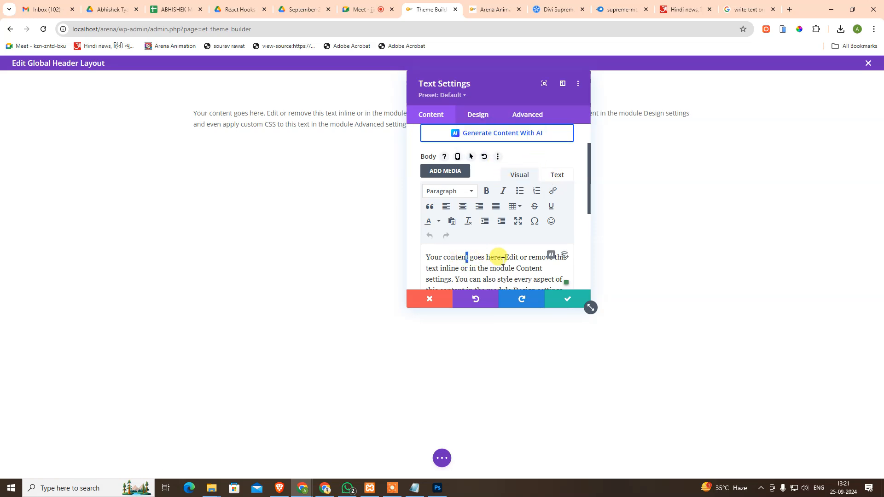
pyautogui.hotkey('ctrl', 'a')
pyautogui.press('BackSpace')
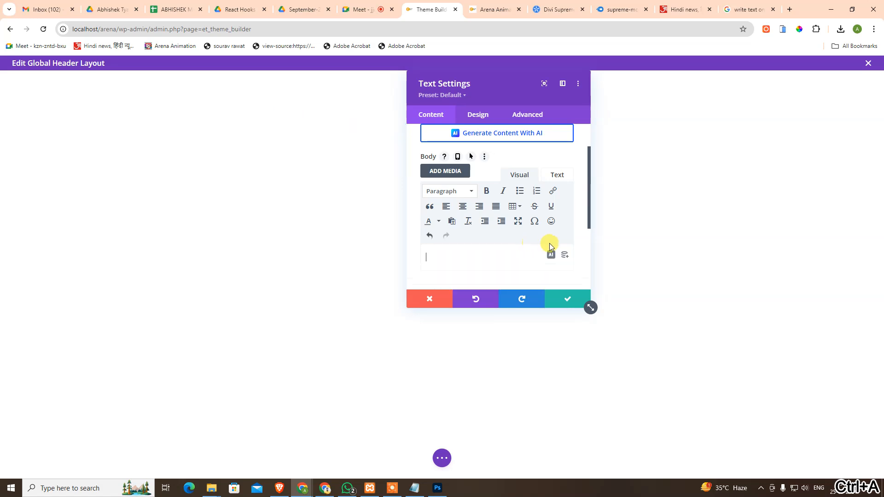
# Set the Text module's body to the Site Tagline dynamic content and save the module settings
pyautogui.click(565, 257)
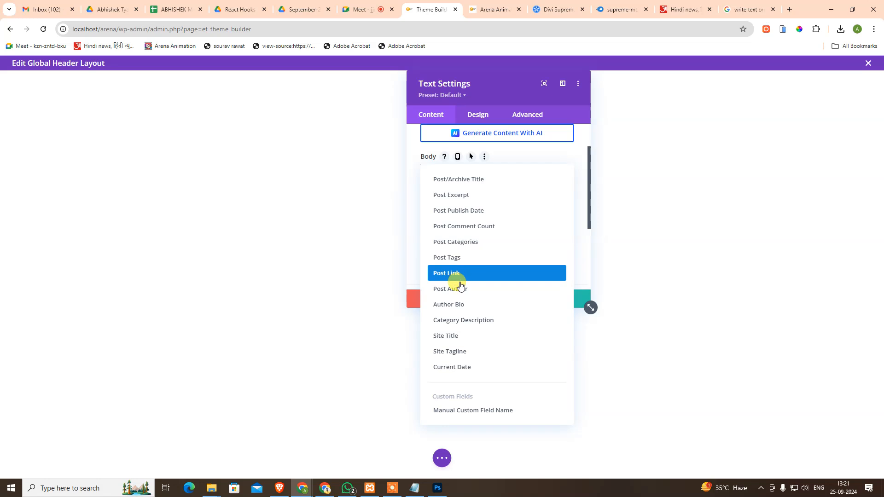
pyautogui.click(588, 266)
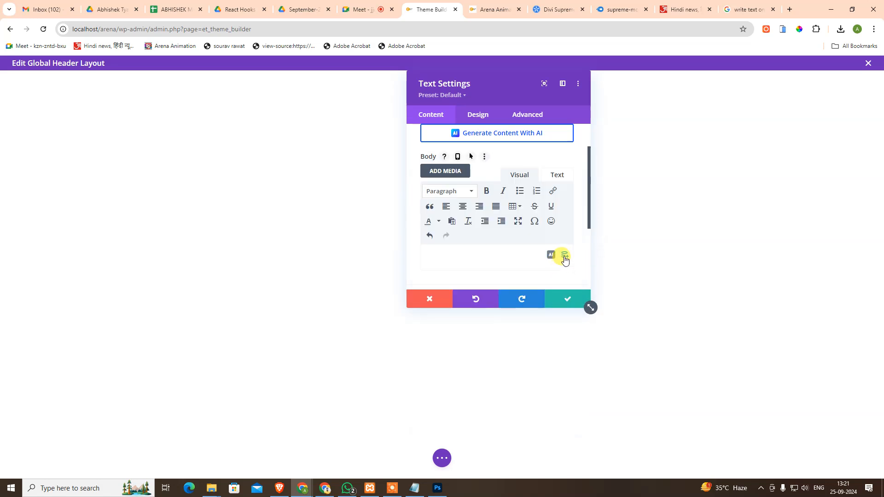
pyautogui.click(564, 258)
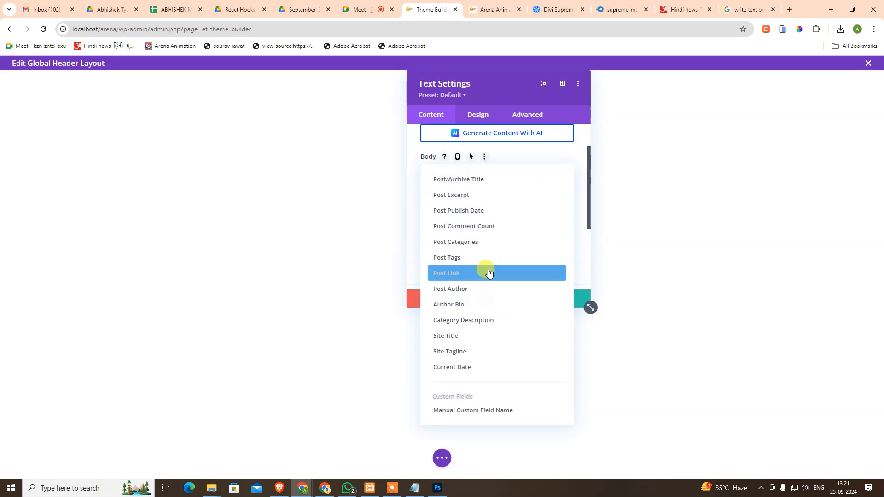
pyautogui.click(462, 349)
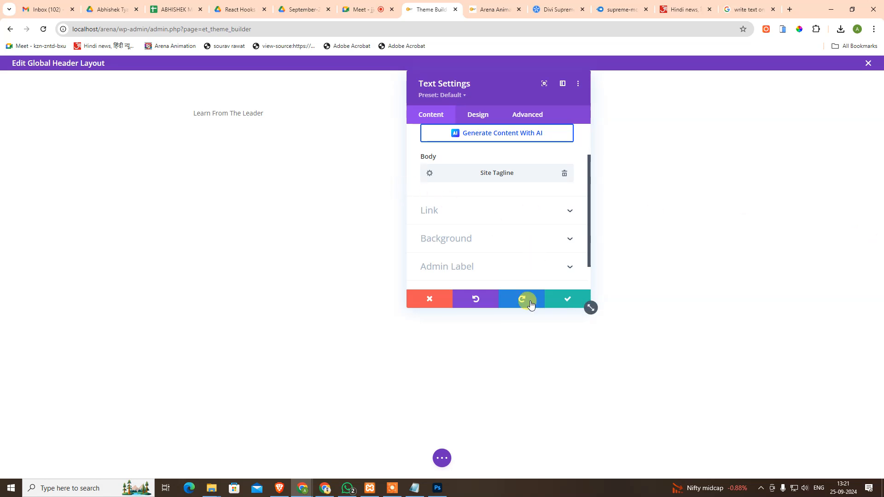
pyautogui.scroll(1, 512, 178)
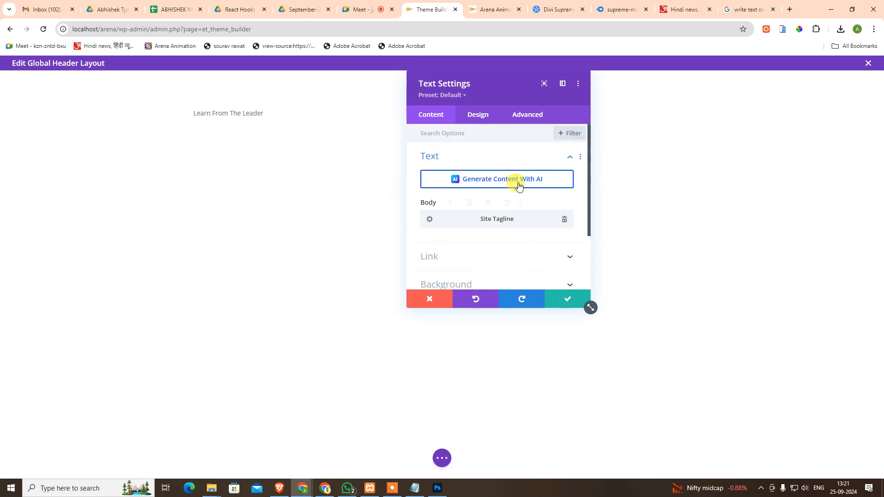
pyautogui.scroll(-2, 536, 244)
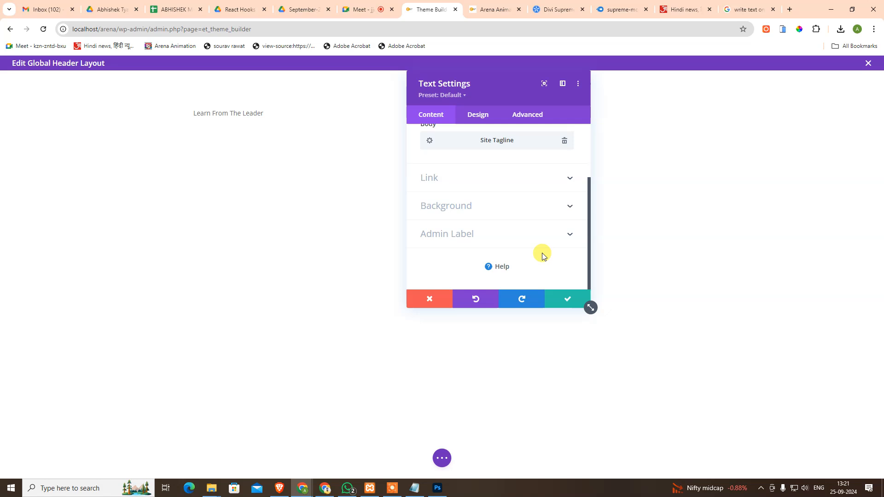
pyautogui.click(559, 301)
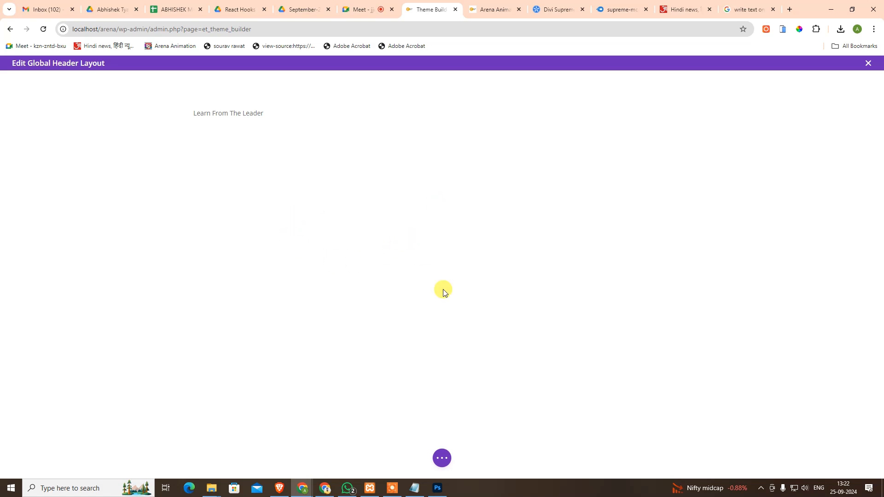
# Save and exit the global header layout, then reload the site's front page to check its header
pyautogui.click(868, 63)
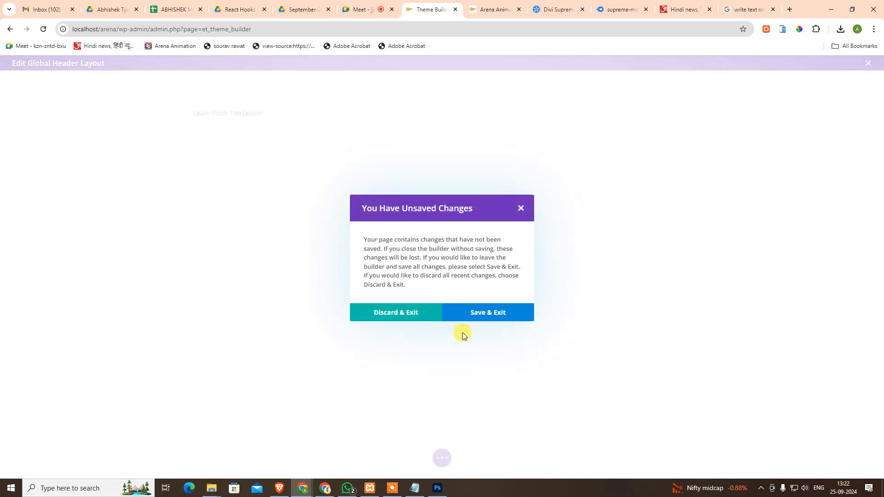
pyautogui.click(501, 316)
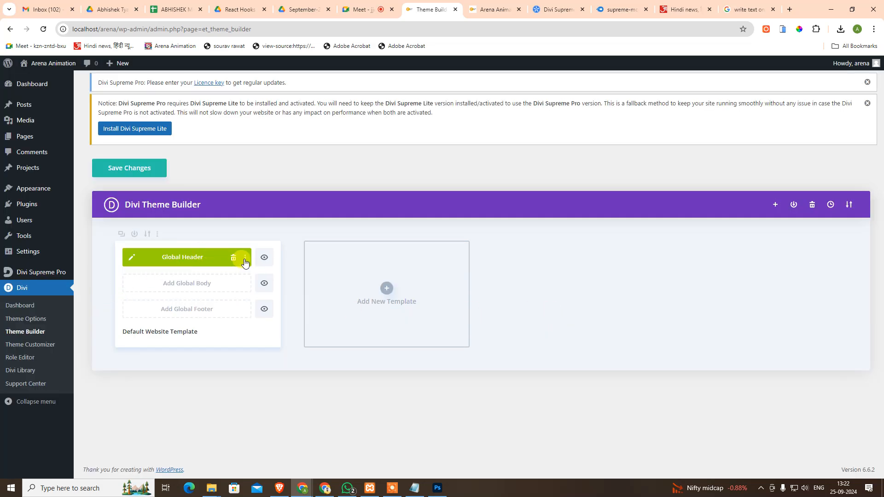
pyautogui.click(495, 9)
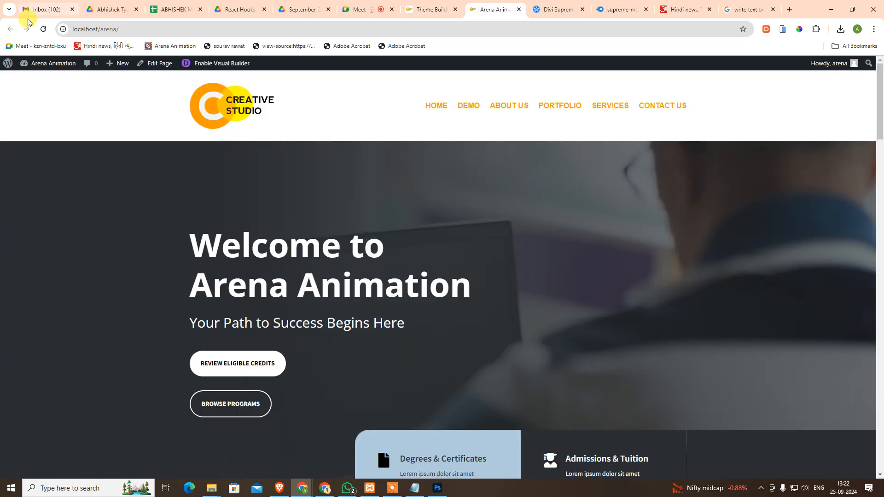
pyautogui.click(41, 30)
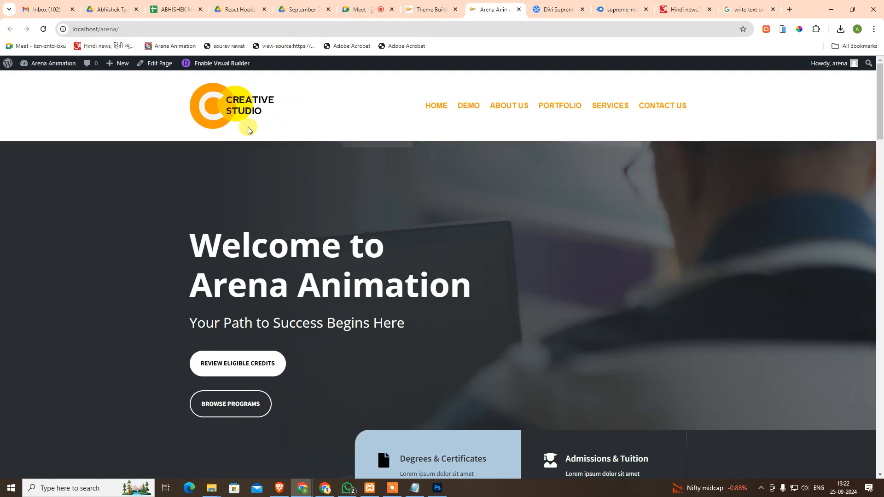
# Check the global header's options in the Theme Builder and reopen its layout to compare it with the front page
pyautogui.click(435, 9)
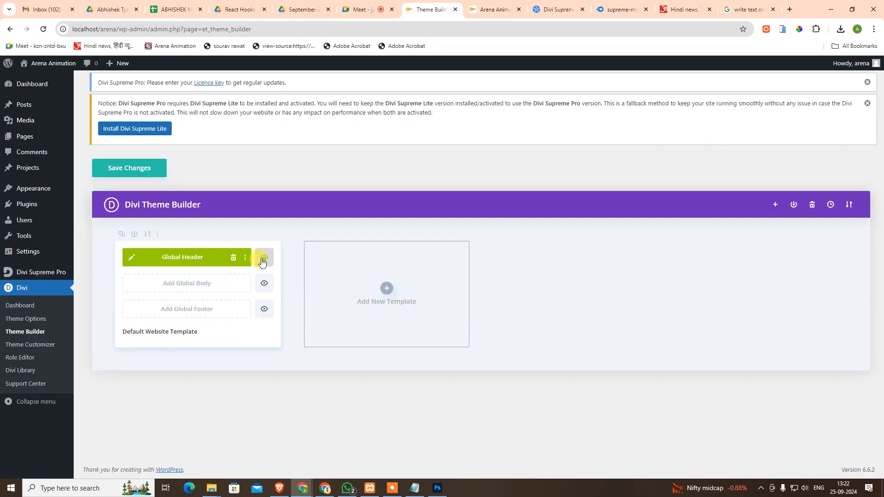
pyautogui.click(245, 257)
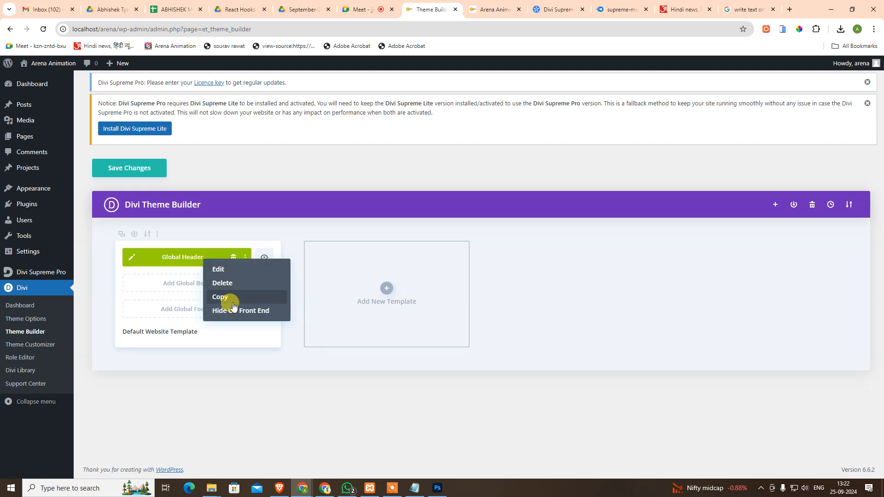
pyautogui.click(225, 393)
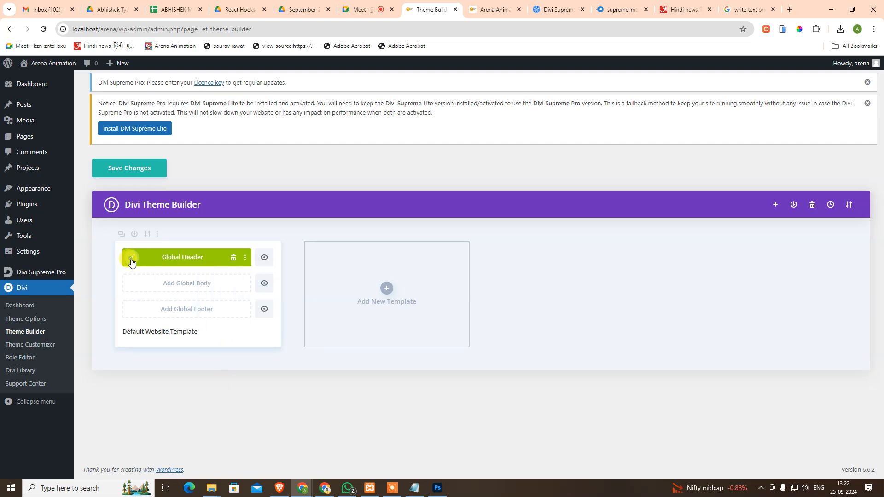
pyautogui.click(131, 257)
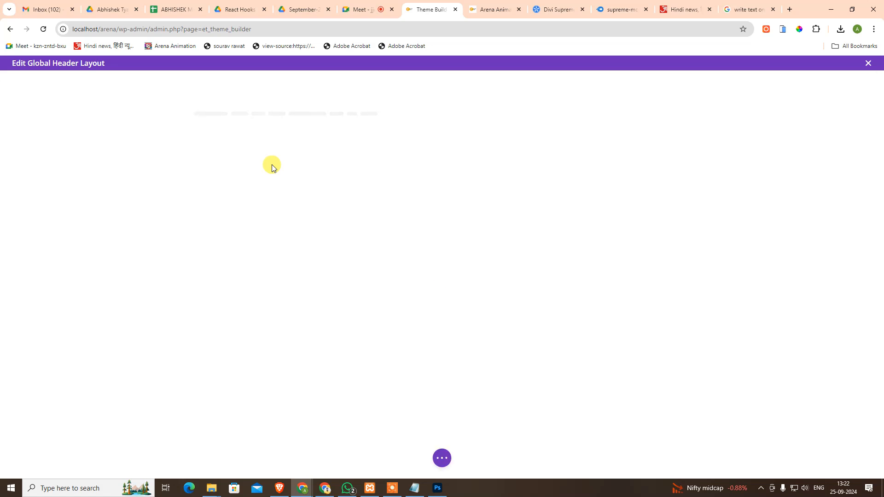
pyautogui.moveTo(231, 115)
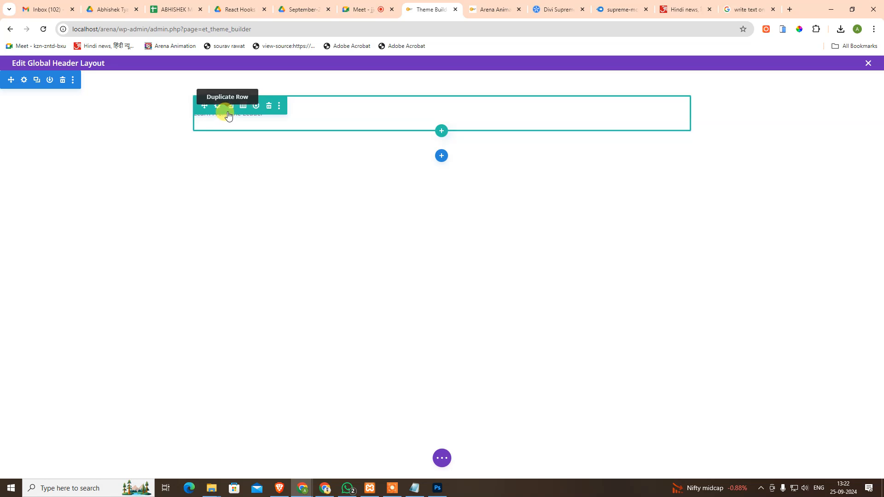
pyautogui.click(489, 9)
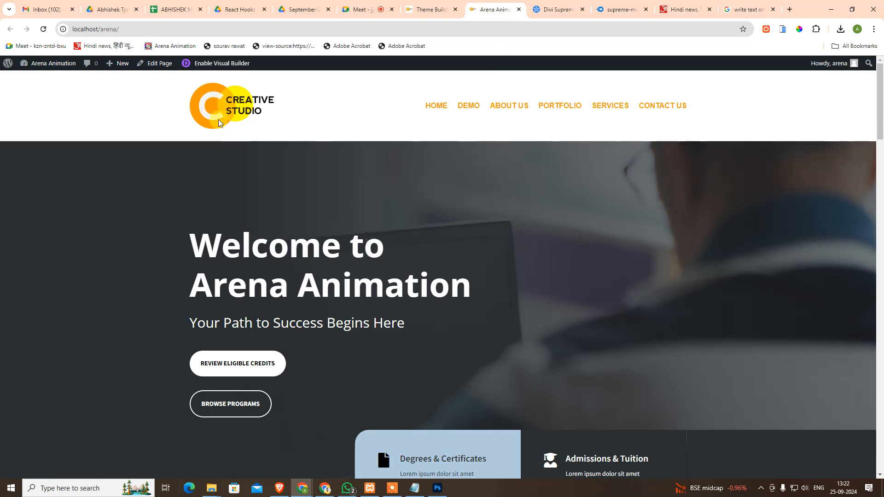
# Open the site's WordPress dashboard in a new tab and show the list of all pages
pyautogui.moveTo(26, 62)
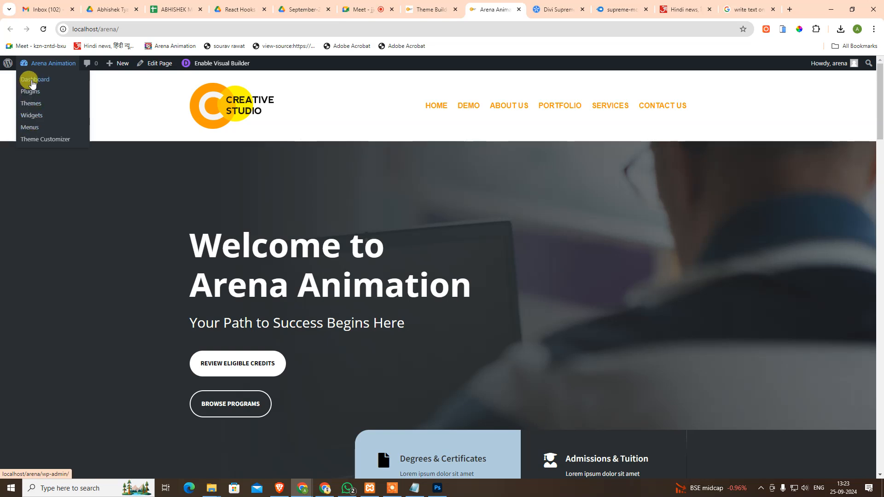
pyautogui.middleClick(32, 81)
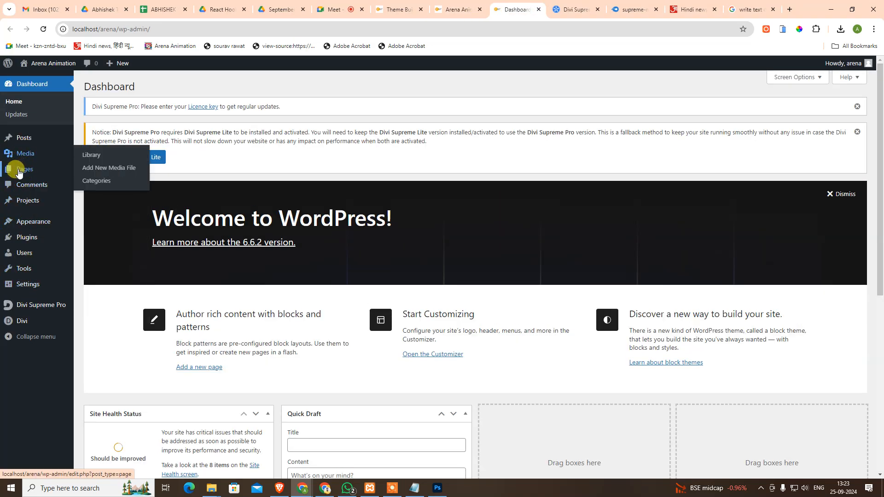
pyautogui.click(113, 176)
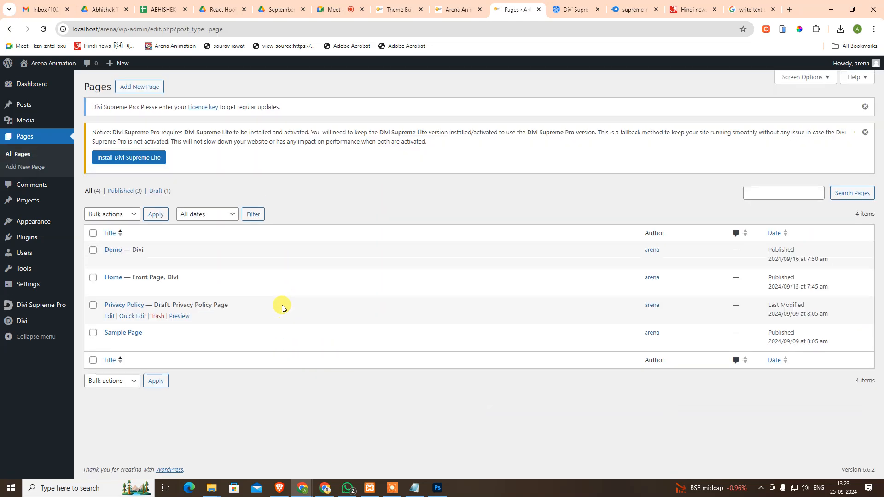
# Open the Home page for editing and show the options of the section containing the Navigation row
pyautogui.click(110, 289)
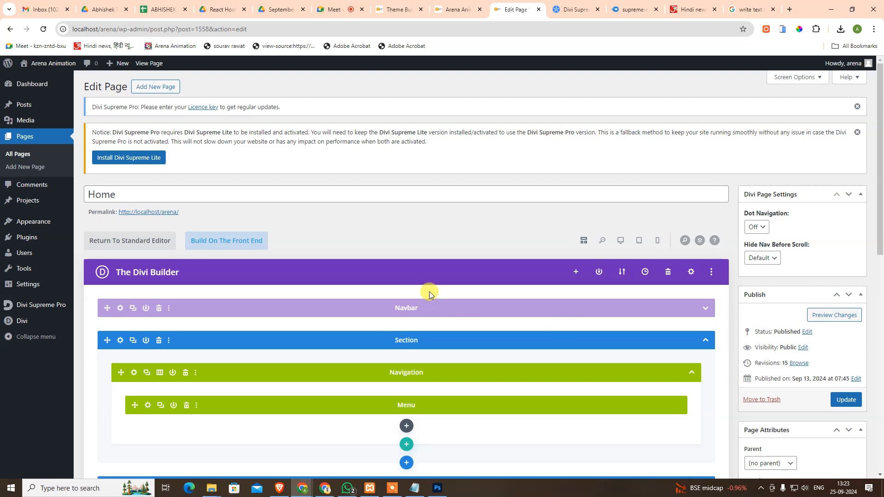
pyautogui.scroll(-3, 427, 291)
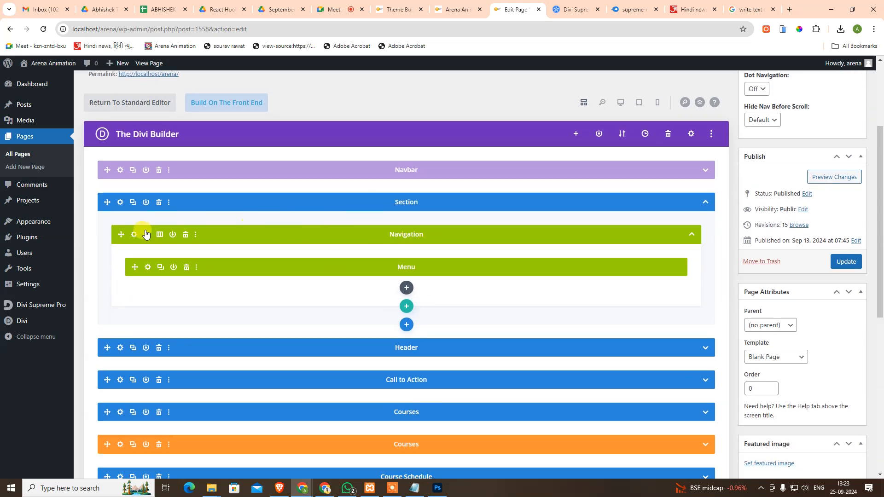
pyautogui.click(169, 203)
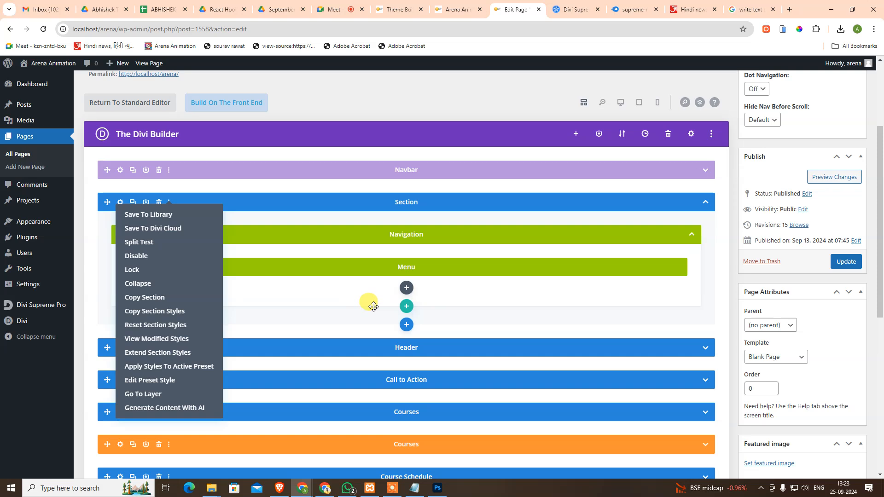
# Try adding a library module in a new row below the Navigation row, then remove that row
pyautogui.click(406, 306)
pyautogui.click(360, 150)
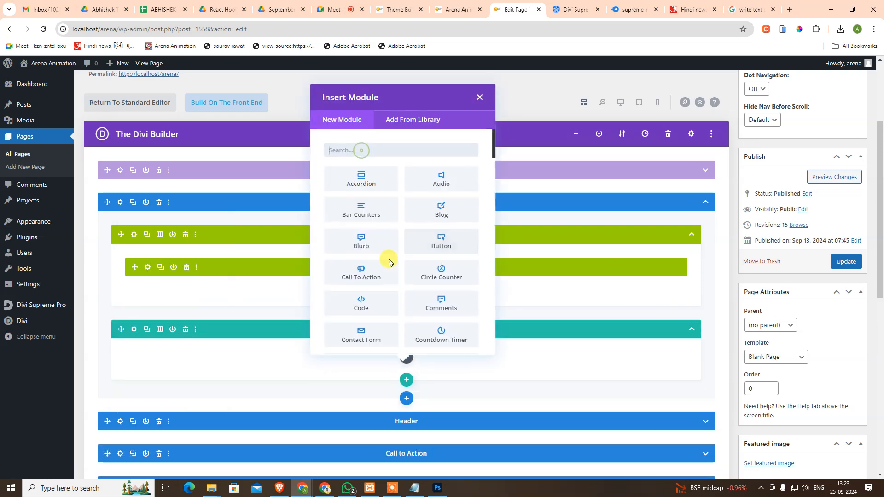
pyautogui.click(407, 119)
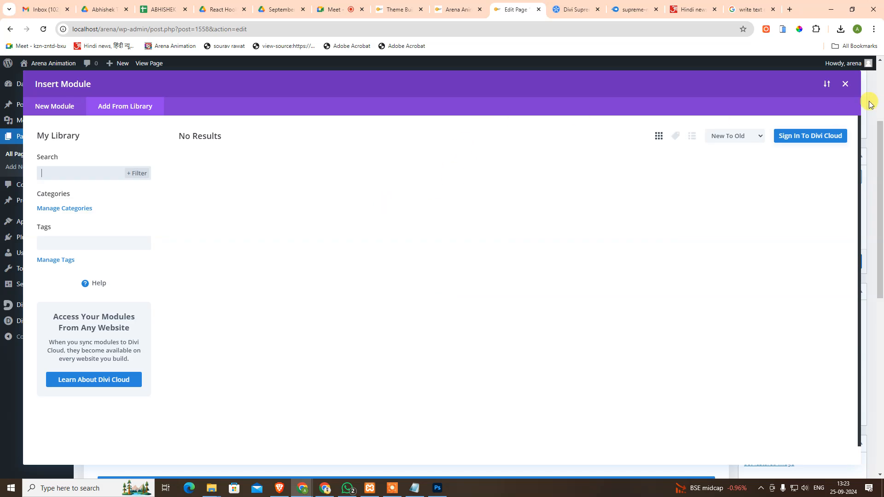
pyautogui.click(844, 88)
pyautogui.click(196, 330)
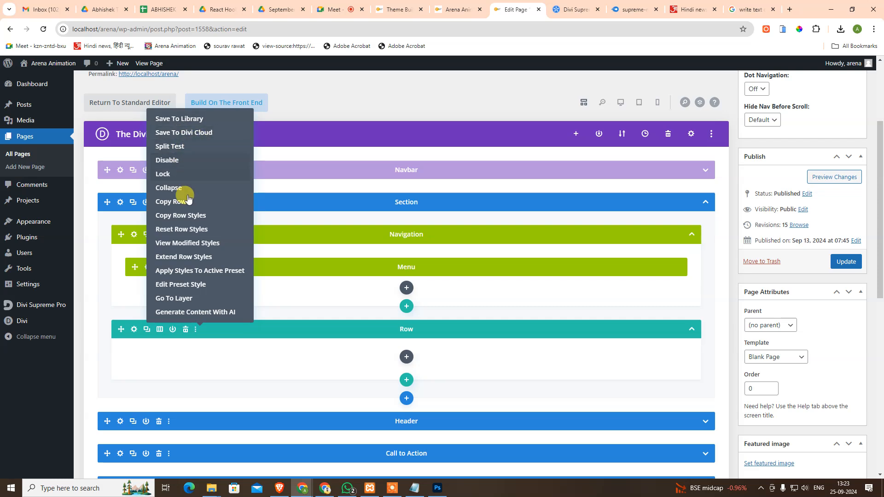
pyautogui.click(179, 356)
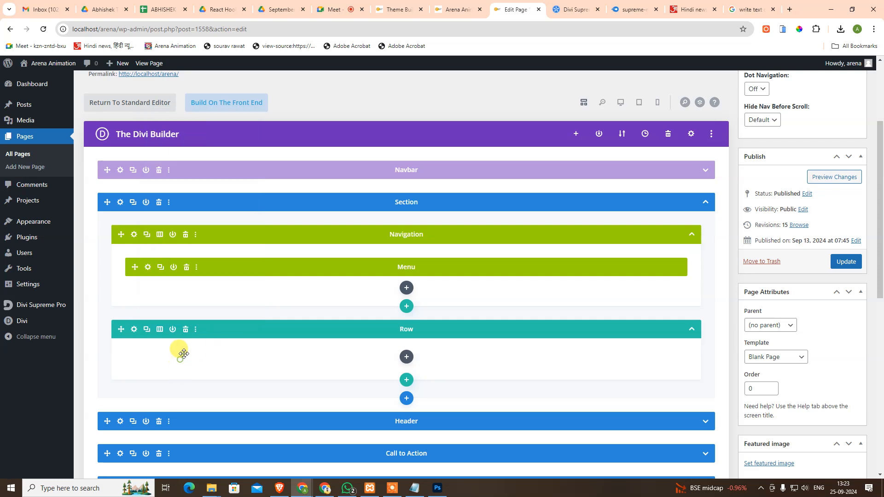
pyautogui.click(194, 330)
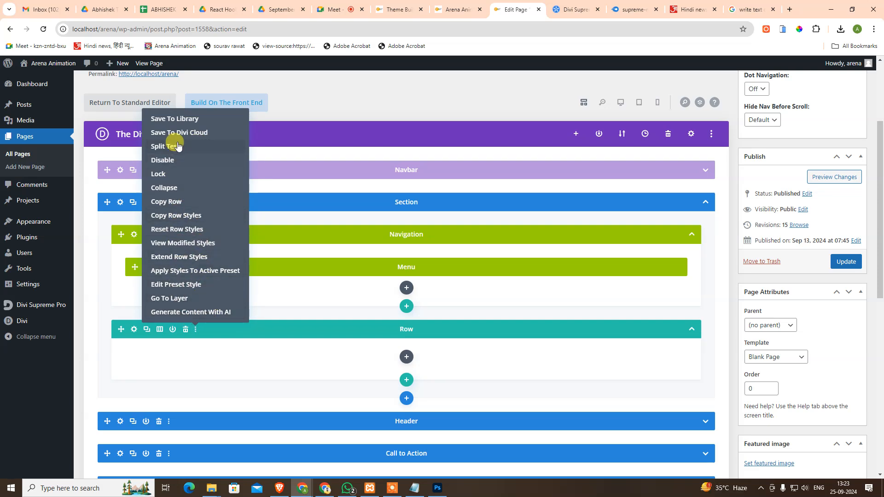
pyautogui.click(185, 329)
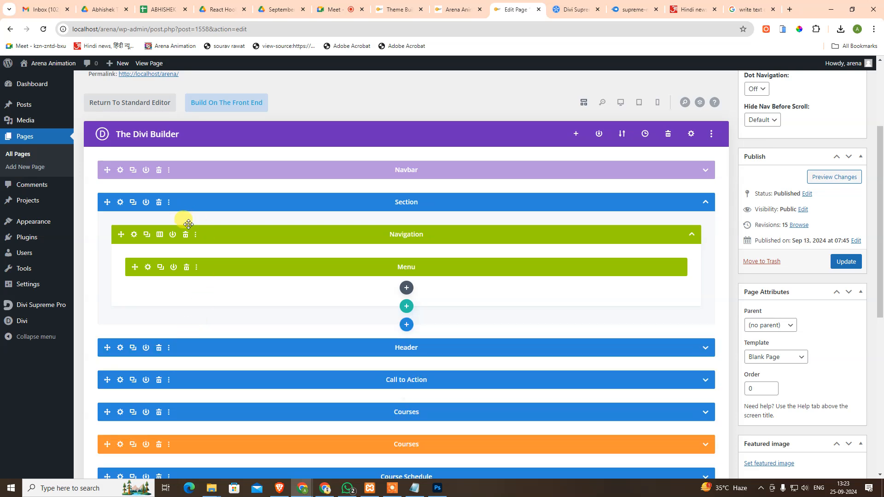
# Check the library for saved modules that could be inserted below the Menu module in the Navigation row
pyautogui.click(196, 234)
pyautogui.click(406, 288)
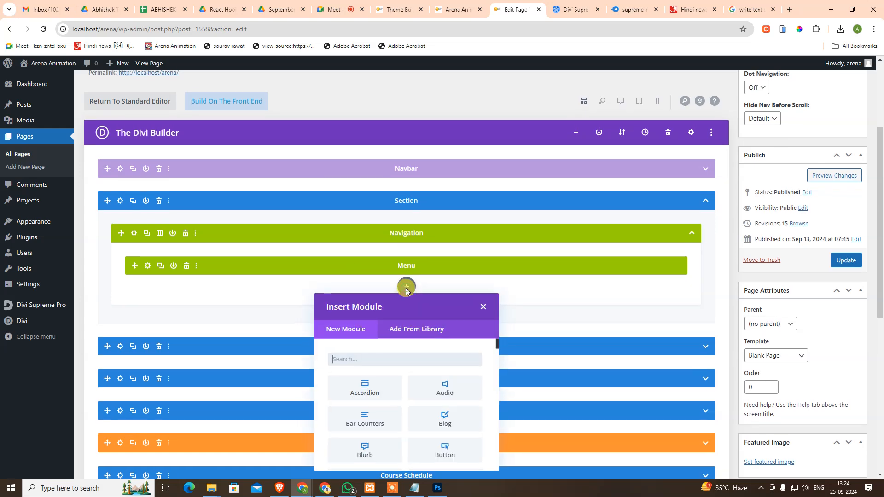
pyautogui.click(412, 329)
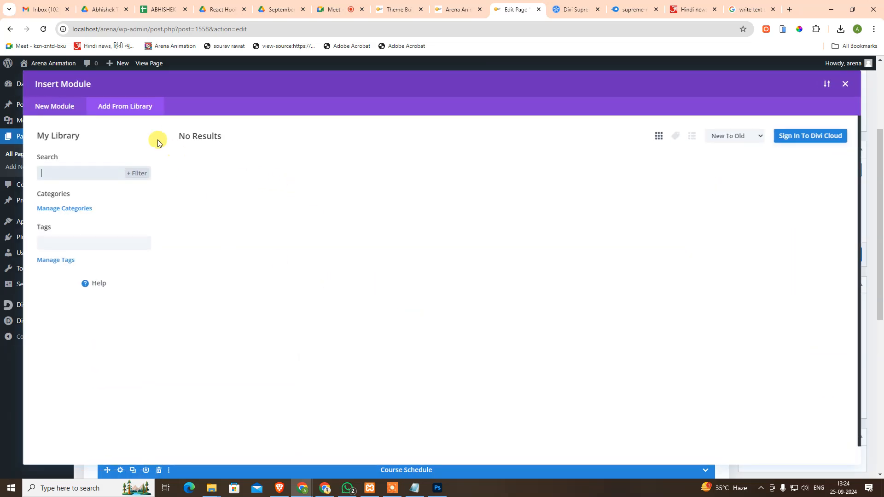
pyautogui.click(58, 109)
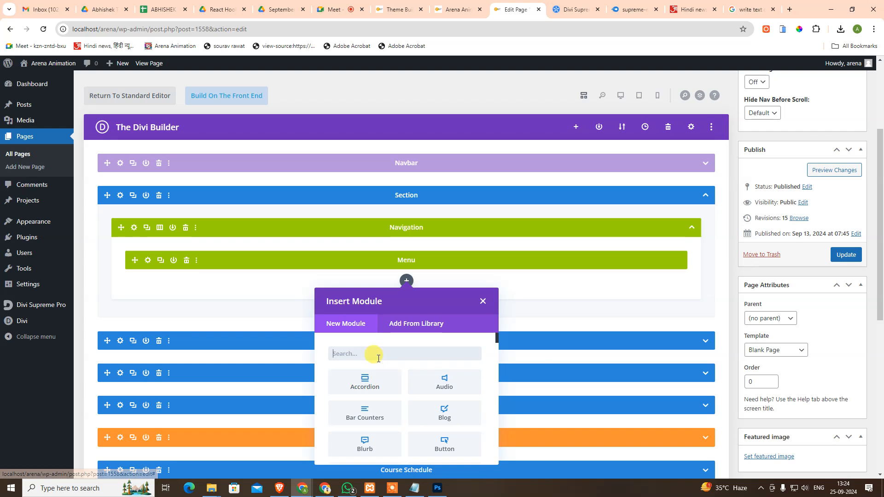
pyautogui.click(259, 297)
# Try a new single-column row under the Navigation row with a module from the library, and delete the row
pyautogui.click(406, 299)
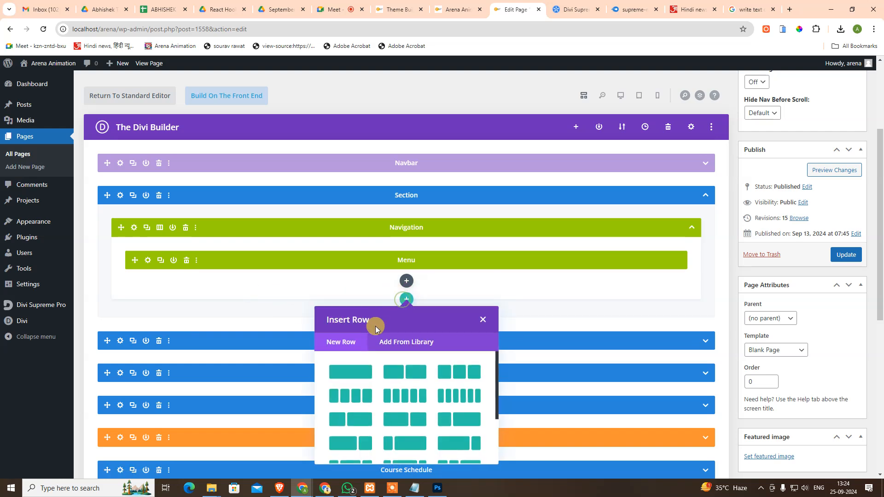
pyautogui.click(357, 373)
pyautogui.click(416, 118)
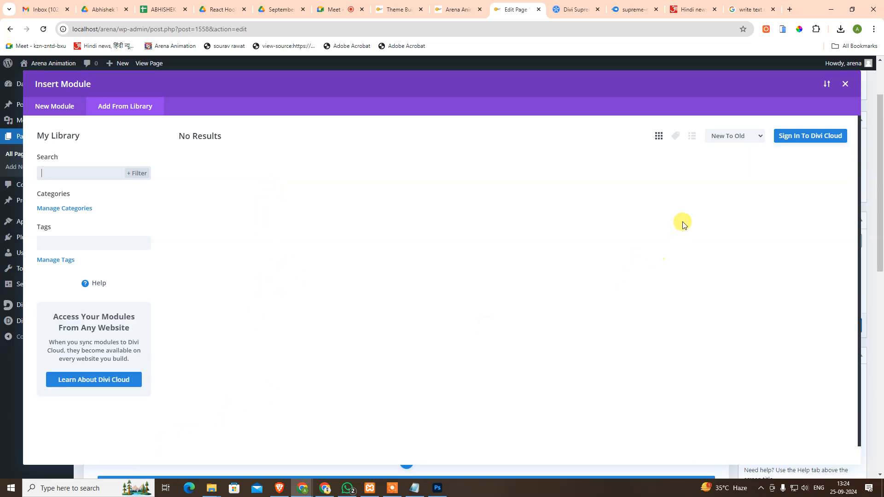
pyautogui.click(846, 83)
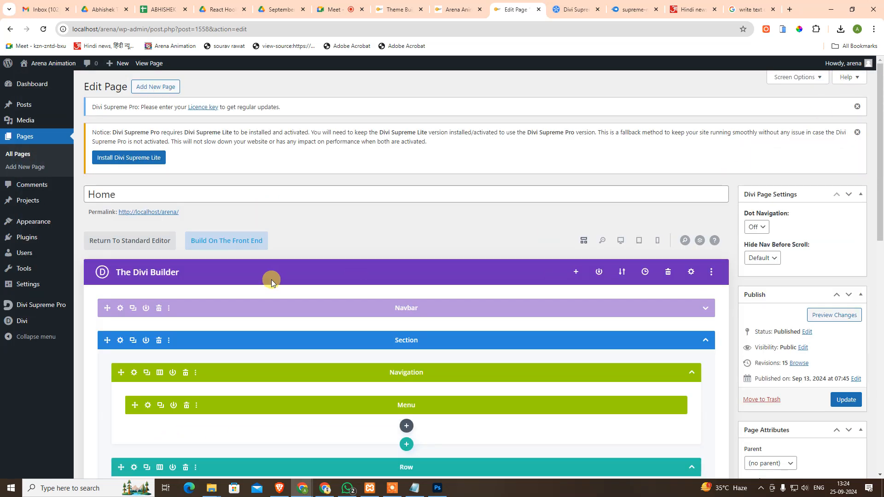
pyautogui.scroll(-3, 310, 288)
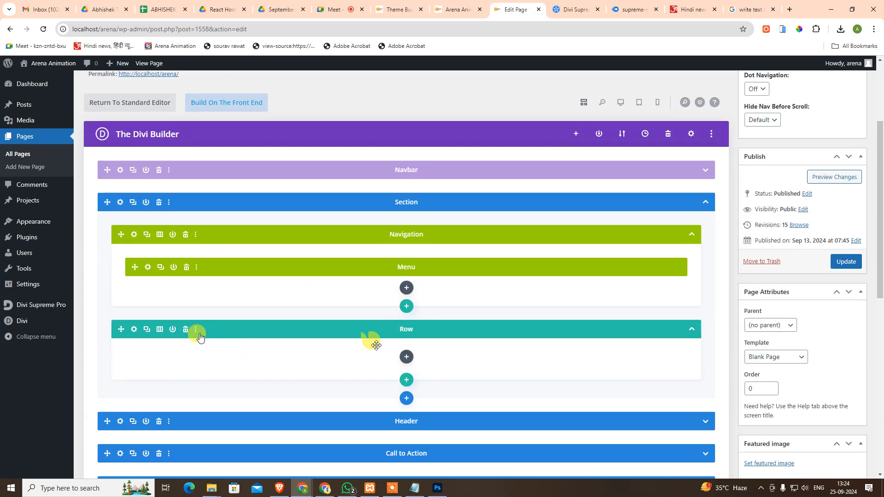
pyautogui.click(186, 329)
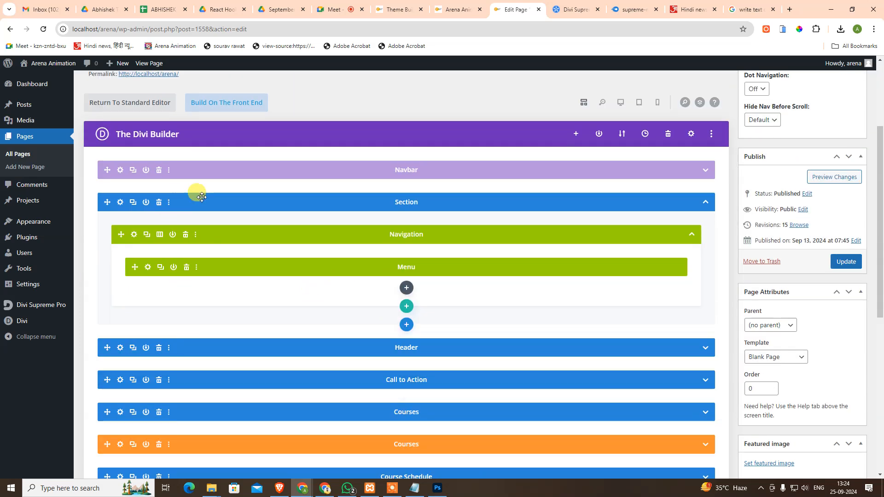
# Insert a regular section below the Footer section and show the saved rows in the library for it
pyautogui.click(704, 202)
pyautogui.scroll(-3, 402, 344)
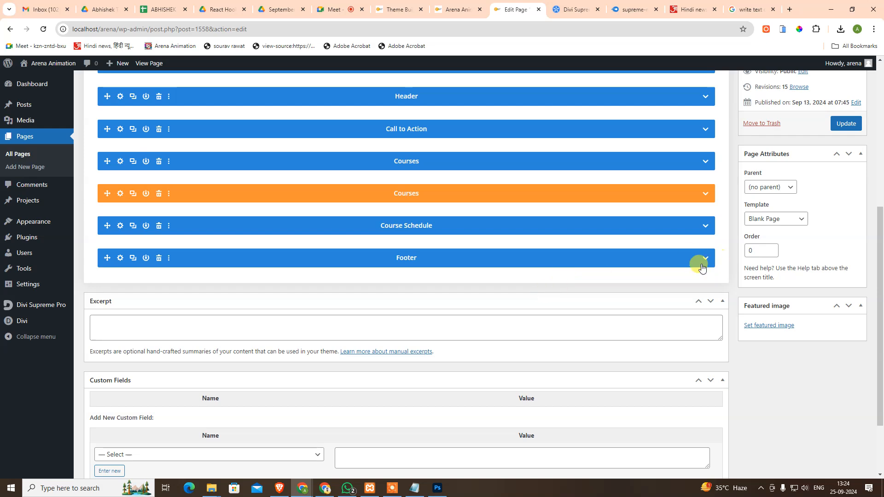
pyautogui.click(704, 258)
pyautogui.scroll(-3, 470, 349)
pyautogui.click(406, 180)
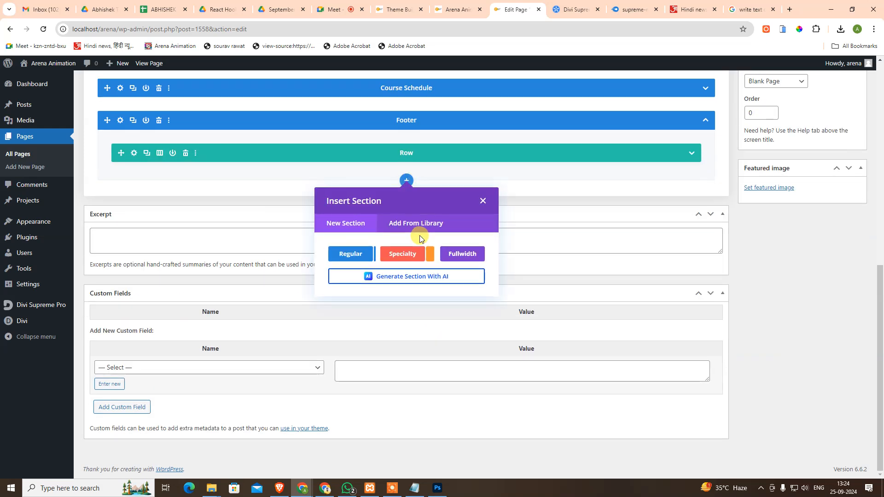
pyautogui.click(416, 222)
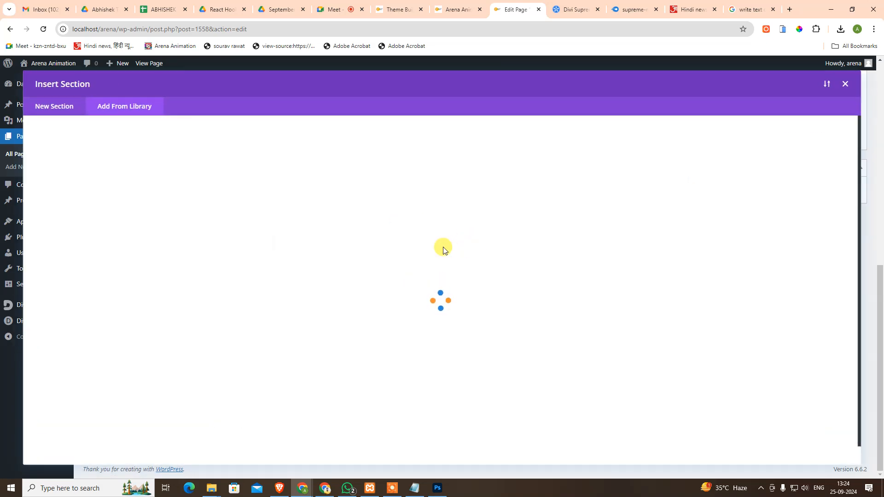
pyautogui.click(66, 109)
pyautogui.click(346, 256)
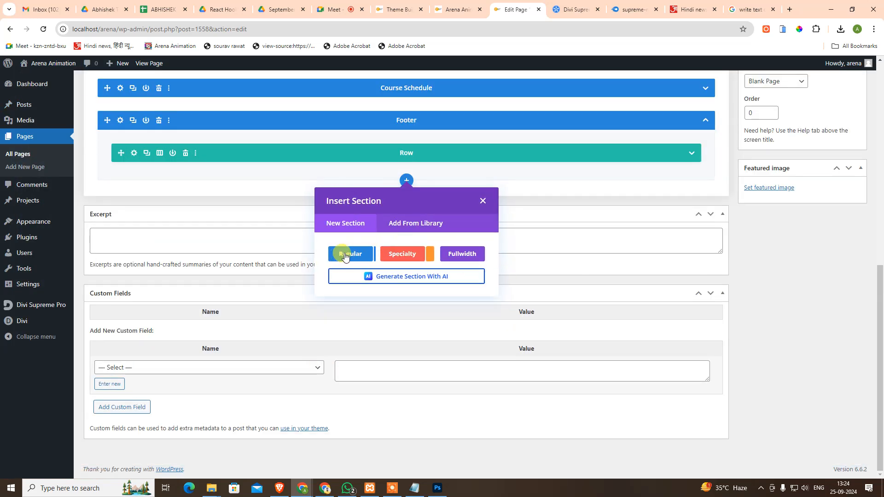
pyautogui.click(400, 283)
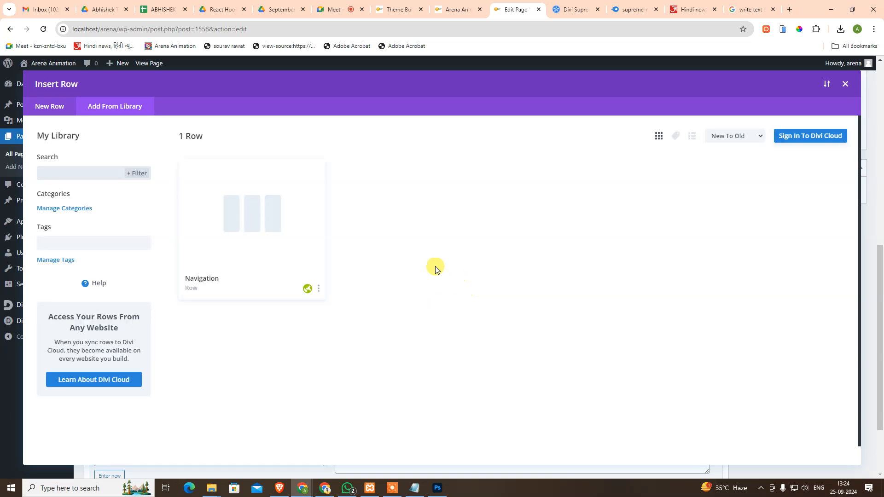
# Try to edit the saved Navigation row with Divi, then close its tab and reopen the row's options
pyautogui.click(318, 290)
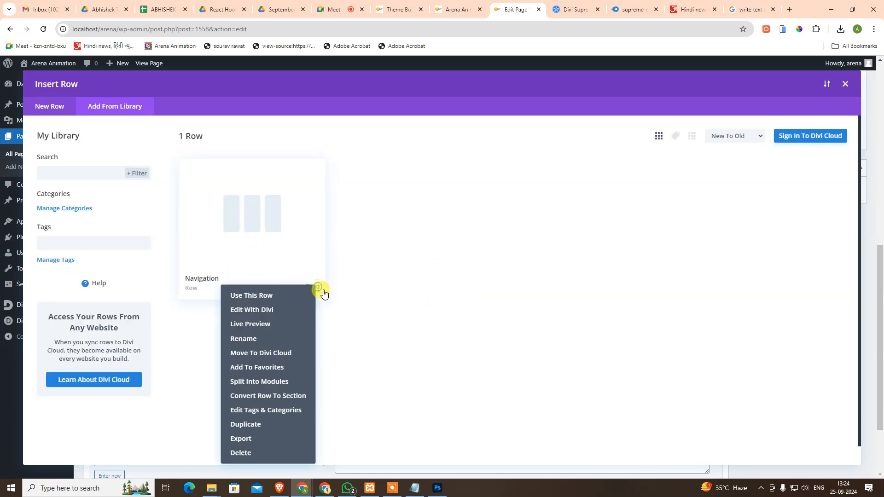
pyautogui.click(289, 313)
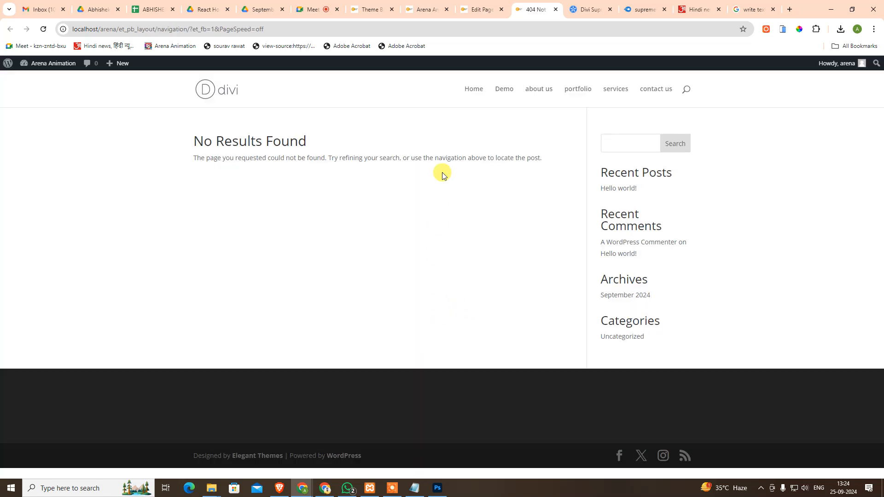
pyautogui.middleClick(518, 10)
pyautogui.click(318, 290)
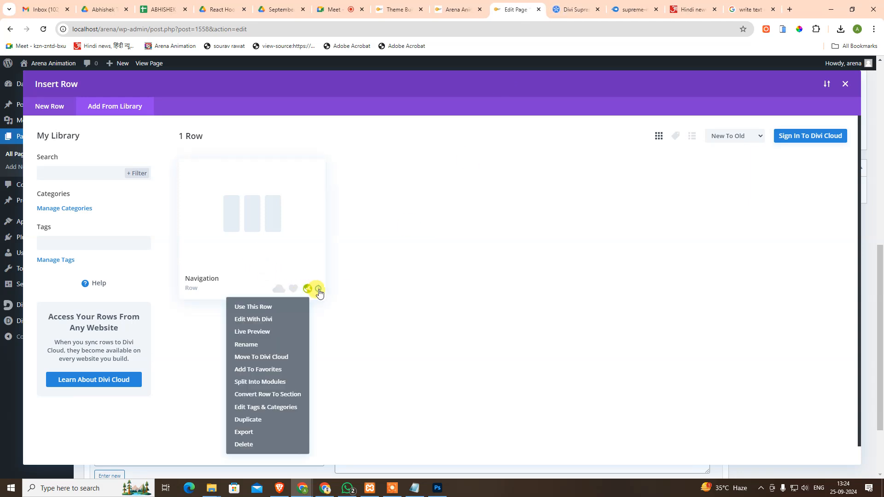
# Preview the saved Navigation row's live demo, compare it with the site's front page, and close the preview
pyautogui.click(297, 258)
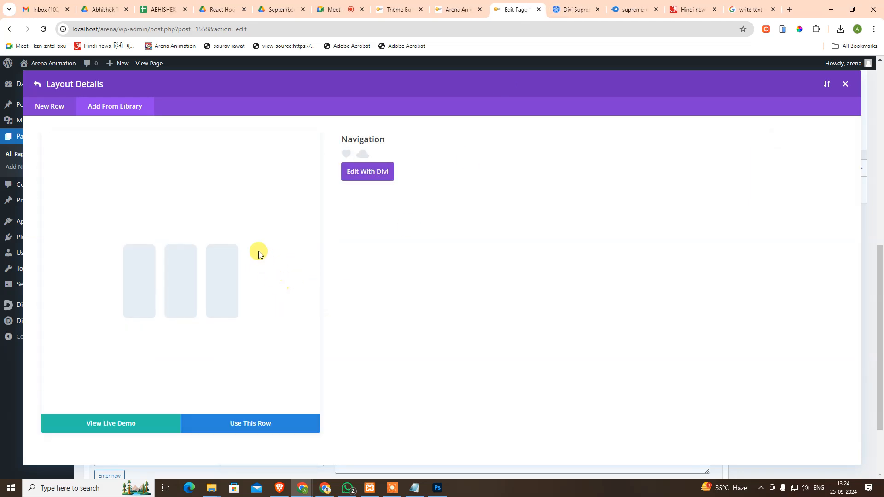
pyautogui.click(120, 428)
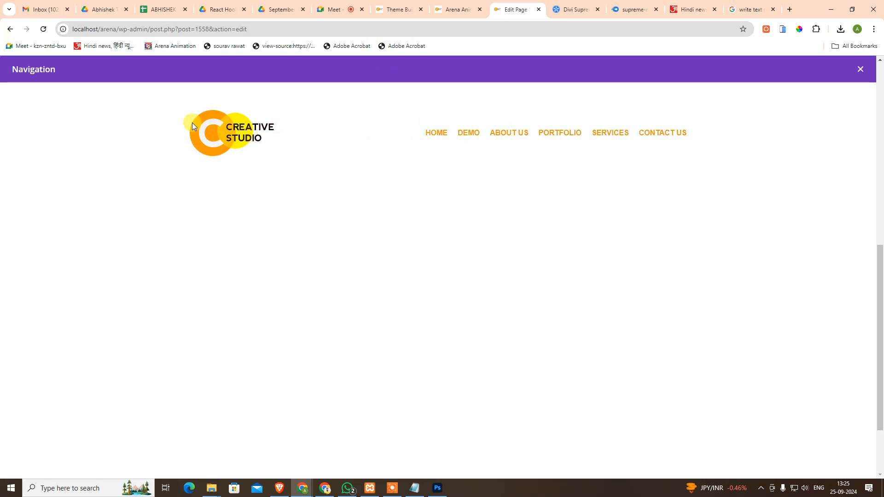
pyautogui.click(454, 9)
pyautogui.hotkey('ctrl', 'Tab')
pyautogui.click(858, 69)
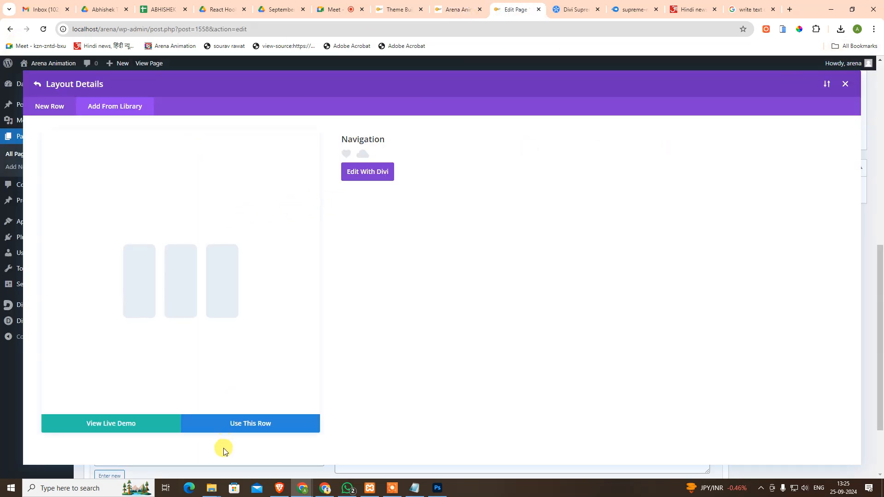
# Try to edit the saved Navigation row with Divi, and close the row library without inserting a row
pyautogui.click(366, 172)
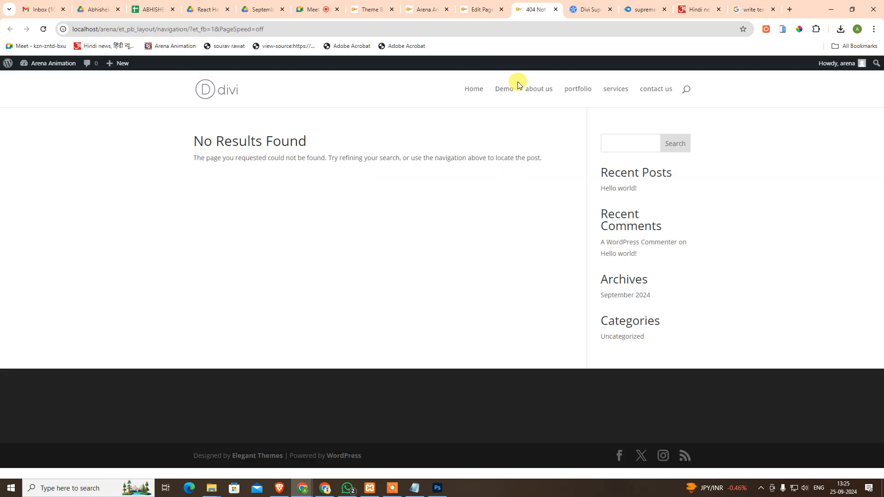
pyautogui.click(556, 9)
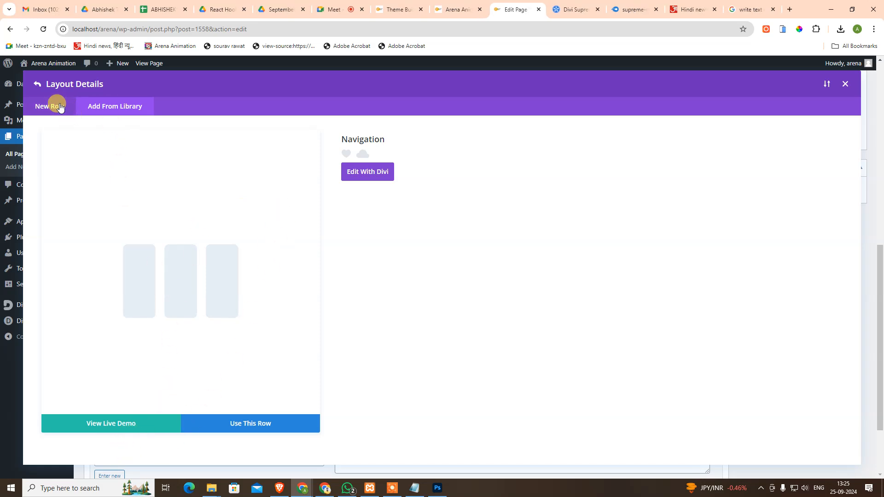
pyautogui.click(38, 84)
pyautogui.click(321, 290)
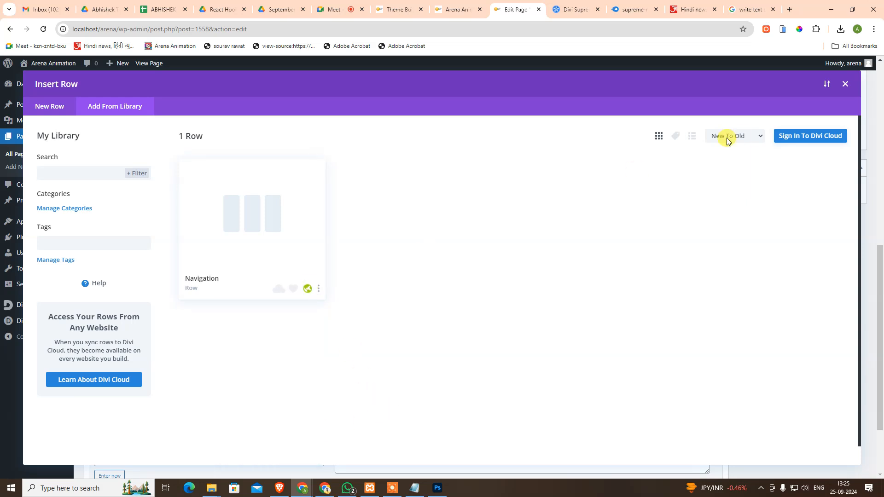
pyautogui.click(845, 85)
# Collapse the Footer section in the Home page's builder layout
pyautogui.moveTo(148, 201); pyautogui.dragTo(169, 205)
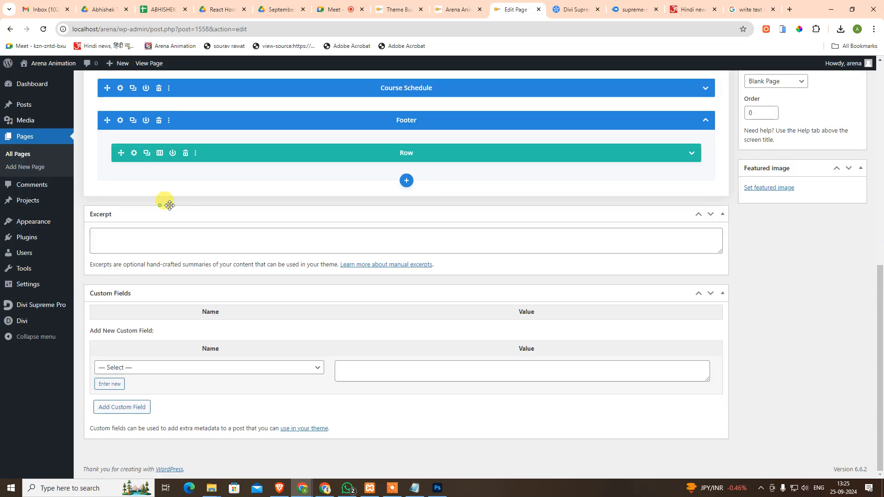
pyautogui.scroll(3, 261, 208)
pyautogui.click(705, 258)
pyautogui.scroll(4, 663, 256)
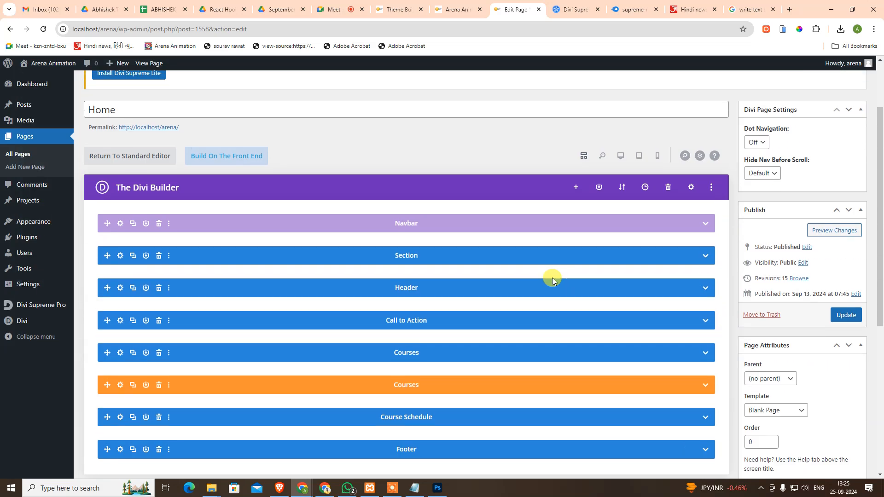
pyautogui.scroll(2, 580, 286)
pyautogui.scroll(-3, 607, 292)
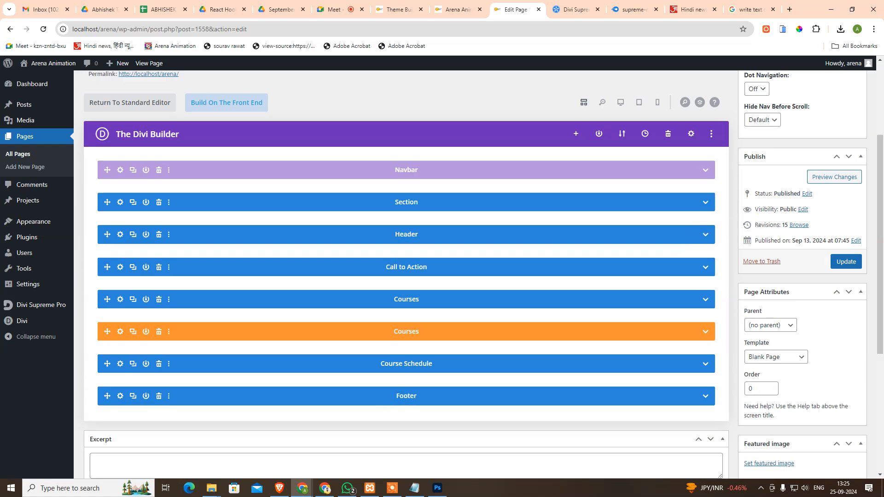
# Read the Elegant Themes help article on adding the site tagline's text under the logo, including the Theme Builder header instructions
pyautogui.moveTo(883, 13); pyautogui.dragTo(230, 49)
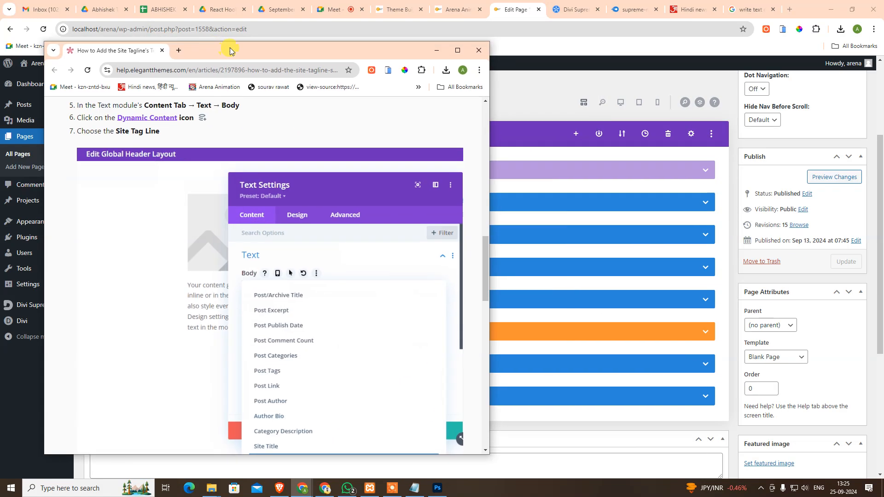
pyautogui.doubleClick(229, 49)
pyautogui.scroll(6, 479, 284)
pyautogui.scroll(6, 456, 300)
pyautogui.scroll(-4, 418, 327)
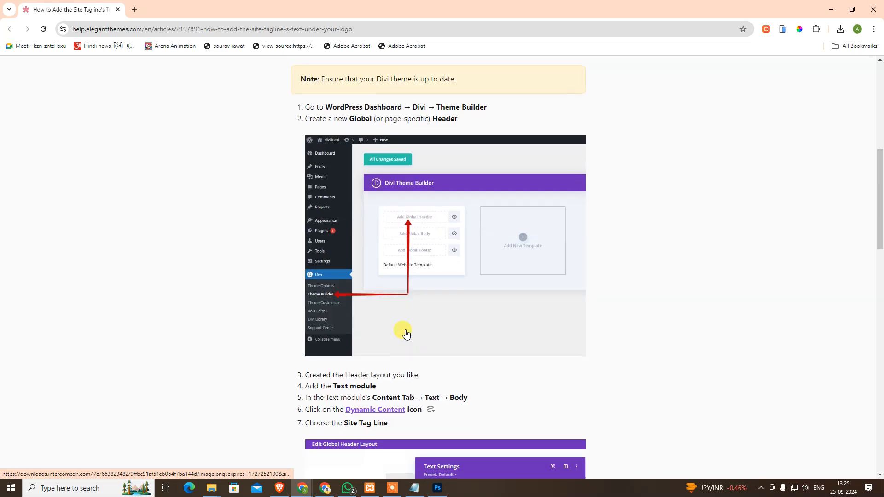
pyautogui.scroll(-2, 290, 213)
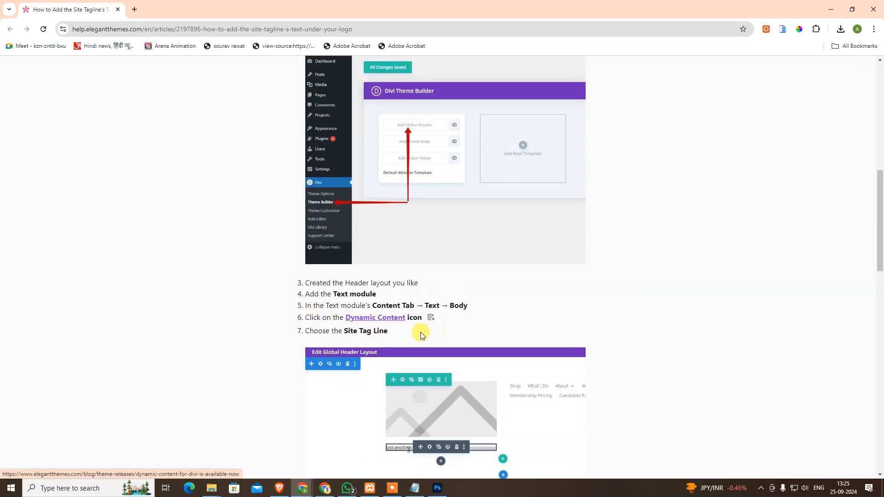
pyautogui.scroll(-3, 347, 316)
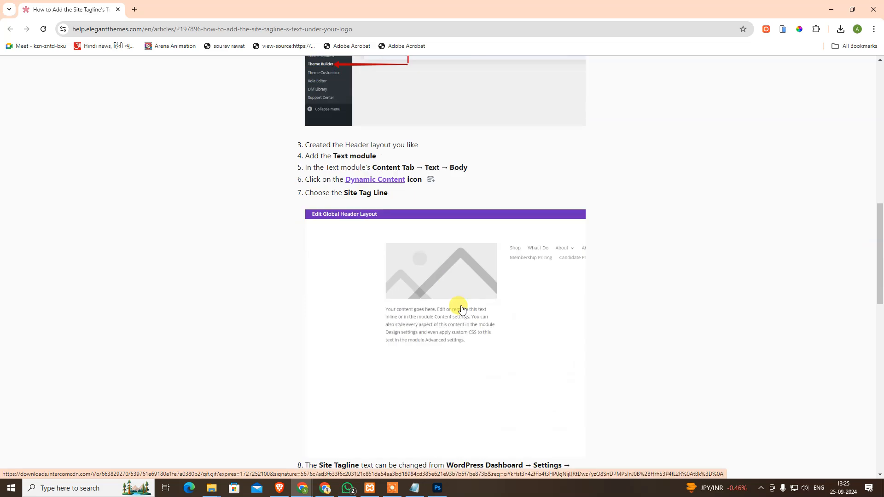
pyautogui.scroll(-3, 467, 323)
pyautogui.scroll(-2, 470, 324)
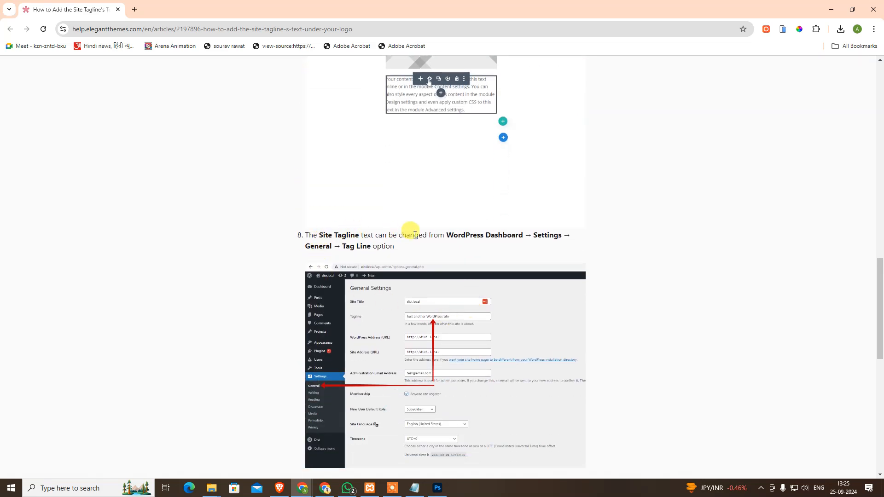
pyautogui.scroll(-2, 525, 248)
pyautogui.scroll(-2, 556, 256)
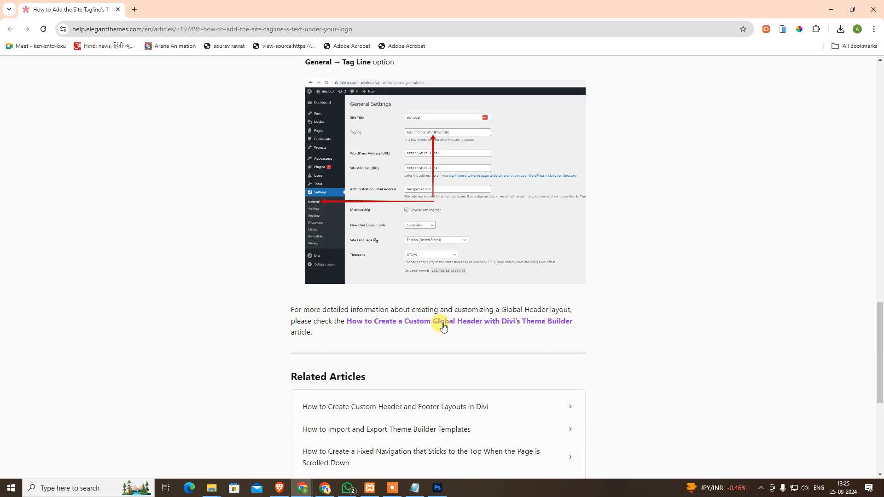
pyautogui.scroll(-2, 566, 318)
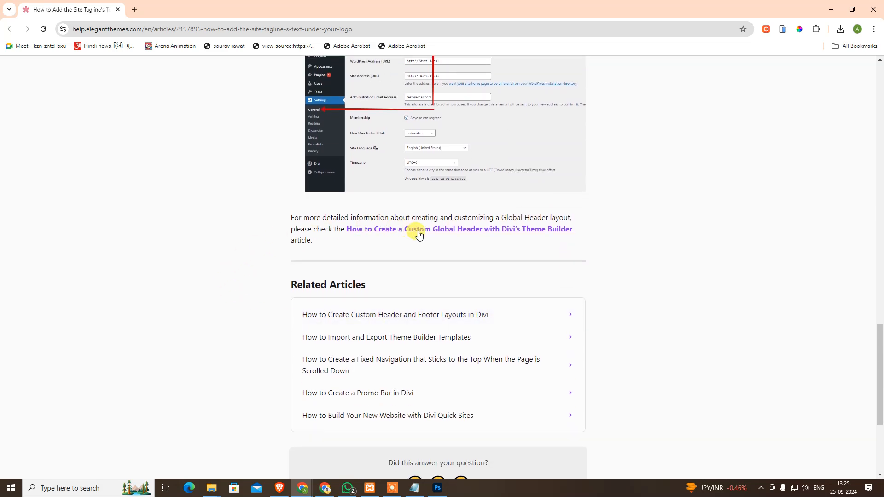
pyautogui.scroll(-2, 414, 244)
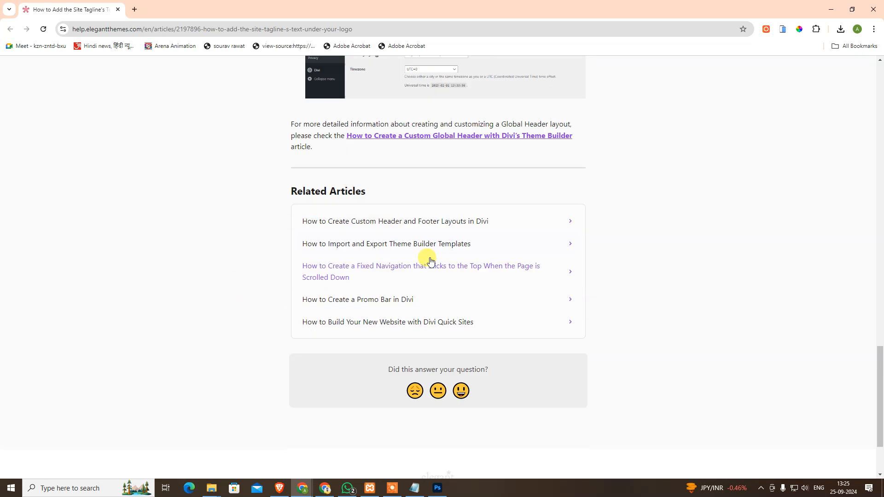
pyautogui.scroll(18, 426, 256)
pyautogui.scroll(6, 424, 259)
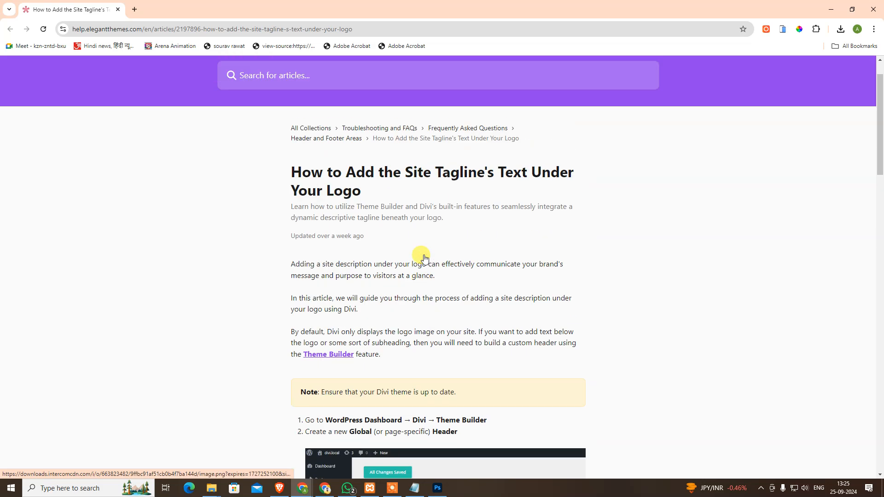
pyautogui.scroll(-3, 492, 188)
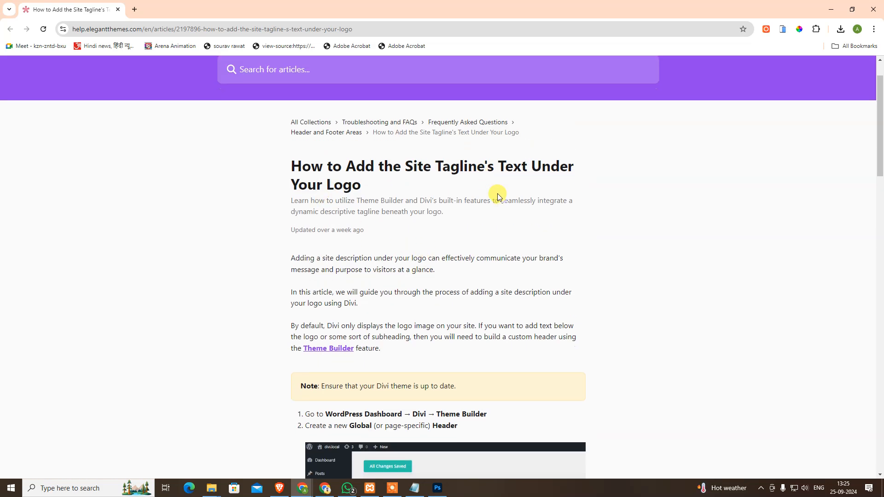
pyautogui.scroll(-2, 502, 198)
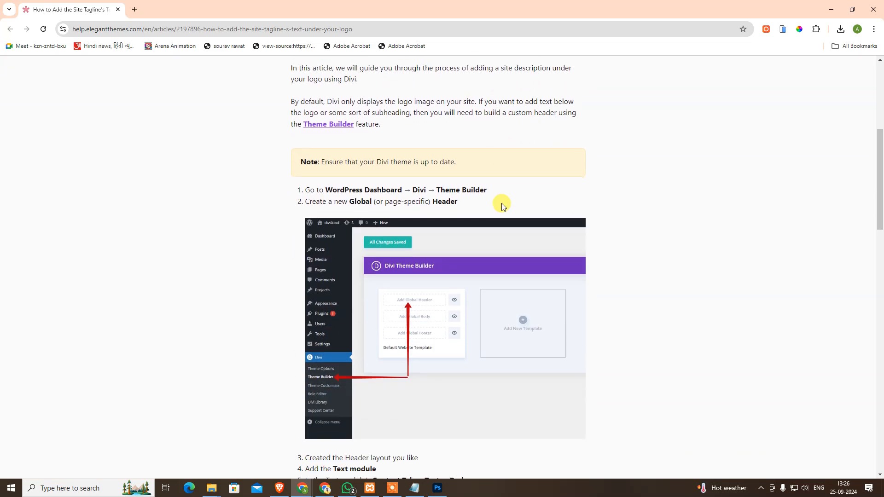
pyautogui.scroll(4, 501, 203)
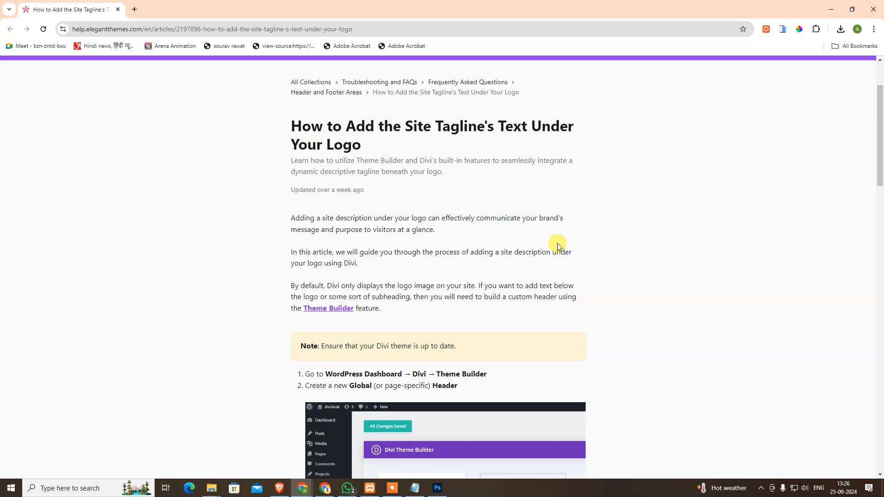
# Return to the Home page editor, set the page template to Default template, update the page and close the old site preview
pyautogui.hotkey('alt', 'Tab')
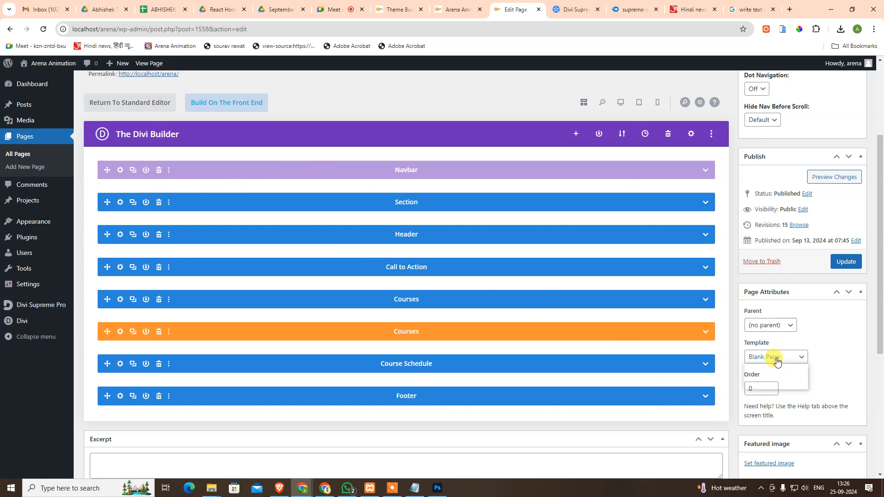
pyautogui.click(774, 369)
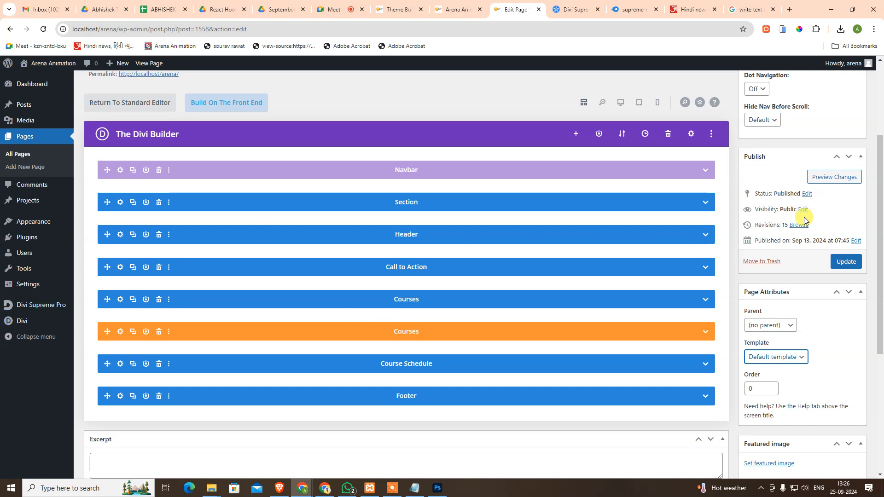
pyautogui.click(838, 263)
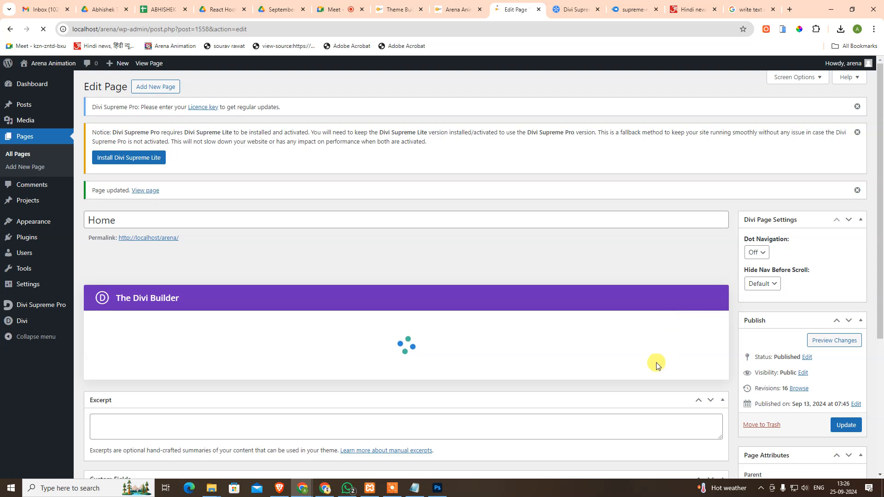
pyautogui.click(450, 5)
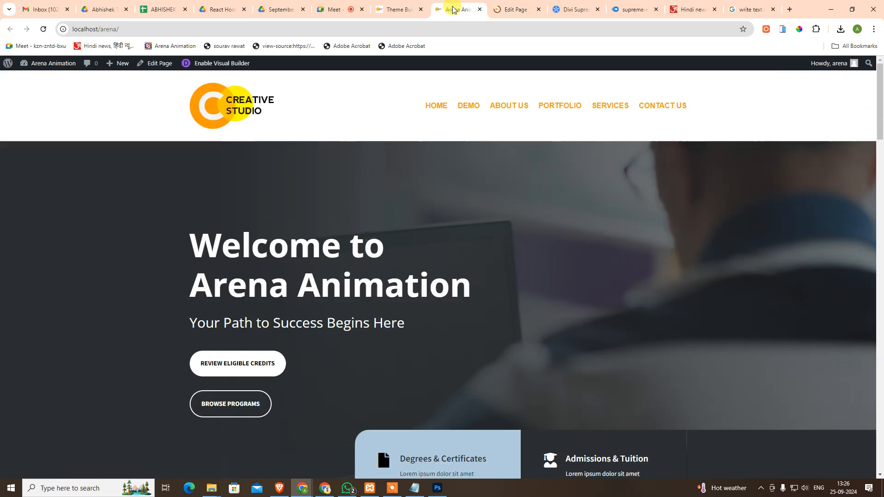
pyautogui.middleClick(454, 9)
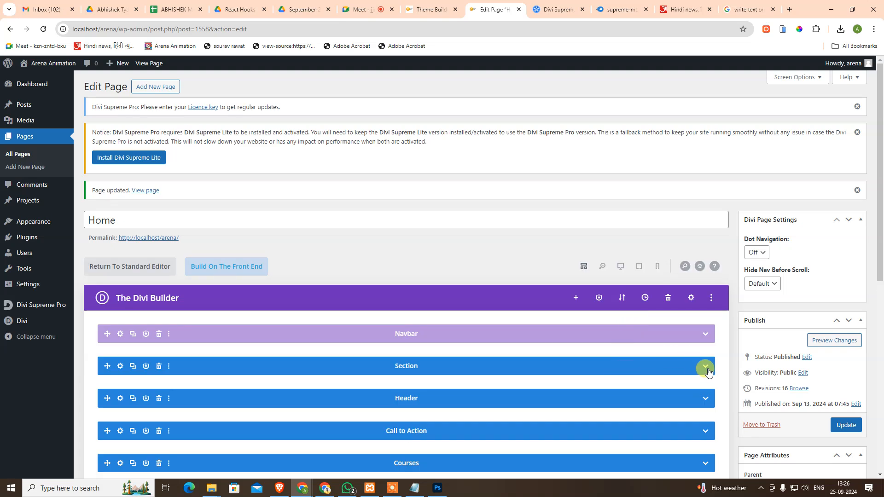
# Disable the section between Navbar and Header on phone, tablet and desktop, and update the page
pyautogui.click(705, 366)
pyautogui.click(704, 365)
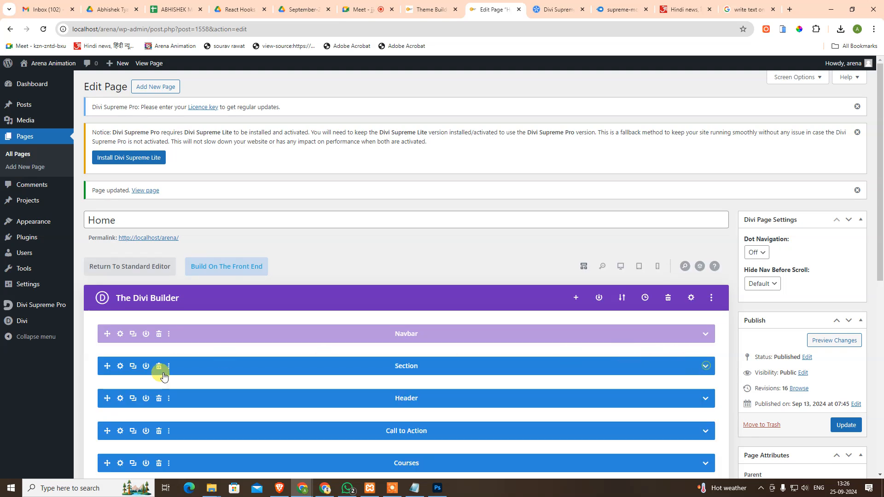
pyautogui.click(171, 367)
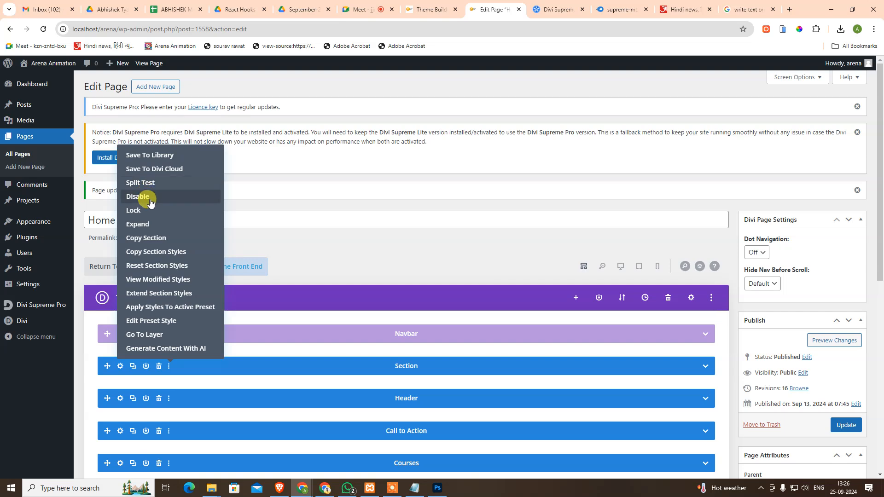
pyautogui.click(130, 196)
pyautogui.click(170, 196)
pyautogui.click(211, 196)
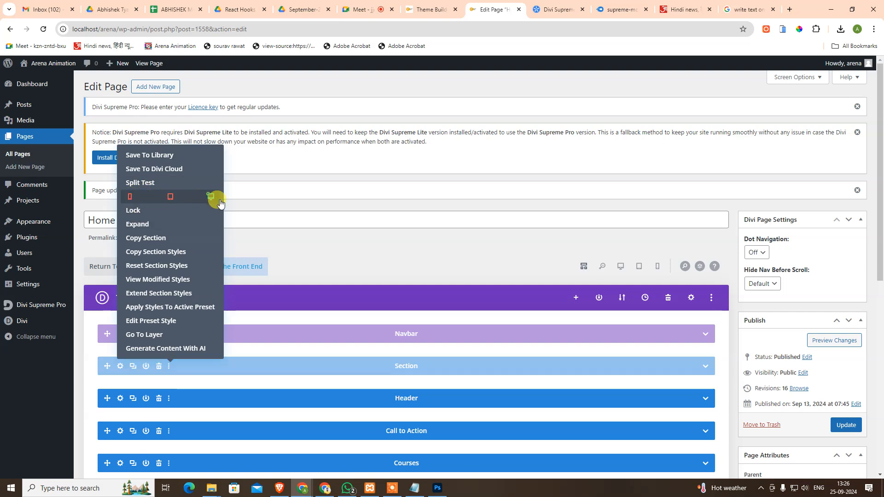
pyautogui.click(840, 426)
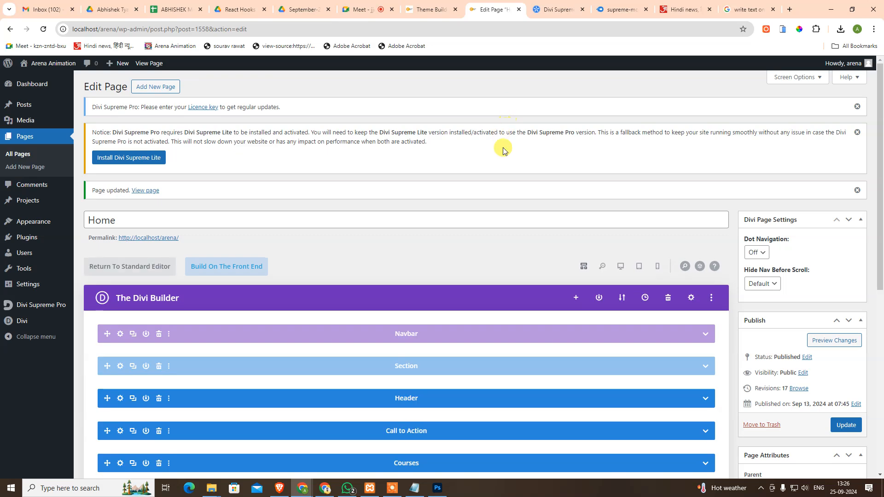
# View the updated Home page on the live site and check its header and content
pyautogui.click(148, 65)
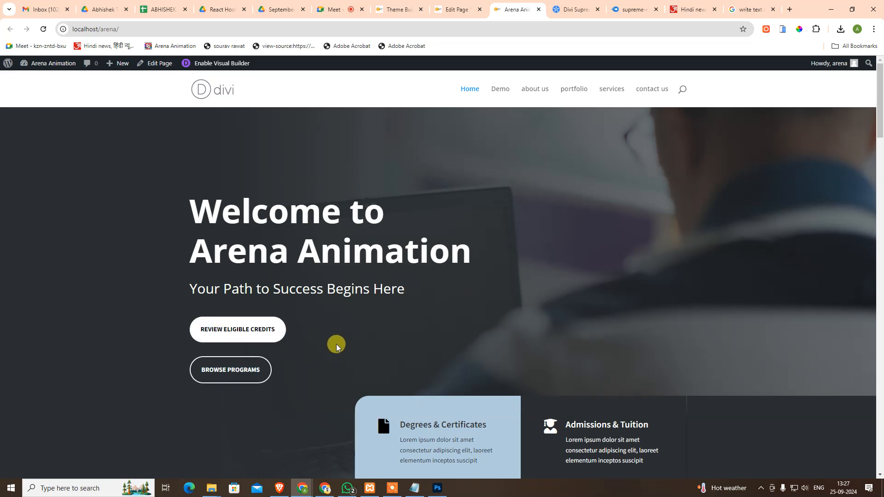
pyautogui.scroll(-8, 337, 346)
pyautogui.scroll(8, 352, 361)
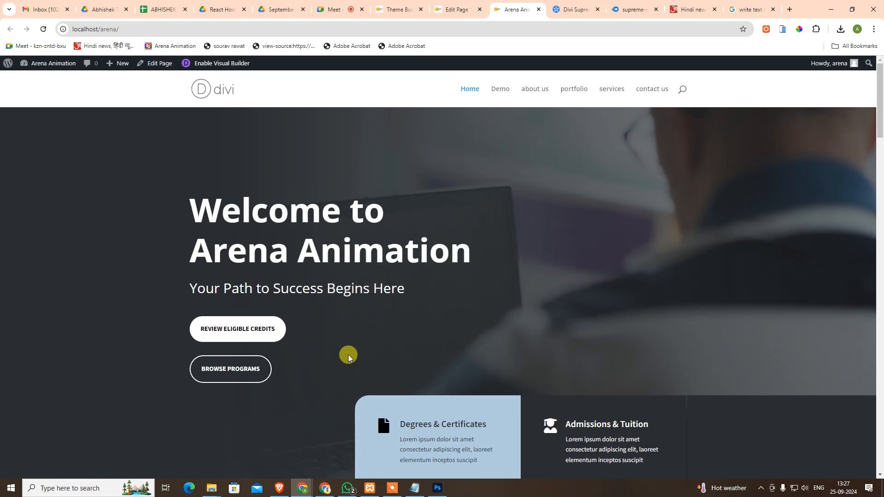
# Examine the global header section's action options and its content, design and sizing settings in the Theme Builder, without changing anything
pyautogui.click(374, 5)
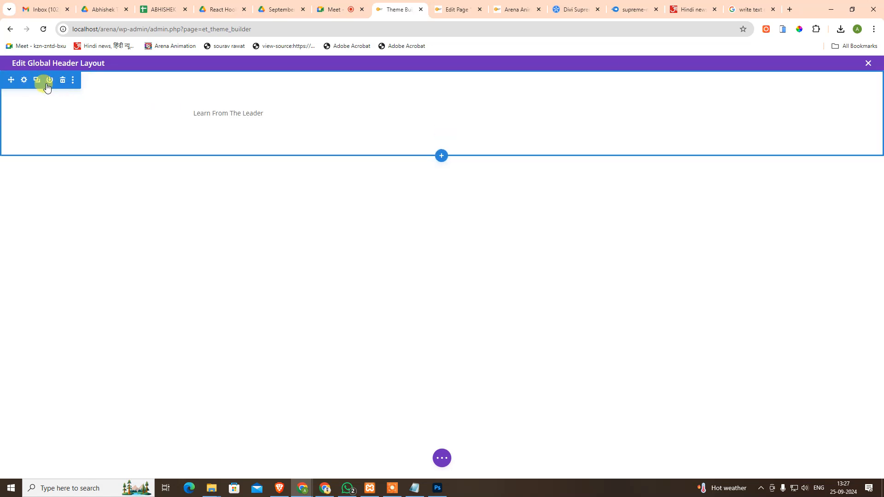
pyautogui.click(72, 81)
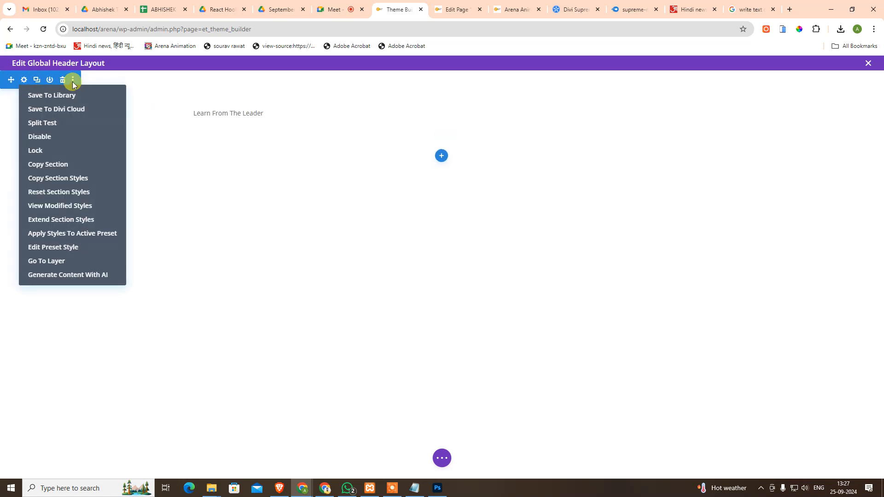
pyautogui.click(258, 253)
pyautogui.click(24, 80)
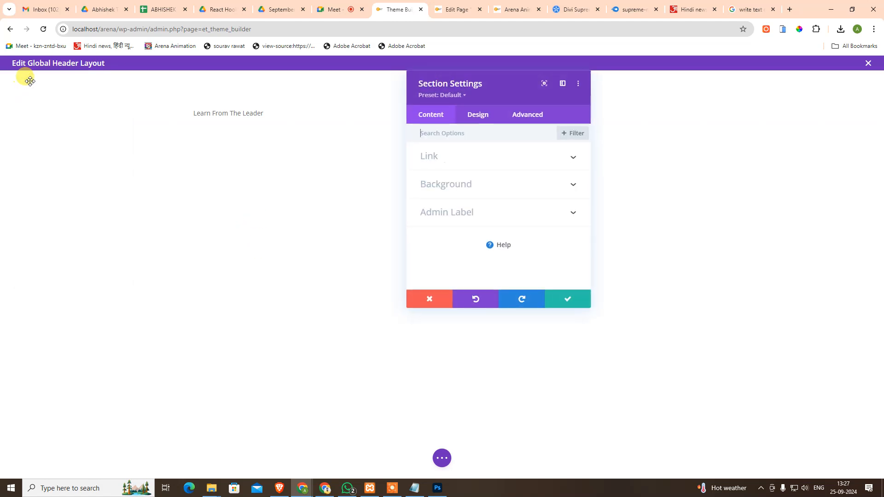
pyautogui.click(471, 115)
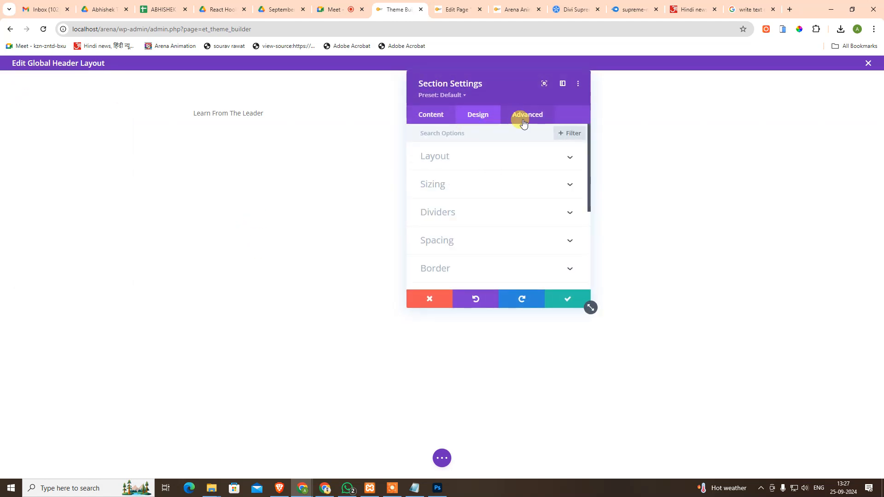
pyautogui.click(474, 164)
pyautogui.click(487, 157)
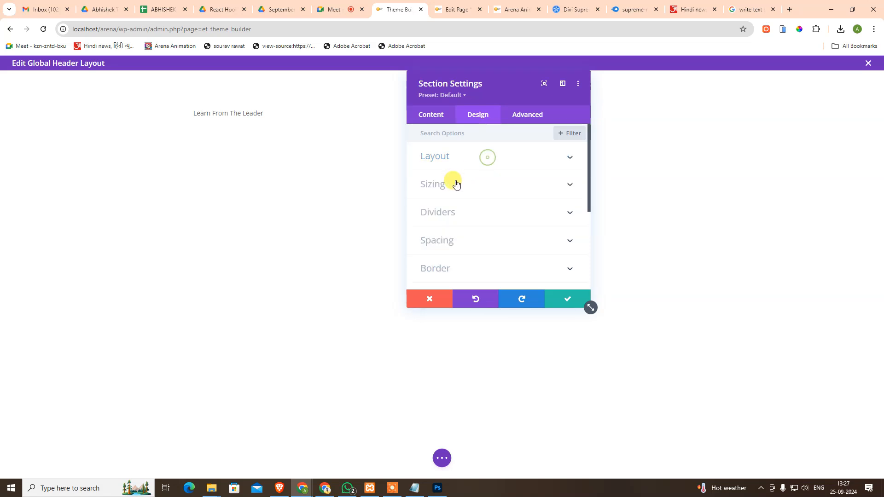
pyautogui.click(456, 185)
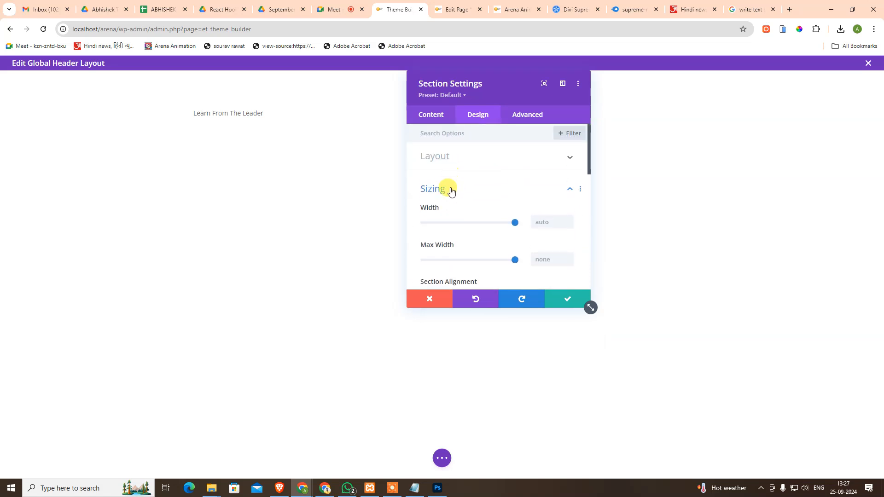
pyautogui.click(451, 189)
pyautogui.click(431, 114)
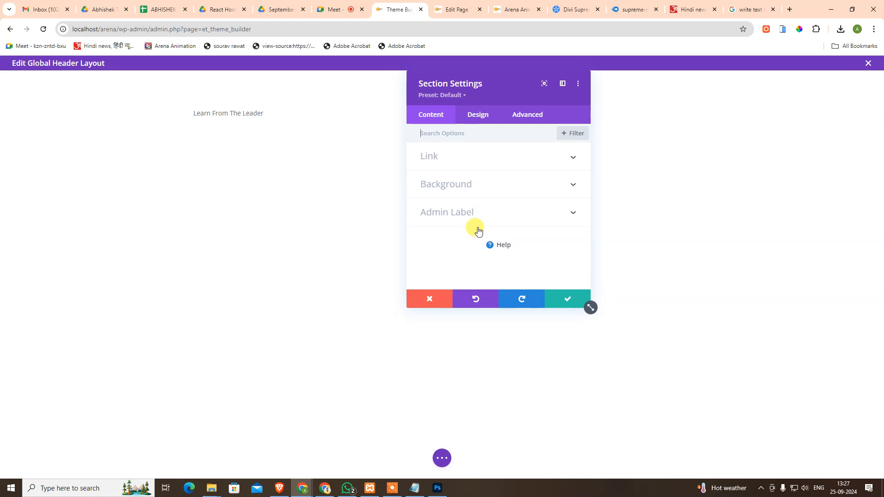
pyautogui.click(433, 300)
# Exit the global header layout editor and return to the live Home page
pyautogui.click(866, 65)
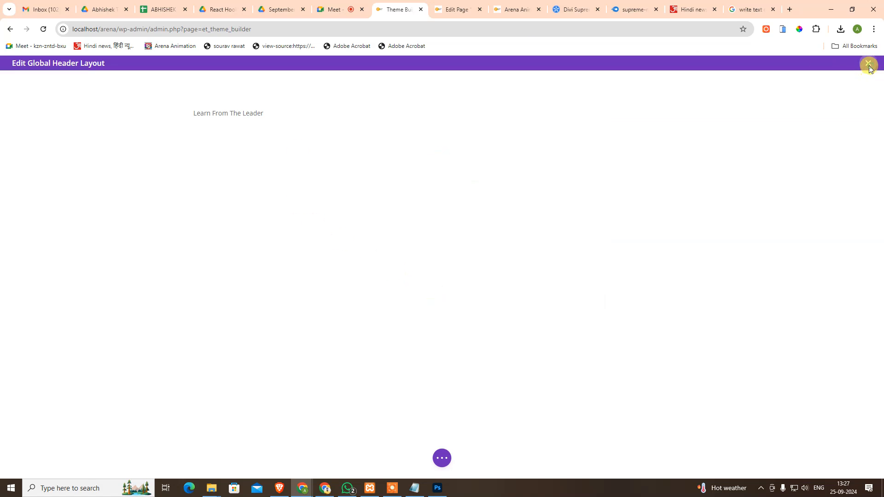
pyautogui.click(458, 316)
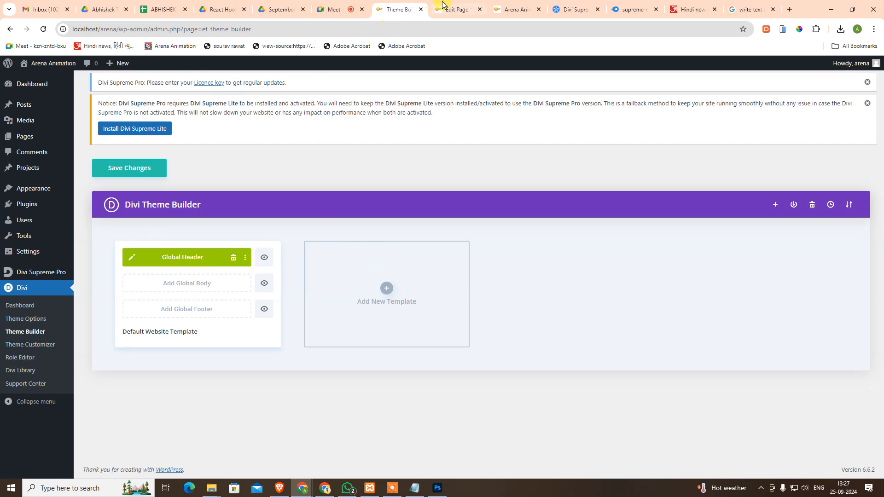
pyautogui.click(456, 9)
pyautogui.click(512, 4)
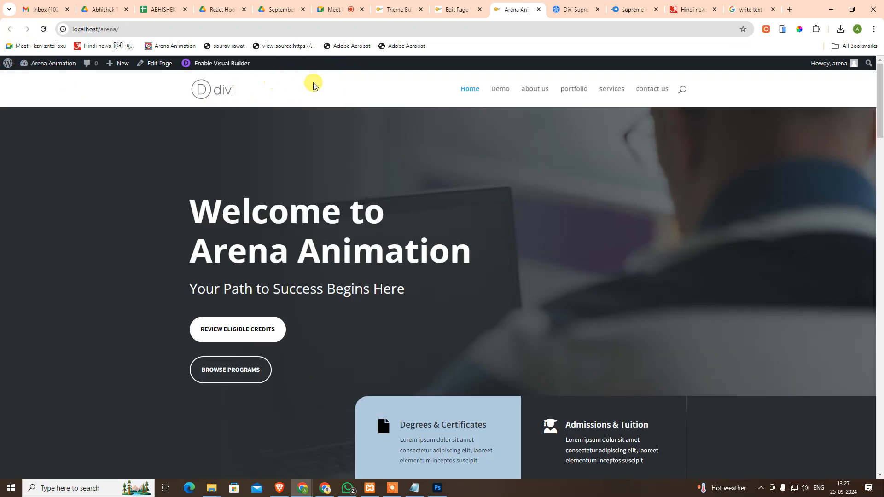
# Reread the Elegant Themes help article on adding the site tagline under the logo, through the global header and Text module instructions
pyautogui.click(300, 486)
pyautogui.click(400, 446)
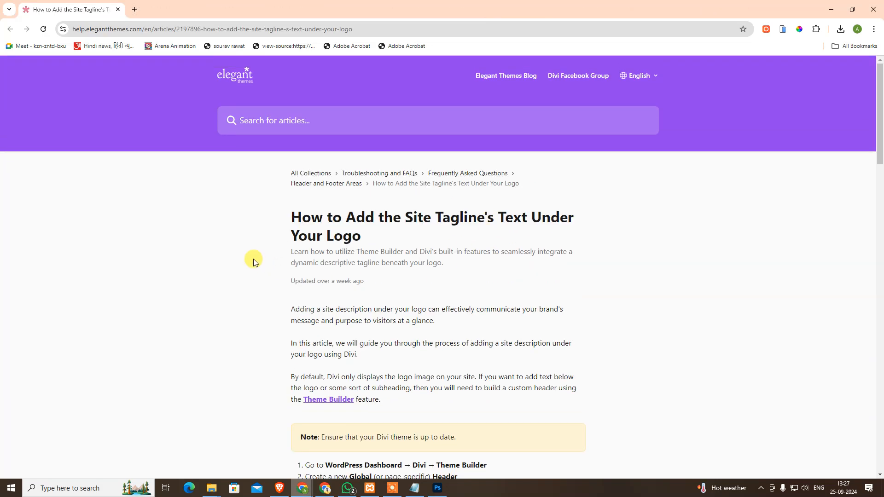
pyautogui.scroll(-2, 329, 279)
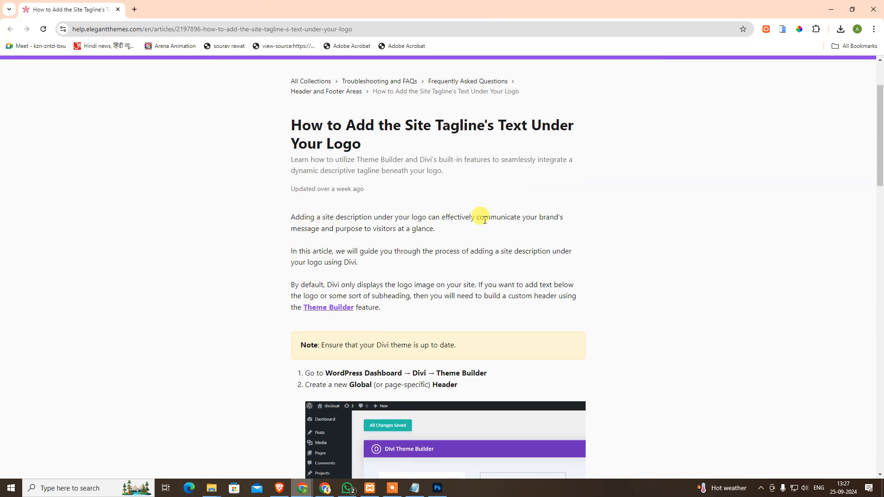
pyautogui.moveTo(287, 230); pyautogui.dragTo(505, 235)
pyautogui.scroll(-1, 493, 405)
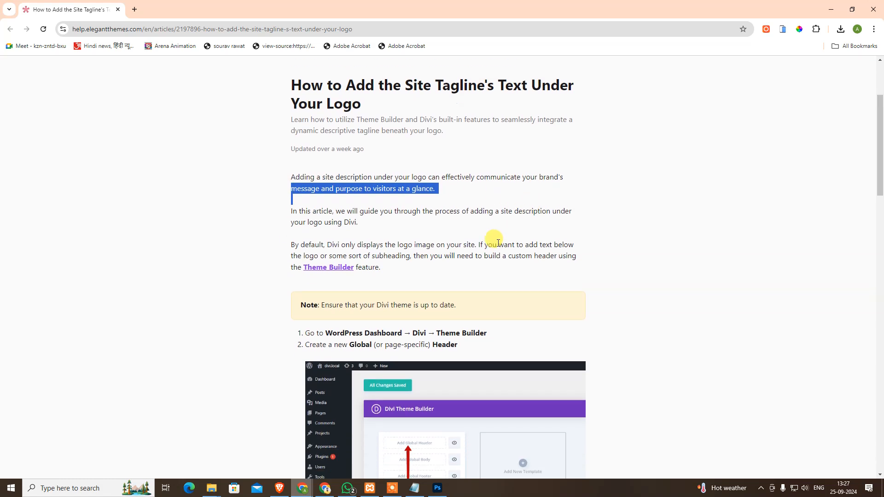
pyautogui.click(277, 206)
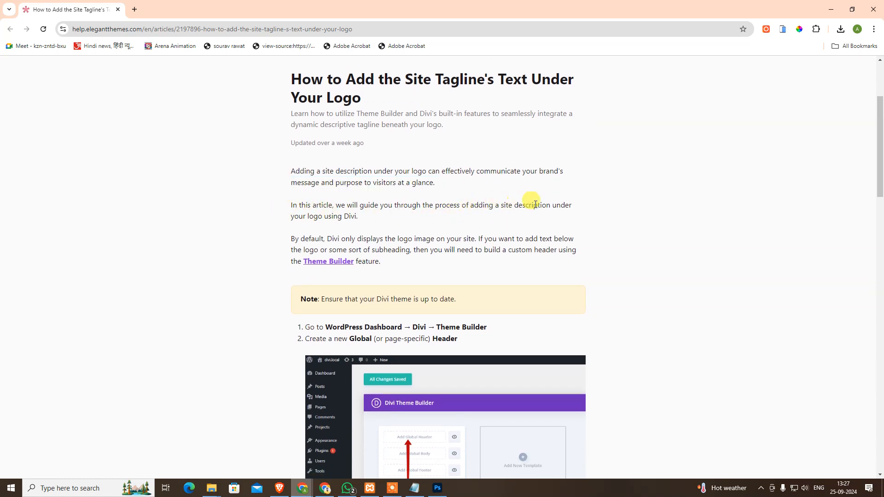
pyautogui.scroll(-2, 535, 204)
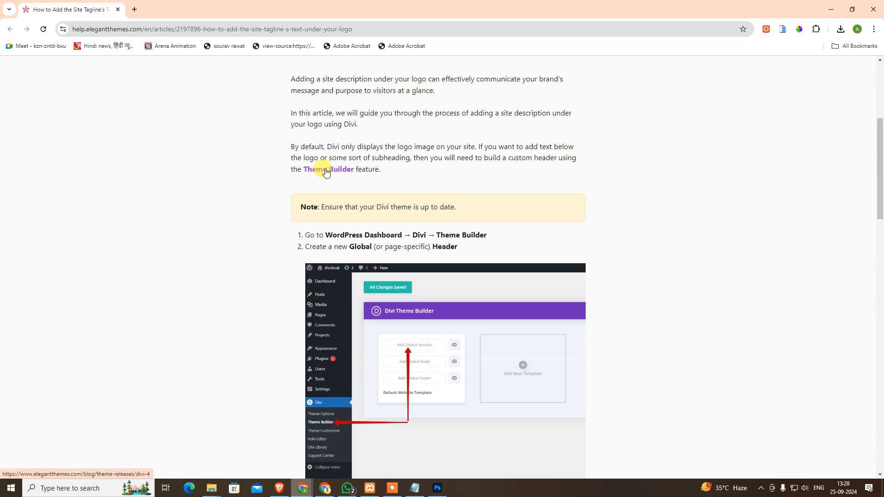
pyautogui.moveTo(320, 206); pyautogui.dragTo(451, 215)
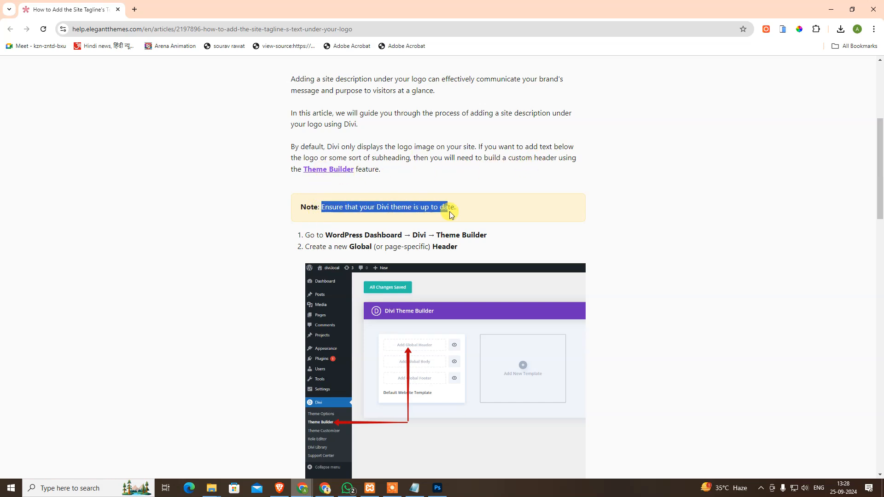
pyautogui.click(465, 210)
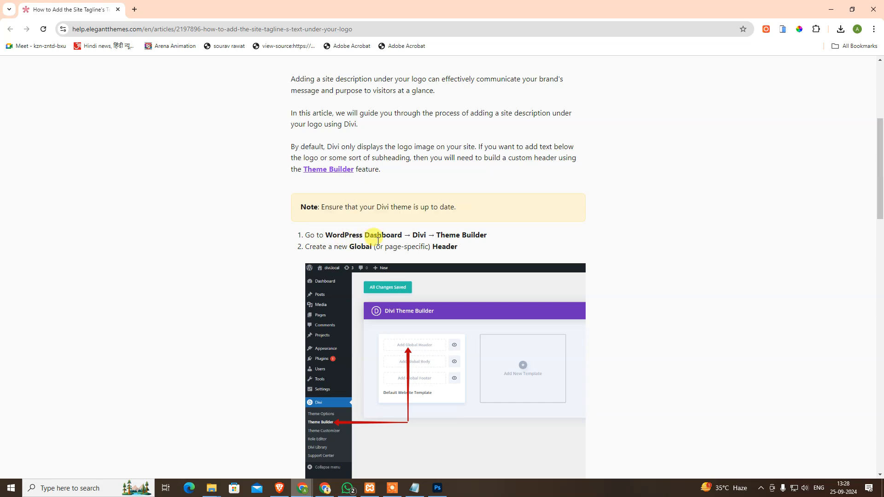
pyautogui.click(466, 237)
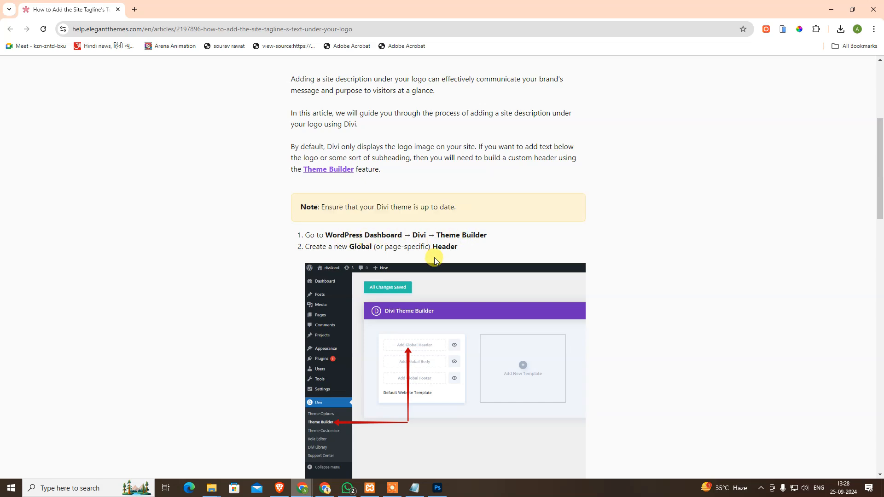
pyautogui.scroll(-1, 435, 261)
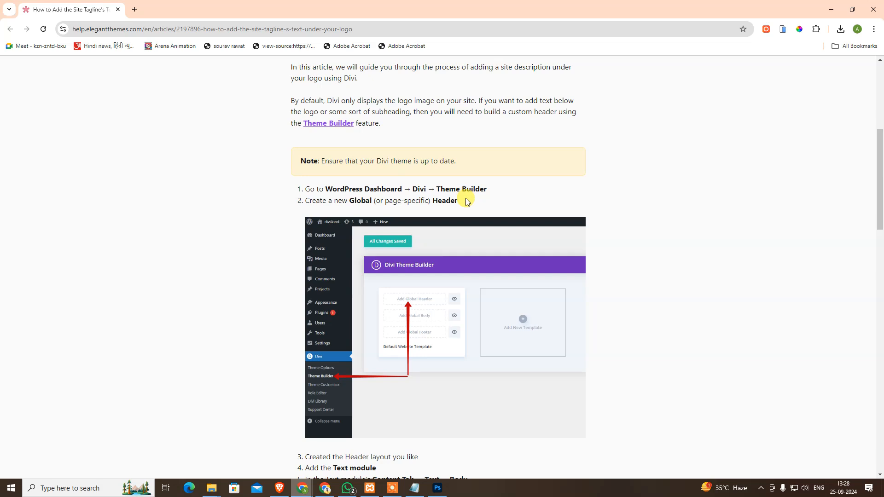
pyautogui.scroll(-2, 464, 199)
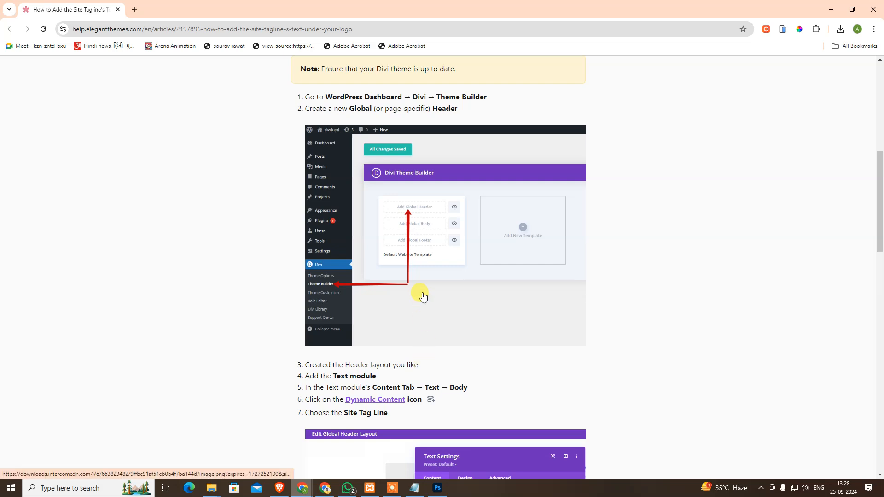
# Return to the Divi Theme Builder and delete the Global Header from the Default Website Template
pyautogui.hotkey('alt', 'Tab')
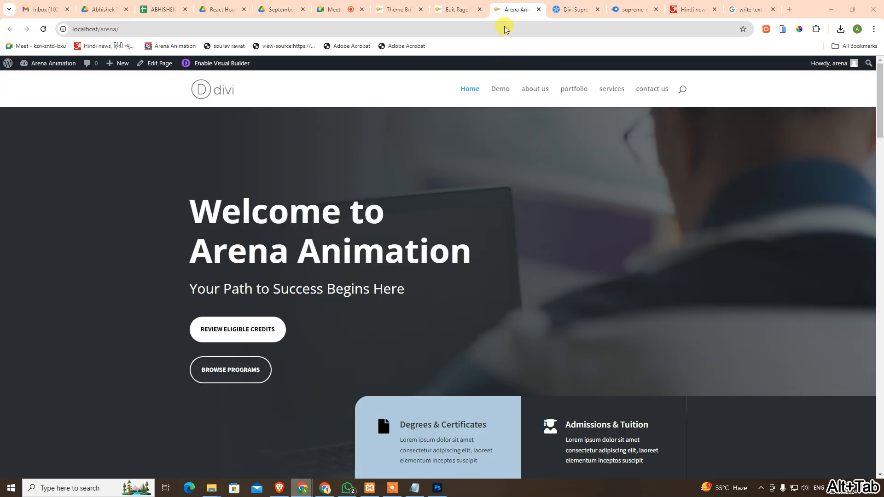
pyautogui.hotkey('alt', 'Tab')
pyautogui.hotkey('alt', 'Tab')
pyautogui.click(457, 9)
pyautogui.click(399, 9)
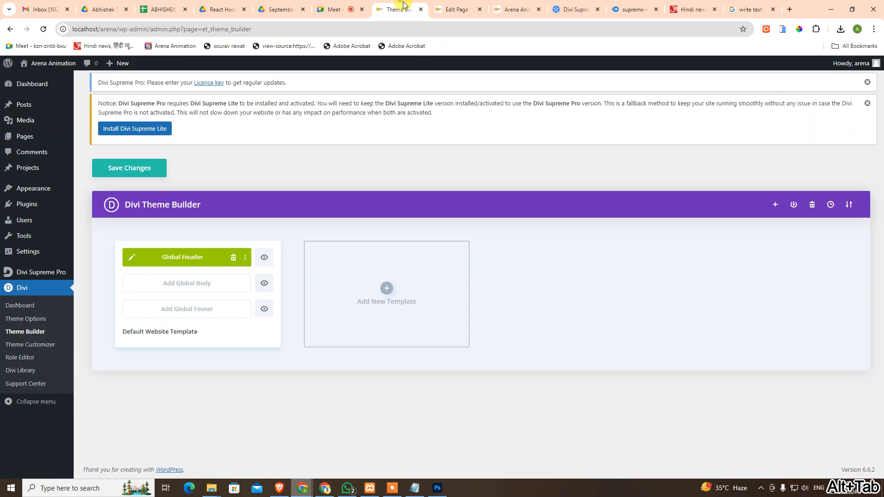
pyautogui.click(233, 257)
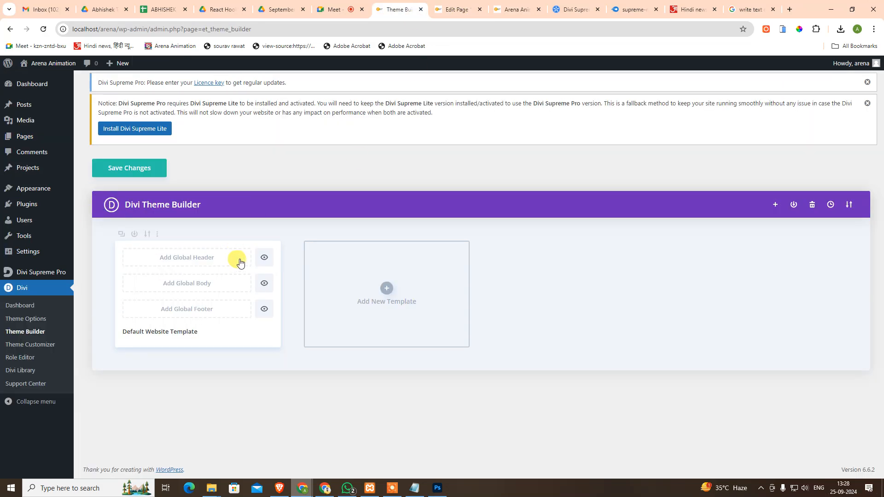
# Browse the library's premade layouts, saved layouts and existing pages for a global header, and close it without loading one
pyautogui.moveTo(206, 260)
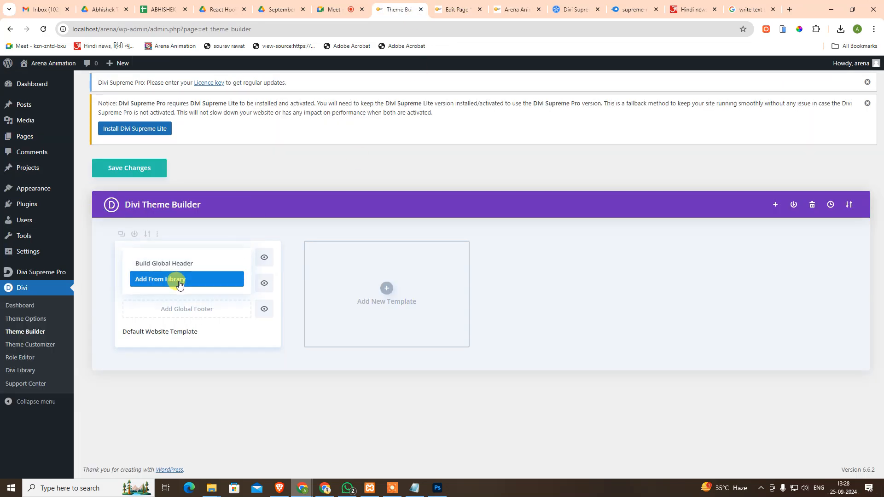
pyautogui.click(179, 281)
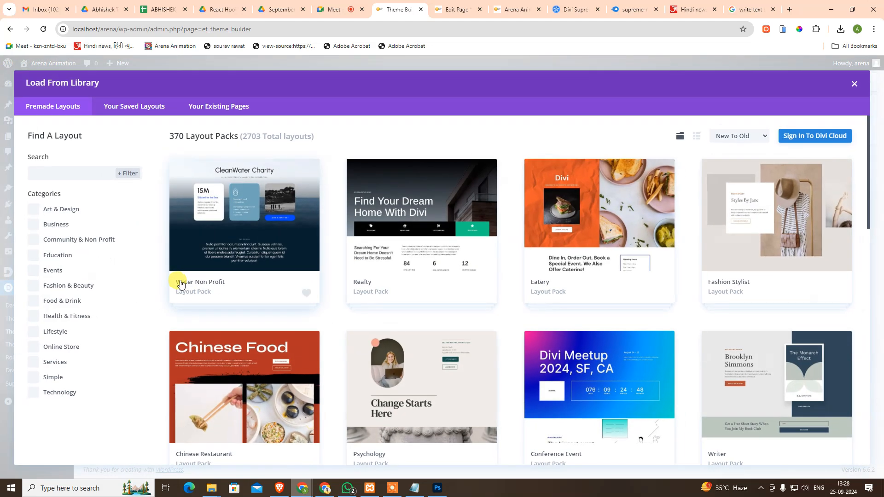
pyautogui.click(133, 107)
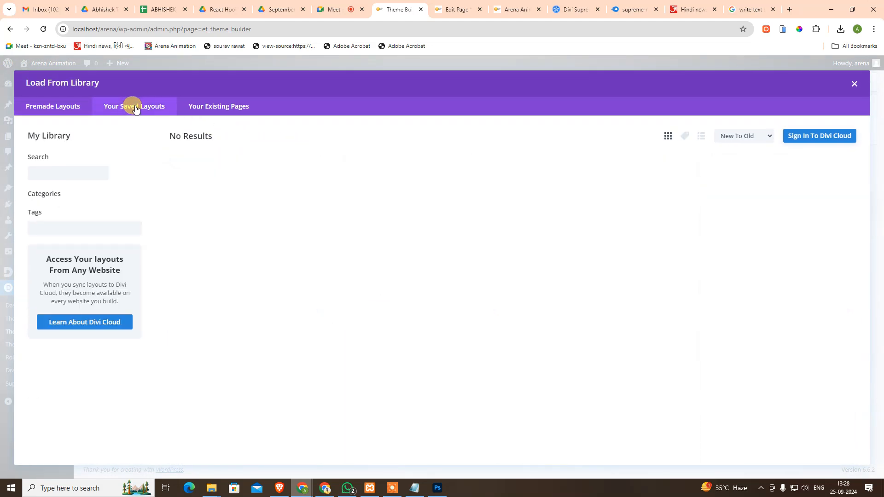
pyautogui.click(211, 107)
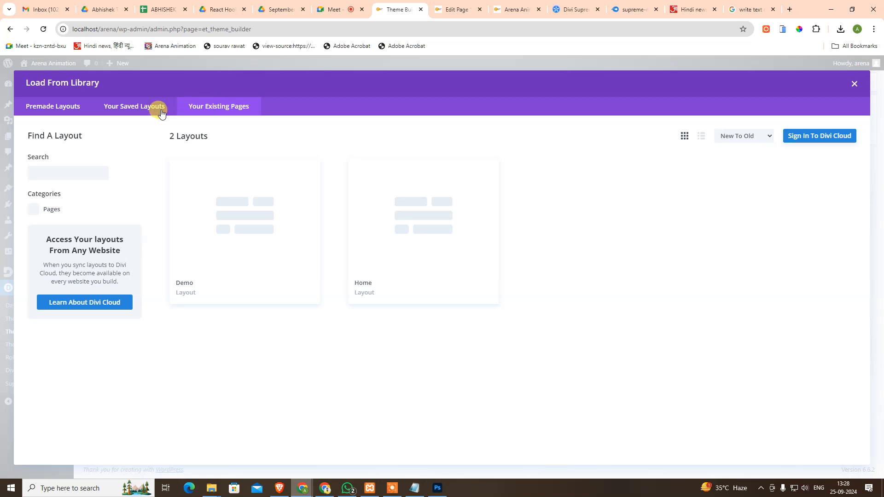
pyautogui.click(113, 105)
pyautogui.click(72, 107)
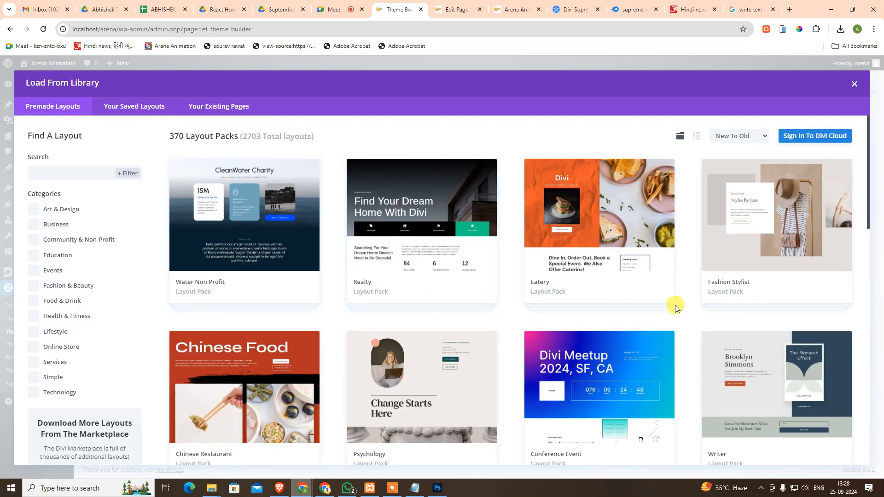
pyautogui.scroll(-5, 675, 308)
pyautogui.scroll(5, 667, 309)
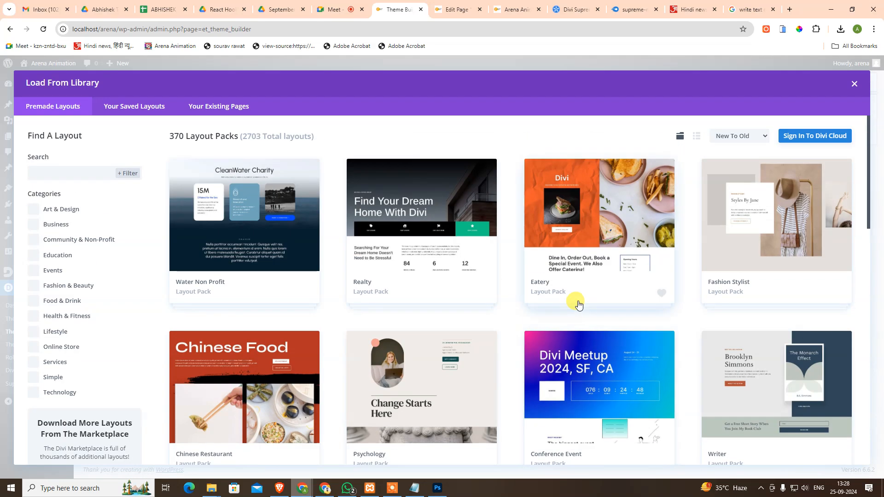
pyautogui.click(853, 88)
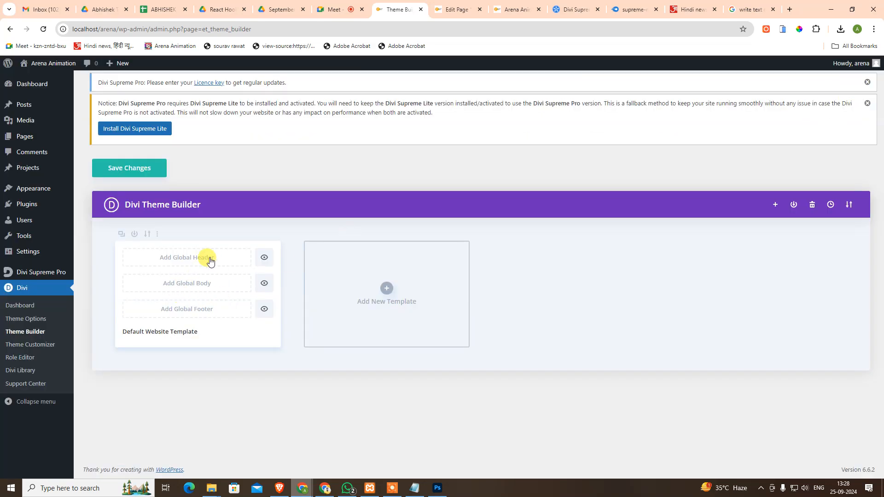
# Build a new global header for the Default Website Template and insert the saved Navigation row from the library into its section
pyautogui.moveTo(207, 257)
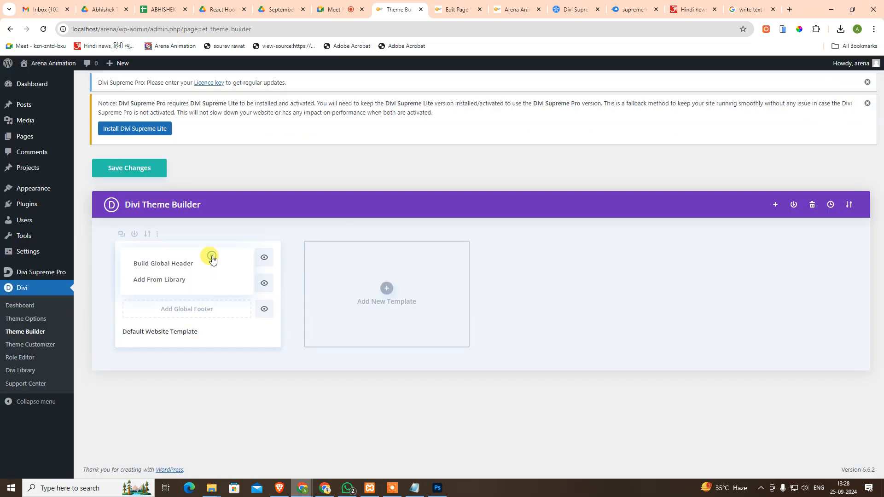
pyautogui.click(178, 263)
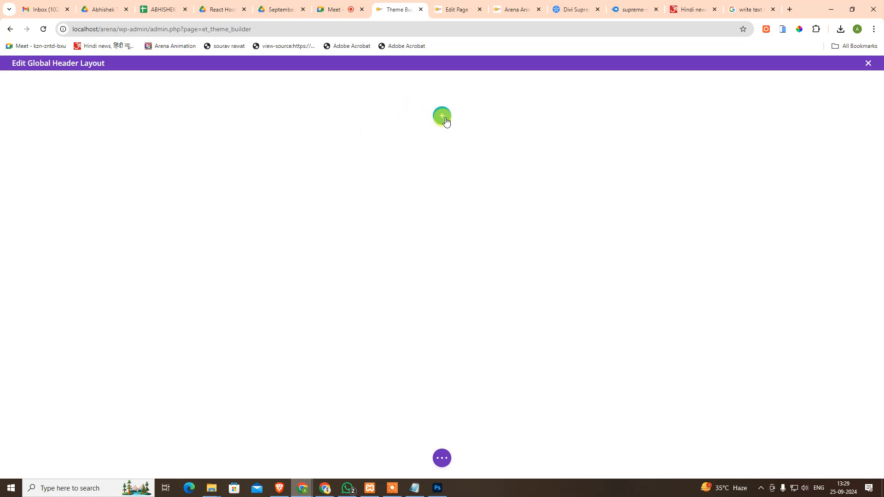
pyautogui.click(440, 115)
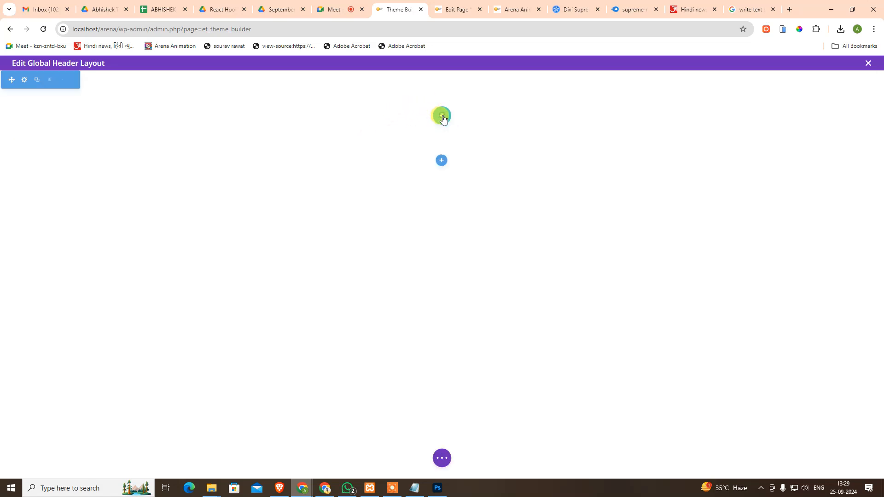
pyautogui.click(463, 170)
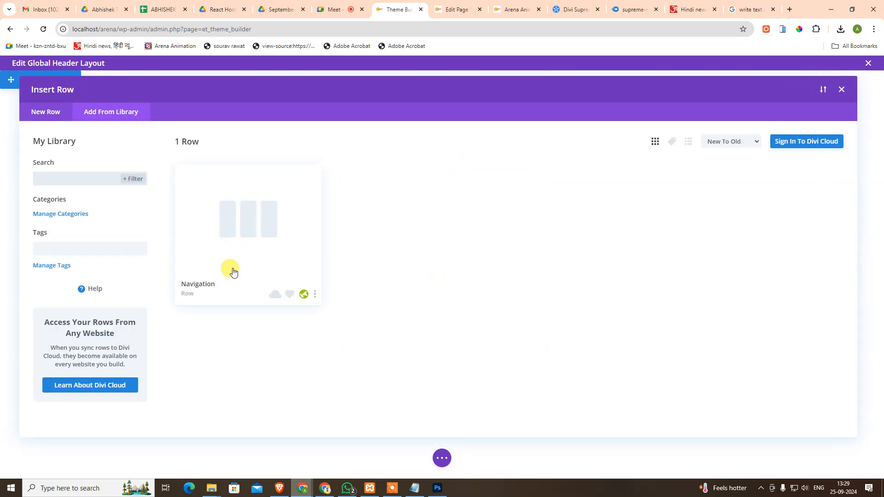
pyautogui.click(236, 243)
pyautogui.click(252, 396)
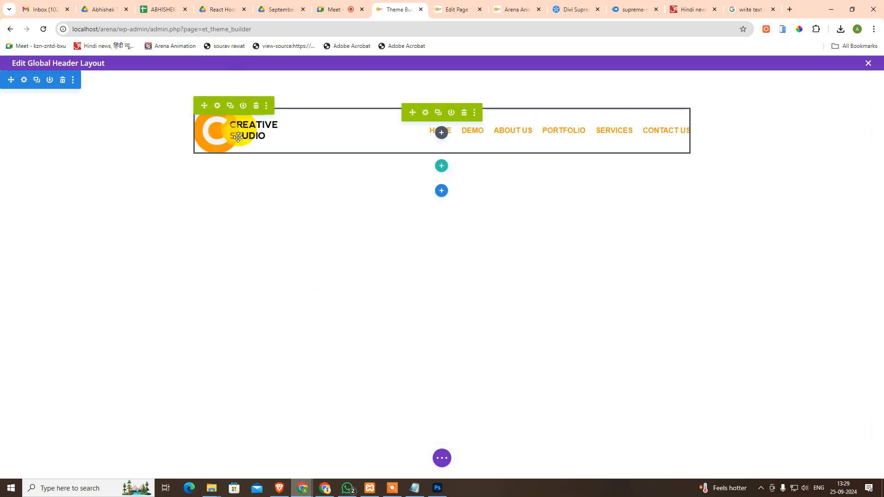
# Examine the Navigation row's column settings, including its link, design and advanced options, and close them without changing anything
pyautogui.moveTo(241, 133); pyautogui.dragTo(308, 137)
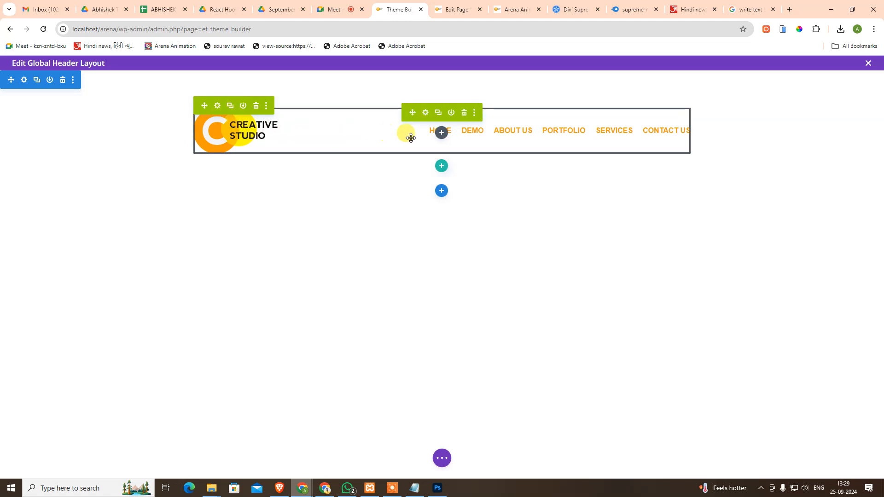
pyautogui.click(218, 106)
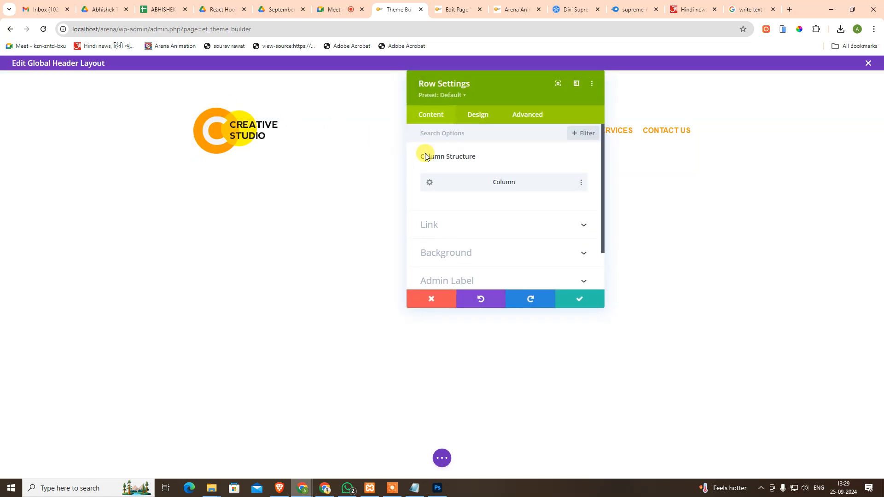
pyautogui.click(430, 184)
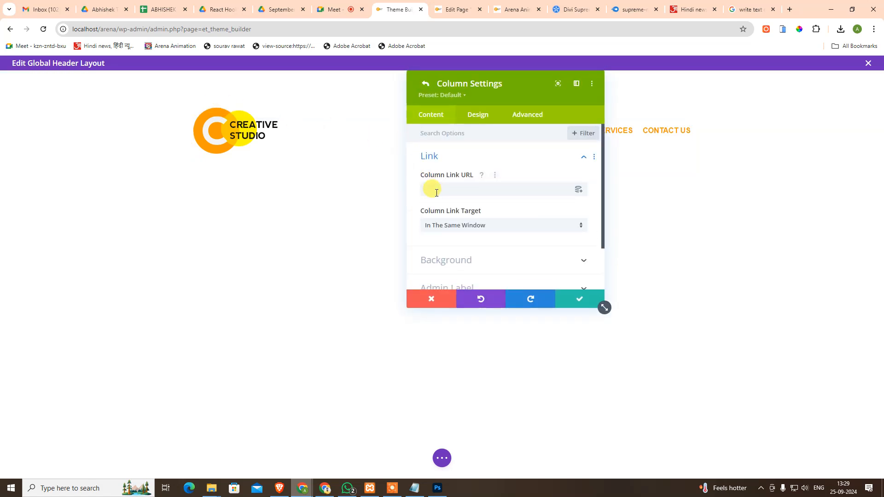
pyautogui.scroll(-2, 465, 225)
pyautogui.scroll(2, 472, 233)
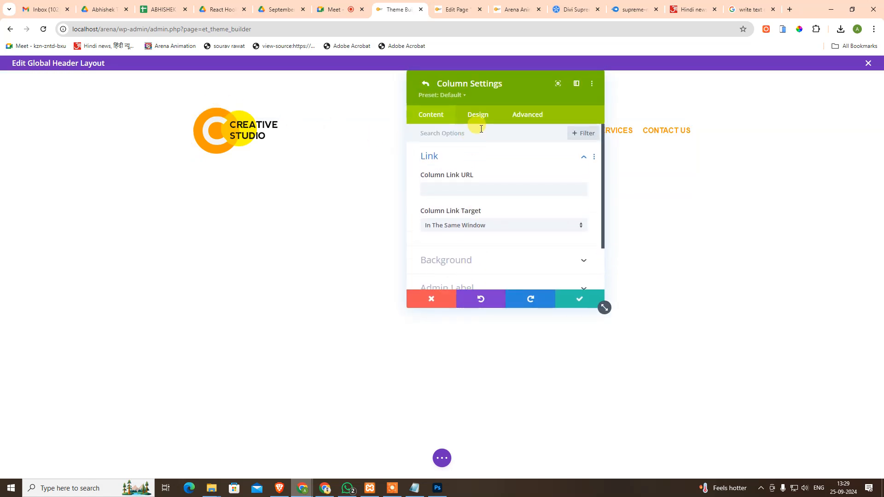
pyautogui.click(481, 117)
pyautogui.click(521, 121)
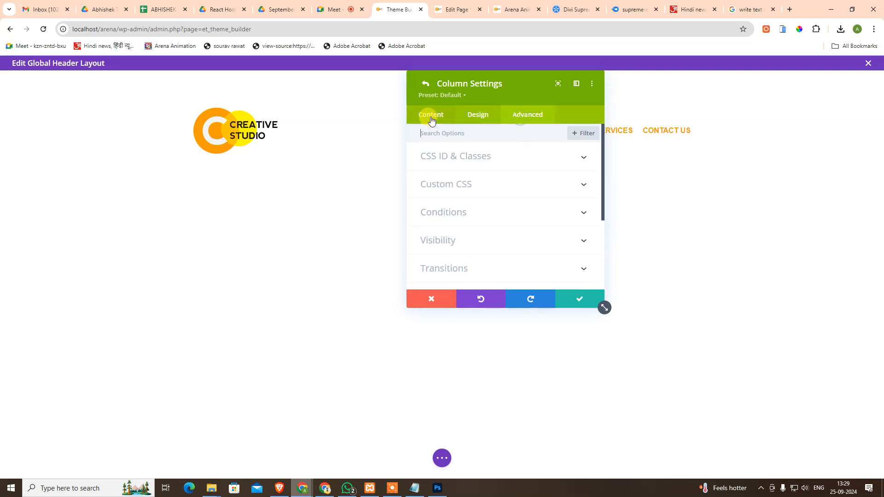
pyautogui.click(428, 114)
pyautogui.click(416, 301)
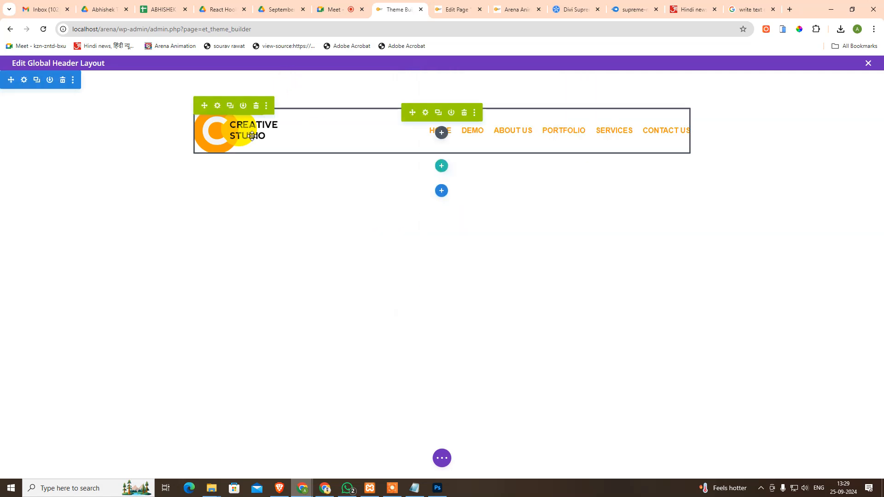
pyautogui.moveTo(441, 166); pyautogui.dragTo(441, 156)
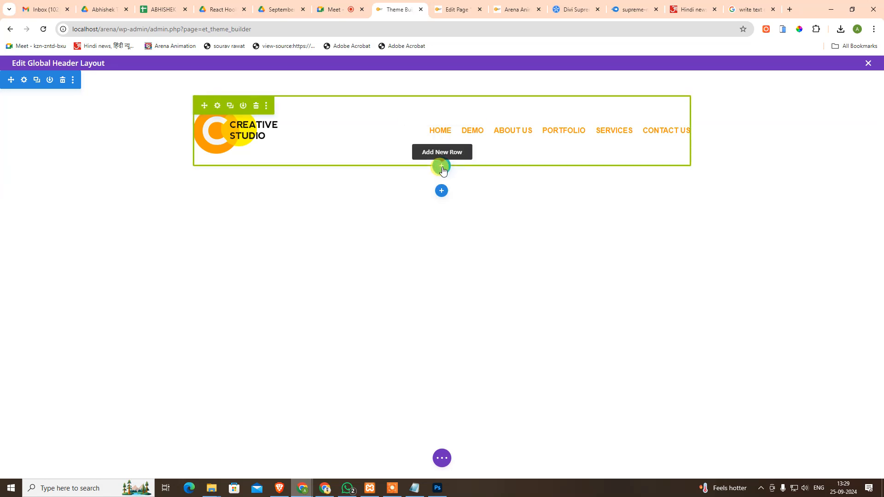
# Switch to the Elegant Themes help article, reread the Text module and Site Tag Line instructions, and return to the header layout
pyautogui.moveTo(301, 481)
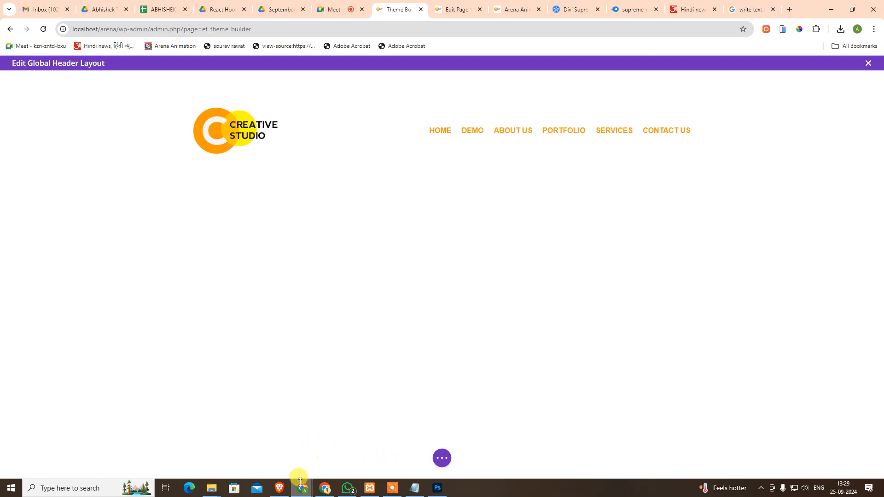
pyautogui.click(388, 437)
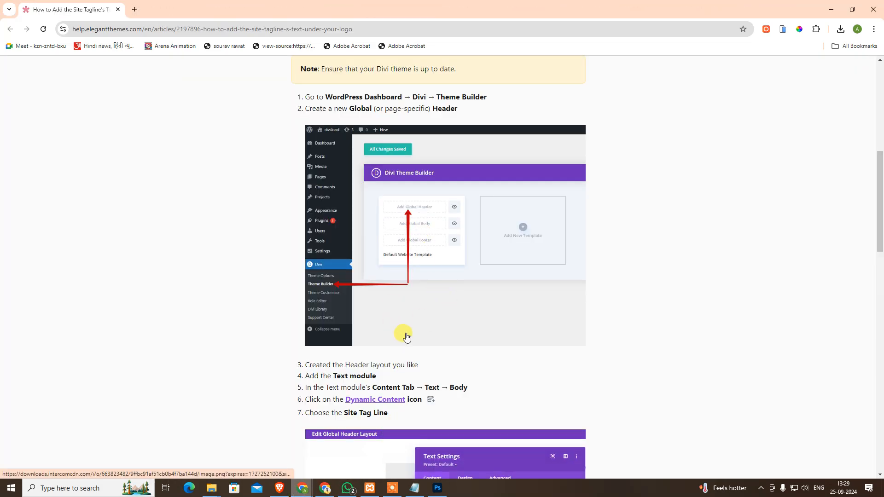
pyautogui.scroll(-5, 406, 337)
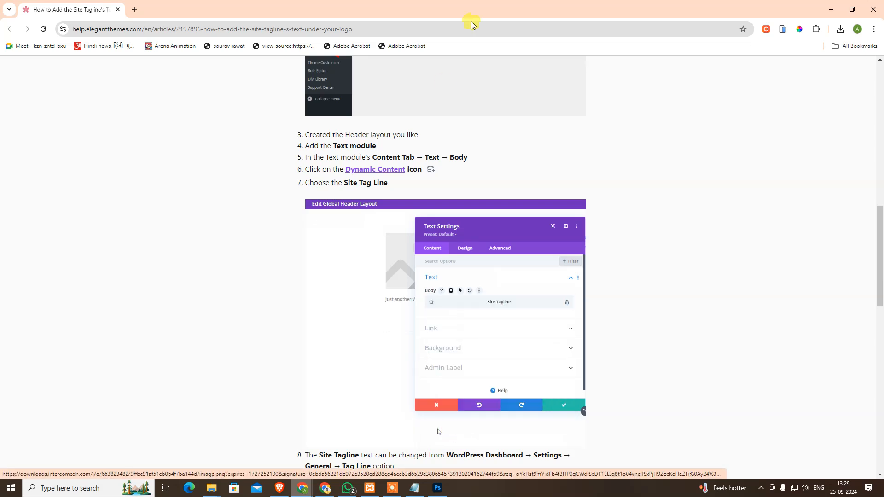
pyautogui.hotkey('alt', 'Tab')
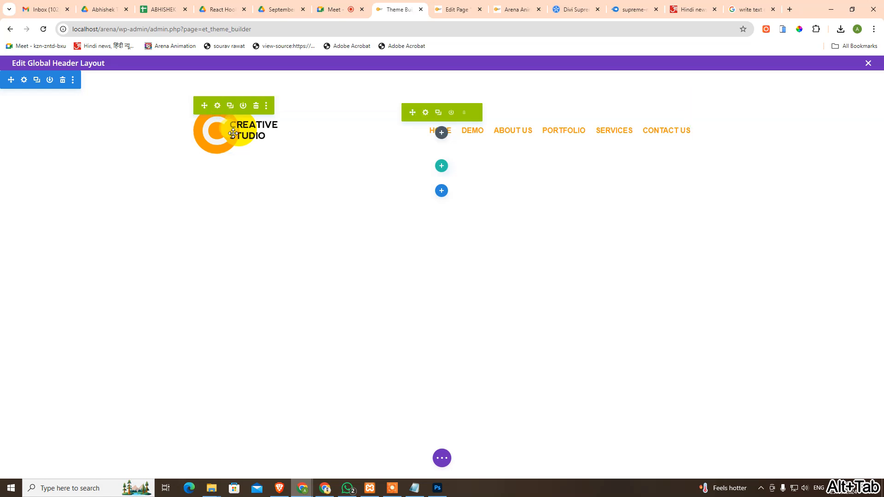
# Check the available actions for the menu module and Navigation row, examine the row's design and advanced settings, and close them unchanged
pyautogui.click(474, 113)
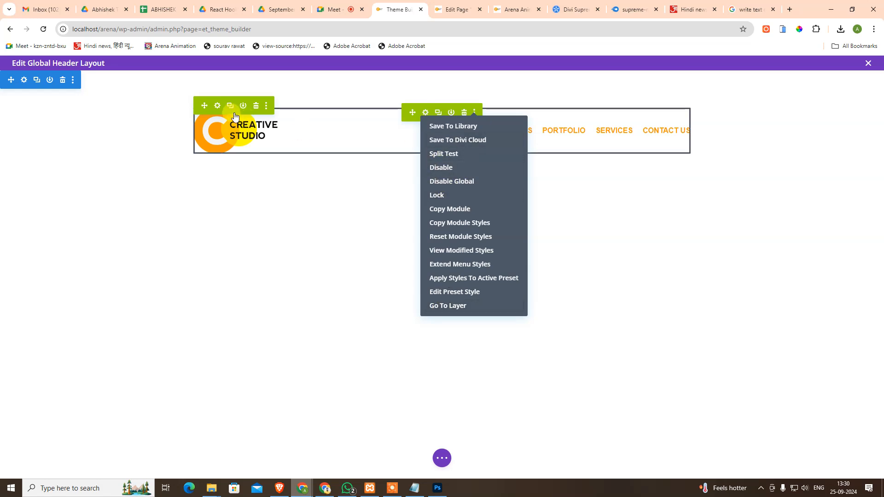
pyautogui.click(266, 105)
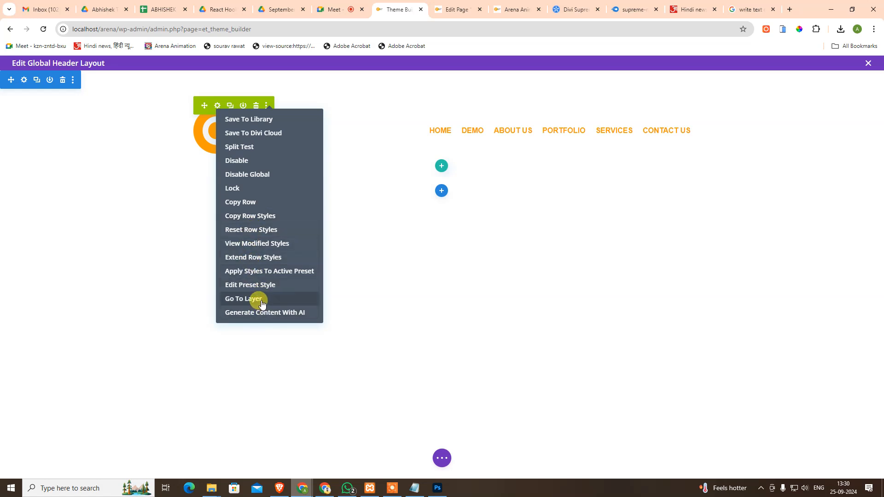
pyautogui.click(216, 105)
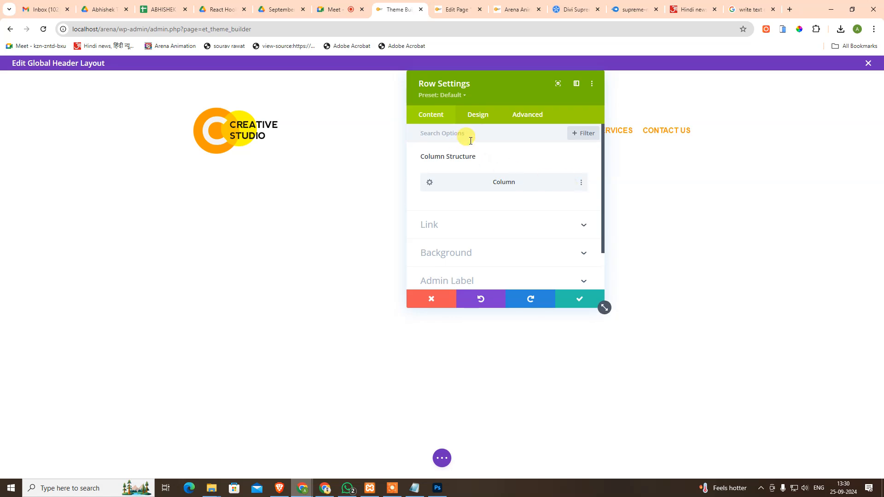
pyautogui.click(475, 122)
pyautogui.click(525, 119)
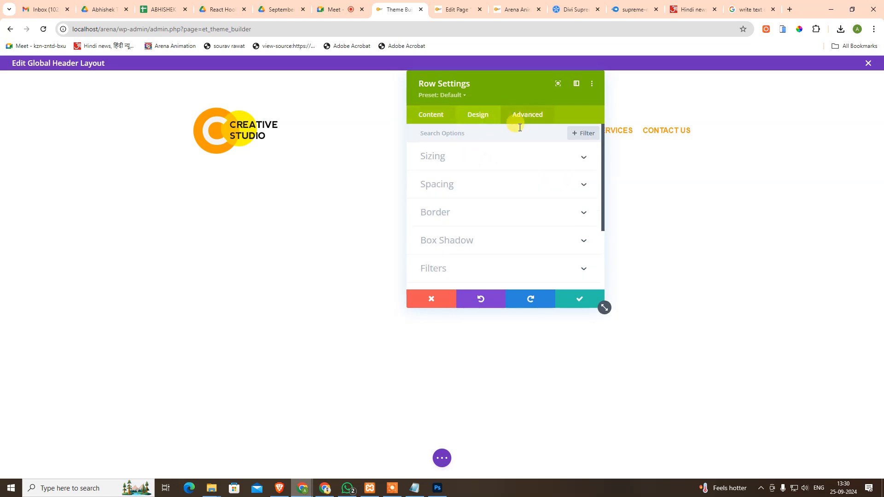
pyautogui.click(485, 159)
pyautogui.click(487, 159)
pyautogui.click(527, 114)
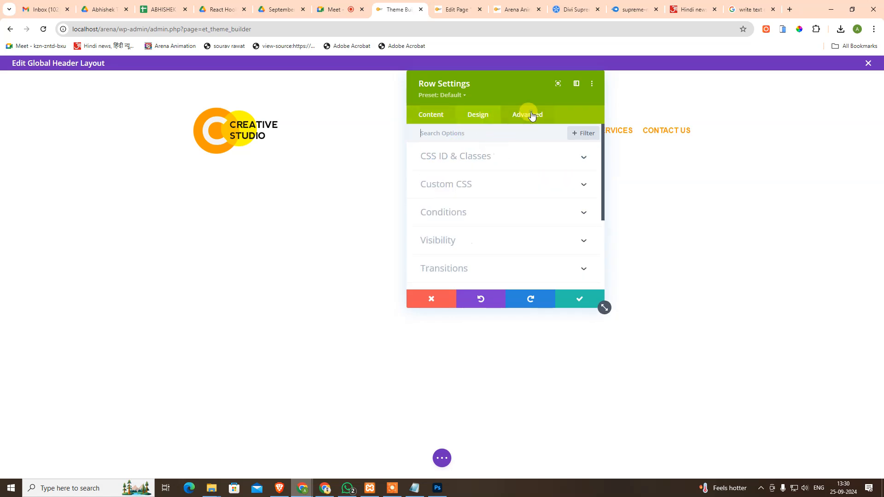
pyautogui.click(432, 115)
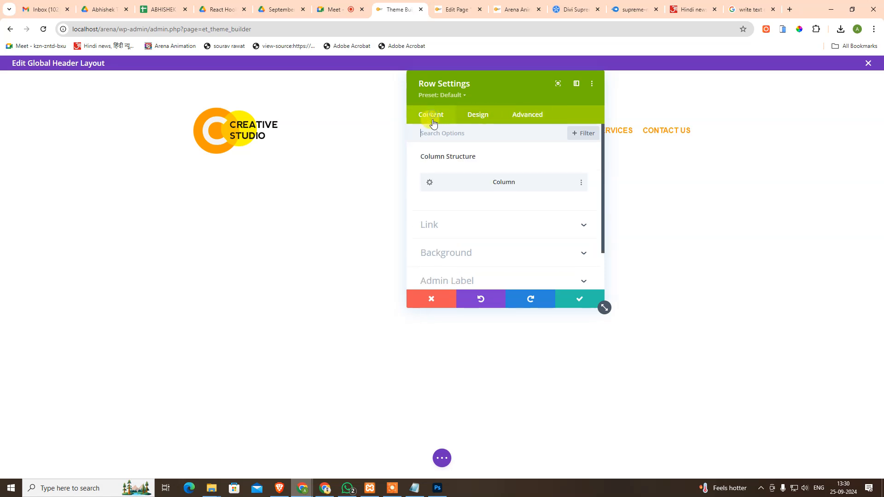
pyautogui.click(432, 300)
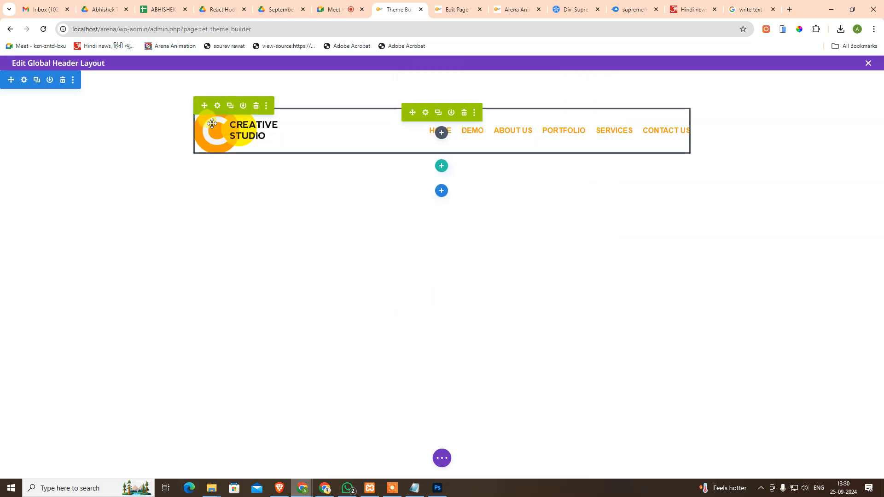
# Insert a new two-column row with a one-quarter and a three-quarter column below the Navigation row
pyautogui.click(445, 170)
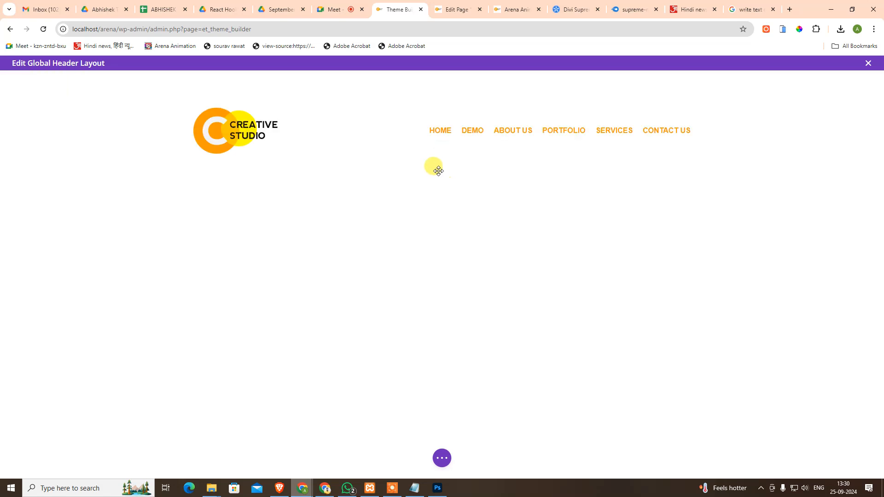
pyautogui.click(441, 168)
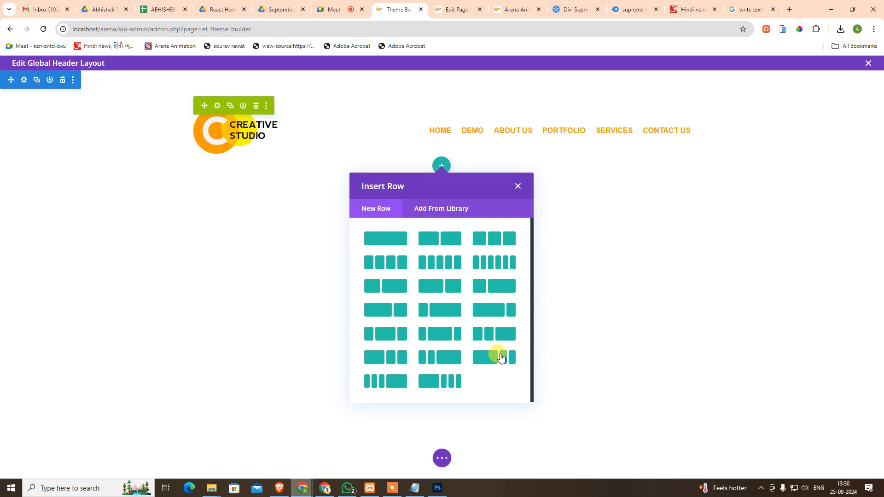
pyautogui.click(432, 310)
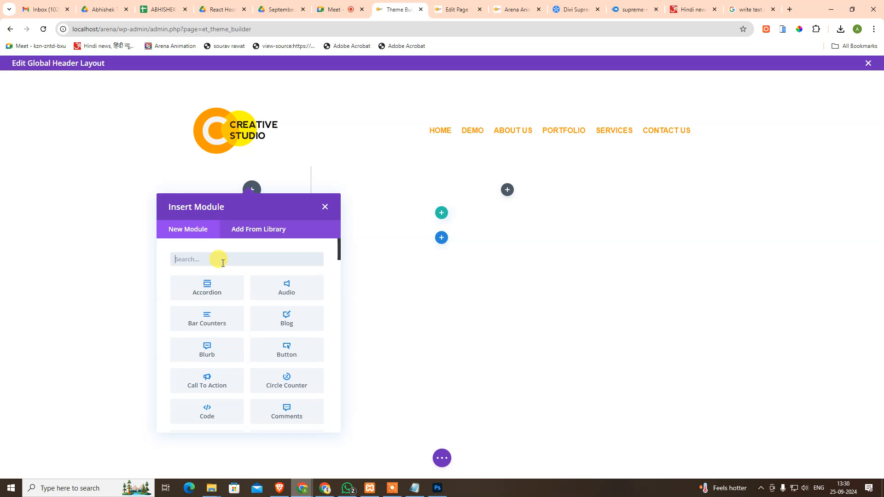
# Add an Image module with header-logo.png to the new row's narrow column, save it, and remove the extra duplicate made of it
pyautogui.write('imag')
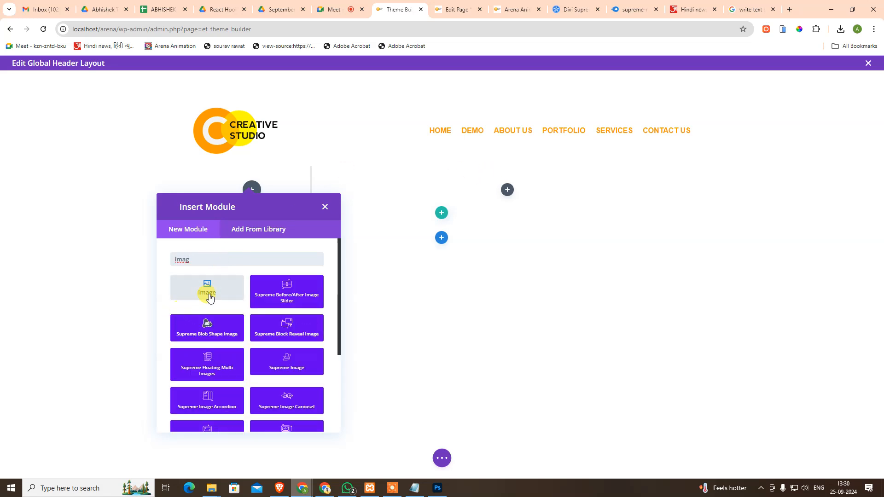
pyautogui.click(209, 298)
pyautogui.click(493, 226)
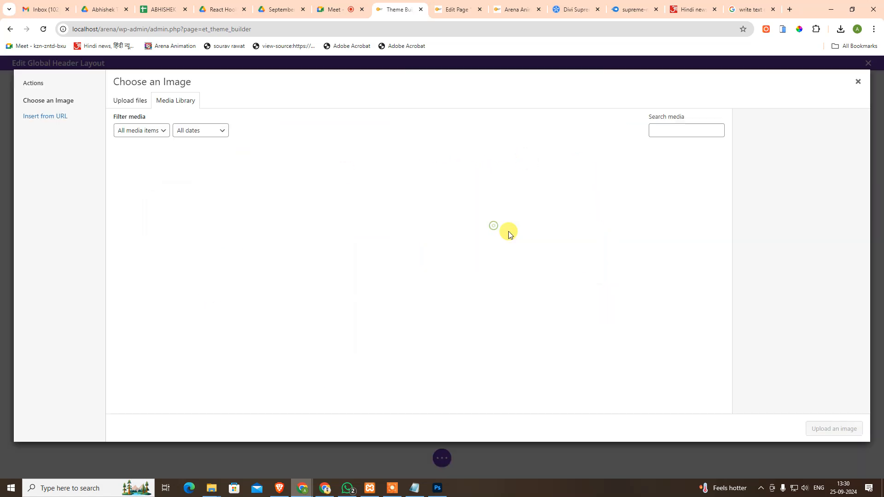
pyautogui.click(155, 189)
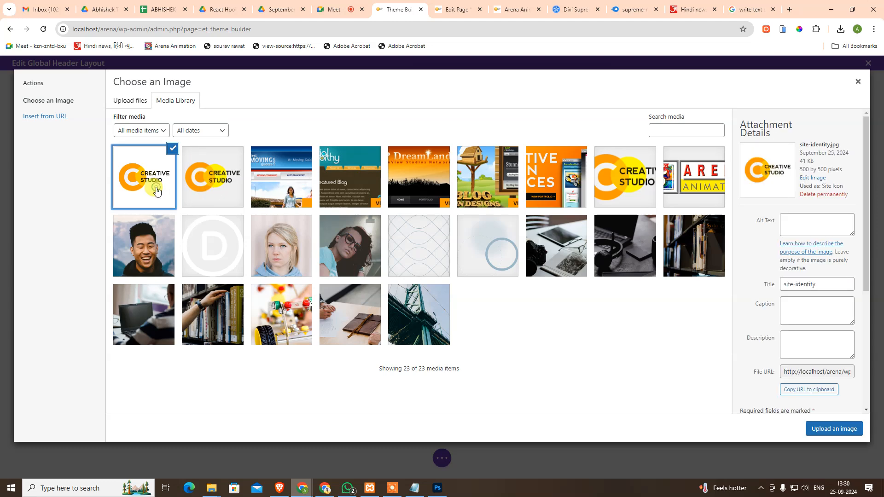
pyautogui.click(195, 189)
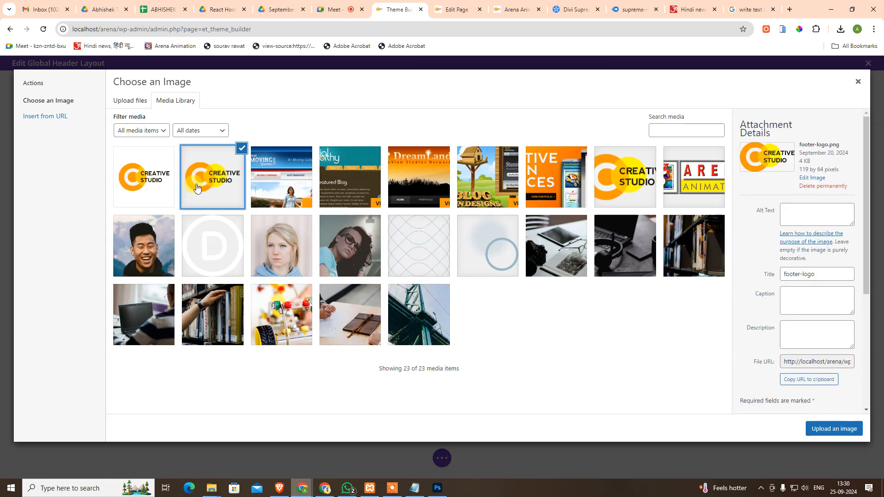
pyautogui.click(599, 202)
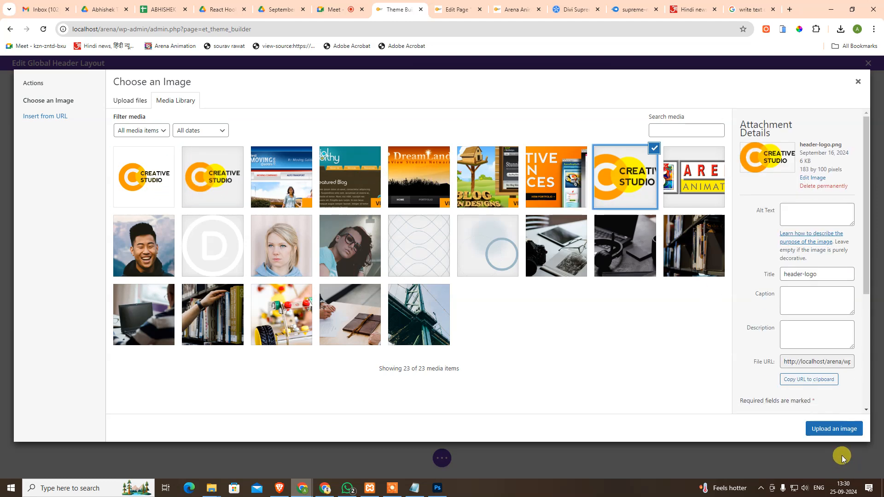
pyautogui.click(843, 431)
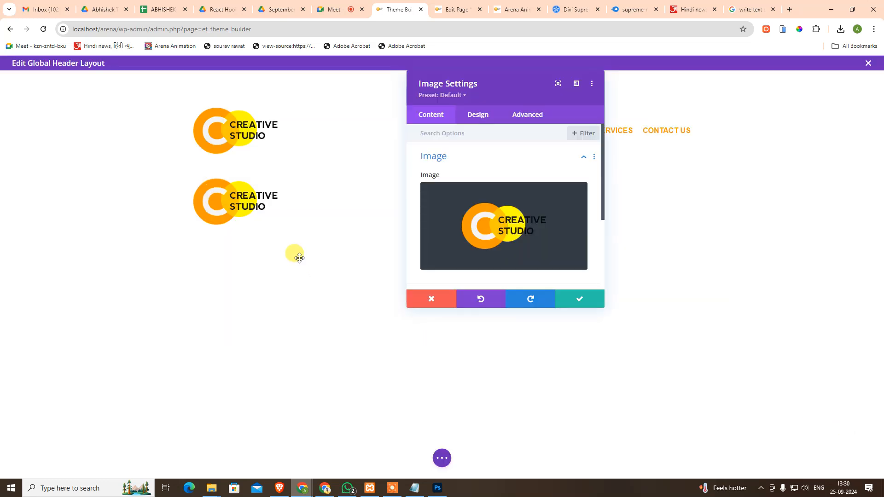
pyautogui.click(571, 301)
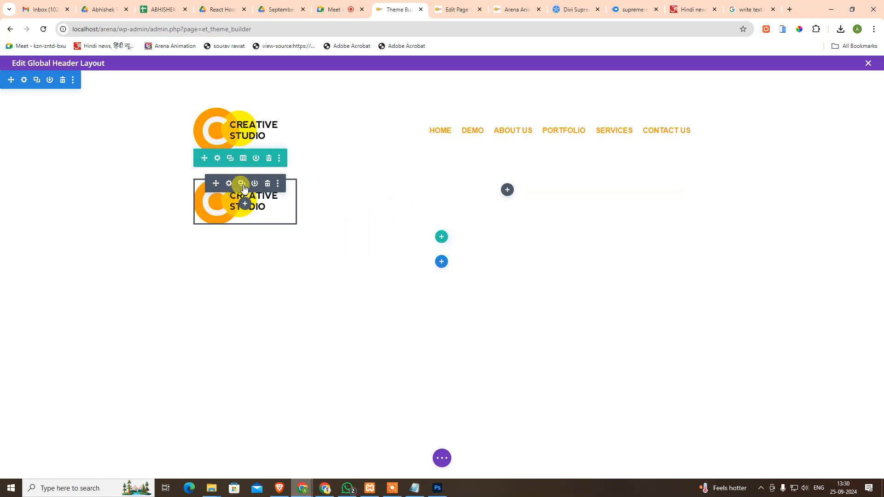
pyautogui.click(241, 183)
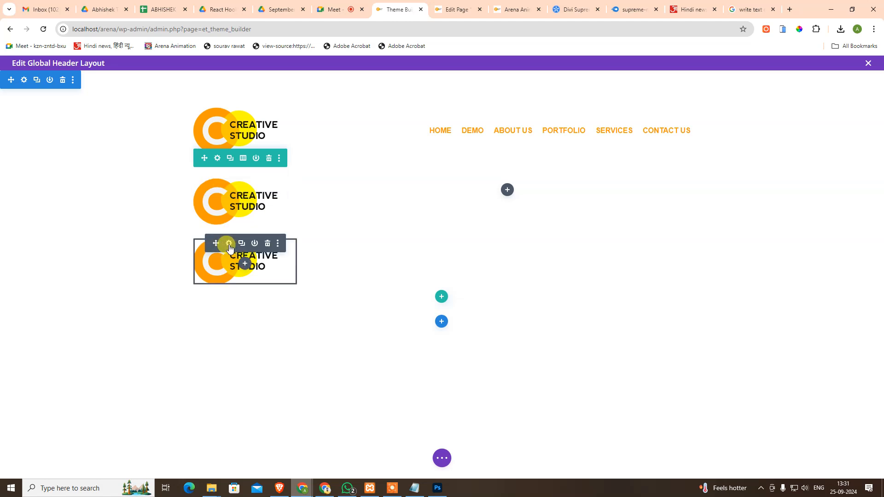
pyautogui.click(268, 243)
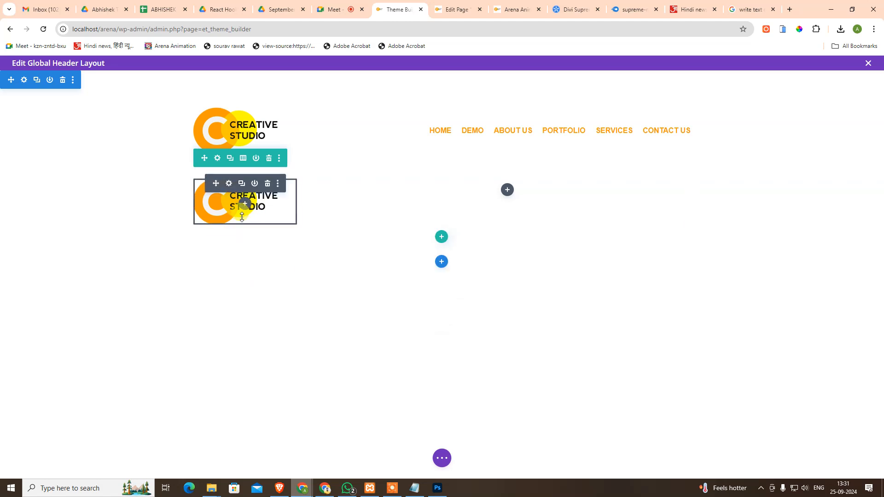
# Add a standard Text module to the new row's wide column
pyautogui.click(507, 190)
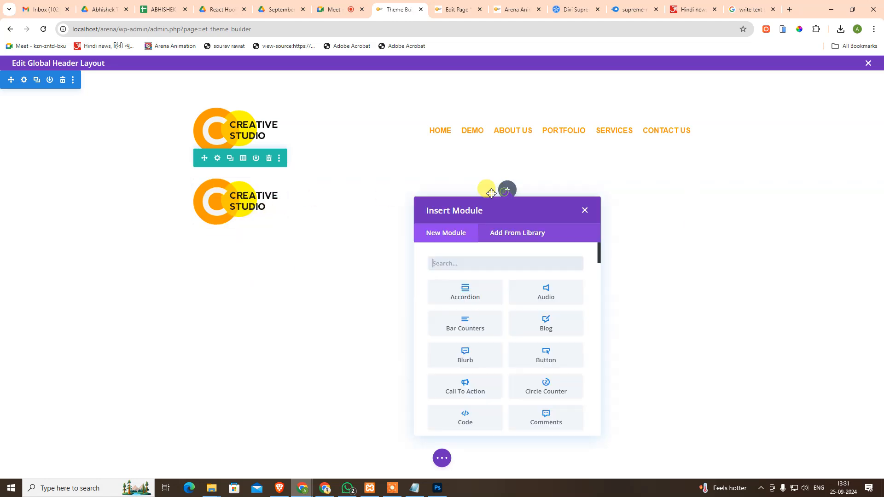
pyautogui.click(437, 259)
pyautogui.write('text')
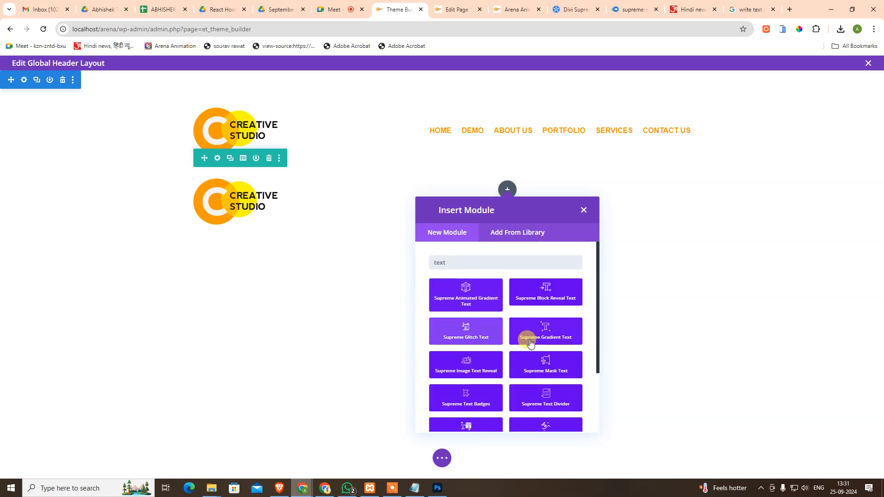
pyautogui.scroll(-3, 530, 343)
pyautogui.click(538, 380)
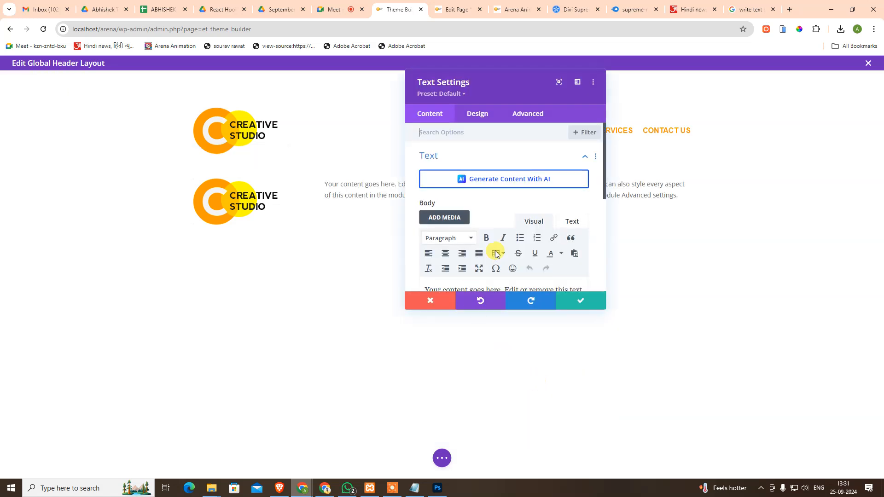
# Set the new text module's body to the dynamic Site Tagline, save it, and move the module below the lower row's logo image
pyautogui.scroll(-3, 566, 191)
pyautogui.scroll(2, 564, 195)
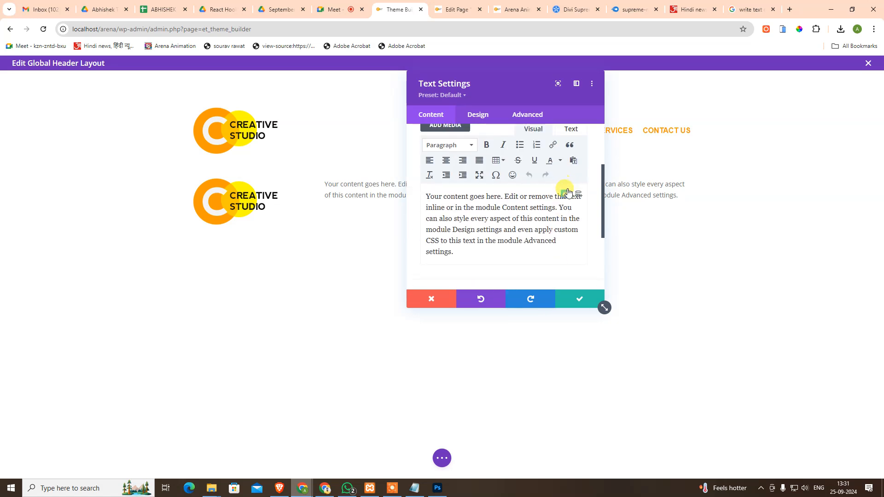
pyautogui.click(579, 196)
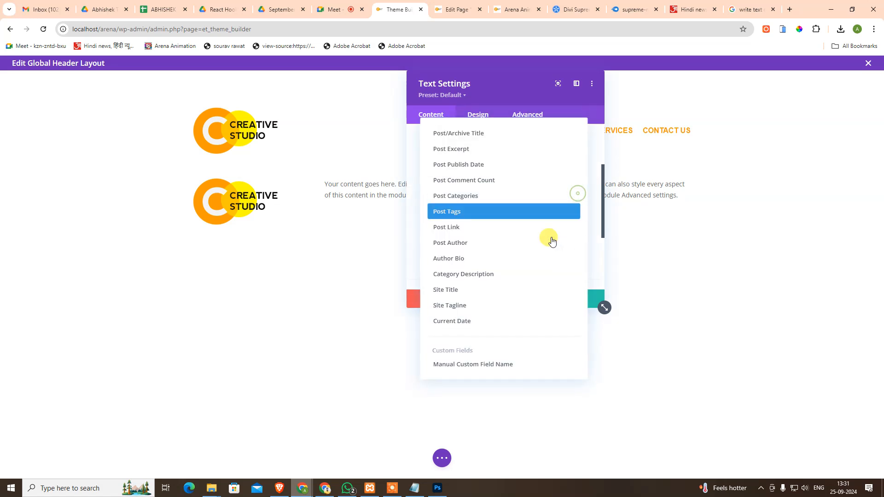
pyautogui.click(482, 307)
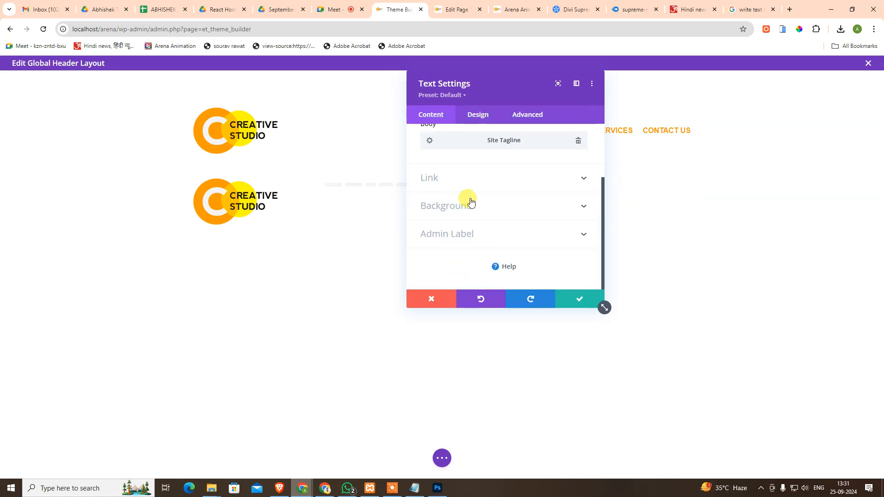
pyautogui.click(569, 298)
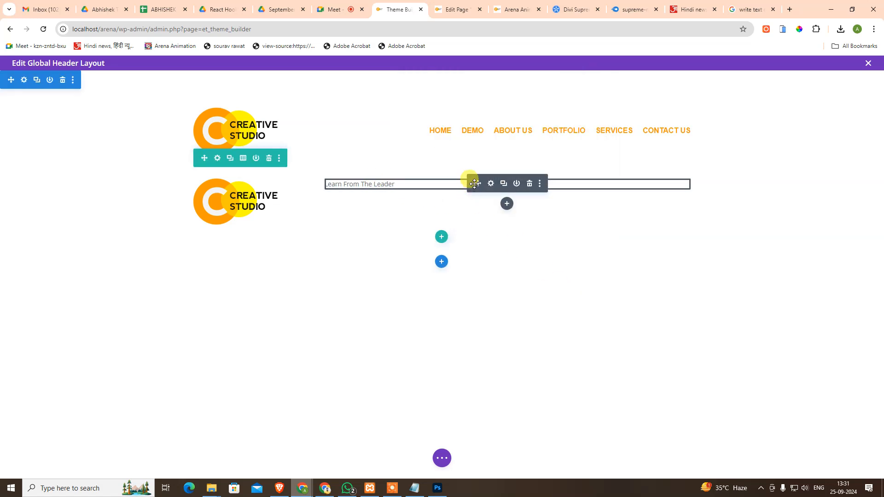
pyautogui.moveTo(478, 183); pyautogui.dragTo(212, 218)
pyautogui.hotkey('ctrl', 'z')
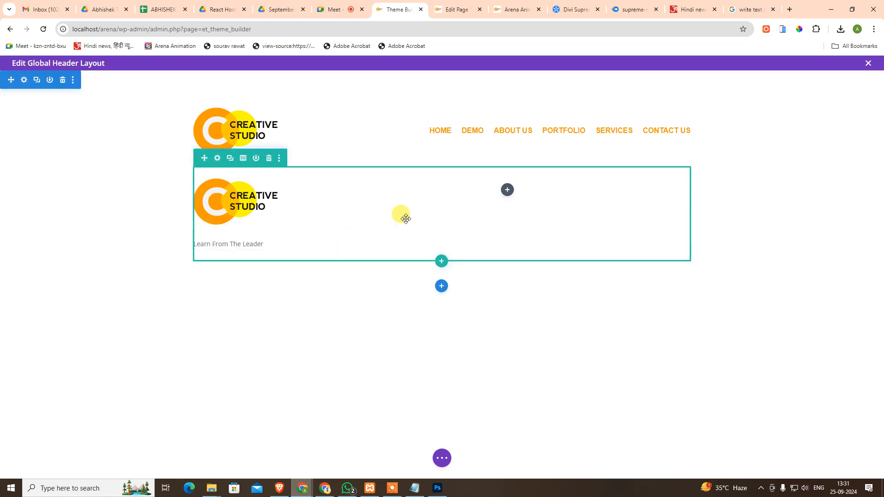
# Add a Menu module to the empty wide column of the lower row
pyautogui.click(508, 190)
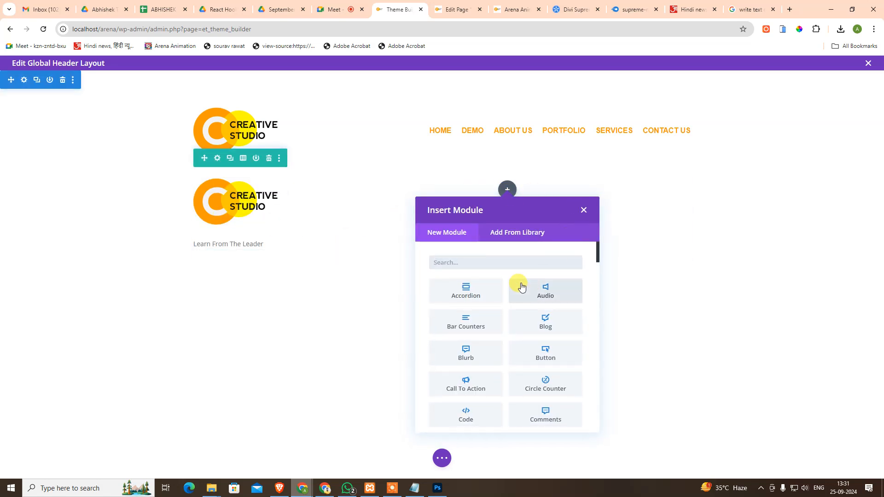
pyautogui.write('me')
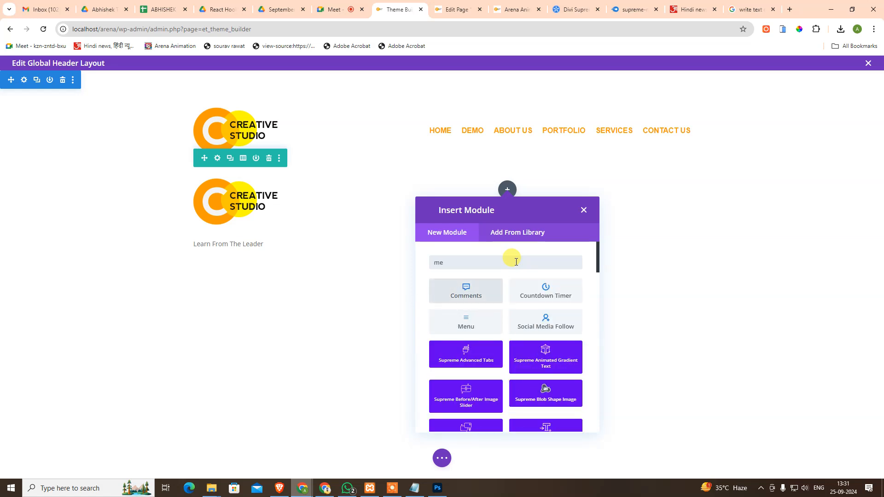
pyautogui.click(471, 323)
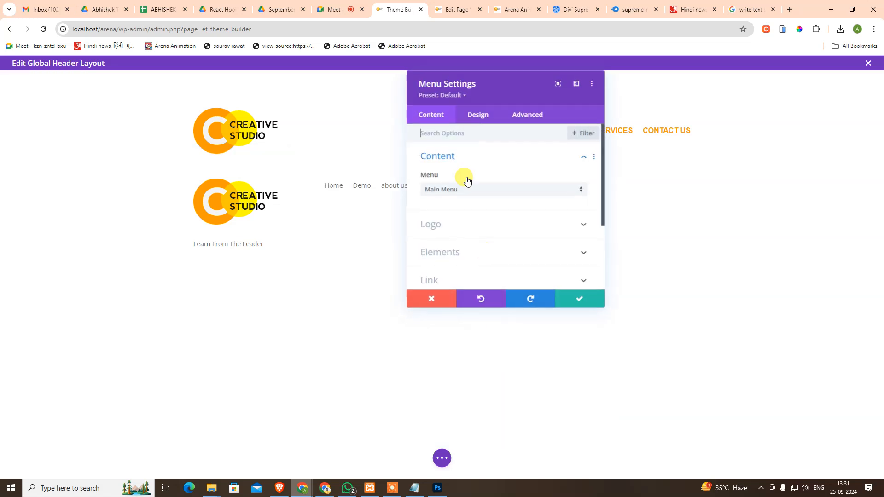
# Examine the new menu module's content options and its layout style and dropdown direction settings
pyautogui.click(464, 231)
pyautogui.click(474, 114)
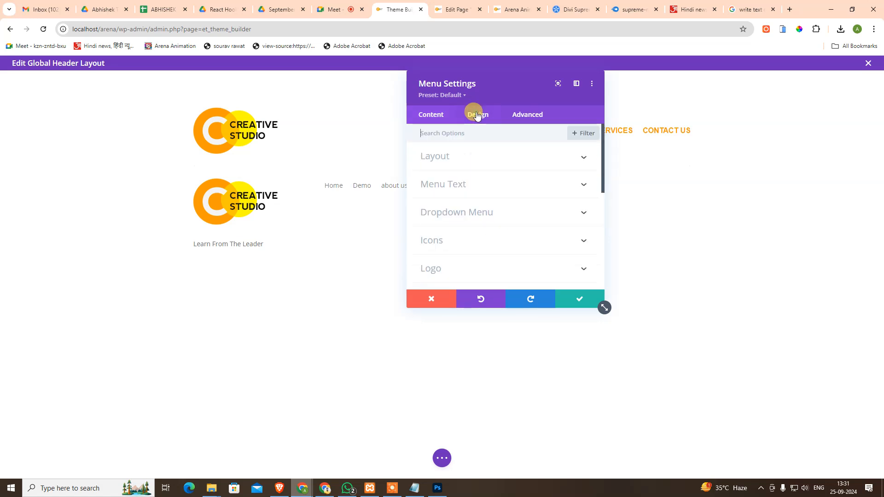
pyautogui.click(440, 154)
pyautogui.click(430, 121)
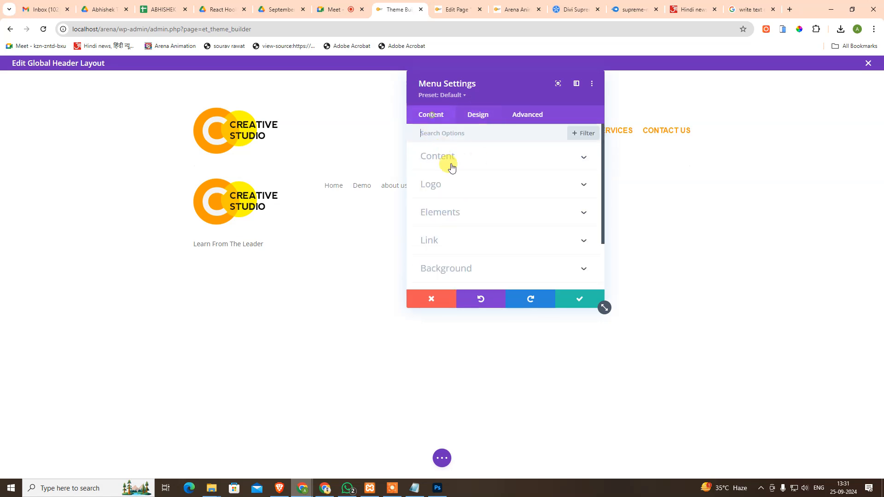
pyautogui.click(443, 156)
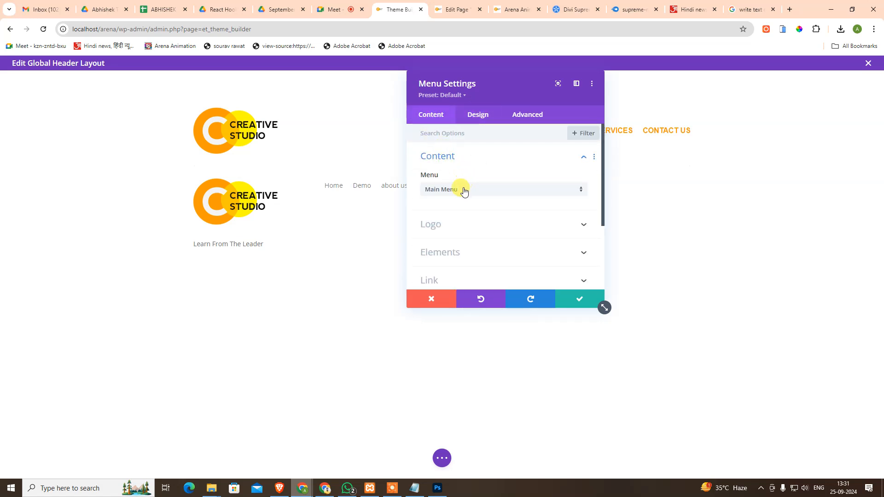
pyautogui.click(465, 116)
pyautogui.click(450, 160)
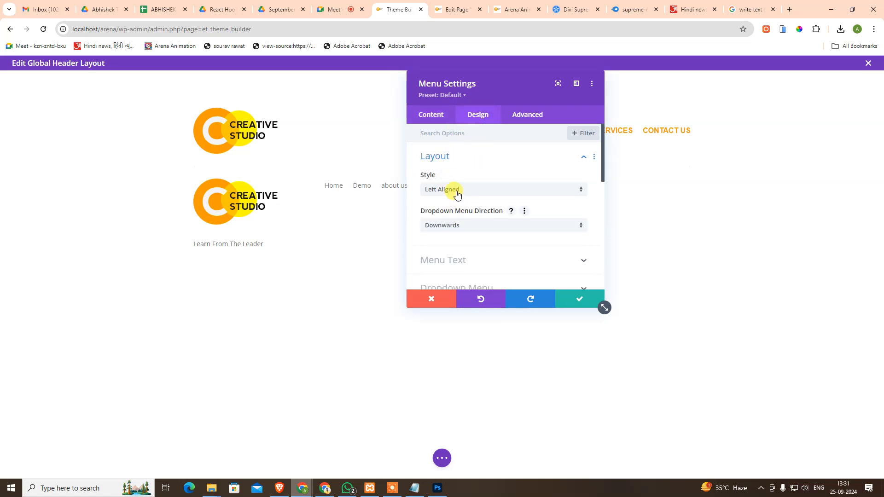
pyautogui.scroll(-3, 465, 216)
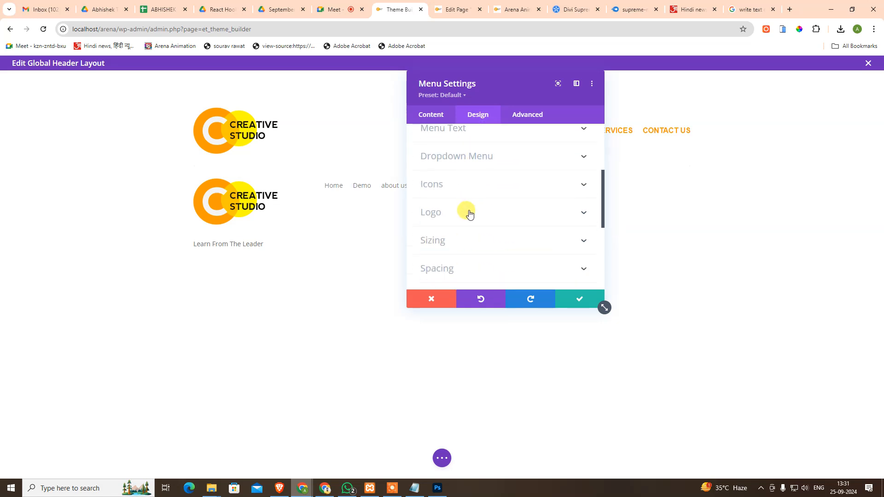
pyautogui.scroll(5, 457, 213)
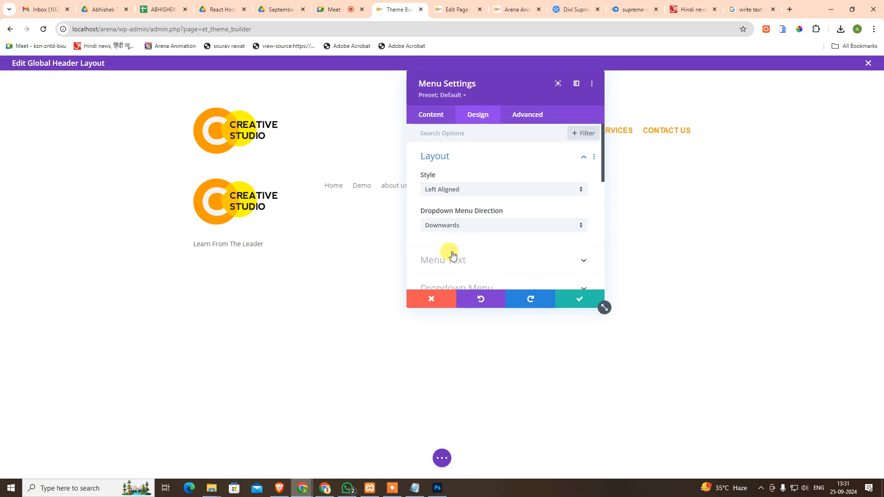
# Set the new menu module's menu text alignment to right and save the module
pyautogui.click(452, 256)
pyautogui.scroll(-3, 465, 244)
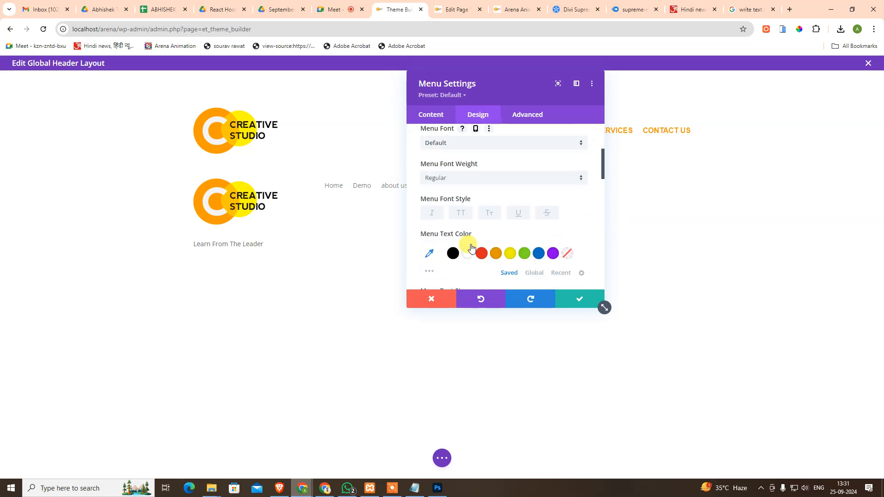
pyautogui.scroll(-3, 472, 248)
pyautogui.scroll(-2, 525, 231)
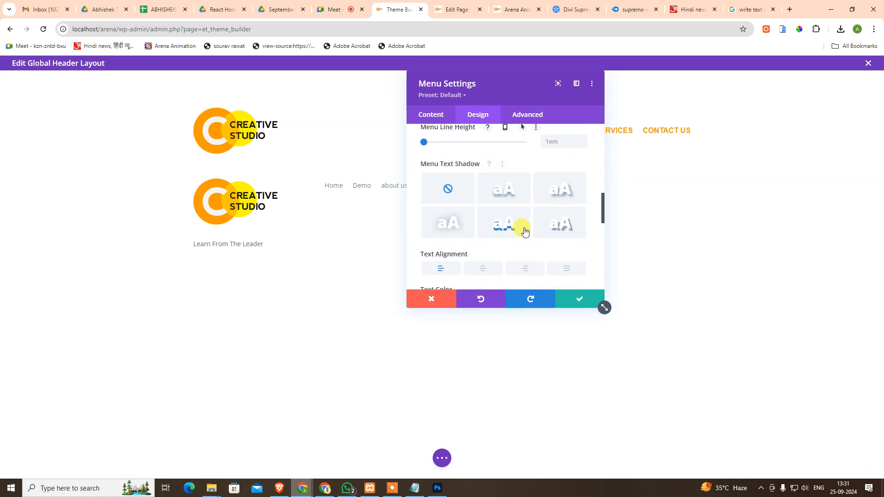
pyautogui.click(525, 268)
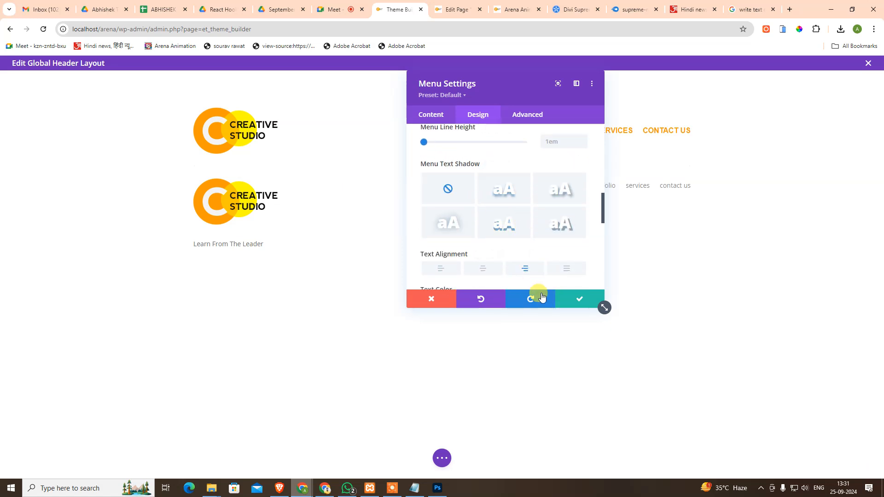
pyautogui.click(570, 299)
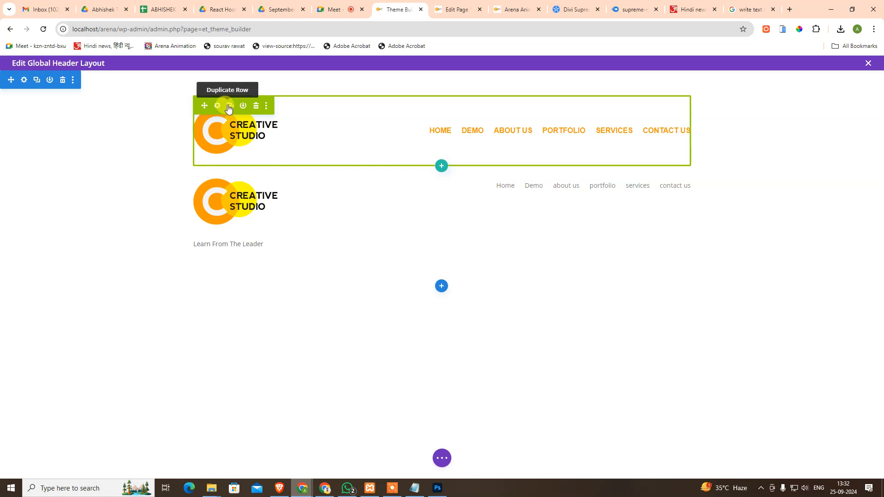
# Delete the old Navigation row above the new row, and save and exit the global header layout
pyautogui.click(256, 109)
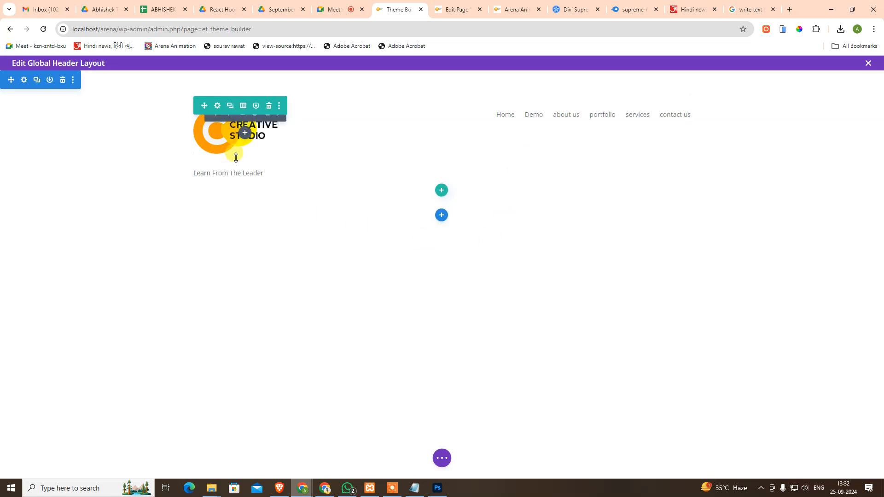
pyautogui.moveTo(236, 157); pyautogui.dragTo(235, 159)
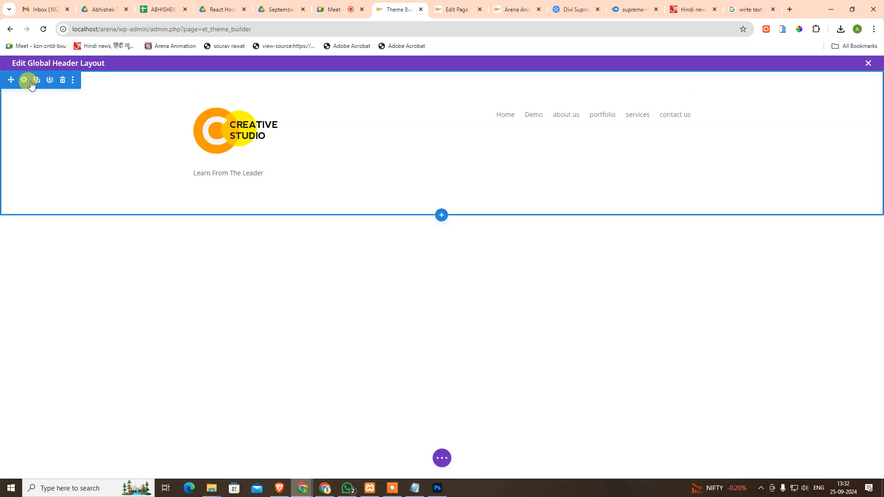
pyautogui.click(868, 64)
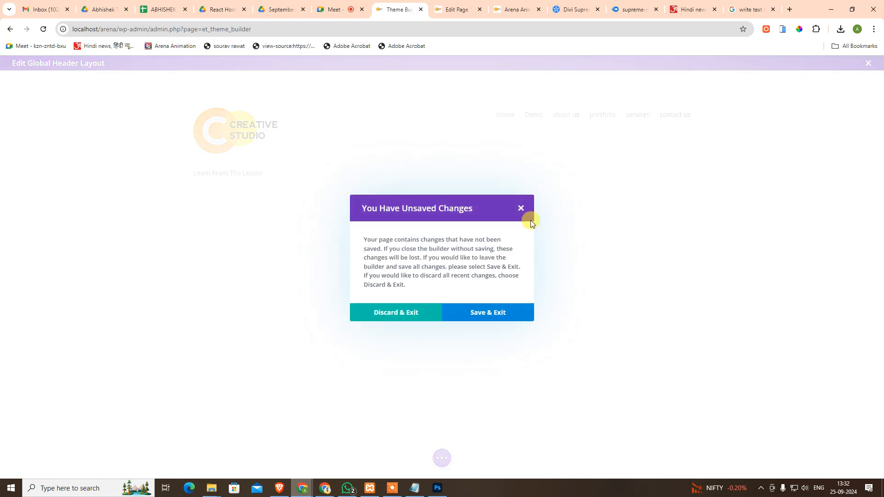
pyautogui.click(474, 313)
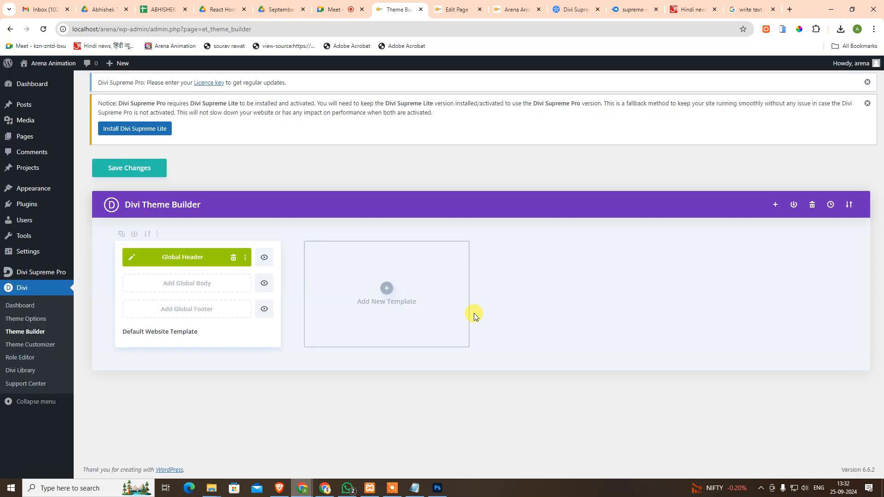
# Reopen the Global Header layout for editing and check the column layouts available for its row without changing it
pyautogui.click(130, 257)
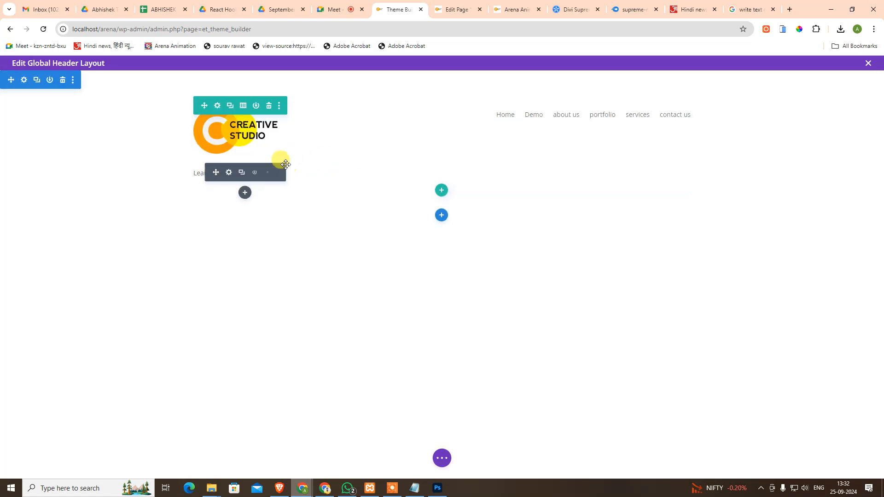
pyautogui.click(232, 107)
pyautogui.click(243, 109)
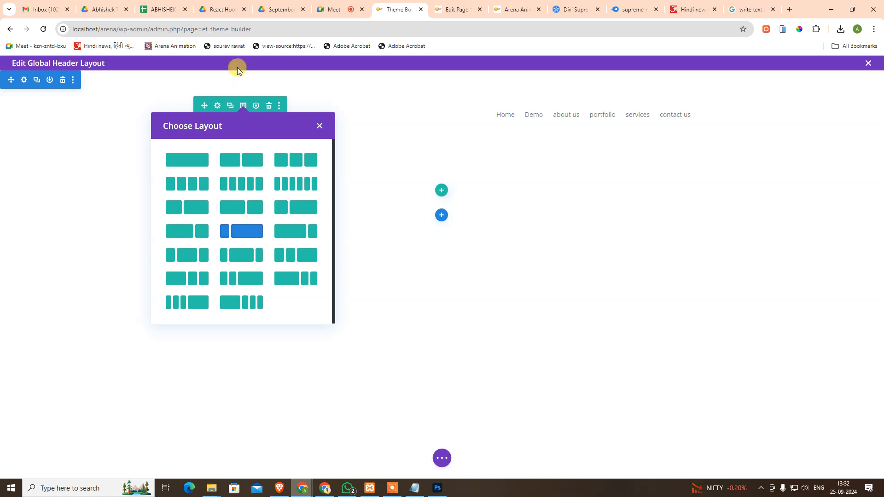
pyautogui.click(318, 128)
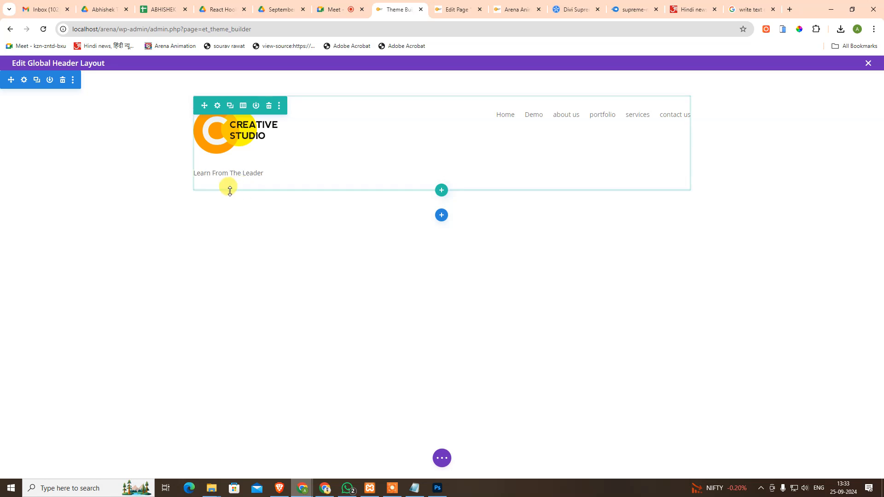
# Open the settings of the tagline text module and examine its text design options for font, colour, shadow and alignment
pyautogui.click(228, 172)
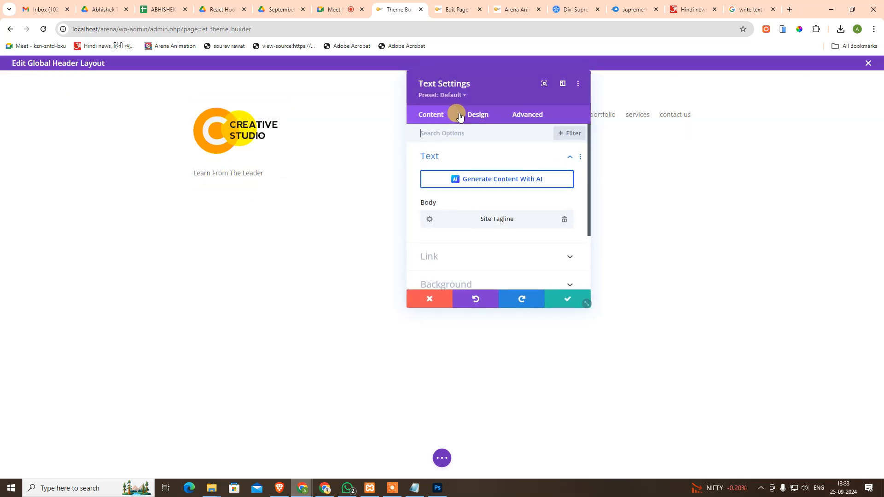
pyautogui.click(478, 115)
pyautogui.click(437, 162)
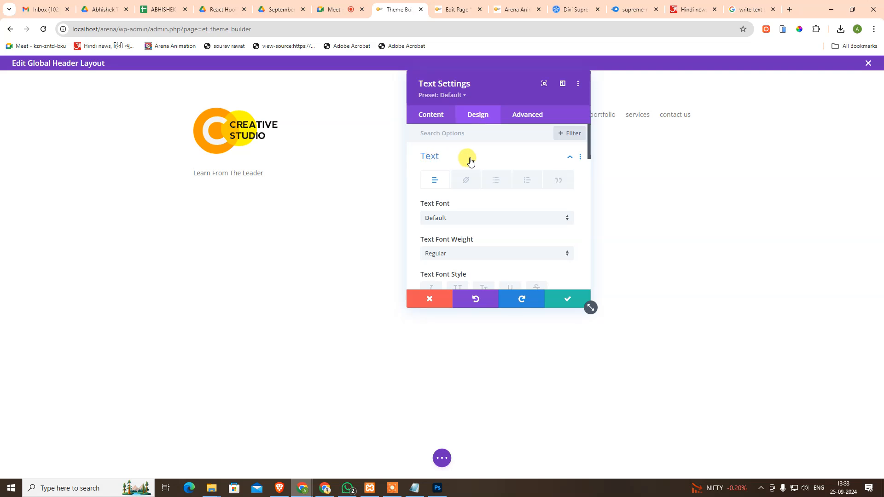
pyautogui.scroll(-2, 449, 181)
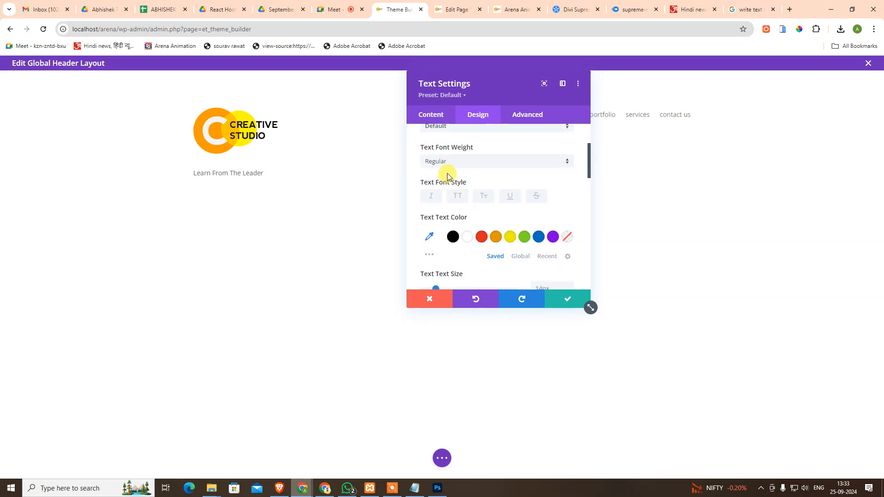
pyautogui.scroll(-2, 449, 177)
pyautogui.scroll(5, 448, 180)
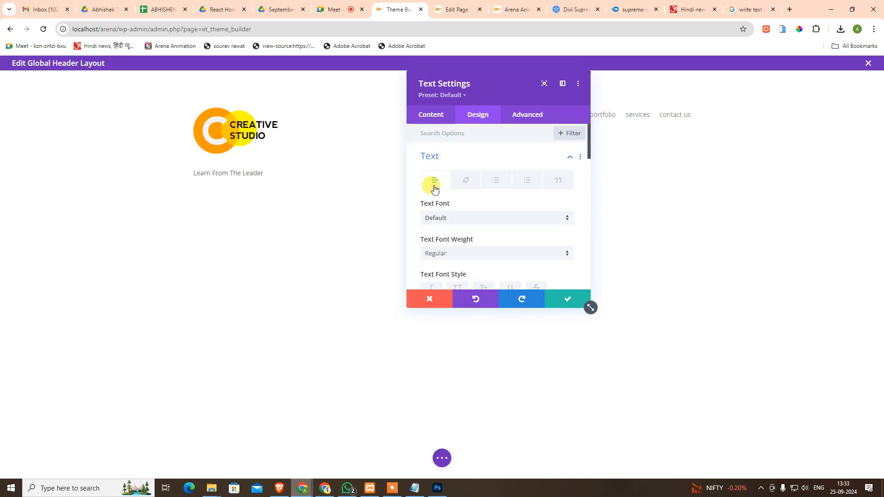
pyautogui.click(434, 185)
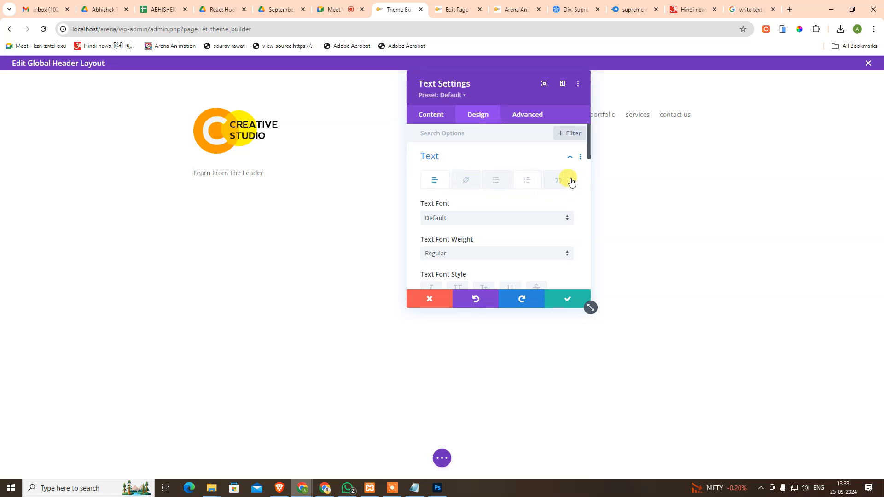
pyautogui.scroll(-2, 465, 219)
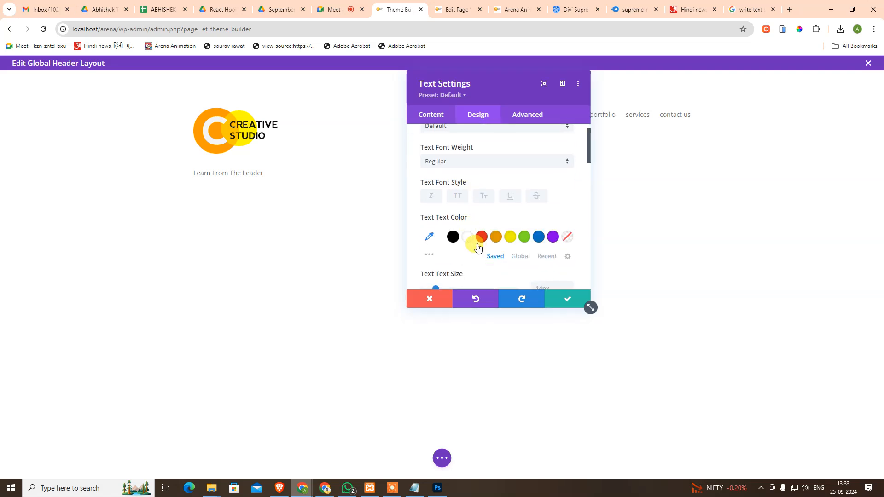
pyautogui.scroll(-5, 477, 247)
pyautogui.scroll(3, 499, 250)
pyautogui.scroll(-3, 483, 237)
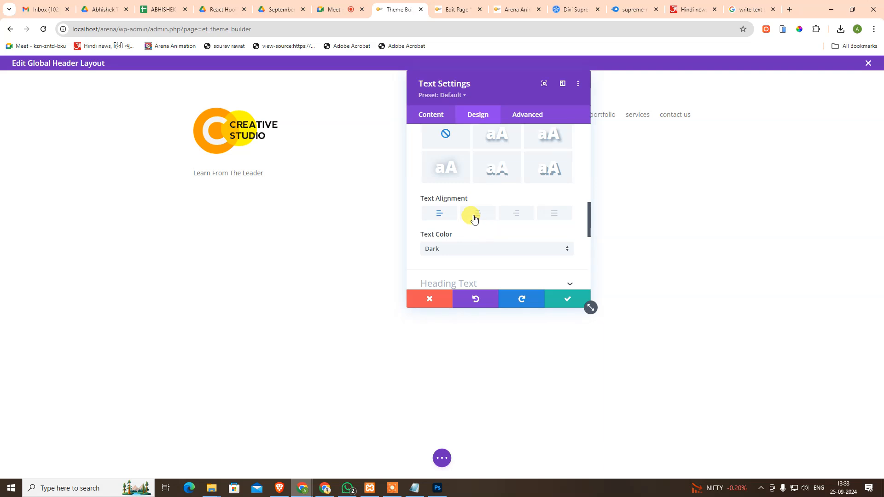
# Try centre alignment on the tagline text, restore left alignment, and save the module
pyautogui.click(477, 216)
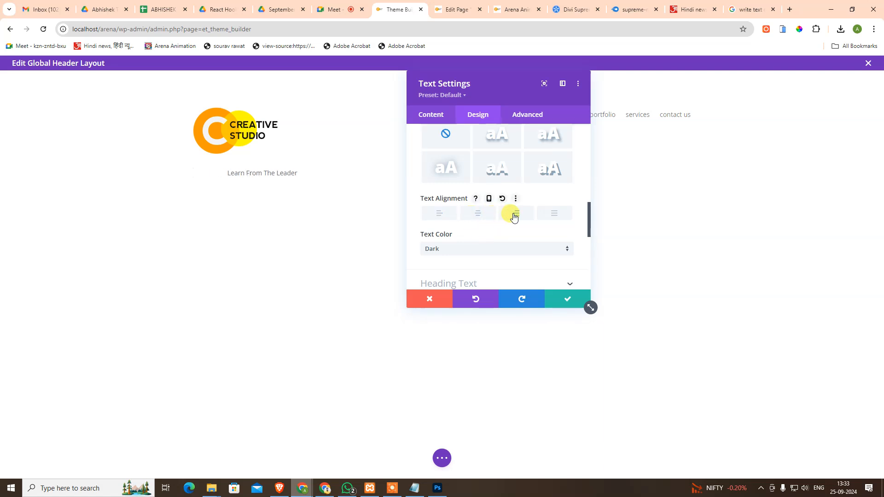
pyautogui.click(431, 215)
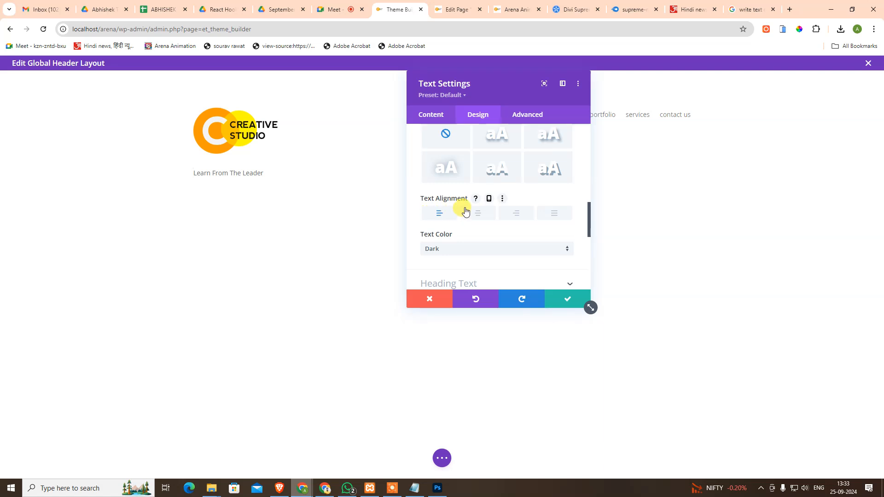
pyautogui.scroll(8, 433, 217)
pyautogui.click(553, 303)
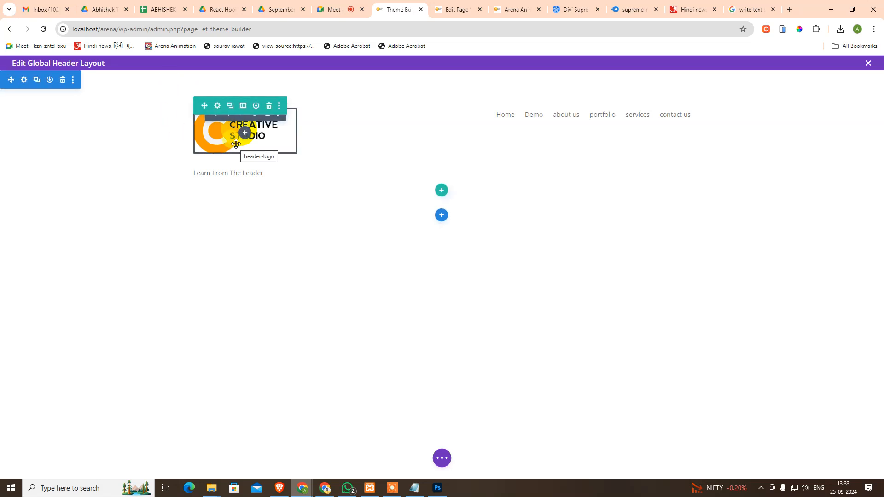
# Open the settings of the header menu module and examine its layout style, menu text and other design options
pyautogui.moveTo(557, 123)
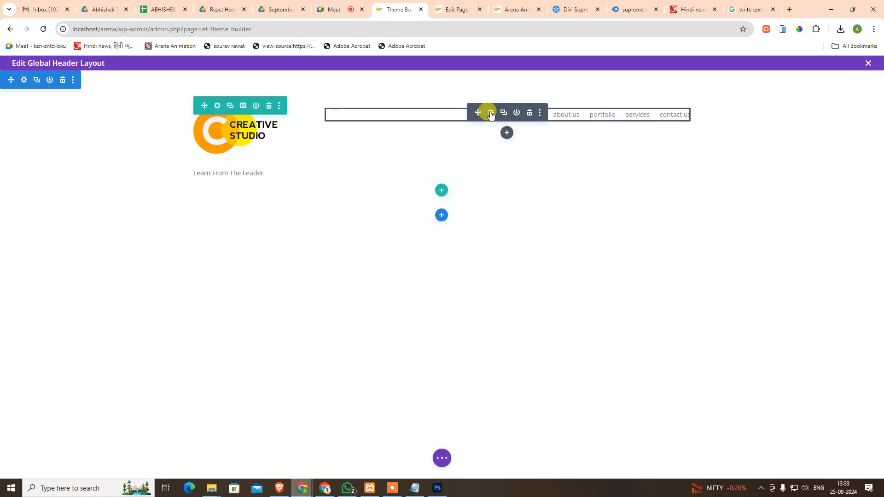
pyautogui.click(491, 113)
pyautogui.click(479, 114)
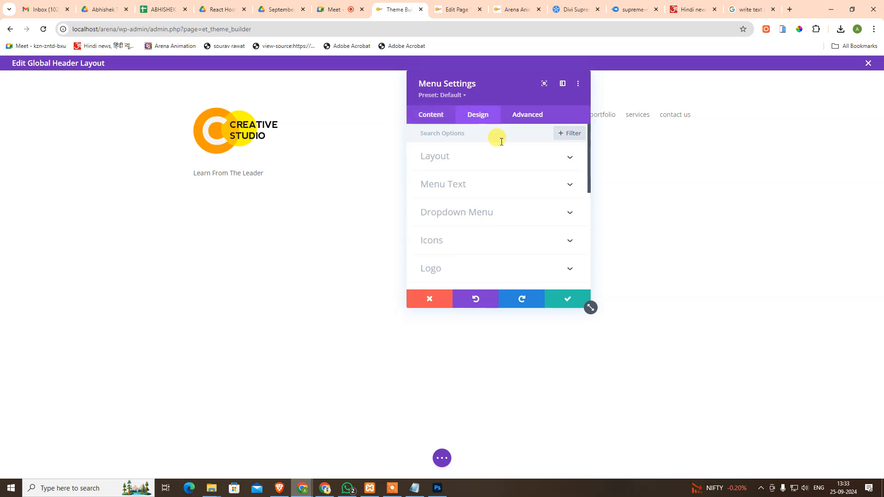
pyautogui.click(481, 159)
pyautogui.click(483, 159)
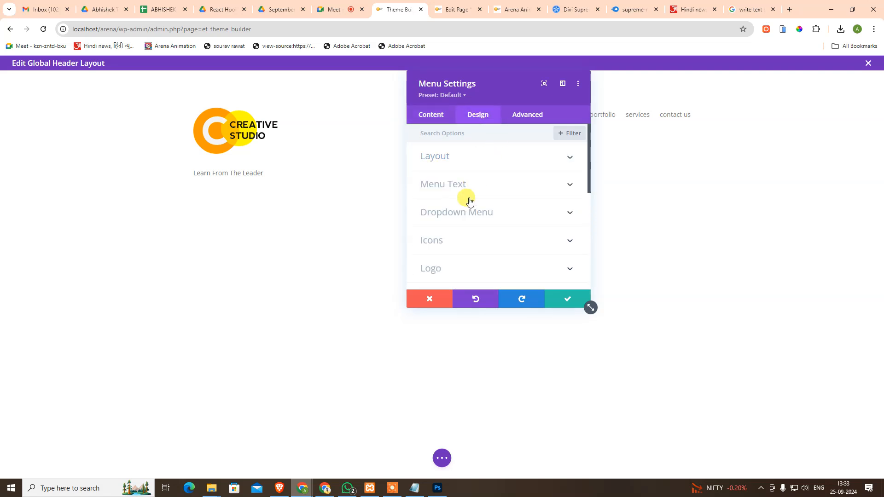
pyautogui.click(473, 160)
pyautogui.click(470, 157)
pyautogui.click(456, 183)
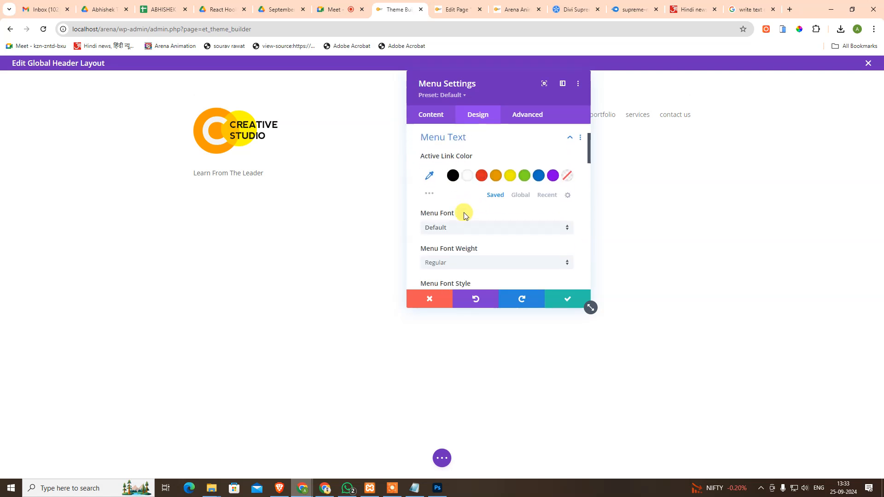
pyautogui.click(457, 141)
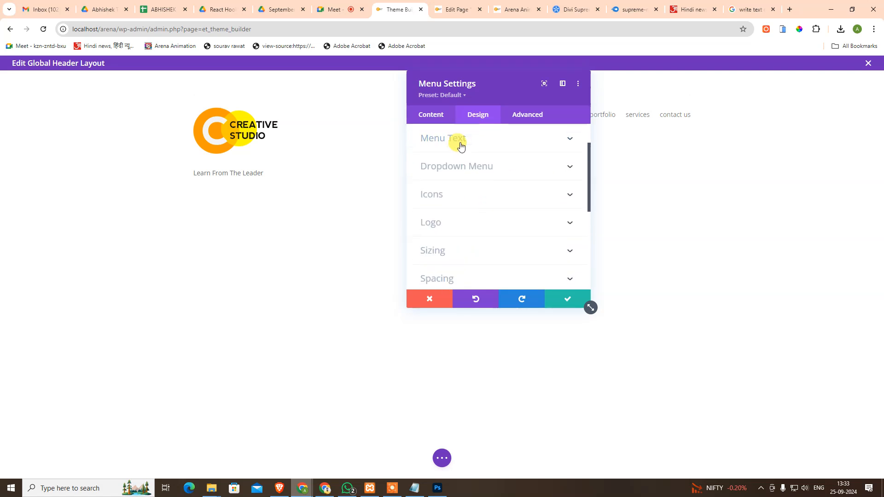
pyautogui.scroll(2, 460, 146)
pyautogui.click(452, 155)
pyautogui.click(453, 191)
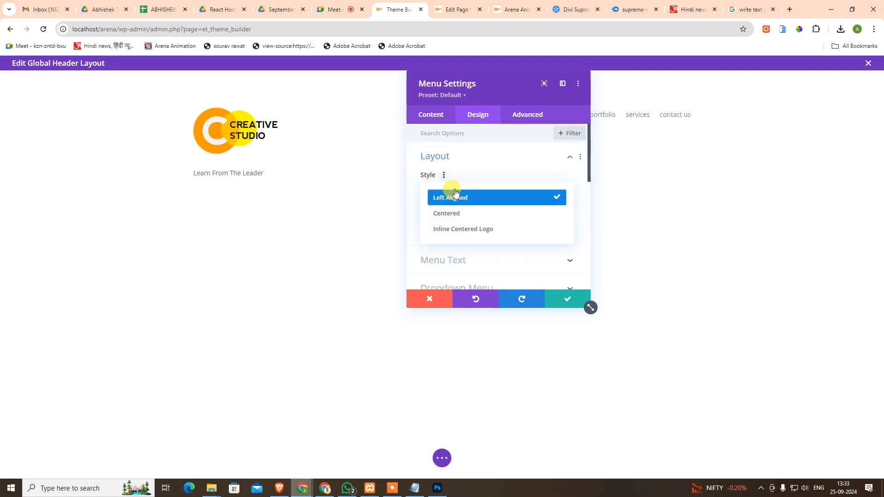
pyautogui.click(481, 162)
pyautogui.scroll(-1, 462, 201)
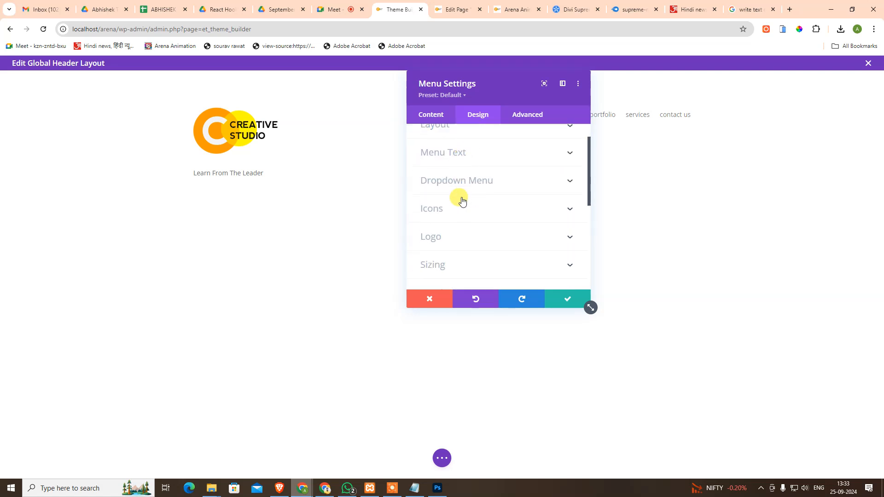
pyautogui.scroll(-4, 460, 205)
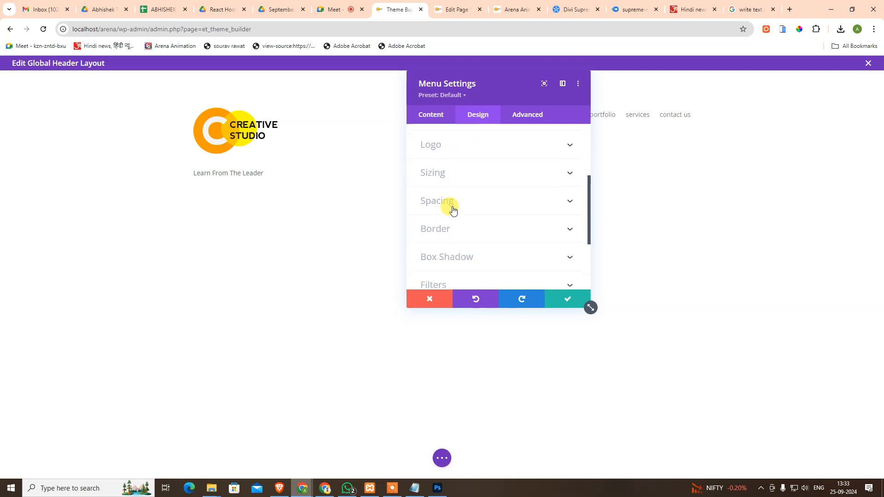
pyautogui.scroll(-2, 453, 202)
# Examine the menu module's advanced and logo sizing options, dock its settings as a sidebar, and close them without changes
pyautogui.click(526, 114)
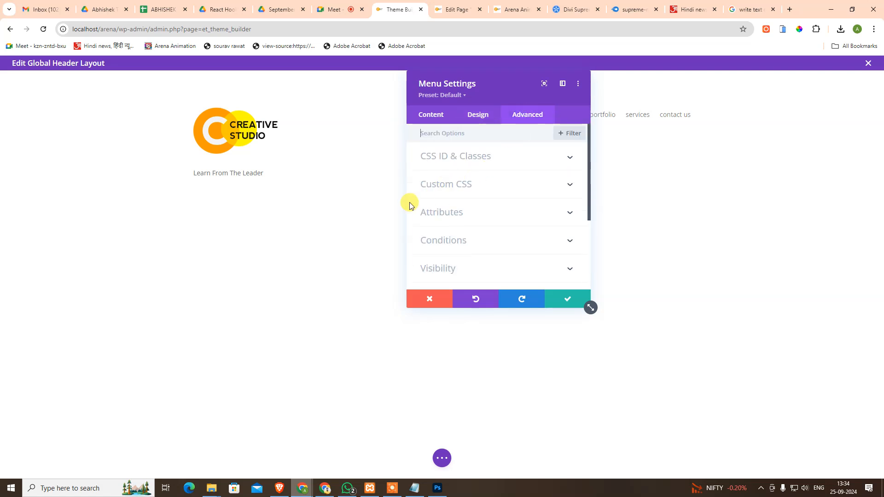
pyautogui.scroll(-5, 474, 230)
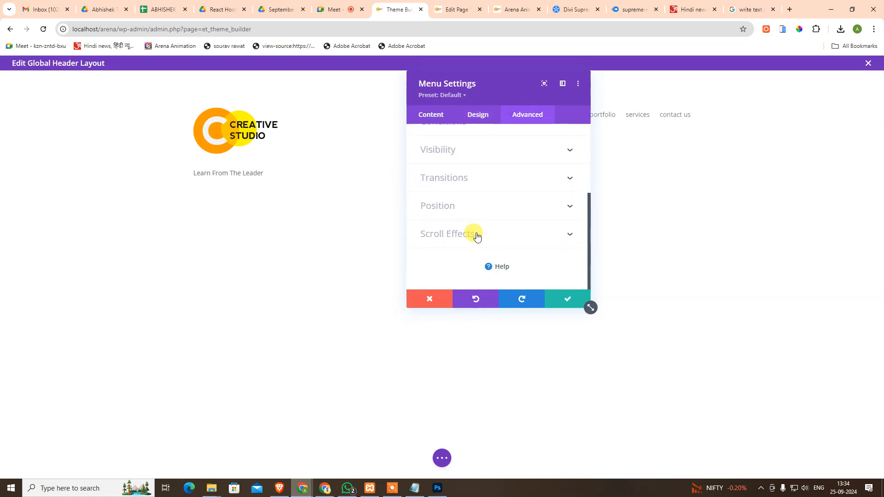
pyautogui.scroll(2, 477, 231)
pyautogui.click(479, 115)
pyautogui.scroll(-4, 475, 212)
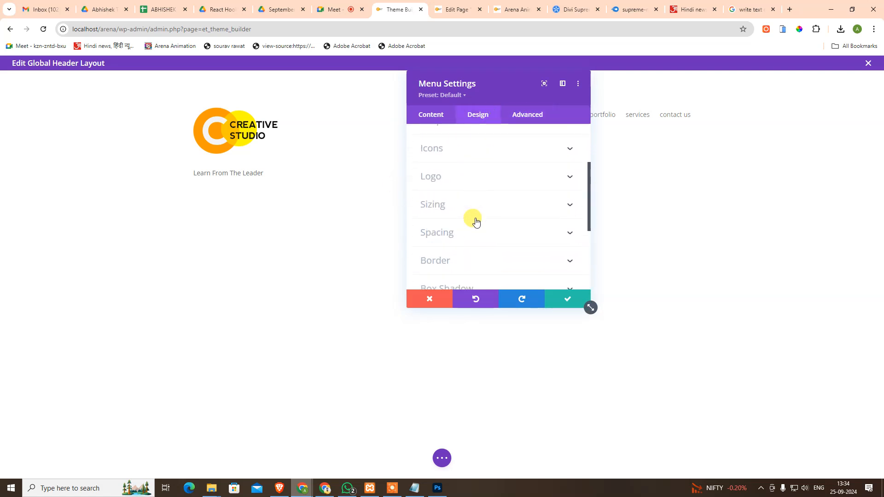
pyautogui.scroll(-2, 476, 221)
pyautogui.click(462, 165)
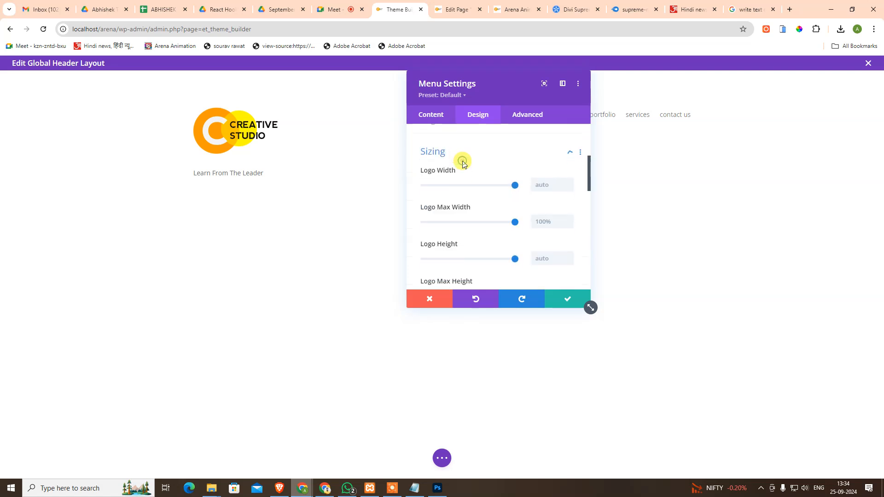
pyautogui.click(464, 138)
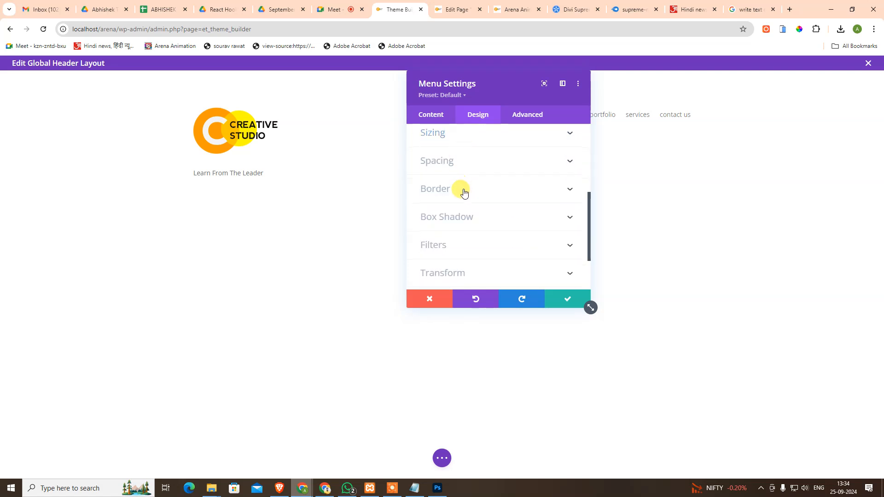
pyautogui.scroll(-2, 461, 221)
pyautogui.scroll(1, 460, 226)
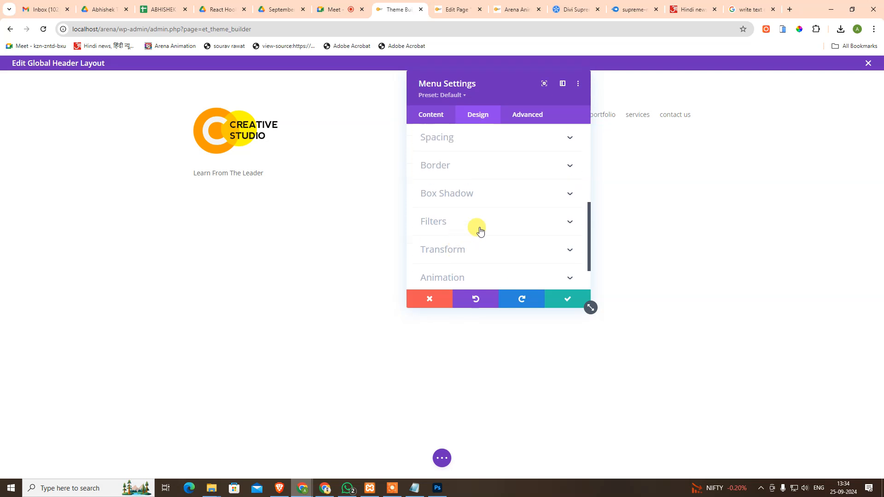
pyautogui.click(563, 84)
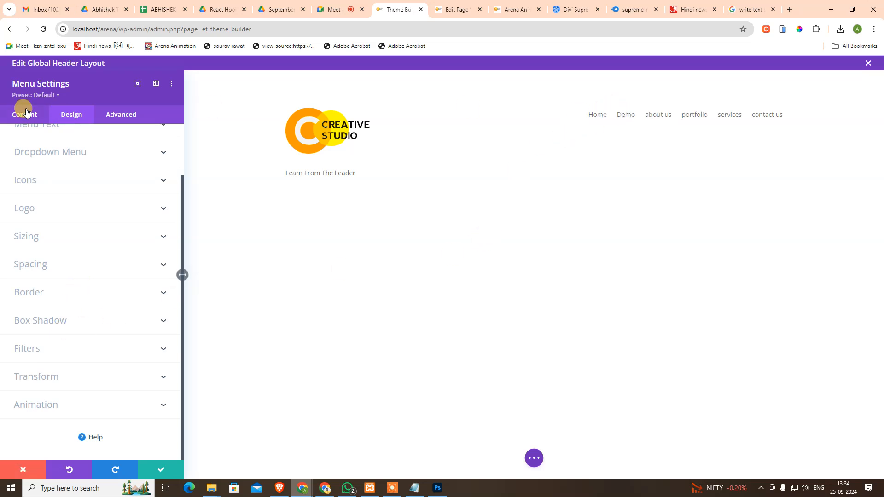
pyautogui.press('Escape')
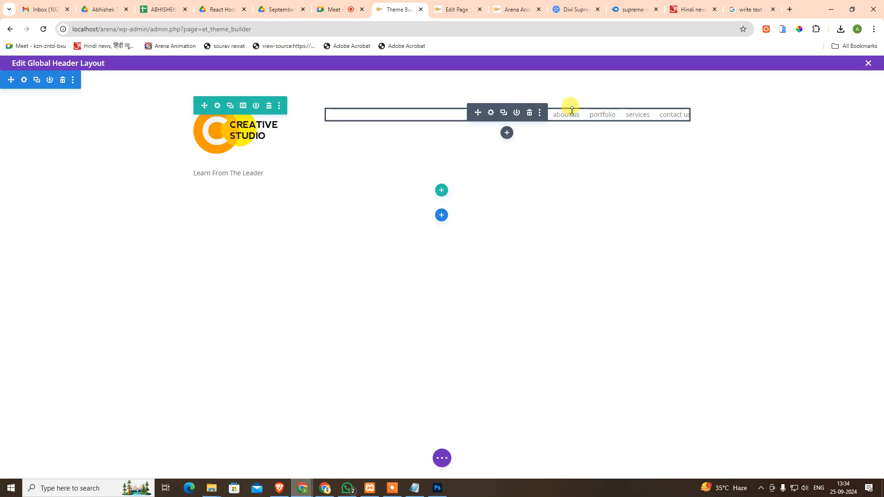
# Add padding above and below the menu module to centre it vertically, and reduce the section's top and bottom padding to nothing
pyautogui.moveTo(569, 115); pyautogui.dragTo(574, 157)
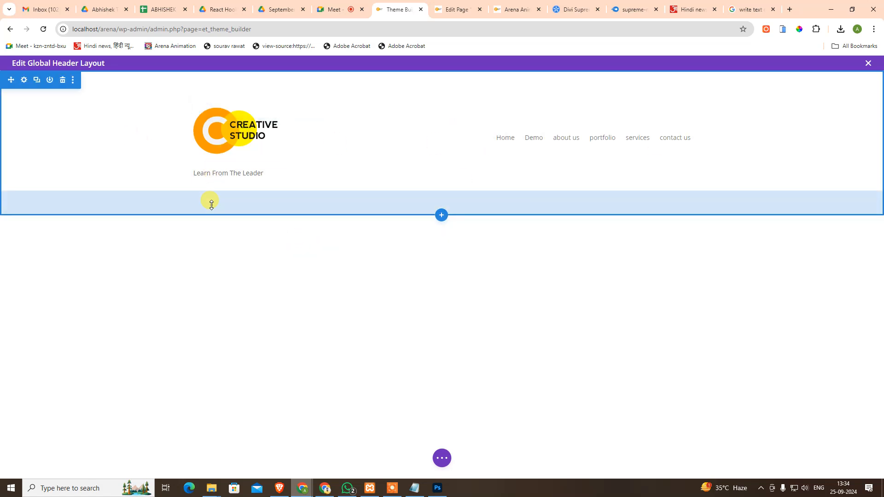
pyautogui.moveTo(216, 198)
pyautogui.mouseDown()
pyautogui.moveTo(209, 57)
pyautogui.moveTo(208, 85)
pyautogui.moveTo(424, 99)
pyautogui.moveTo(438, 89)
pyautogui.moveTo(434, 61)
pyautogui.mouseUp()
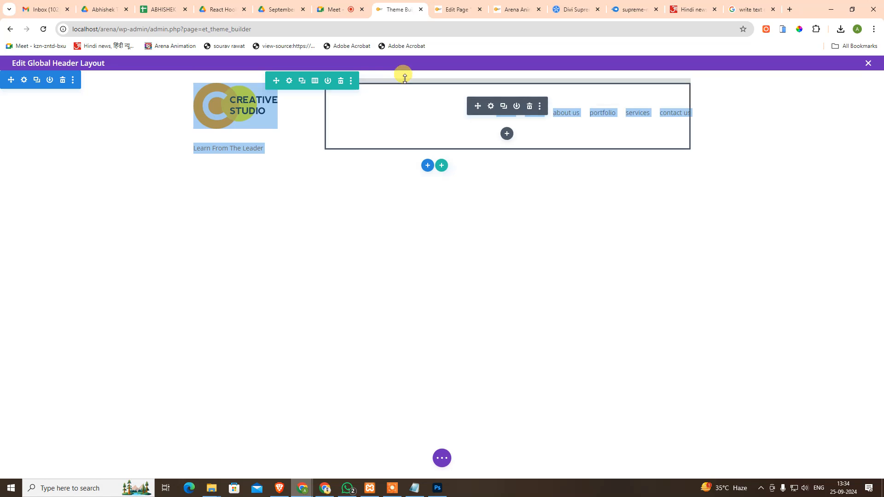
# Tighten the header row's top and bottom padding, leaving a small gap above the logo and below the tagline
pyautogui.moveTo(404, 77); pyautogui.dragTo(410, 61)
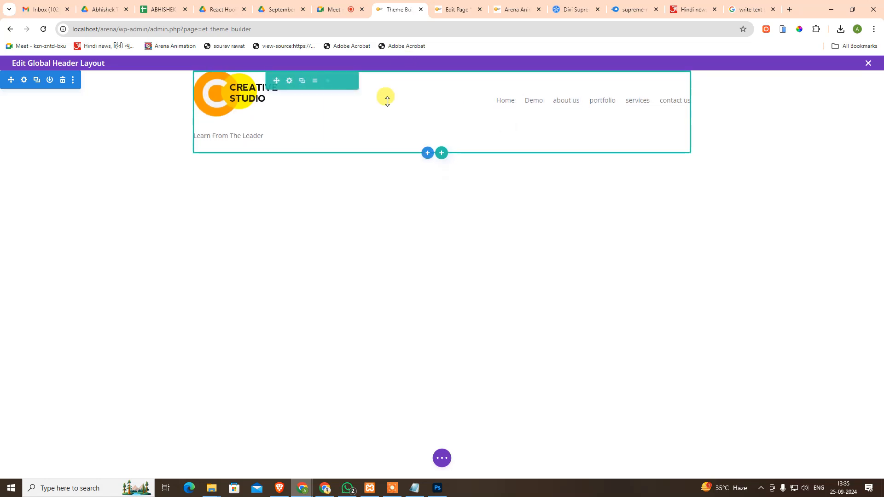
pyautogui.moveTo(358, 148); pyautogui.dragTo(361, 131)
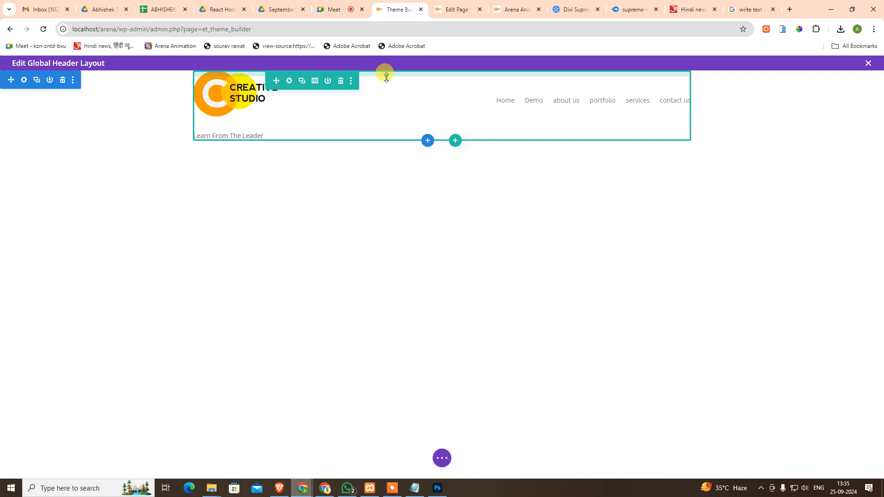
pyautogui.moveTo(386, 77); pyautogui.dragTo(387, 84)
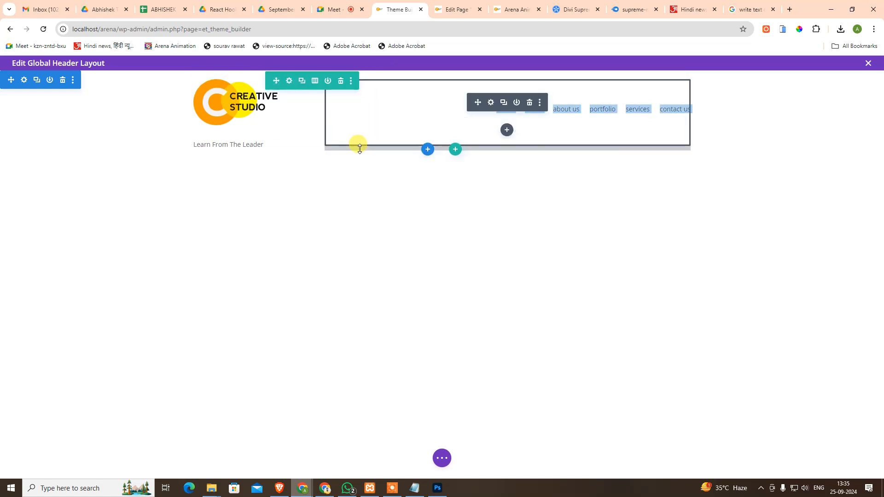
pyautogui.moveTo(304, 145); pyautogui.dragTo(304, 152)
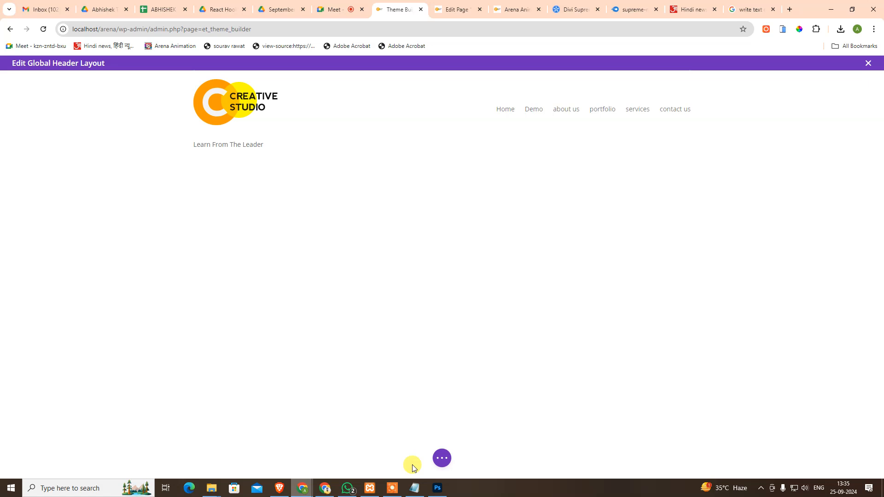
# Preview the header in tablet, phone and desktop views, and save the layout from wireframe view
pyautogui.click(436, 459)
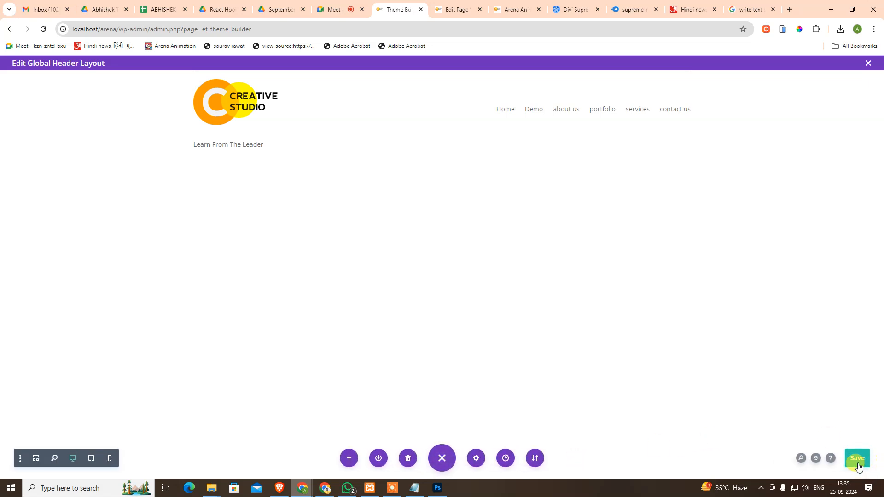
pyautogui.click(91, 459)
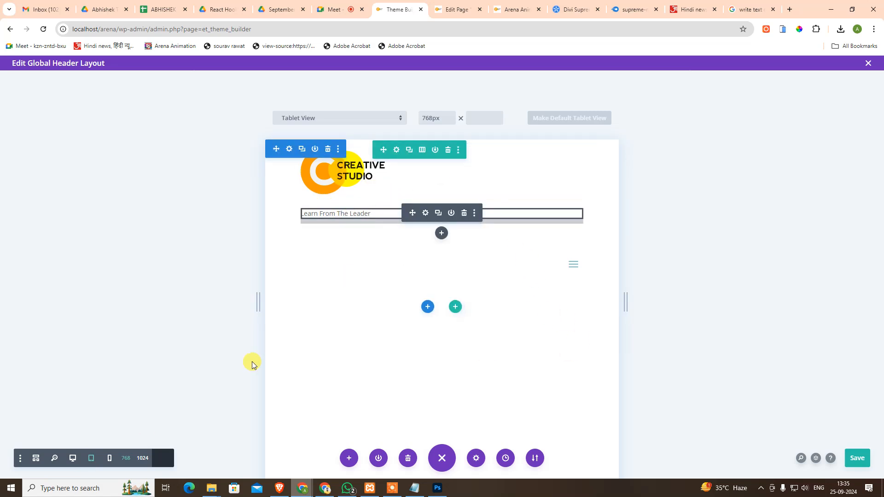
pyautogui.click(110, 461)
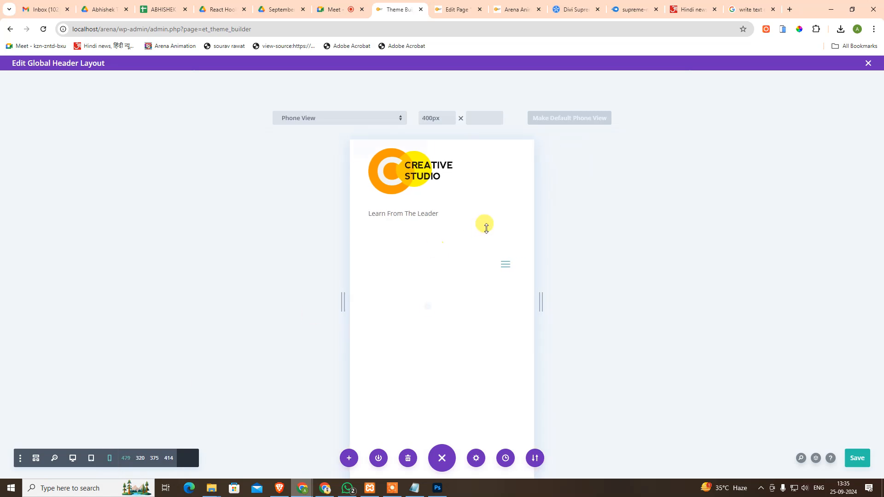
pyautogui.moveTo(492, 261); pyautogui.dragTo(434, 176)
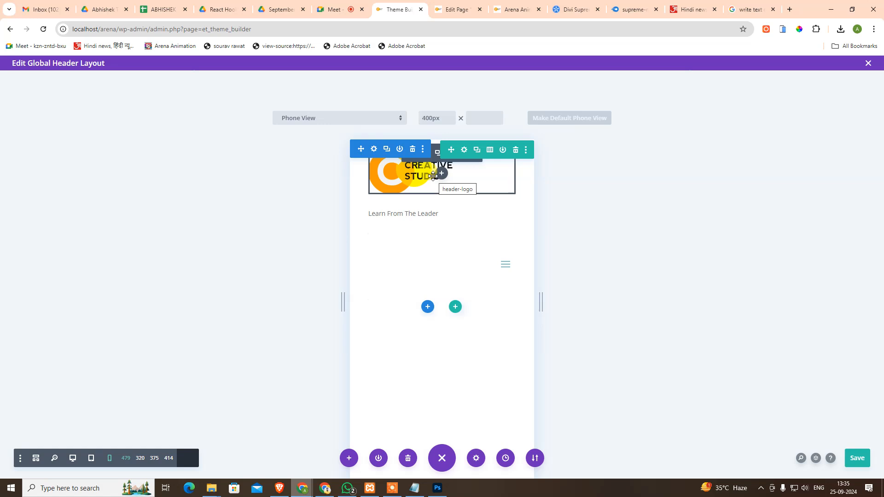
pyautogui.click(91, 458)
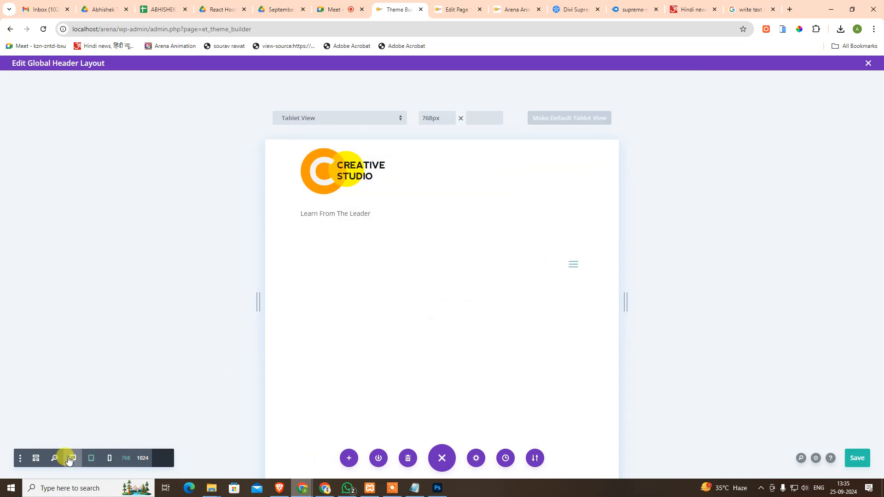
pyautogui.click(71, 459)
pyautogui.click(36, 459)
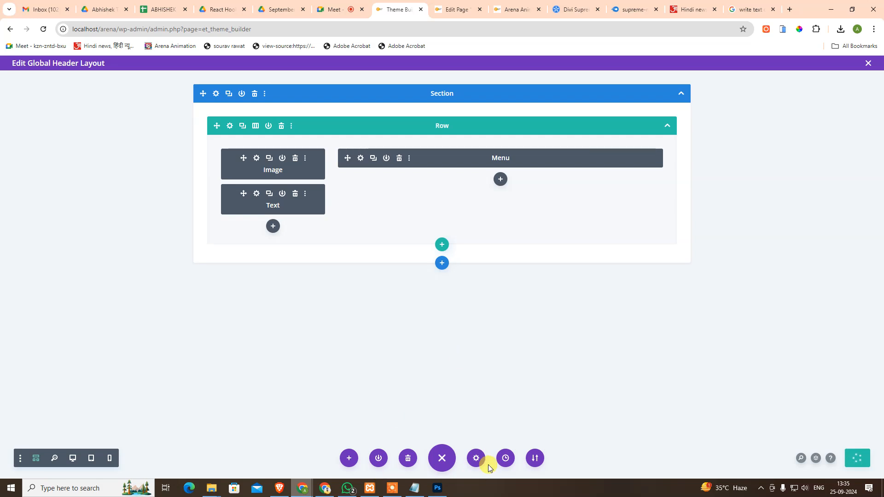
# Review the content, design and advanced options in Header Template Settings and close them without changes
pyautogui.click(478, 461)
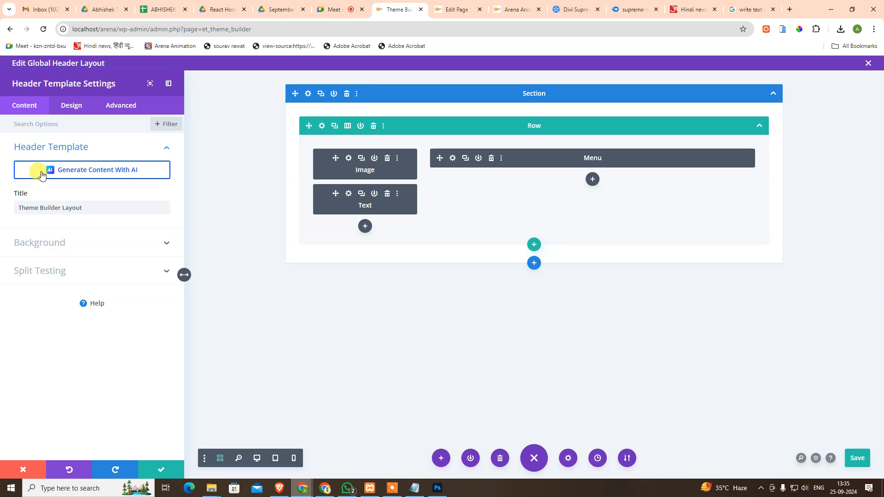
pyautogui.click(68, 105)
pyautogui.click(121, 105)
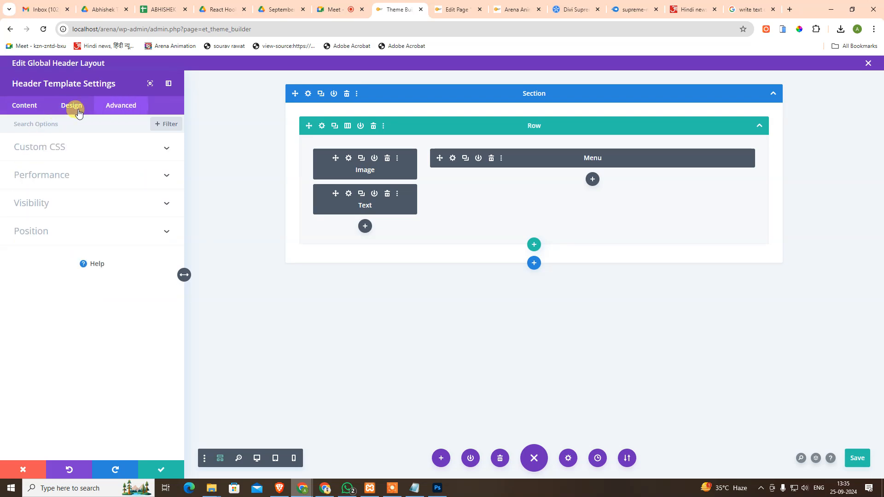
pyautogui.click(25, 107)
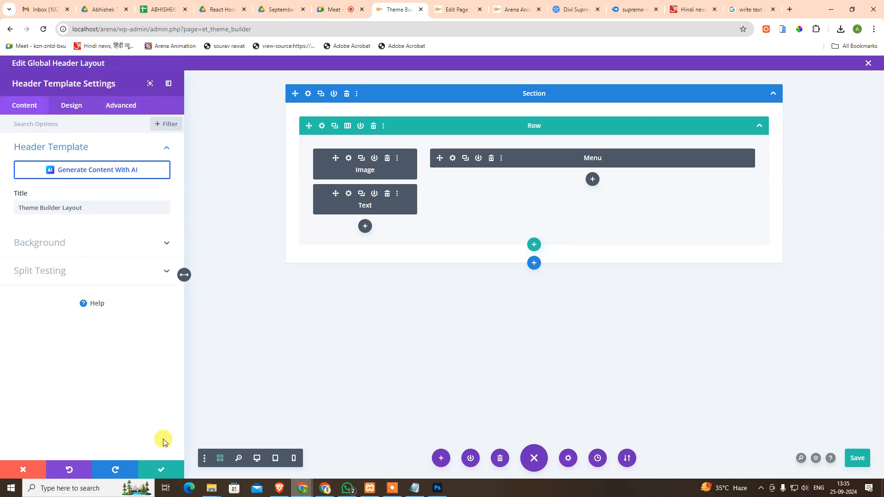
pyautogui.click(149, 474)
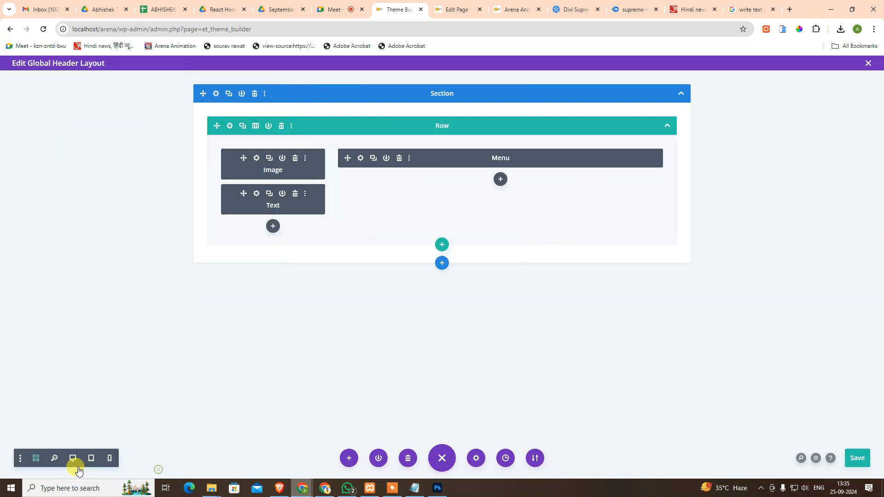
# Exit the global header layout, check the header on the site's Home page, and return to the Home page editor
pyautogui.click(865, 66)
pyautogui.click(455, 9)
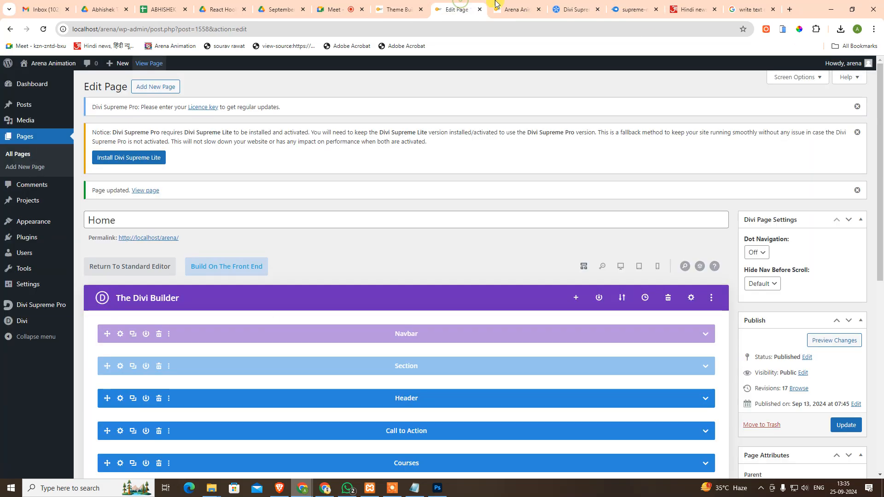
pyautogui.click(496, 5)
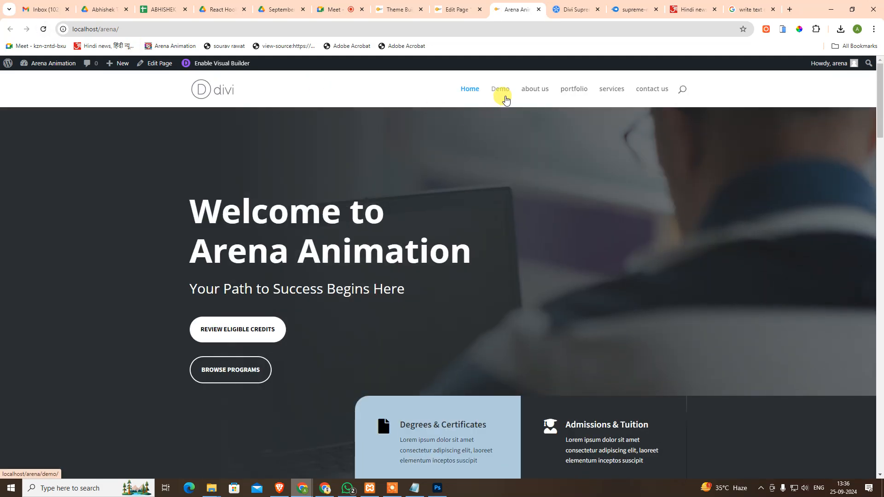
pyautogui.click(455, 9)
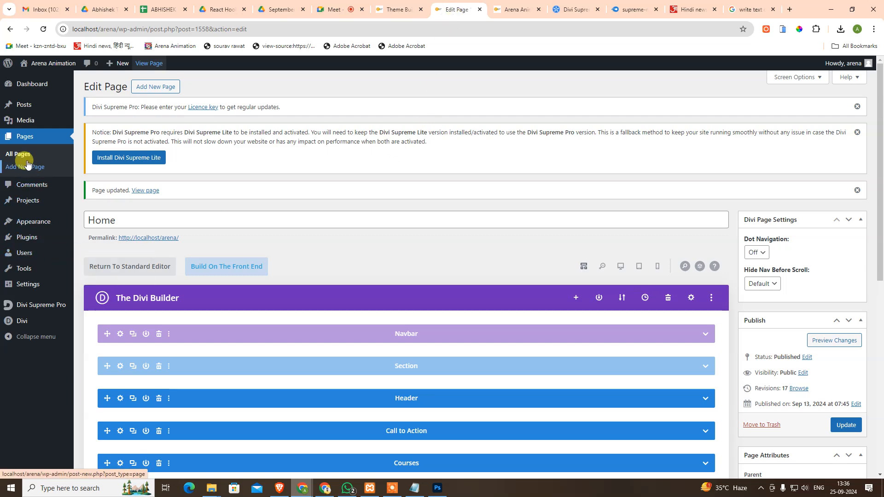
# Check the header on the site's Demo page and return to the Divi Theme Builder
pyautogui.click(511, 9)
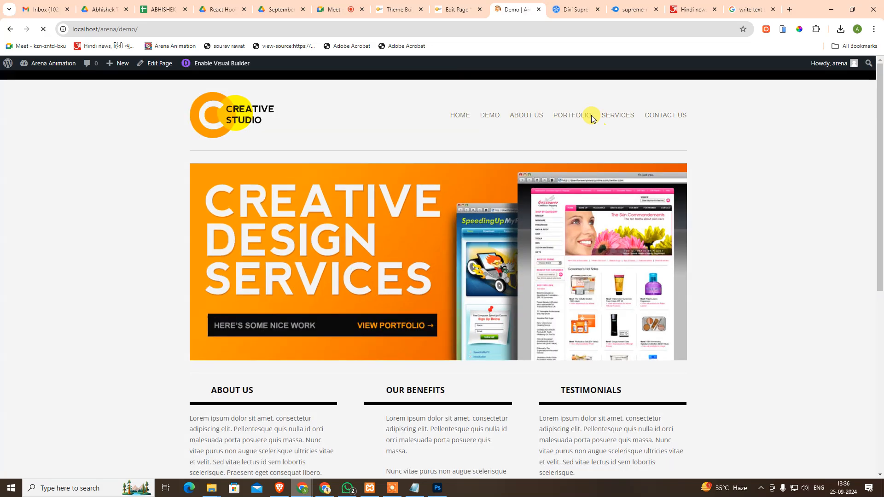
pyautogui.click(442, 8)
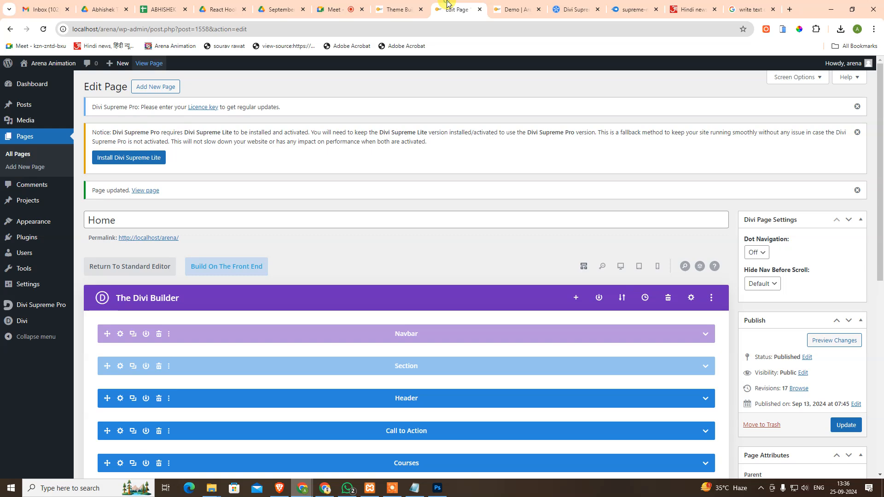
pyautogui.click(389, 10)
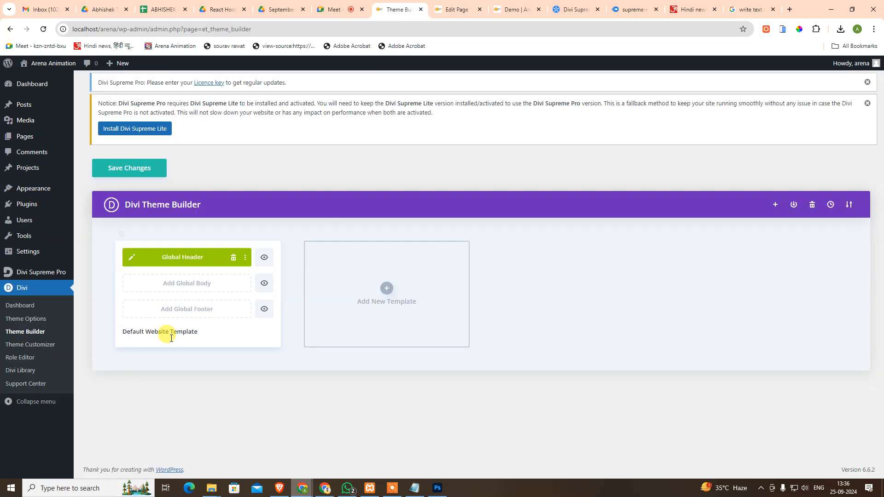
# Review the available options for the Global Header and the Default Website Template, staying in the Theme Builder
pyautogui.click(245, 259)
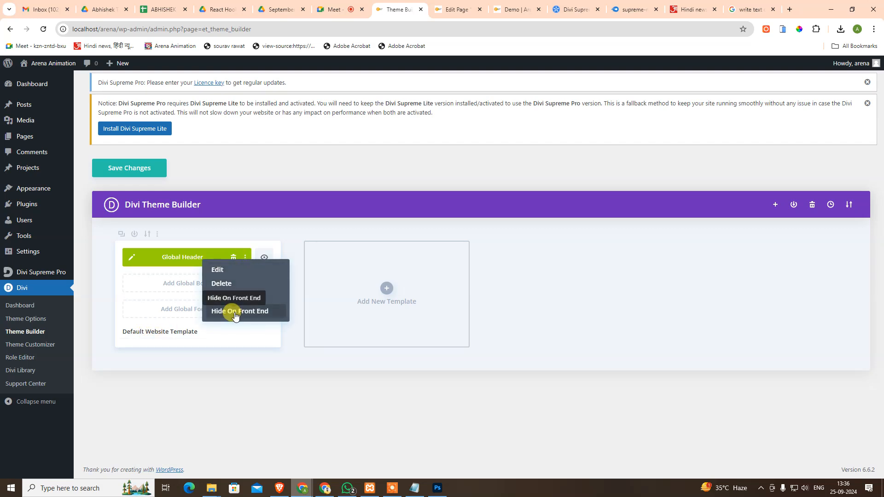
pyautogui.click(217, 407)
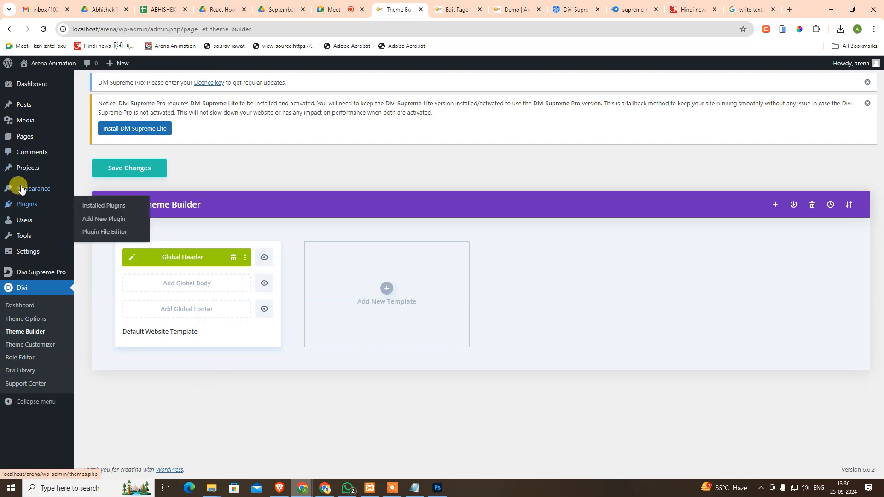
pyautogui.click(92, 138)
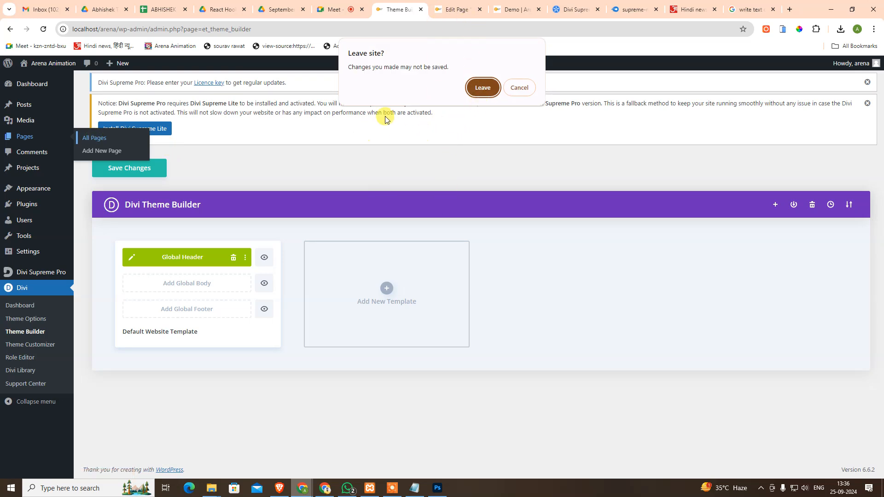
pyautogui.click(519, 87)
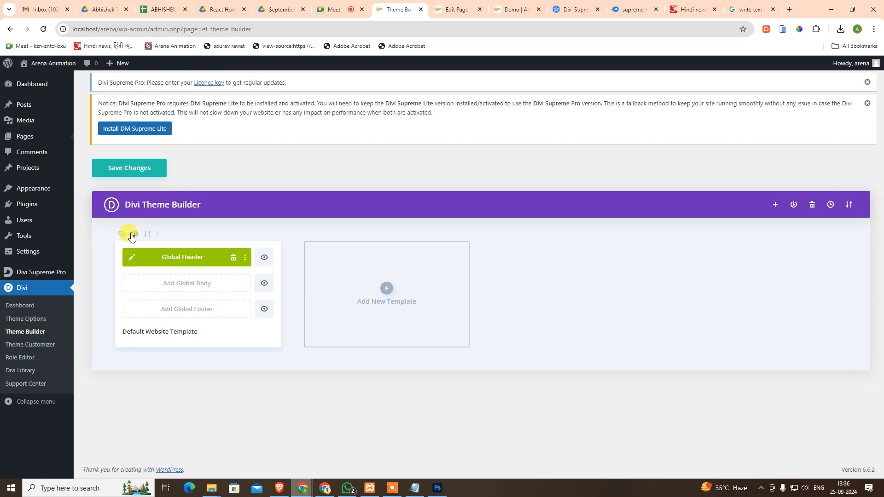
pyautogui.click(156, 236)
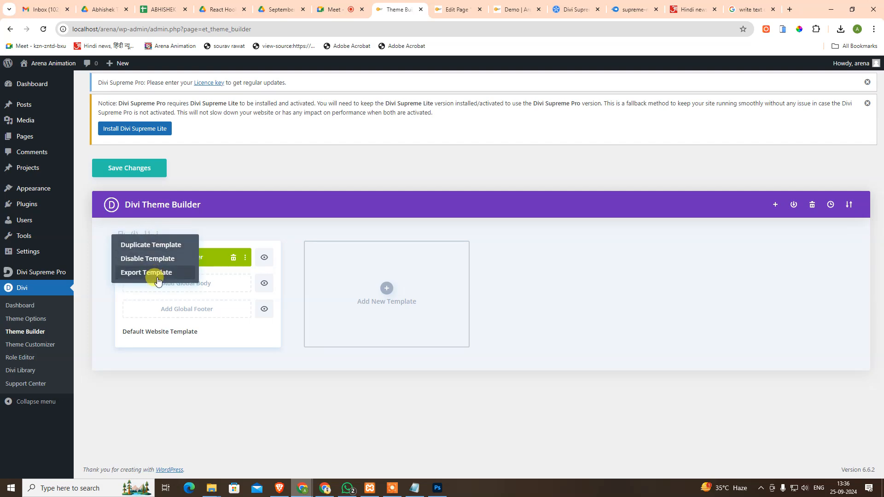
pyautogui.click(176, 418)
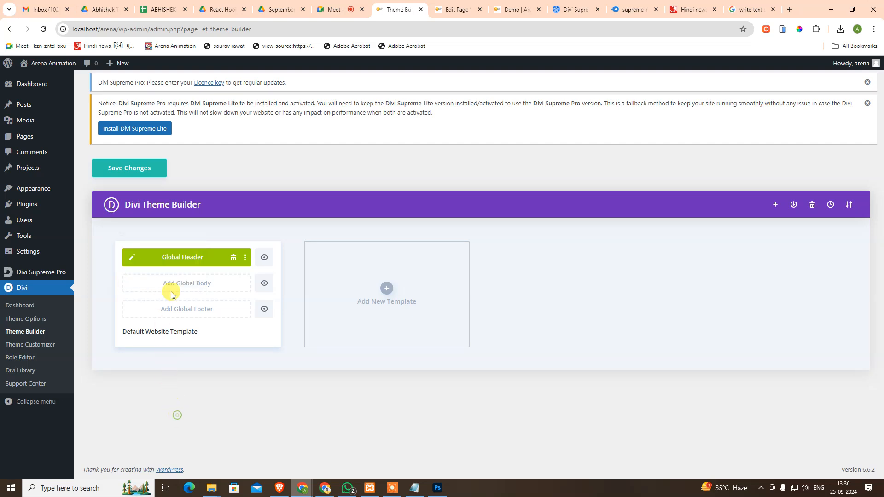
# Stay in the Theme Builder instead of leaving for Theme Options, and save its changes
pyautogui.click(25, 319)
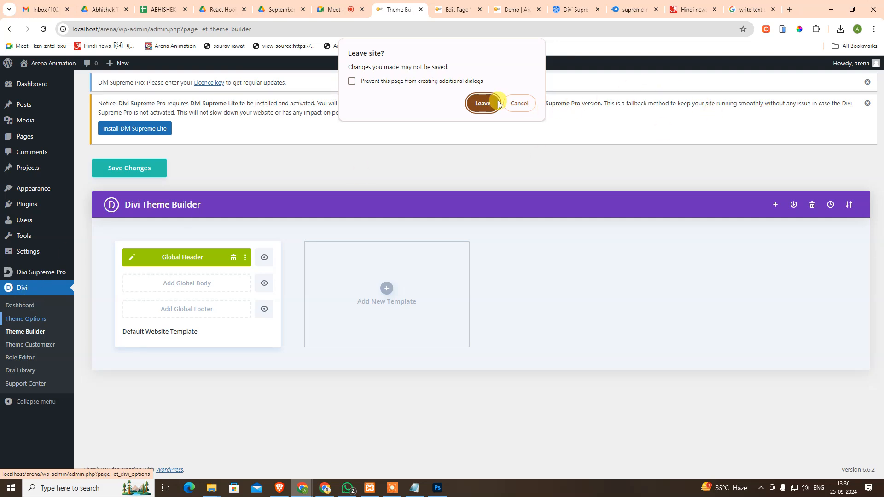
pyautogui.click(522, 103)
pyautogui.click(131, 171)
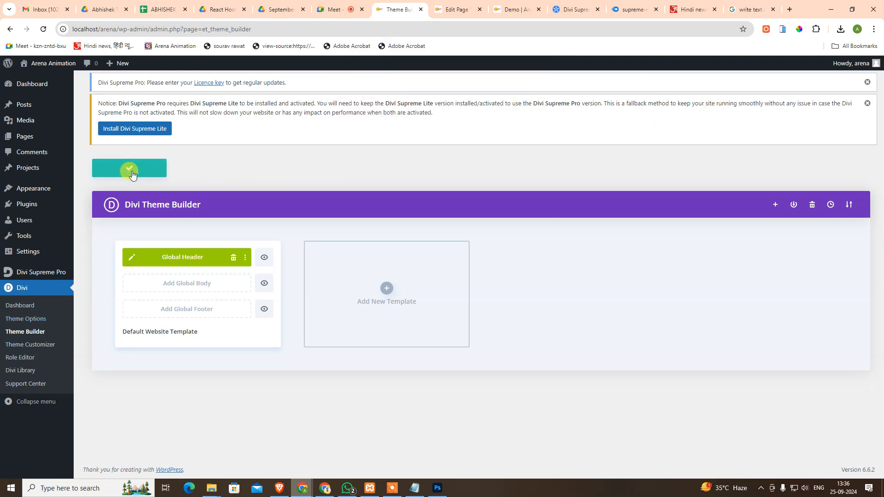
# Reload the Demo page, go to the site's Home page, and check the tagline in its header
pyautogui.hotkey('ctrl', 'Tab')
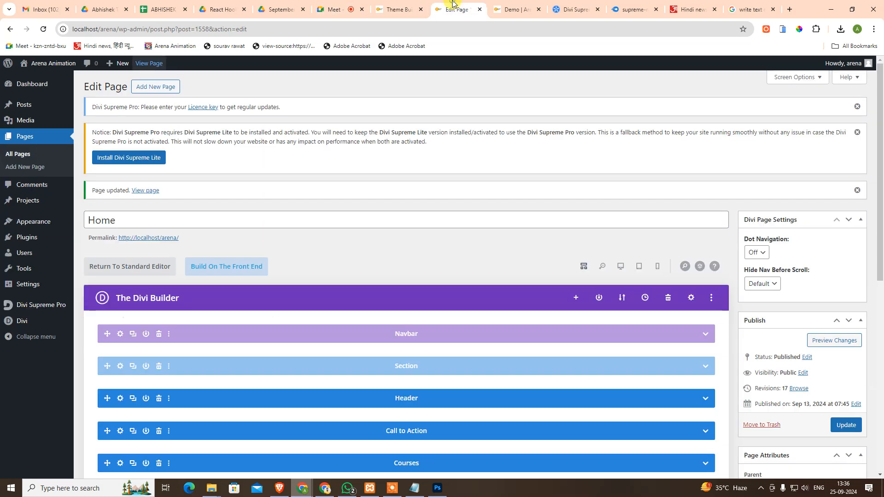
pyautogui.click(551, 5)
pyautogui.click(43, 29)
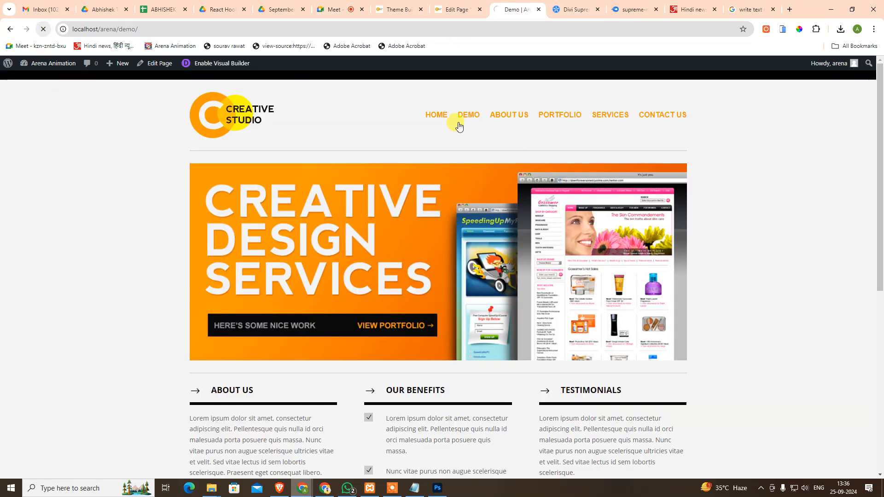
pyautogui.click(435, 117)
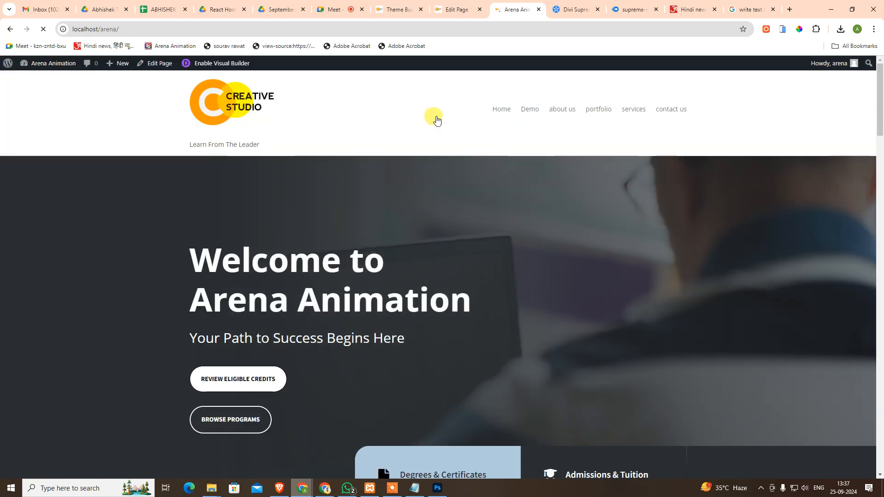
pyautogui.moveTo(268, 145); pyautogui.dragTo(175, 146)
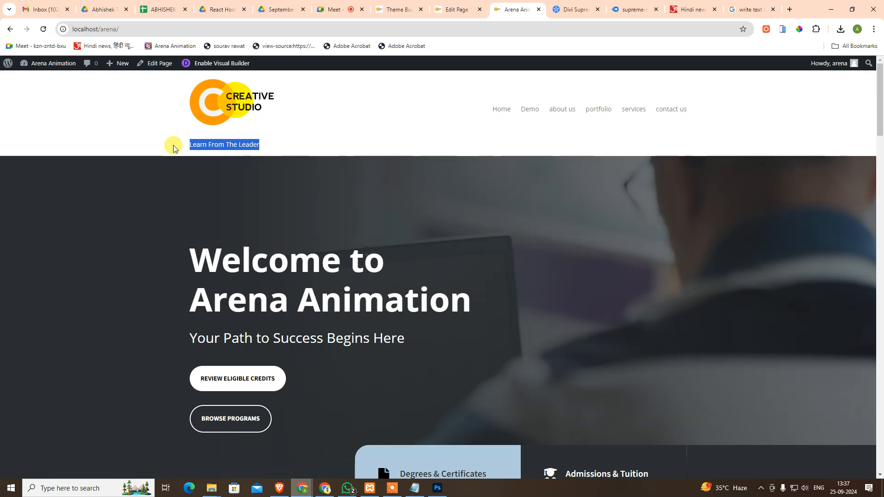
pyautogui.moveTo(193, 138); pyautogui.dragTo(278, 146)
pyautogui.click(279, 147)
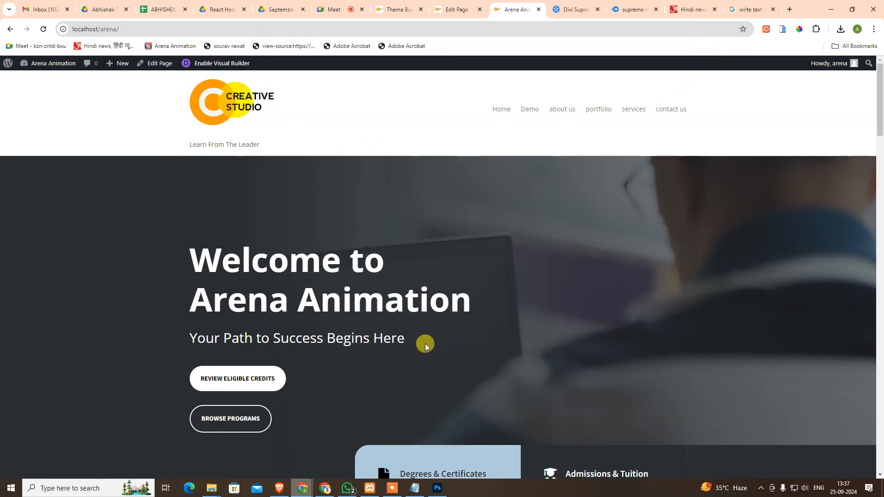
# Leave the Theme Builder and open the Home page for editing from the list of all pages
pyautogui.click(396, 9)
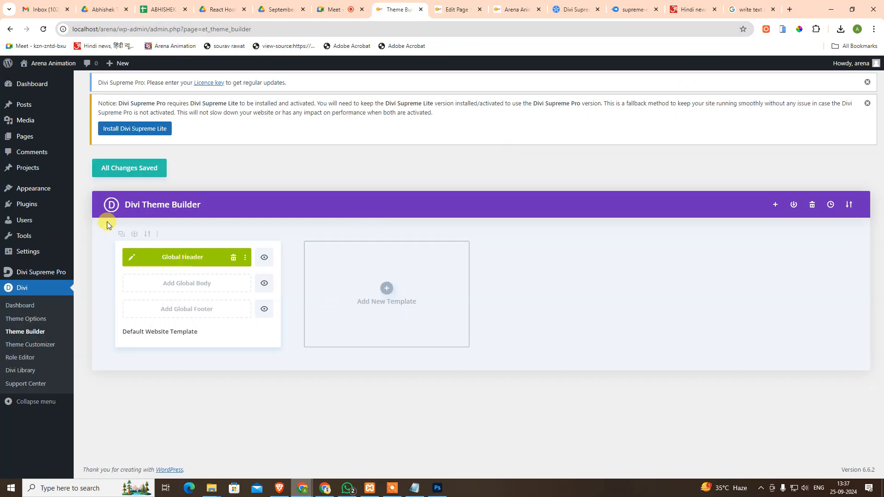
pyautogui.moveTo(84, 193)
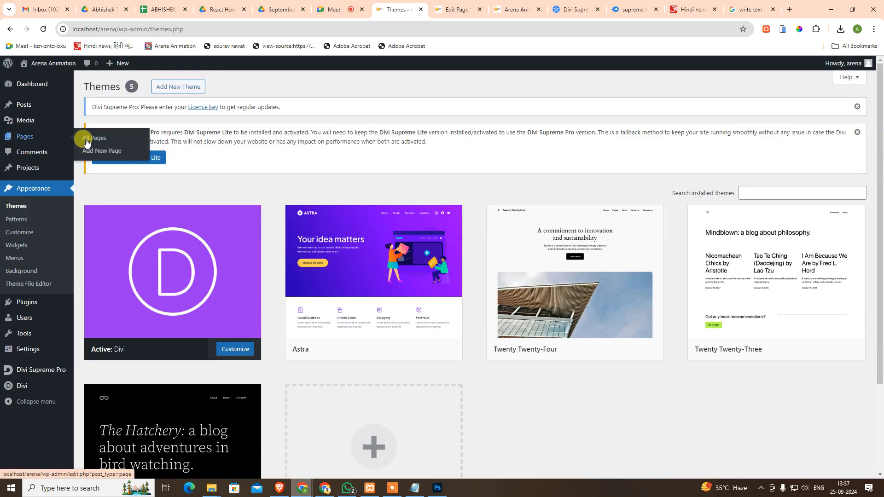
pyautogui.click(87, 139)
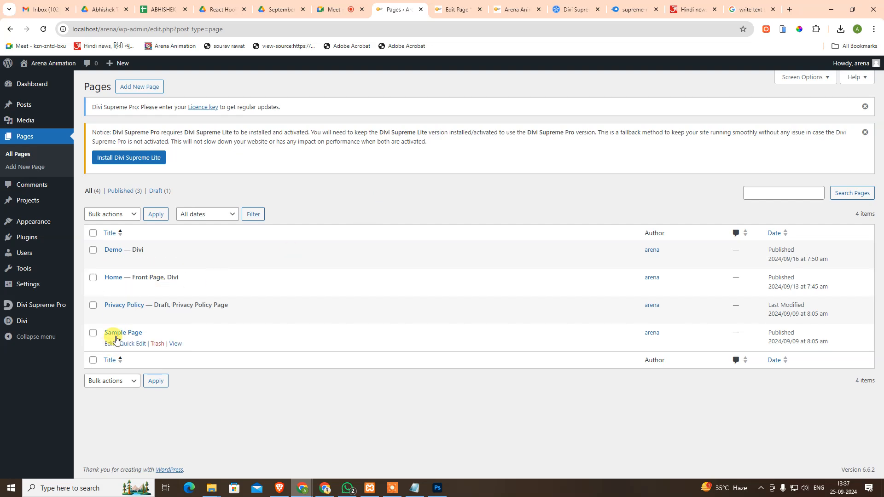
pyautogui.click(109, 289)
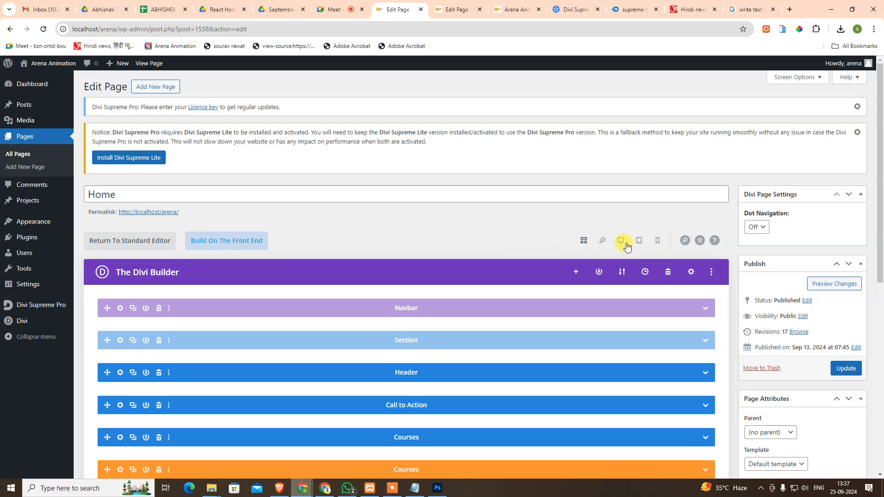
# Review the export and import options for the Home page's content and close them
pyautogui.scroll(-2, 621, 249)
pyautogui.click(621, 182)
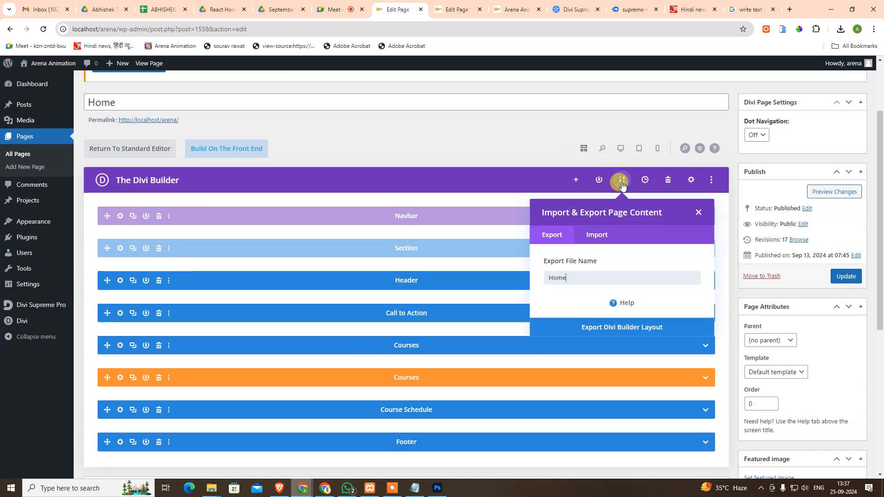
pyautogui.click(593, 235)
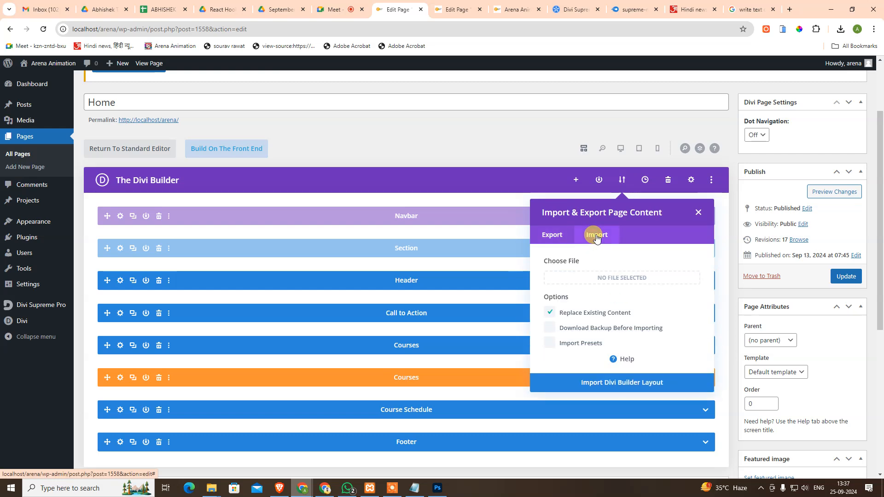
pyautogui.click(574, 182)
# Filter the premade layouts by Education and open the live demo of the Online Course Landing Page
pyautogui.click(576, 182)
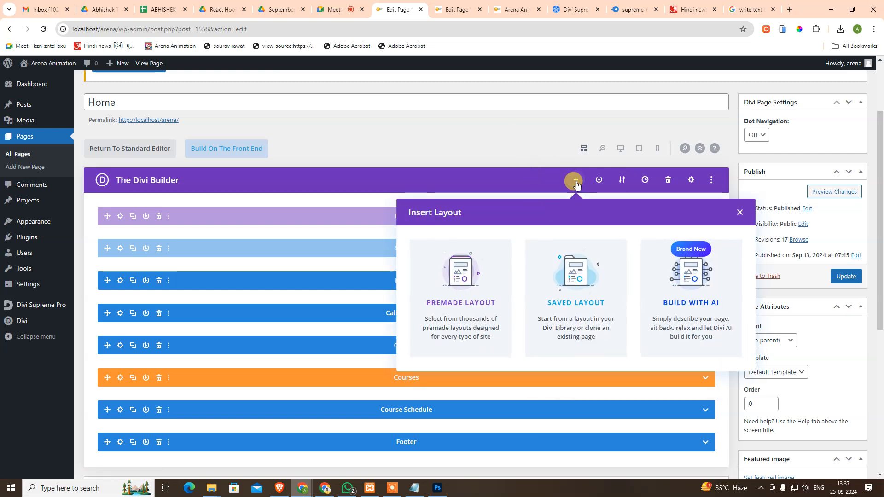
pyautogui.click(472, 287)
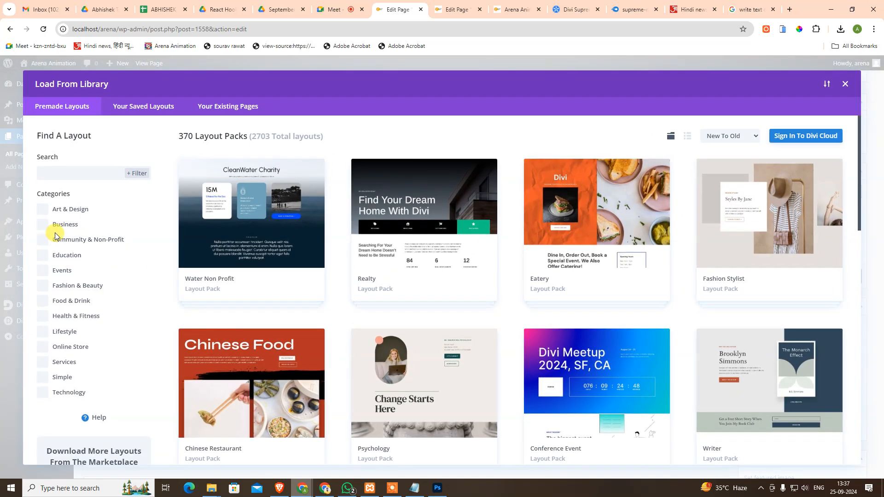
pyautogui.click(59, 253)
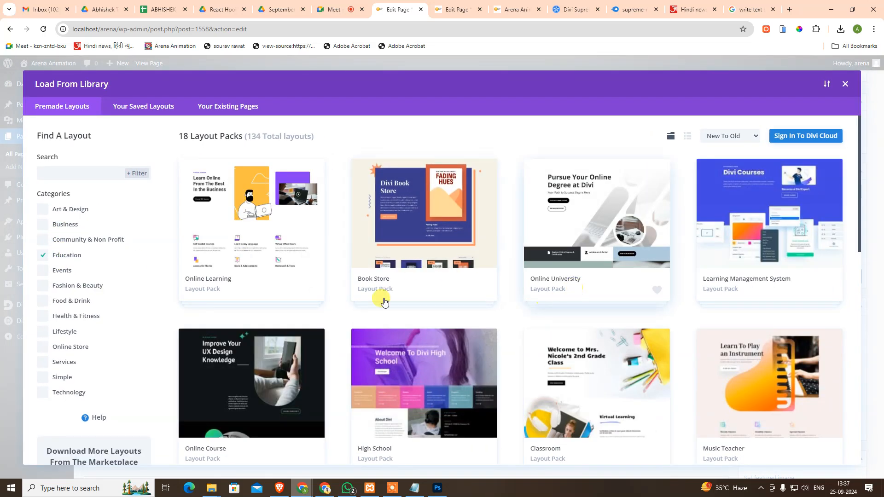
pyautogui.click(227, 361)
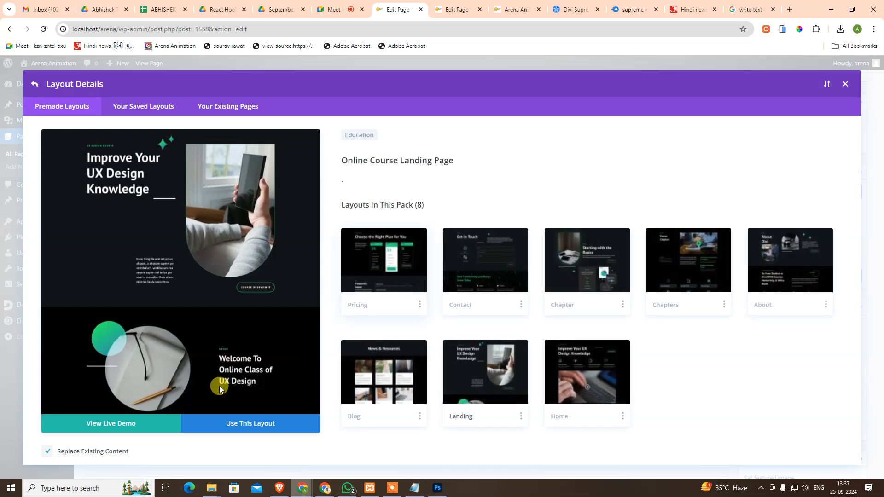
pyautogui.click(136, 422)
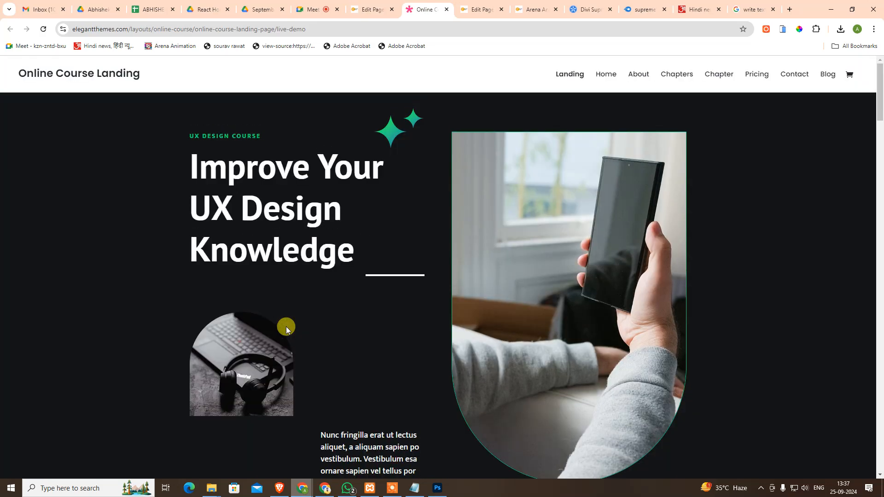
# Examine the demo's header and its menu in the phone simulator, and close the demo to return to the layout details
pyautogui.moveTo(162, 73); pyautogui.dragTo(180, 74)
pyautogui.click(182, 74)
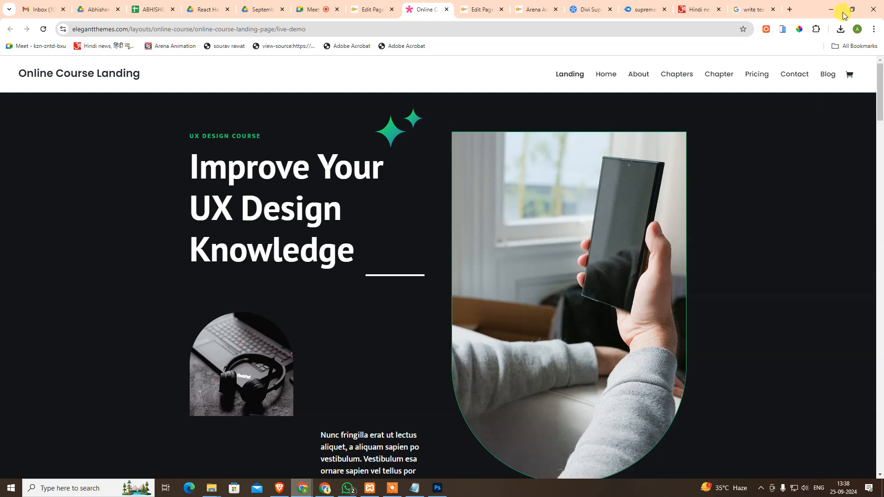
pyautogui.click(783, 29)
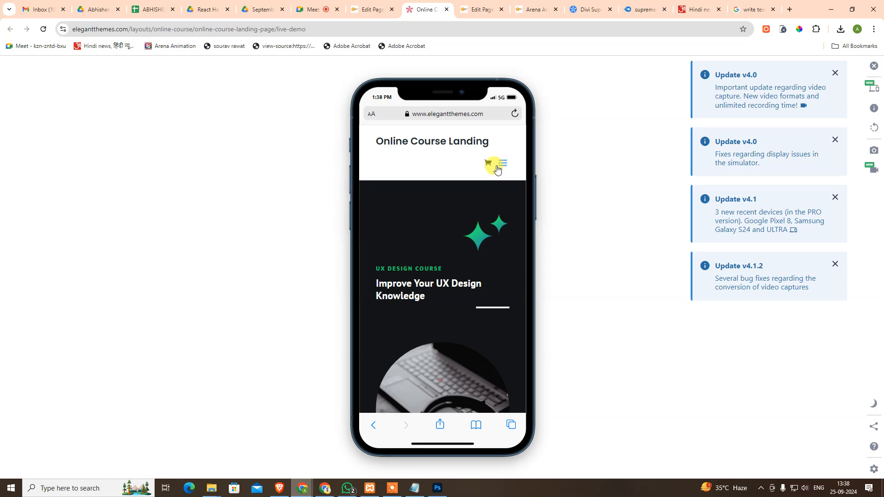
pyautogui.click(500, 165)
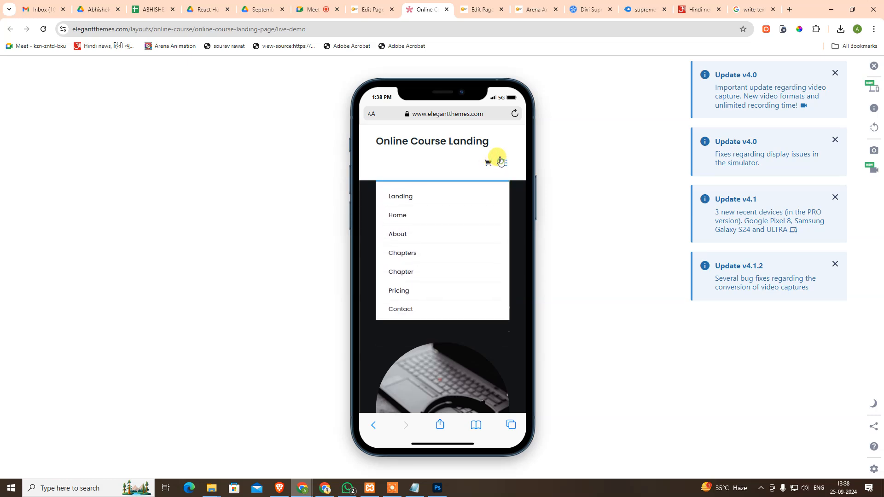
pyautogui.click(501, 162)
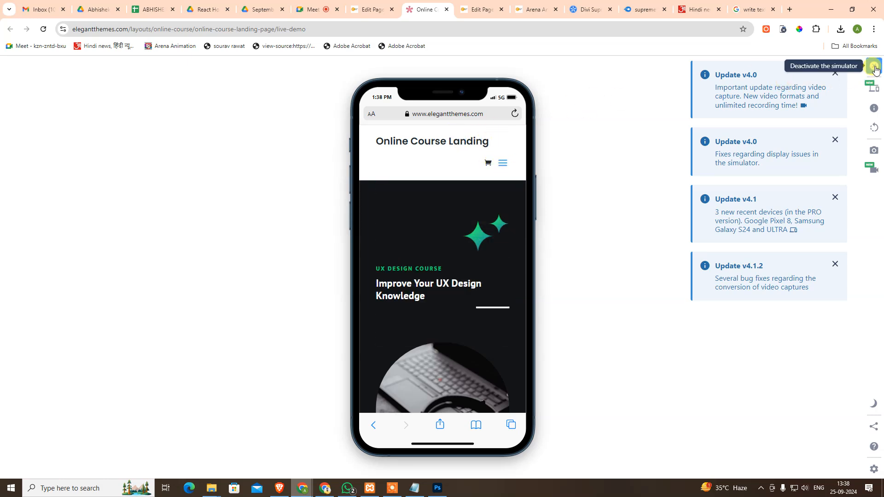
pyautogui.click(874, 68)
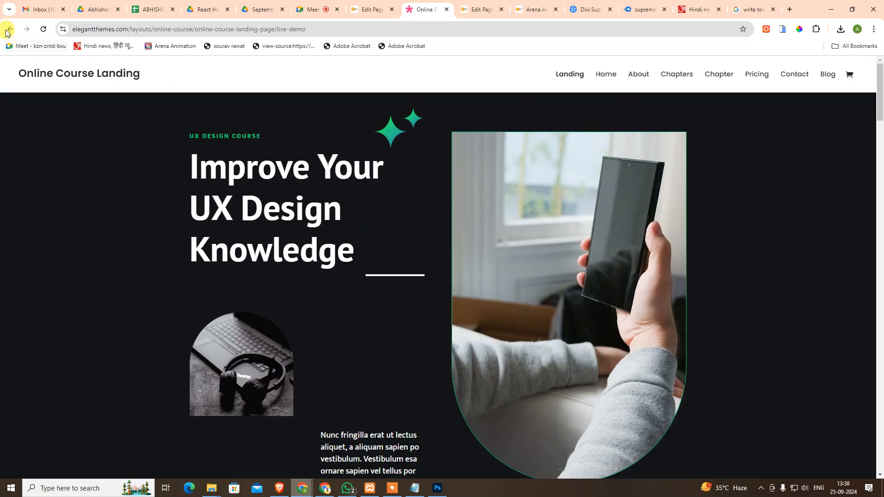
pyautogui.click(8, 29)
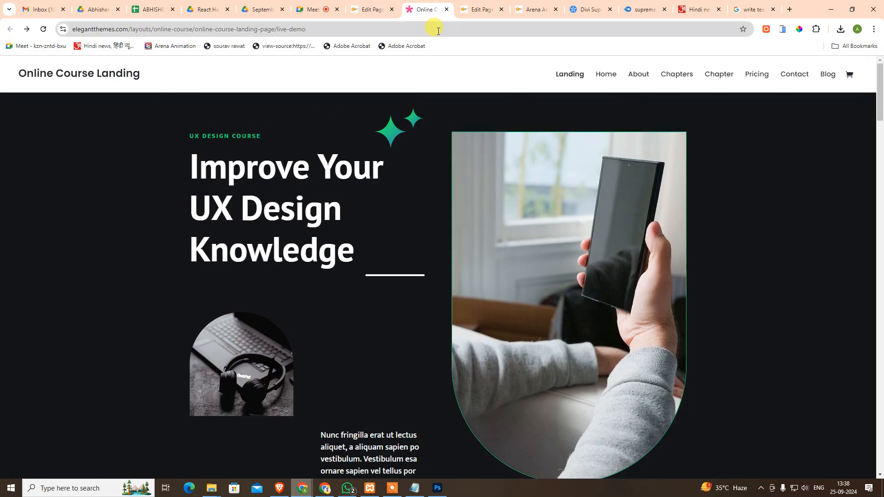
pyautogui.click(366, 9)
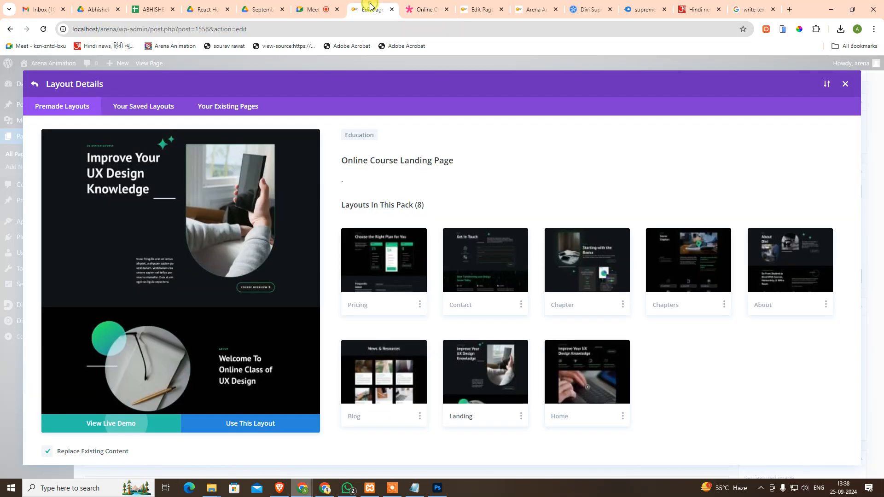
pyautogui.middleClick(418, 10)
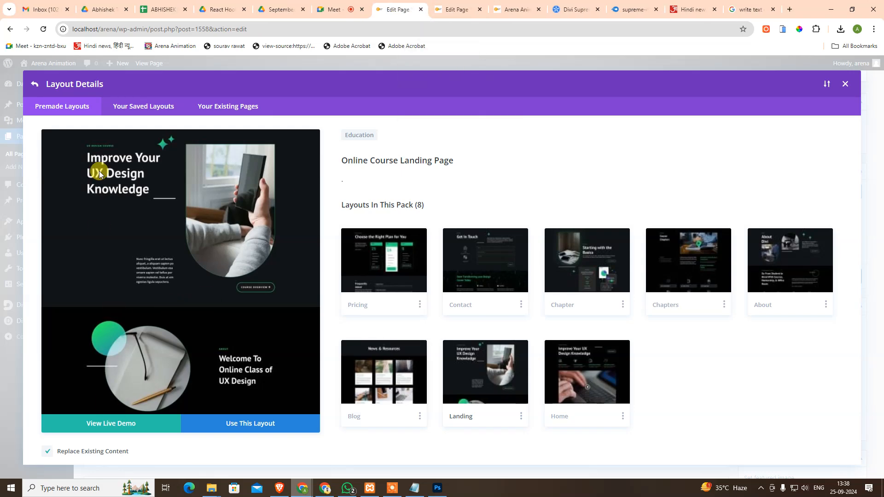
# Return to the Education layout packs and open the live demo of the Learning Management System Landing Page
pyautogui.click(52, 100)
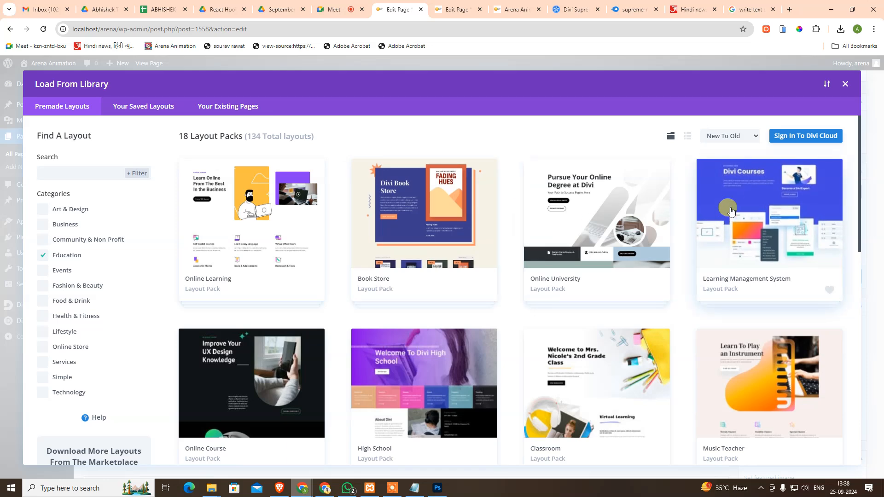
pyautogui.click(737, 193)
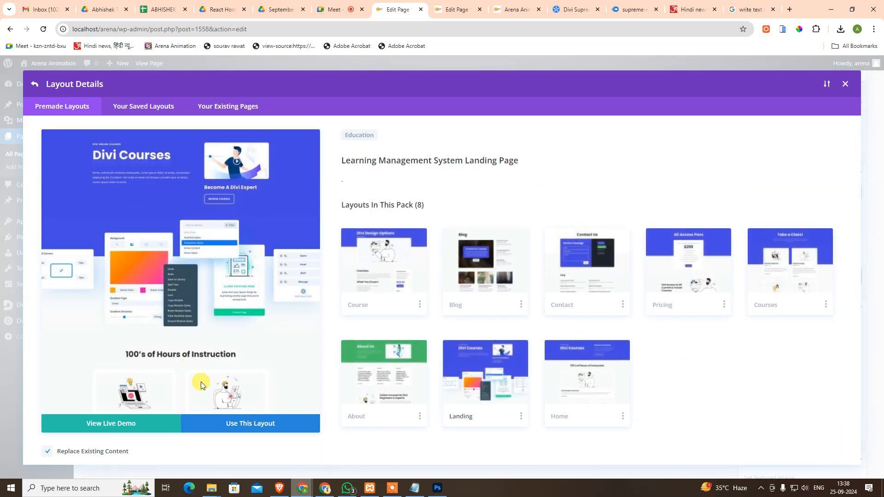
pyautogui.click(137, 427)
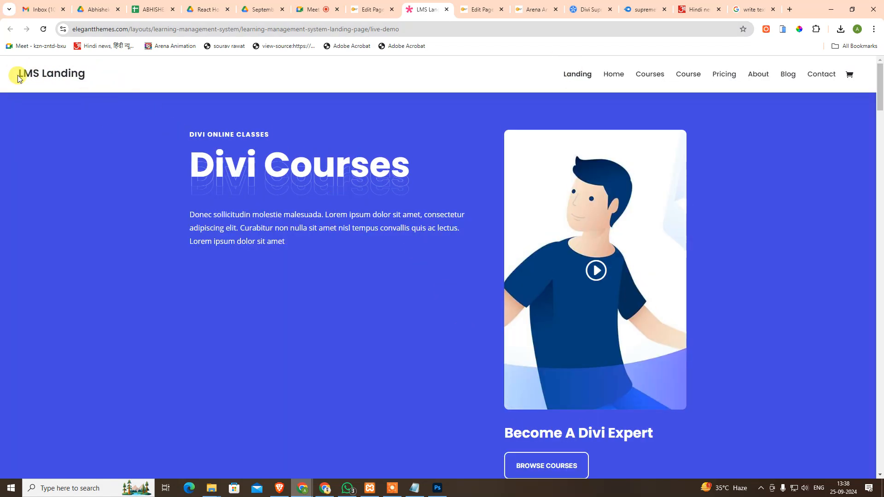
# Examine the demo's header and its expanded navigation menu in the phone simulator, and deactivate the simulator
pyautogui.click(784, 32)
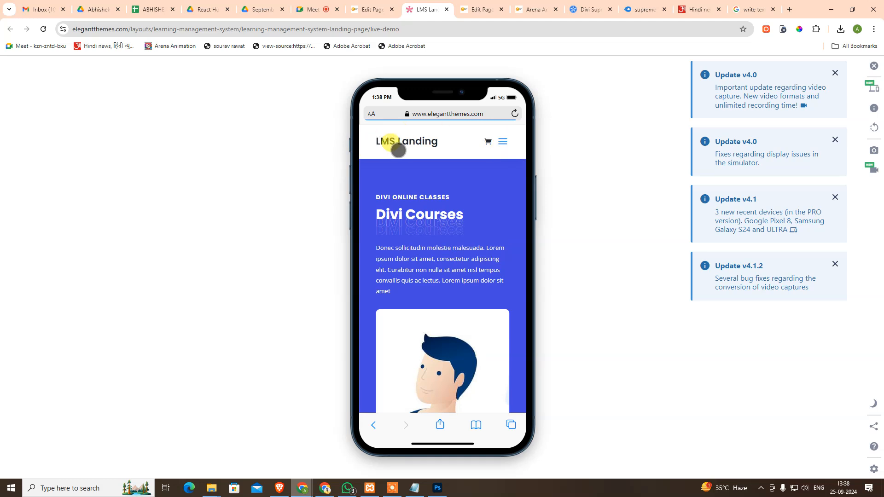
pyautogui.click(503, 143)
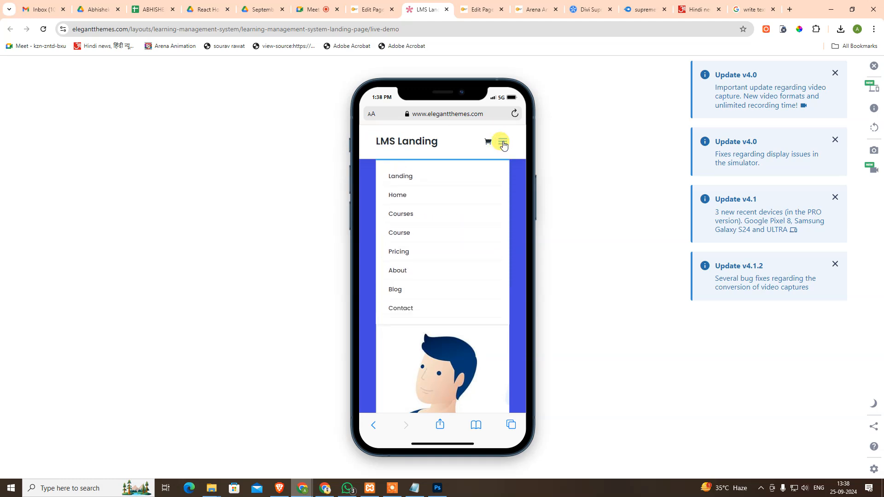
pyautogui.click(504, 145)
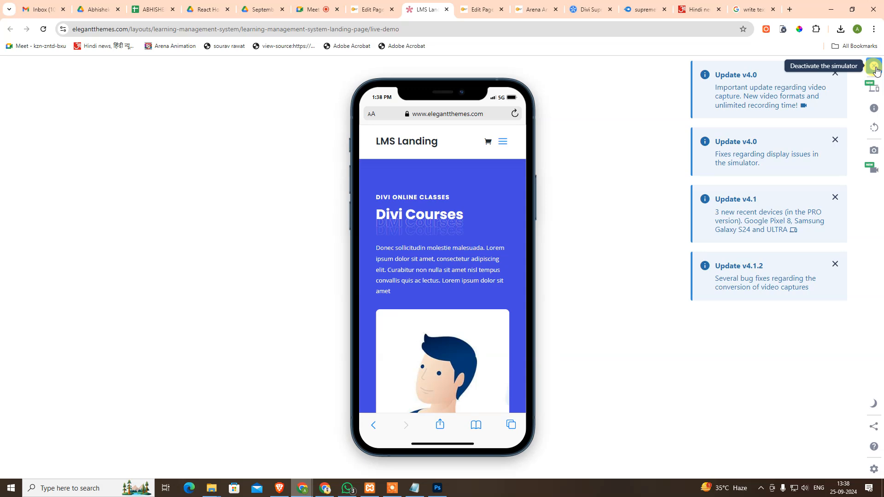
pyautogui.click(876, 70)
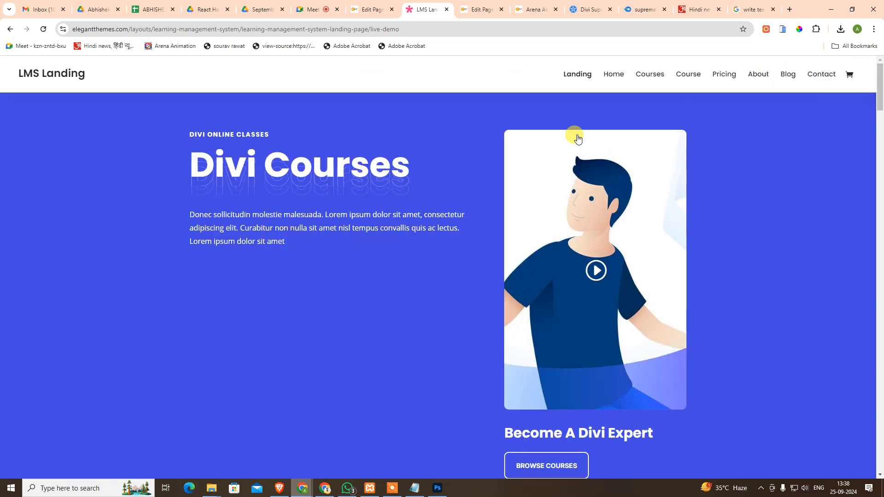
# Return to the Home page editor, close the layout library and open the Divi Theme Builder
pyautogui.click(375, 8)
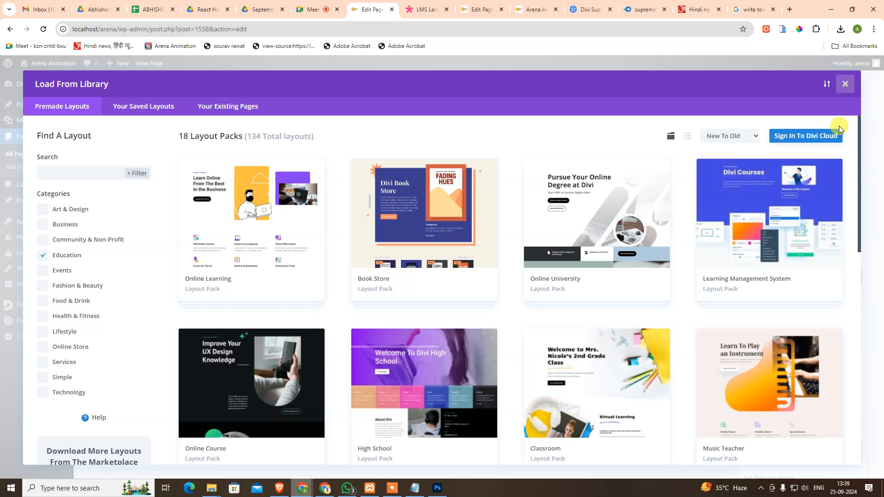
pyautogui.click(846, 84)
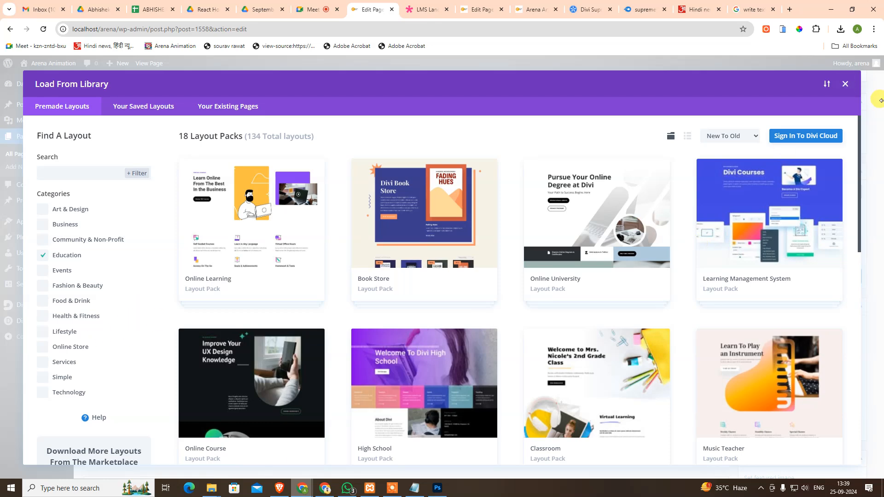
pyautogui.click(845, 84)
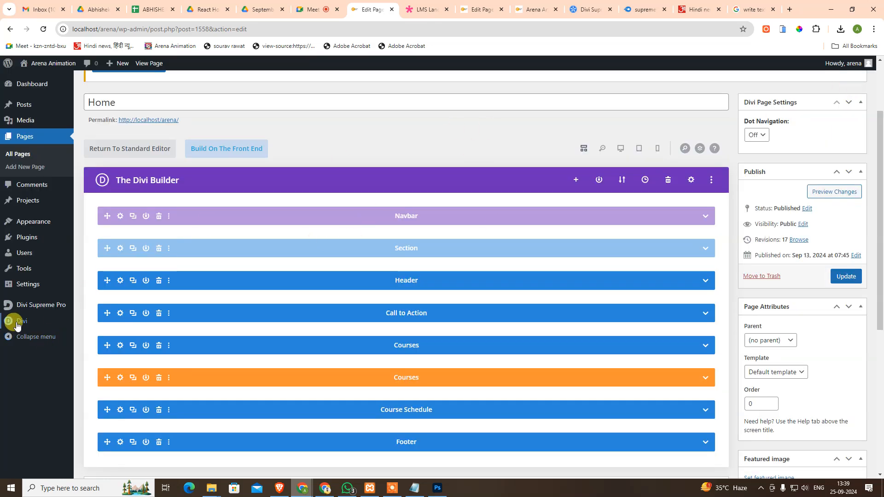
pyautogui.moveTo(17, 325)
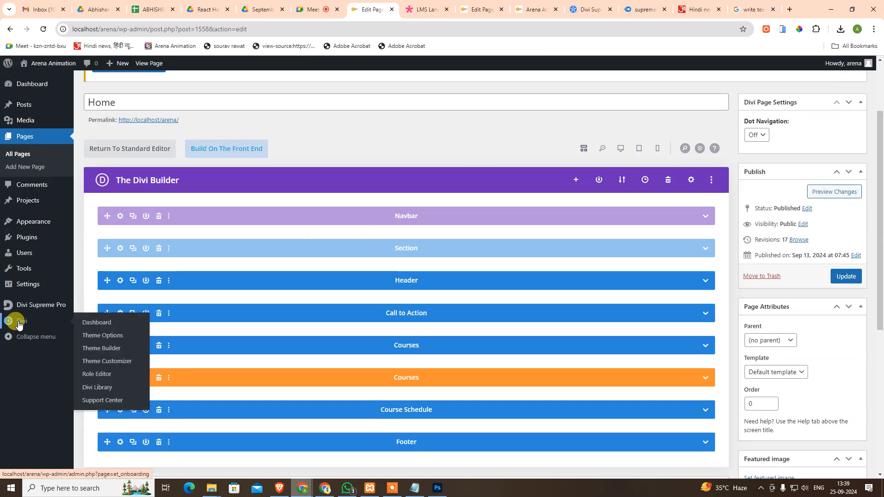
pyautogui.click(115, 351)
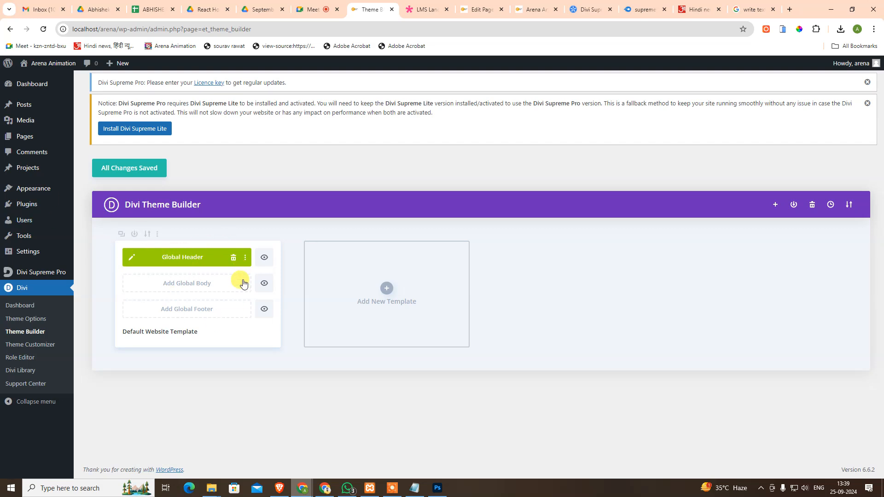
# Review the options for adding a global body and the assignment settings for a new template, and close them without creating anything
pyautogui.click(214, 286)
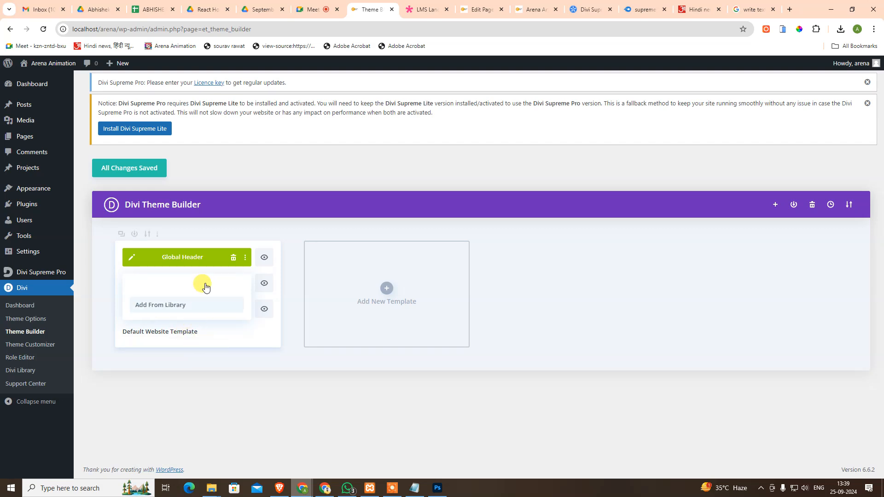
pyautogui.click(178, 400)
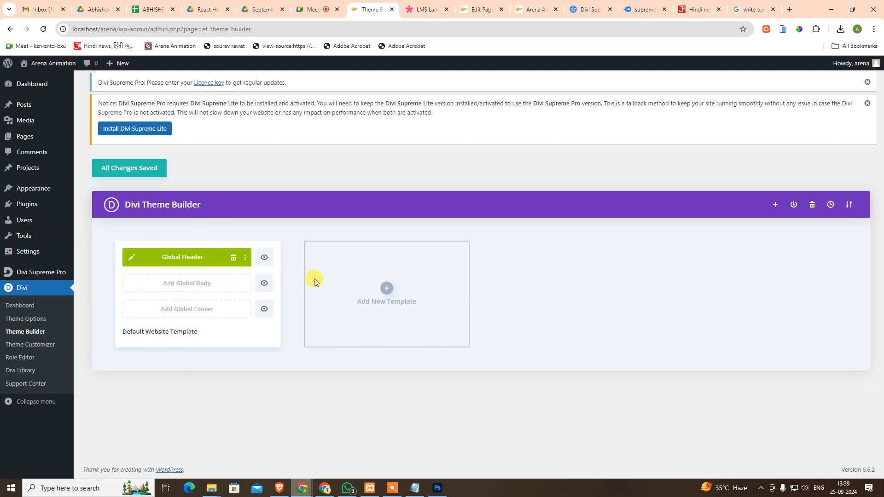
pyautogui.click(385, 293)
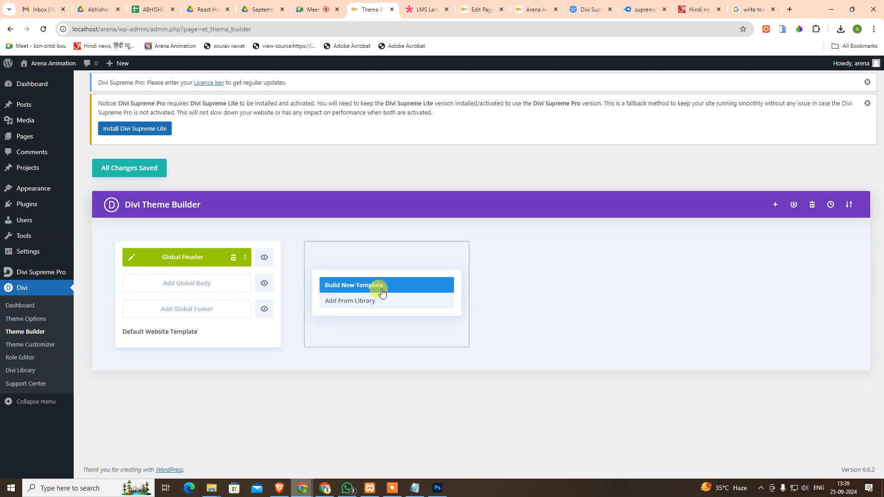
pyautogui.click(377, 290)
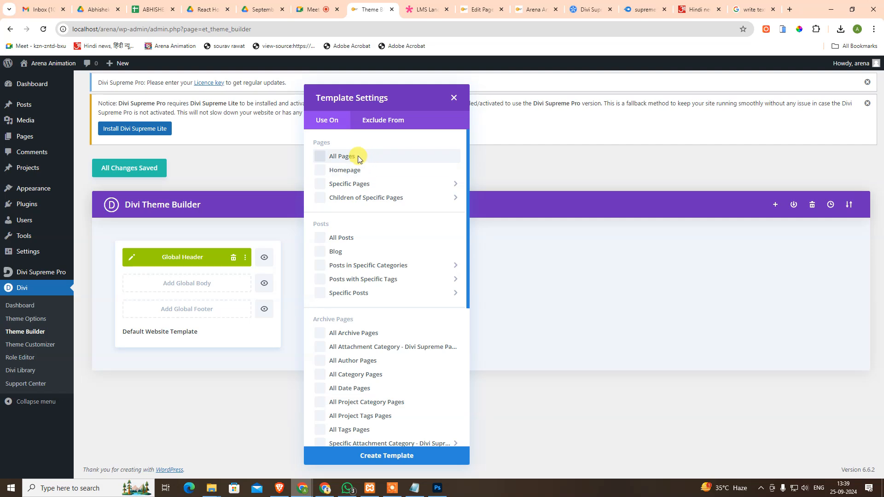
pyautogui.click(351, 184)
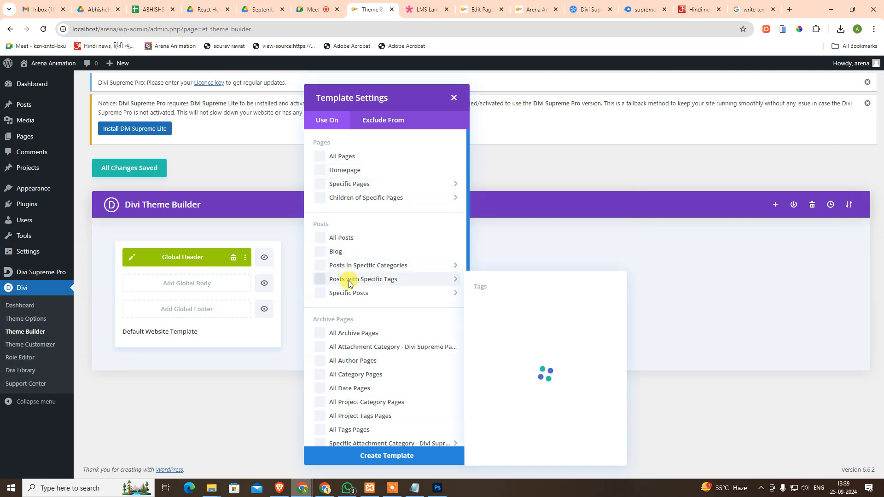
pyautogui.scroll(-2, 359, 377)
pyautogui.scroll(-3, 363, 393)
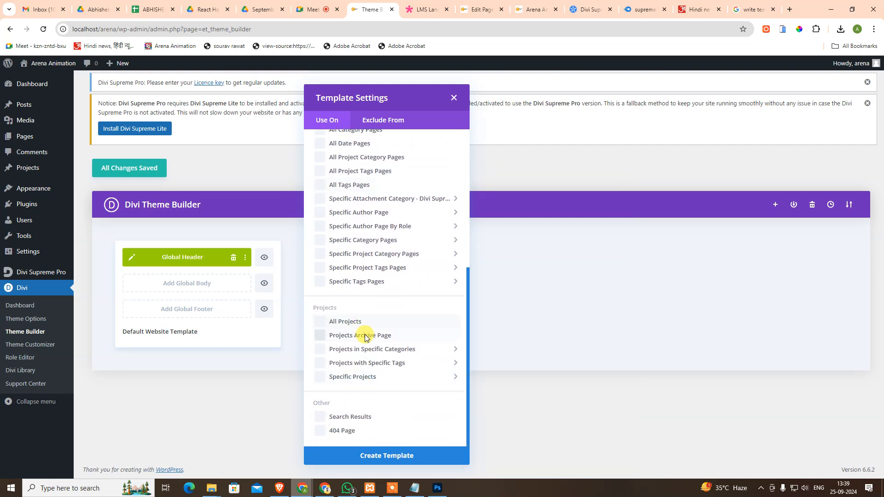
pyautogui.click(361, 341)
pyautogui.scroll(1, 379, 339)
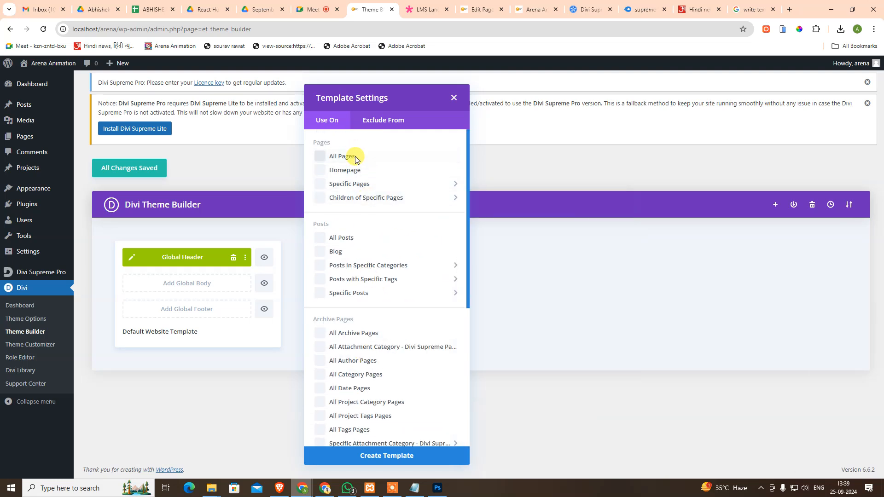
pyautogui.click(352, 184)
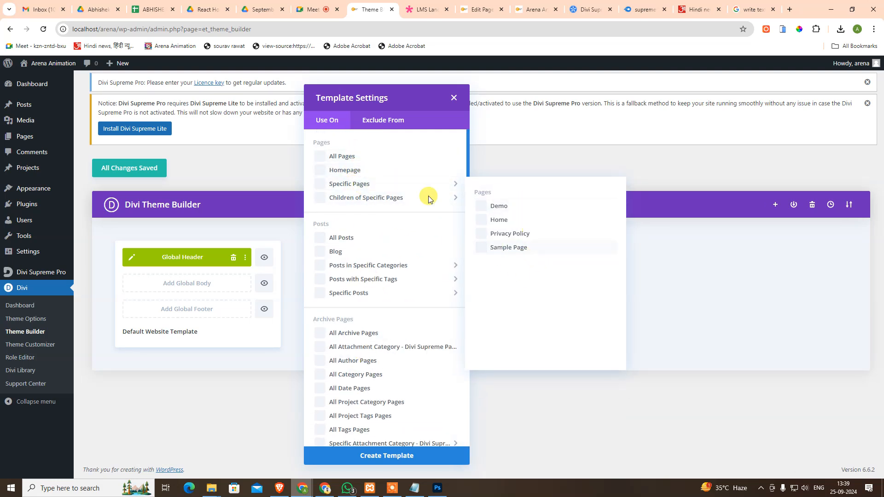
pyautogui.click(366, 120)
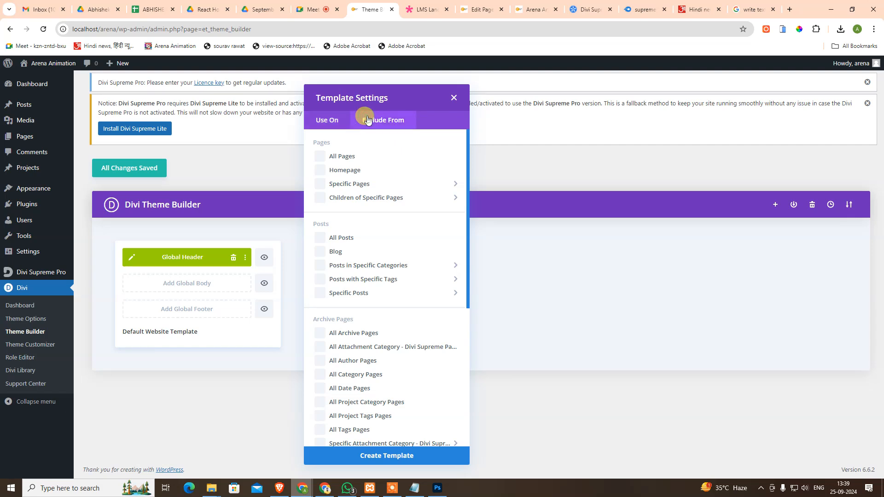
pyautogui.click(331, 119)
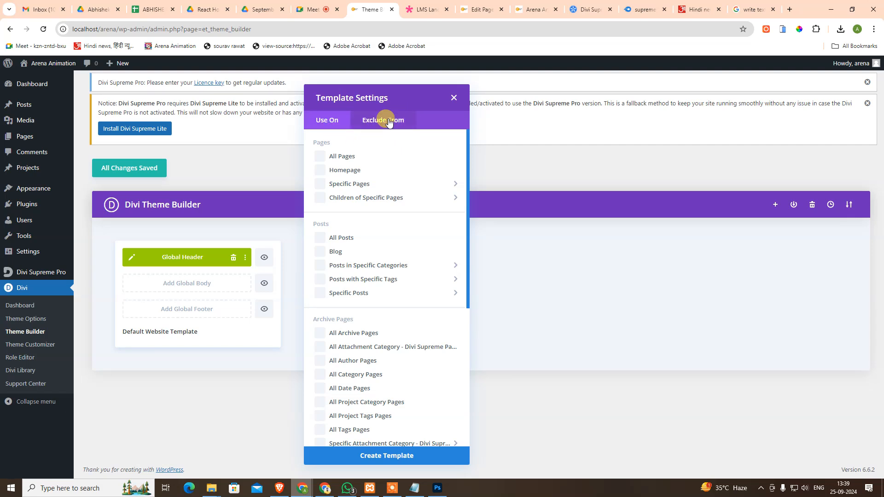
pyautogui.click(453, 98)
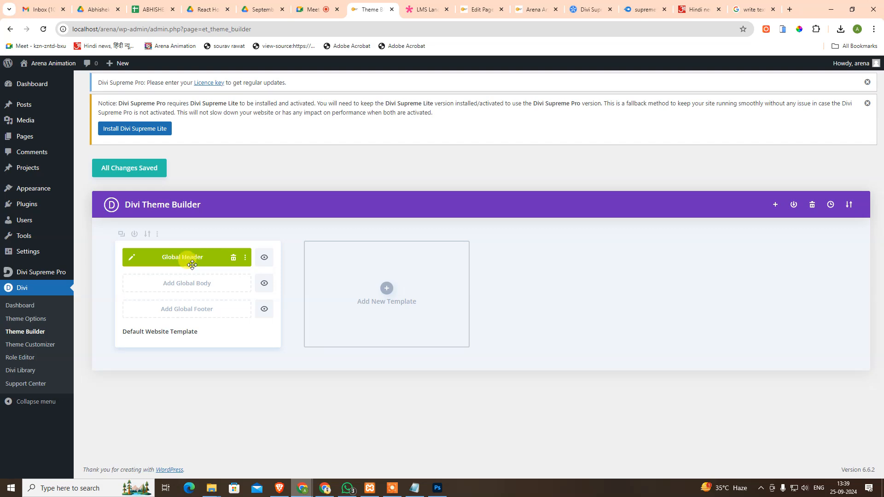
# Open the Global Header layout of the Default Website Template for editing
pyautogui.click(130, 260)
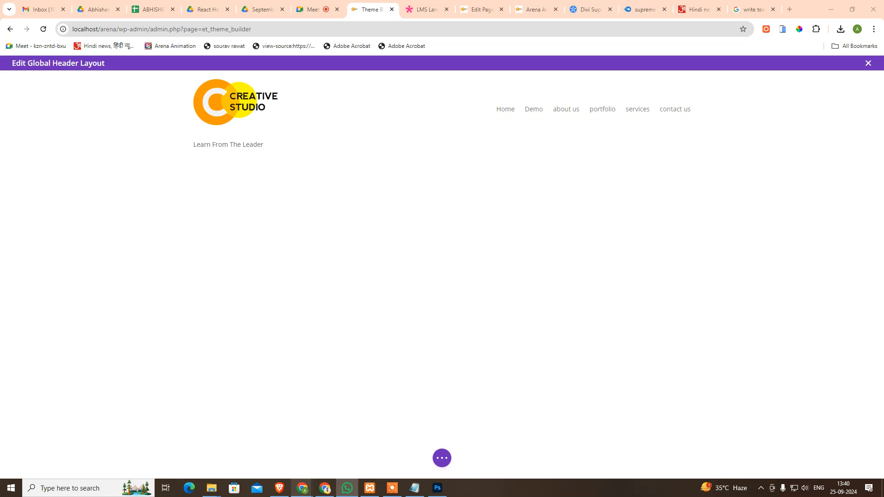
# Open amazon.in in a new browser tab
pyautogui.click(788, 8)
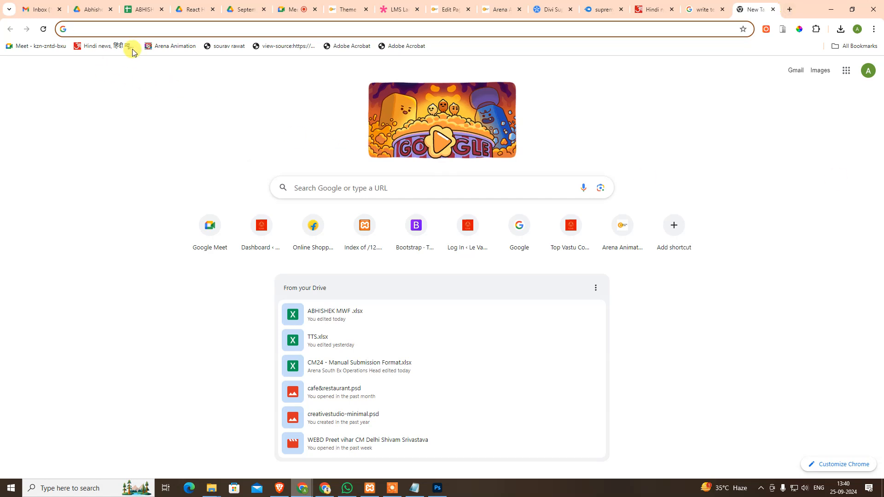
pyautogui.click(156, 30)
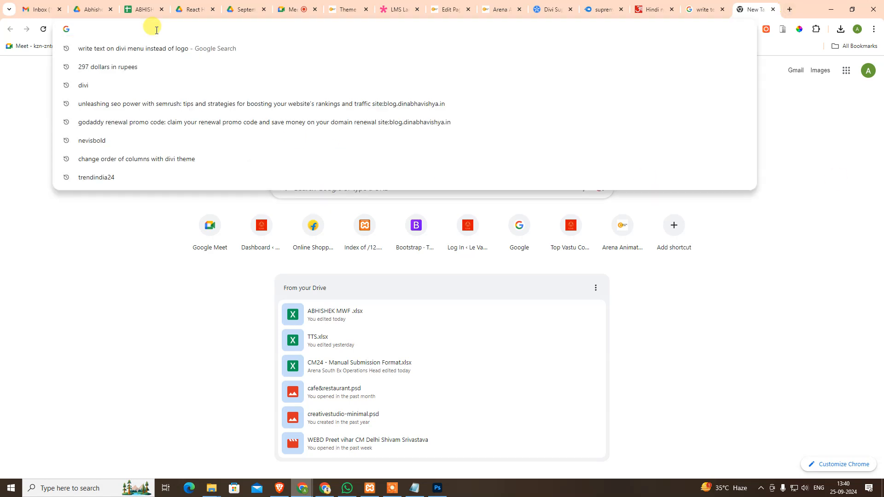
pyautogui.write('am')
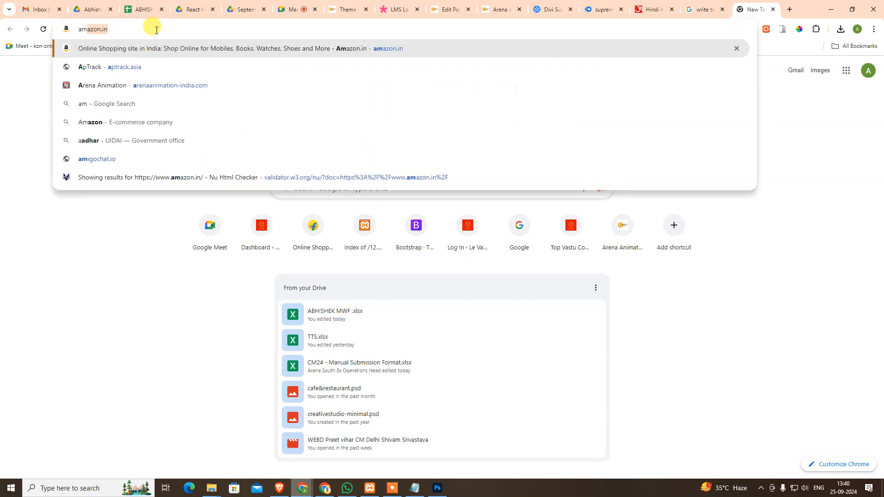
pyautogui.write('azon.in')
pyautogui.press('Return')
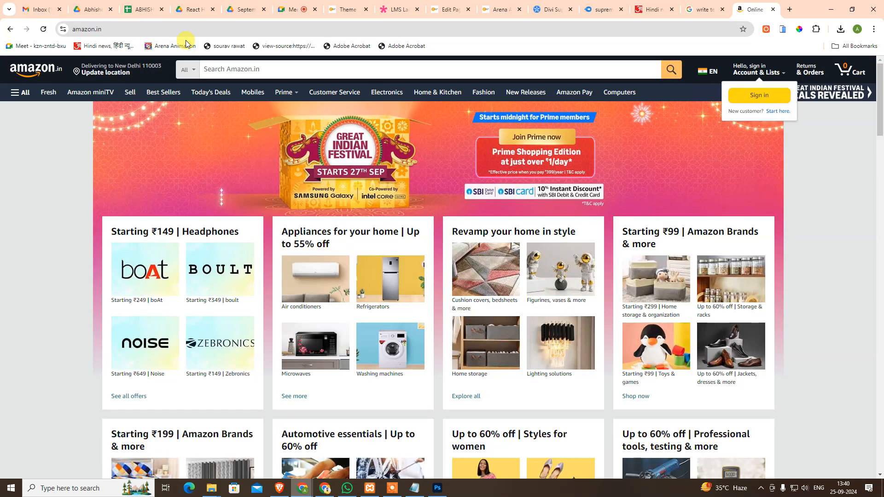
# Search Amazon for "hisense a6k"
pyautogui.click(410, 74)
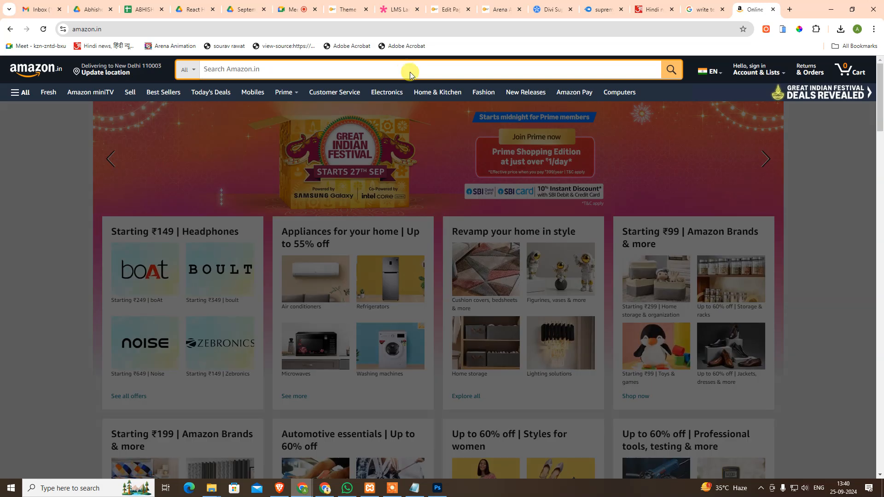
pyautogui.write('hu')
pyautogui.press('BackSpace')
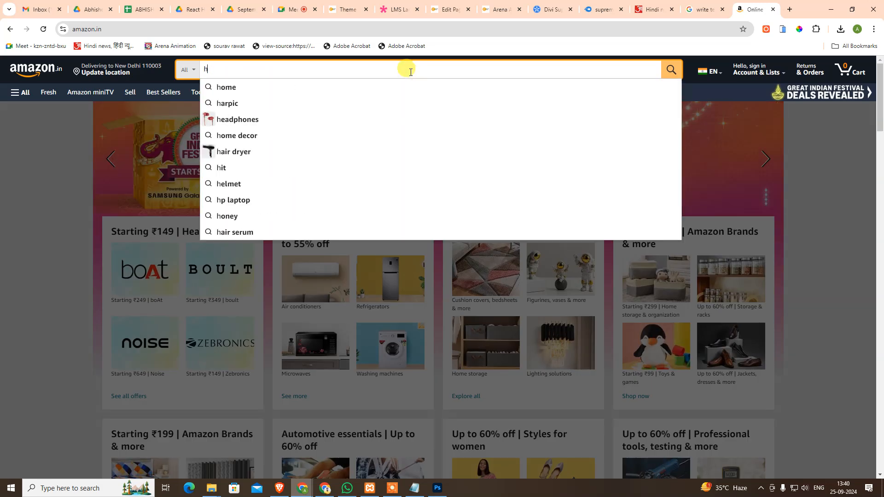
pyautogui.write('ise')
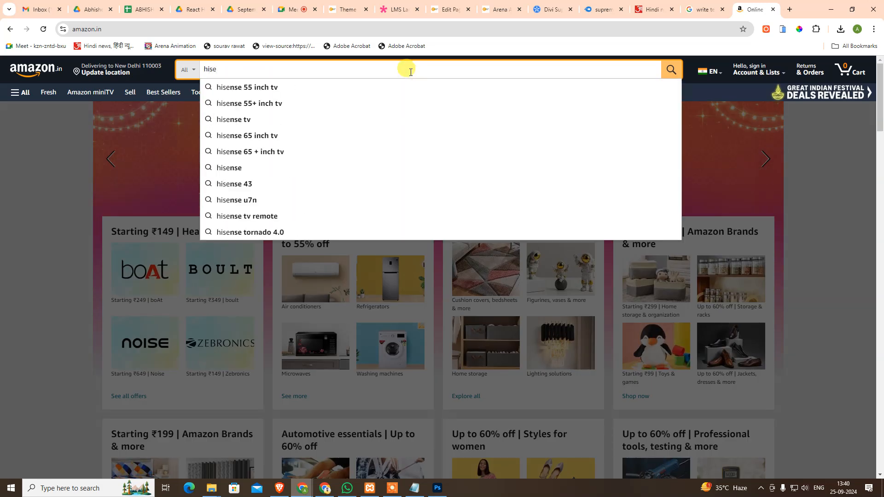
pyautogui.press('Down')
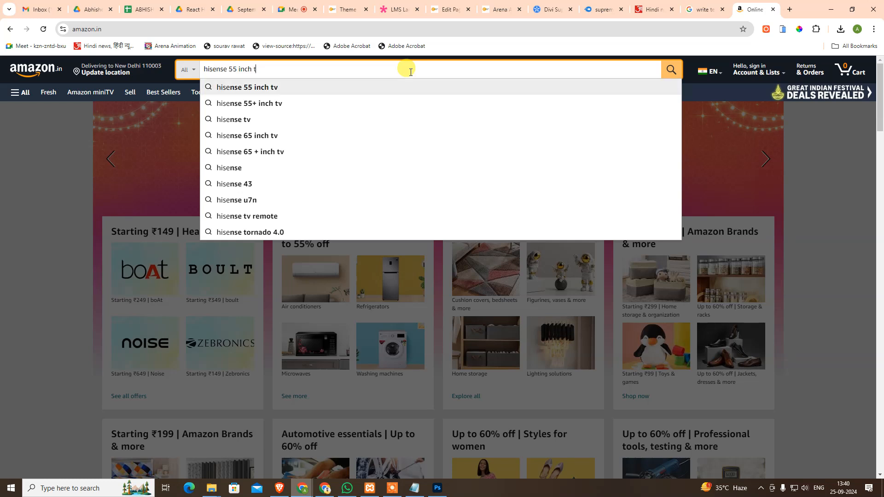
pyautogui.press('BackSpace')
pyautogui.press('BackSpace')
pyautogui.press('BackSpace')
pyautogui.press('BackSpace')
pyautogui.press('BackSpace')
pyautogui.press('BackSpace')
pyautogui.press('BackSpace')
pyautogui.press('BackSpace')
pyautogui.press('BackSpace')
pyautogui.write('a')
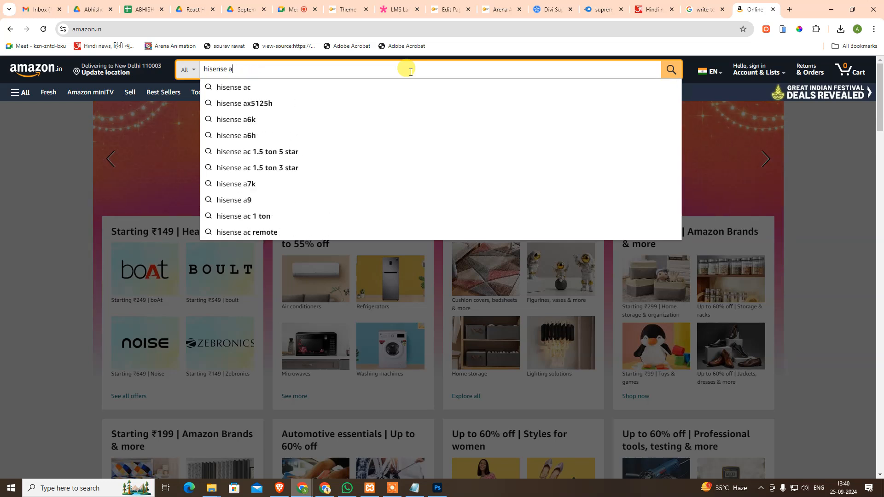
pyautogui.write('6k')
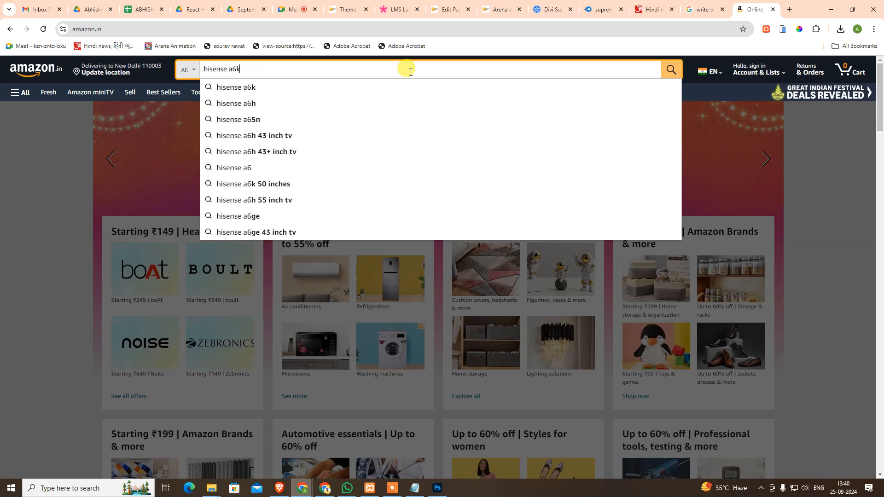
pyautogui.press('Down')
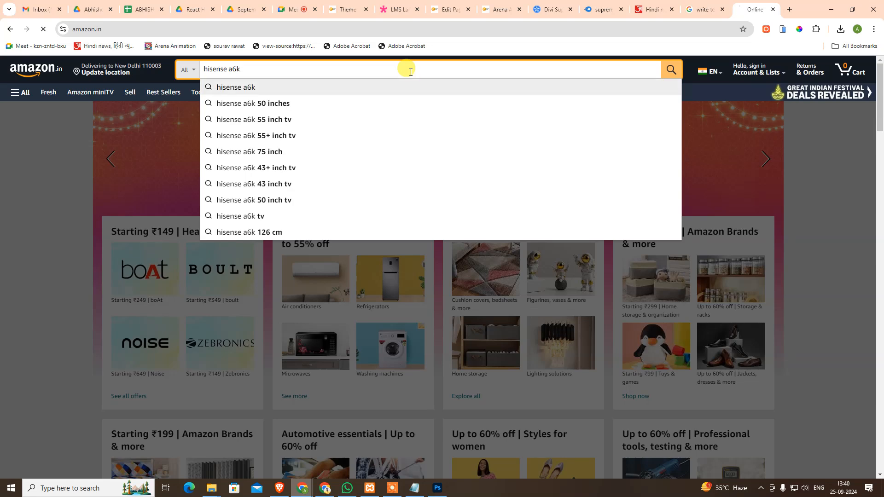
# Run the "hisense a6k" search and open the product page of the Hisense 55-inch 55A6K Google TV
pyautogui.press('Return')
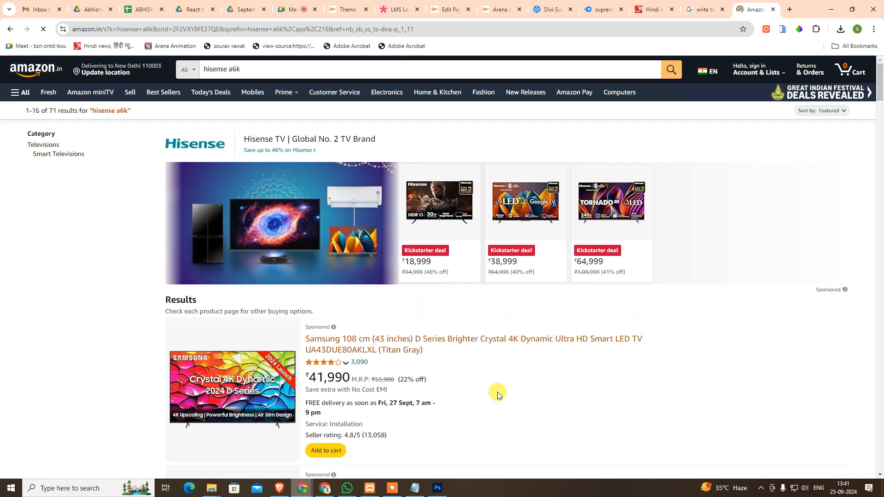
pyautogui.scroll(-5, 392, 382)
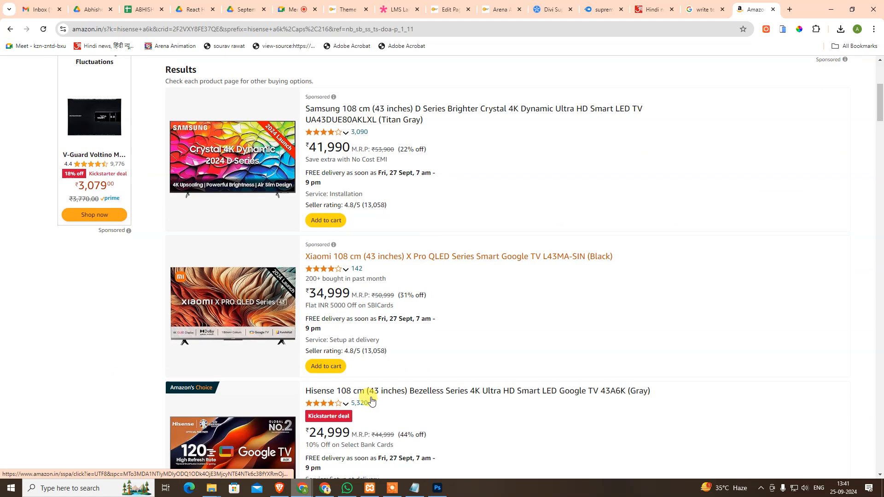
pyautogui.scroll(-4, 414, 406)
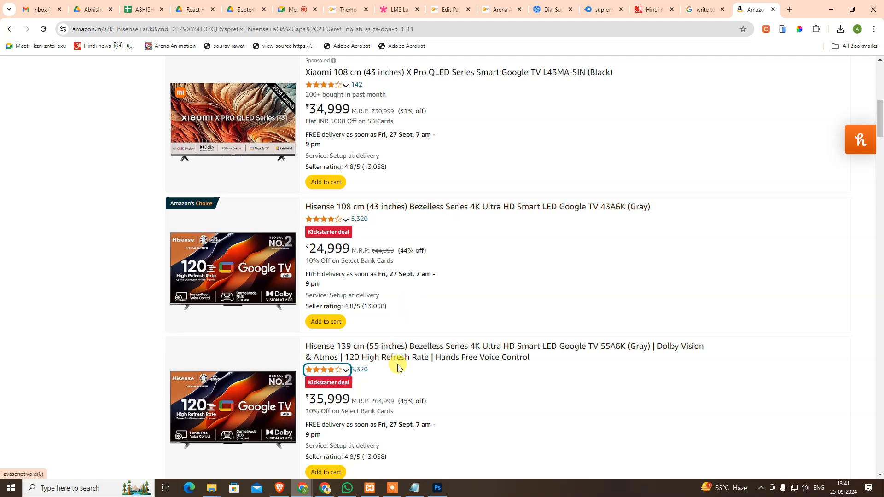
pyautogui.scroll(-3, 400, 367)
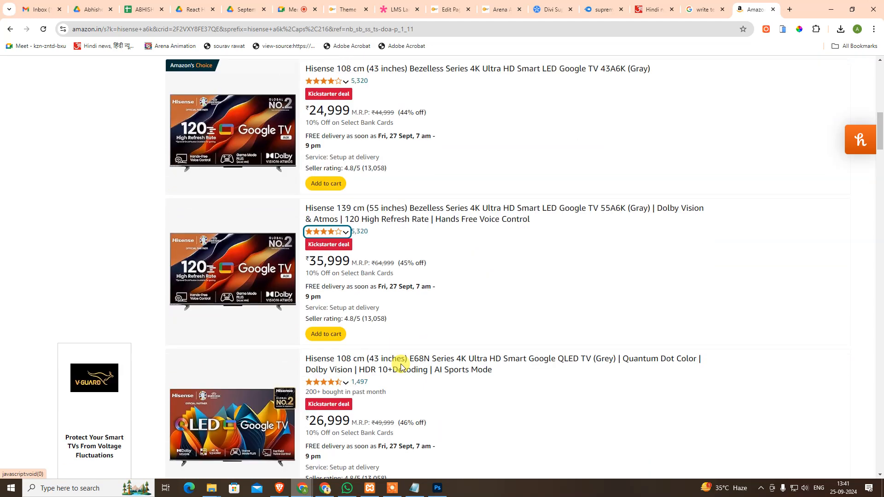
pyautogui.click(402, 213)
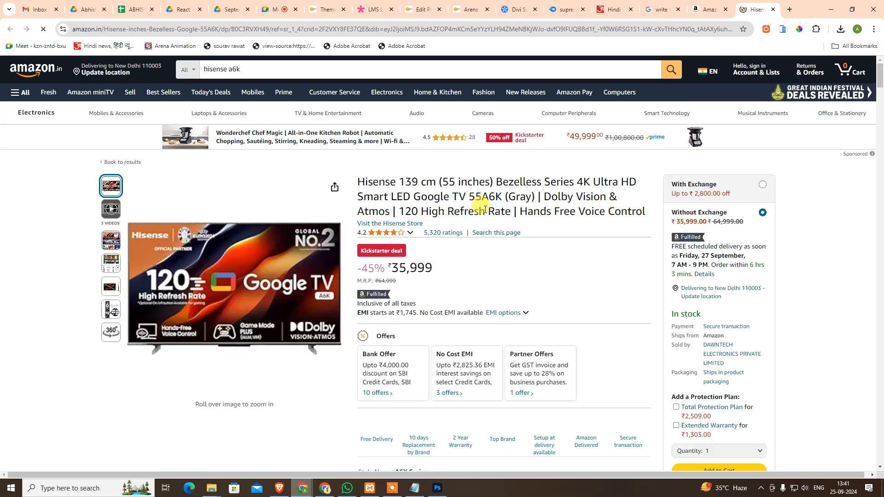
# Select the 50 inches size of the A6K Series TV and look through its product image and video thumbnails
pyautogui.scroll(-4, 409, 364)
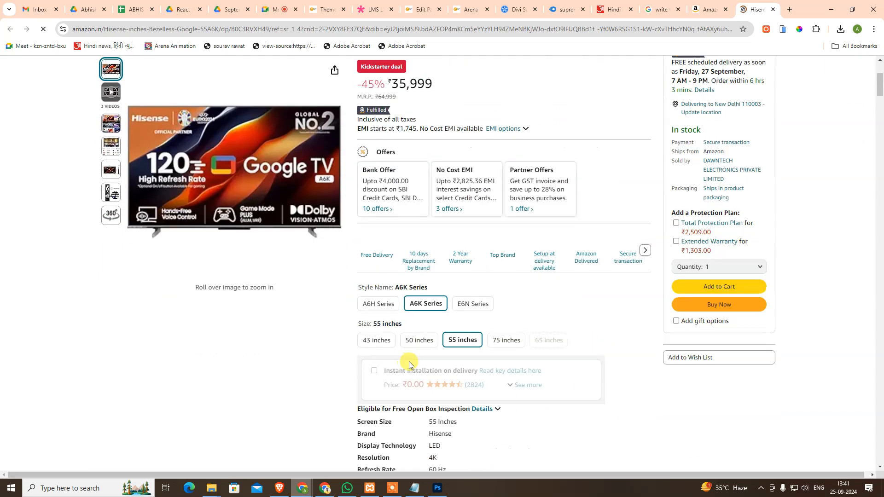
pyautogui.click(419, 340)
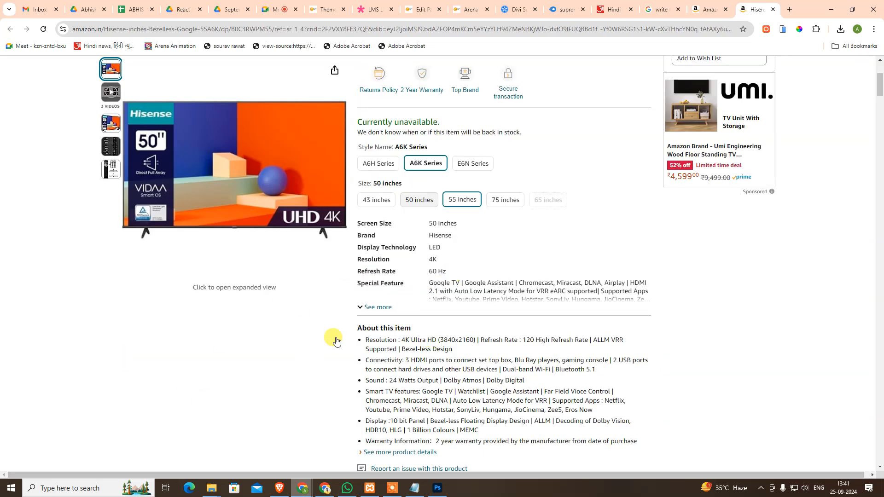
pyautogui.scroll(2, 336, 340)
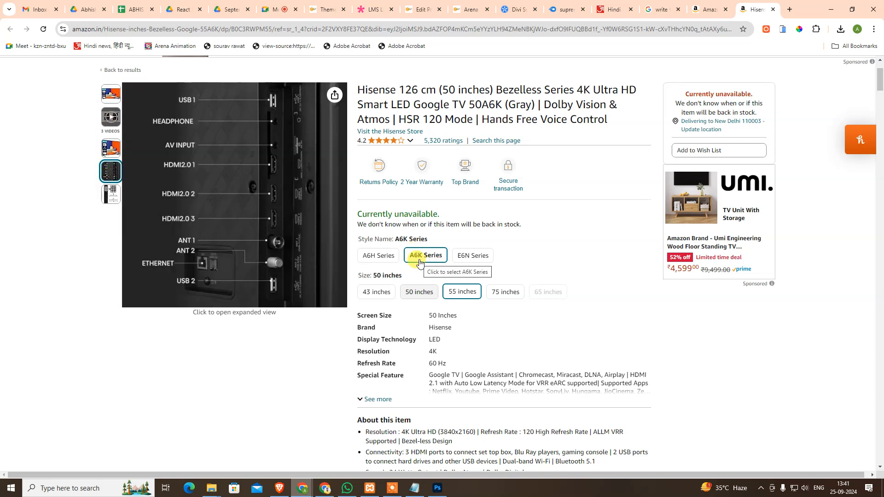
pyautogui.moveTo(112, 195)
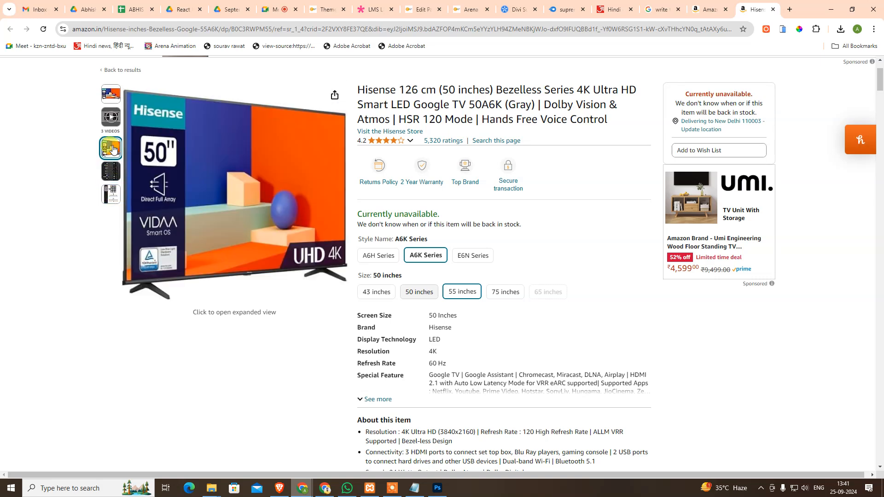
pyautogui.moveTo(112, 125)
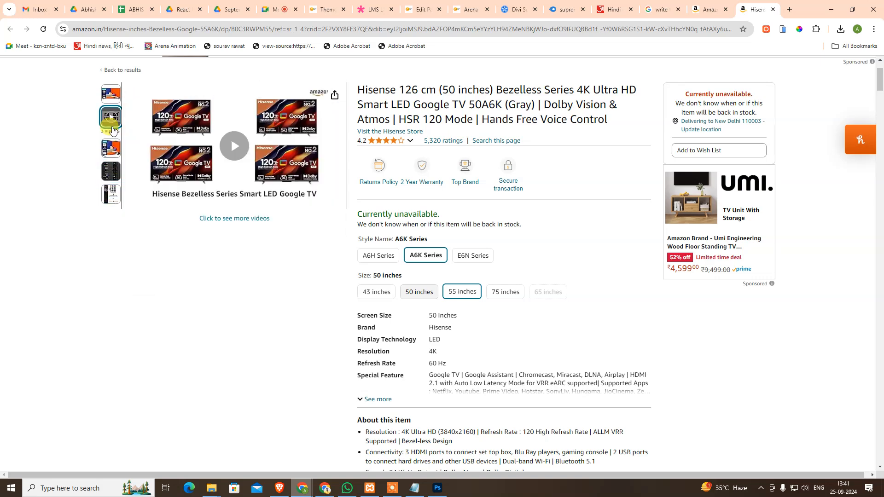
pyautogui.moveTo(111, 94)
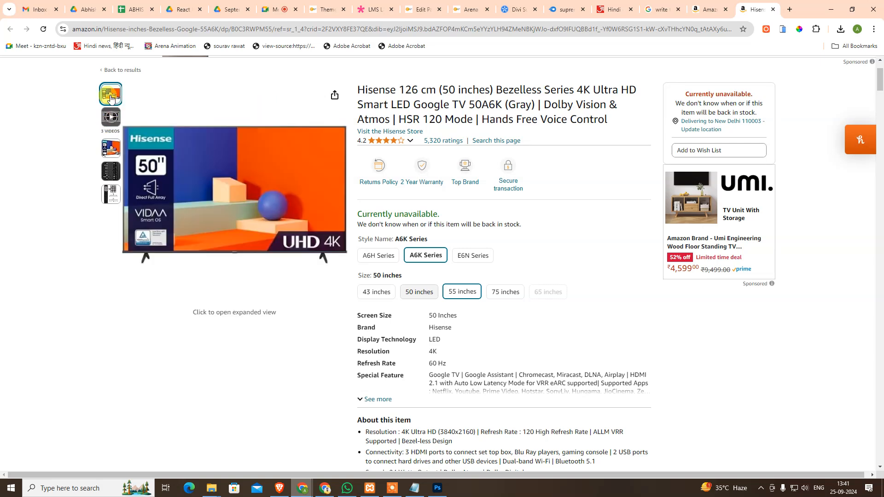
pyautogui.click(160, 377)
# Switch the A6K Series TV to the 55 inches size and review its price, offers and specifications
pyautogui.click(463, 292)
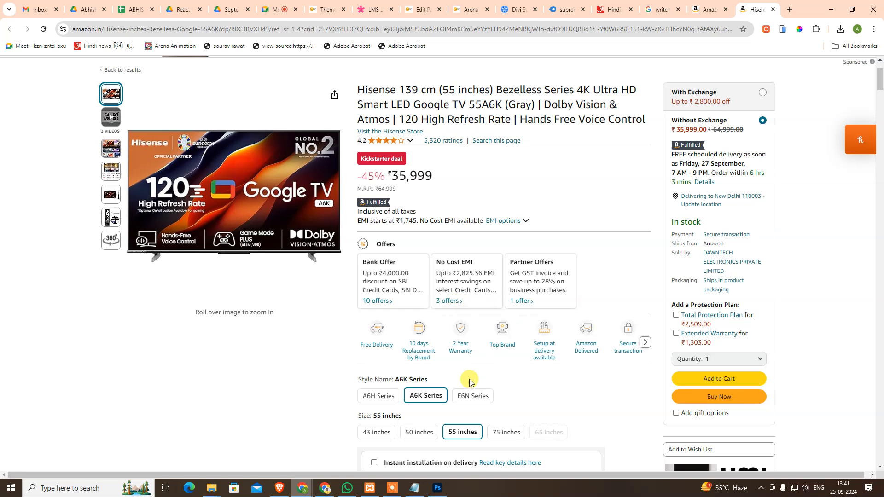
pyautogui.scroll(-1, 472, 382)
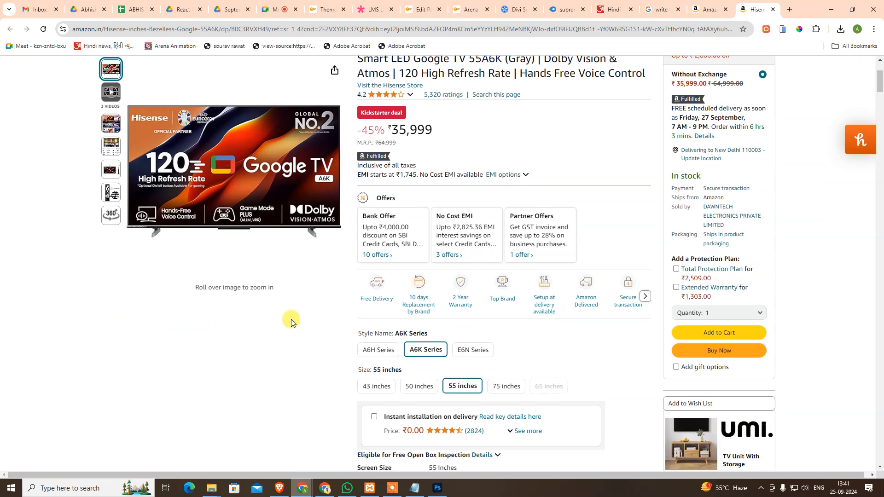
pyautogui.scroll(-5, 311, 313)
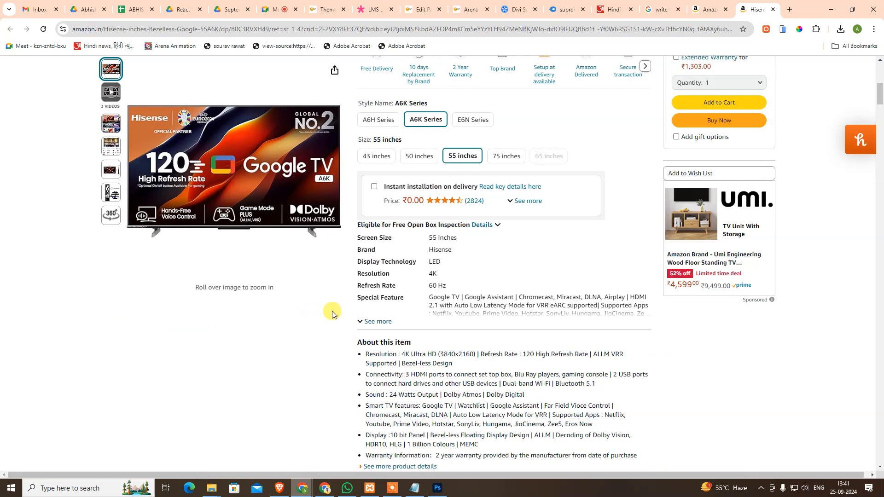
pyautogui.scroll(8, 332, 314)
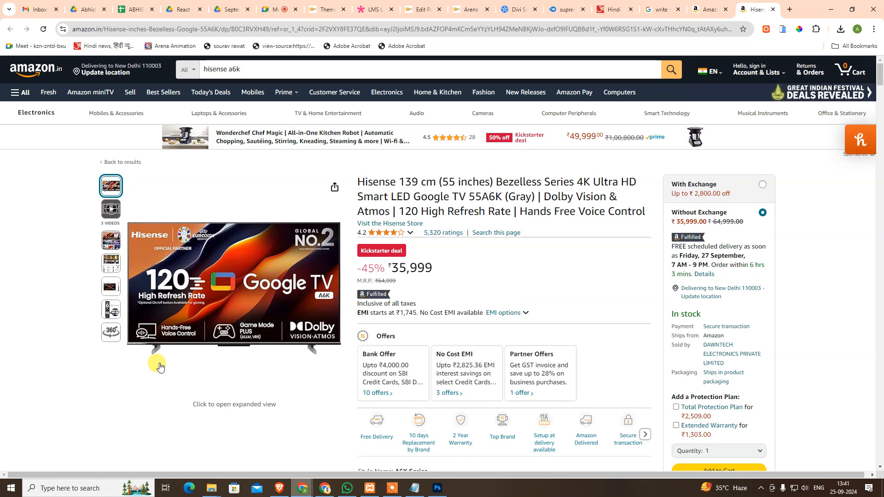
# Search Amazon for "hisense 55 inch tv" using the suggested query
pyautogui.click(356, 69)
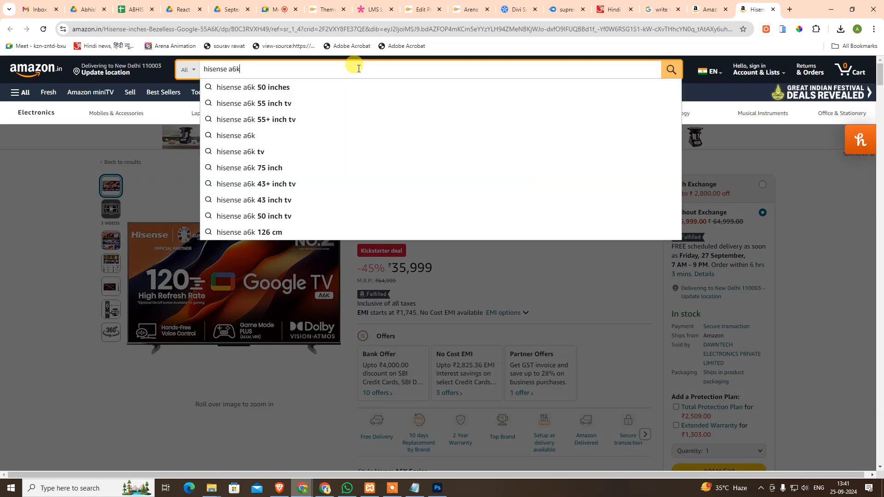
pyautogui.hotkey('ctrl', 'a')
pyautogui.write('hi')
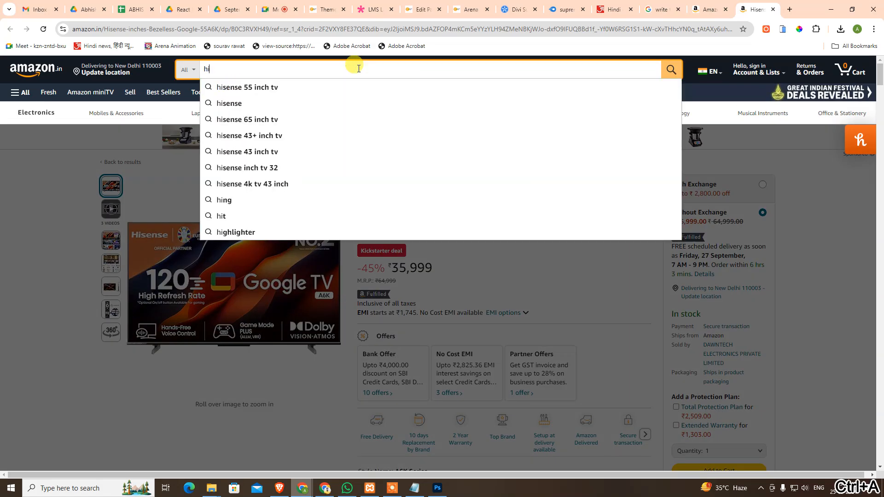
pyautogui.press('Down')
pyautogui.press('Return')
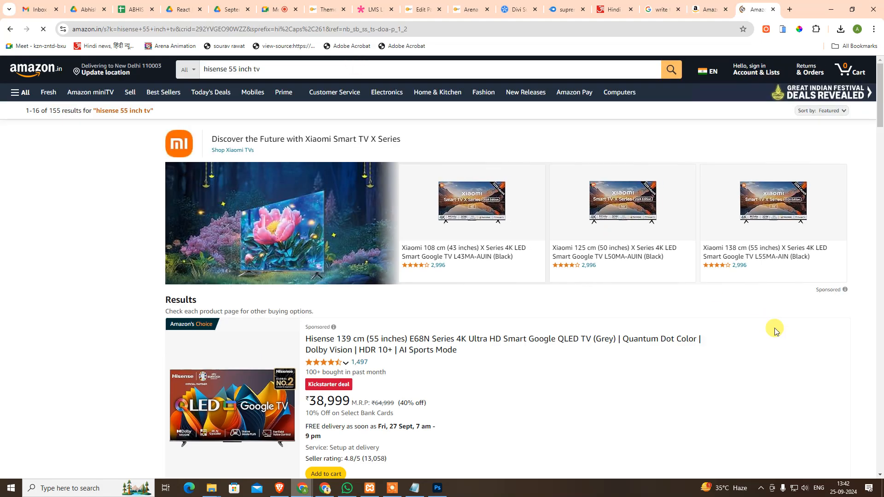
# Browse the search results and open the product page of the Hisense 55-inch Q7N Series QLED TV
pyautogui.scroll(-5, 573, 341)
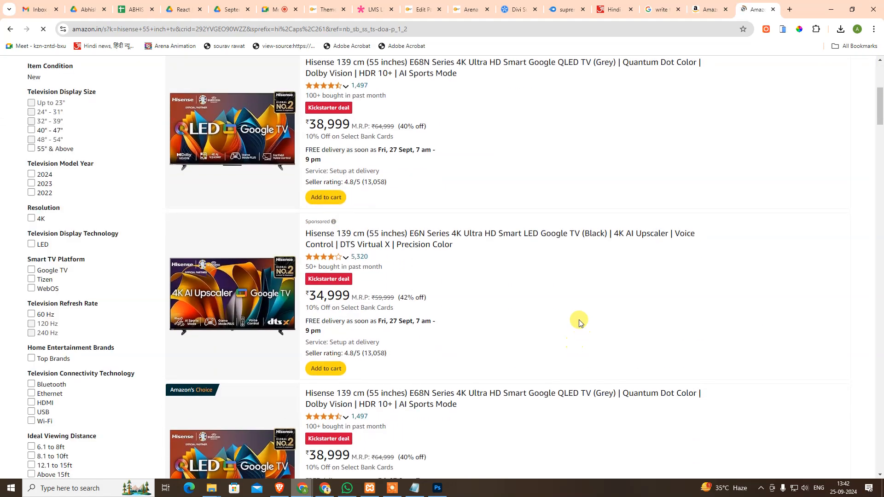
pyautogui.scroll(-5, 576, 318)
pyautogui.scroll(-8, 530, 237)
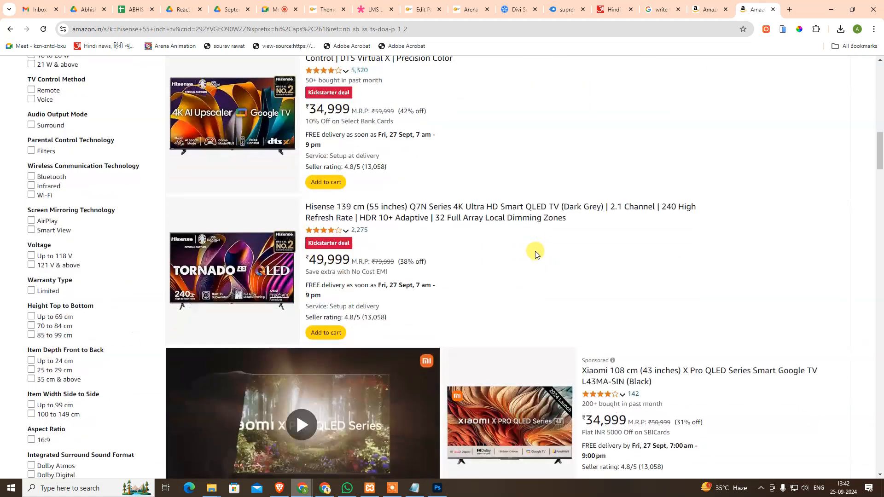
pyautogui.scroll(-1, 548, 251)
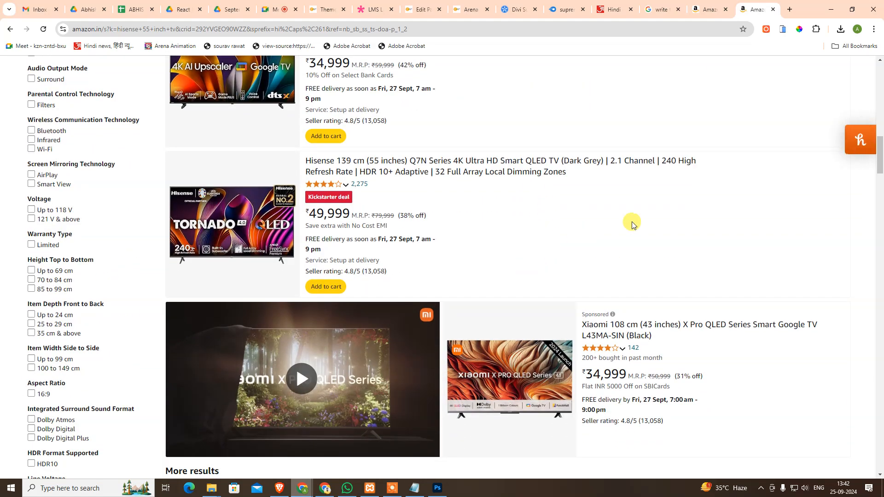
pyautogui.click(371, 162)
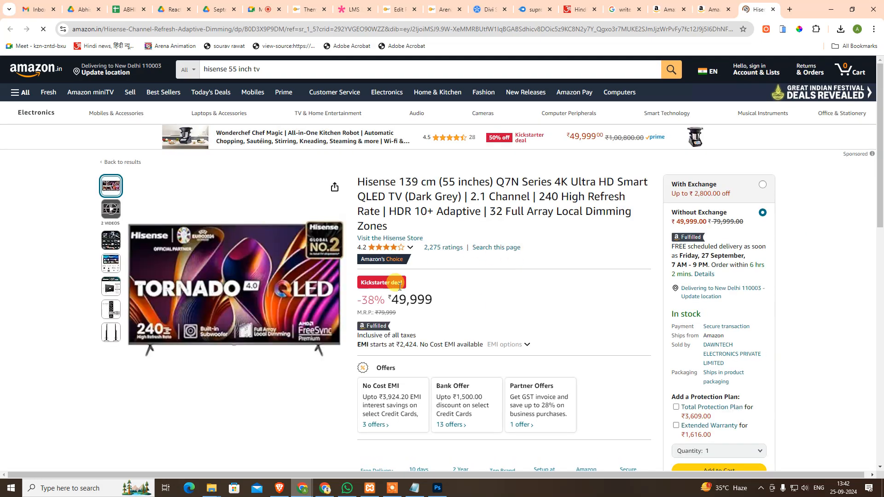
# Review the Q7N Series TV's size options and specifications, and inspect the magnified product image
pyautogui.scroll(-5, 399, 285)
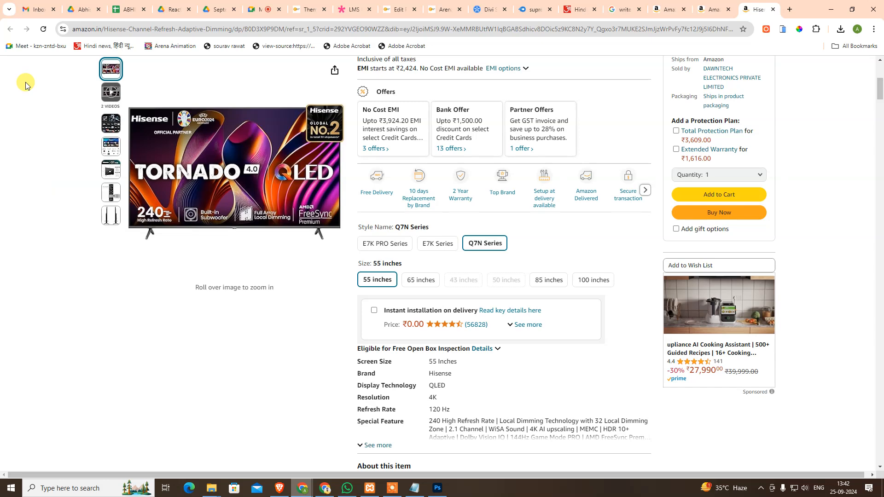
pyautogui.moveTo(149, 225)
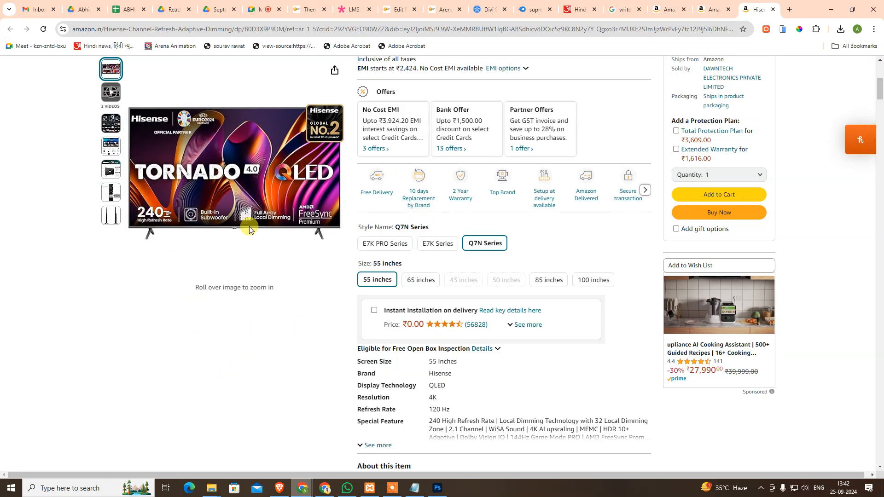
pyautogui.moveTo(233, 223)
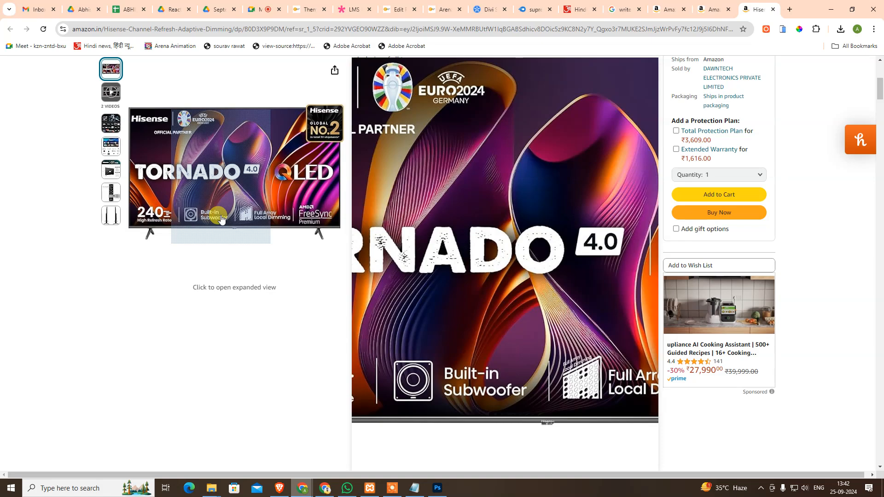
pyautogui.scroll(3, 386, 185)
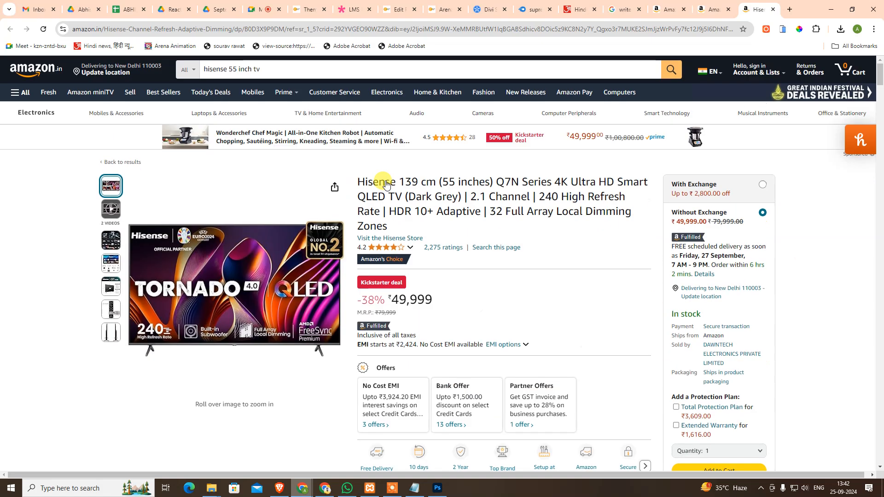
# Search Amazon for "hisense tornado" by replacing the end of the previous query and choosing the suggestion
pyautogui.click(278, 65)
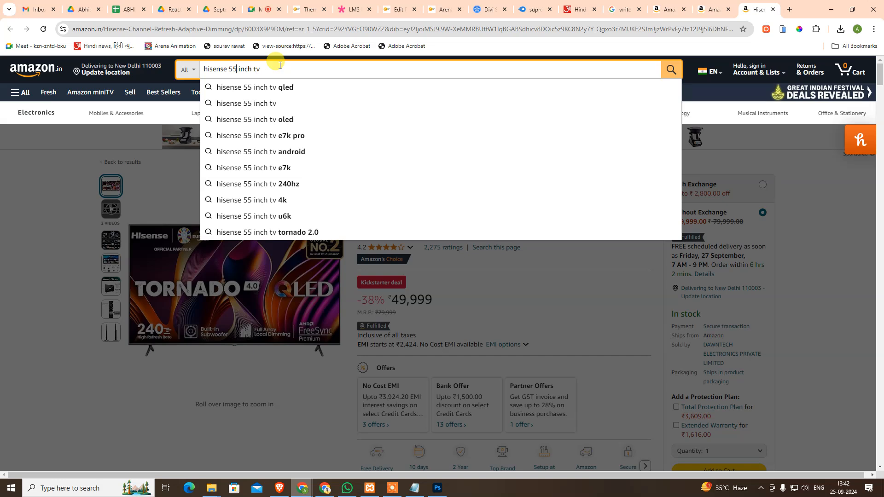
pyautogui.hotkey('shift', 'Left')
pyautogui.press('Left')
pyautogui.press('Left')
pyautogui.hotkey('shift', 'End')
pyautogui.press('BackSpace')
pyautogui.write('torn')
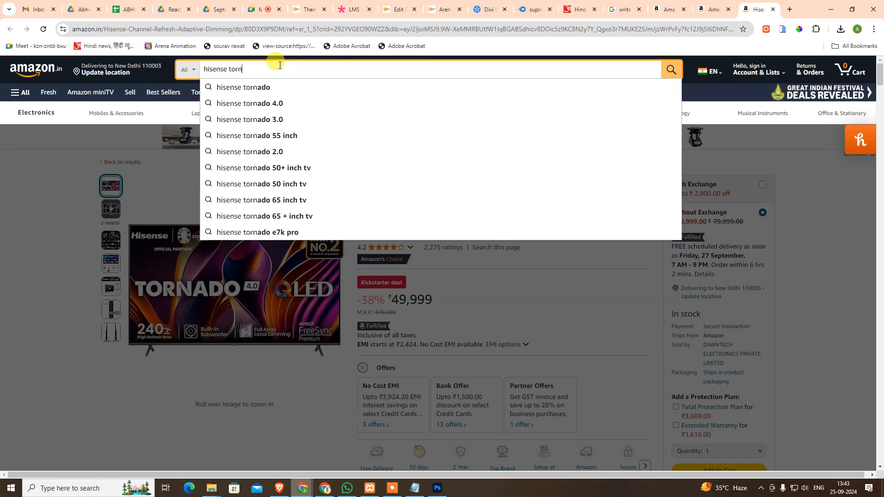
pyautogui.press('Down')
pyautogui.press('Return')
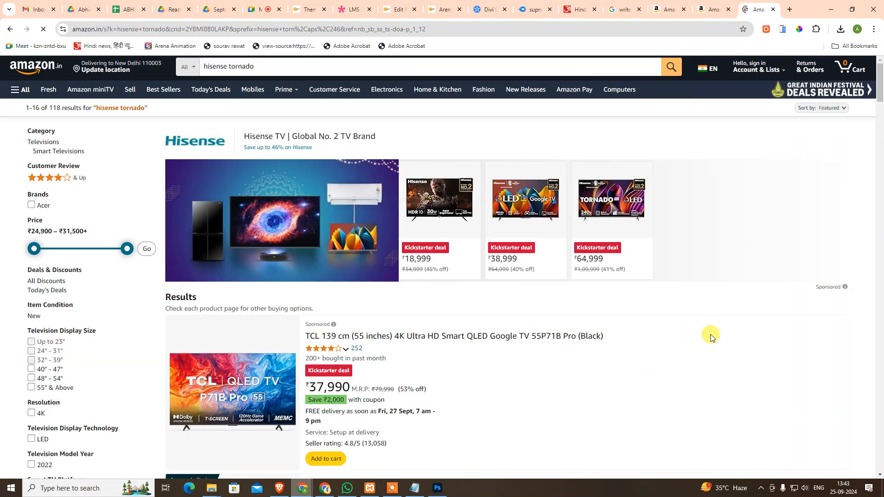
# Open the Hisense 55-inch Tornado 2.0 Series 55A7H result in a new browser tab and switch to it
pyautogui.scroll(-7, 706, 335)
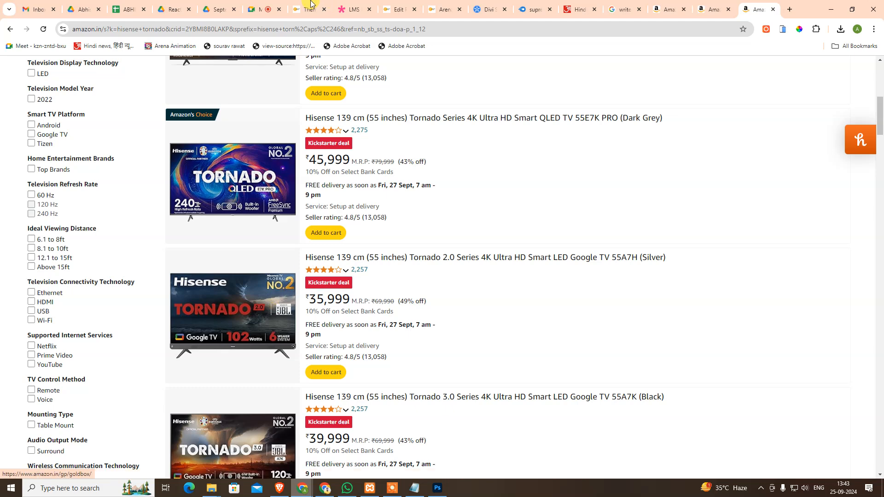
pyautogui.keyDown('ctrl'); pyautogui.click(426, 260); pyautogui.keyUp('ctrl')
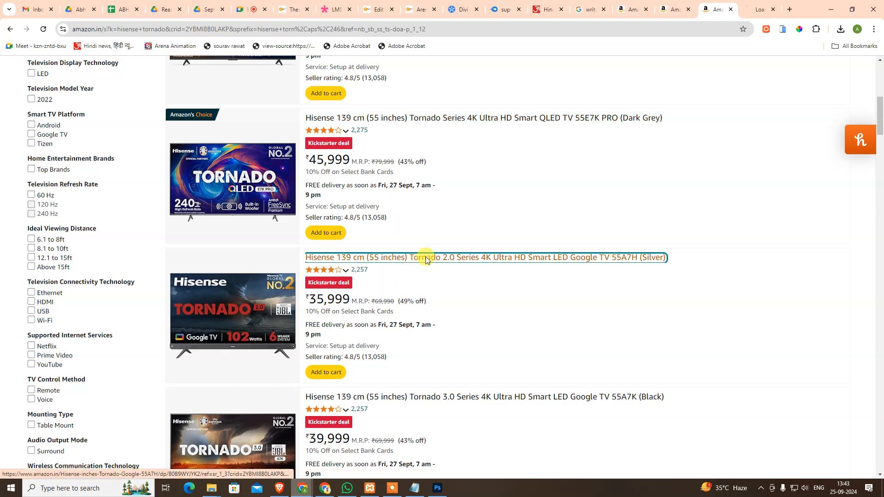
pyautogui.click(754, 6)
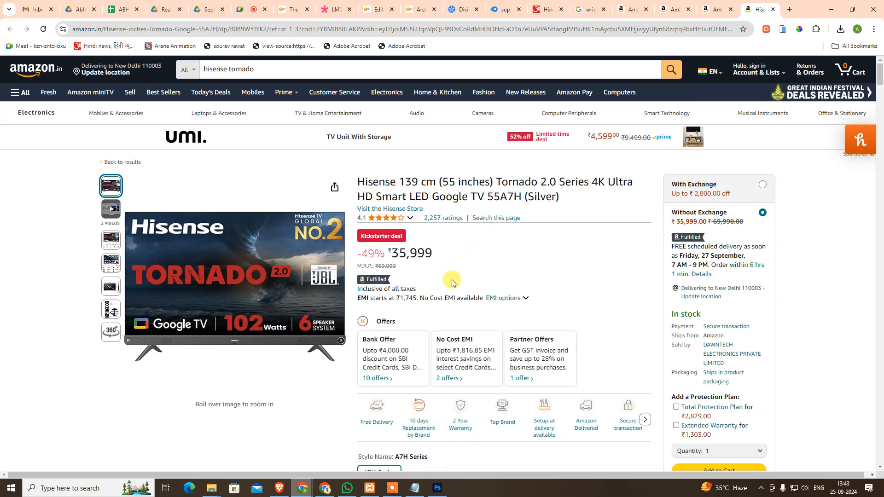
# Select the 50 inches size of the Tornado 2.0 A7H Series TV and highlight its sale price
pyautogui.scroll(-5, 445, 338)
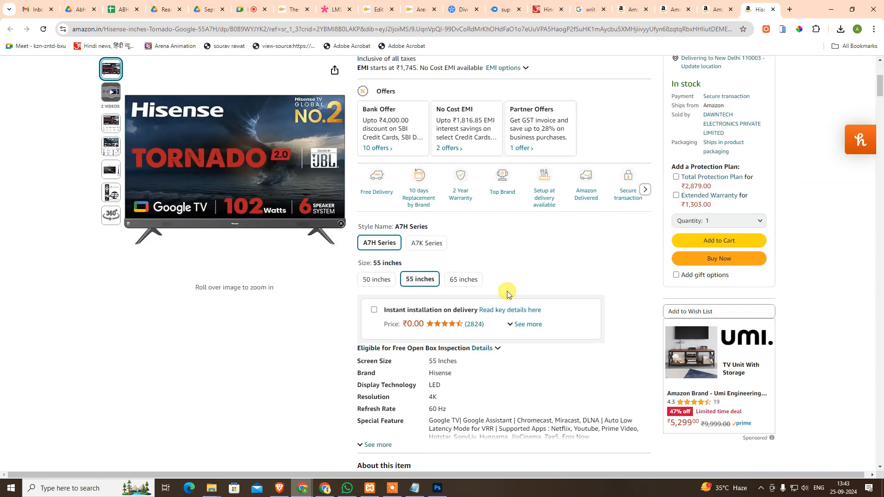
pyautogui.click(381, 279)
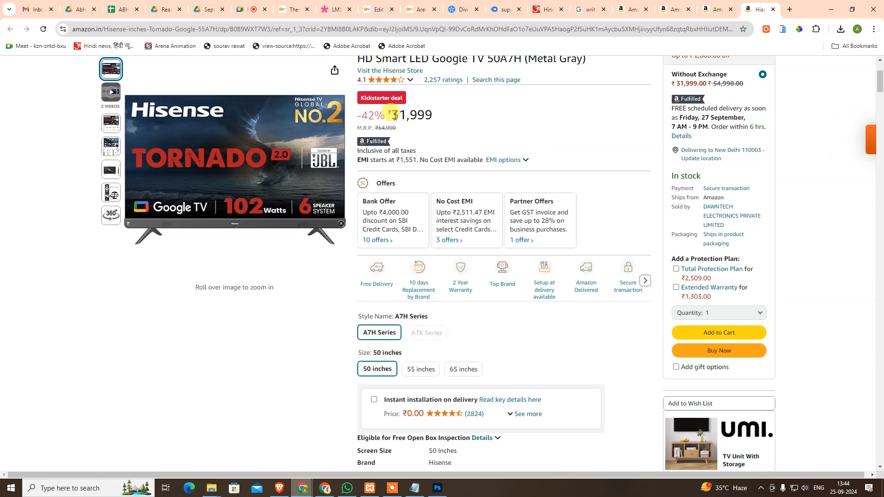
pyautogui.moveTo(393, 115); pyautogui.dragTo(473, 121)
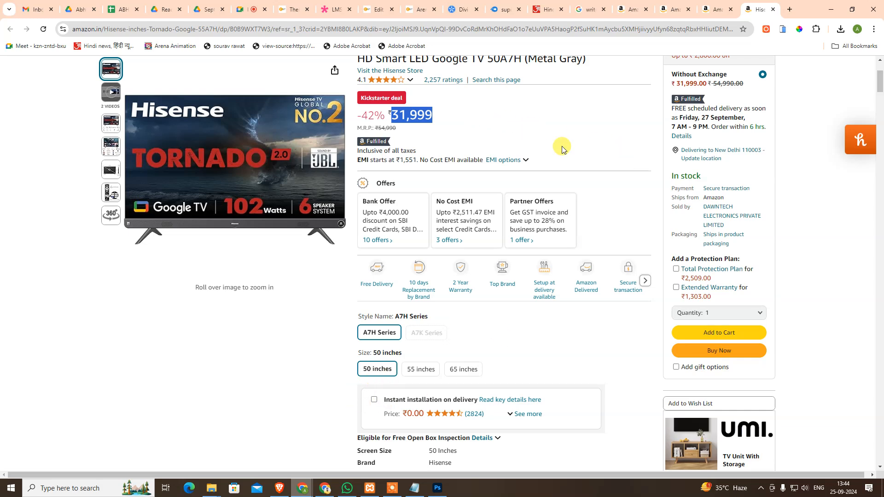
# Review the 50-inch Tornado 2.0 TV's price, offers, size options and specifications, and clear the price highlight
pyautogui.scroll(2, 548, 175)
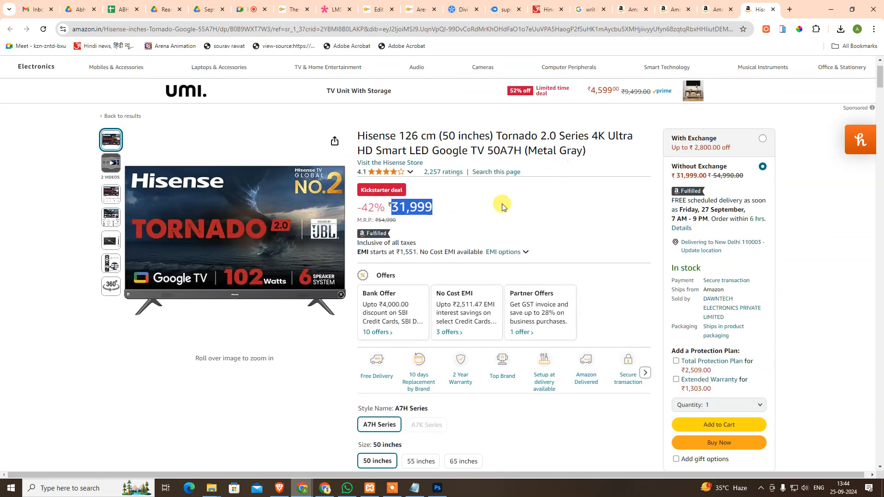
pyautogui.click(444, 210)
pyautogui.doubleClick(497, 200)
pyautogui.scroll(-4, 499, 207)
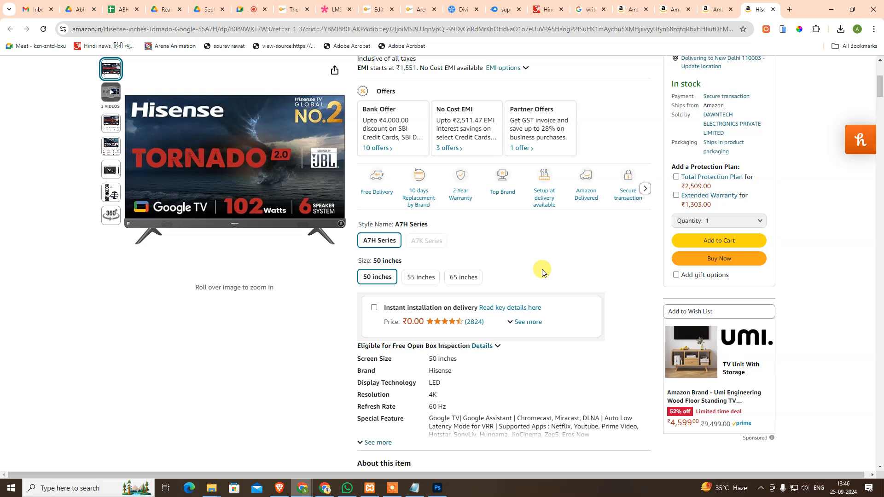
pyautogui.scroll(5, 529, 266)
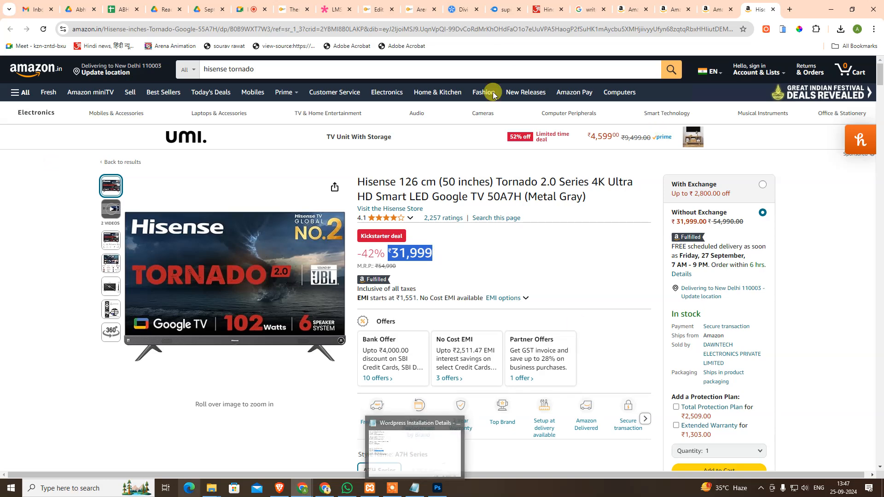
pyautogui.click(557, 269)
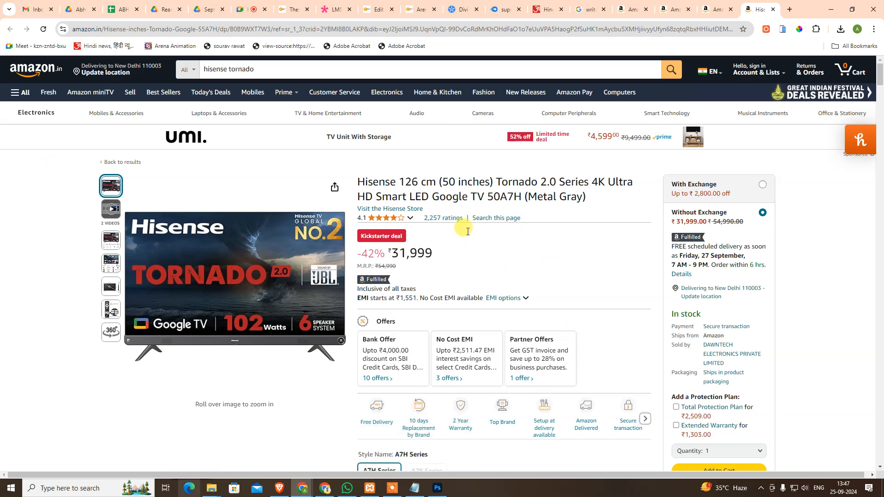
# Copy the web address of the 50-inch Hisense Tornado 2.0 product page
pyautogui.click(286, 29)
pyautogui.rightClick(286, 33)
pyautogui.click(340, 115)
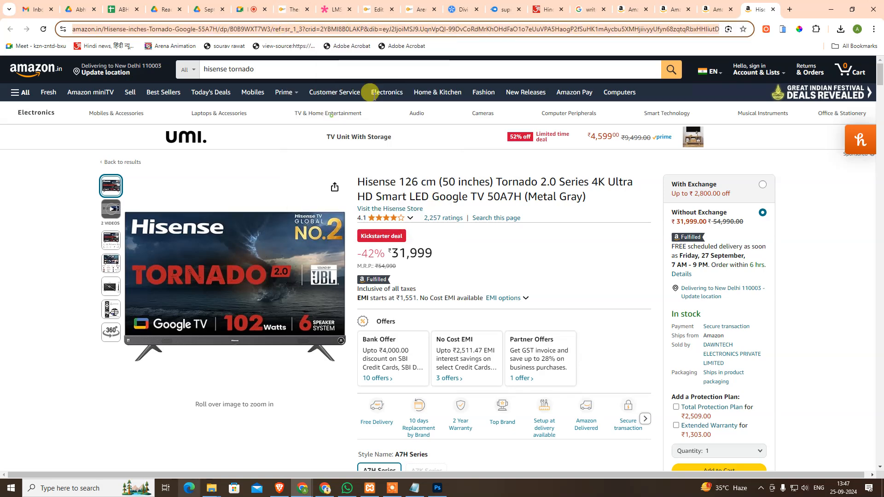
# Search Google for "buyhutke" in a new browser tab and open the Buyhatke price tracker site
pyautogui.click(789, 14)
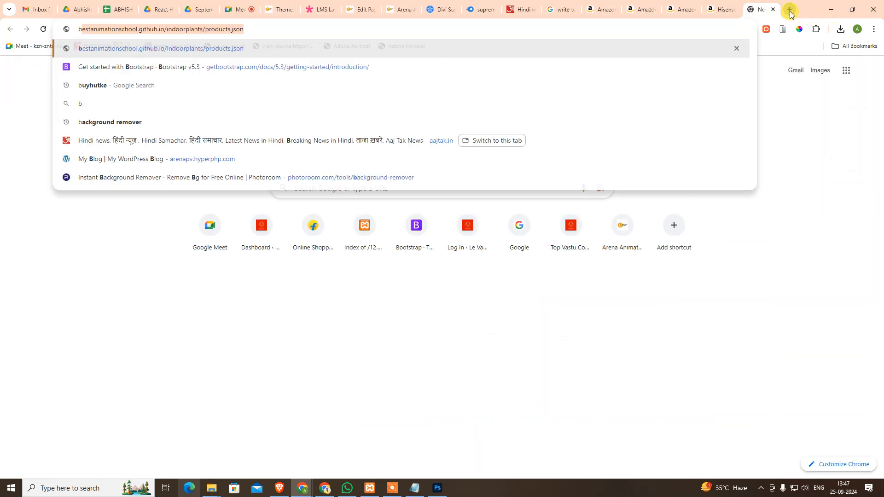
pyautogui.write('buyhut')
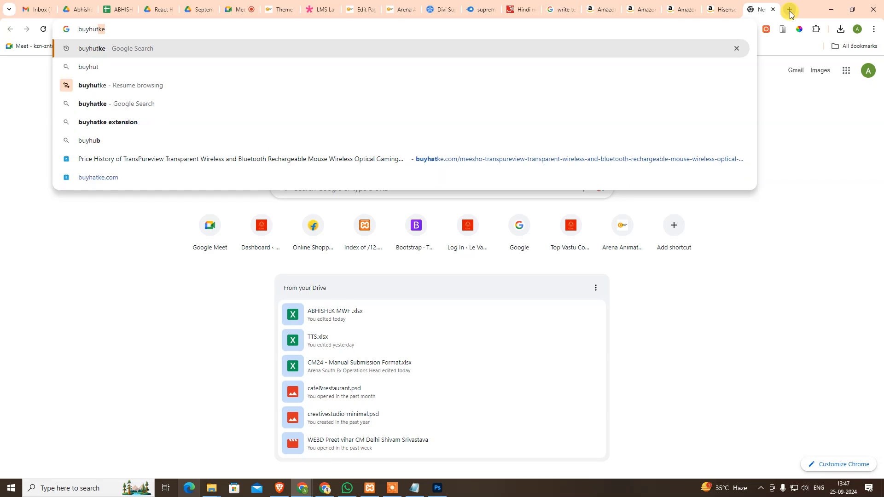
pyautogui.press('BackSpace')
pyautogui.press('Up')
pyautogui.press('Return')
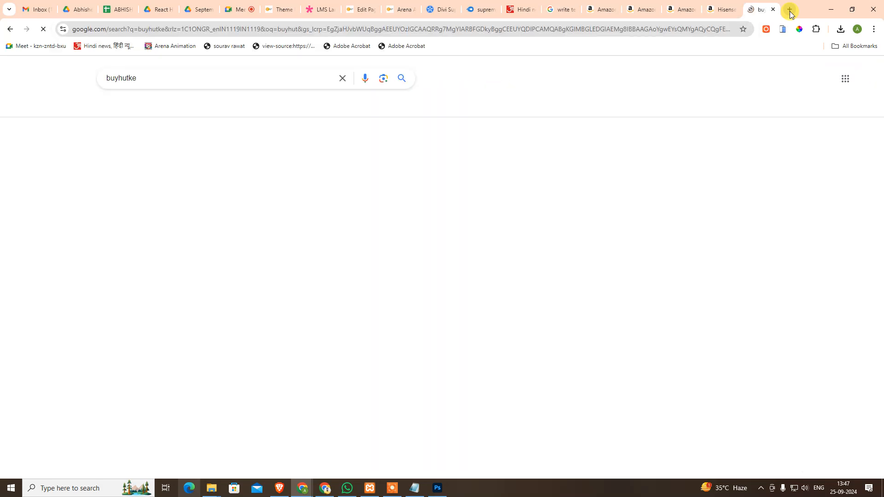
pyautogui.click(134, 188)
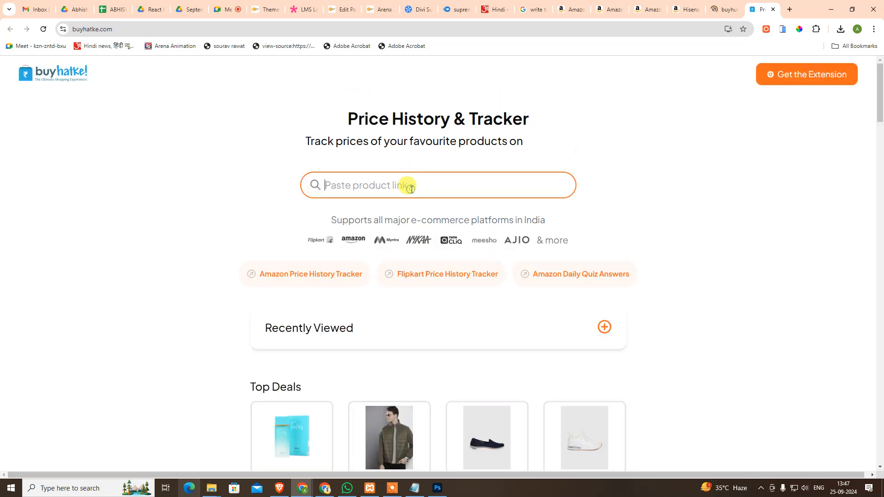
# Look up the copied Amazon product link on Buyhatke and highlight the lowest price under its price history chart
pyautogui.hotkey('ctrl', 'v')
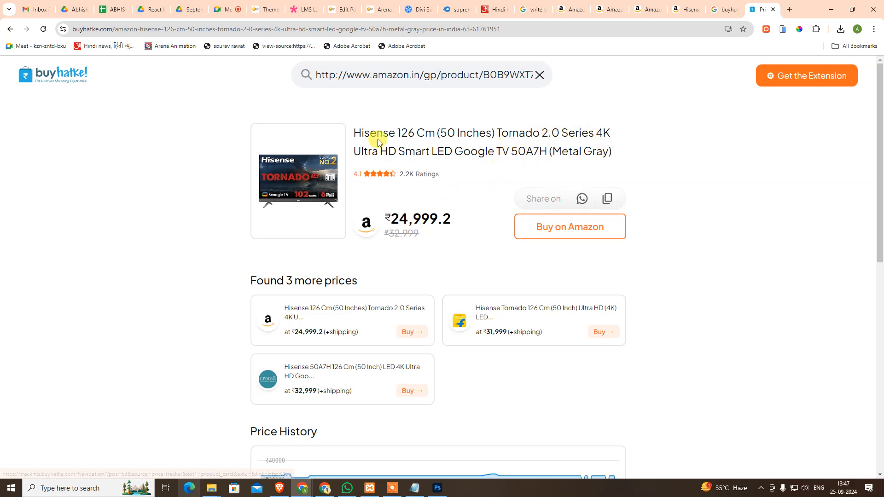
pyautogui.scroll(-3, 387, 240)
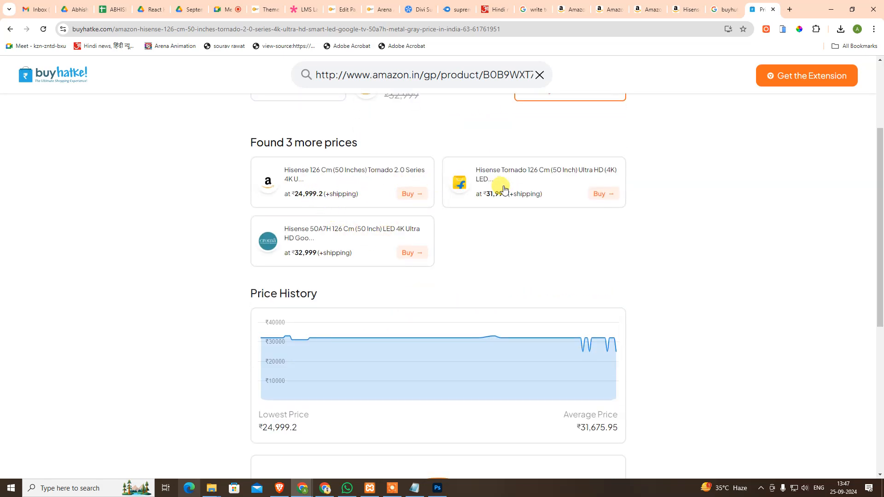
pyautogui.scroll(-3, 338, 305)
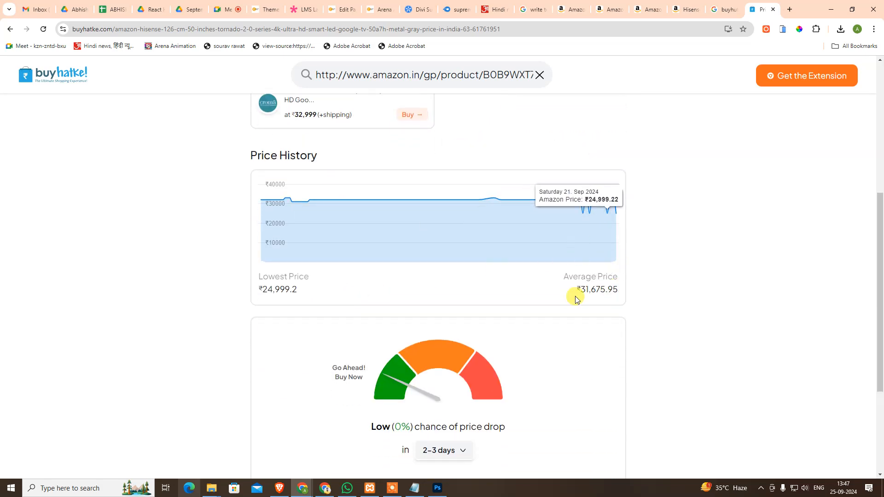
pyautogui.moveTo(315, 298); pyautogui.dragTo(228, 295)
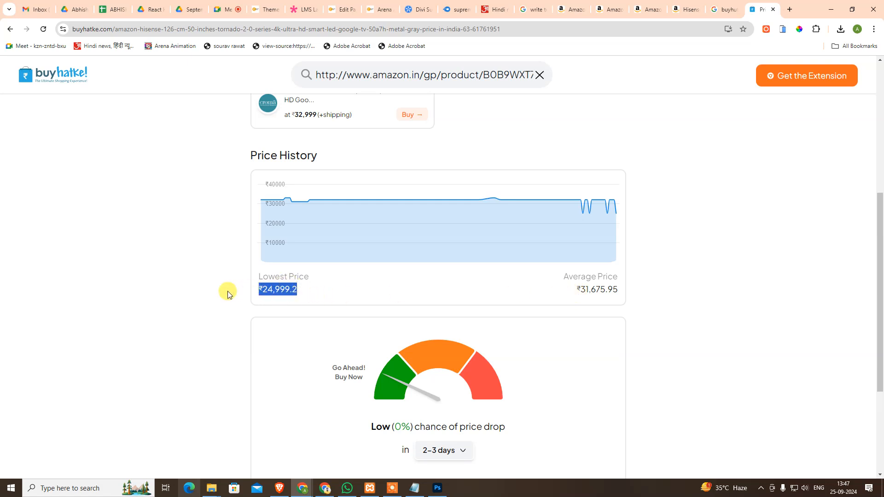
# Open the Amazon offer from Buyhatke's list of found prices, check its price and close that tab
pyautogui.scroll(5, 479, 309)
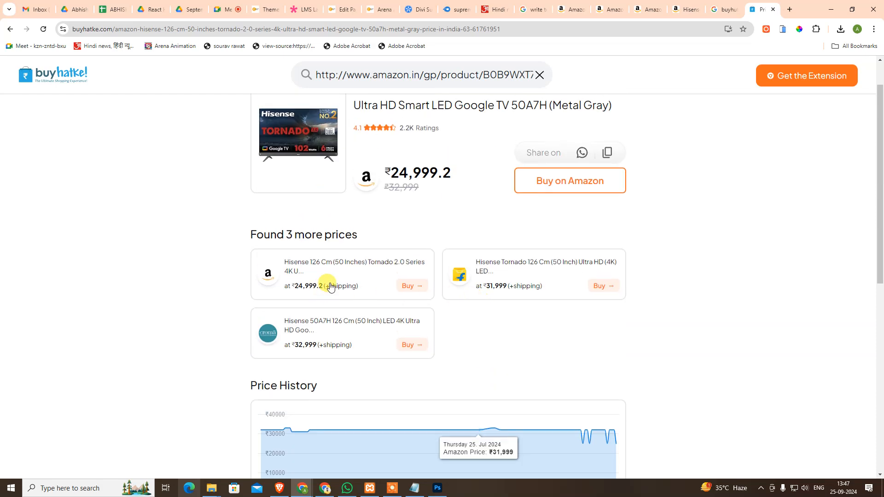
pyautogui.click(416, 290)
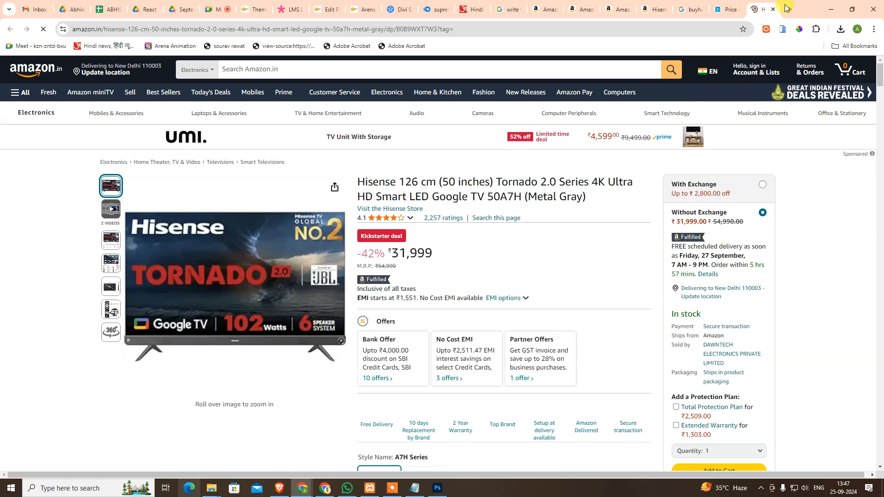
pyautogui.hotkey('ctrl', 'w')
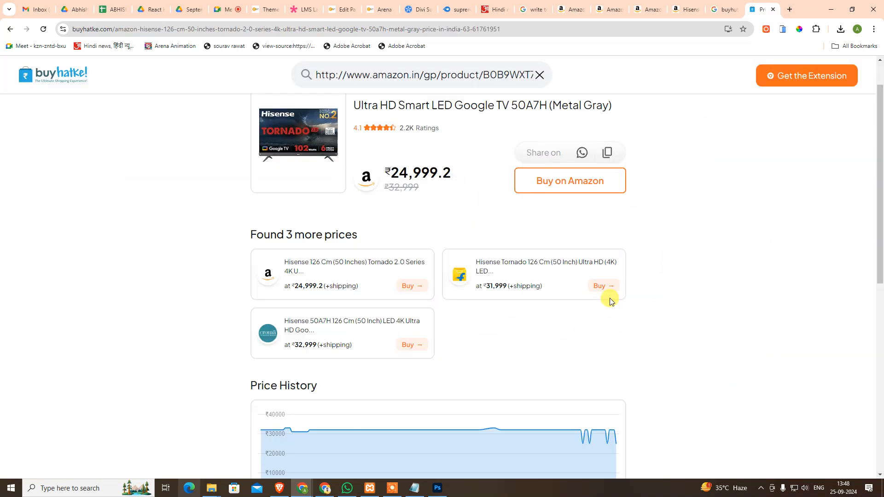
# Examine Buyhatke's price history and price-drop prediction for the 50-inch Tornado TV
pyautogui.scroll(-1, 603, 304)
pyautogui.scroll(-8, 772, 330)
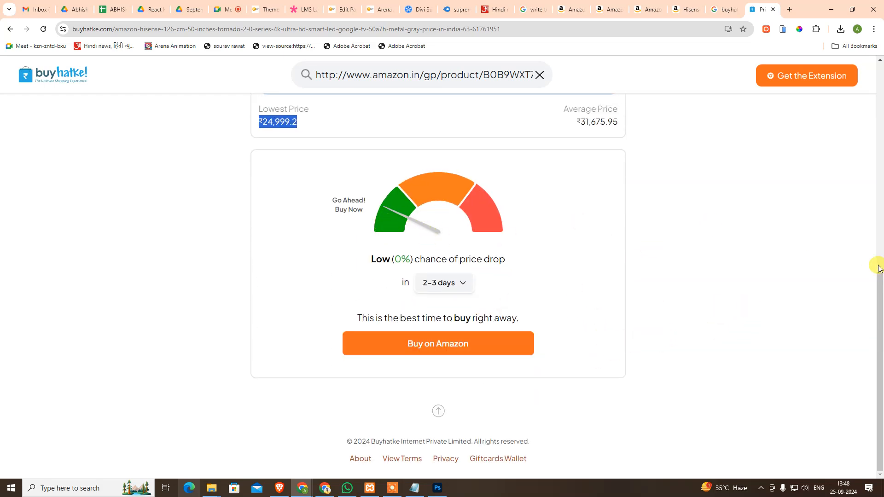
pyautogui.scroll(10, 585, 264)
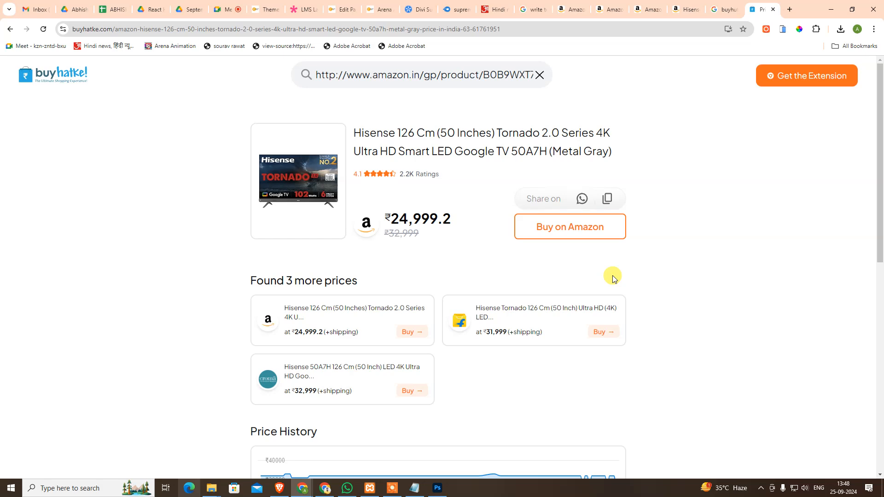
# Return to the original Amazon product tab and review the TV's offers, remote image, size options and specifications
pyautogui.click(688, 10)
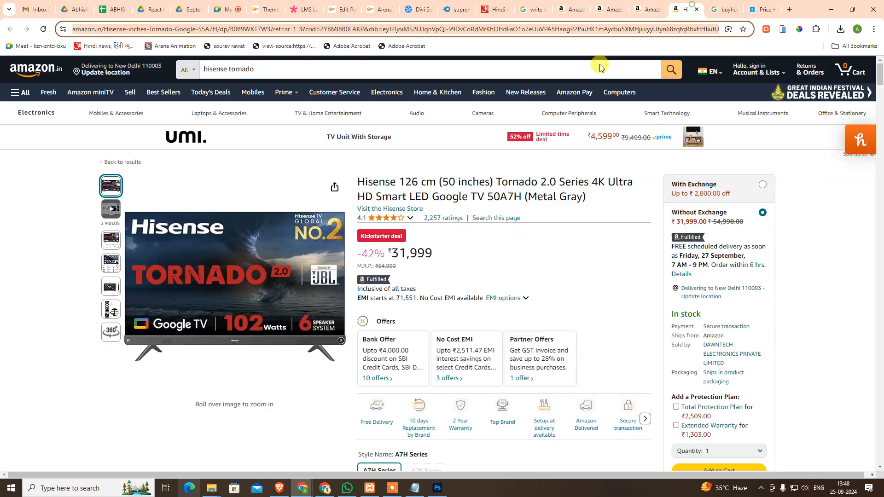
pyautogui.scroll(-3, 427, 357)
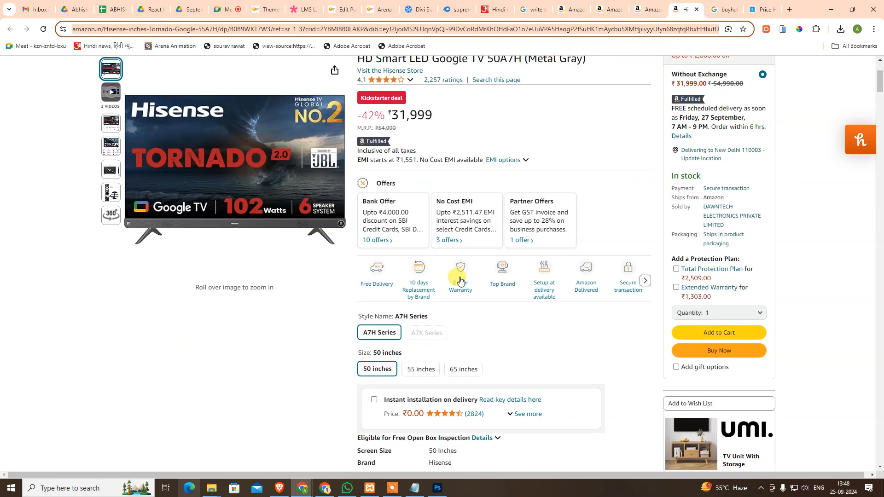
pyautogui.scroll(3, 457, 278)
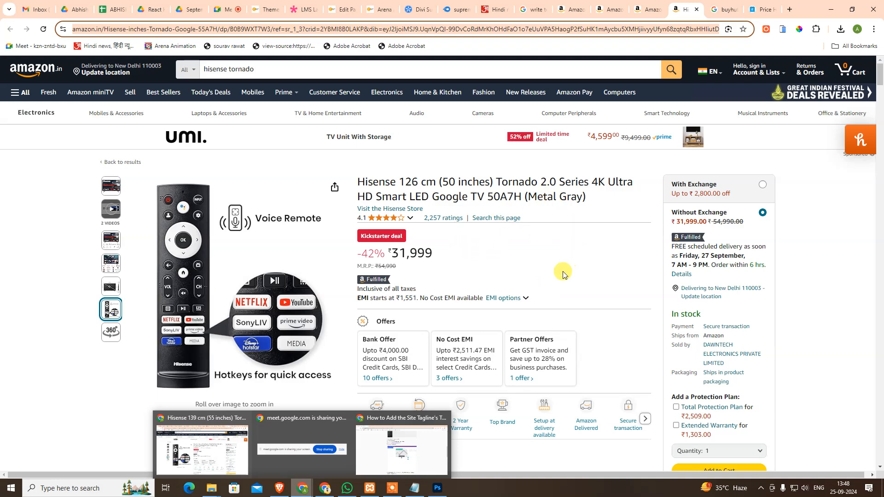
pyautogui.scroll(-3, 563, 271)
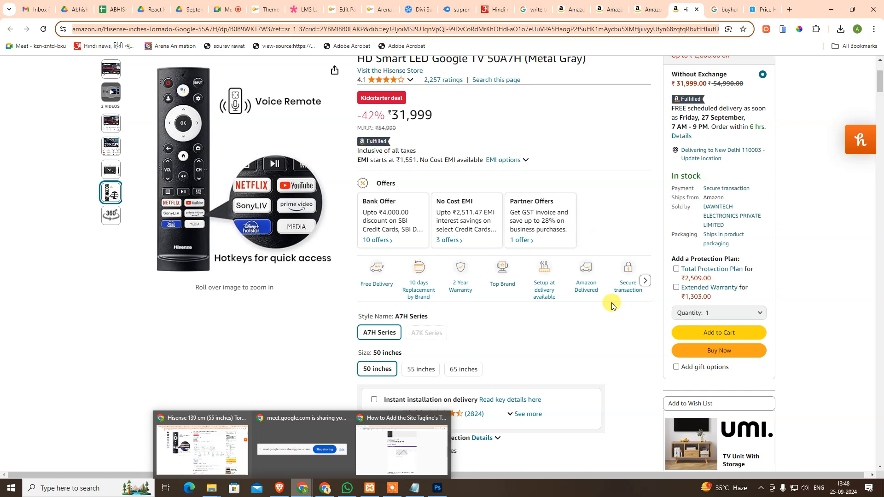
pyautogui.scroll(3, 559, 283)
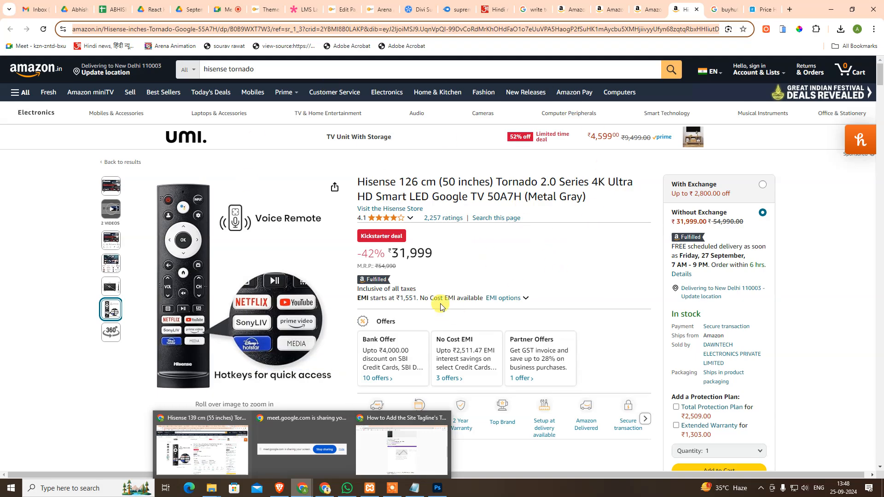
pyautogui.scroll(-6, 394, 299)
pyautogui.scroll(1, 401, 298)
# Copy the Amazon product page's web address again, switch to the Buyhatke tab and paste the copied link
pyautogui.rightClick(157, 29)
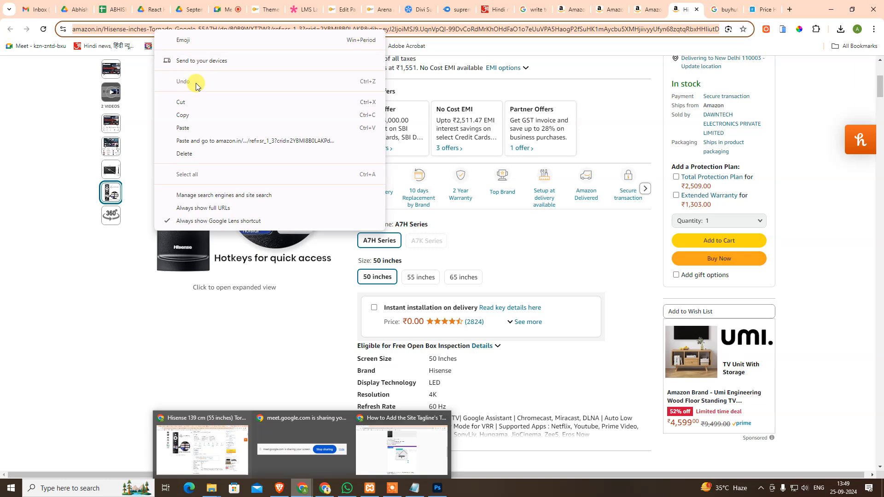
pyautogui.click(190, 115)
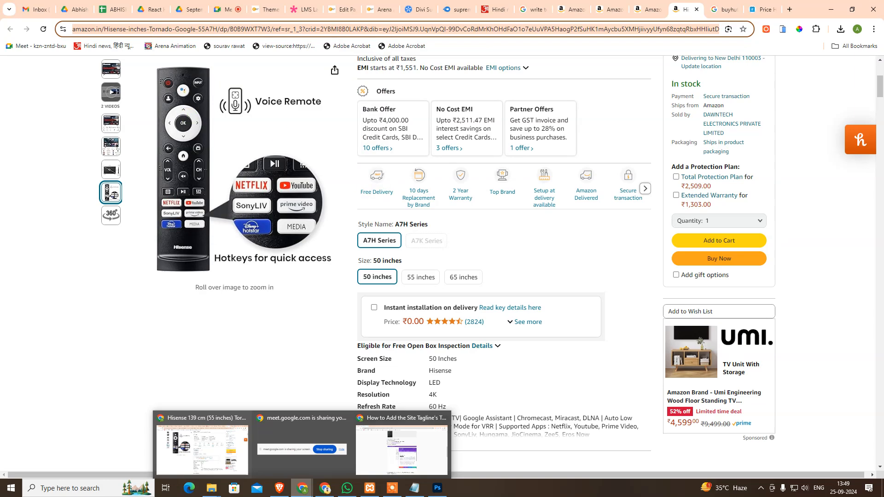
pyautogui.click(761, 6)
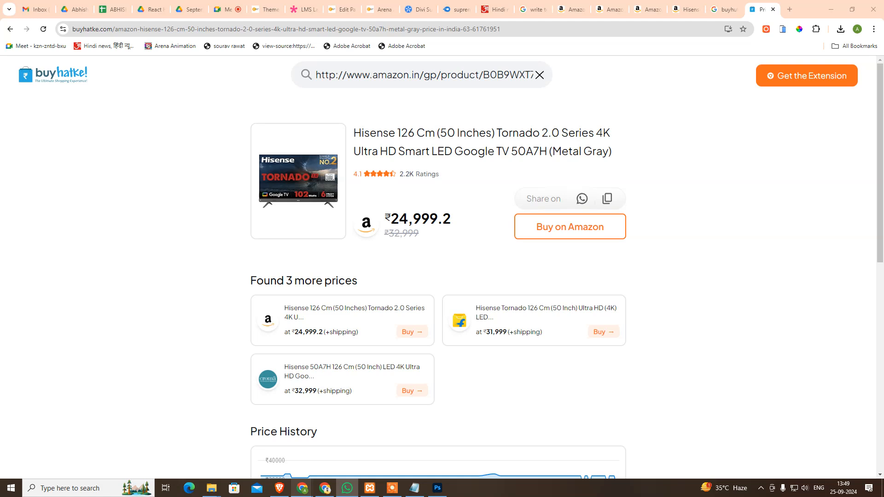
pyautogui.hotkey('ctrl', 'v')
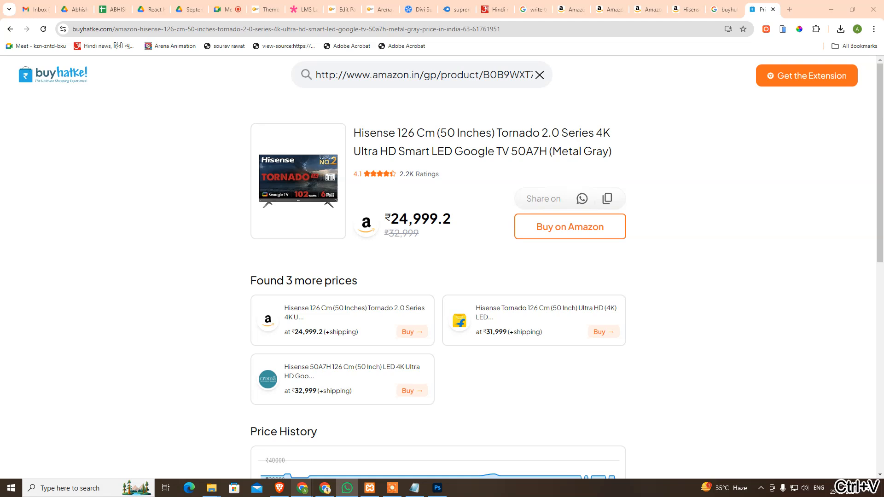
# Review the Buyhatke price page and open the Flipkart offer for the 50-inch Hisense Tornado TV
pyautogui.scroll(-10, 695, 260)
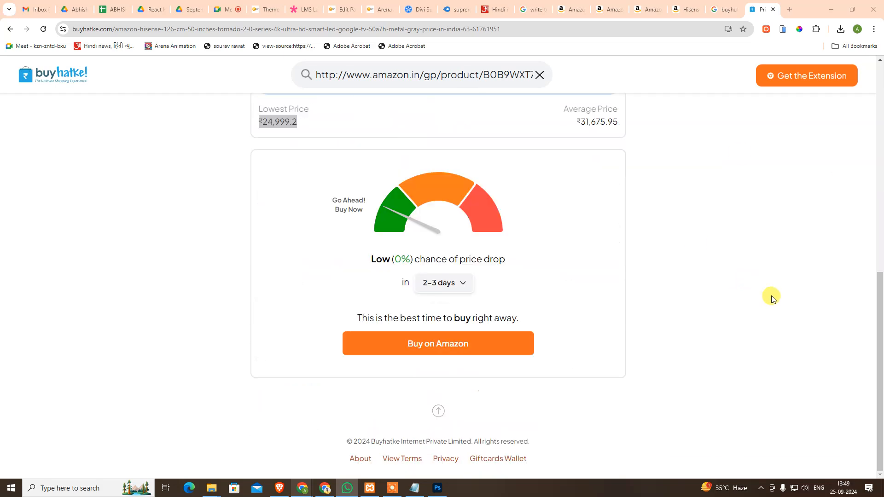
pyautogui.scroll(10, 692, 127)
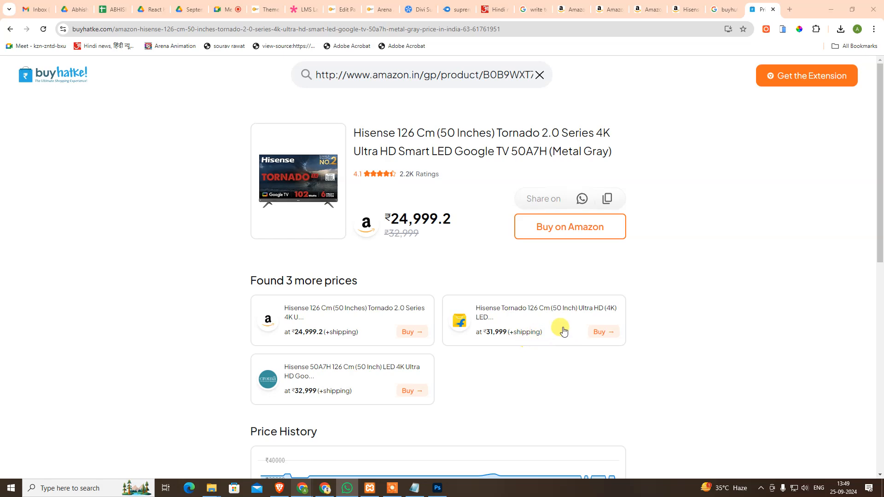
pyautogui.click(600, 335)
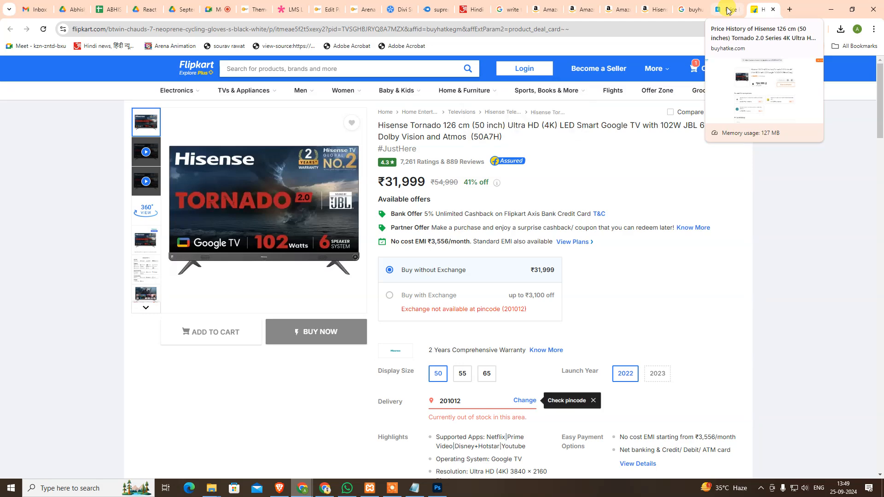
# Recheck the Amazon listing against Buyhatke's price details, and open and review Buyhatke's main Amazon offer for the TV
pyautogui.click(650, 11)
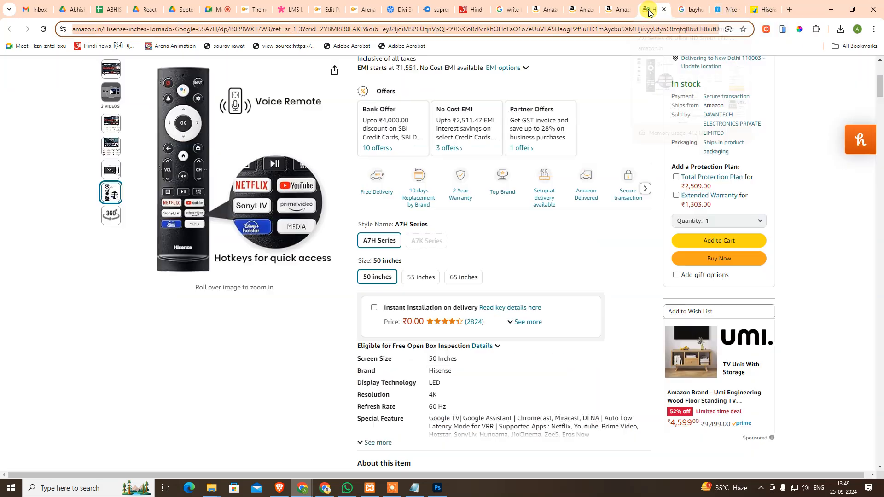
pyautogui.click(729, 9)
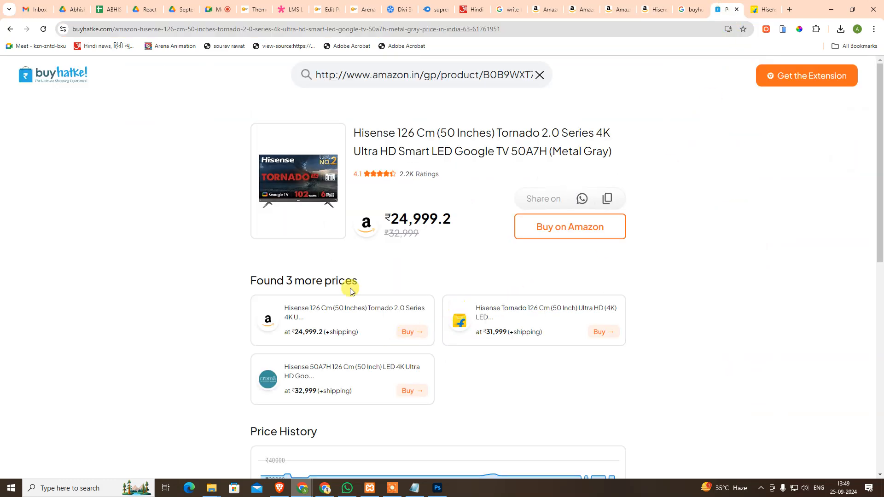
pyautogui.scroll(-8, 349, 291)
pyautogui.scroll(8, 614, 347)
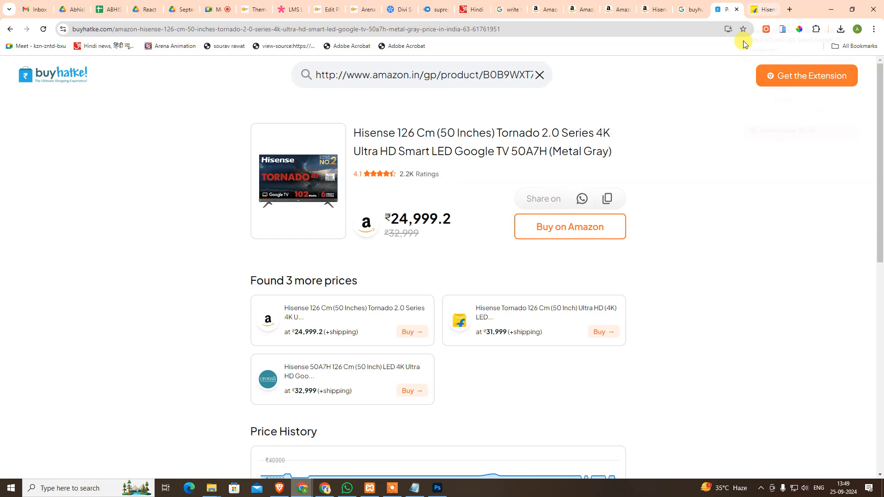
pyautogui.click(553, 227)
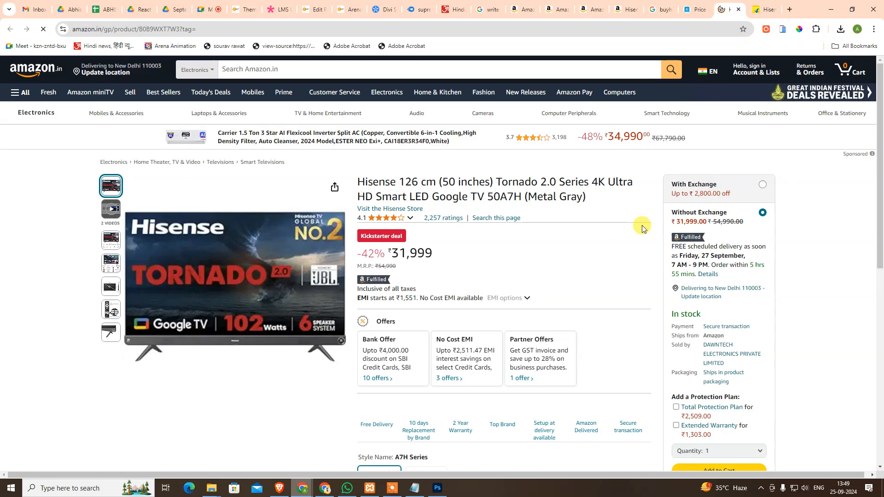
pyautogui.scroll(-5, 600, 292)
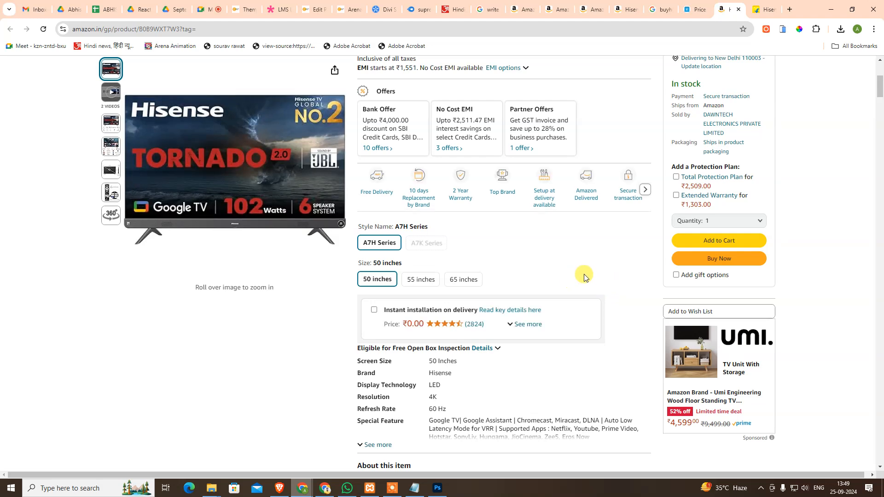
# Finish reviewing the Amazon offer page, and close it along with the Buyhatke, Flipkart and Buyhatke search tabs
pyautogui.scroll(-5, 583, 276)
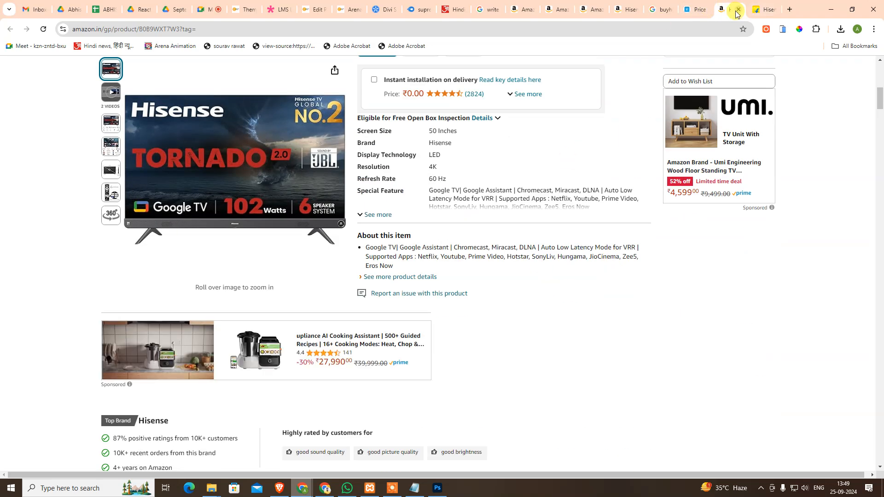
pyautogui.click(737, 11)
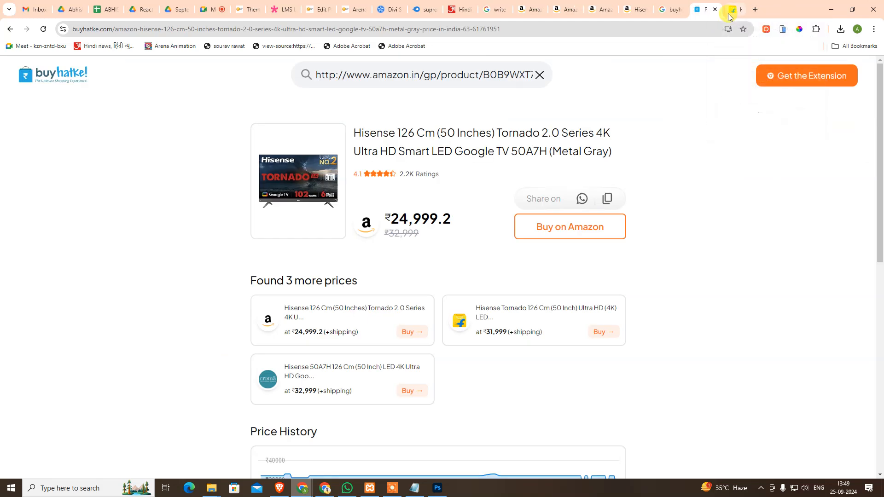
pyautogui.click(734, 10)
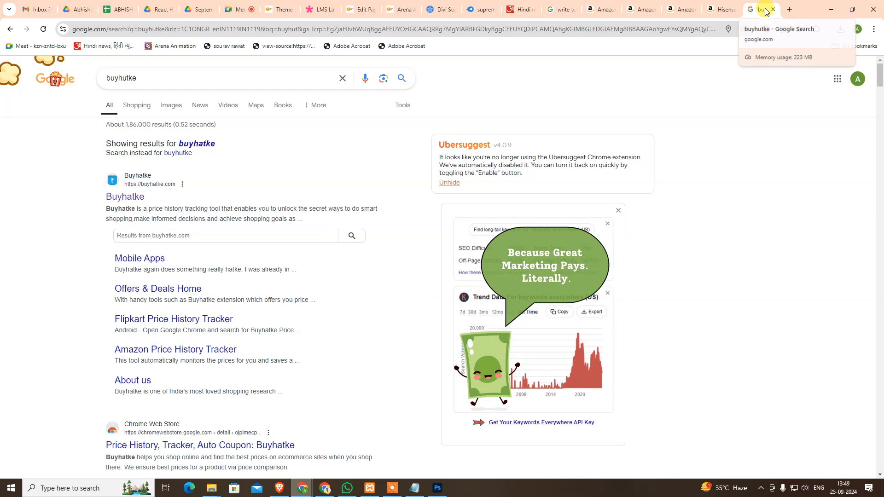
pyautogui.click(772, 9)
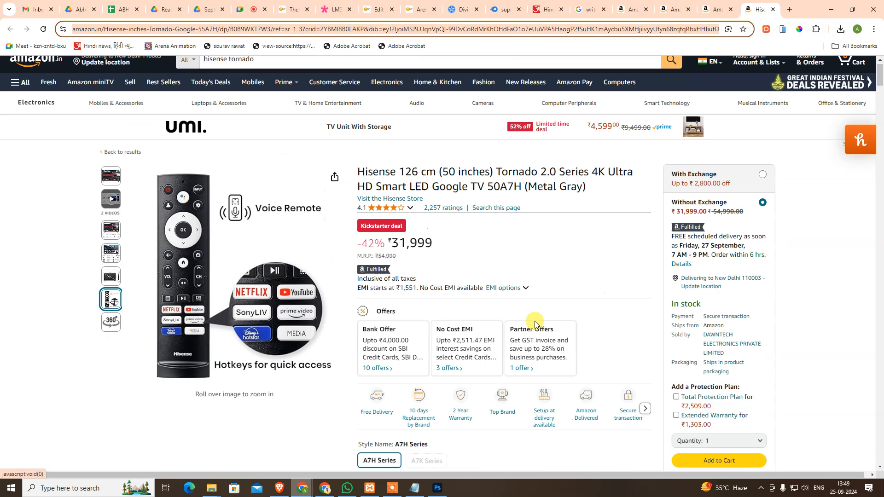
pyautogui.scroll(1, 534, 324)
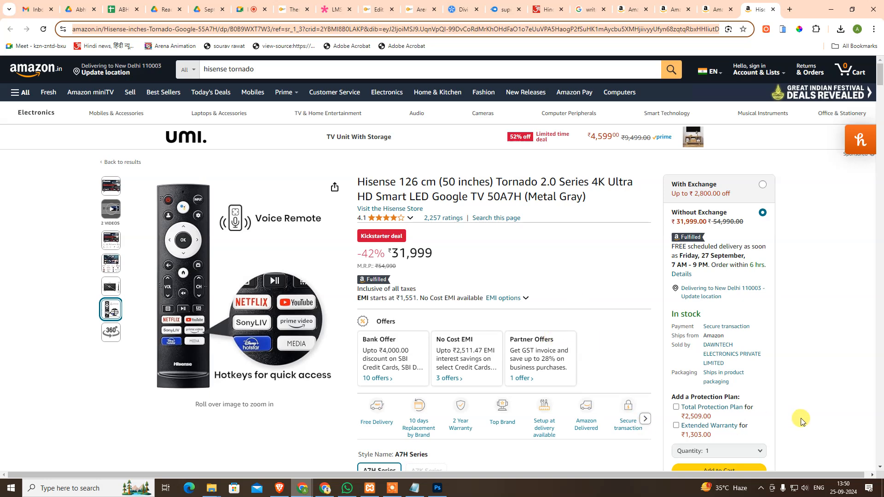
# Close the Hisense 50-inch Tornado product tab and the neighbouring Amazon tab, leaving the hisense 55 inch tv results open
pyautogui.click(212, 488)
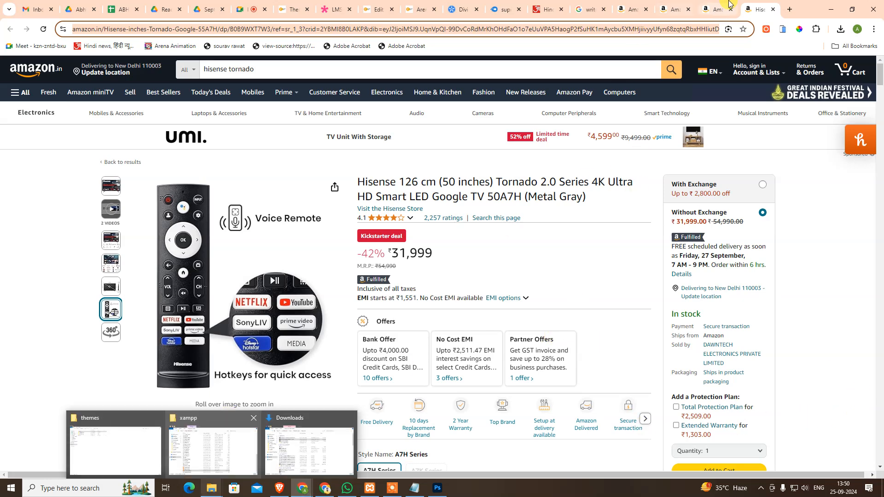
pyautogui.hotkey('ctrl', 'w')
pyautogui.hotkey('ctrl', 'w')
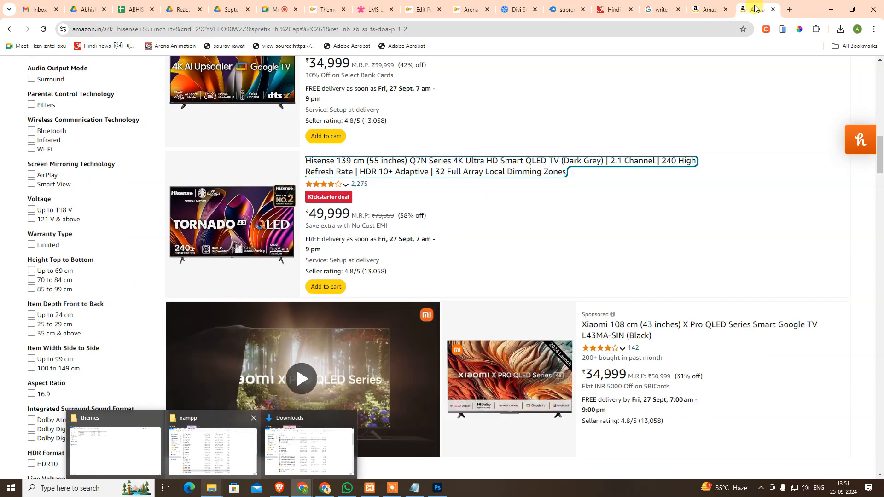
# Change the Amazon search to "hisense projector" and browse the projector listings
pyautogui.scroll(4, 598, 214)
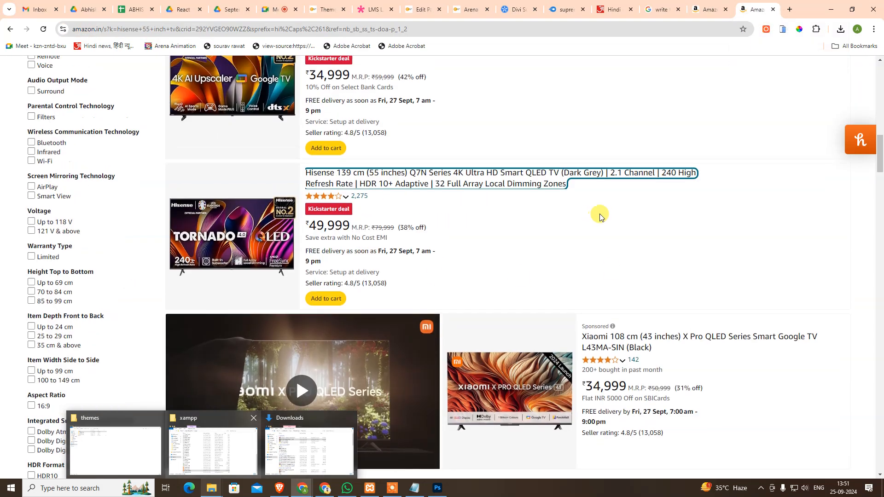
pyautogui.scroll(7, 736, 244)
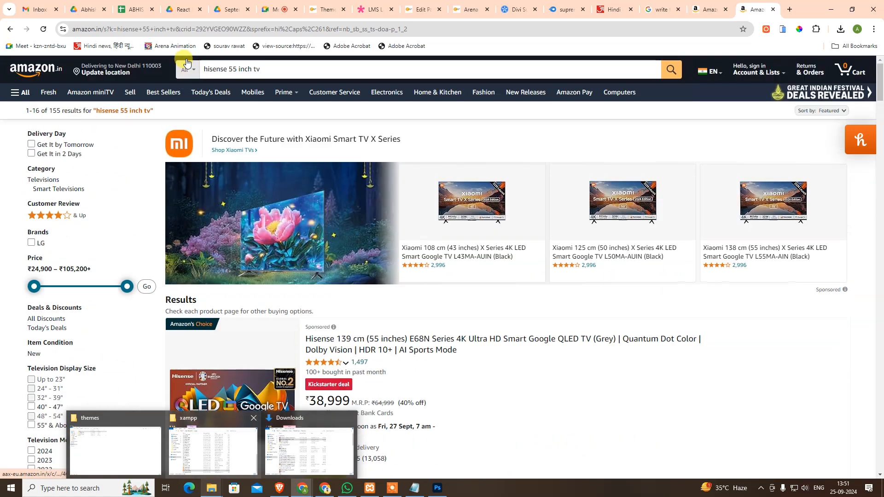
pyautogui.click(280, 66)
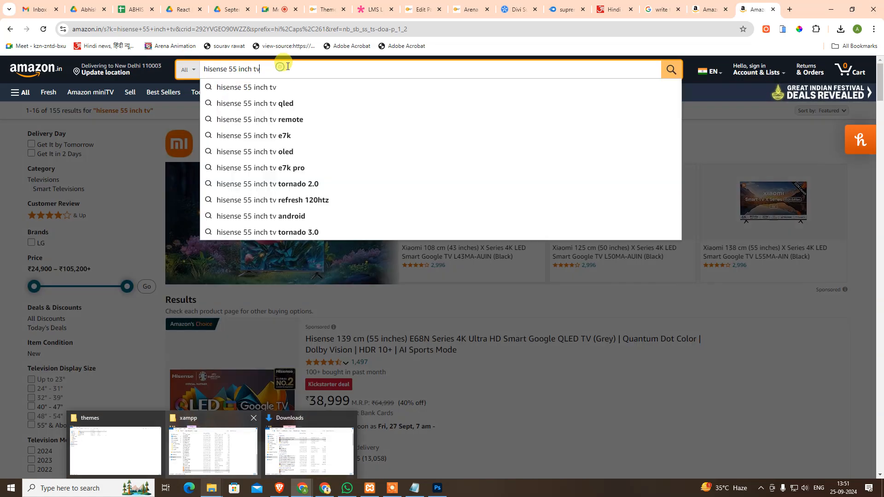
pyautogui.hotkey('shift', 'Left')
pyautogui.hotkey('shift', 'Left')
pyautogui.hotkey('shift', 'Left')
pyautogui.hotkey('shift', 'Left')
pyautogui.hotkey('shift', 'Left')
pyautogui.hotkey('shift', 'Left')
pyautogui.hotkey('shift', 'Left')
pyautogui.hotkey('shift', 'Left')
pyautogui.hotkey('shift', 'Left')
pyautogui.hotkey('shift', 'Left')
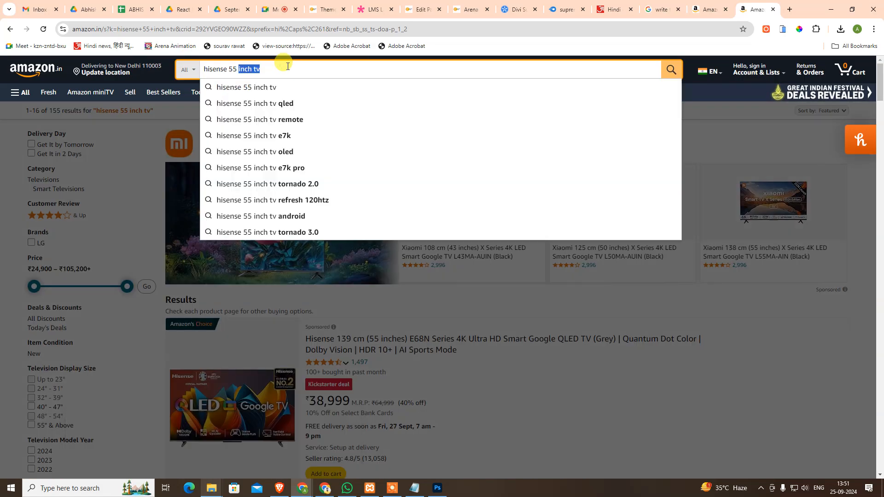
pyautogui.write('PRO')
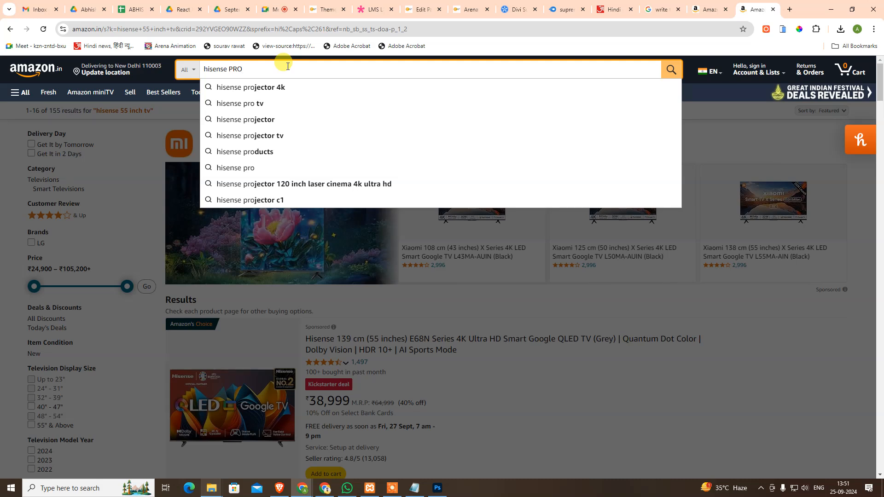
pyautogui.press('Down')
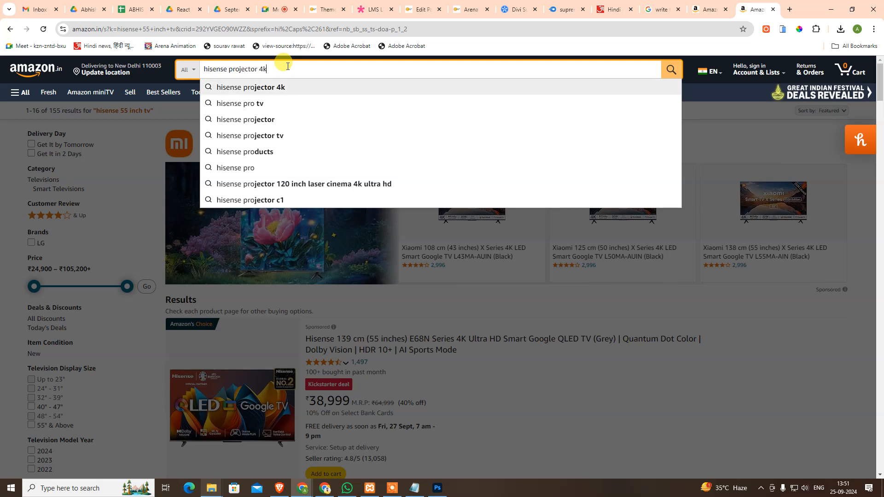
pyautogui.press('BackSpace')
pyautogui.press('BackSpace')
pyautogui.press('Return')
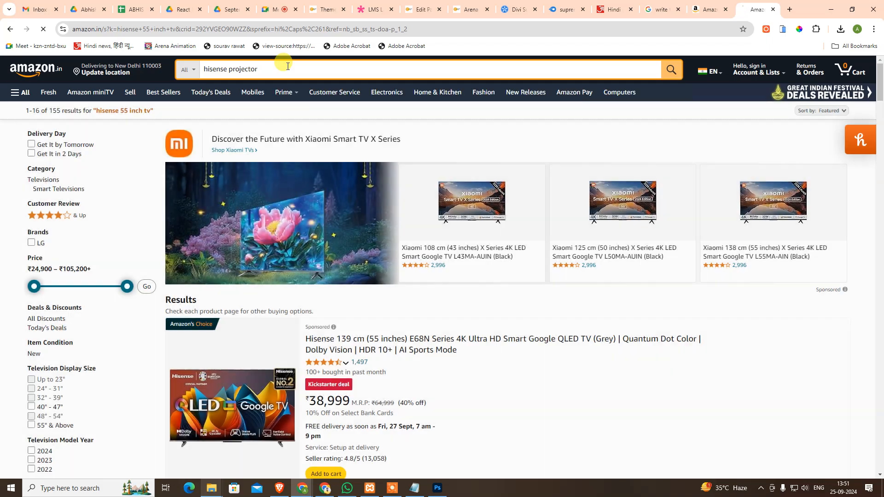
pyautogui.scroll(-3, 509, 355)
pyautogui.scroll(-14, 508, 354)
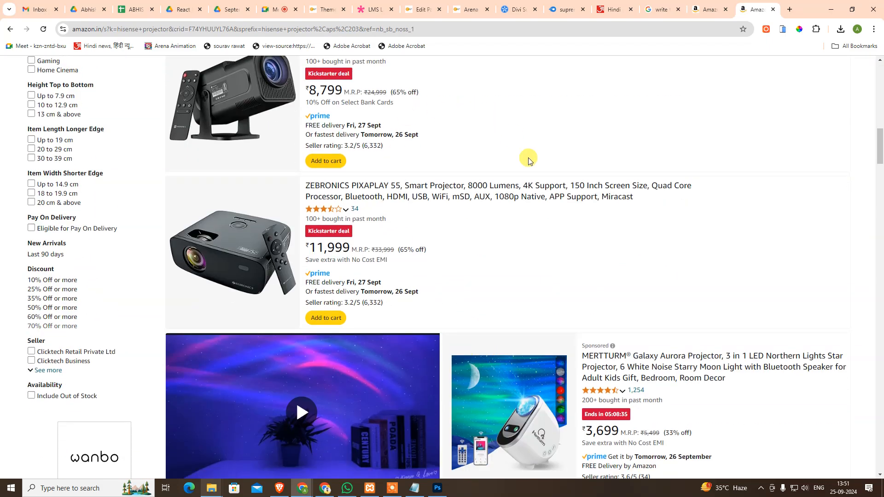
# Search Google for "hisense projector" in a new tab
pyautogui.click(788, 10)
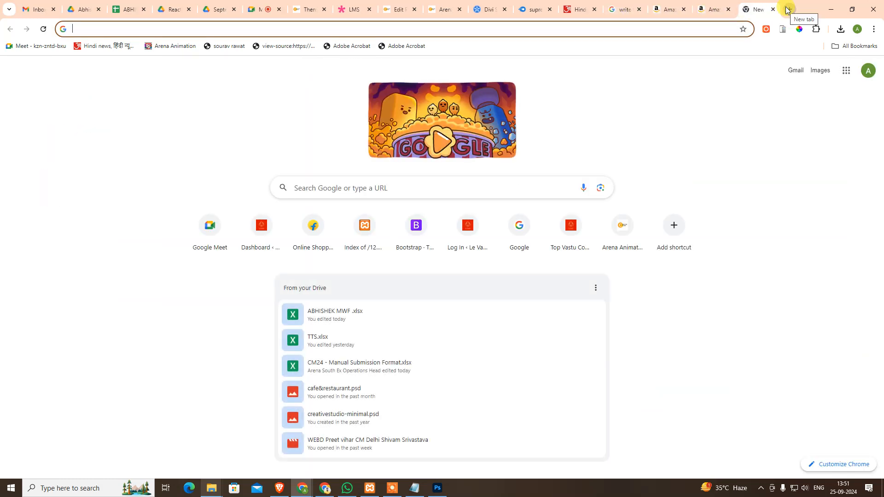
pyautogui.write('HISEN')
pyautogui.press('Down')
pyautogui.press('Down')
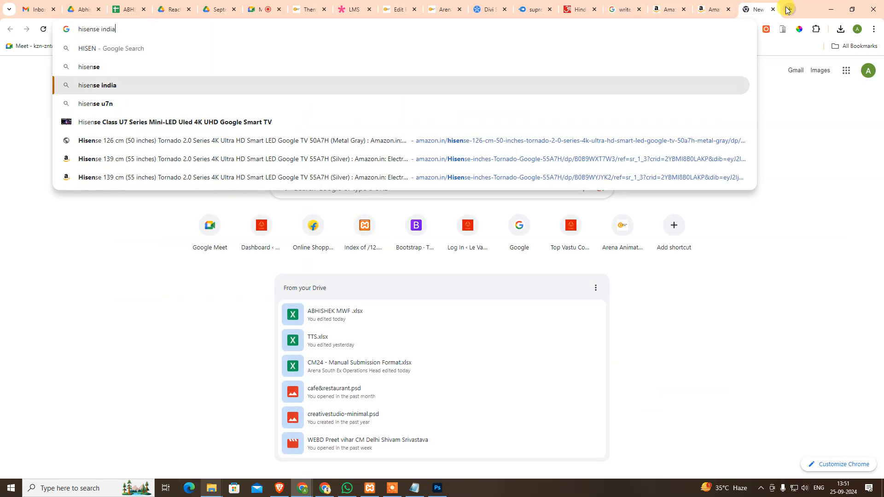
pyautogui.press('BackSpace')
pyautogui.press('BackSpace')
pyautogui.press('BackSpace')
pyautogui.press('BackSpace')
pyautogui.press('BackSpace')
pyautogui.write('PROJECTOR')
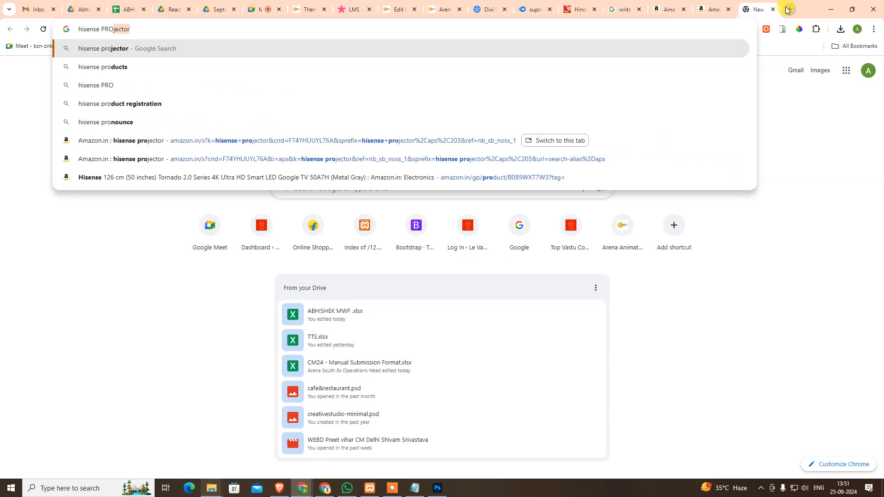
pyautogui.press('Return')
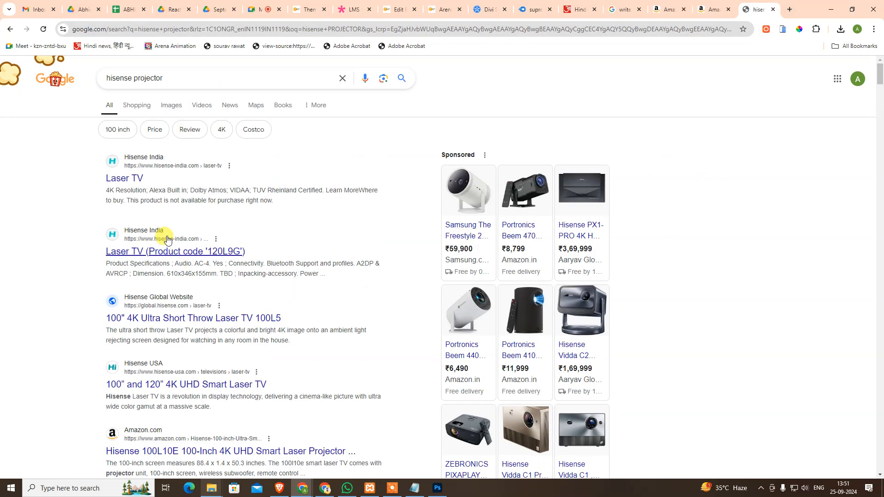
# Open Hisense India's Laser TV page from the search results and view the product page of the 120-inch model 120L9HE
pyautogui.click(117, 181)
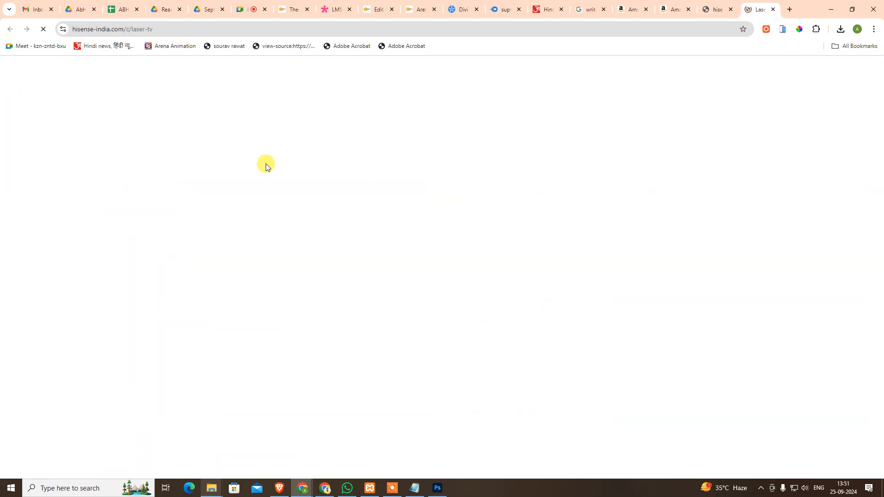
pyautogui.scroll(-10, 465, 378)
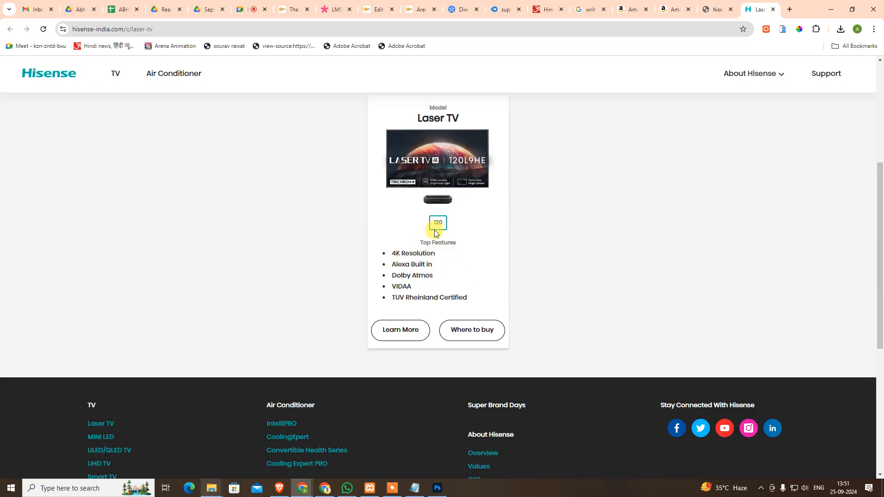
pyautogui.click(478, 180)
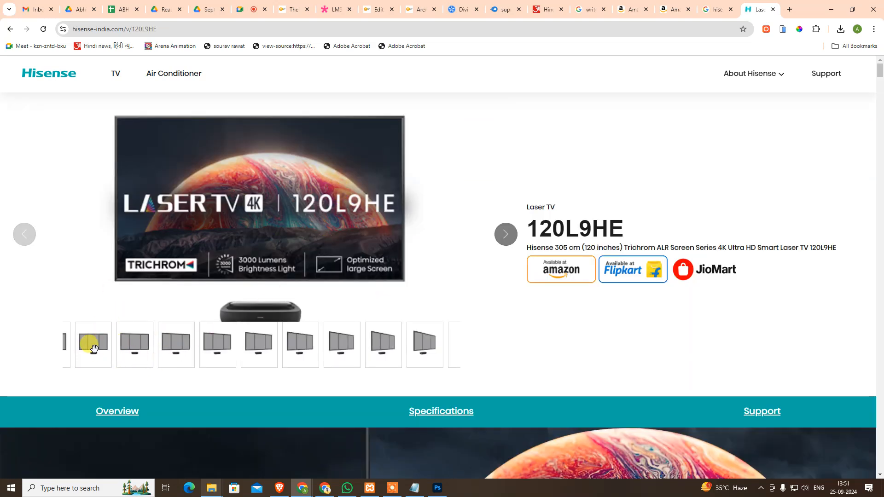
pyautogui.scroll(-1, 276, 322)
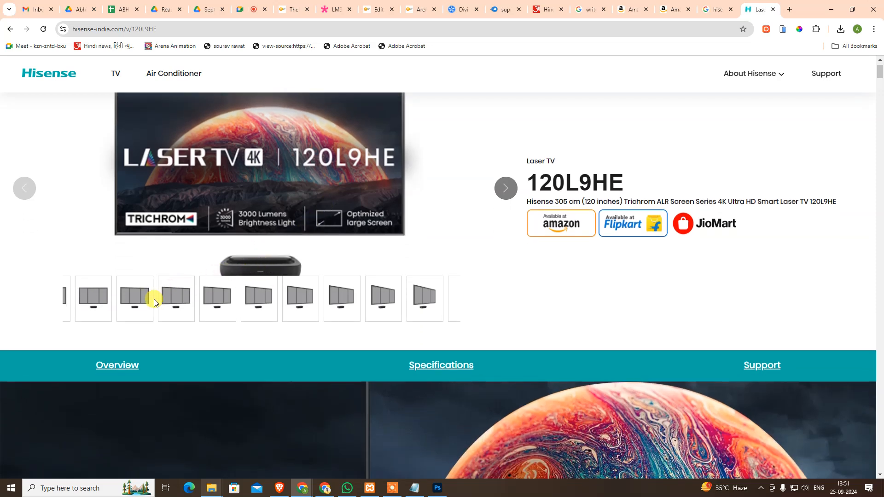
# Browse the 120L9HE Laser TV's gallery images from several angles and check the site's TV categories
pyautogui.click(154, 302)
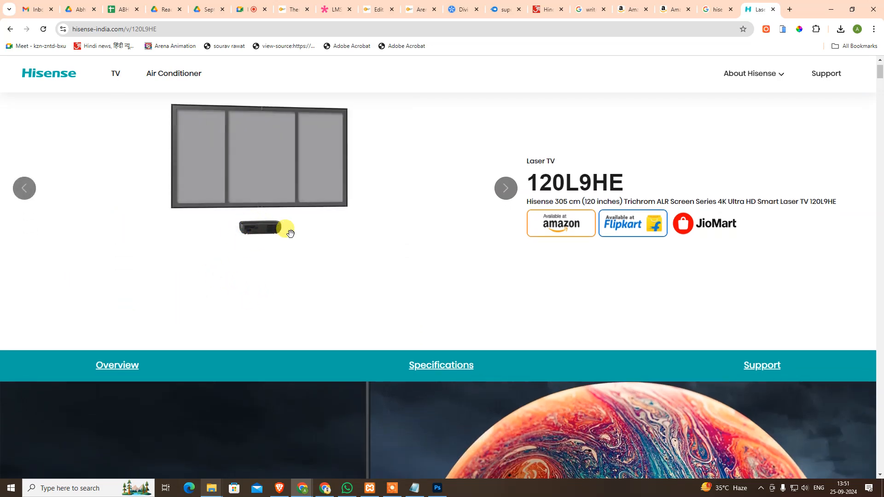
pyautogui.click(503, 188)
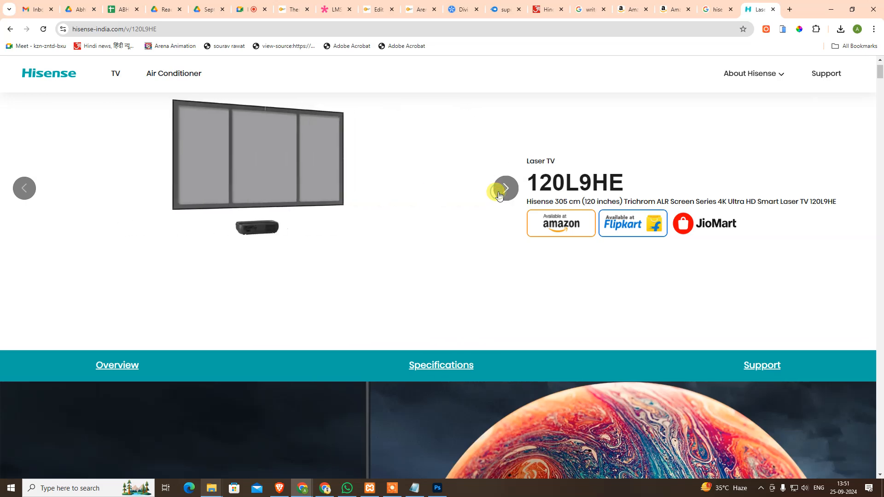
pyautogui.click(500, 192)
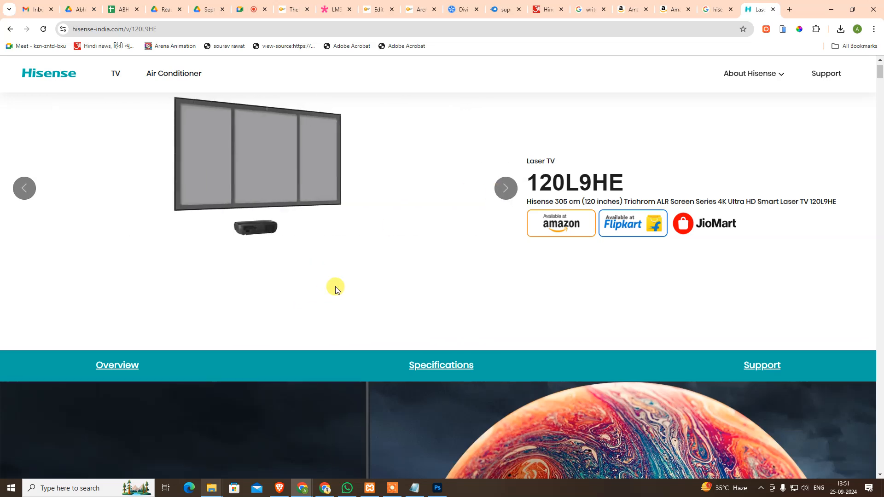
pyautogui.click(25, 189)
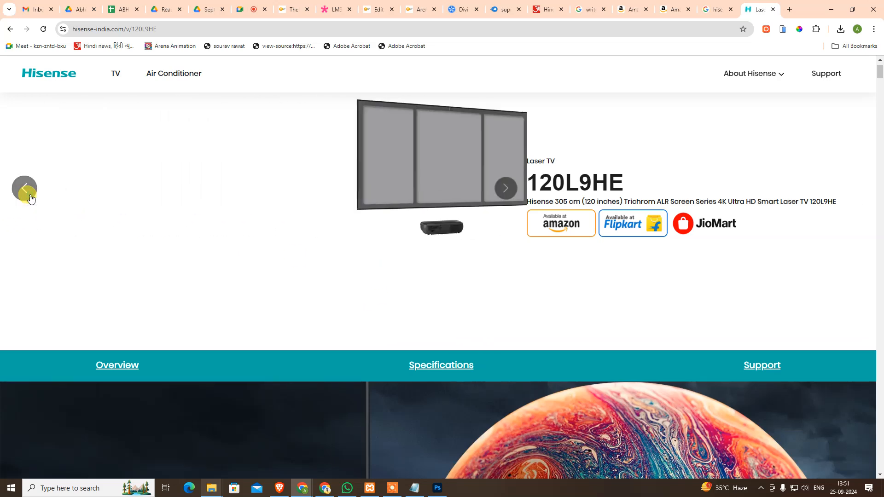
pyautogui.click(29, 196)
pyautogui.click(29, 196)
pyautogui.click(116, 73)
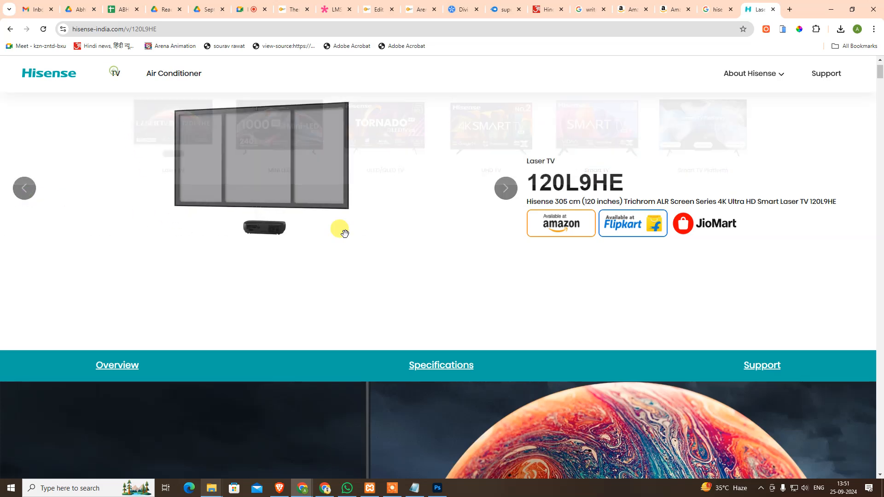
pyautogui.scroll(1, 516, 304)
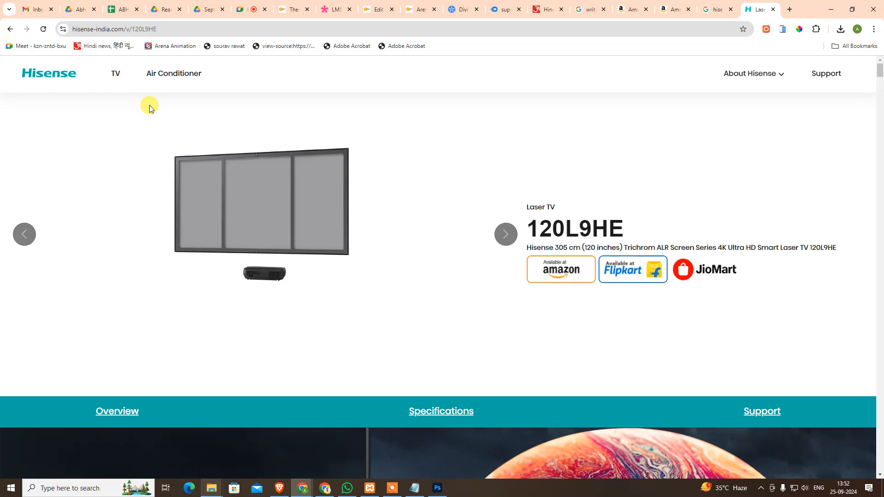
# Search Google for "TCL TV" in a new tab
pyautogui.click(790, 10)
pyautogui.write('TCL ')
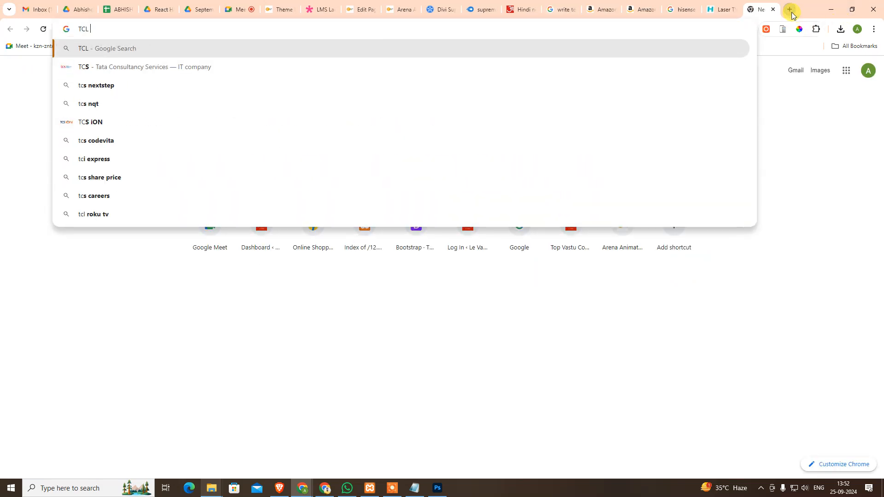
pyautogui.write('TV')
pyautogui.press('Return')
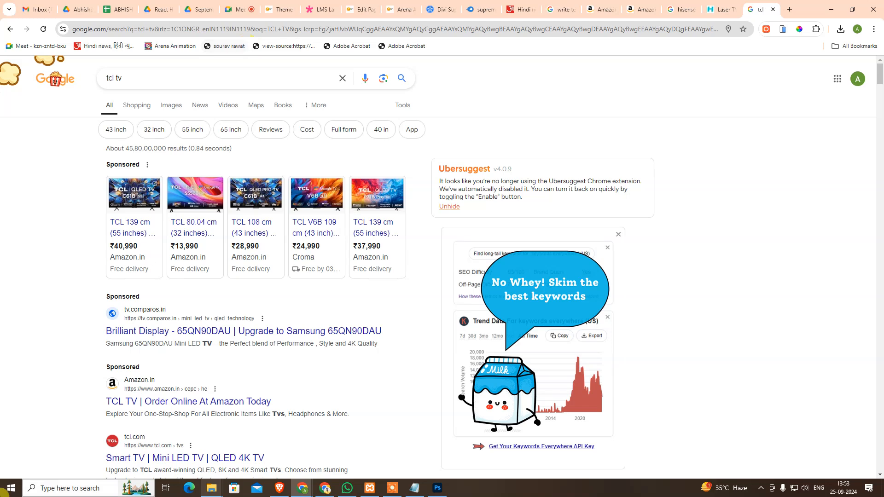
pyautogui.moveTo(377, 494)
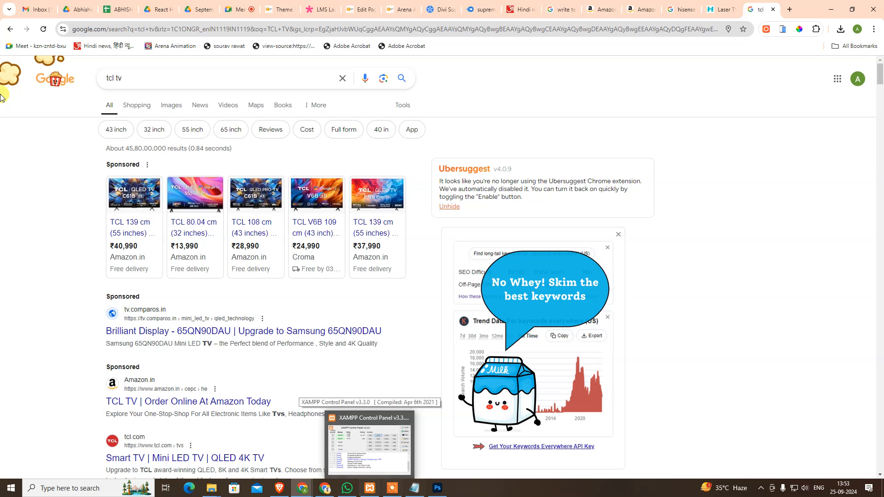
pyautogui.click(347, 488)
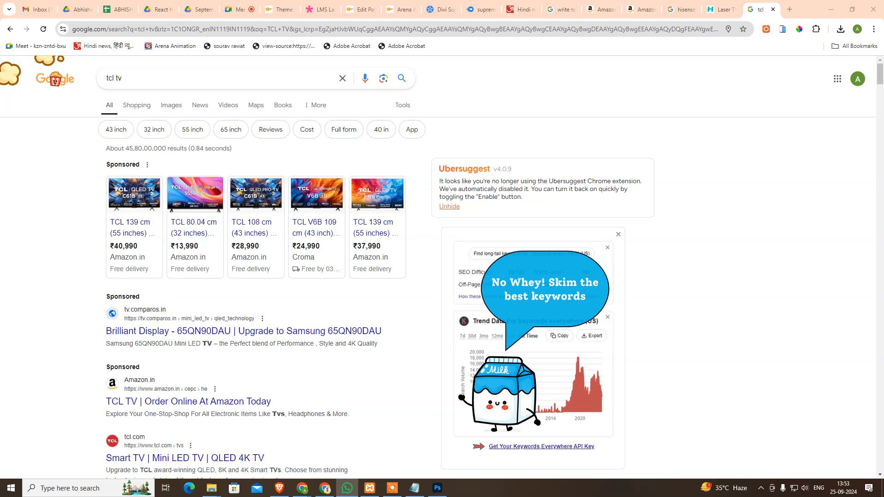
# Open youtube.com in a new tab
pyautogui.click(789, 9)
pyautogui.write('Youtube.com')
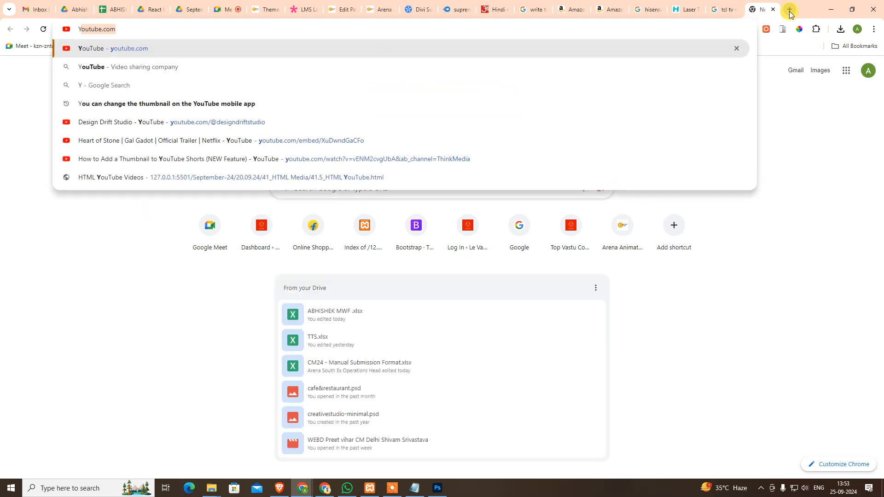
pyautogui.press('Return')
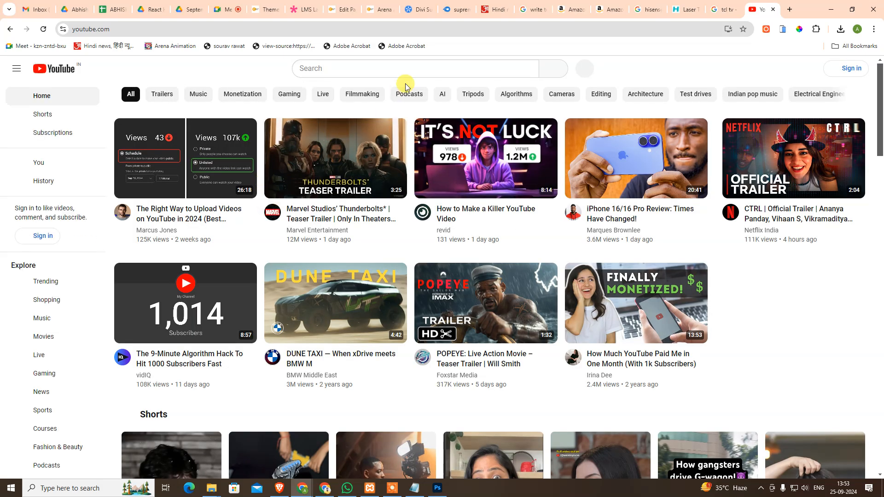
# Browse YouTube's home feed, sample a couple of videos in the Shorts feed and return to the home feed
pyautogui.scroll(-4, 373, 227)
pyautogui.scroll(4, 375, 228)
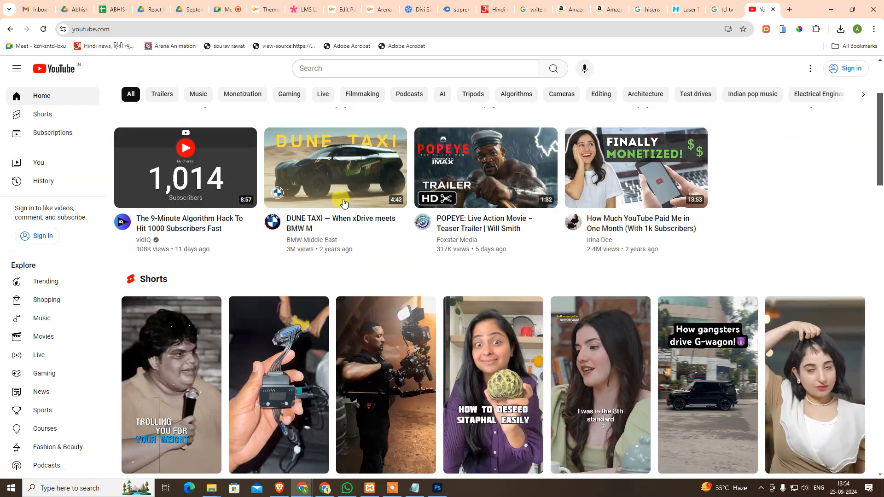
pyautogui.click(43, 114)
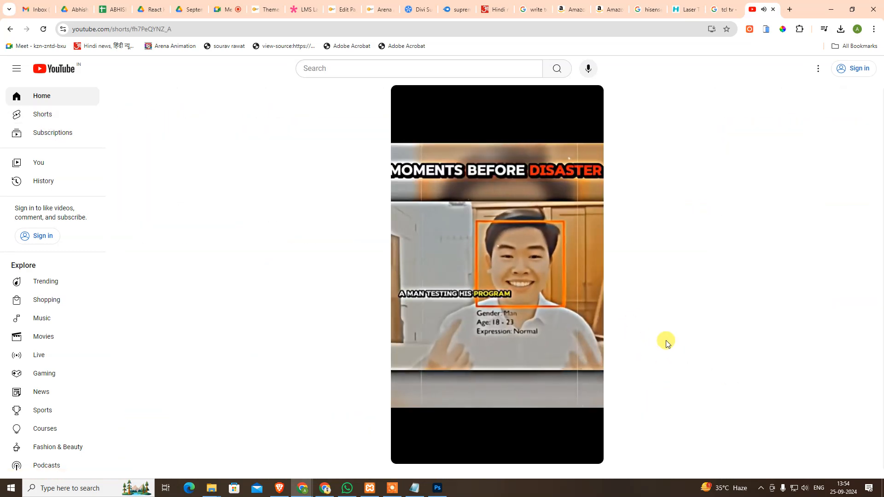
pyautogui.scroll(-1, 802, 347)
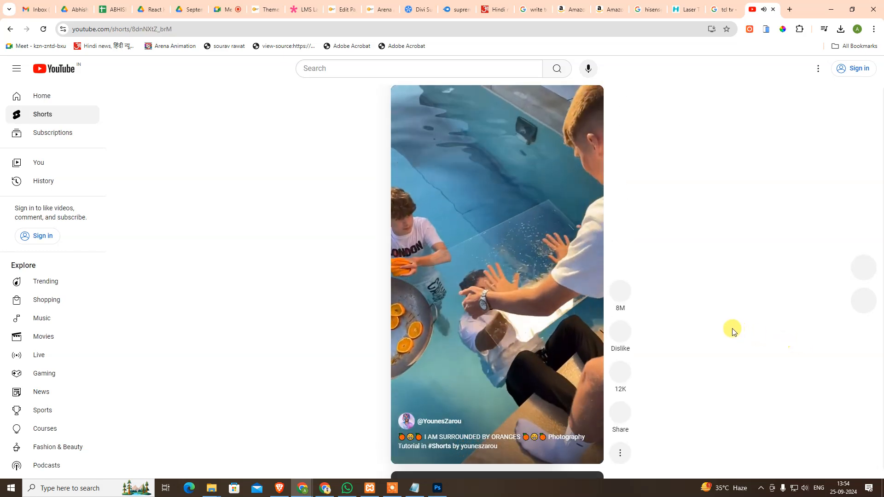
pyautogui.scroll(1, 654, 343)
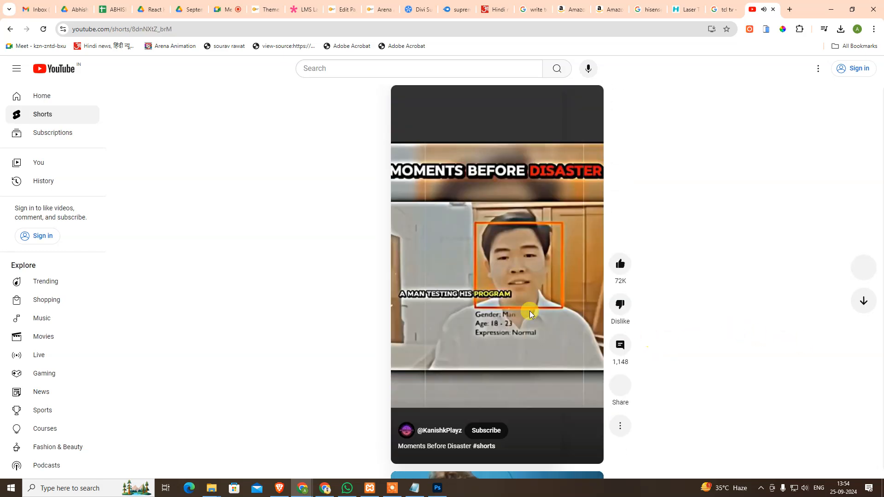
pyautogui.click(44, 99)
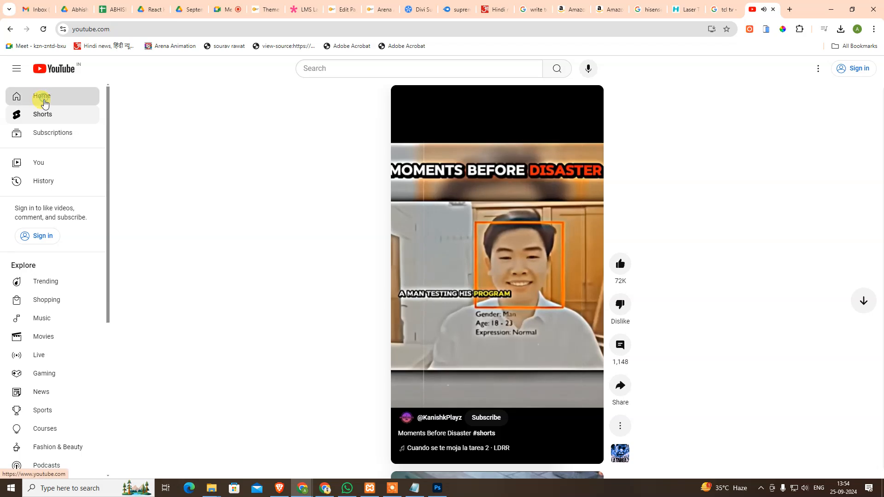
pyautogui.scroll(-4, 614, 297)
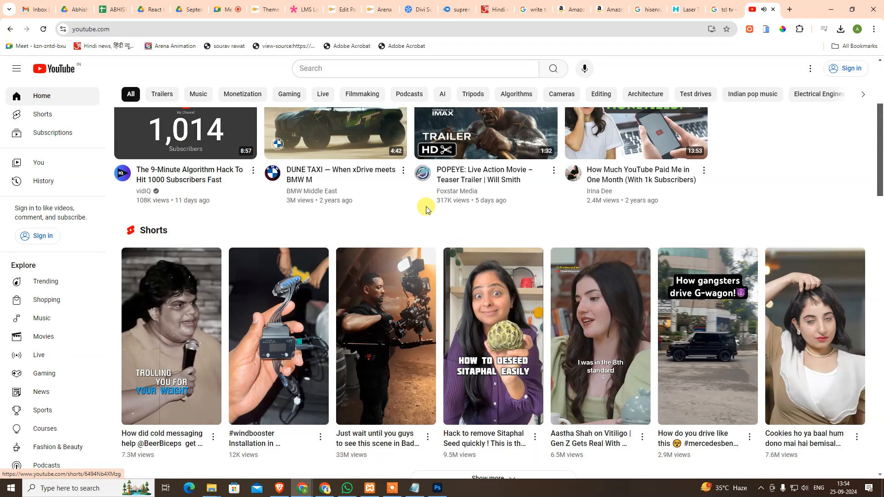
pyautogui.scroll(4, 414, 184)
# Search YouTube for "SONG" and look through the results
pyautogui.click(354, 69)
pyautogui.write('SONG')
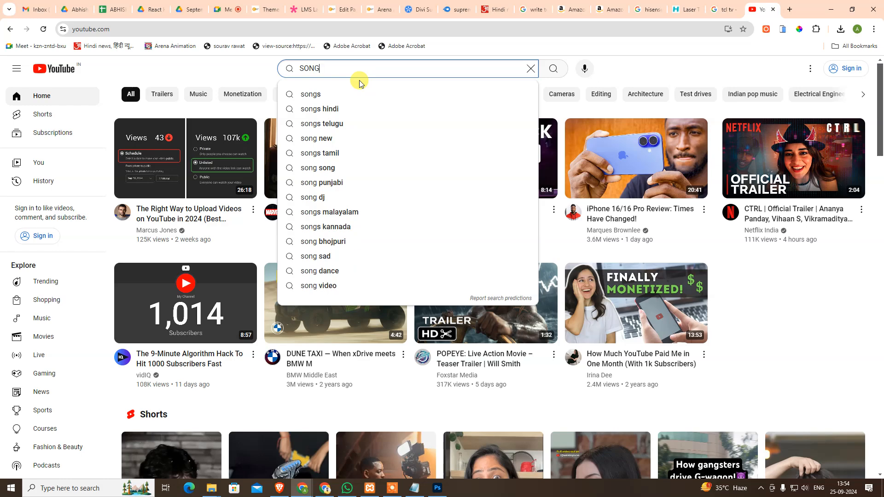
pyautogui.press('Return')
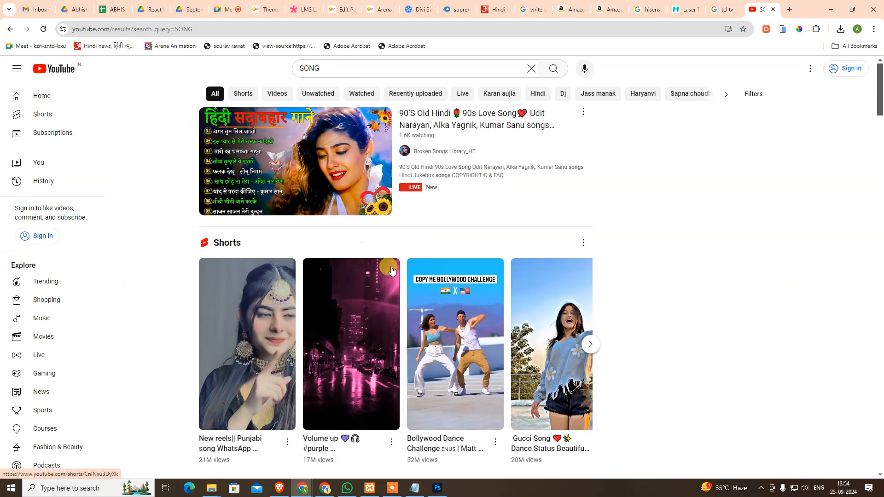
pyautogui.scroll(-2, 387, 268)
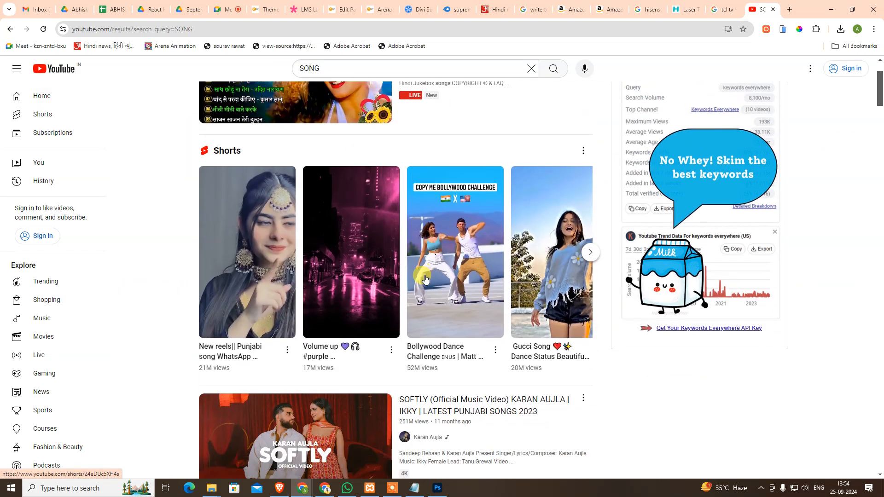
pyautogui.scroll(-3, 421, 286)
# Play the SOFTLY official music video from the results and pause it near its start
pyautogui.click(421, 310)
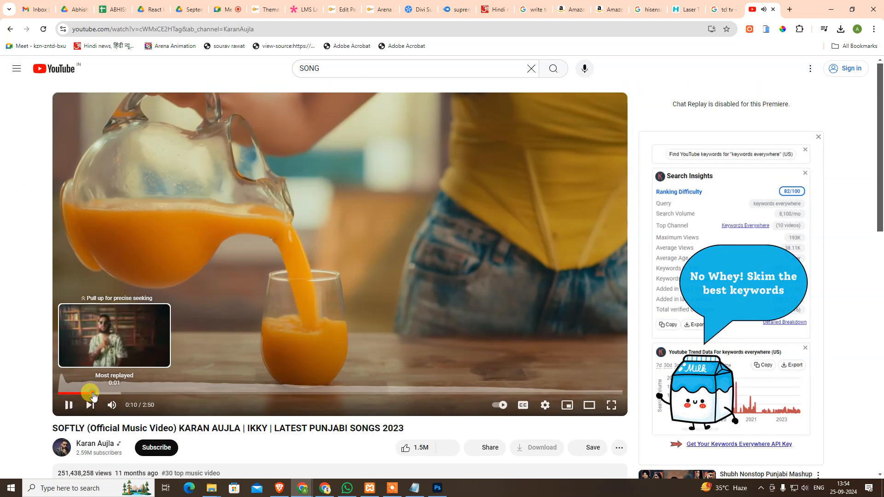
pyautogui.click(91, 393)
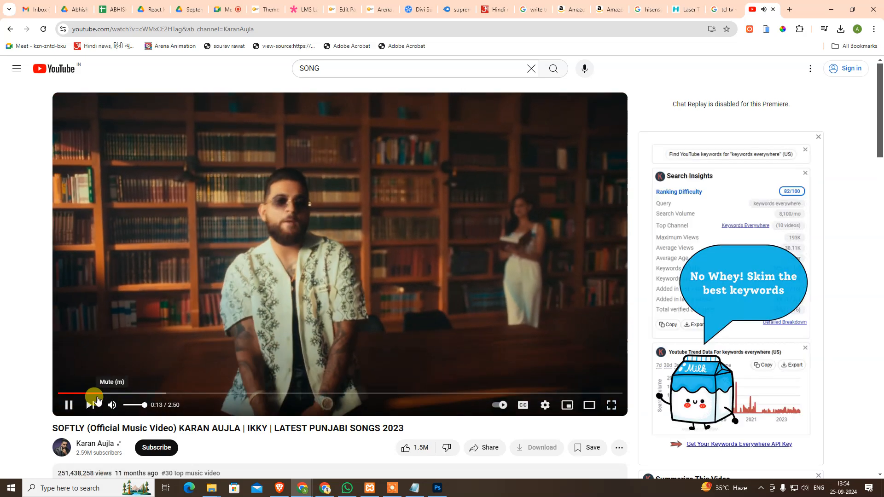
pyautogui.click(166, 301)
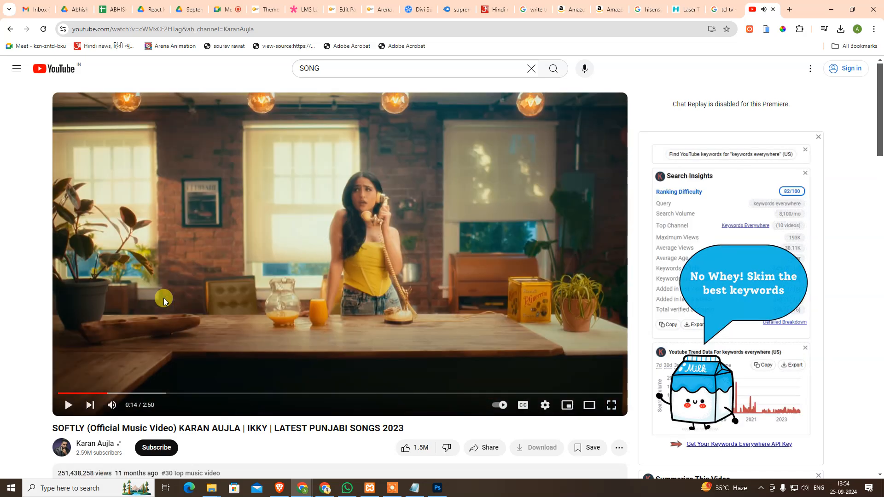
# Close the YouTube tab and look through the Google results for "tcl tv"
pyautogui.middleClick(758, 4)
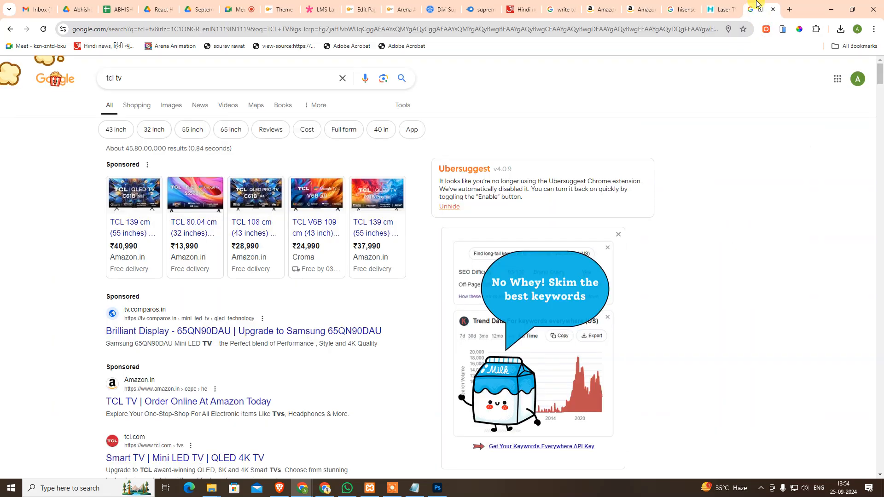
pyautogui.scroll(-8, 576, 254)
pyautogui.scroll(-10, 575, 255)
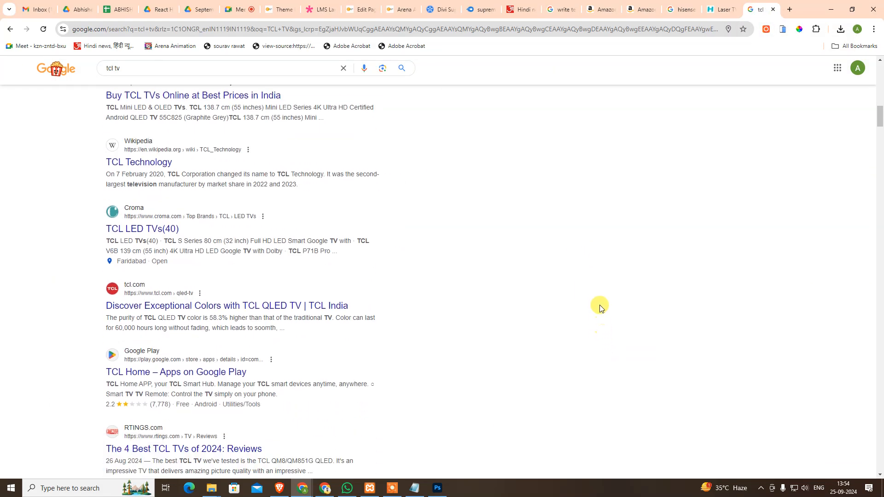
# Close the TCL TV search, Hisense Laser TV and Hisense projector search tabs, plus one of the two Amazon tabs
pyautogui.middleClick(764, 6)
pyautogui.middleClick(764, 6)
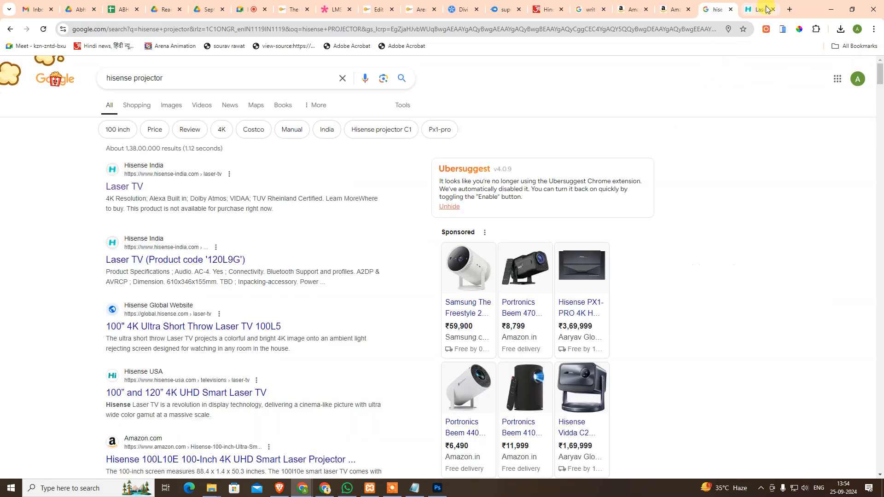
pyautogui.middleClick(766, 7)
pyautogui.middleClick(766, 10)
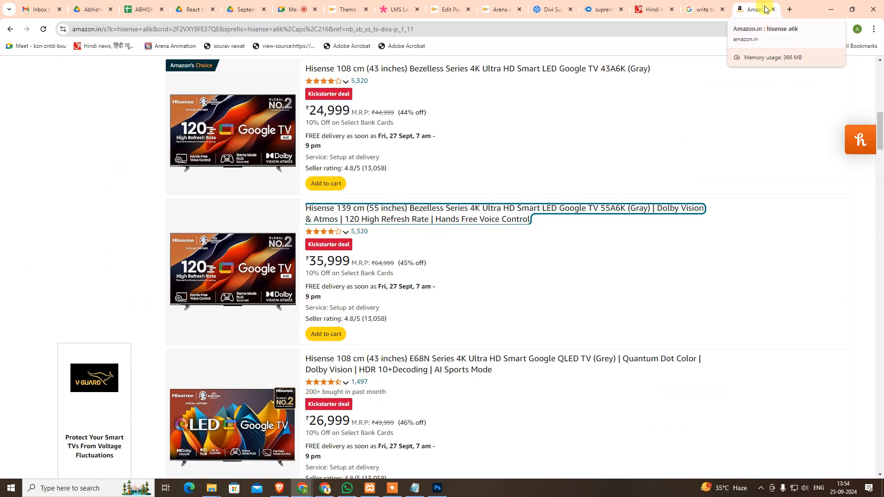
# Look over the Hisense TV listings in Amazon's "hisense a6k" results
pyautogui.scroll(-7, 549, 376)
pyautogui.scroll(4, 548, 377)
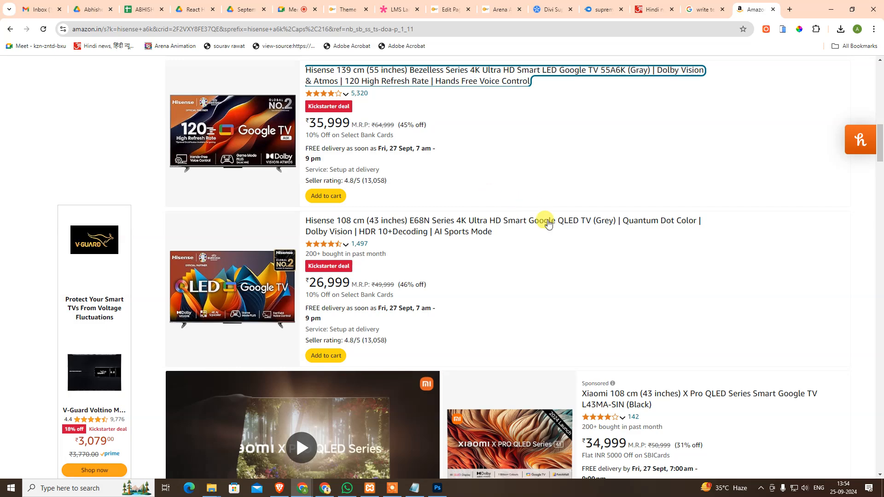
pyautogui.scroll(4, 680, 118)
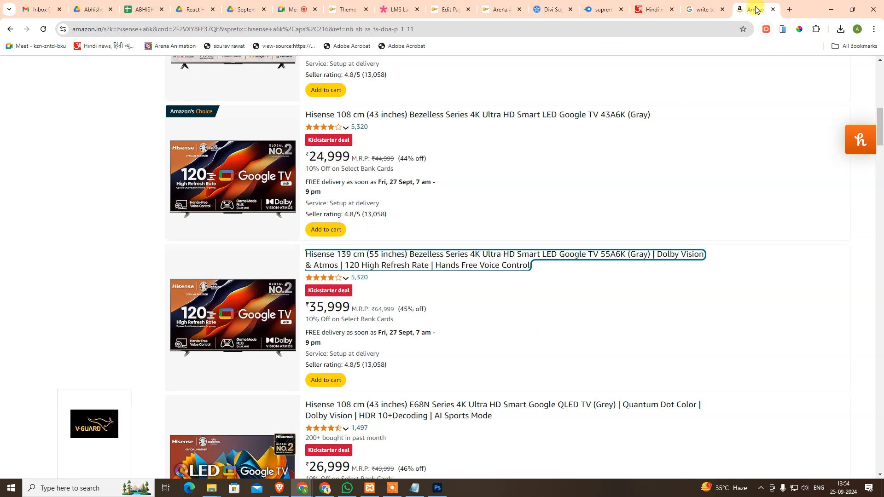
# Close the remaining Amazon and Google search tabs, the Aaj Tak news tab and the two Divi Supreme tabs
pyautogui.hotkey('ctrl', 'w')
pyautogui.hotkey('ctrl', 'w')
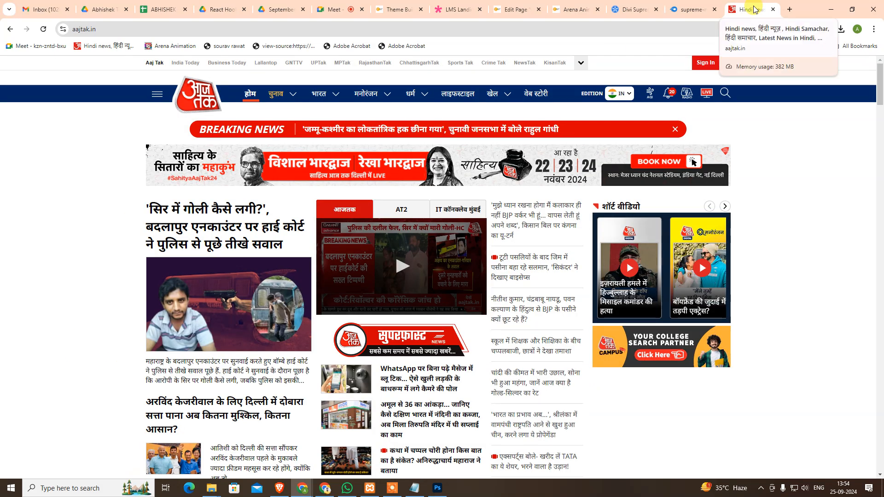
pyautogui.hotkey('ctrl', 'w')
pyautogui.hotkey('ctrl', 'w')
pyautogui.hotkey('ctrl', 'w')
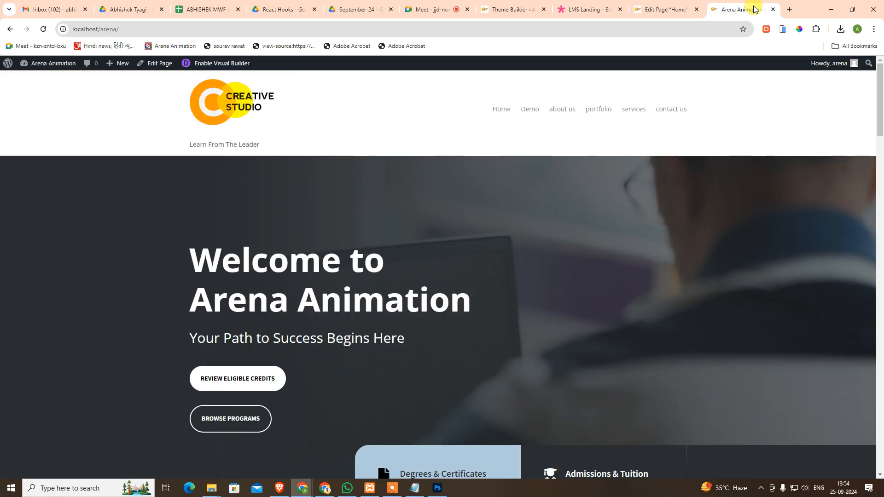
# Close the Arena Animation site, Home page editor, LMS Landing, Theme Builder and Google Meet tabs, and bring up the screen recorder
pyautogui.hotkey('ctrl', 'w')
pyautogui.hotkey('ctrl', 'w')
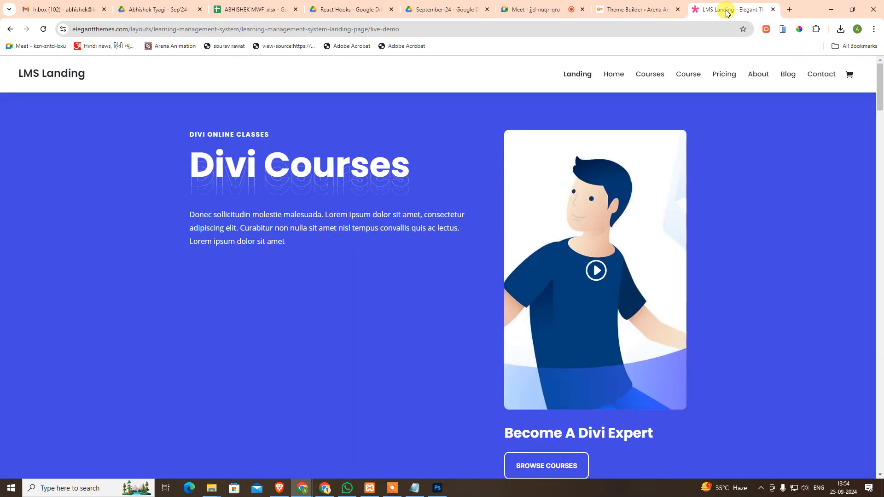
pyautogui.hotkey('ctrl', 'w')
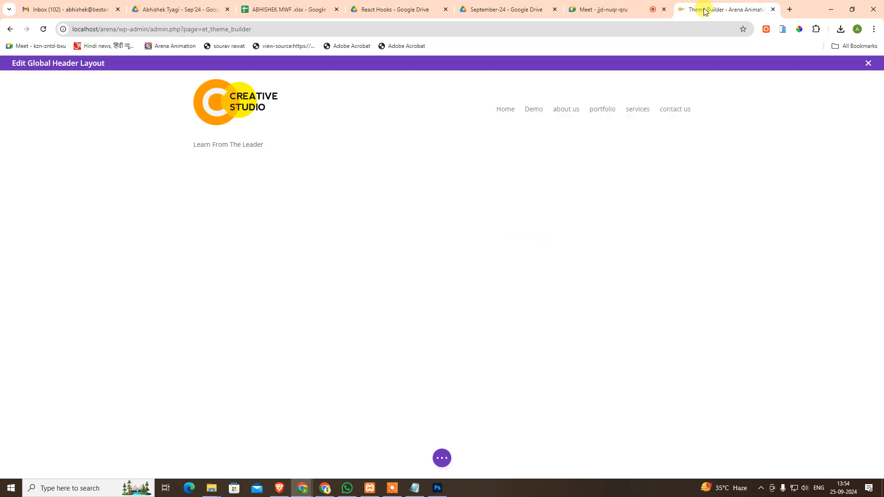
pyautogui.hotkey('ctrl', 'w')
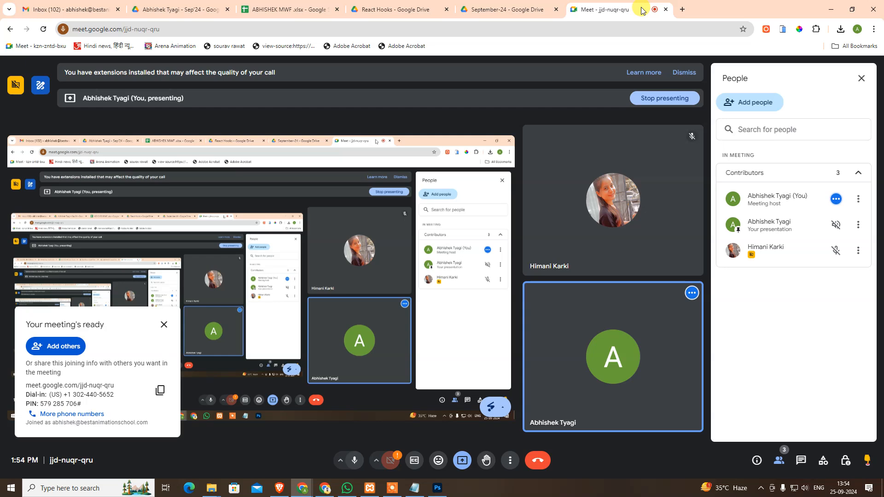
pyautogui.hotkey('ctrl', 'w')
pyautogui.click(397, 472)
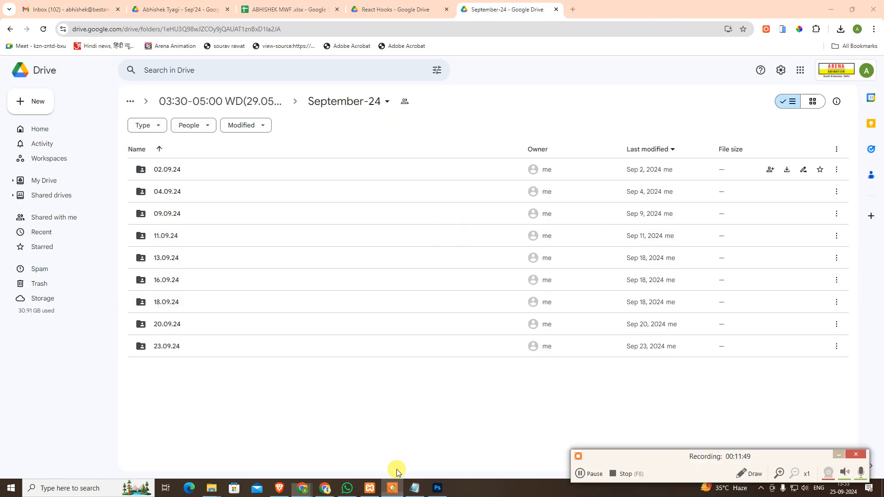